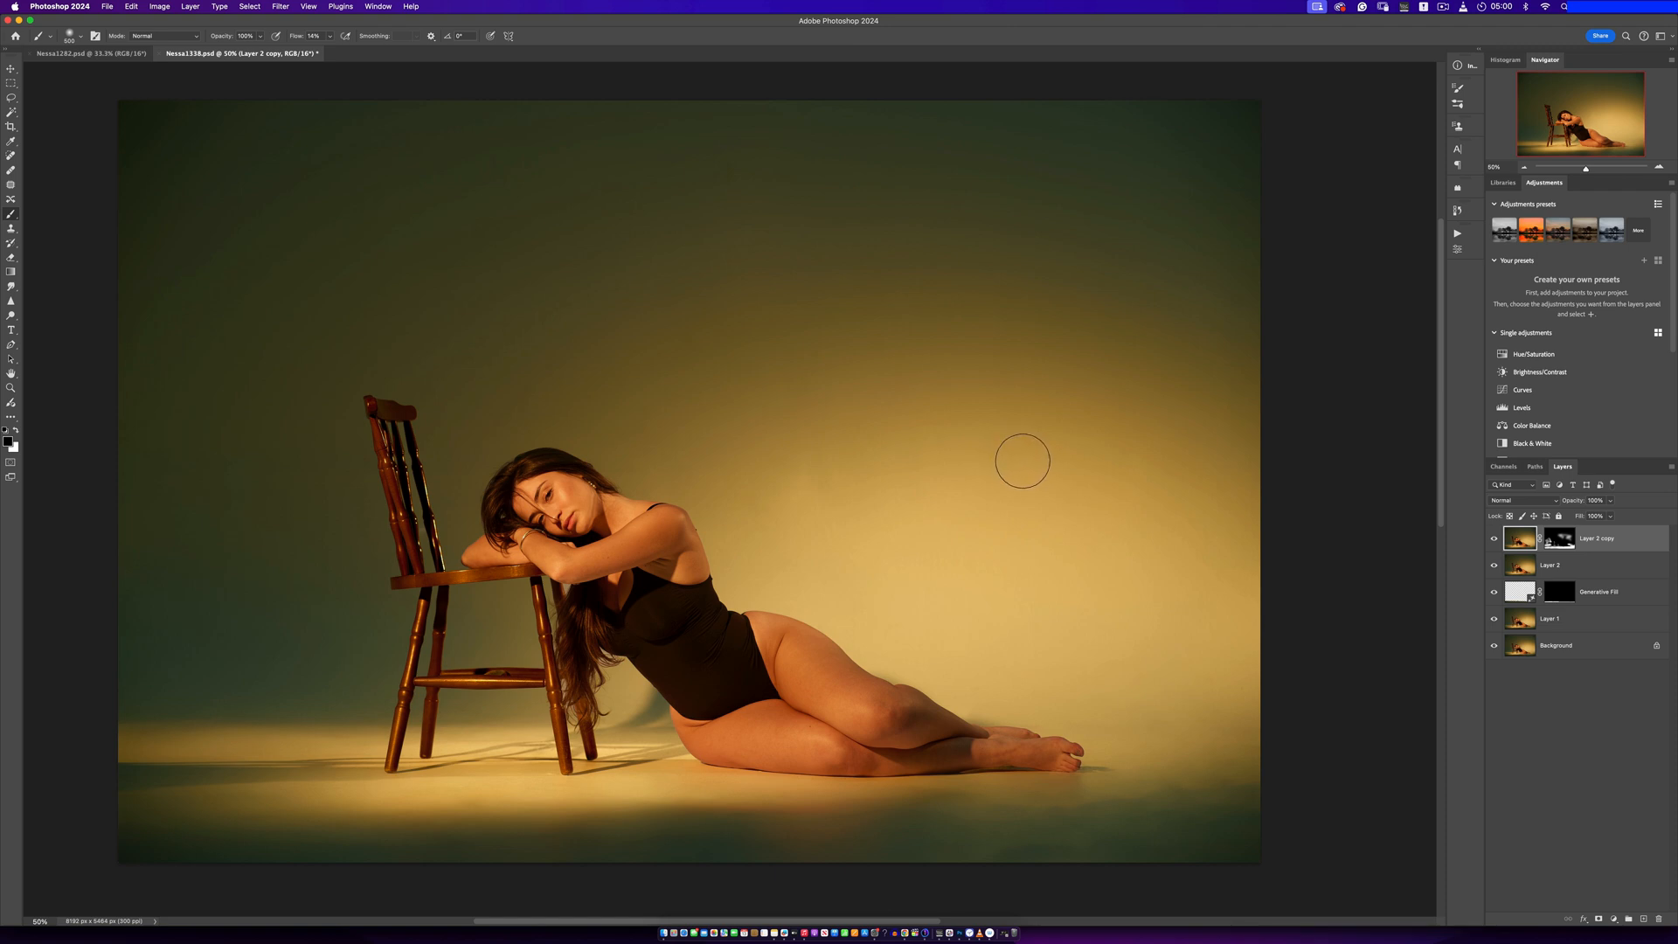
# Examine the retouched floor around the model's legs and along the photo's lower edge
pyautogui.press('z')
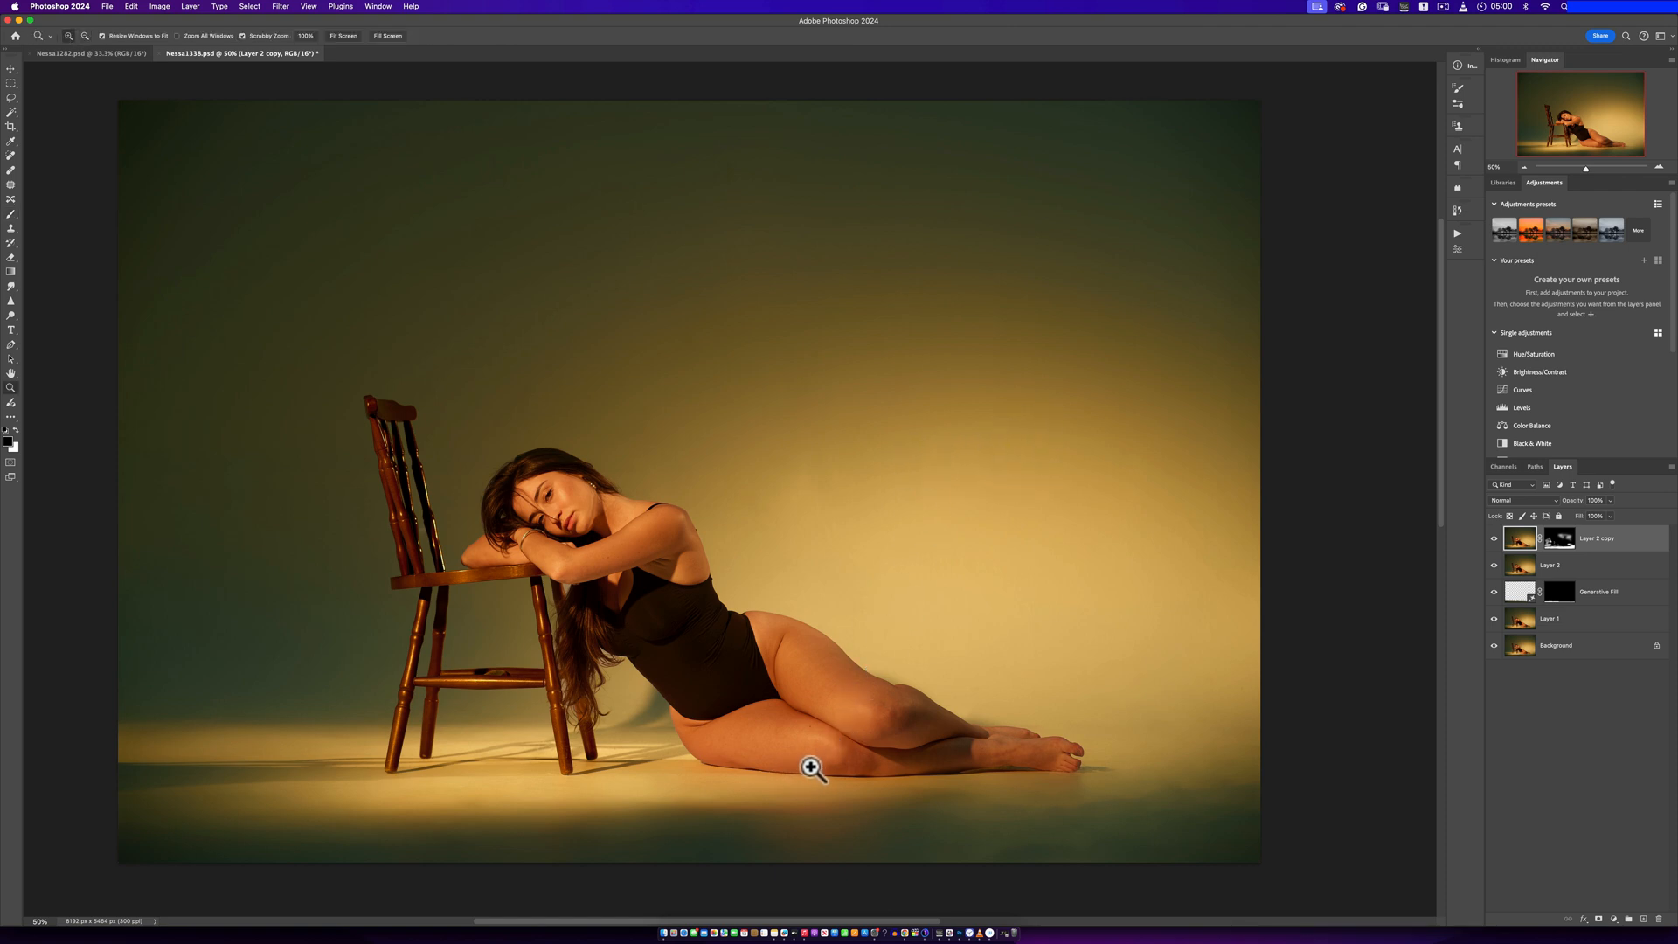
pyautogui.click(780, 679)
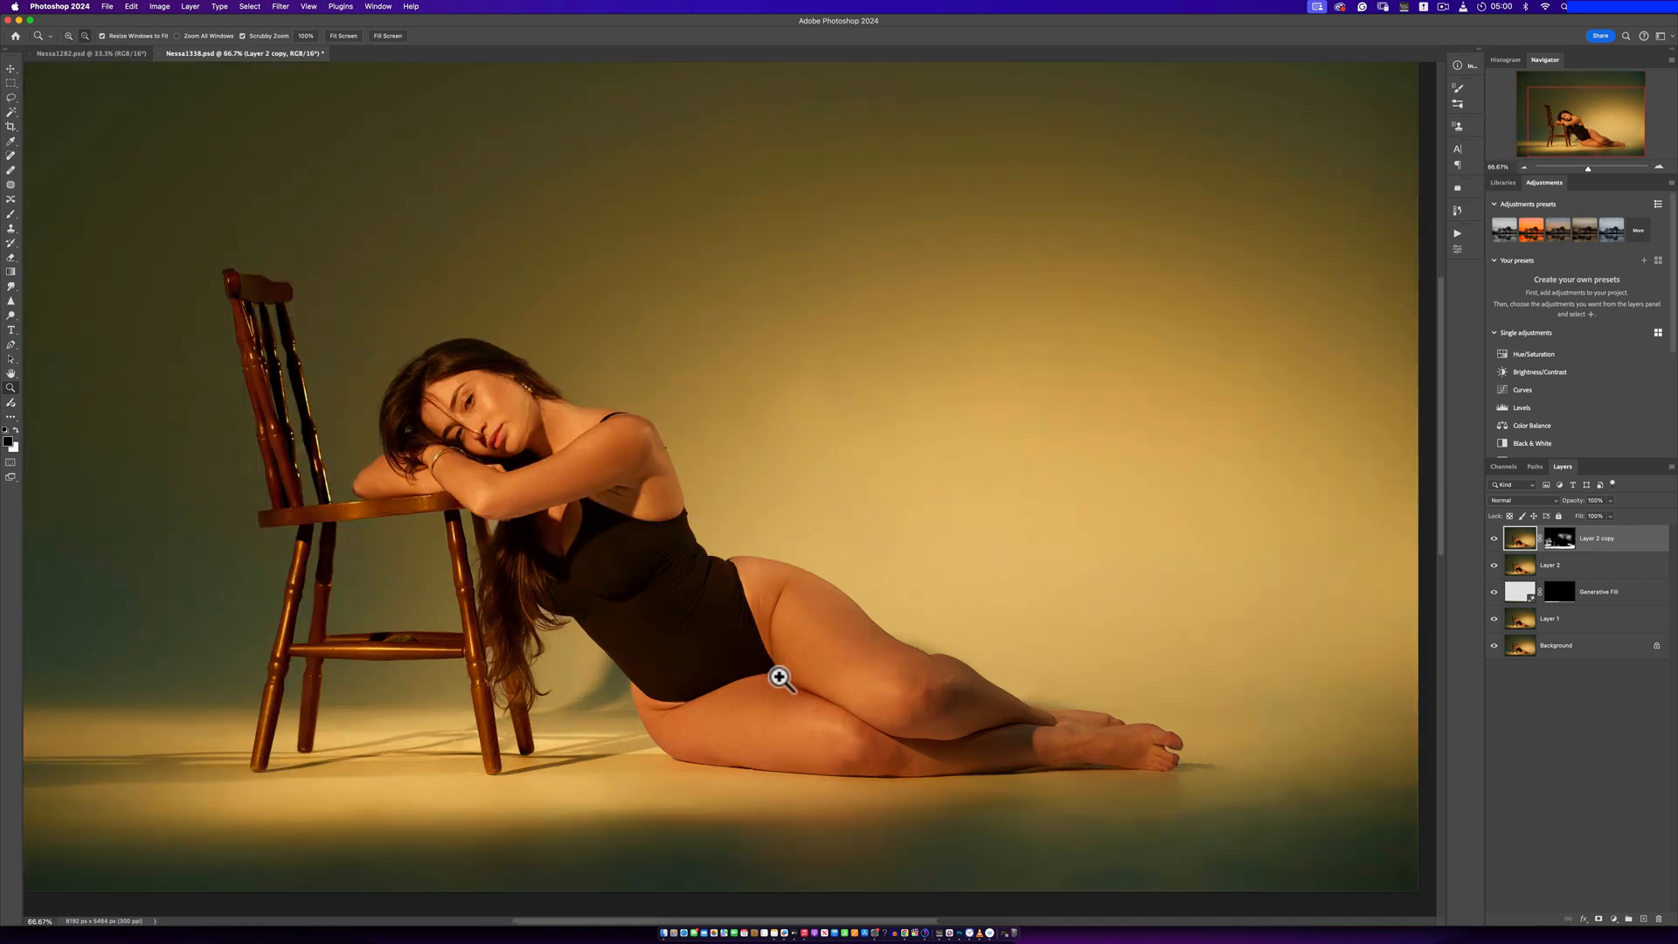
pyautogui.keyDown('super'); pyautogui.click(780, 679); pyautogui.keyUp('super')
pyautogui.hotkey('alt', 'space')
pyautogui.keyDown('alt'); pyautogui.click(810, 700); pyautogui.keyUp('alt')
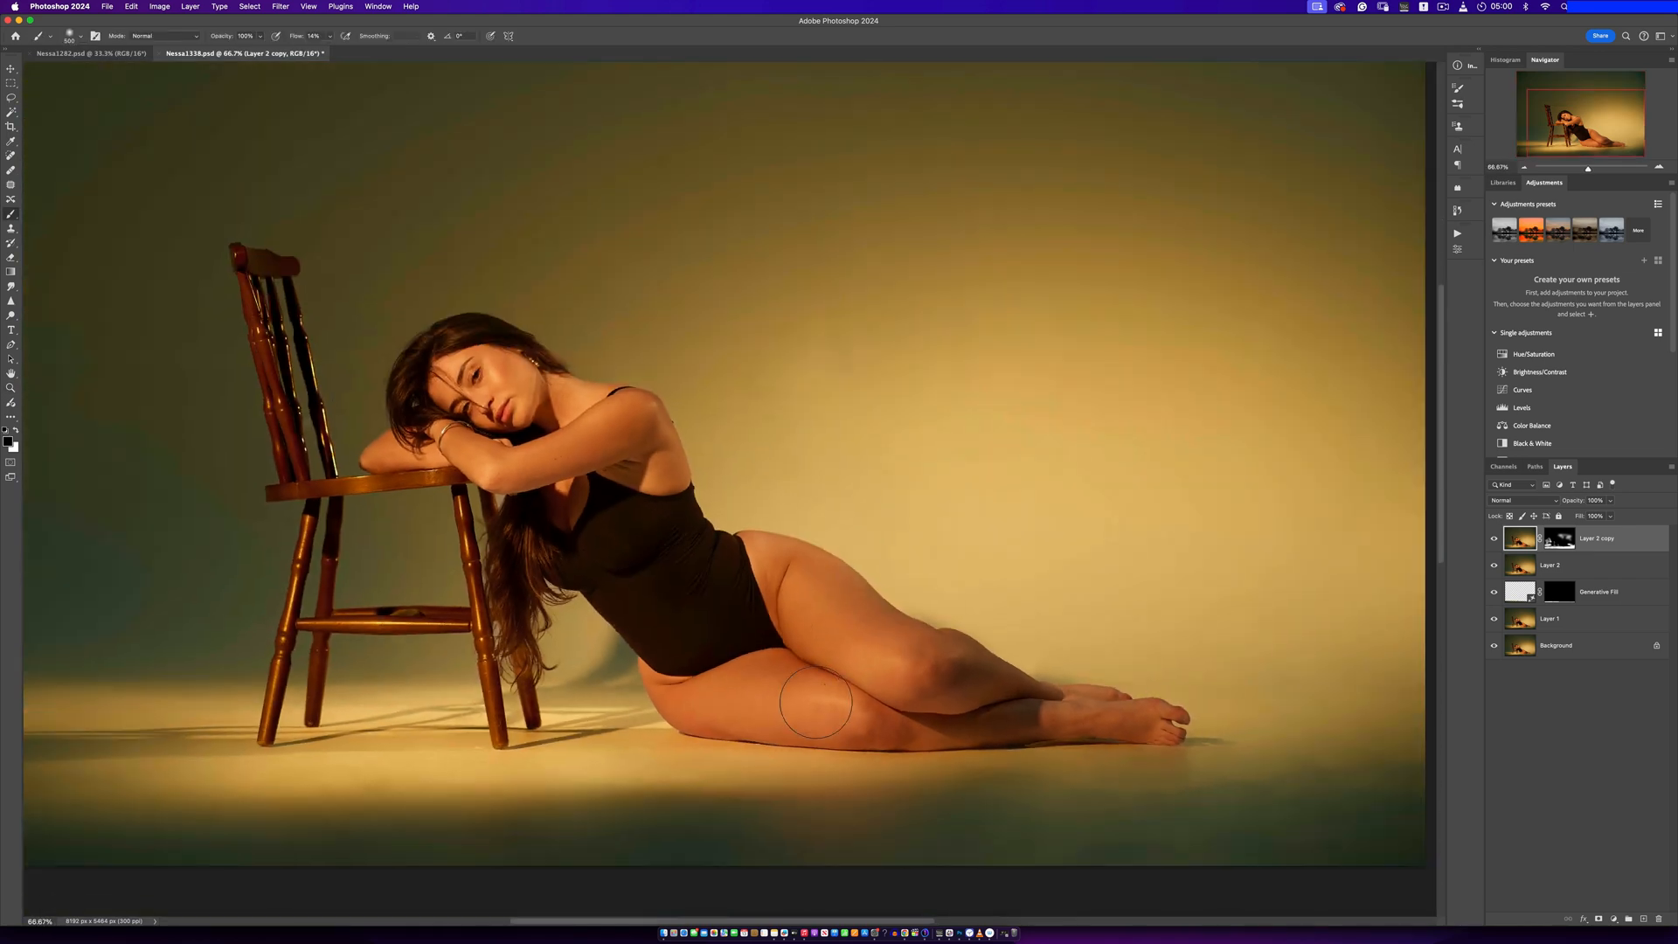
pyautogui.moveTo(815, 701); pyautogui.dragTo(872, 554)
pyautogui.press('z')
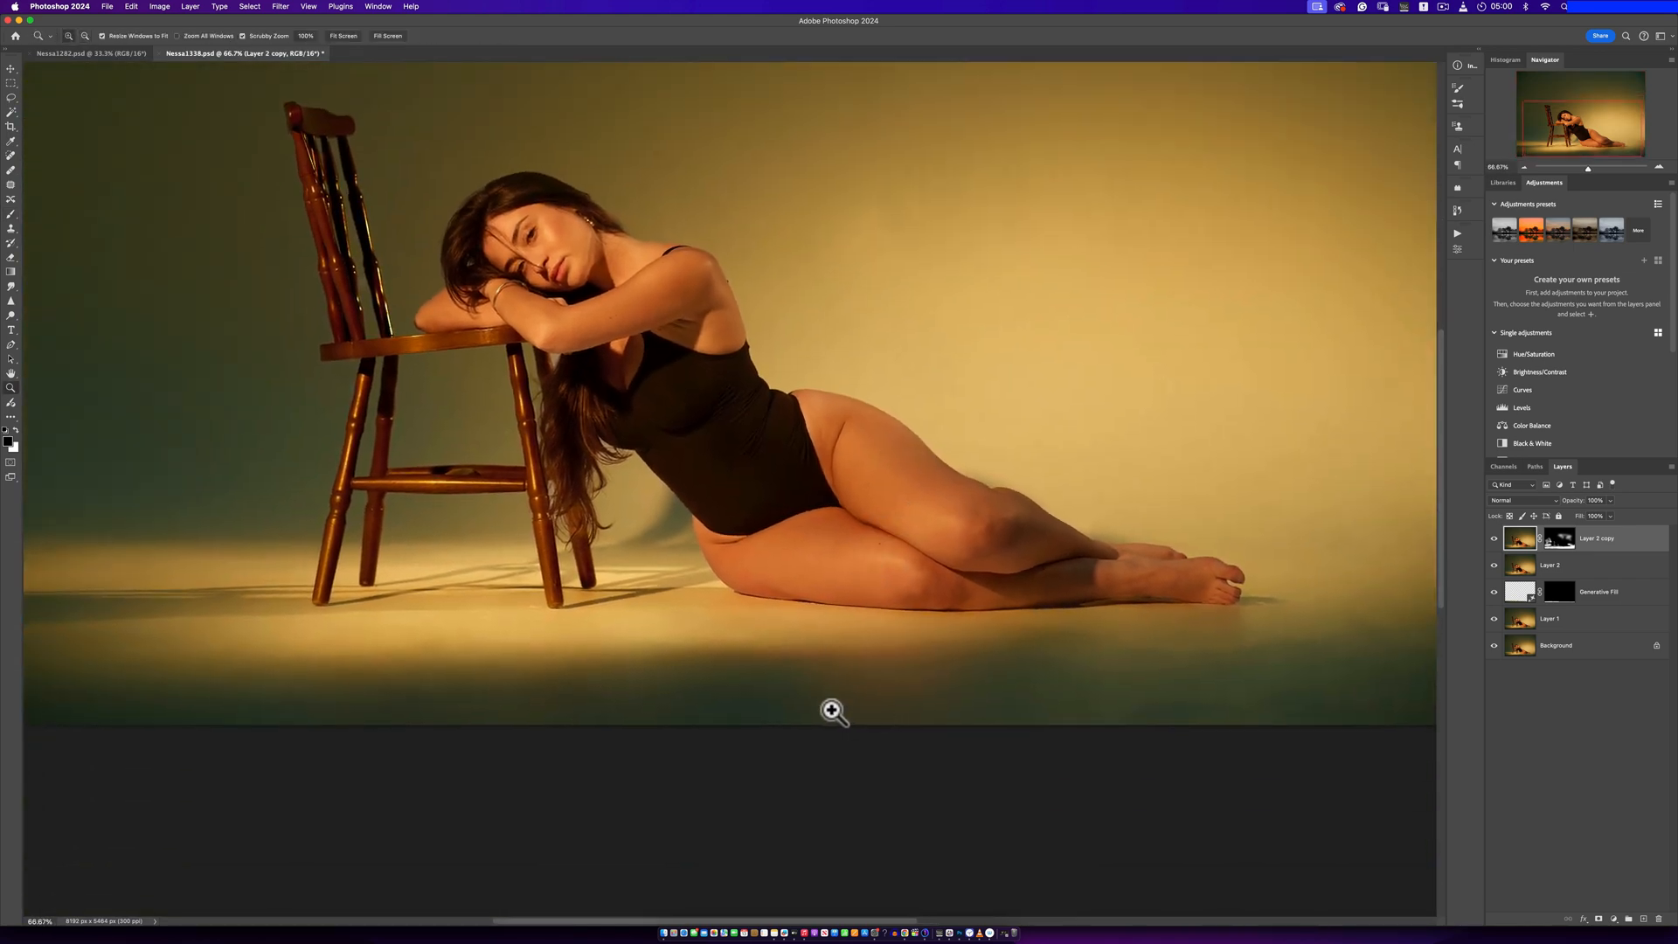
pyautogui.click(833, 710)
pyautogui.keyDown('alt'); pyautogui.click(831, 705); pyautogui.keyUp('alt')
pyautogui.press('b')
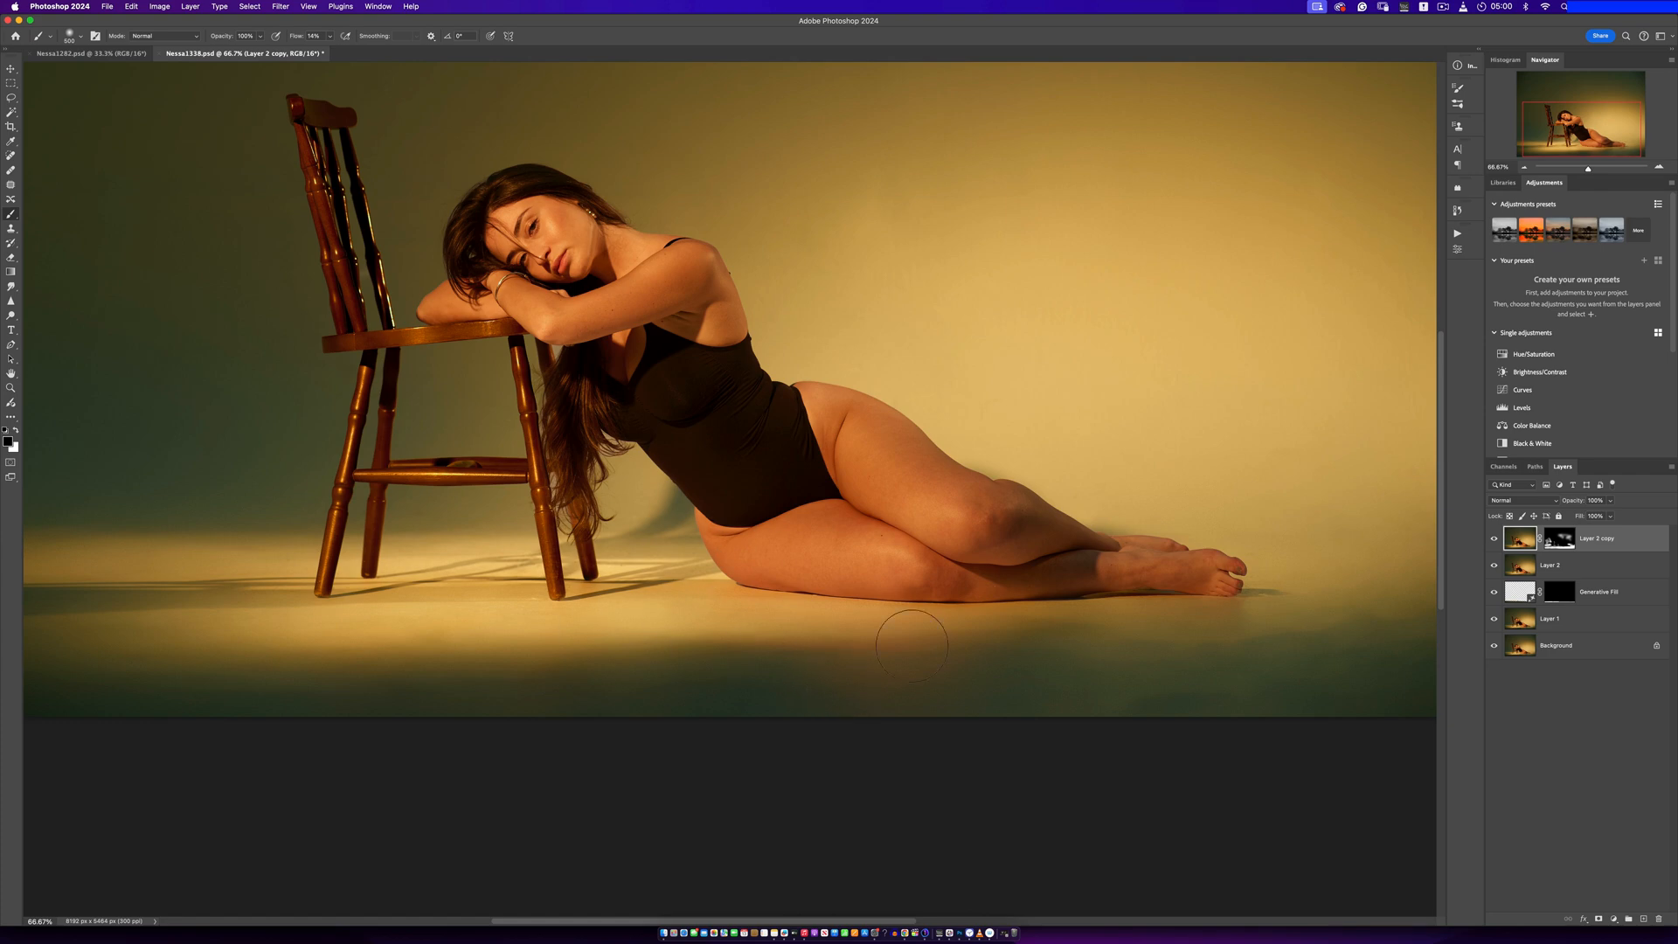
# Group the four retouching layers above the Background layer
pyautogui.keyDown('shift'); pyautogui.click(1565, 624); pyautogui.keyUp('shift')
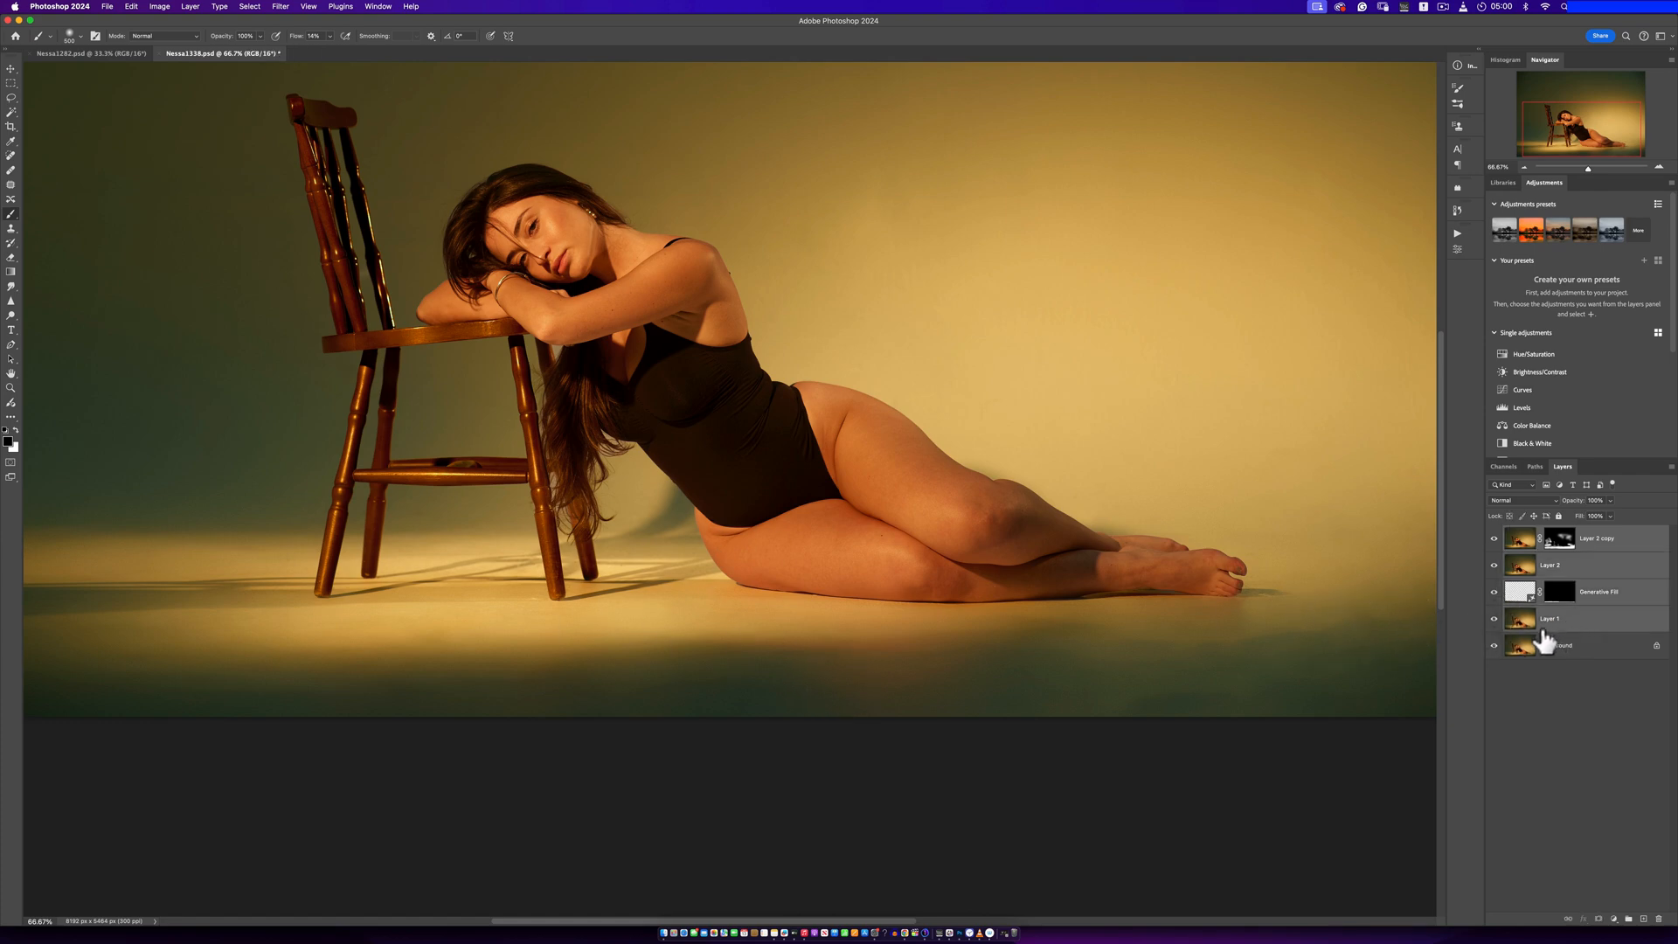
pyautogui.press('super+g')
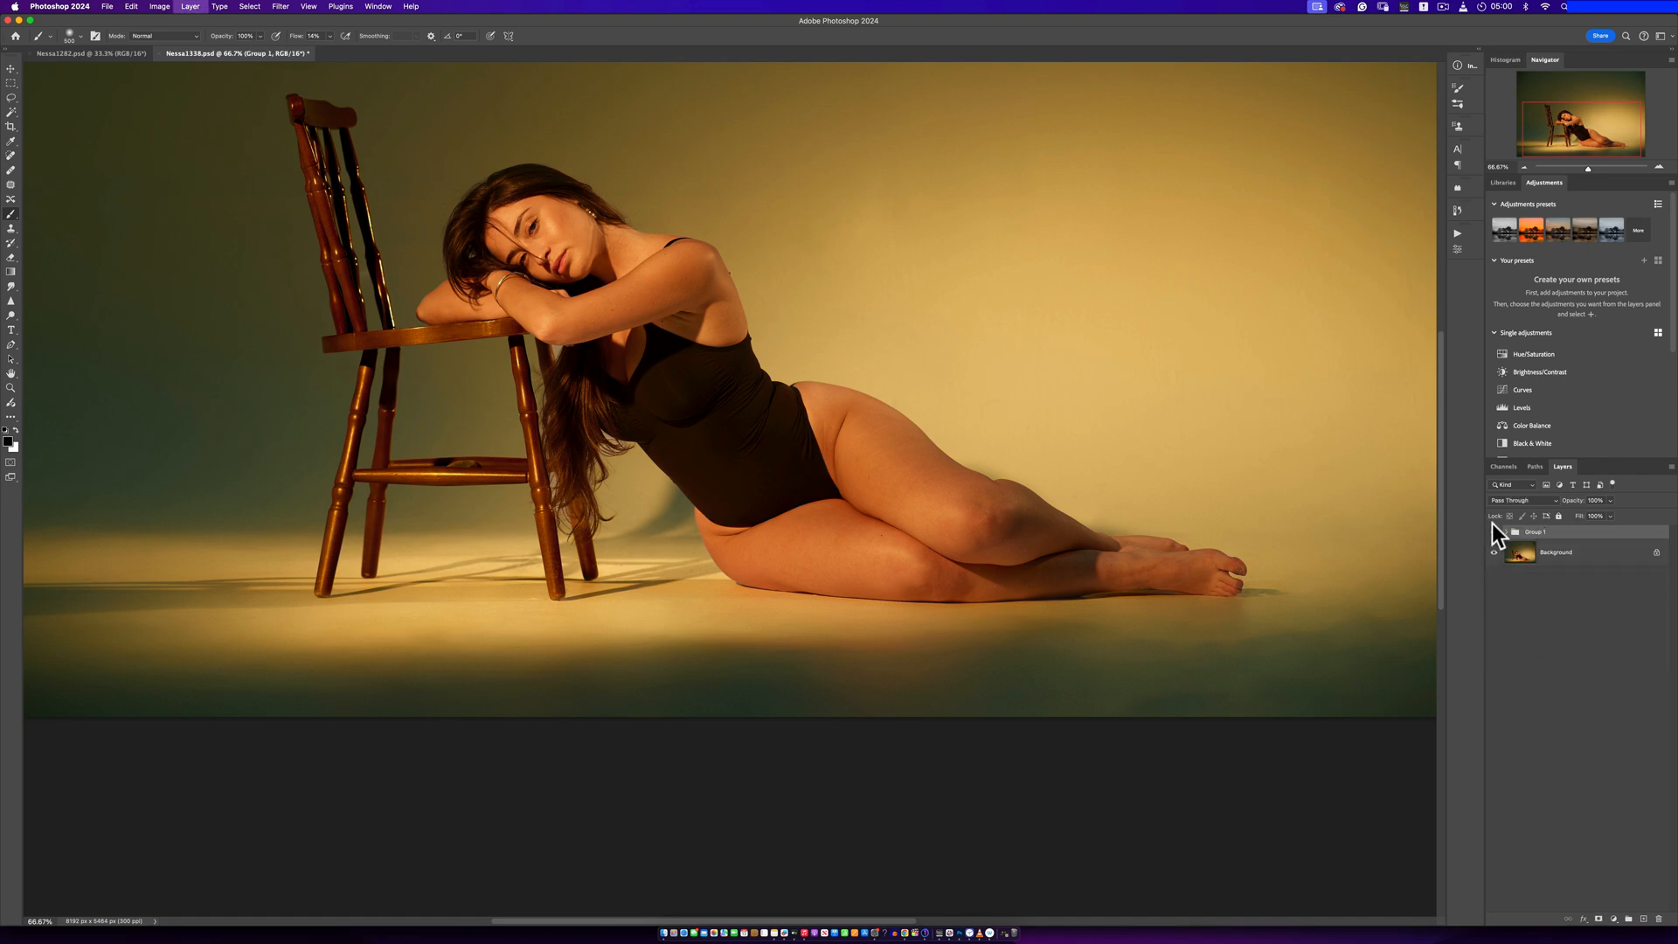
# Compare the photo with and without the retouching group, inspecting the floor by the chair, the legs and the lower edge
pyautogui.click(1493, 532)
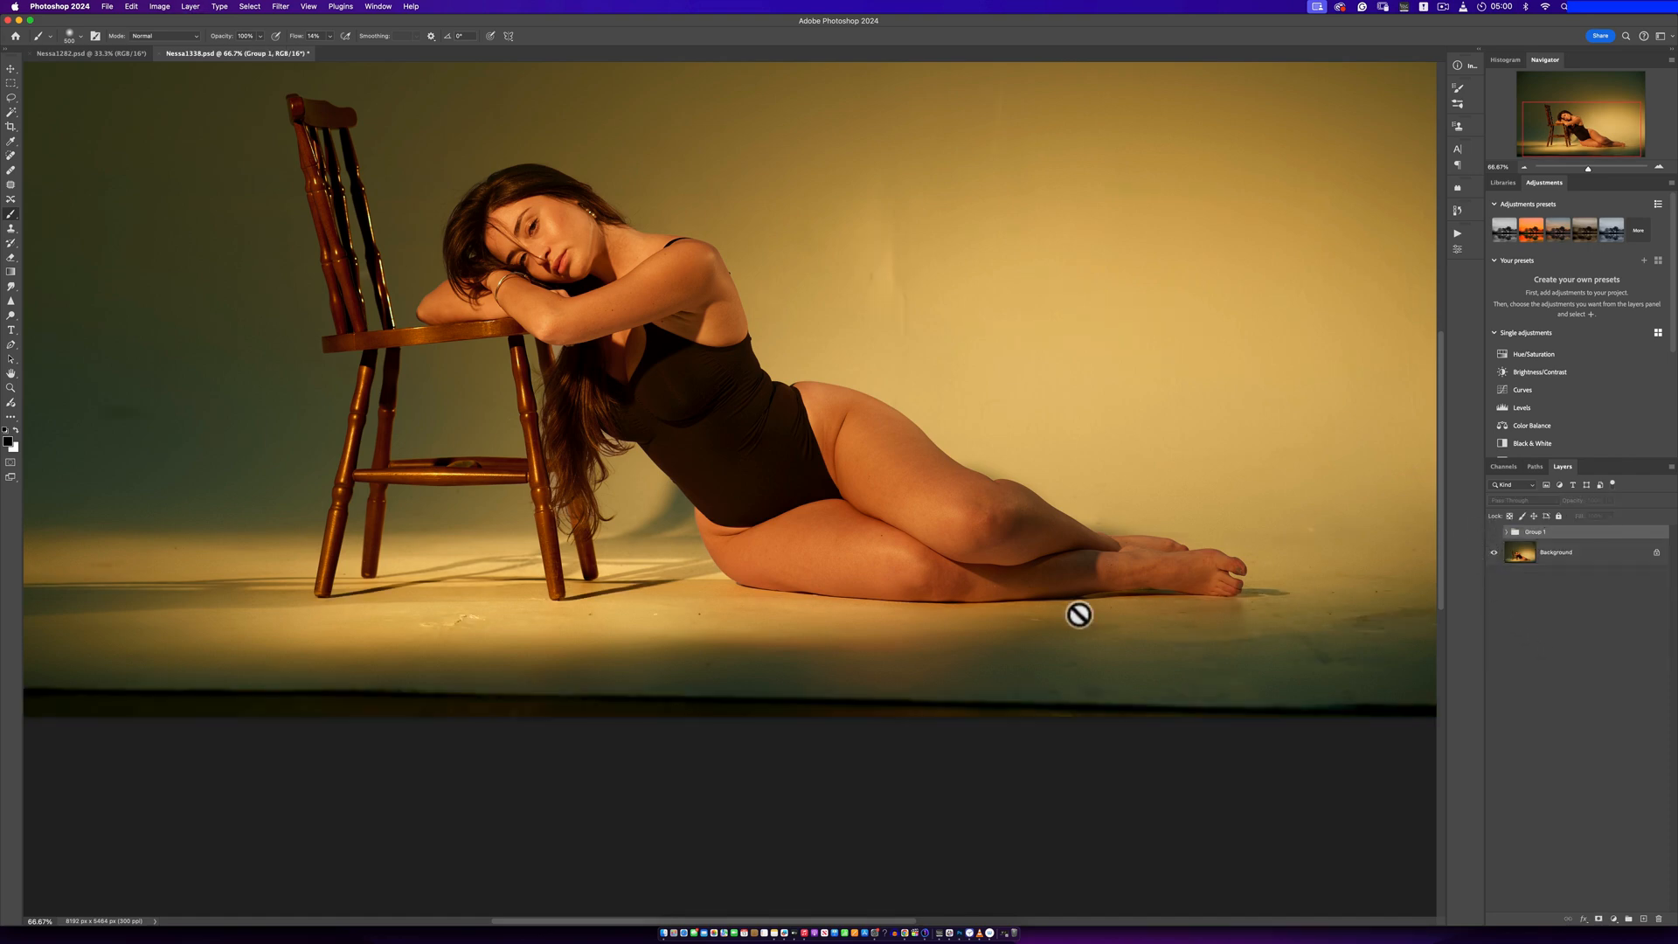
pyautogui.moveTo(1082, 618); pyautogui.dragTo(921, 626)
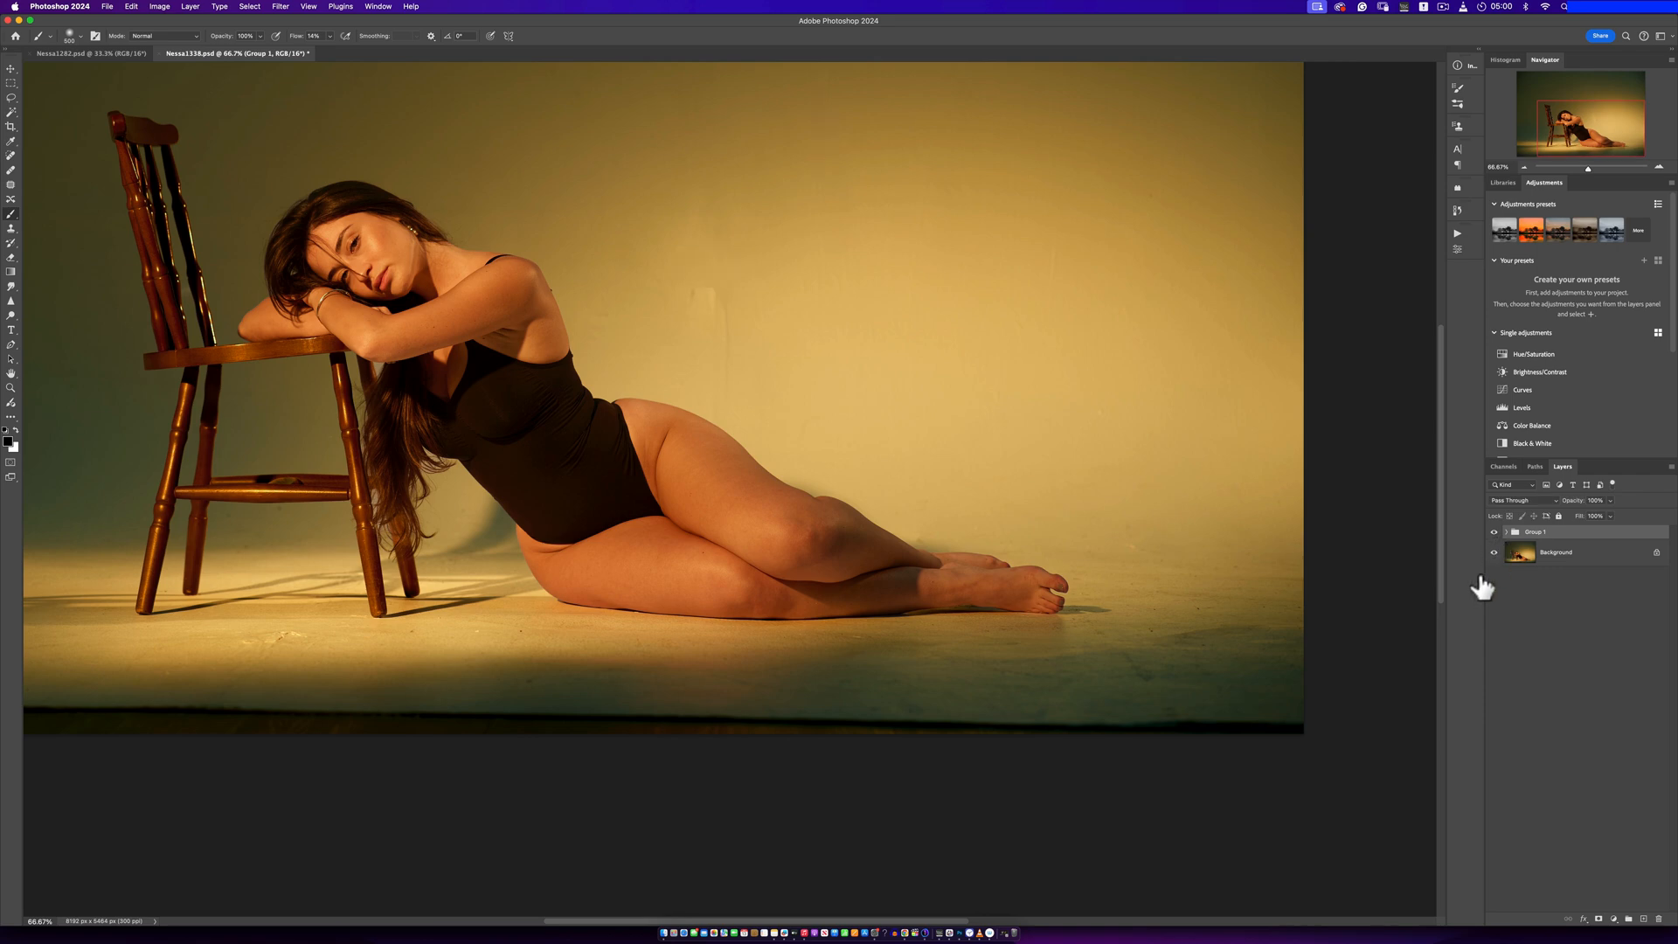
pyautogui.press('z')
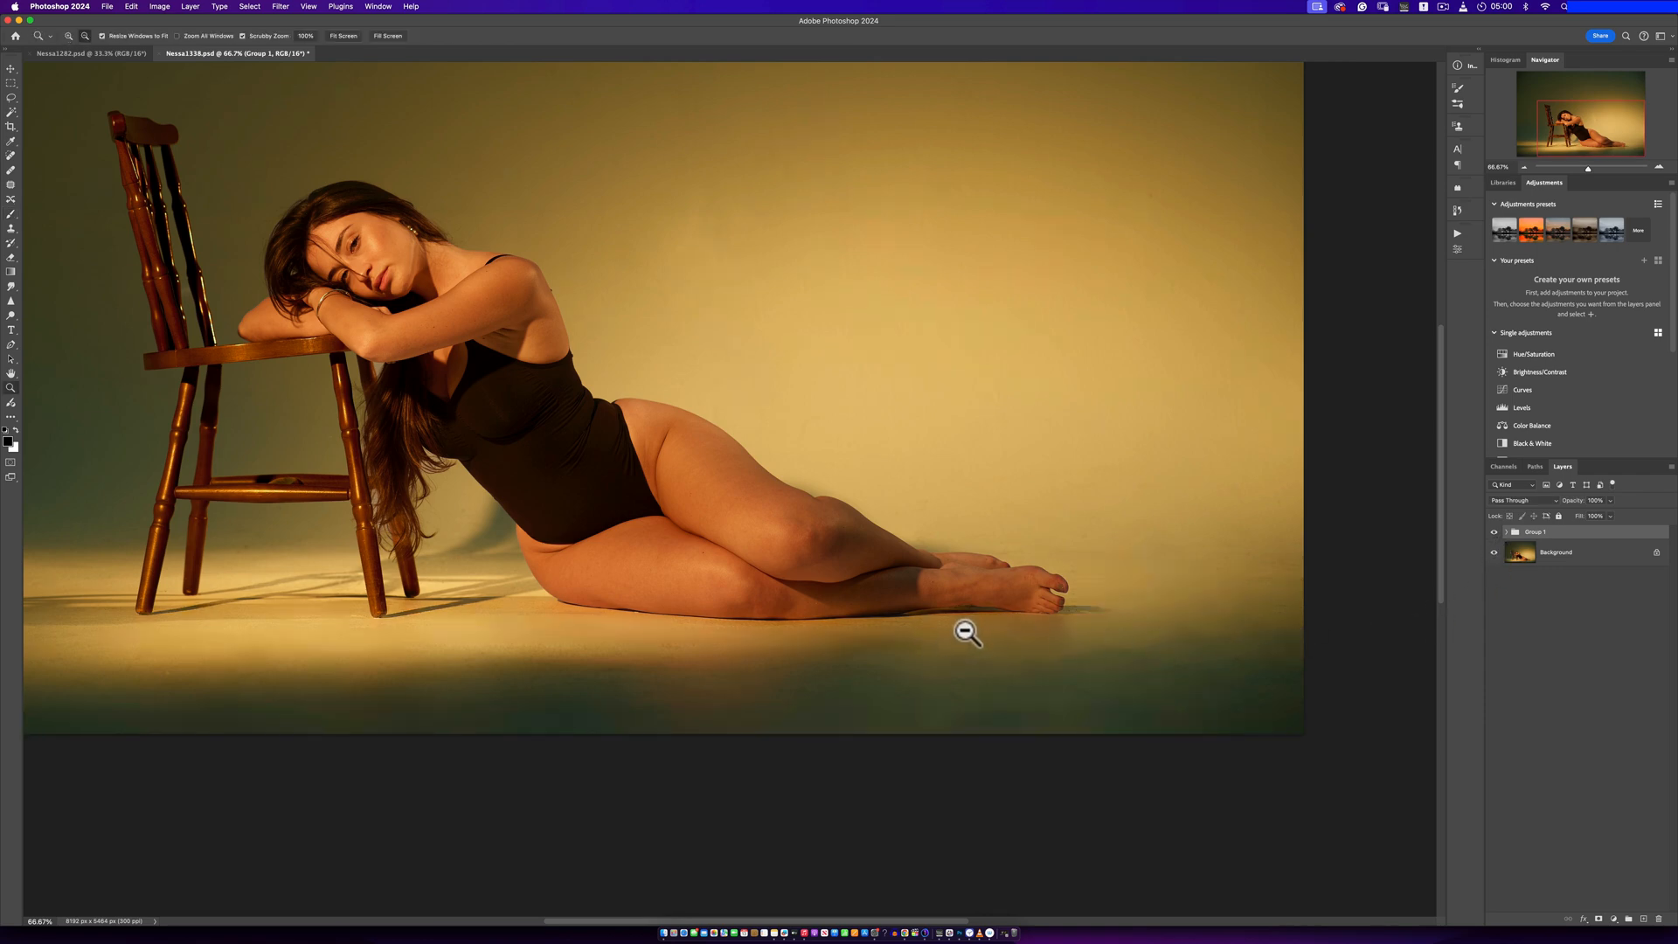
pyautogui.keyDown('alt'); pyautogui.click(961, 634); pyautogui.keyUp('alt')
pyautogui.click(346, 648)
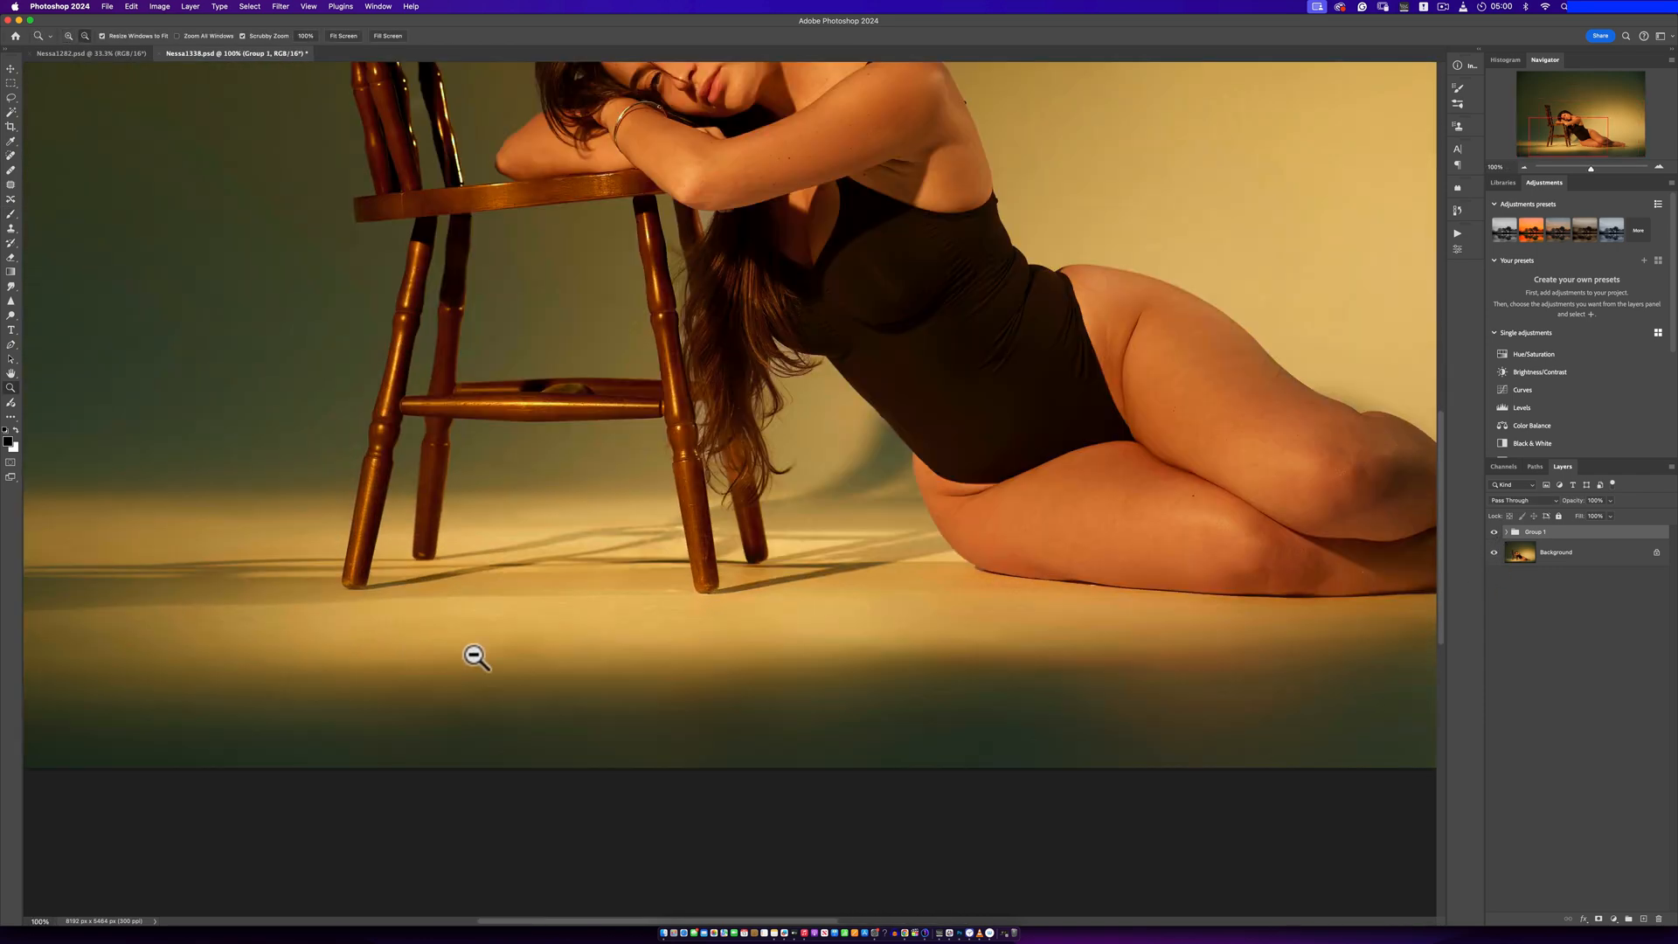
pyautogui.press('b')
pyautogui.hscroll(-3, 629, 637)
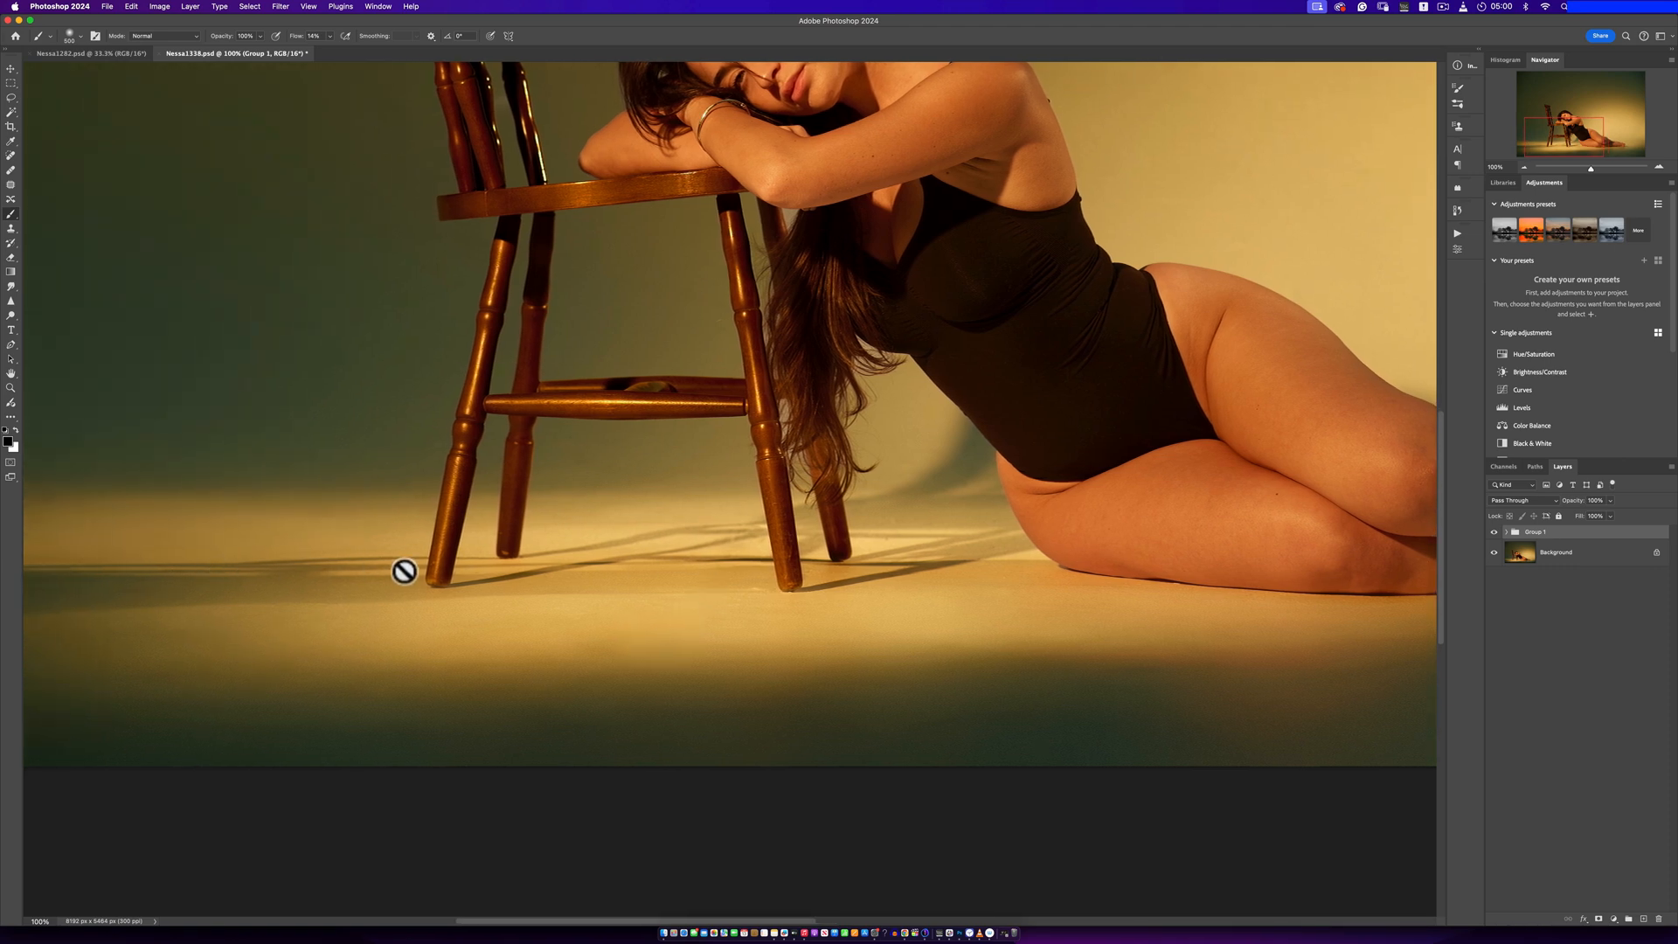
pyautogui.scroll(-1, 793, 620)
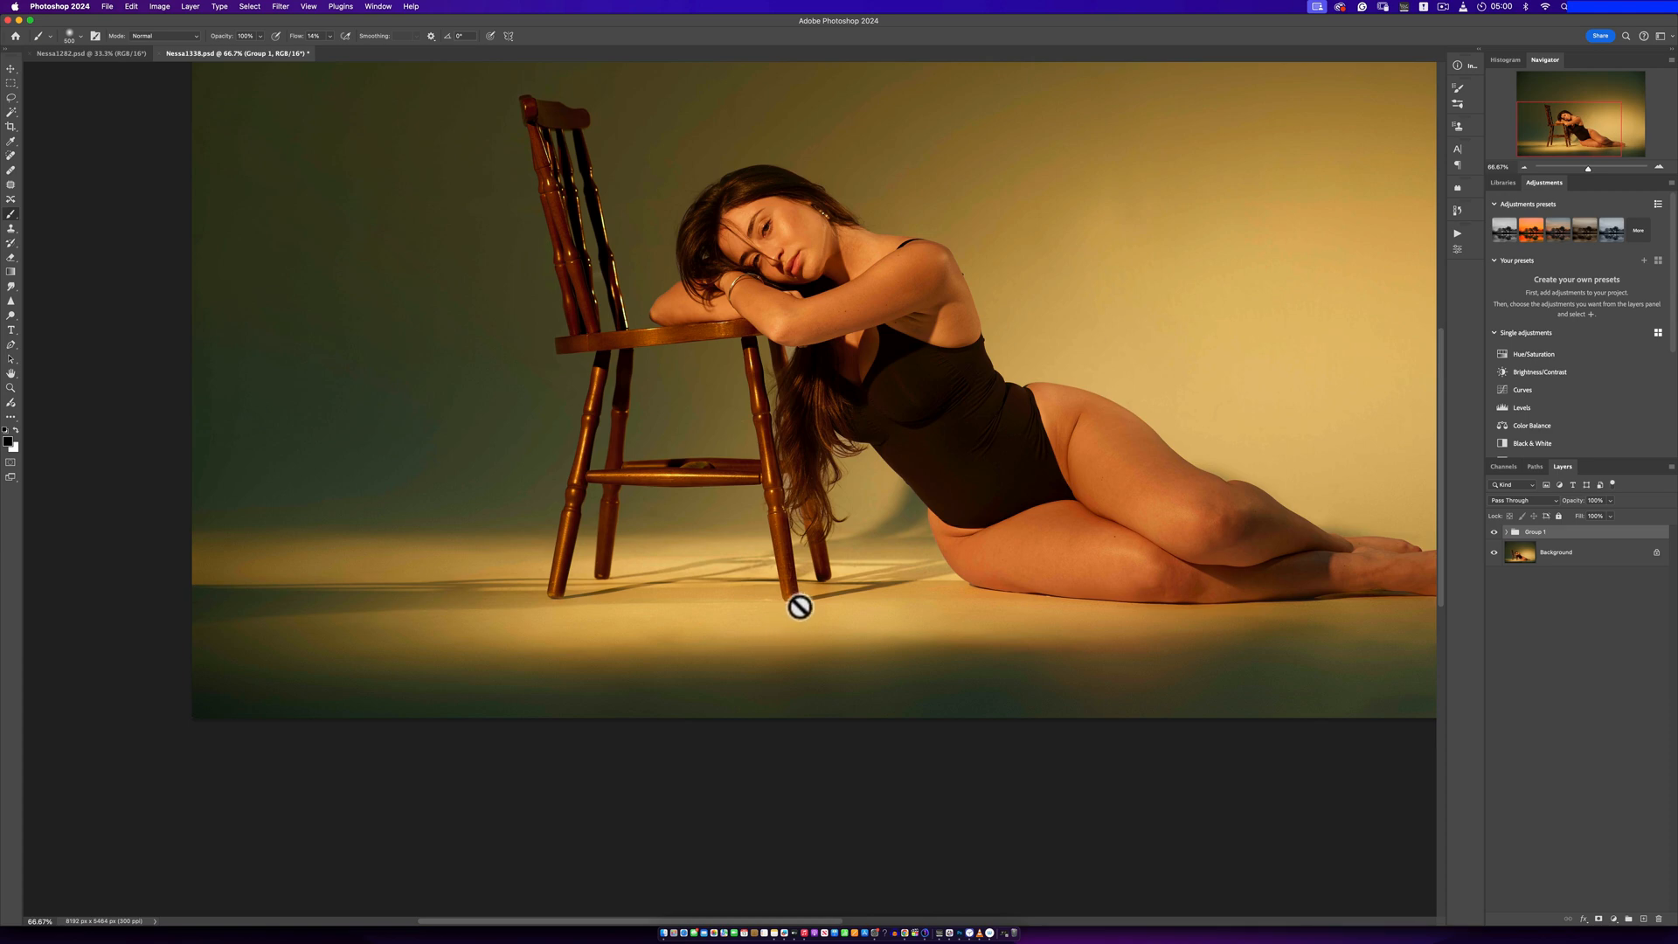
pyautogui.moveTo(1217, 525); pyautogui.dragTo(909, 629)
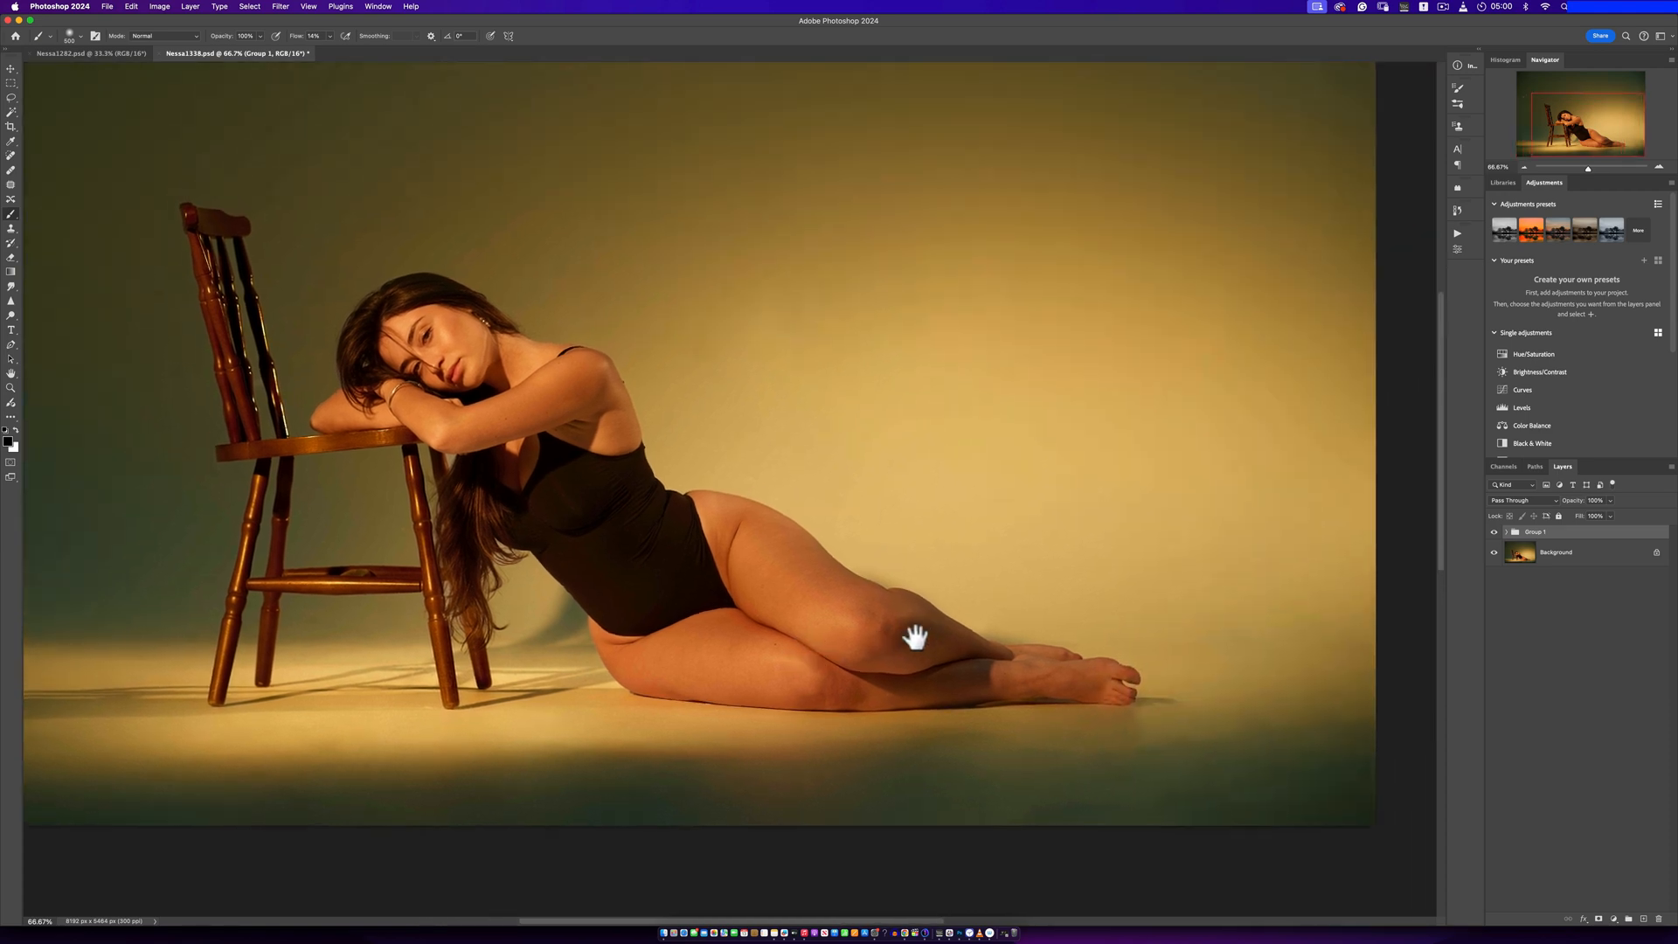
pyautogui.moveTo(1030, 689); pyautogui.dragTo(1127, 611)
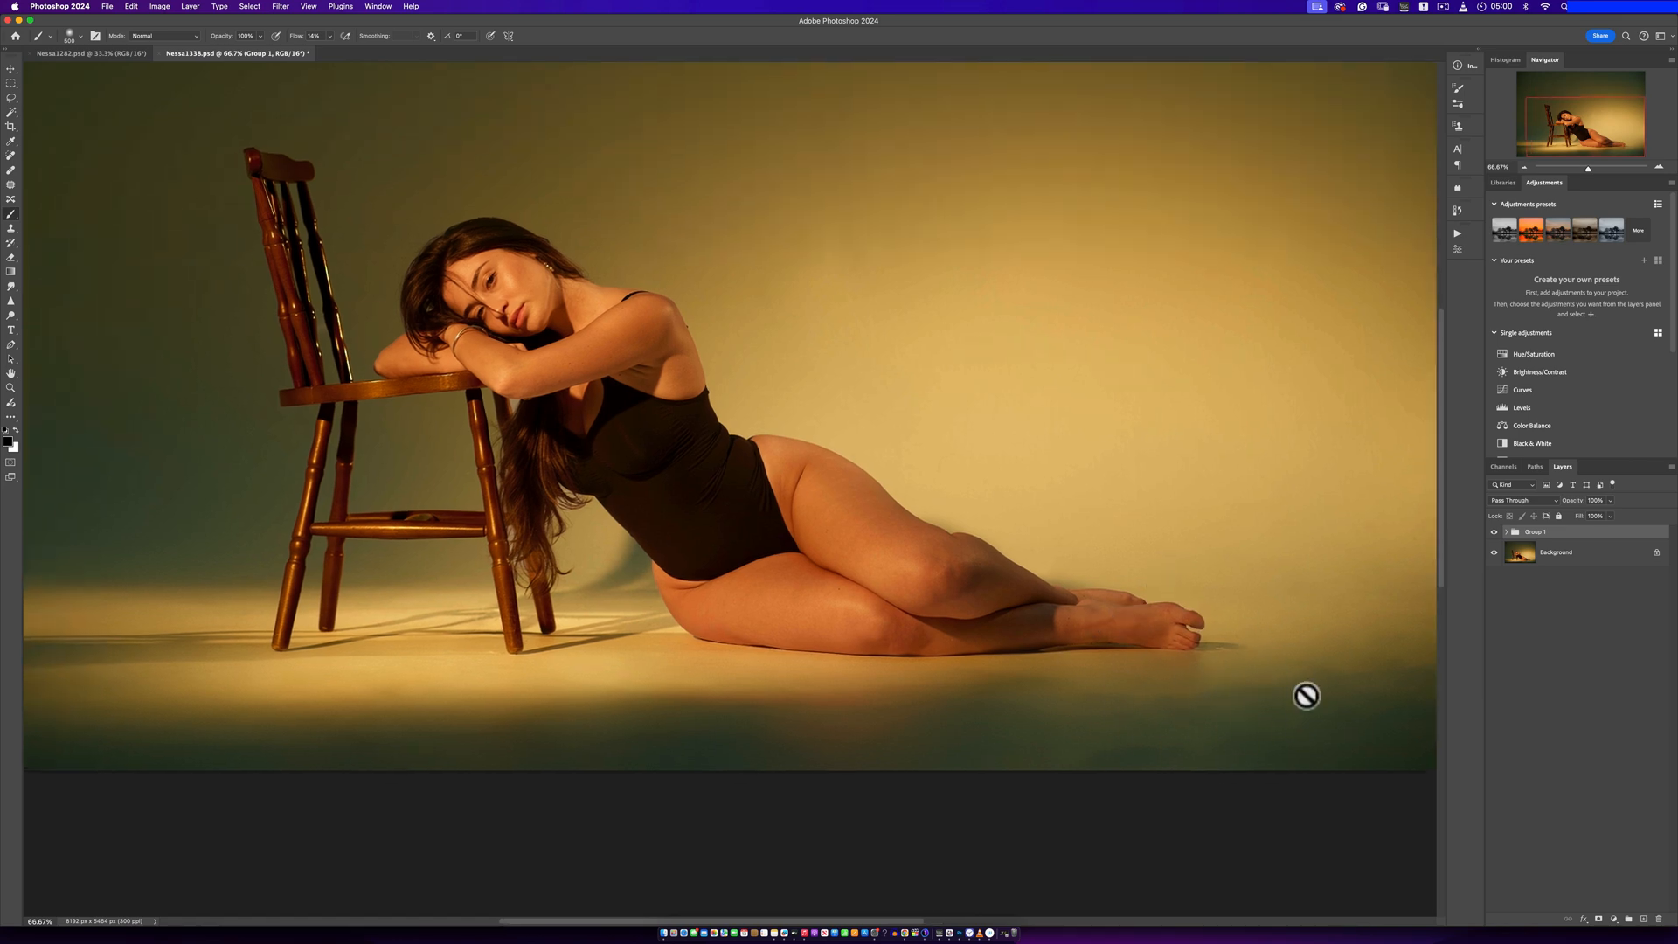
pyautogui.moveTo(1302, 693); pyautogui.dragTo(1048, 680)
pyautogui.moveTo(816, 667); pyautogui.dragTo(1052, 663)
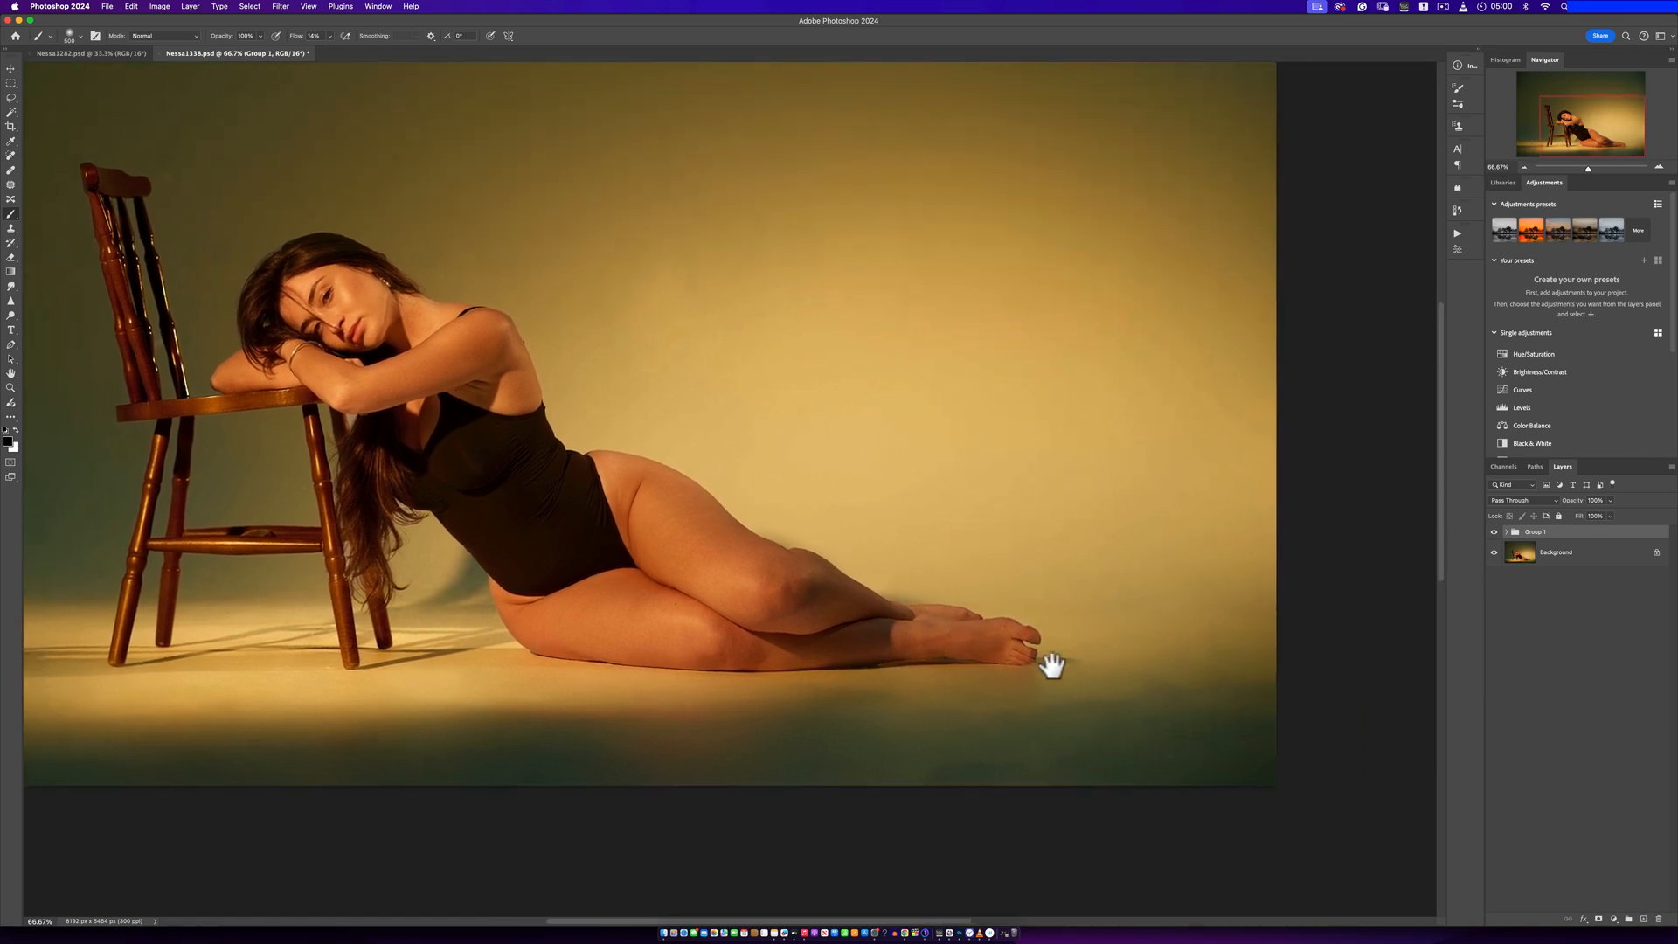
pyautogui.scroll(-1, 831, 678)
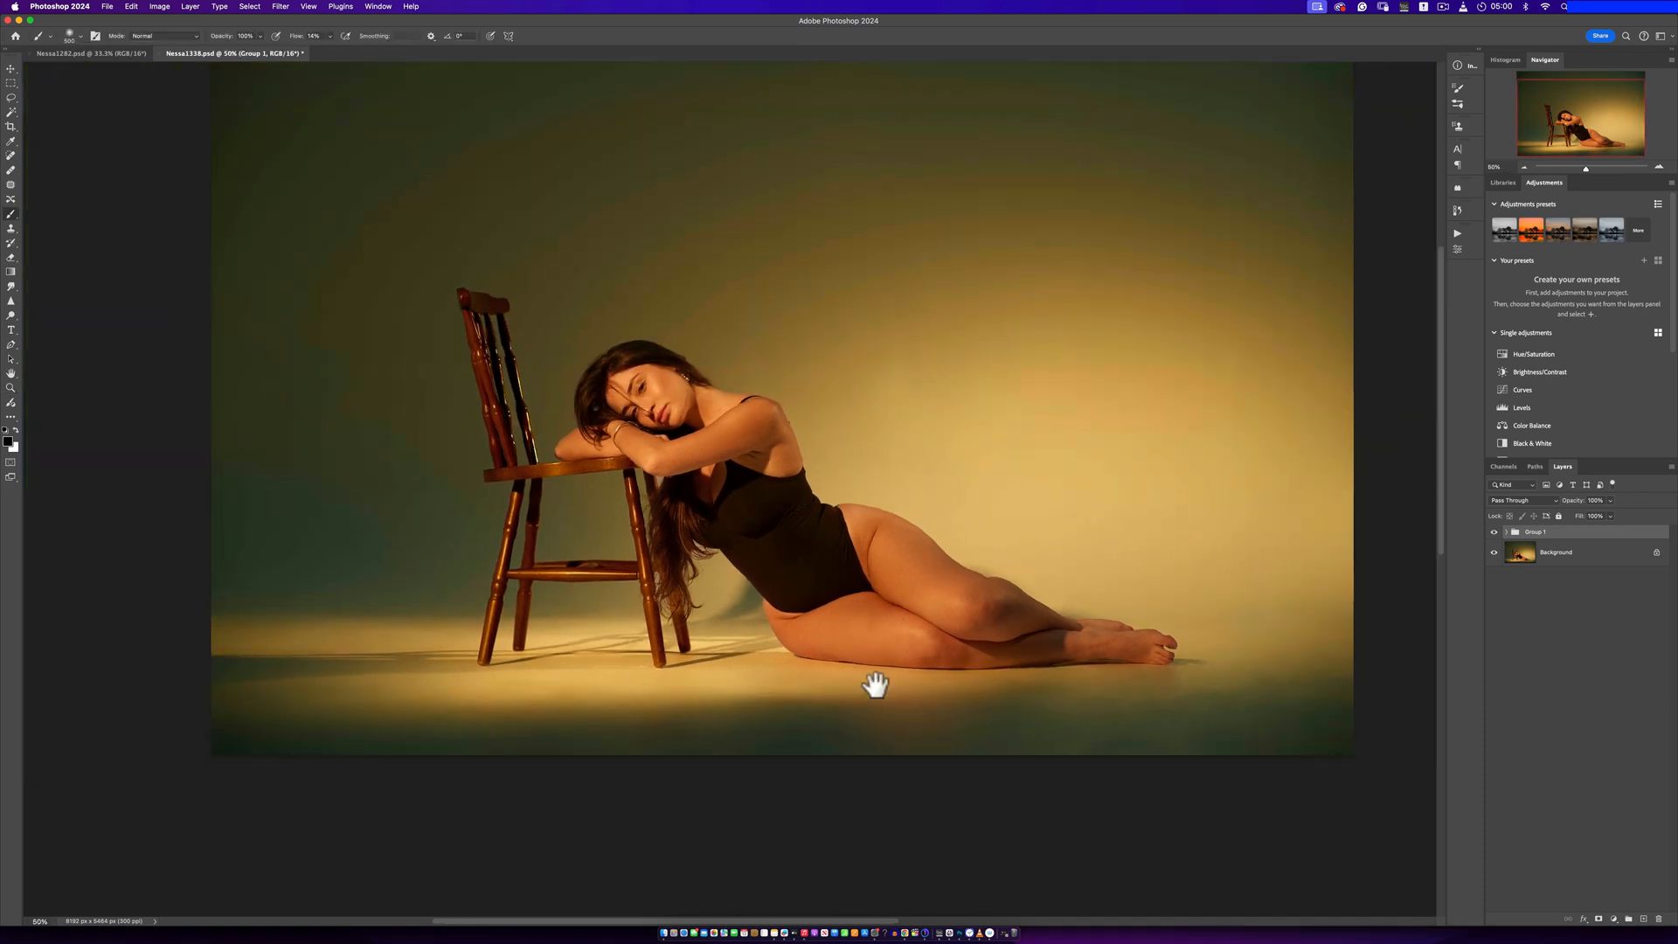
# Hide the retouching group and inspect the backdrop and floor flaws in the original photo
pyautogui.click(1493, 532)
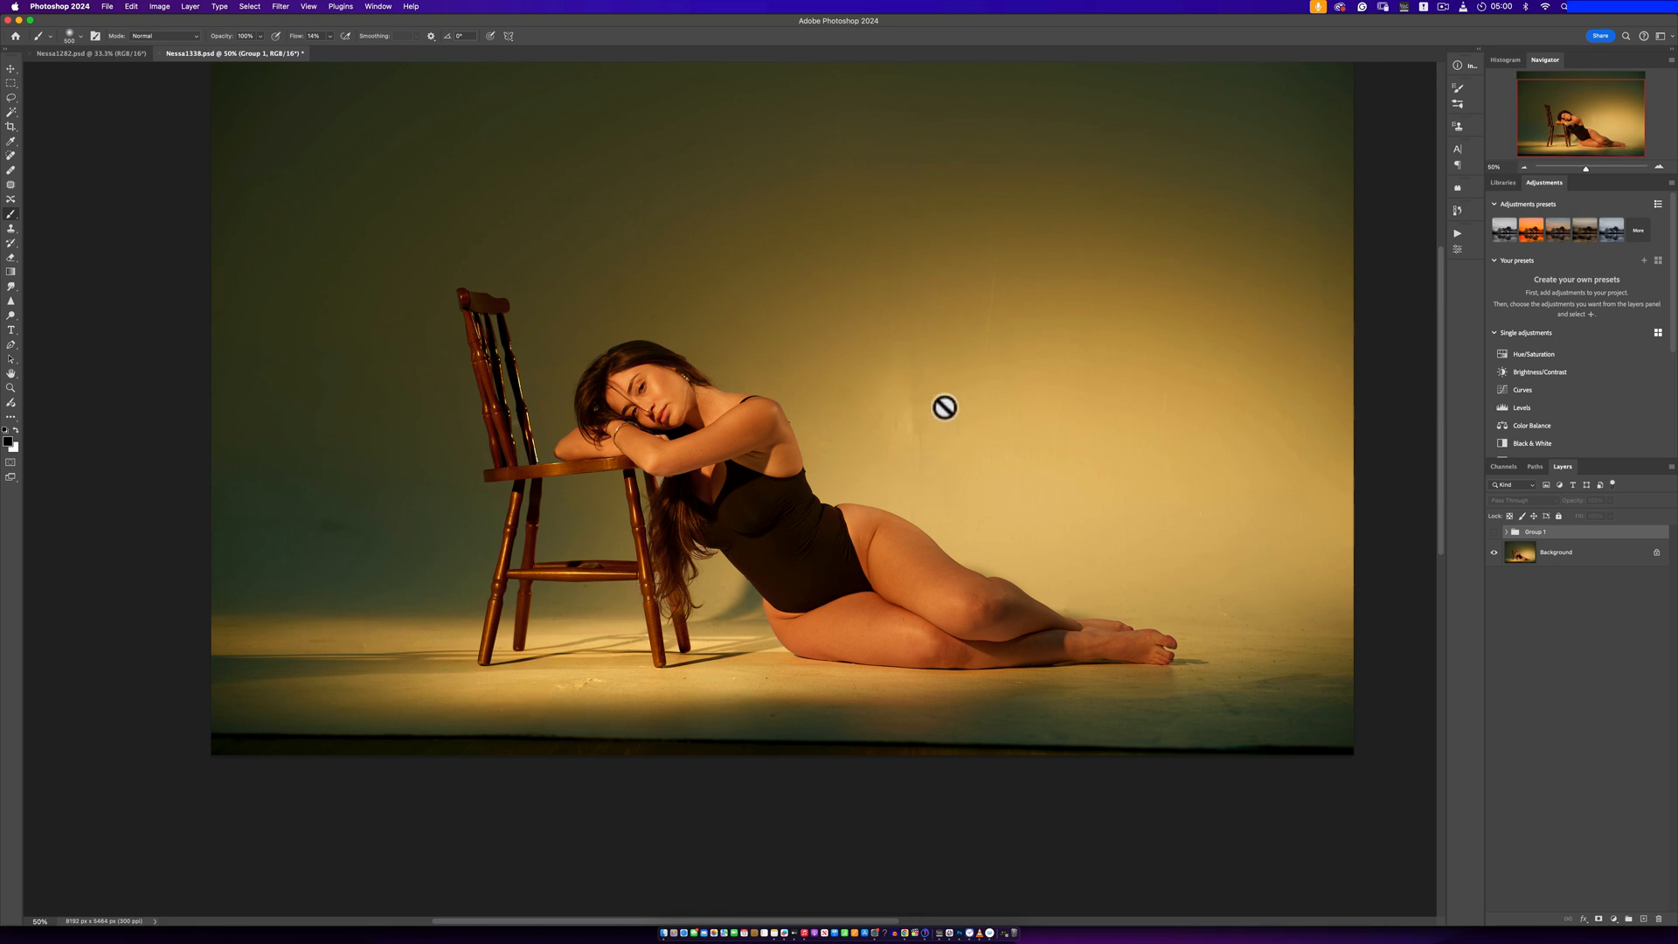
pyautogui.press('z')
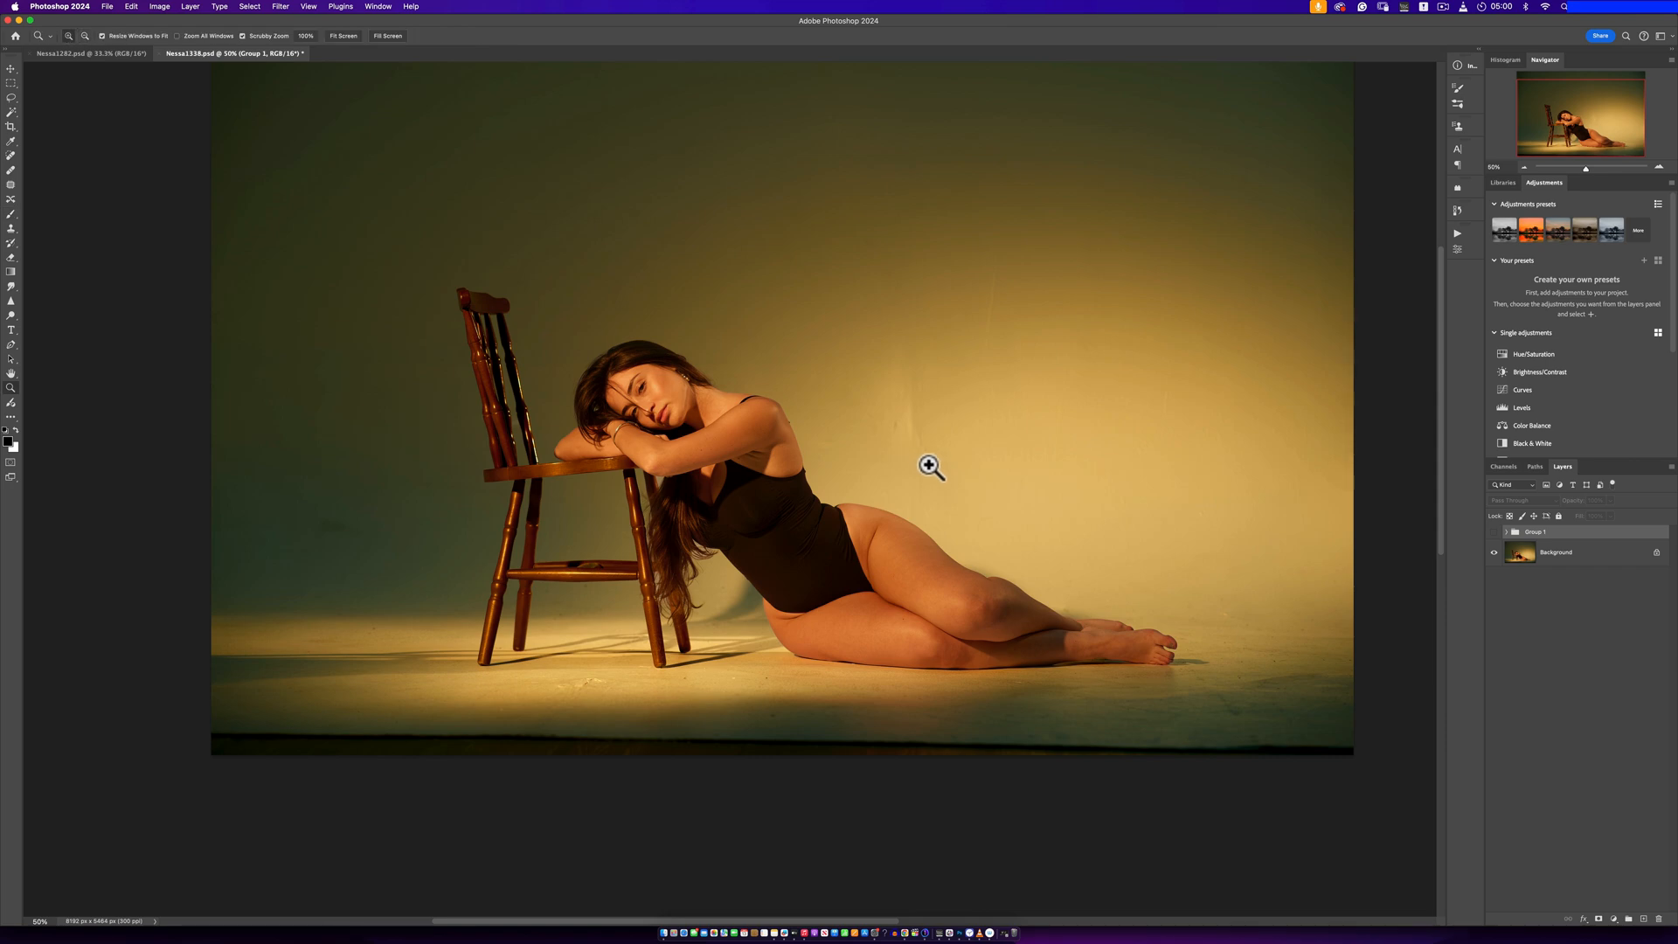
pyautogui.click(928, 464)
pyautogui.press('b')
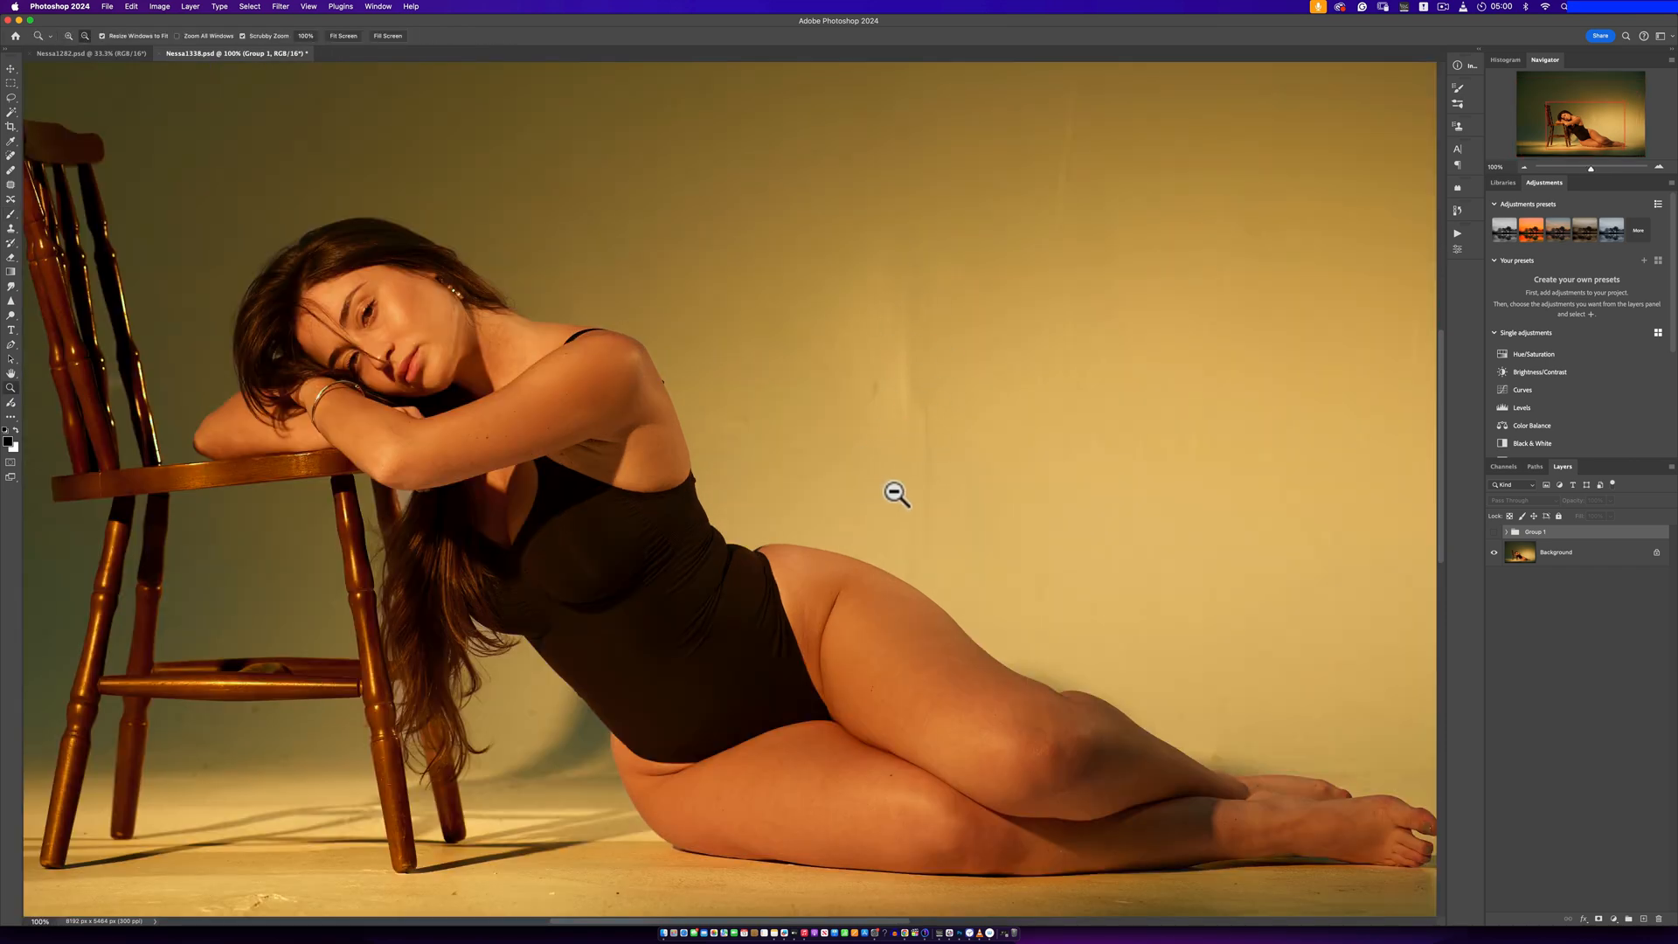
pyautogui.keyDown('alt'); pyautogui.click(896, 500); pyautogui.keyUp('alt')
pyautogui.moveTo(884, 506); pyautogui.dragTo(841, 651)
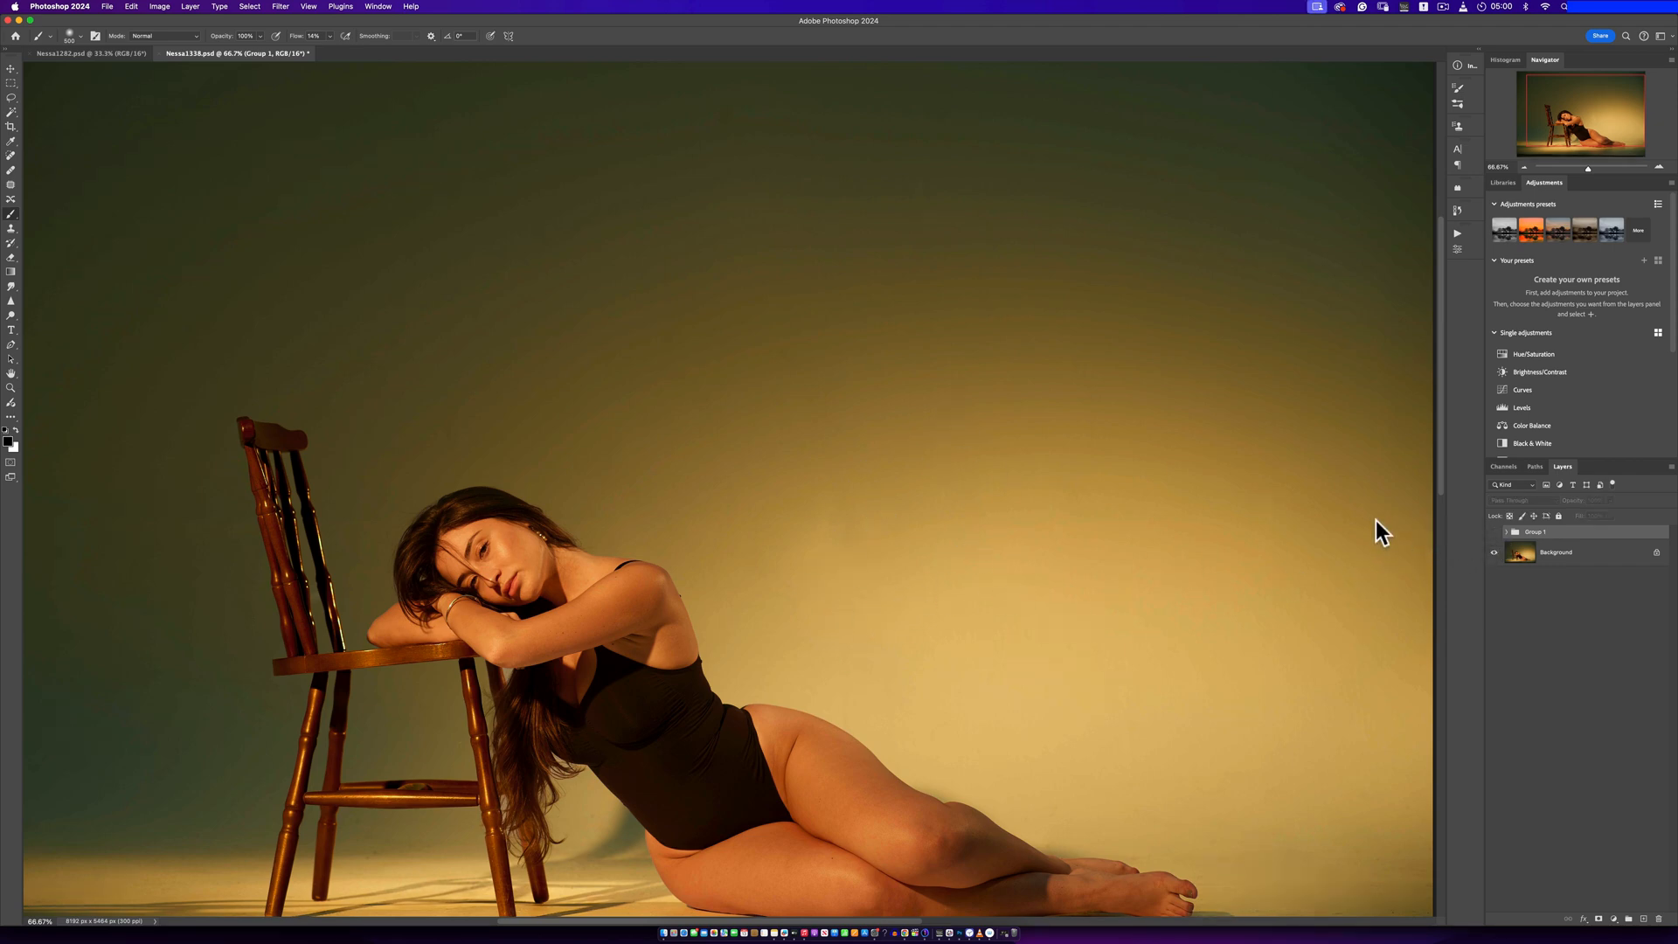
pyautogui.scroll(-5, 931, 525)
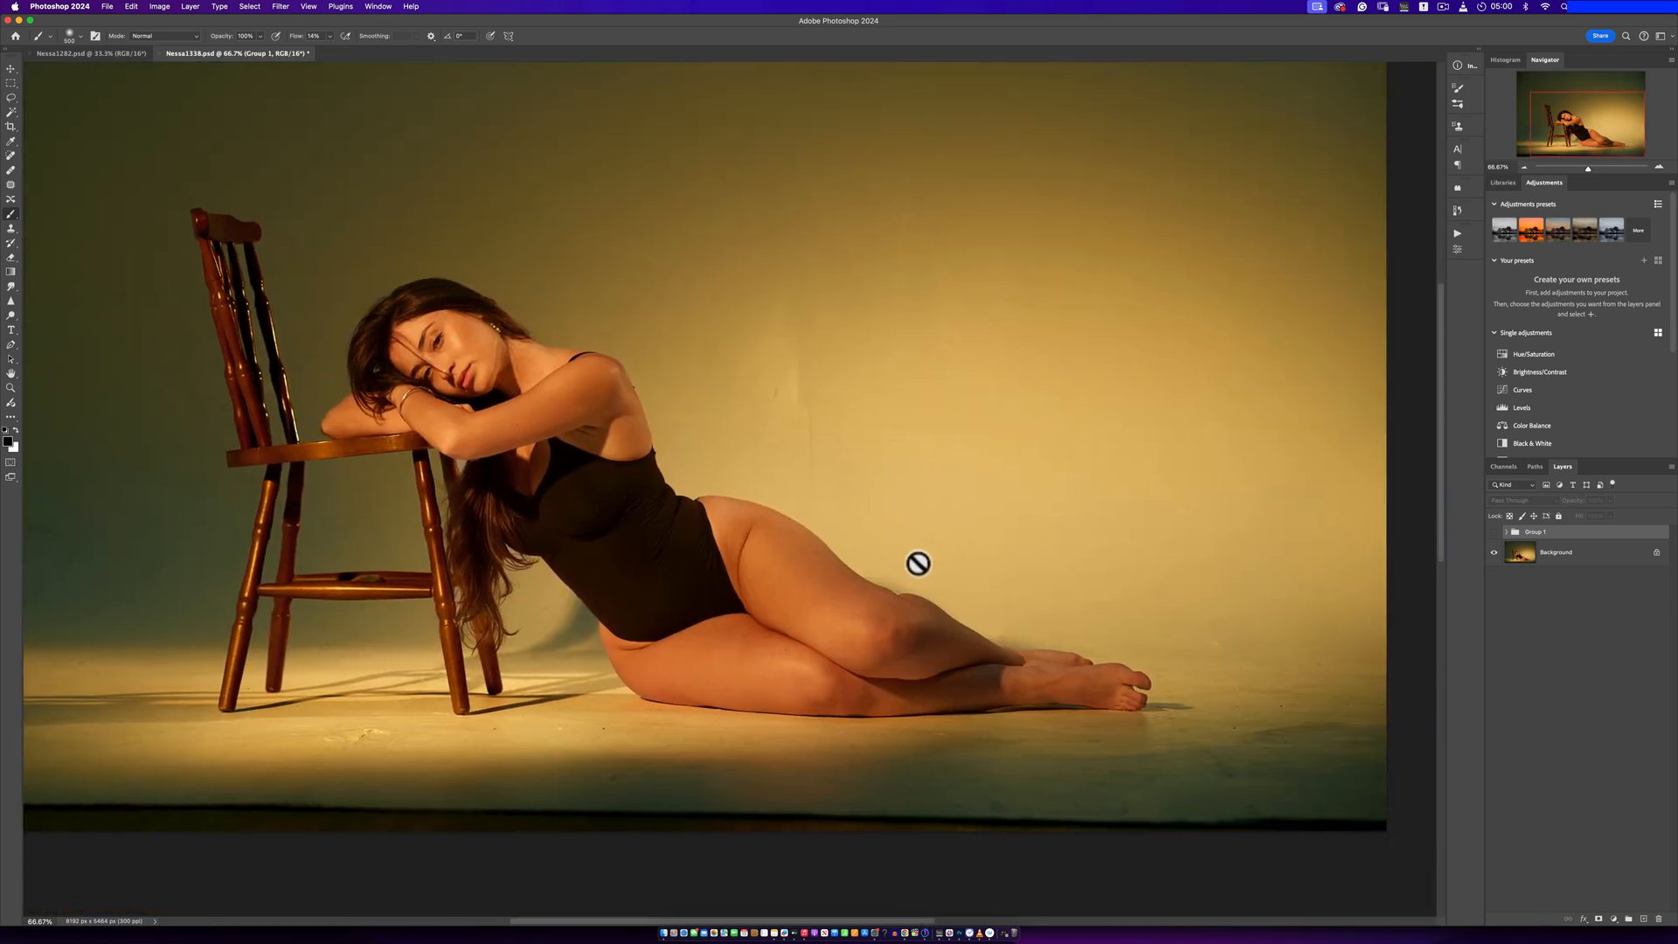
pyautogui.press('z')
pyautogui.keyDown('alt'); pyautogui.click(891, 562); pyautogui.keyUp('alt')
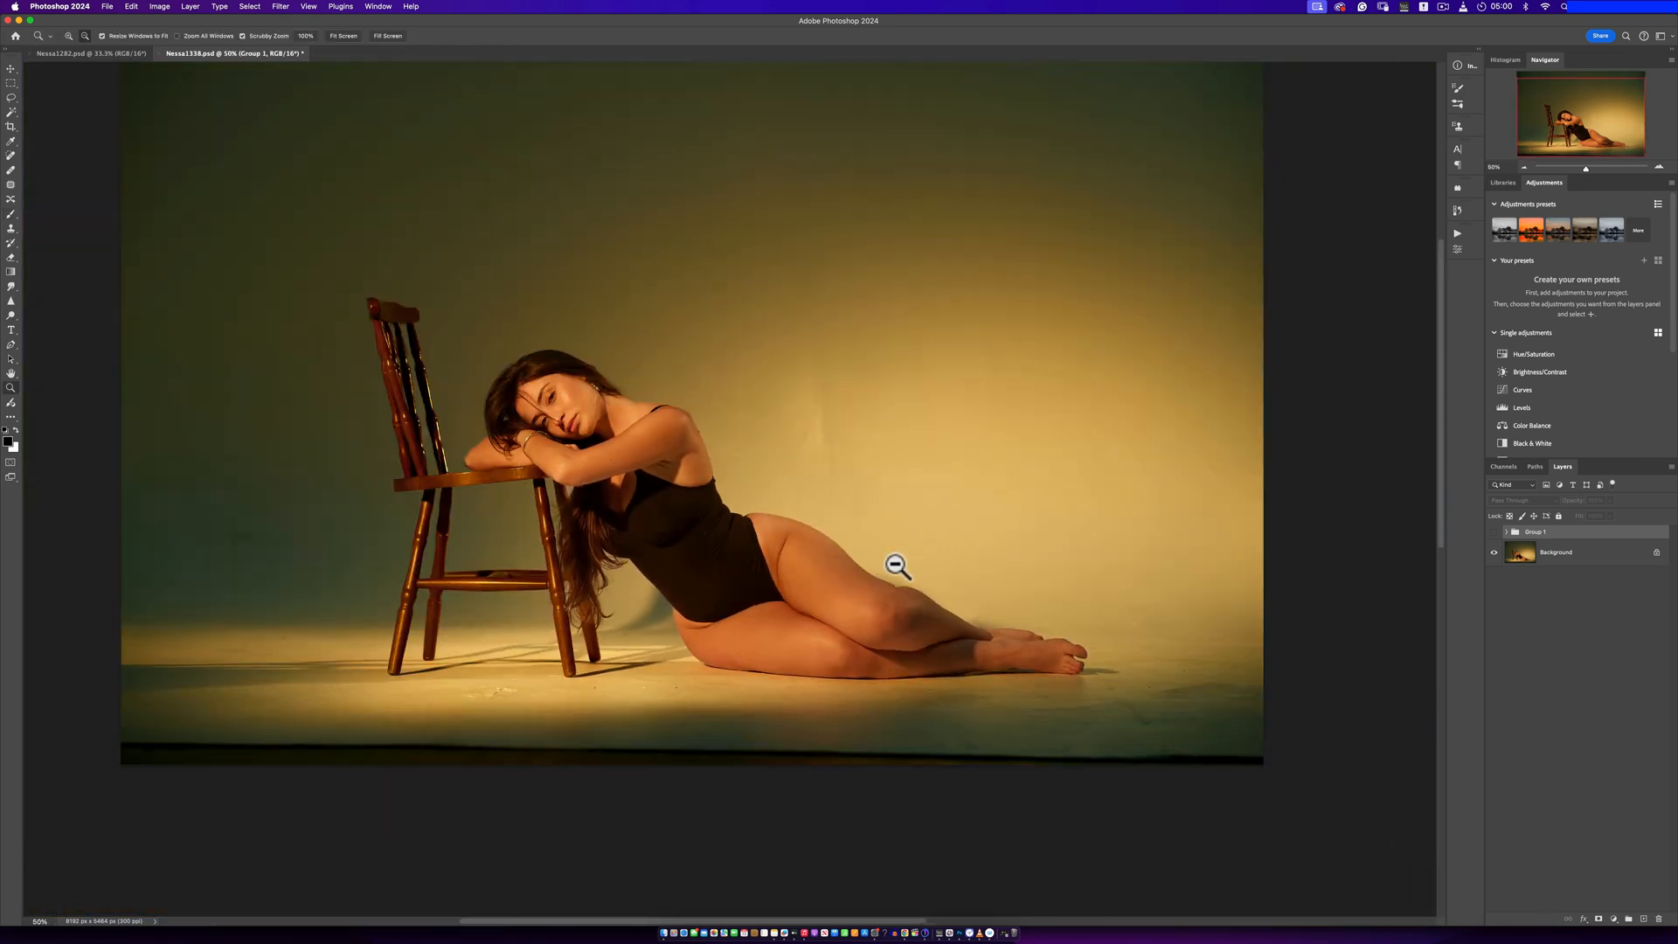
pyautogui.press('b')
# Duplicate the Background layer and make a rectangular selection around the dark strip along the photo's lower edge
pyautogui.click(1561, 557)
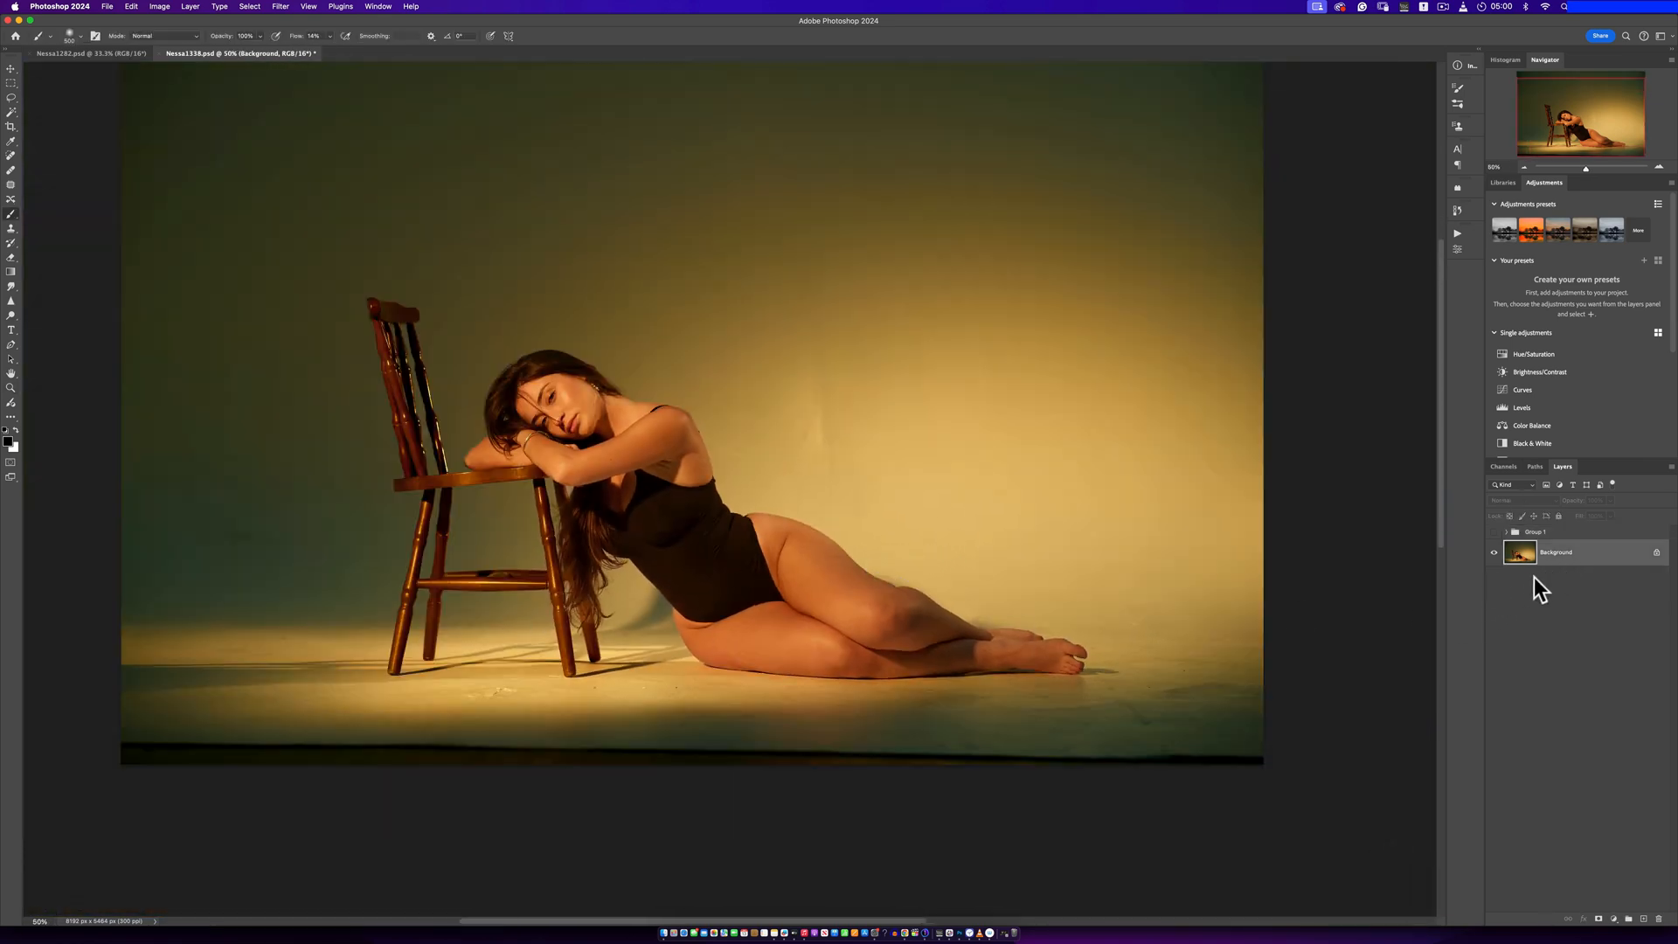
pyautogui.press('super+j')
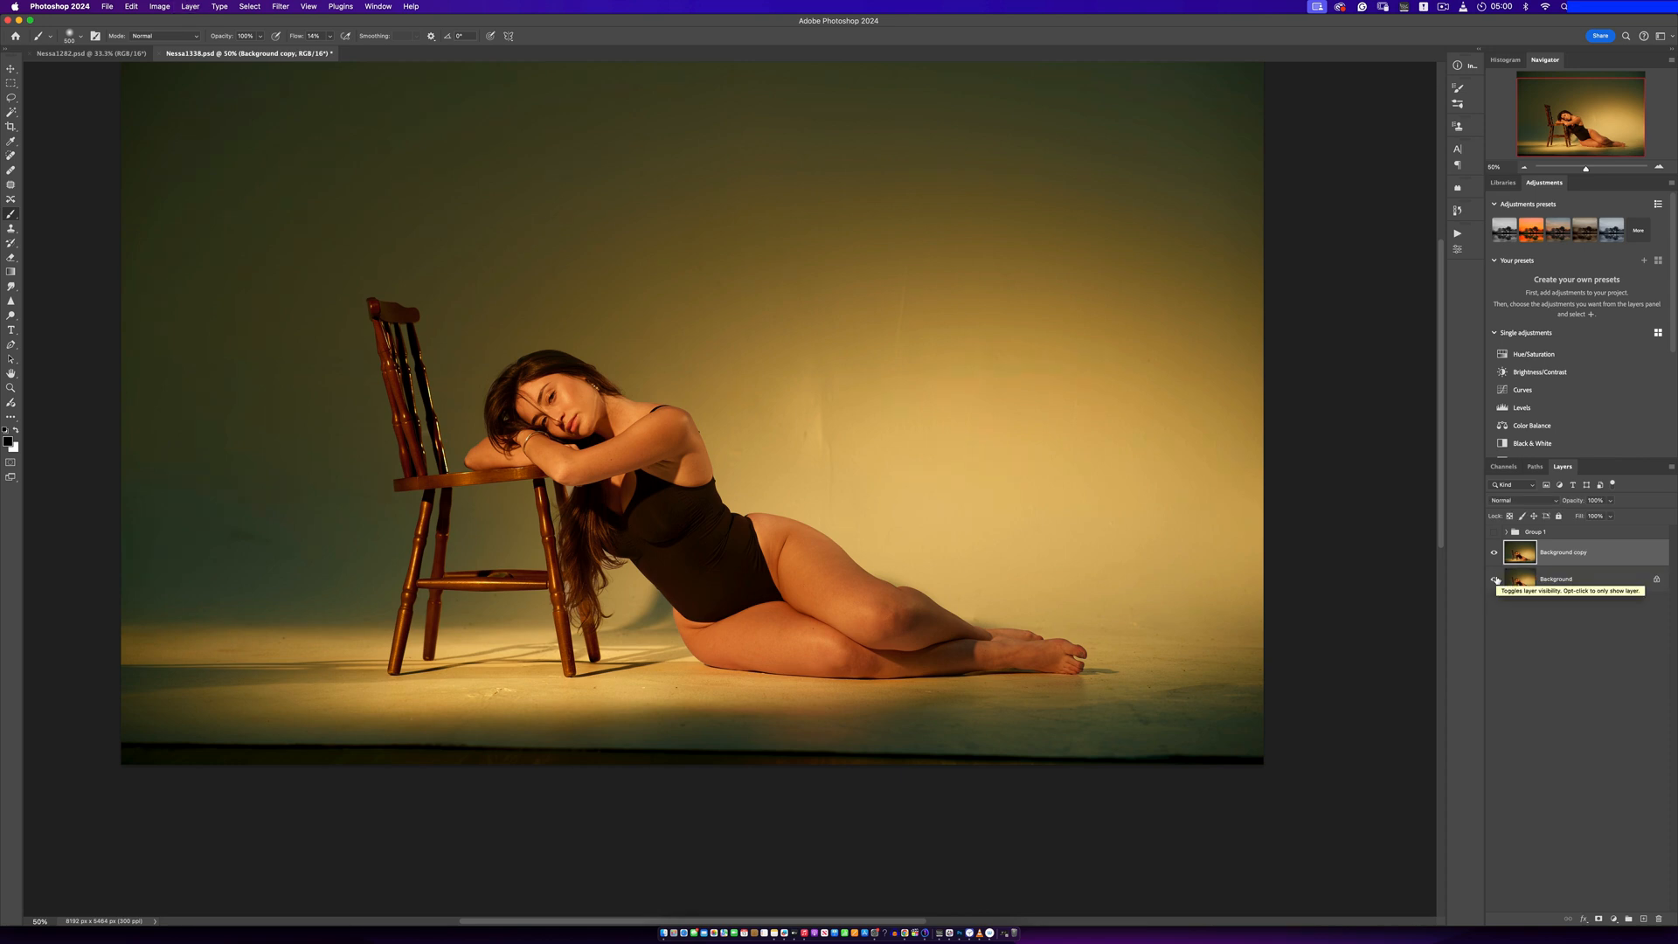
pyautogui.click(11, 83)
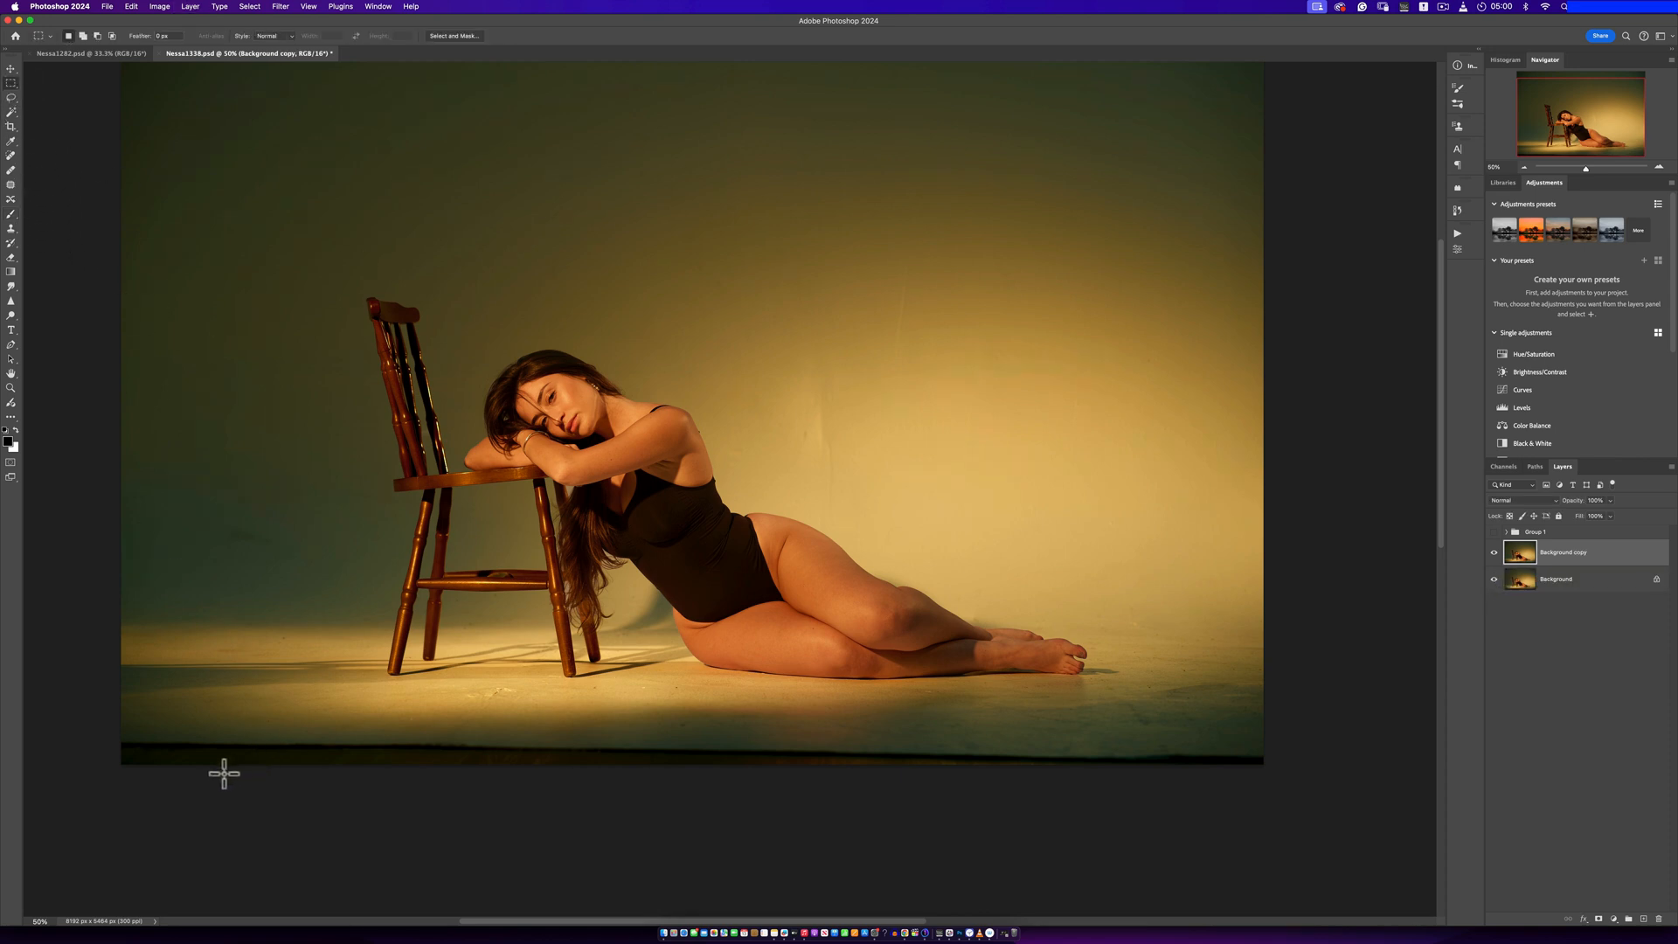
pyautogui.moveTo(114, 736); pyautogui.dragTo(800, 694)
pyautogui.moveTo(1287, 752); pyautogui.dragTo(1217, 858)
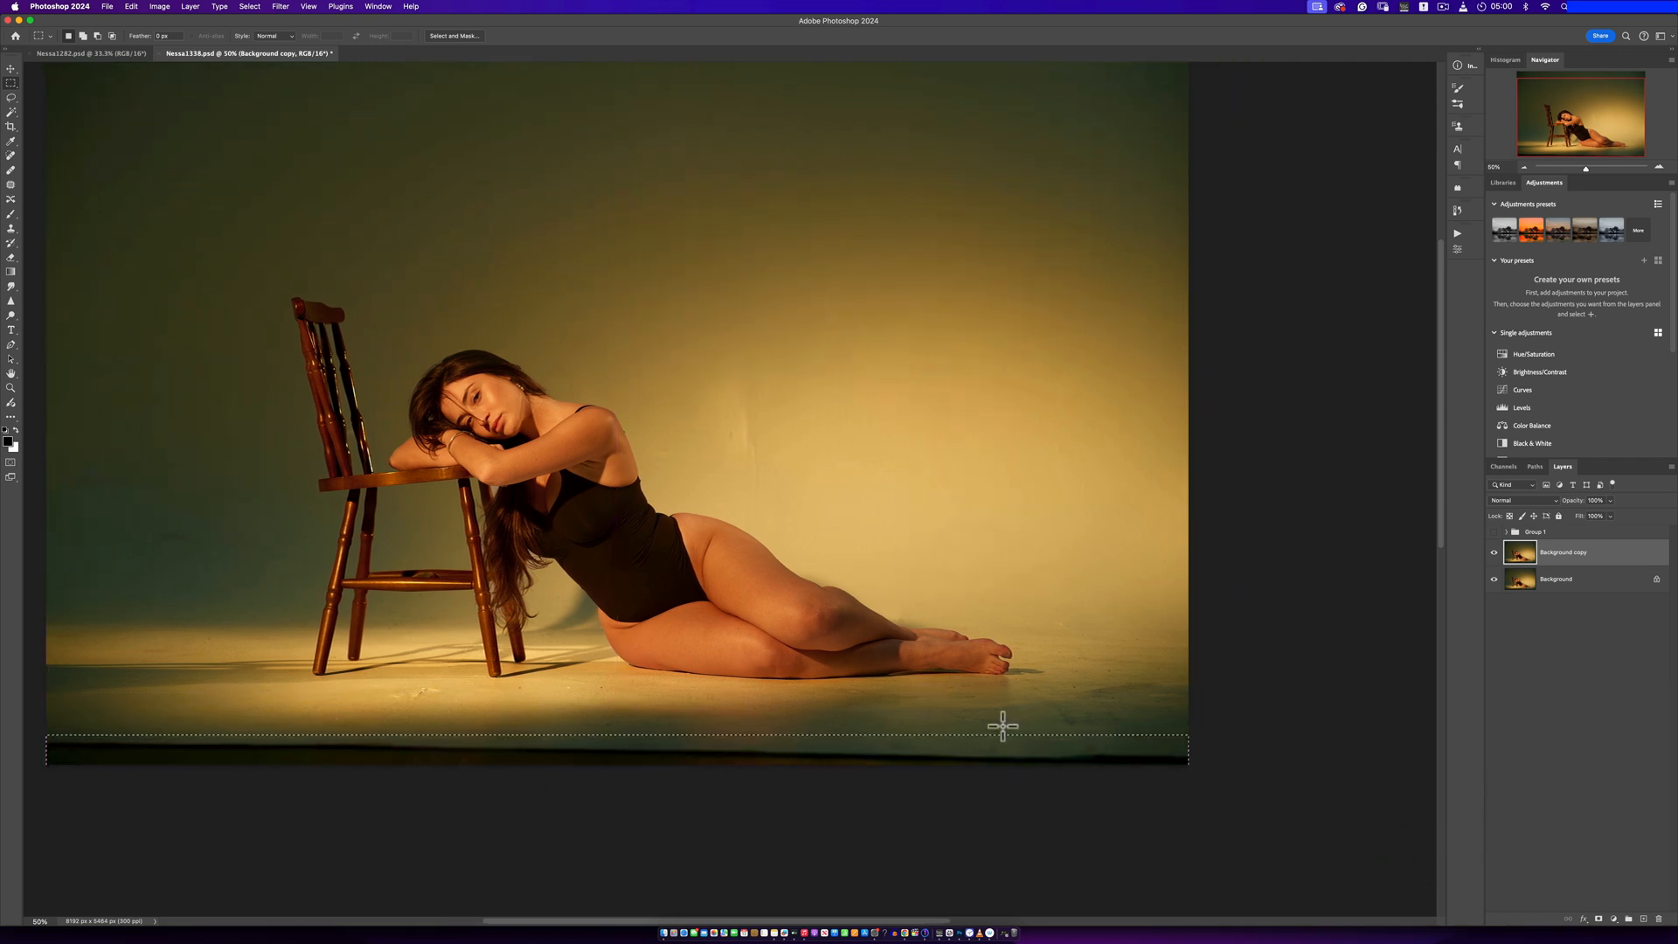
# Replace the selected dark strip using Generative Fill with an empty prompt
pyautogui.hscroll(-5, 629, 700)
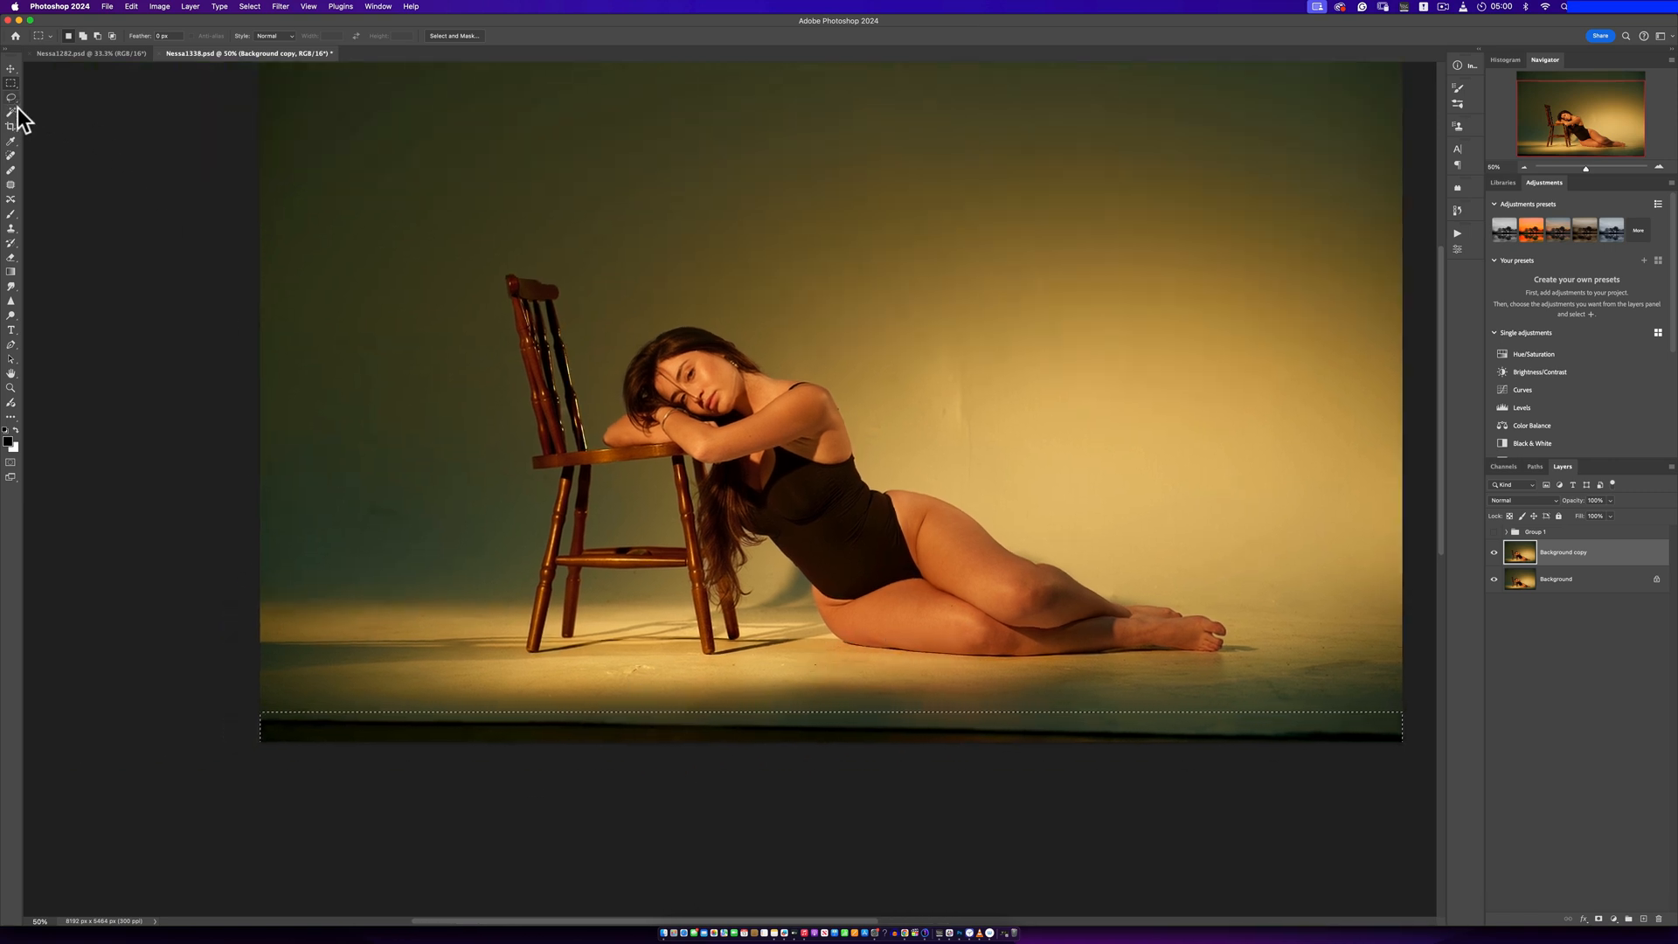
pyautogui.rightClick(689, 726)
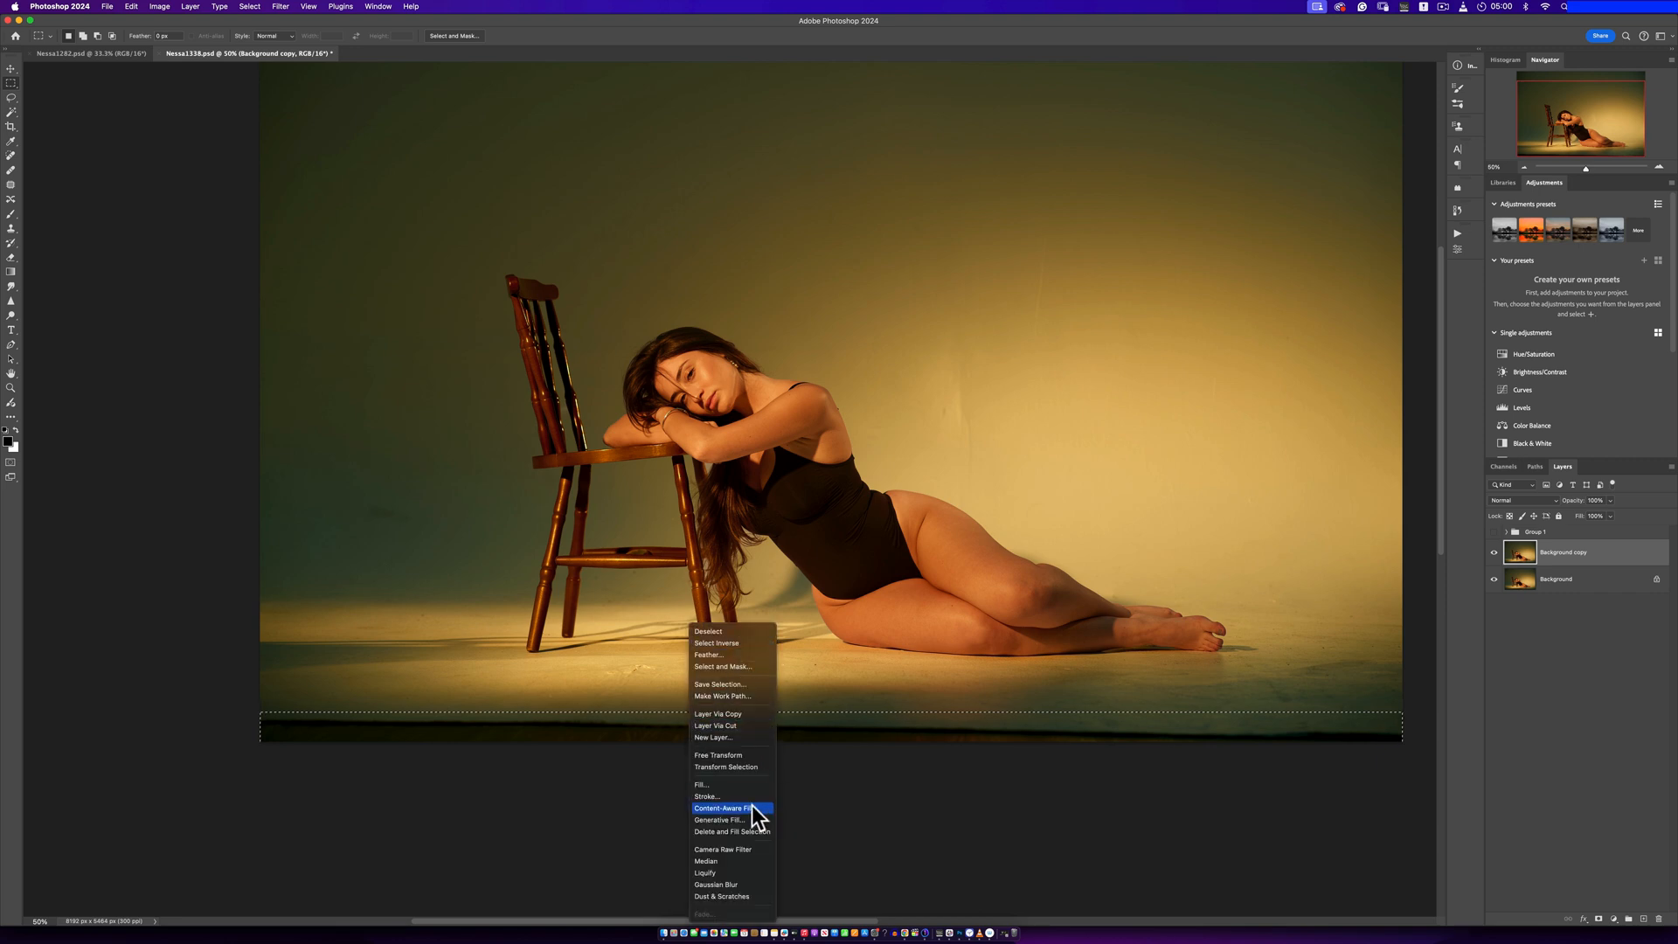
pyautogui.click(729, 820)
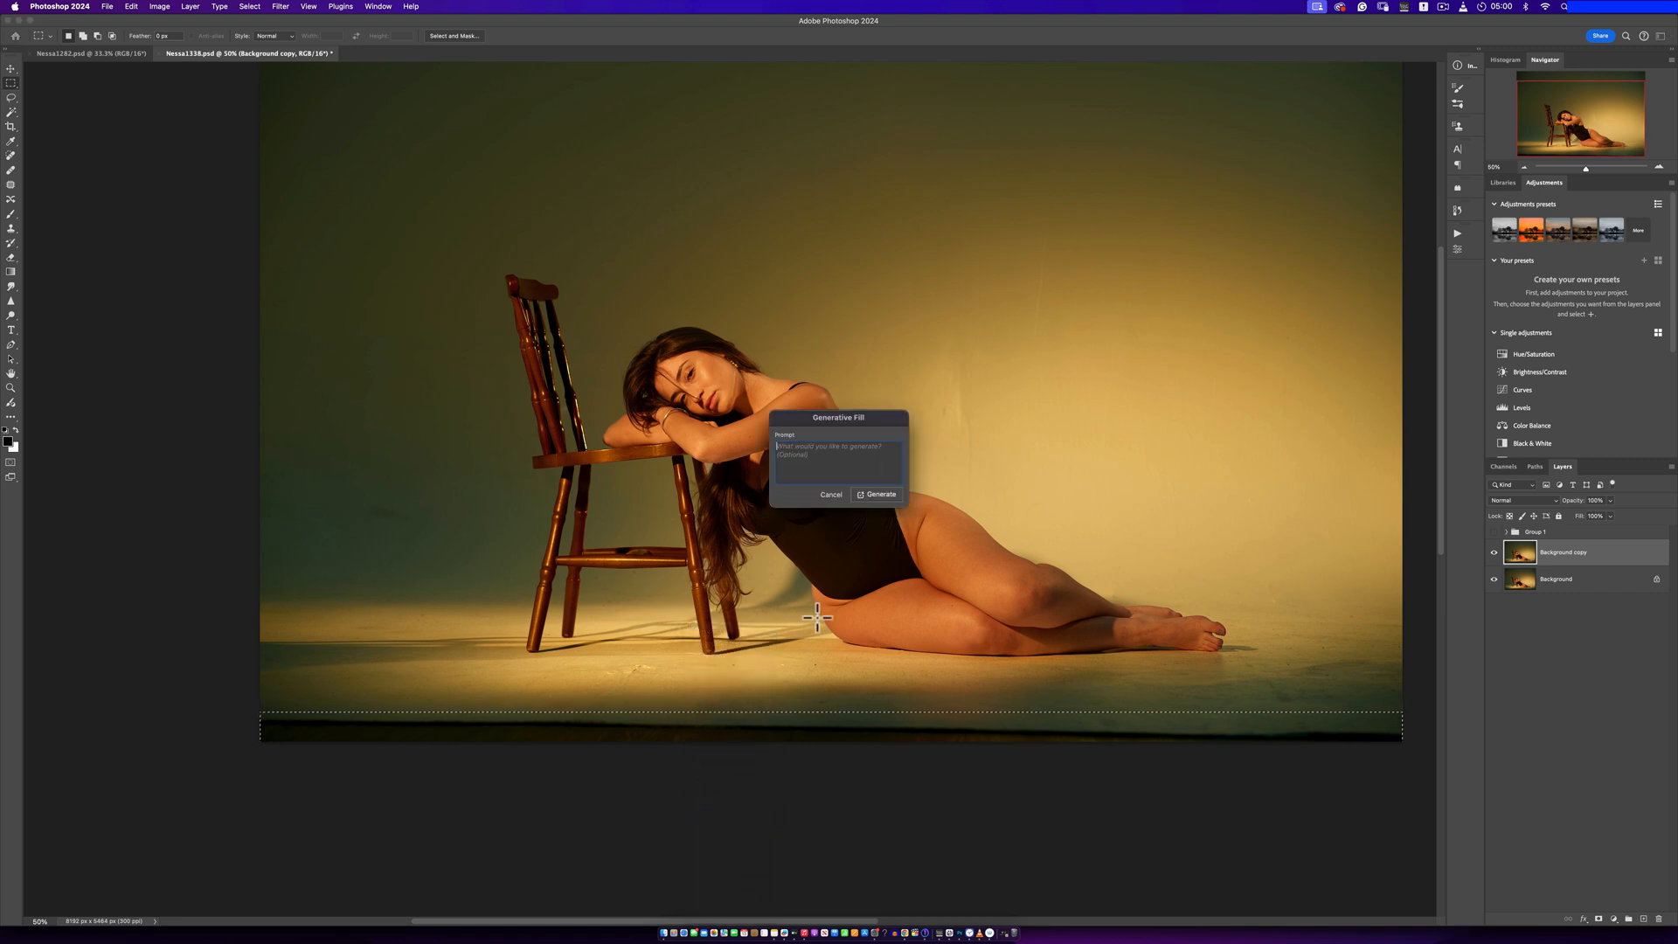
pyautogui.click(870, 494)
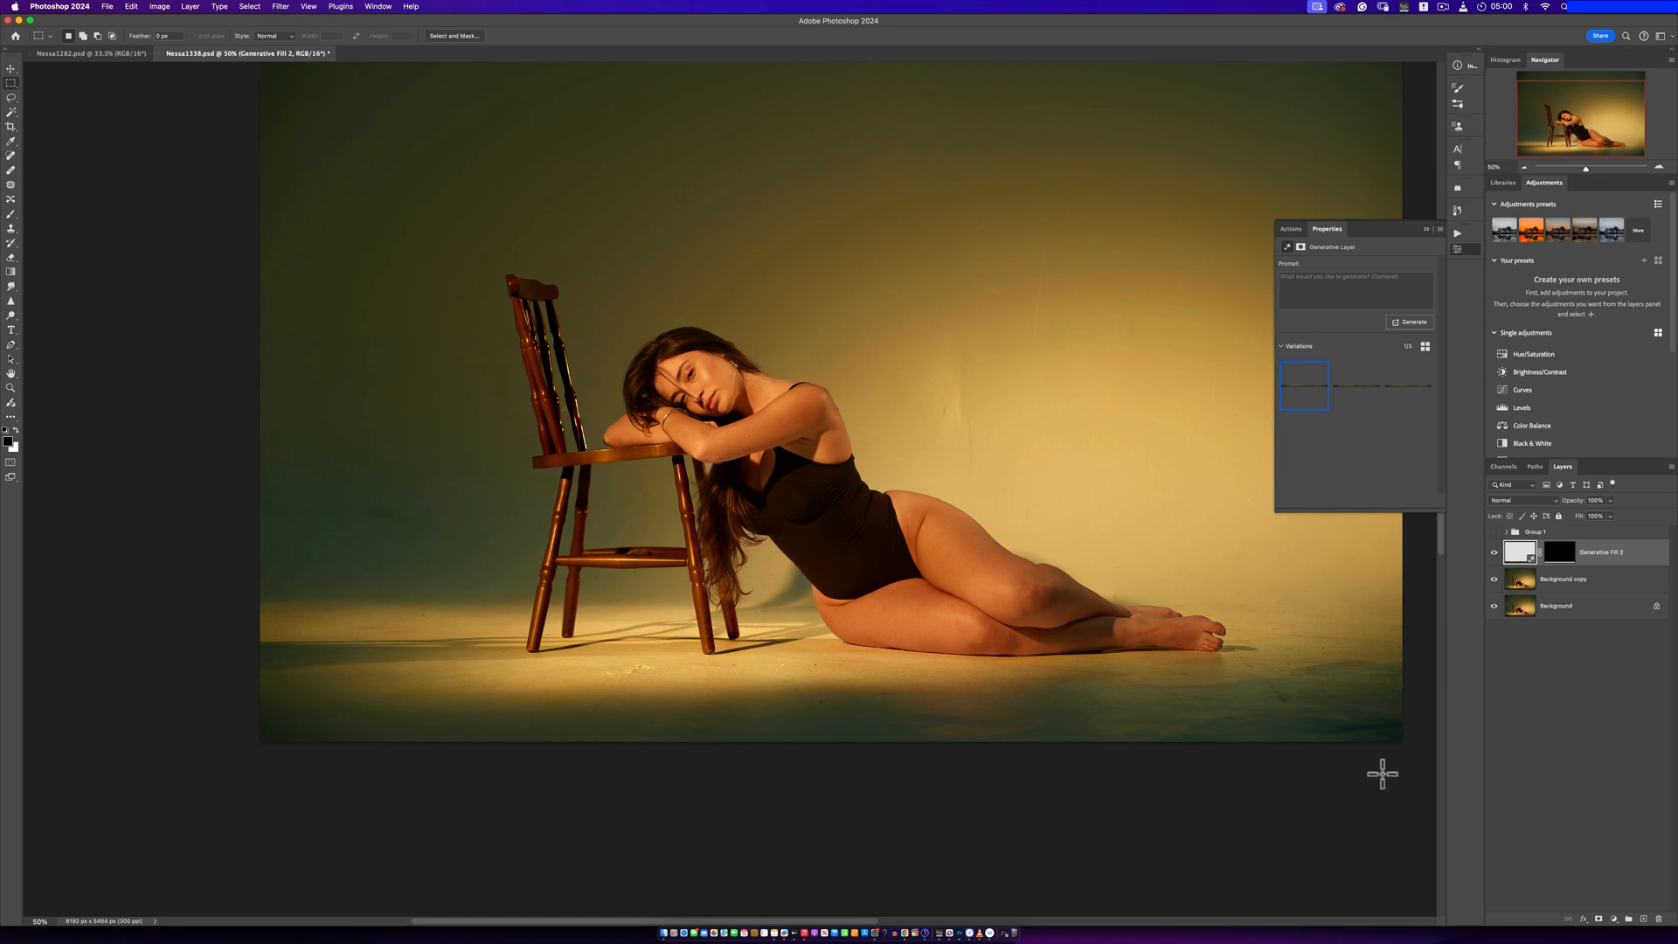
# Stamp all visible layers into a new merged layer above the generative fill layer
pyautogui.moveTo(1142, 693); pyautogui.dragTo(993, 693)
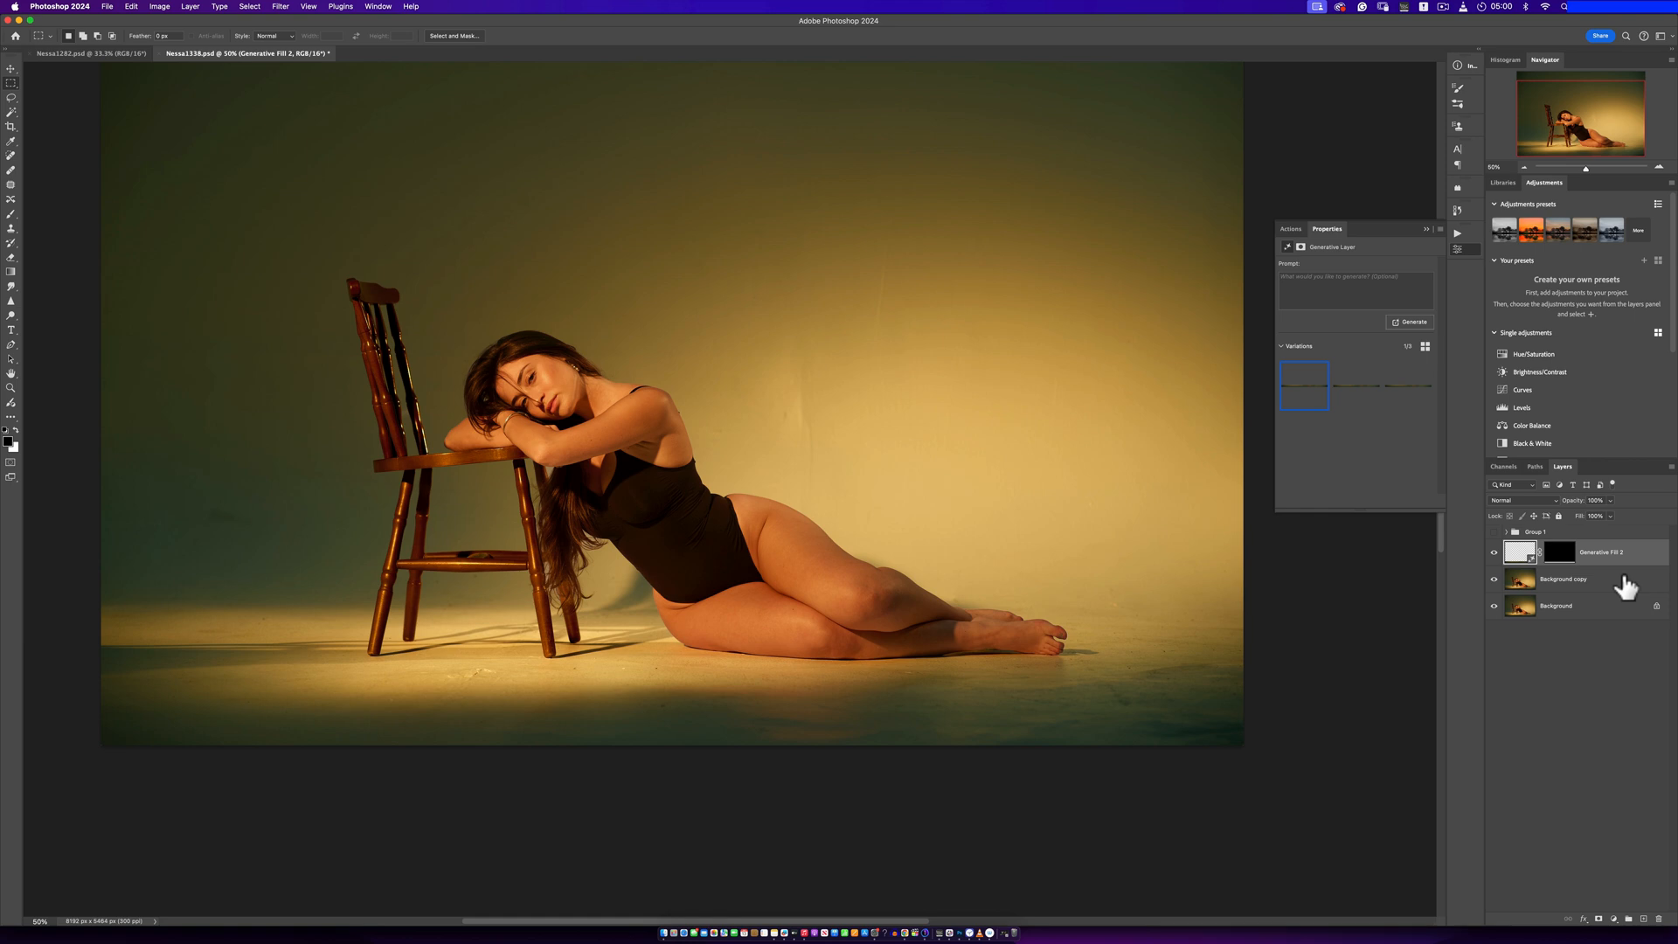
pyautogui.press('alt+shift+super+e')
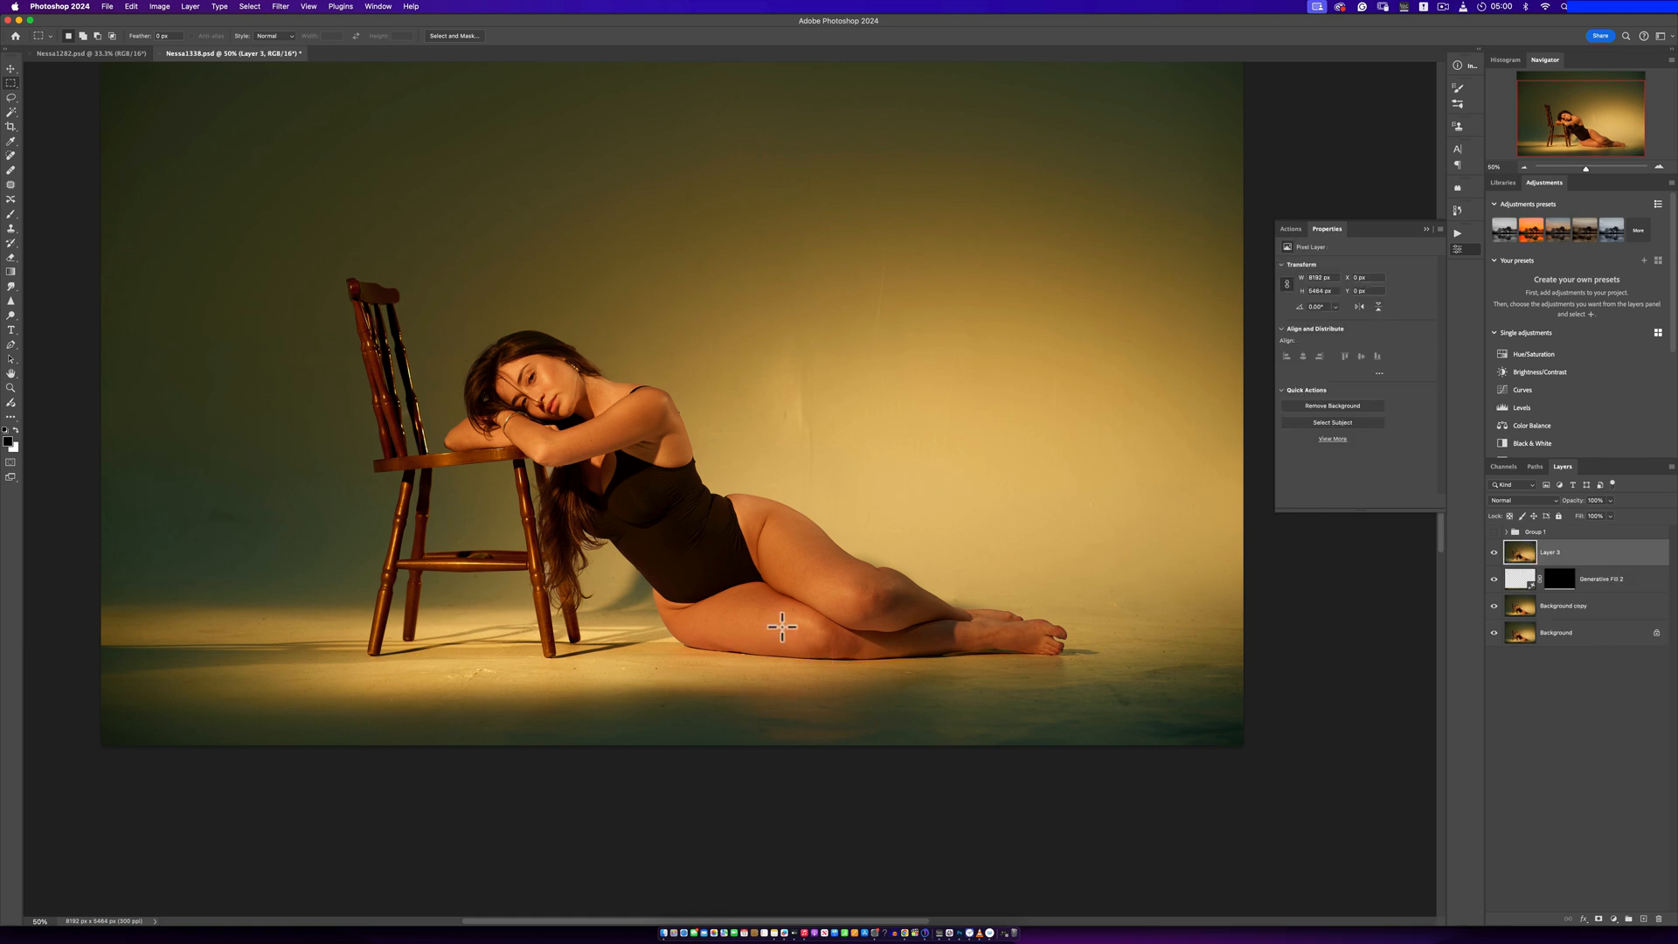
# Patch the crack and the marks on the lit floor around the chair on Layer 3 with the Patch tool
pyautogui.scroll(2, 498, 683)
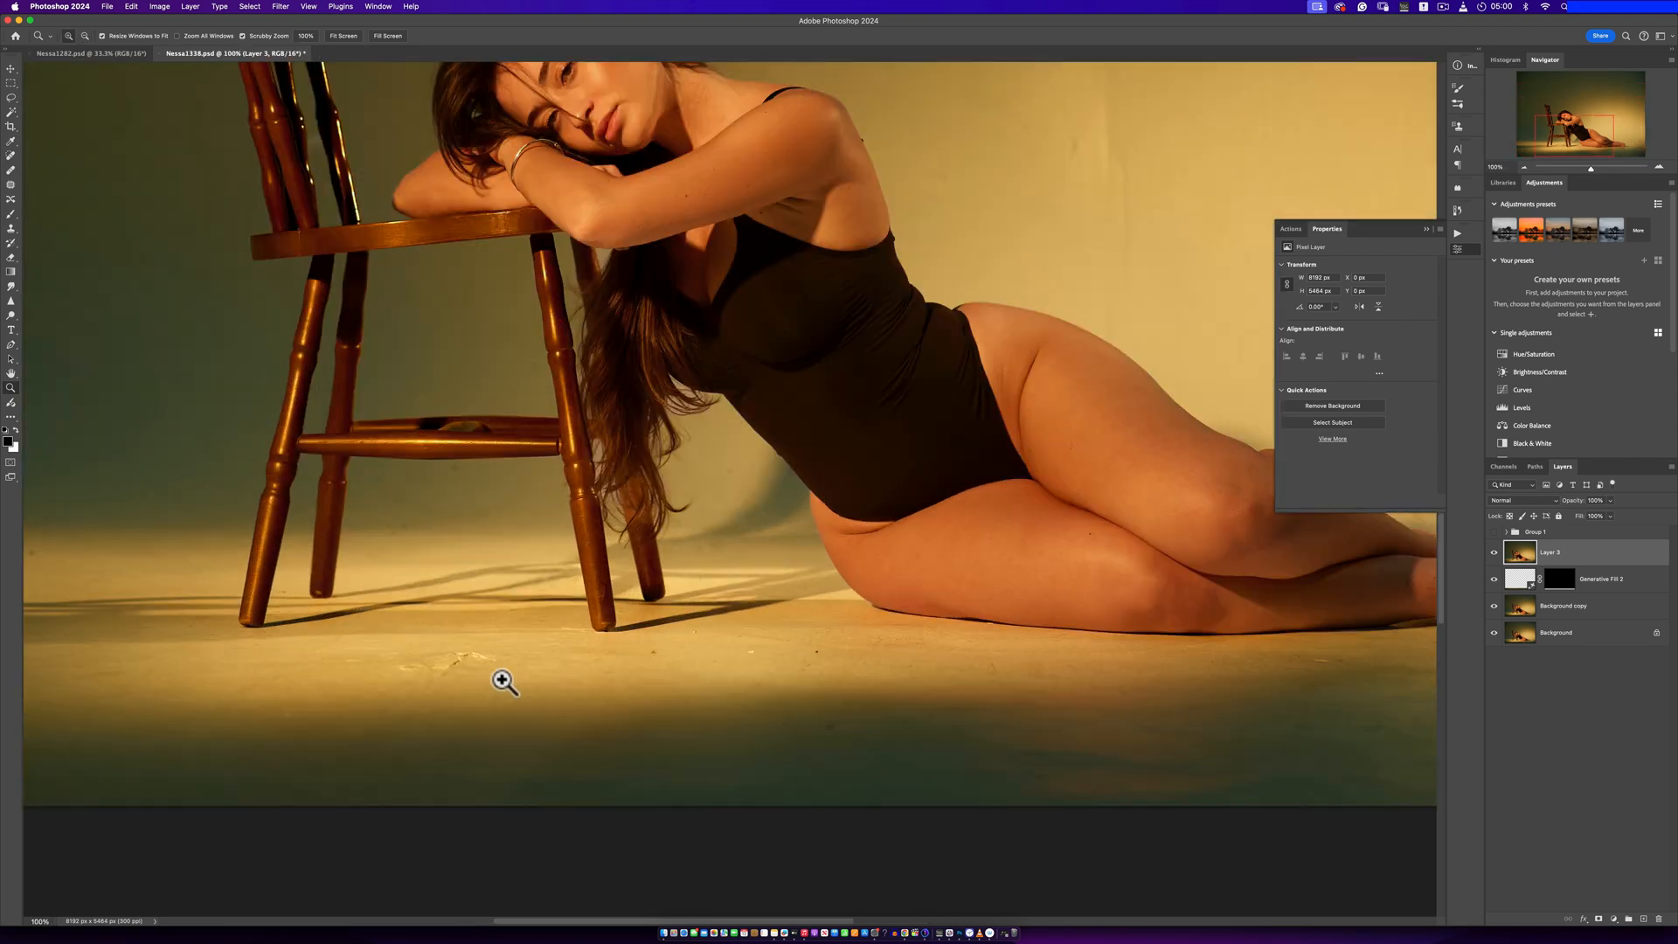
pyautogui.moveTo(541, 661); pyautogui.dragTo(775, 723)
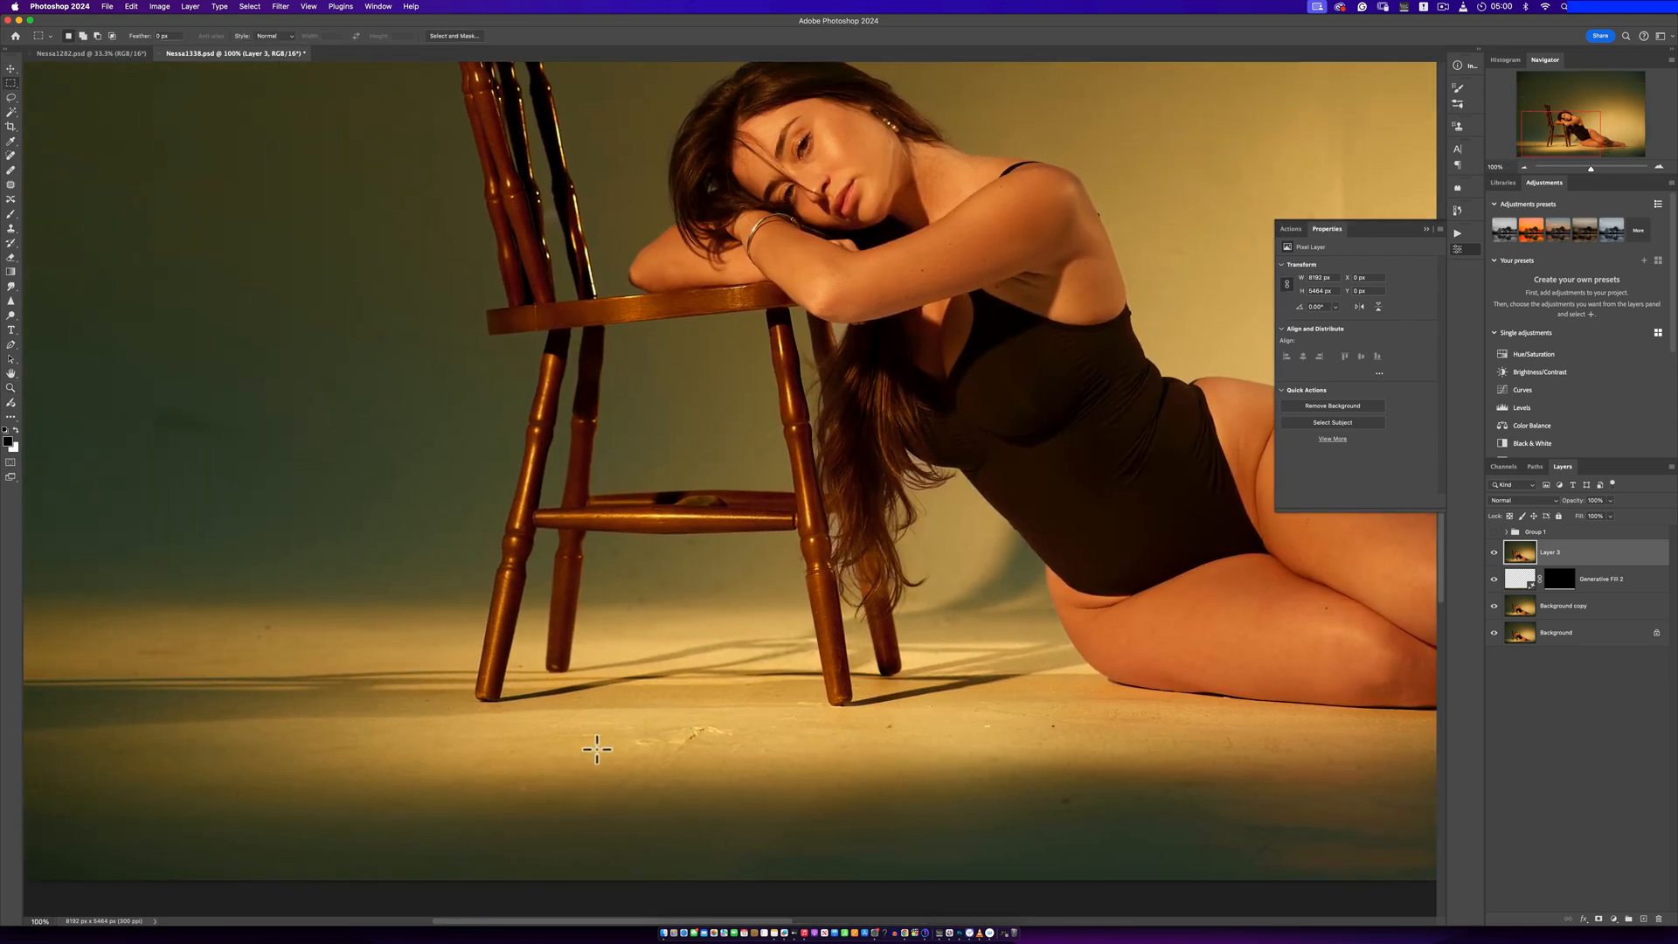
pyautogui.click(1427, 229)
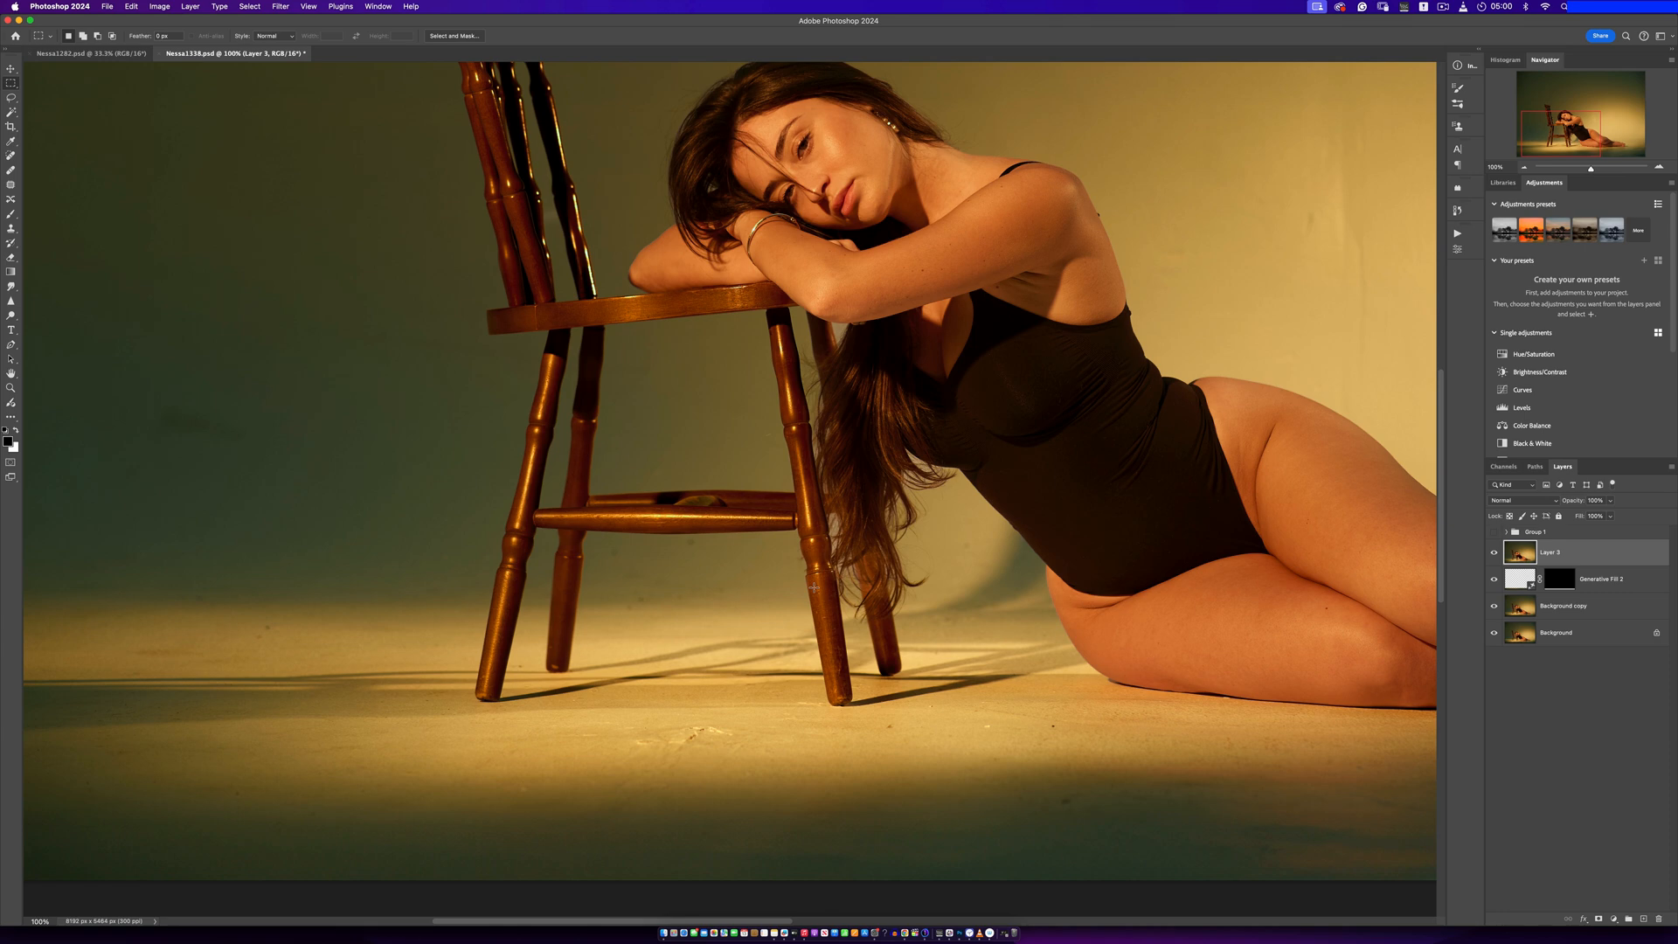
pyautogui.click(11, 99)
pyautogui.click(11, 183)
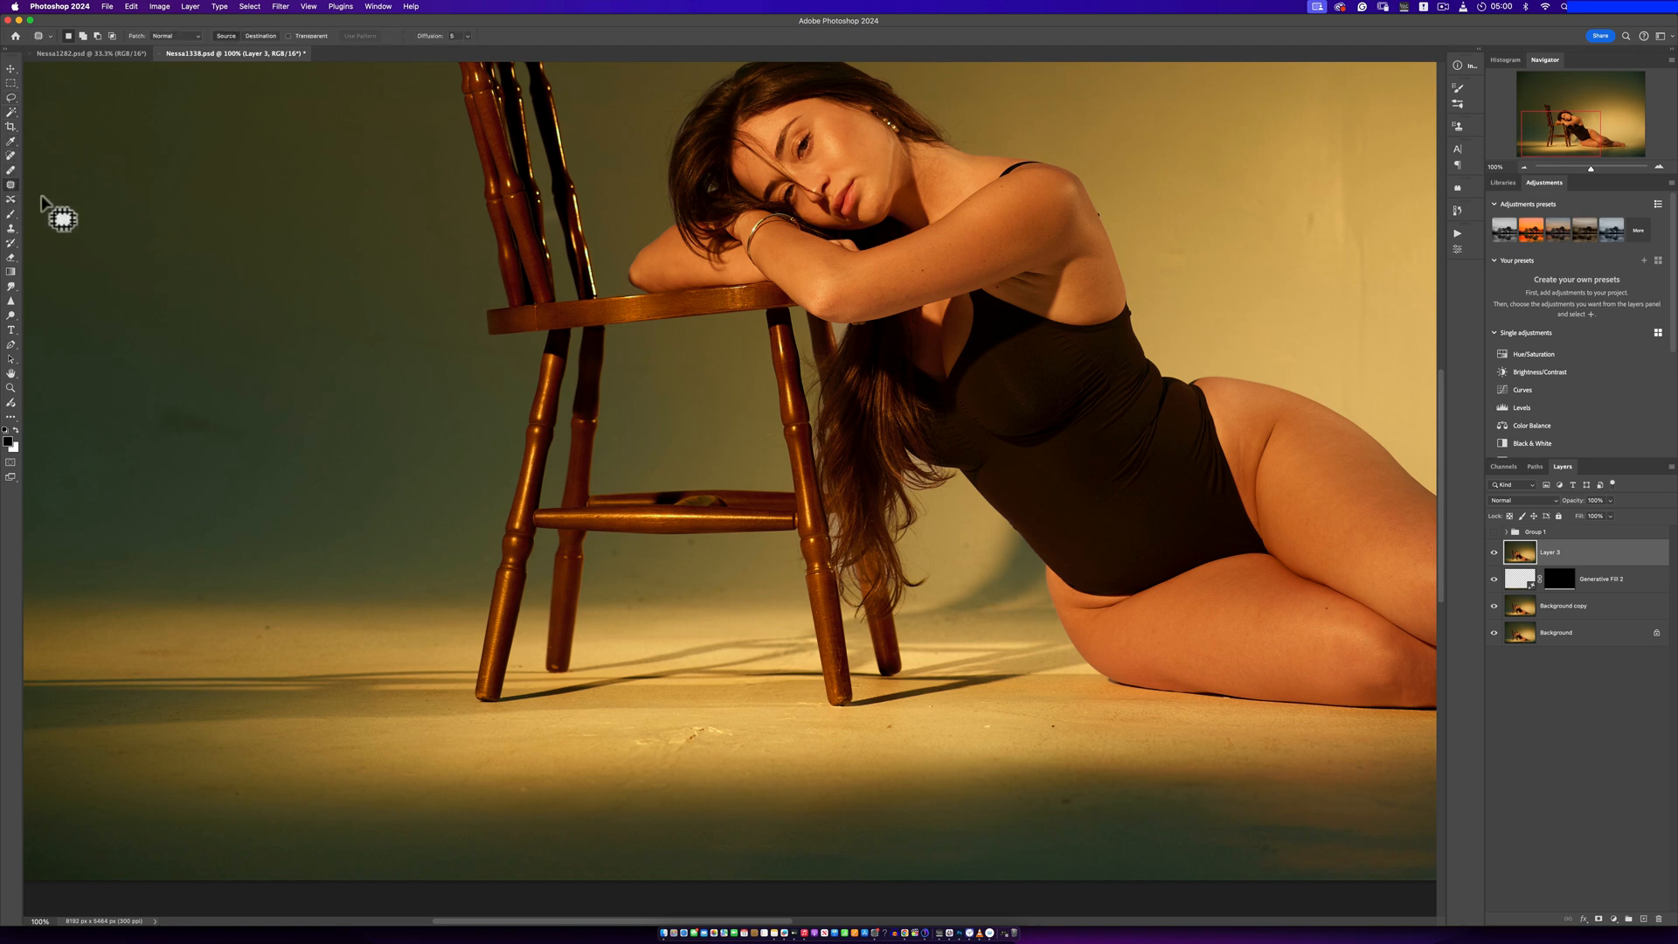
pyautogui.moveTo(709, 760)
pyautogui.mouseDown()
pyautogui.moveTo(738, 731)
pyautogui.moveTo(676, 747)
pyautogui.moveTo(720, 736)
pyautogui.moveTo(686, 731)
pyautogui.mouseUp()
pyautogui.moveTo(266, 617); pyautogui.dragTo(262, 619)
# Patch the small specks on the lit floor between the chair and the model's thigh and in the shadowed foreground
pyautogui.moveTo(1038, 728); pyautogui.dragTo(1042, 727)
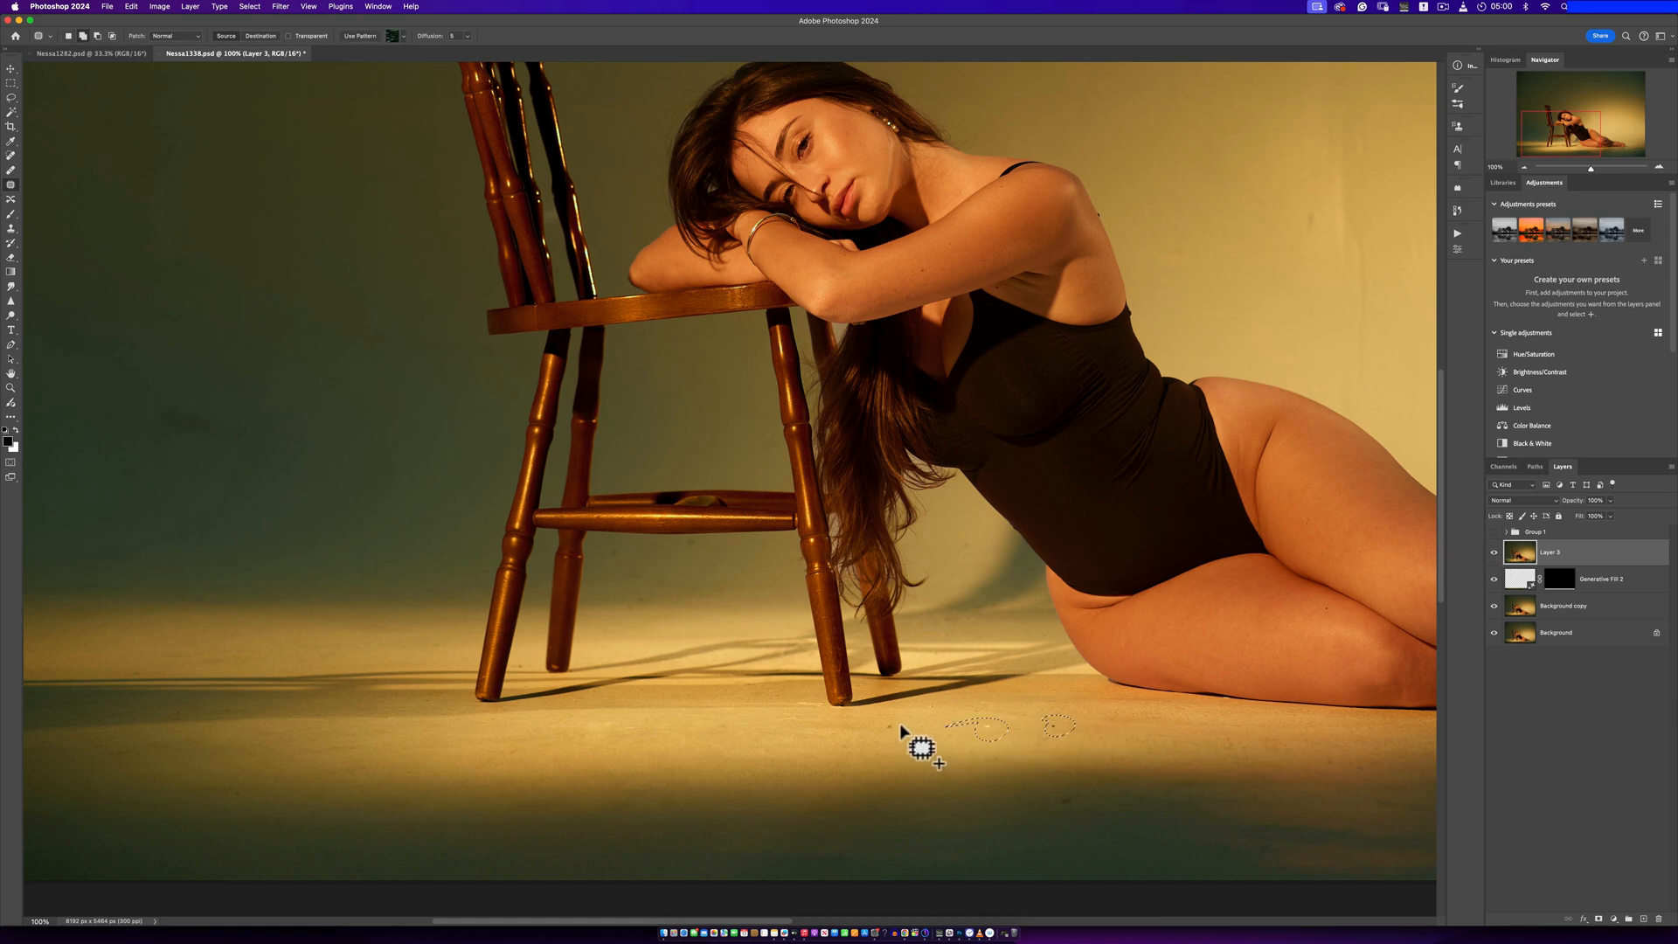
pyautogui.moveTo(870, 730); pyautogui.dragTo(868, 732)
pyautogui.moveTo(885, 727); pyautogui.dragTo(905, 771)
pyautogui.press('super+d')
pyautogui.moveTo(1029, 797); pyautogui.dragTo(1059, 793)
pyautogui.moveTo(1059, 804); pyautogui.dragTo(998, 808)
pyautogui.press('super+d')
# Examine the patched floor in front of the chair and model up close for remaining flaws
pyautogui.moveTo(1073, 710); pyautogui.dragTo(911, 686)
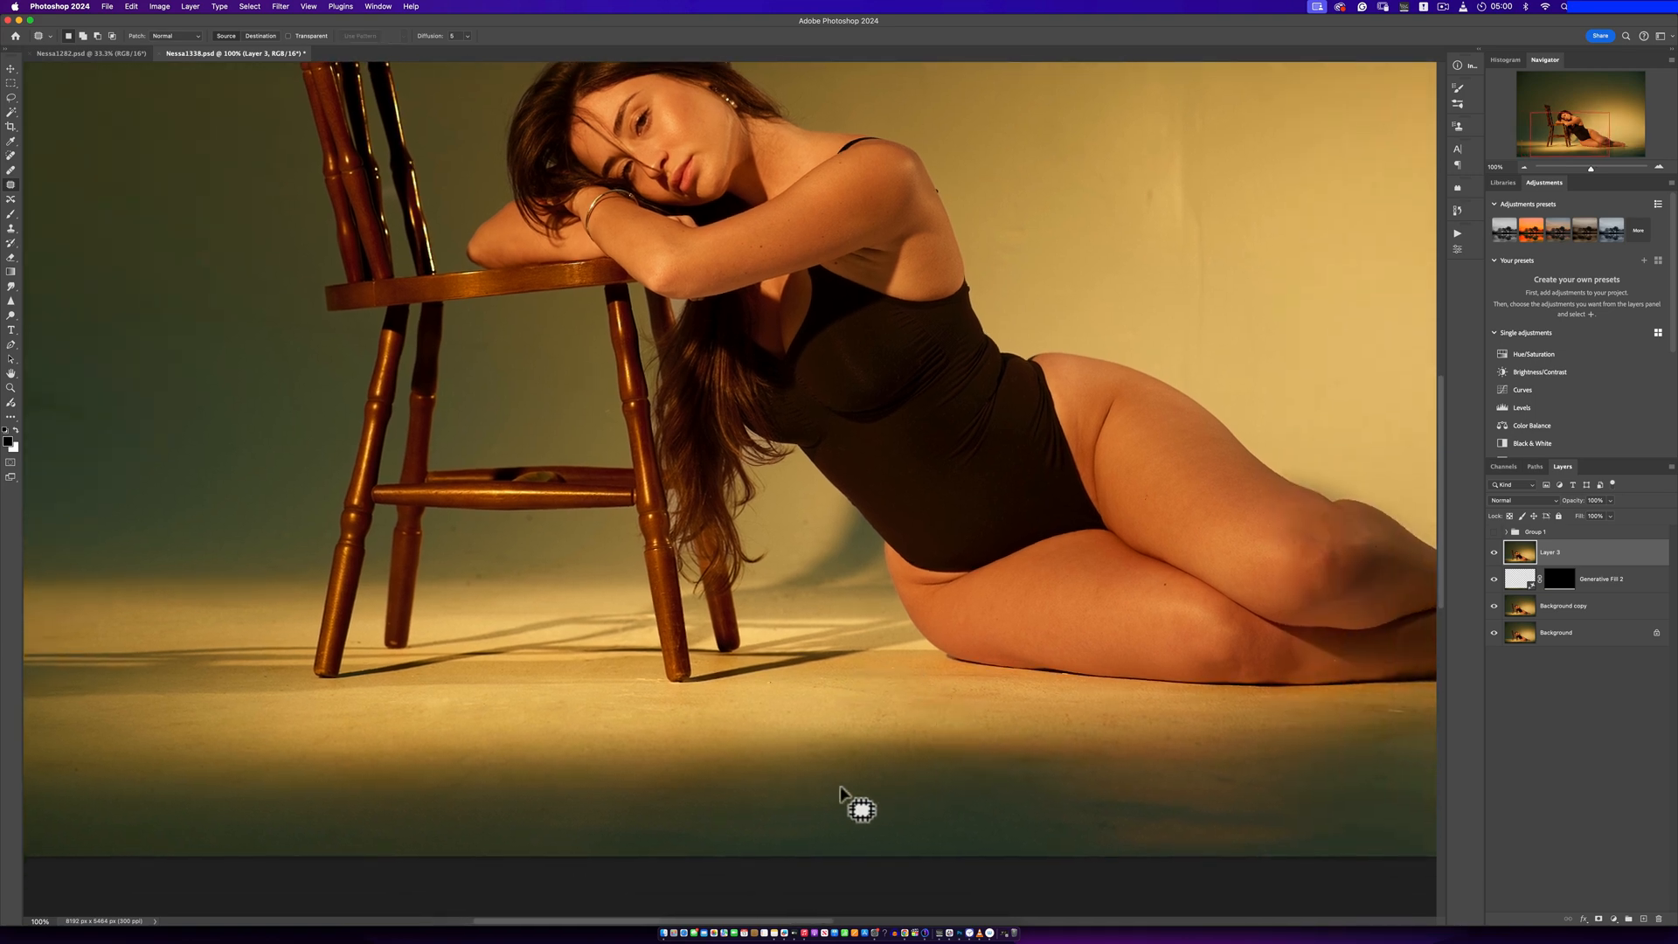
pyautogui.press('z')
pyautogui.click(865, 835)
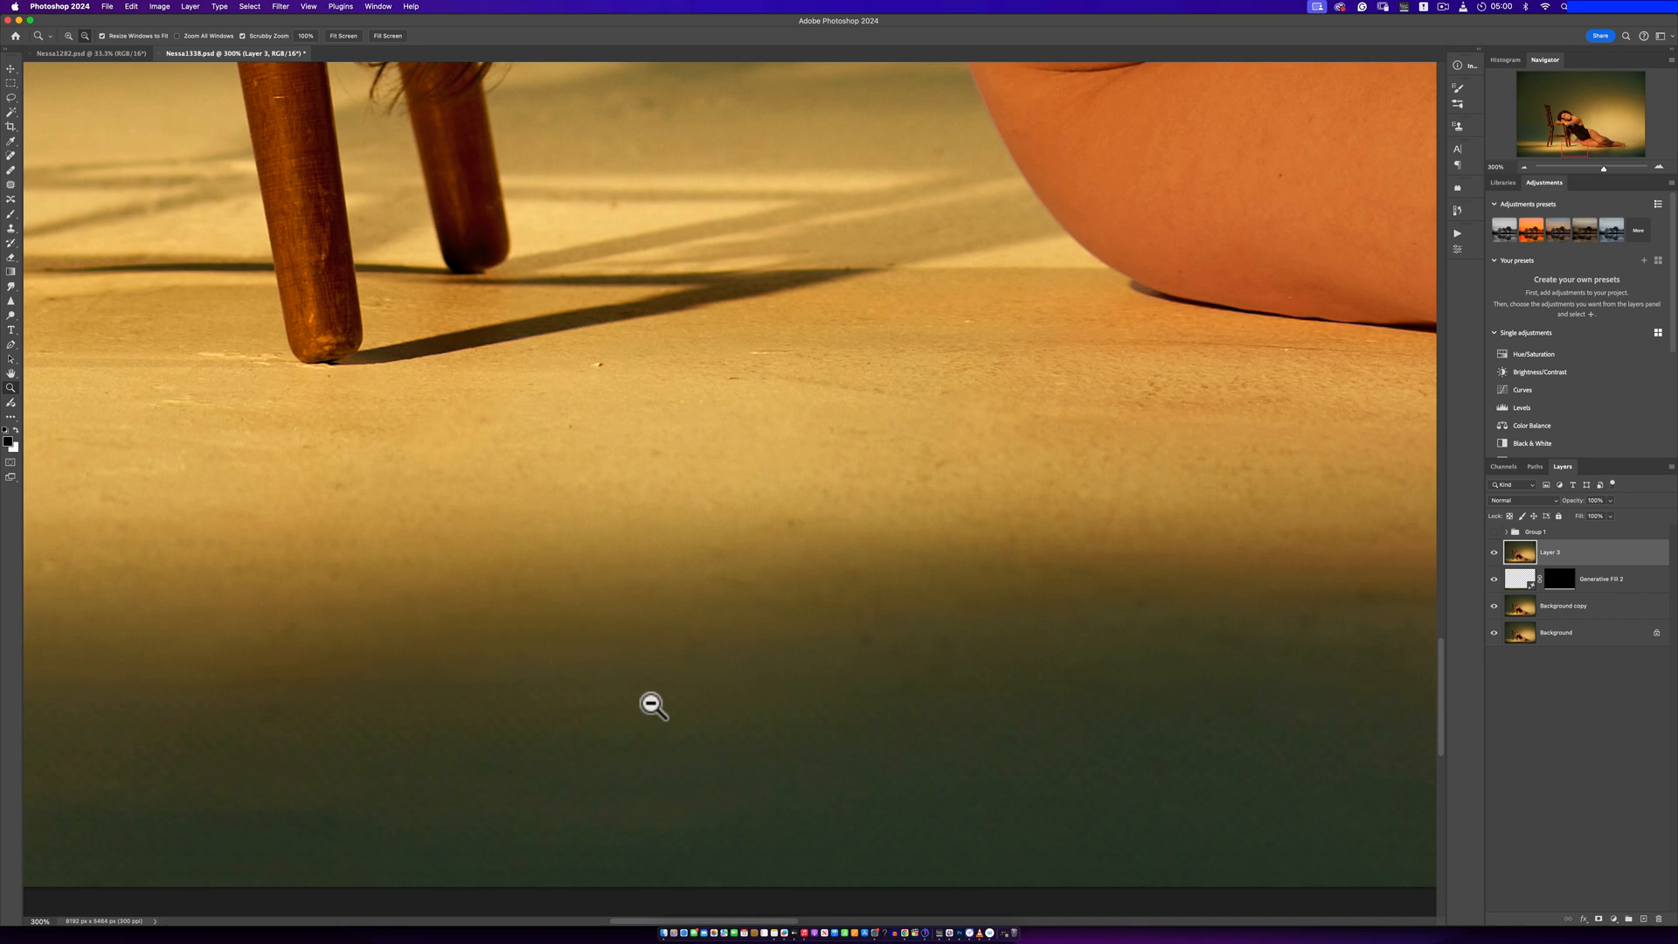
pyautogui.press('j')
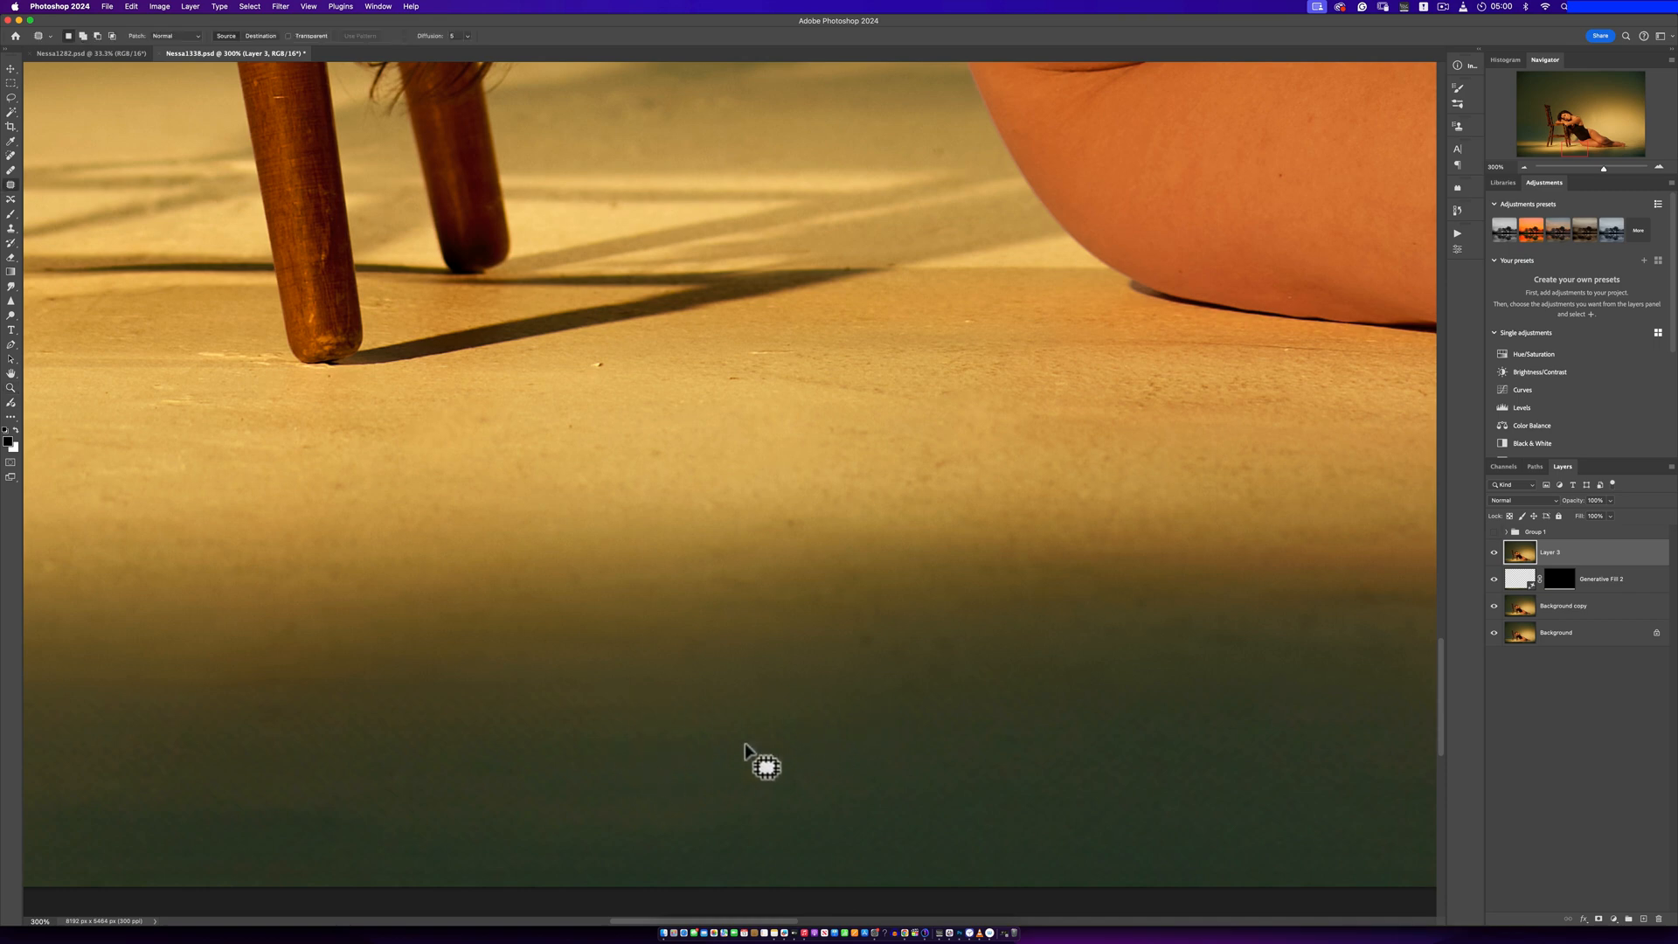
pyautogui.press('z')
pyautogui.keyDown('alt'); pyautogui.click(804, 738); pyautogui.keyUp('alt')
pyautogui.keyDown('alt'); pyautogui.click(826, 782); pyautogui.keyUp('alt')
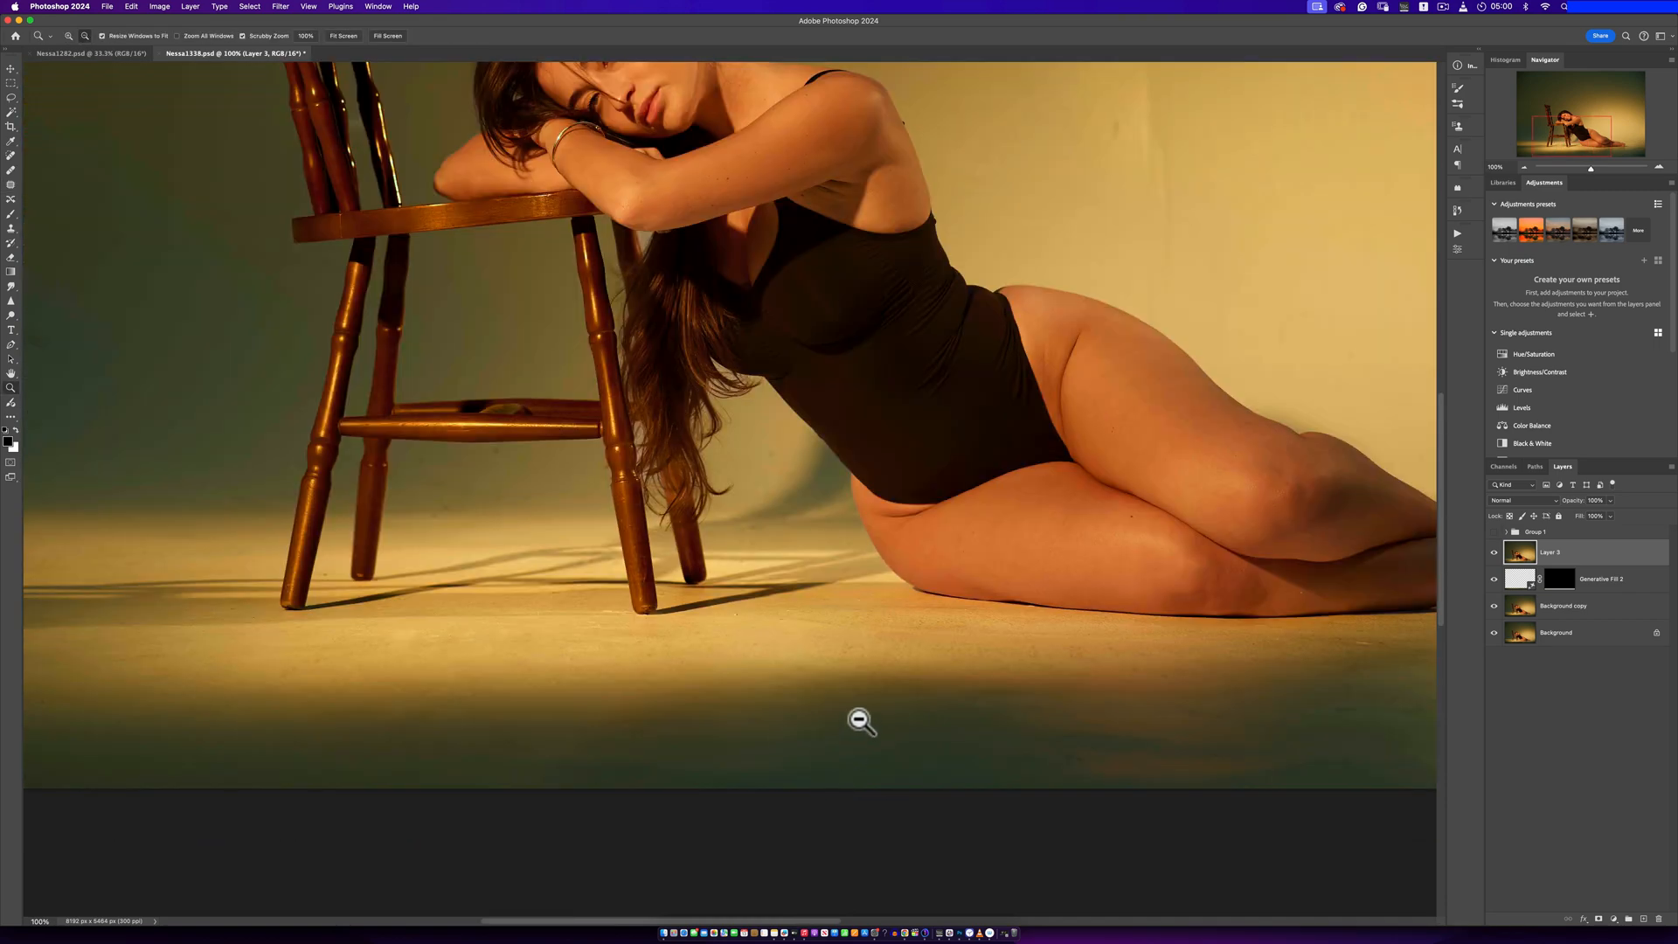
pyautogui.press('j')
# Patch the long, faint vertical crease in the upper backdrop to the right of the model with clean backdrop from beside it
pyautogui.moveTo(992, 681); pyautogui.dragTo(849, 870)
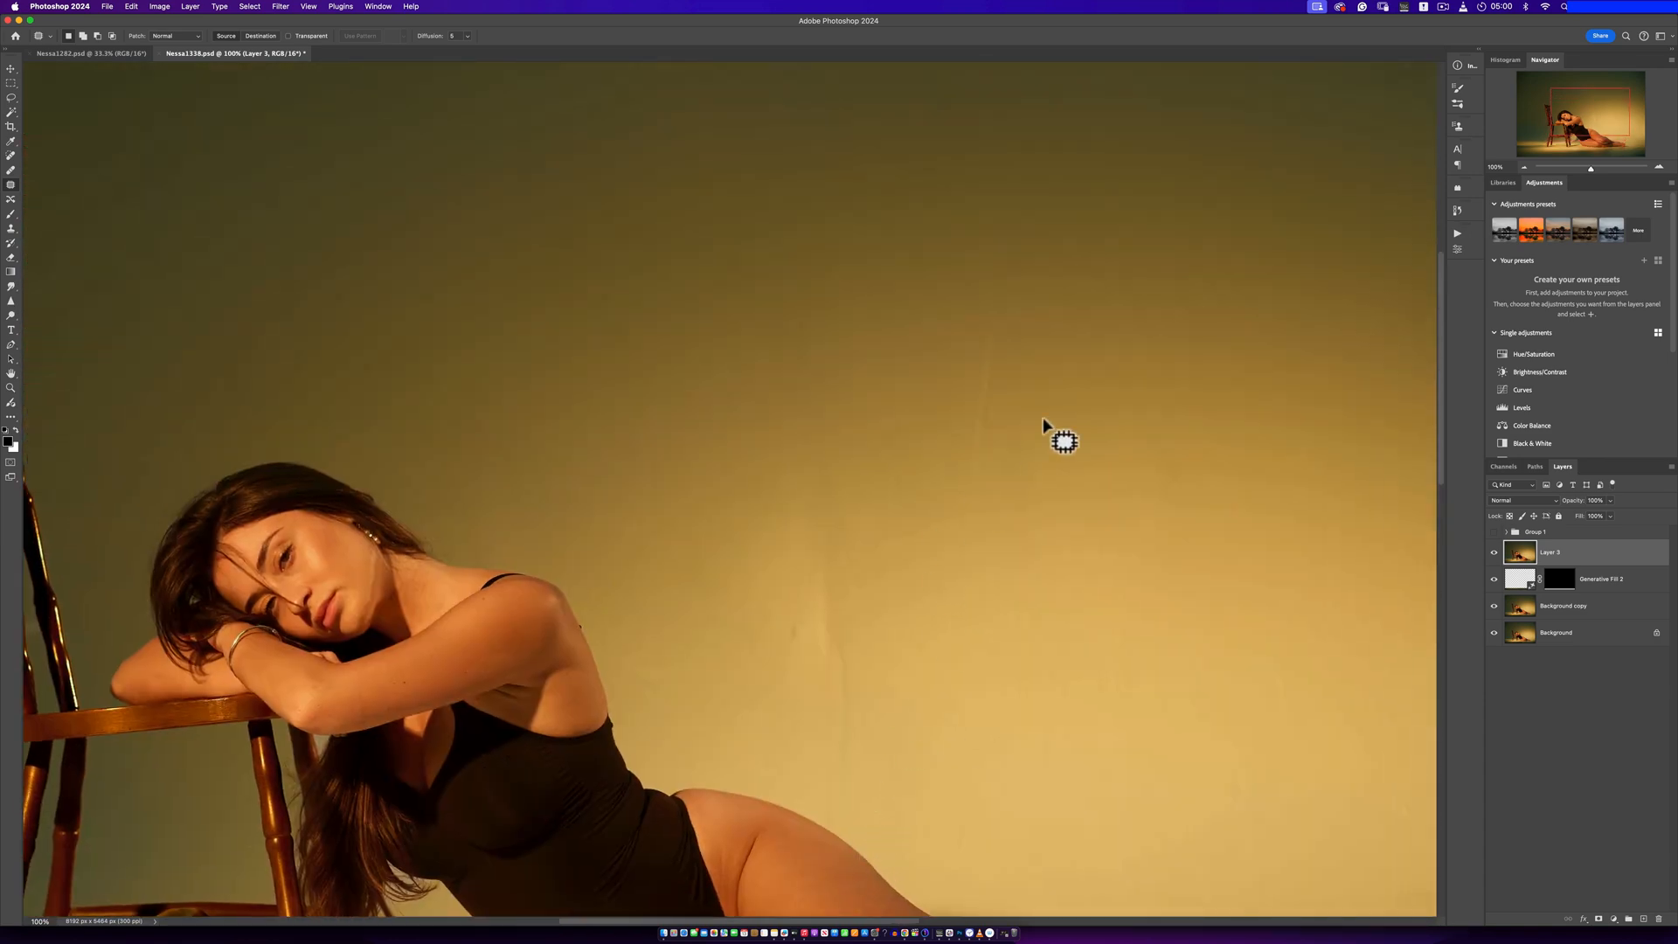
pyautogui.moveTo(1006, 262)
pyautogui.mouseDown()
pyautogui.moveTo(936, 548)
pyautogui.moveTo(987, 281)
pyautogui.mouseUp()
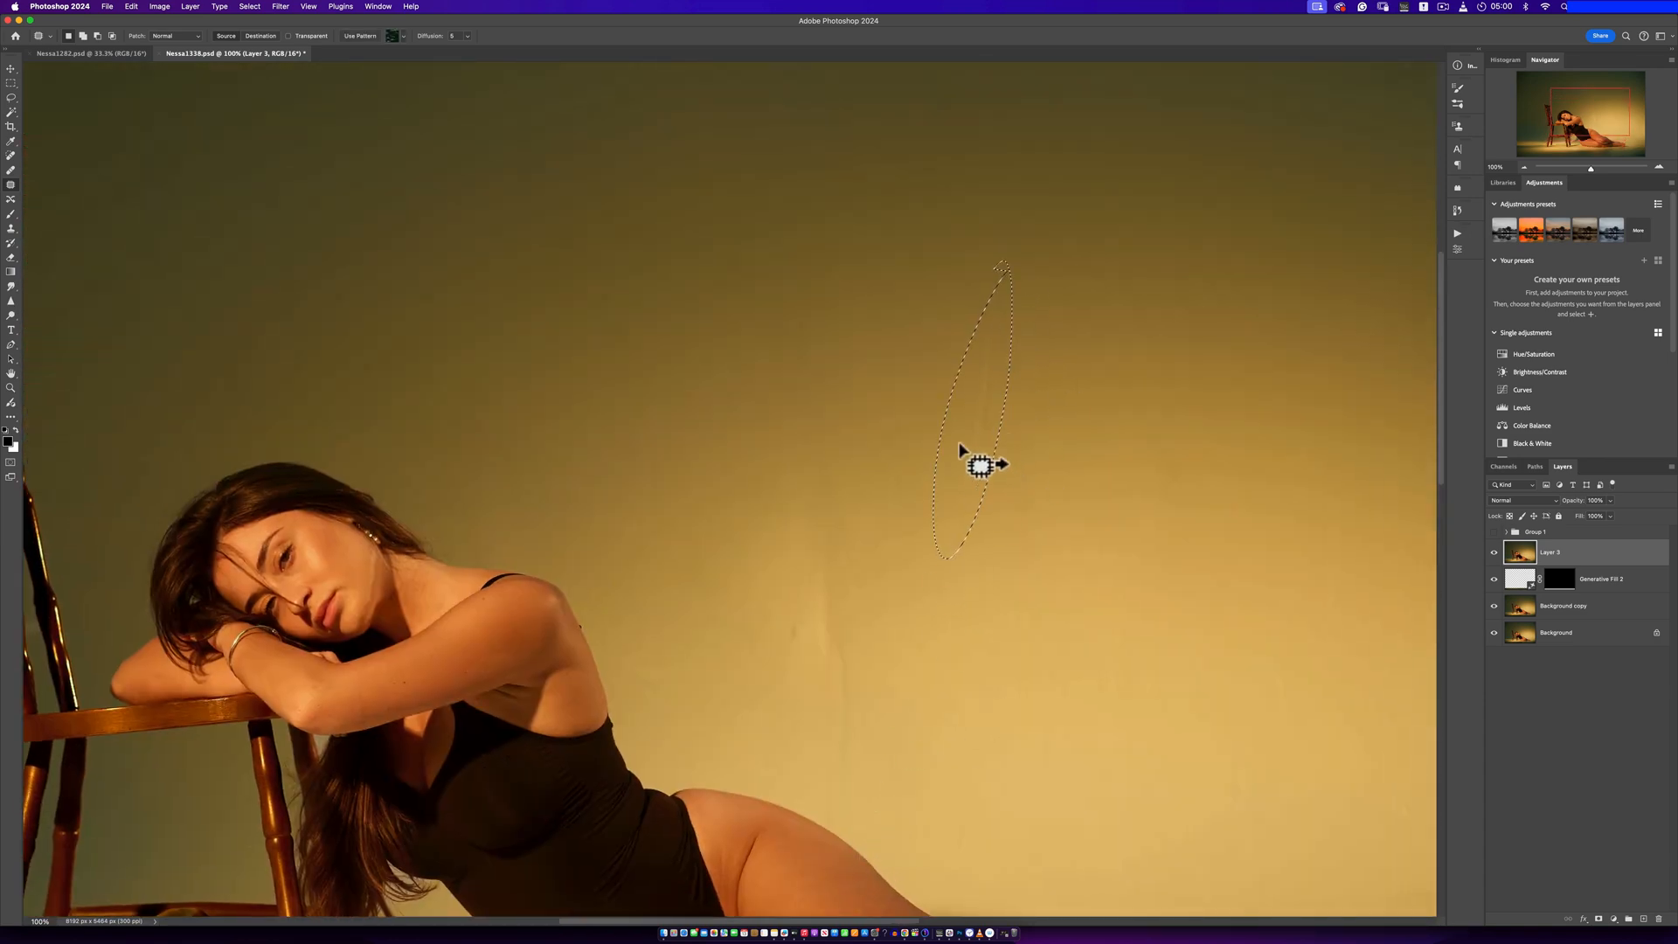
pyautogui.moveTo(962, 452); pyautogui.dragTo(1080, 393)
pyautogui.press('super+d')
# Patch the vertical crease and surrounding marks on the bright backdrop above the model's hip
pyautogui.moveTo(822, 552); pyautogui.dragTo(826, 541)
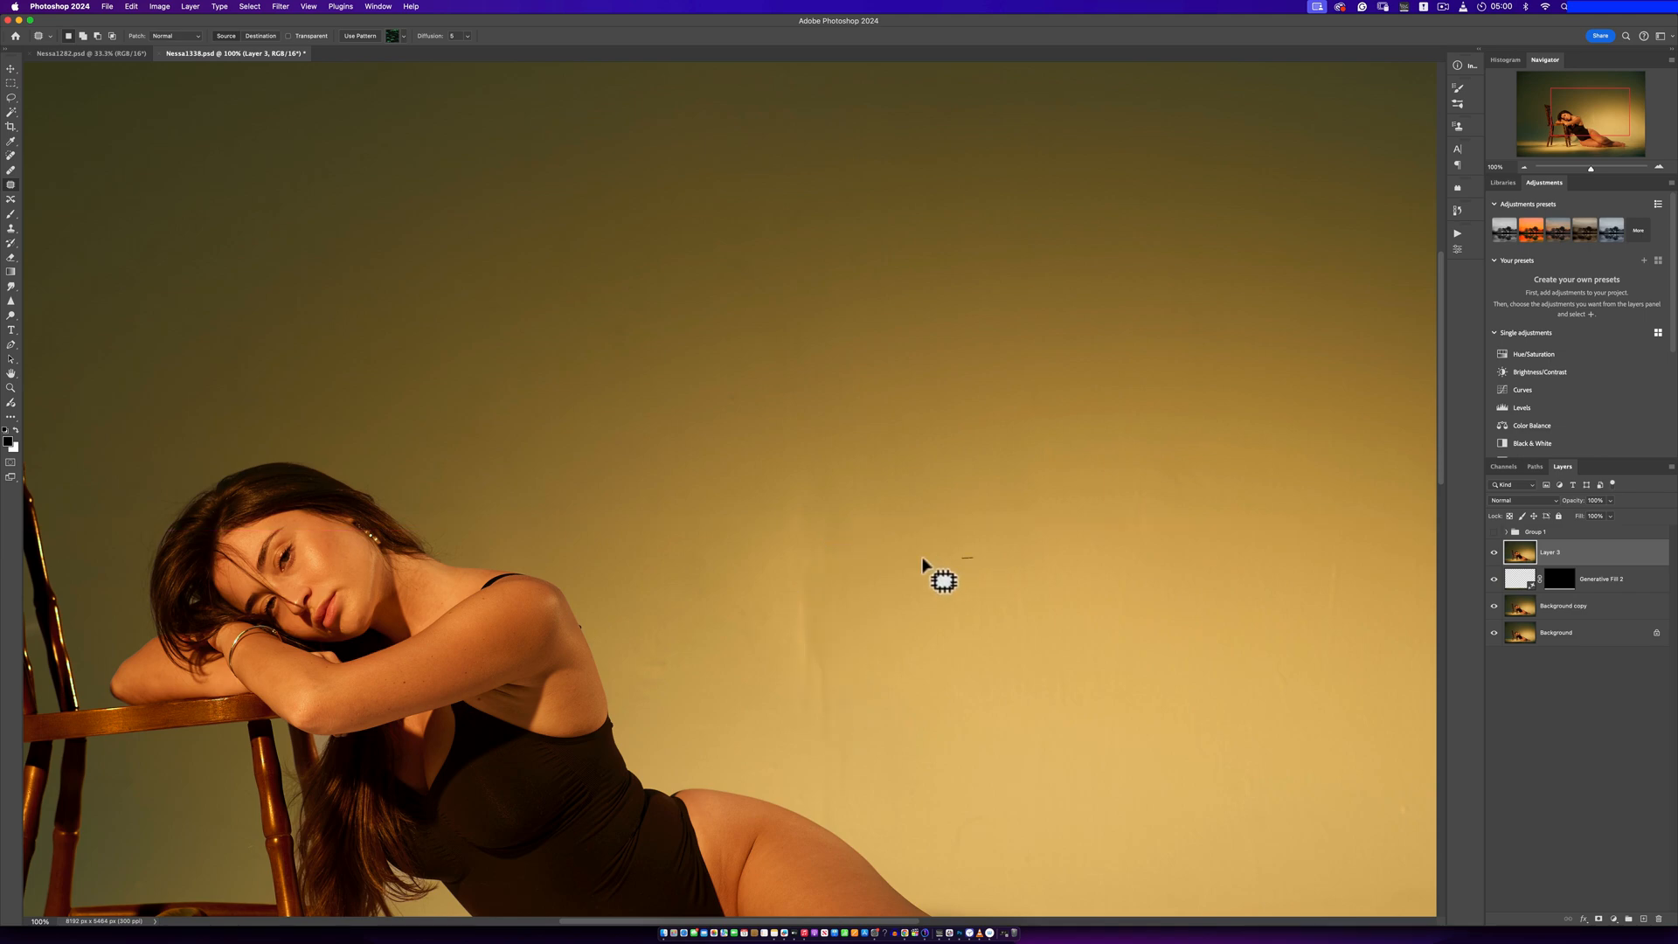
pyautogui.moveTo(816, 746); pyautogui.dragTo(952, 573)
pyautogui.press('super+d')
pyautogui.moveTo(776, 564); pyautogui.dragTo(798, 535)
pyautogui.moveTo(804, 529); pyautogui.dragTo(904, 489)
pyautogui.press('super+d')
pyautogui.moveTo(825, 730); pyautogui.dragTo(914, 679)
pyautogui.press('super+d')
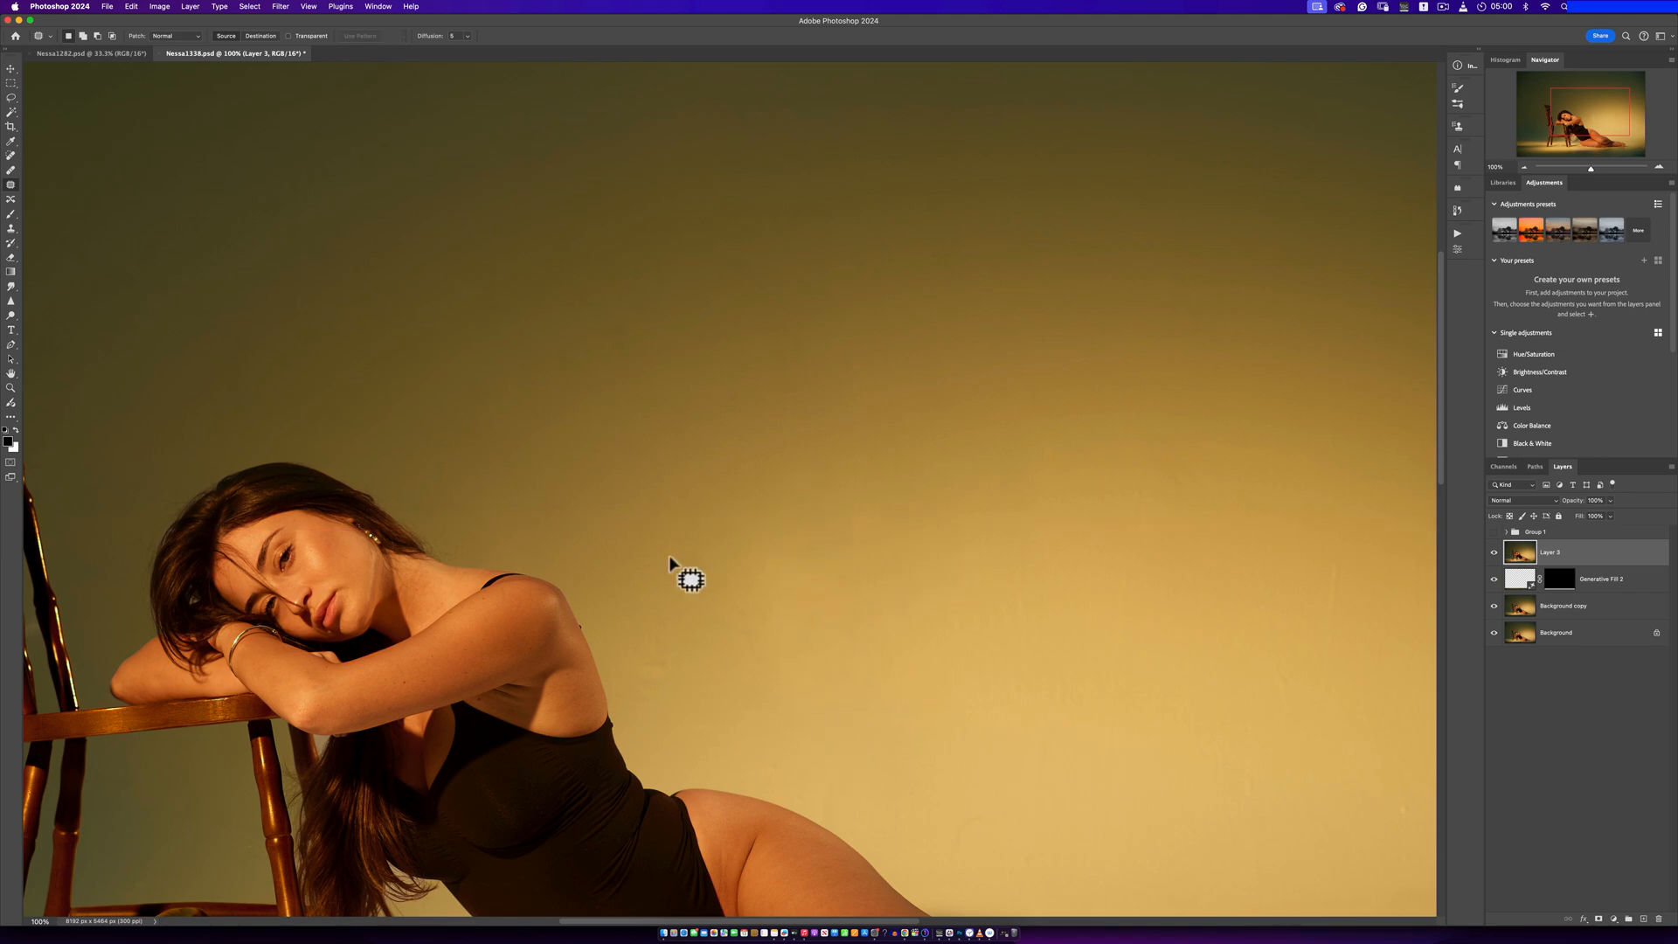
# Patch the remaining uneven marks on the backdrop near the model's shoulder and clear the selection
pyautogui.moveTo(679, 507)
pyautogui.mouseDown()
pyautogui.moveTo(664, 532)
pyautogui.moveTo(671, 519)
pyautogui.mouseUp()
pyautogui.moveTo(678, 524); pyautogui.dragTo(795, 516)
pyautogui.press('super+d')
pyautogui.moveTo(665, 612)
pyautogui.mouseDown()
pyautogui.moveTo(637, 638)
pyautogui.moveTo(662, 613)
pyautogui.mouseUp()
pyautogui.moveTo(744, 624); pyautogui.dragTo(766, 613)
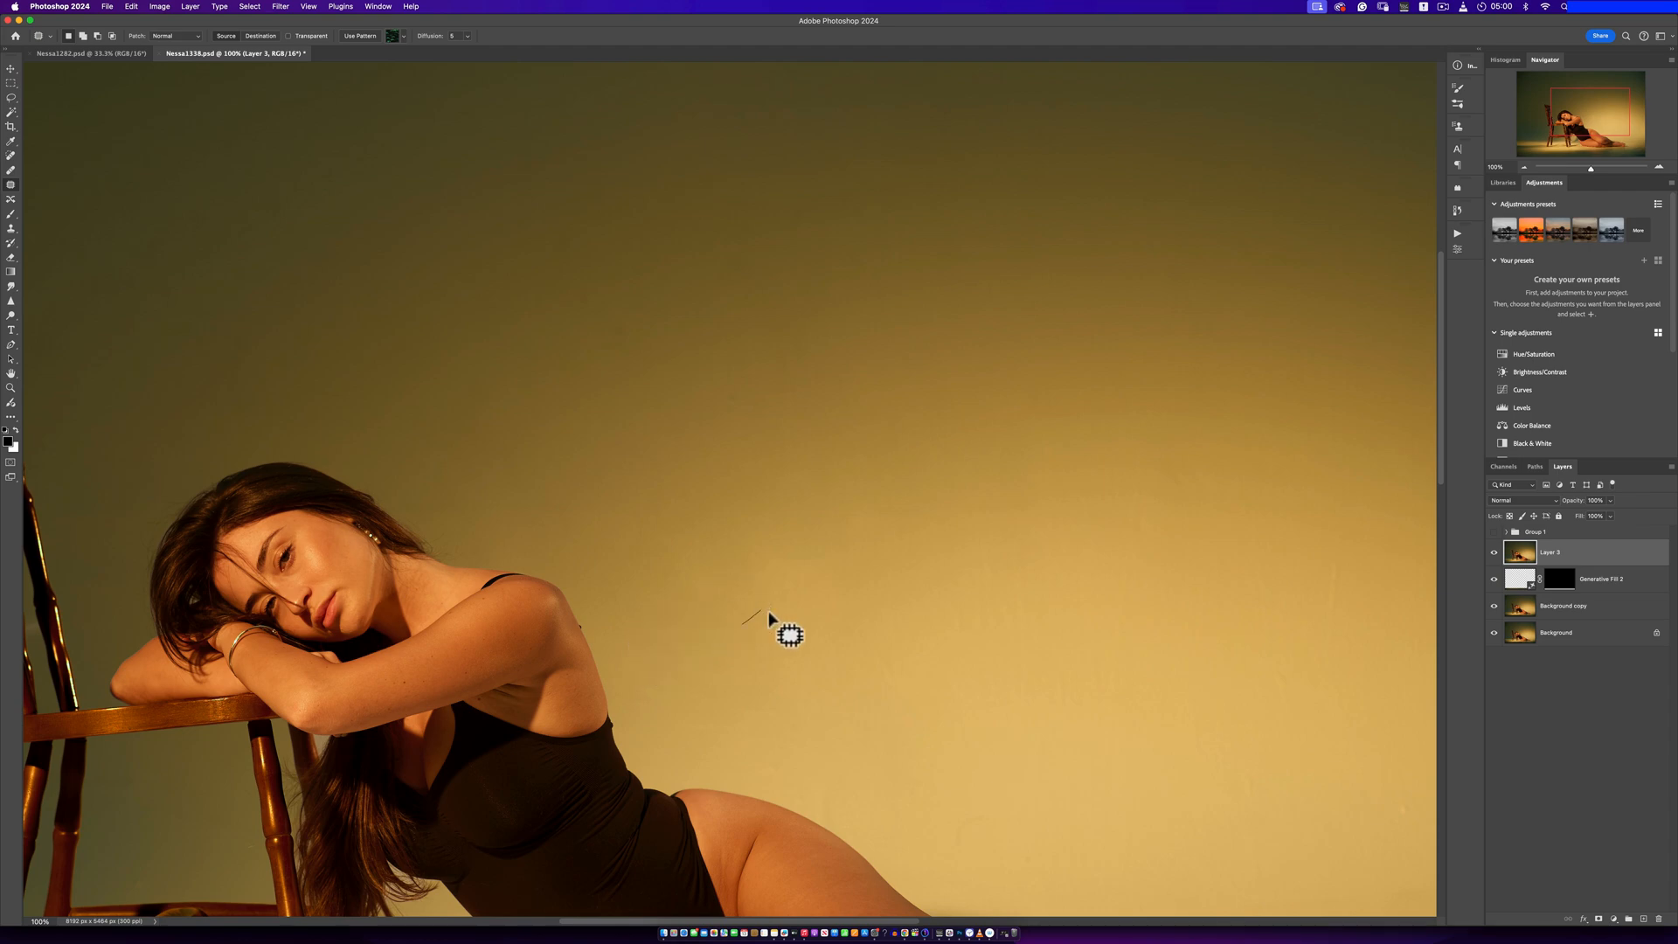
pyautogui.press('z')
pyautogui.keyDown('alt'); pyautogui.click(825, 635); pyautogui.keyUp('alt')
pyautogui.keyDown('alt'); pyautogui.click(825, 635); pyautogui.keyUp('alt')
pyautogui.keyDown('alt'); pyautogui.click(825, 635); pyautogui.keyUp('alt')
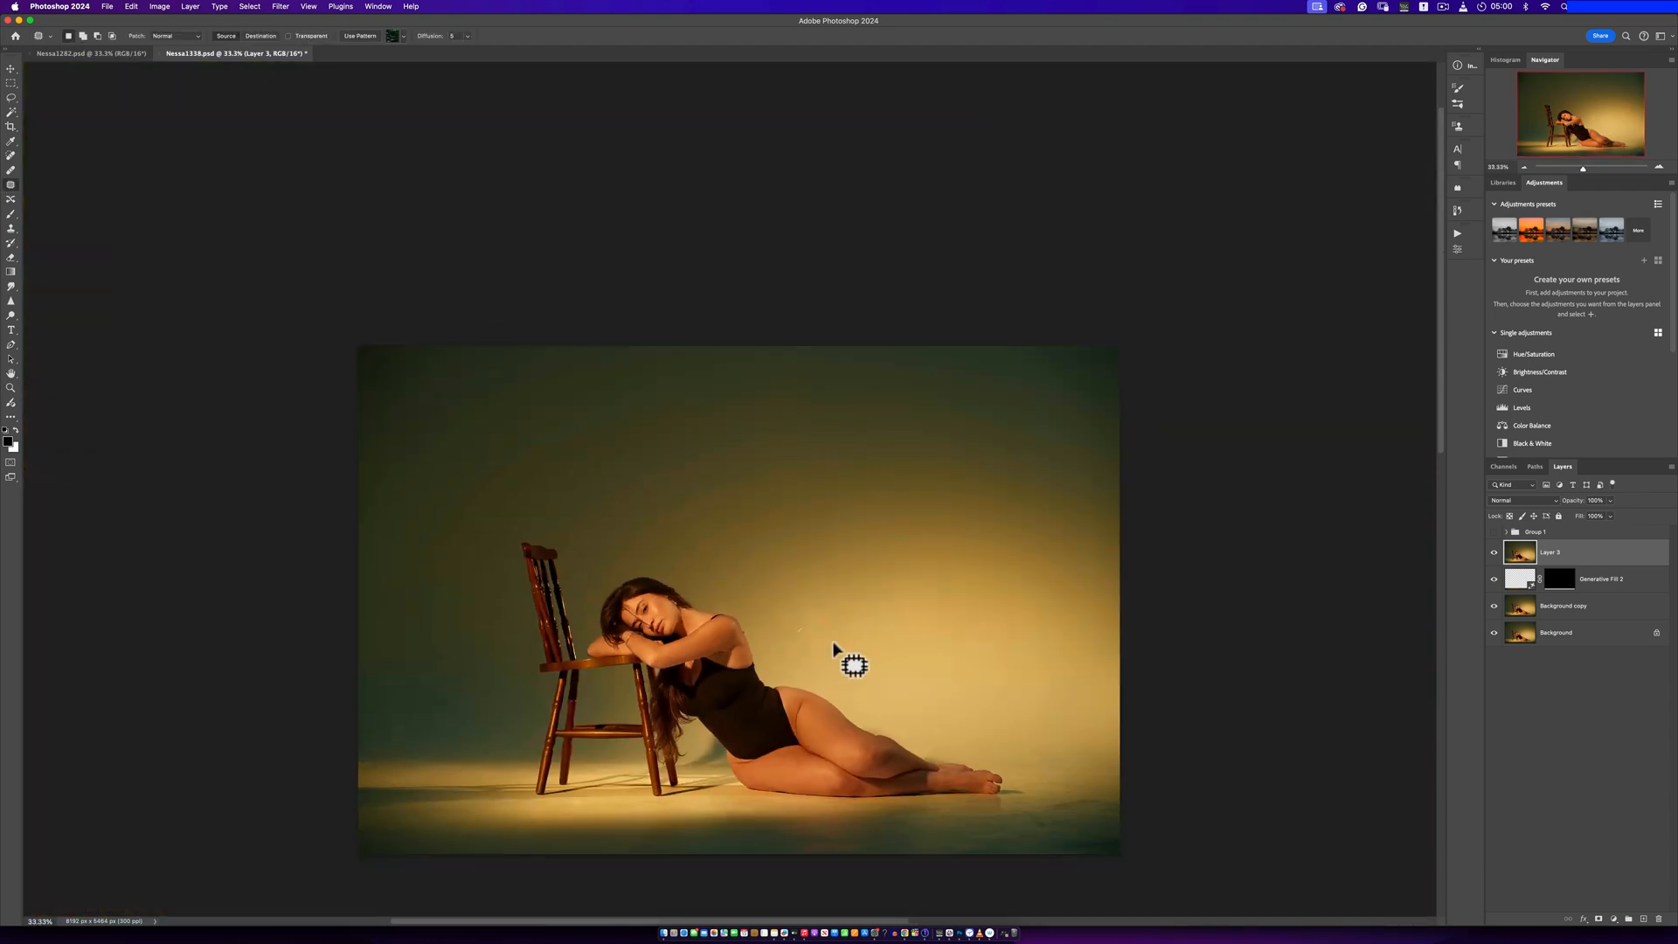
pyautogui.press('super+d')
# Patch the blemish on the dark backdrop to the left of the chair
pyautogui.press('z')
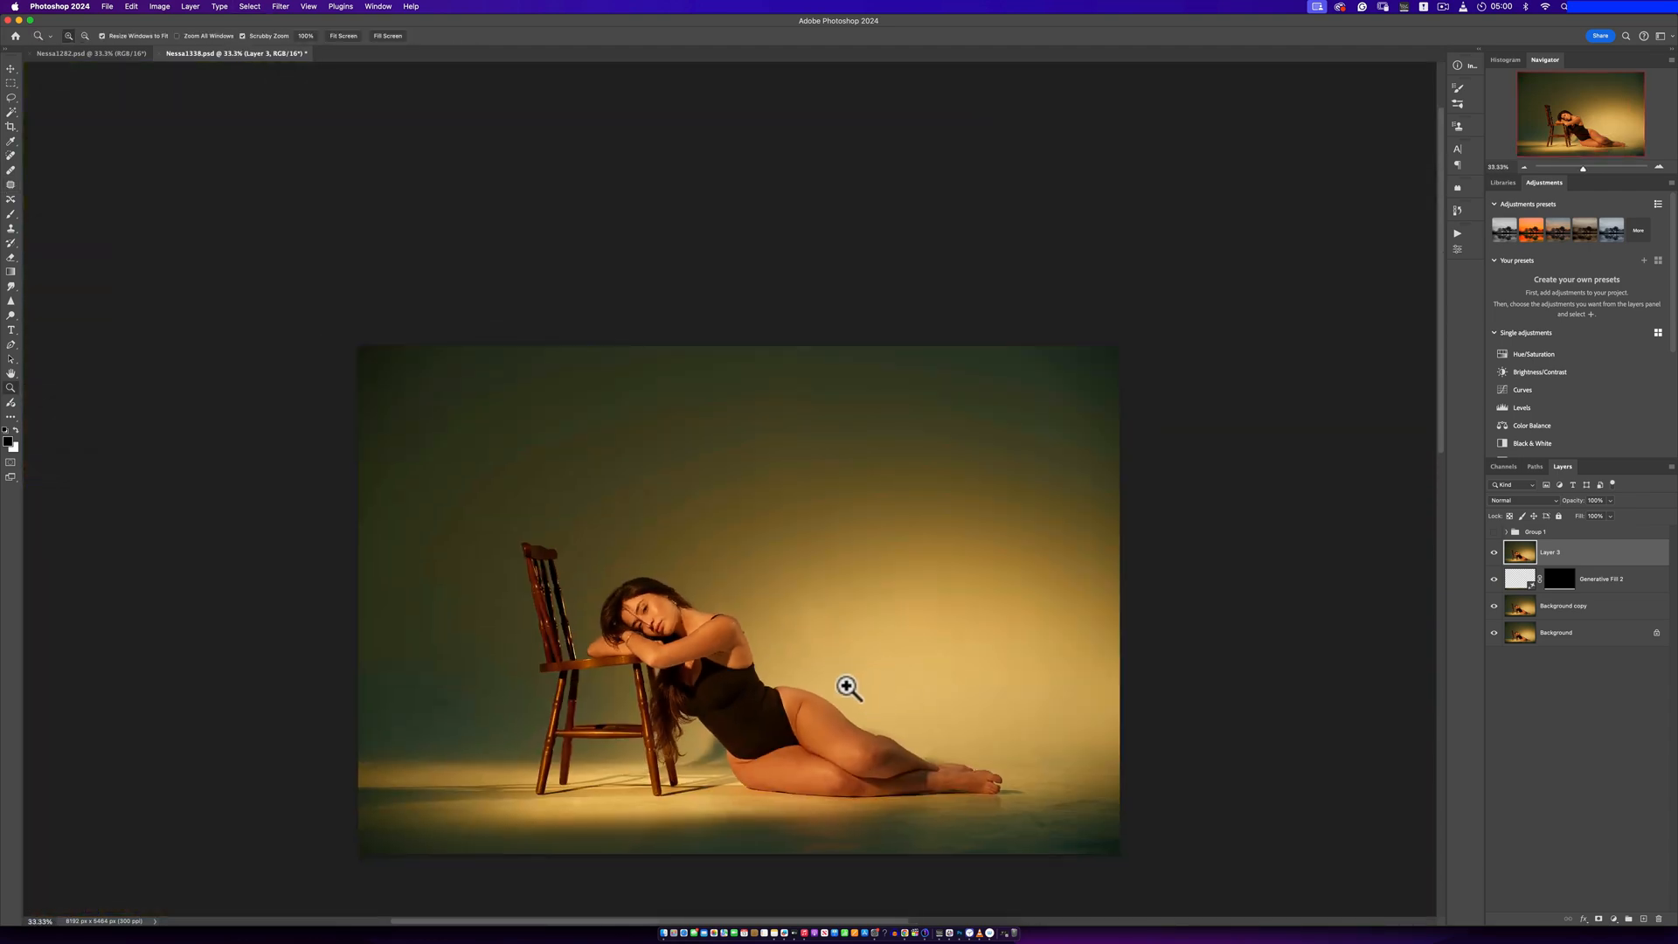
pyautogui.click(847, 688)
pyautogui.keyDown('alt'); pyautogui.click(239, 714); pyautogui.keyUp('alt')
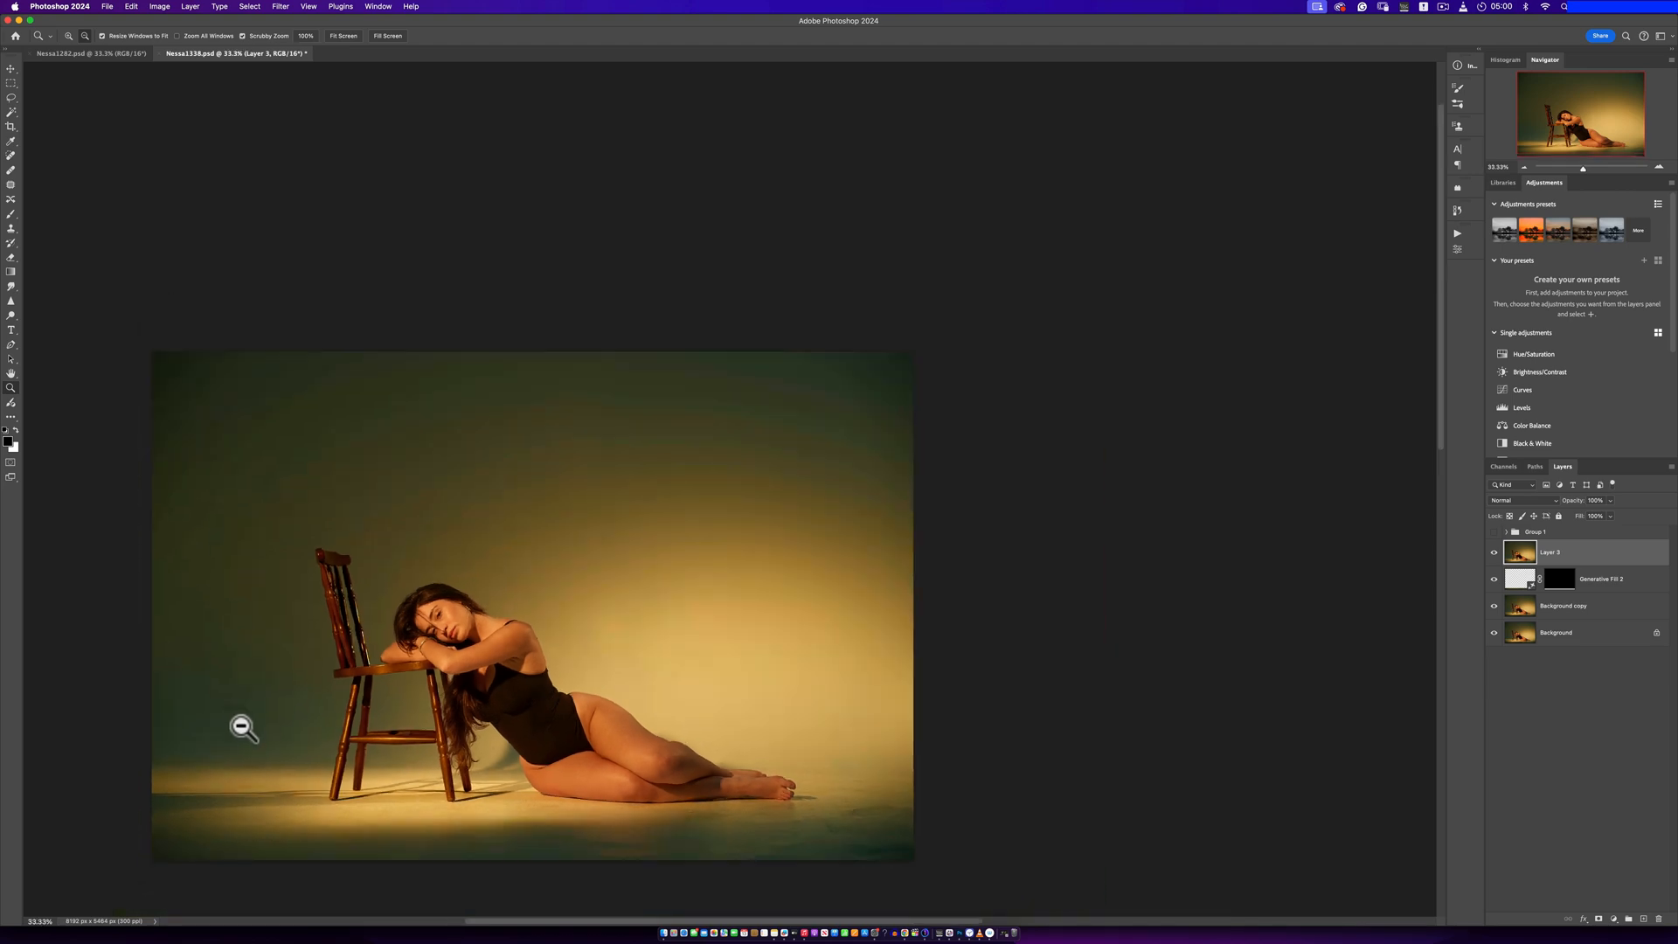
pyautogui.click(10, 185)
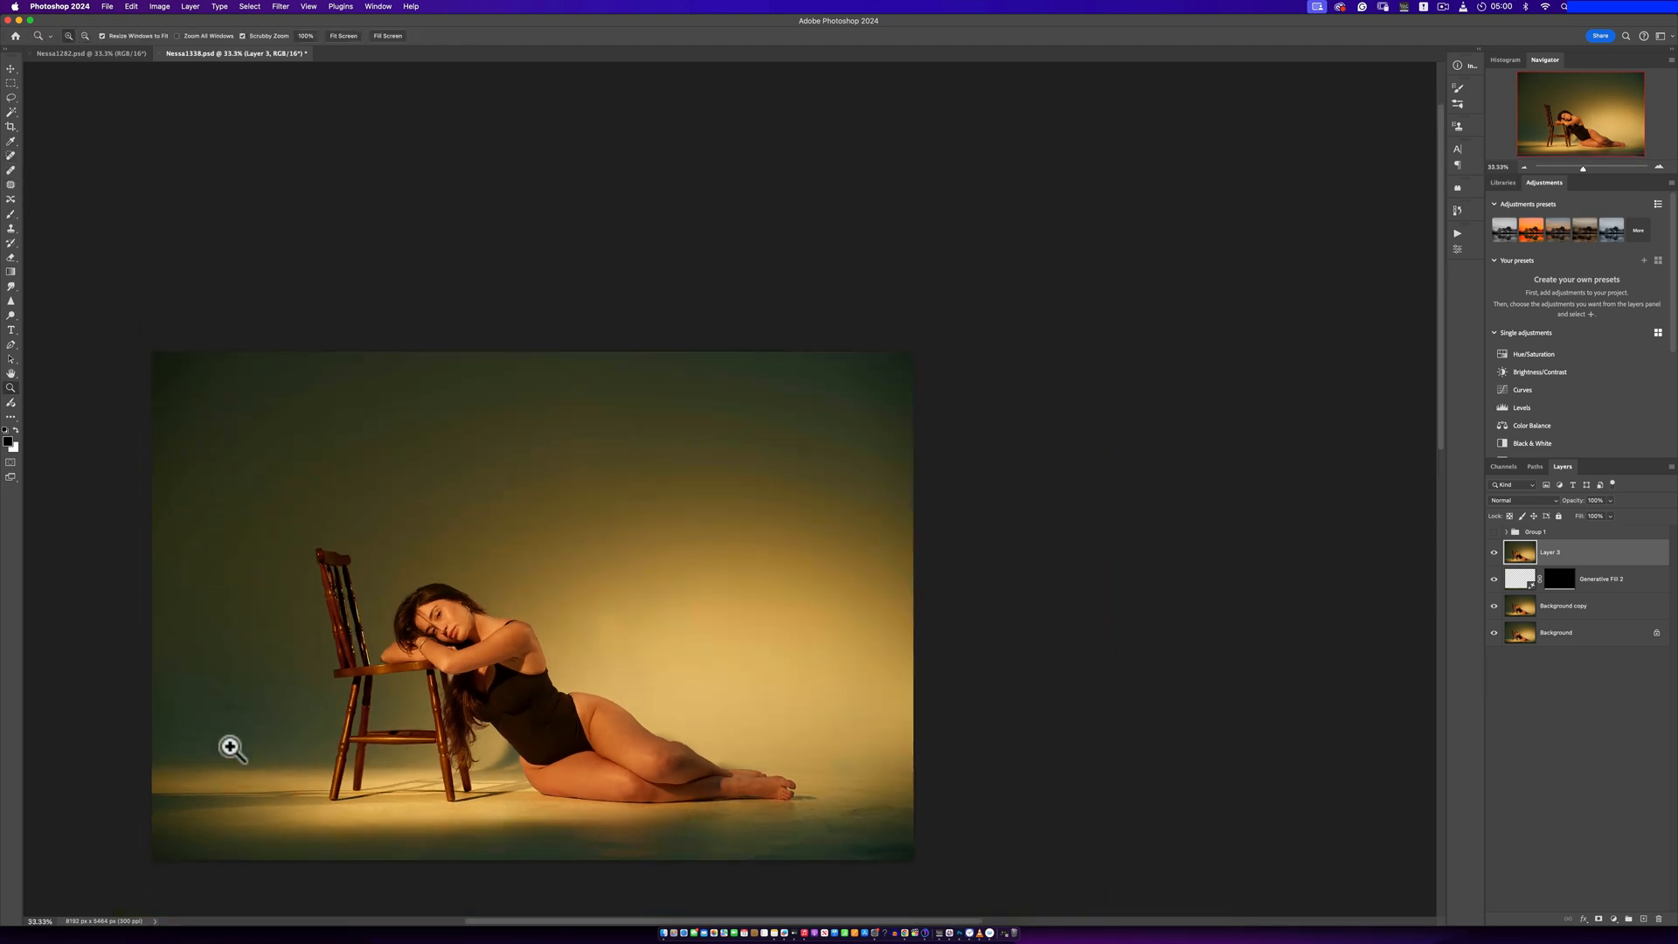
pyautogui.keyDown('super'); pyautogui.click(231, 730); pyautogui.keyUp('super')
pyautogui.keyDown('super'); pyautogui.click(232, 729); pyautogui.keyUp('super')
pyautogui.keyDown('super'); pyautogui.click(233, 728); pyautogui.keyUp('super')
pyautogui.moveTo(546, 638); pyautogui.dragTo(862, 545)
pyautogui.moveTo(564, 552)
pyautogui.mouseDown()
pyautogui.moveTo(574, 630)
pyautogui.moveTo(564, 550)
pyautogui.mouseUp()
pyautogui.moveTo(552, 556)
pyautogui.mouseDown()
pyautogui.moveTo(523, 486)
pyautogui.moveTo(525, 419)
pyautogui.mouseUp()
pyautogui.press('super+d')
pyautogui.keyDown('alt'); pyautogui.click(838, 602); pyautogui.keyUp('alt')
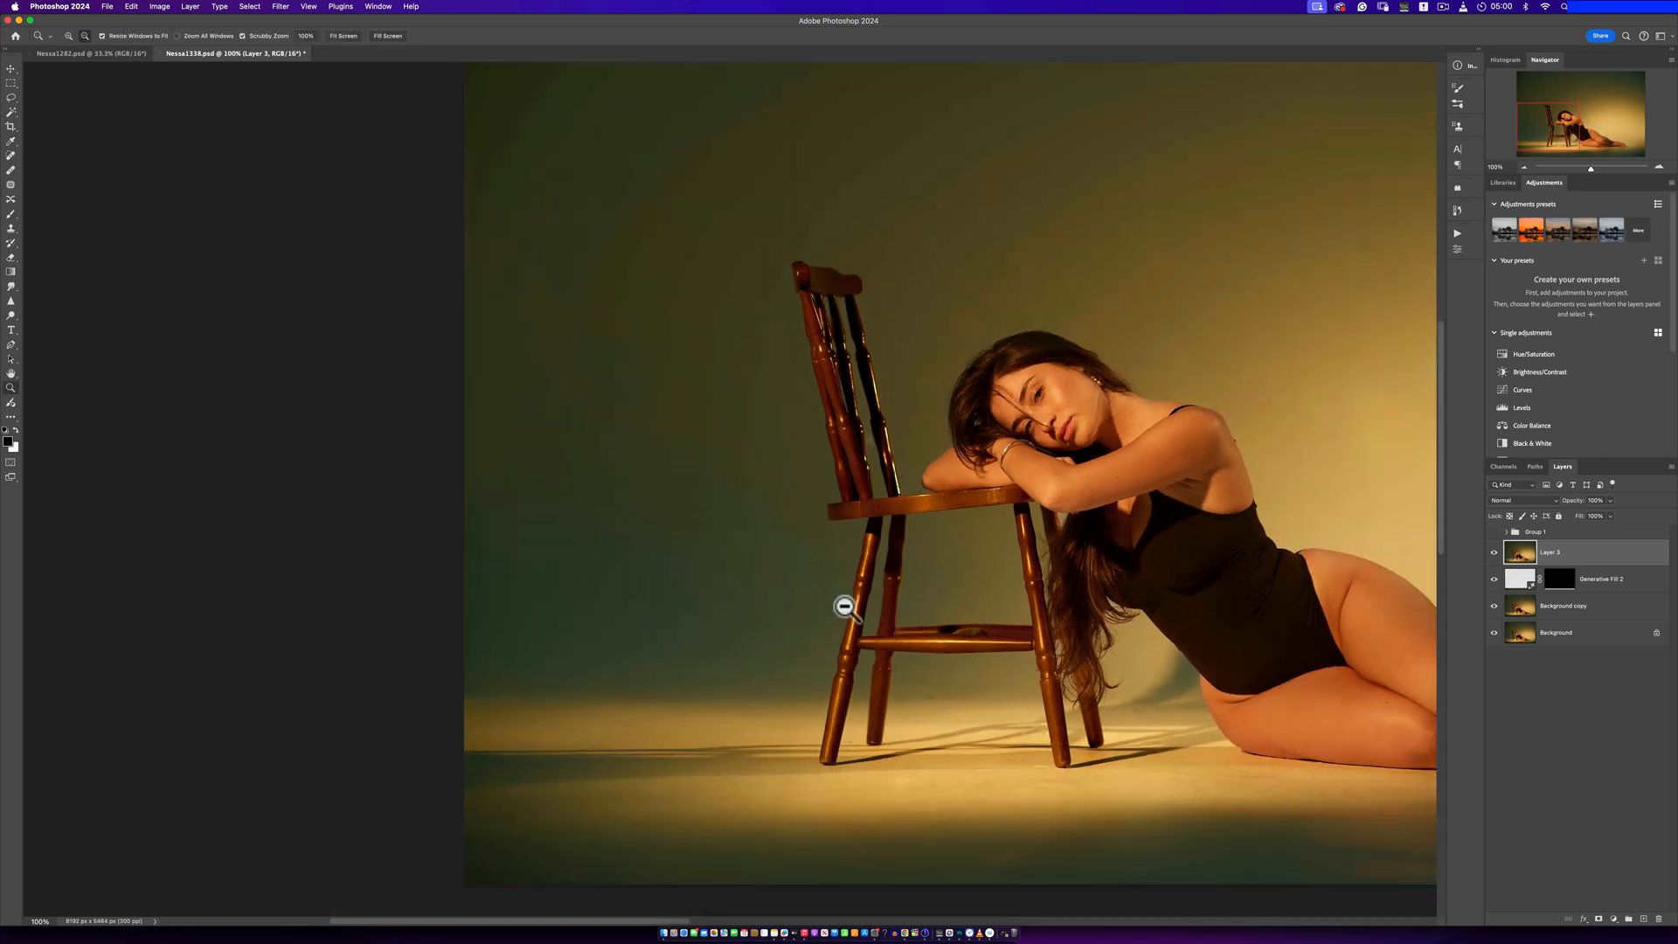
pyautogui.moveTo(854, 606); pyautogui.dragTo(722, 650)
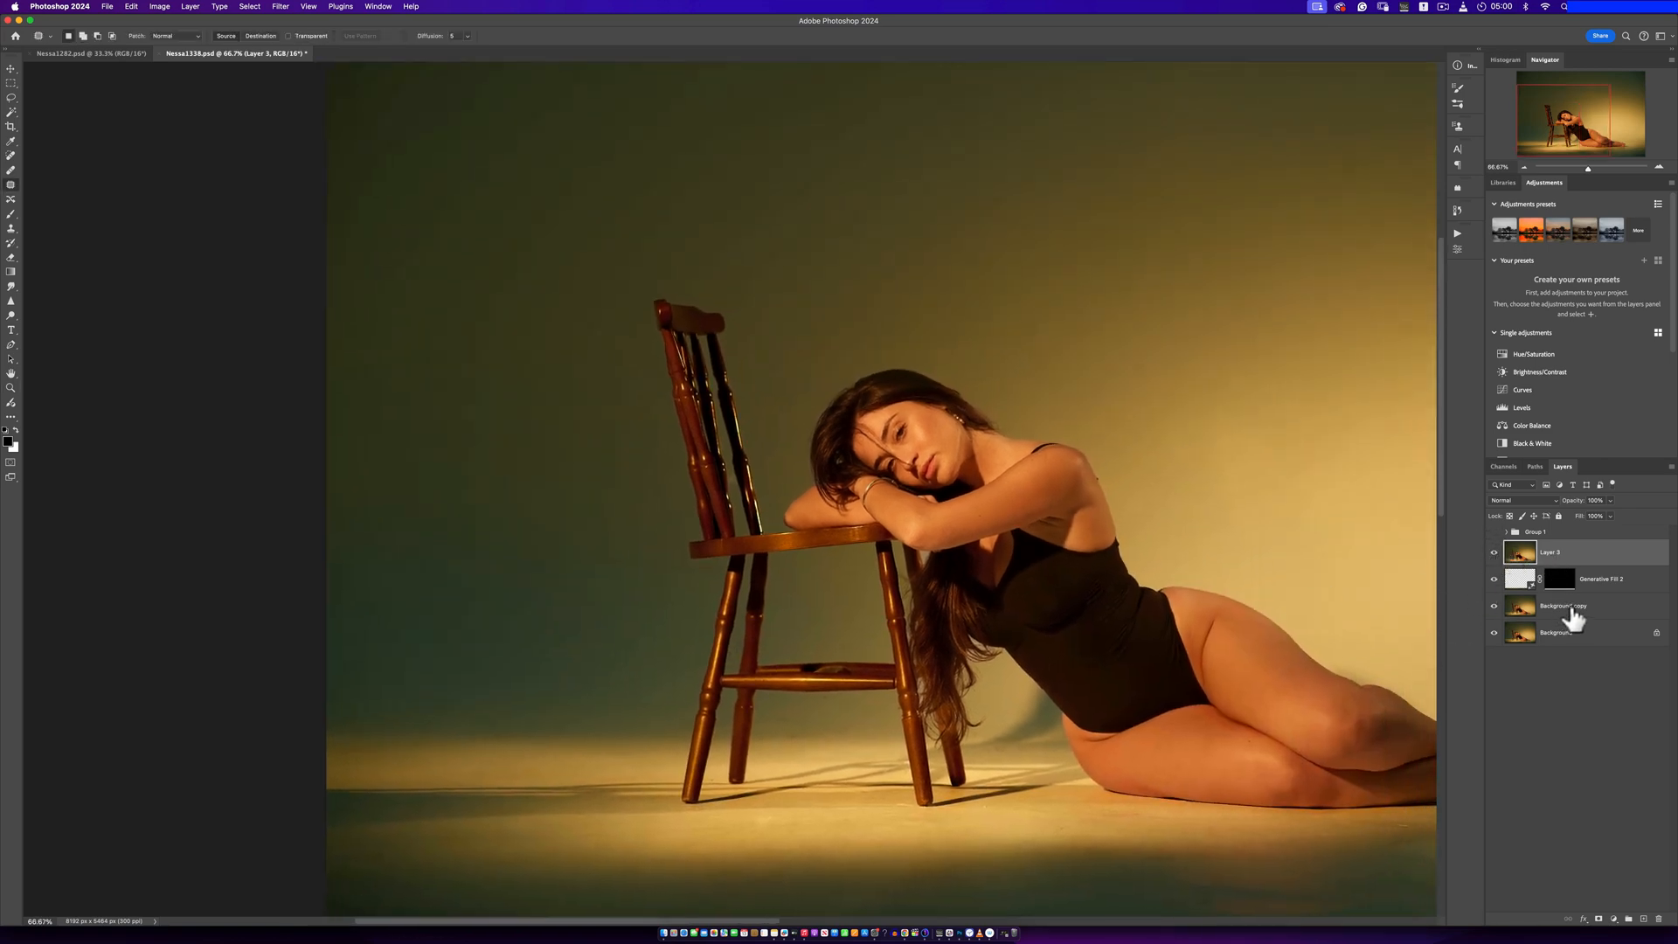
# Remove Layer 3, Generative Fill 2 and Background copy, and show Group 1 with its layers expanded
pyautogui.keyDown('shift'); pyautogui.click(1560, 611); pyautogui.keyUp('shift')
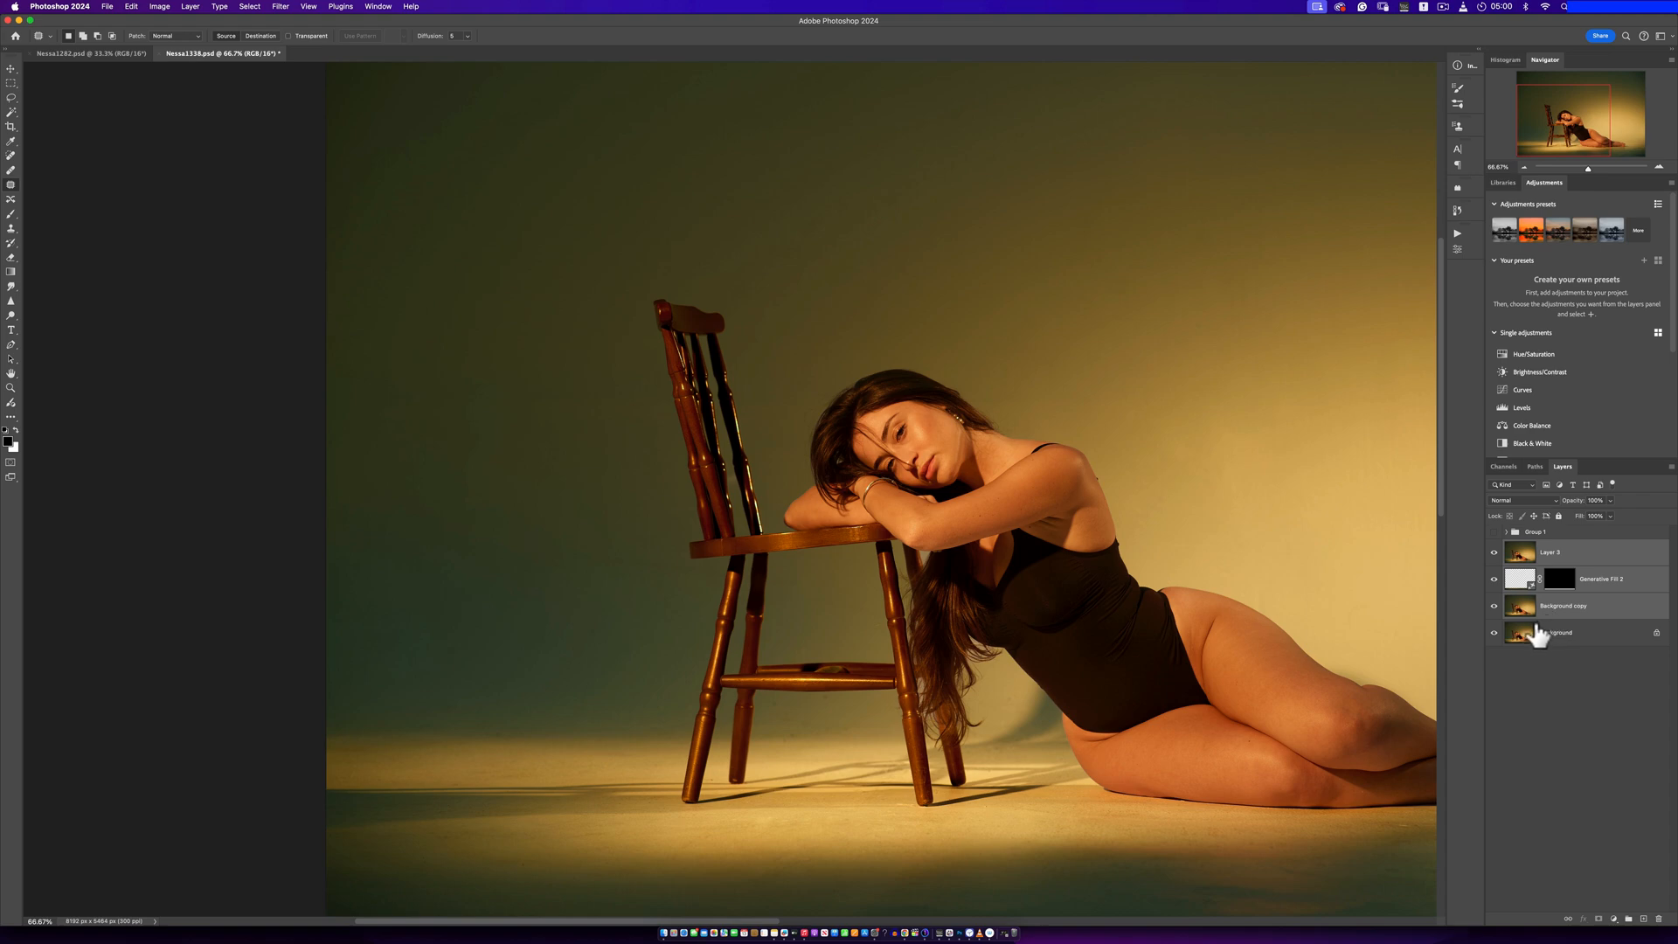
pyautogui.press('shift+super+e')
pyautogui.click(1493, 532)
pyautogui.click(1512, 535)
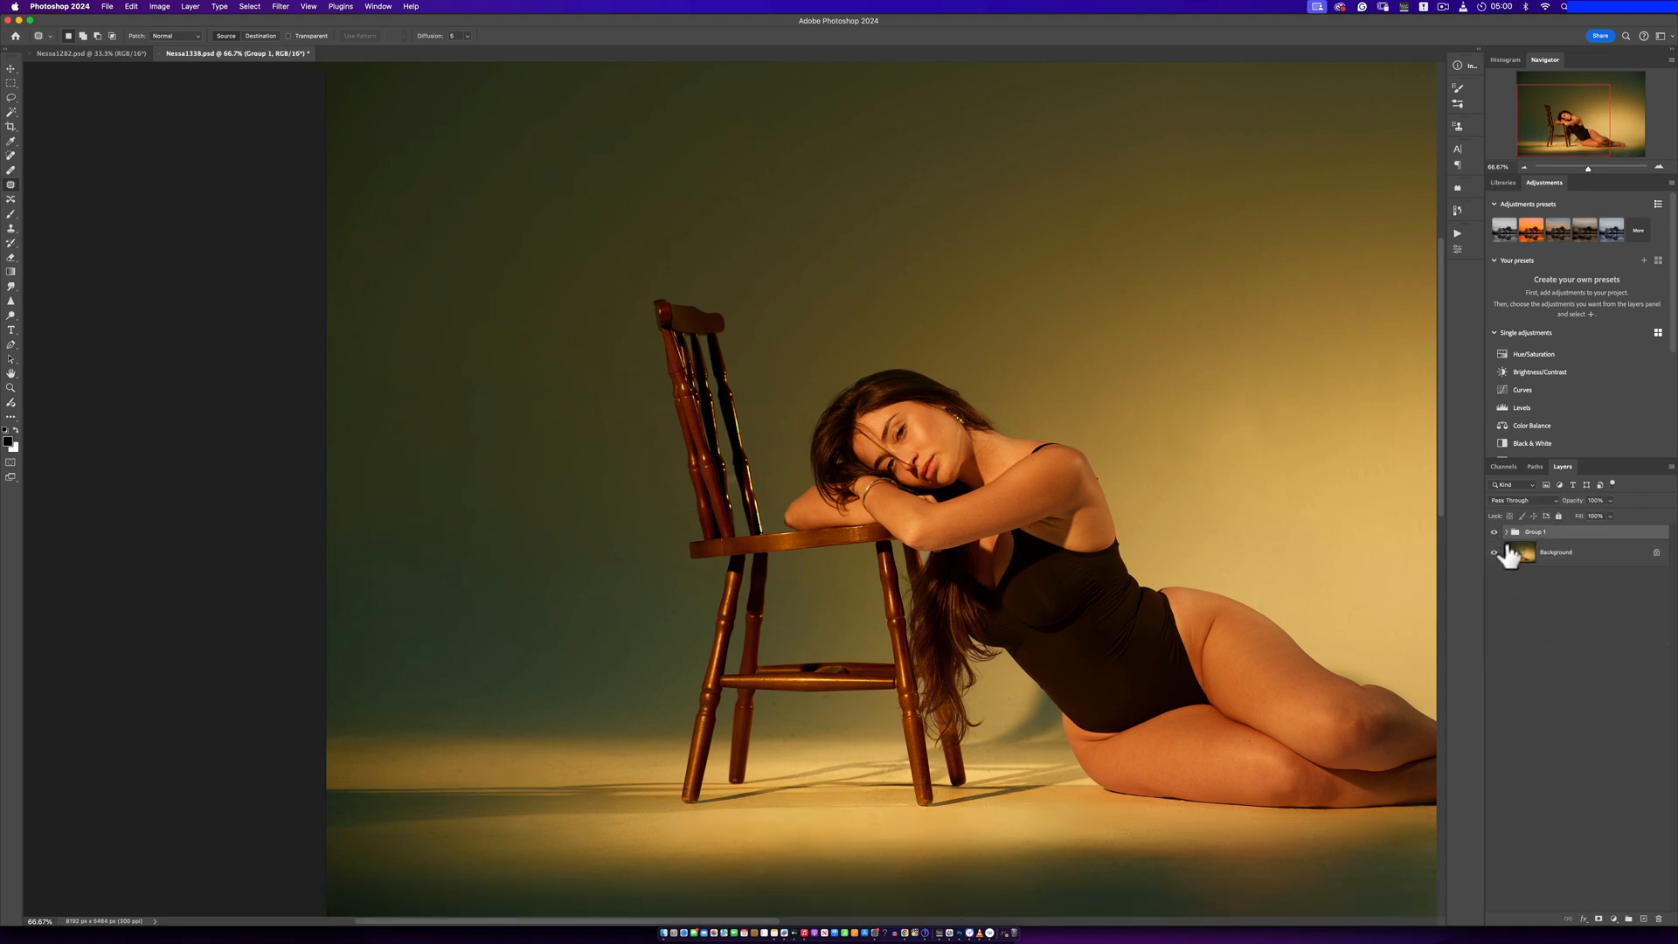
pyautogui.click(1505, 532)
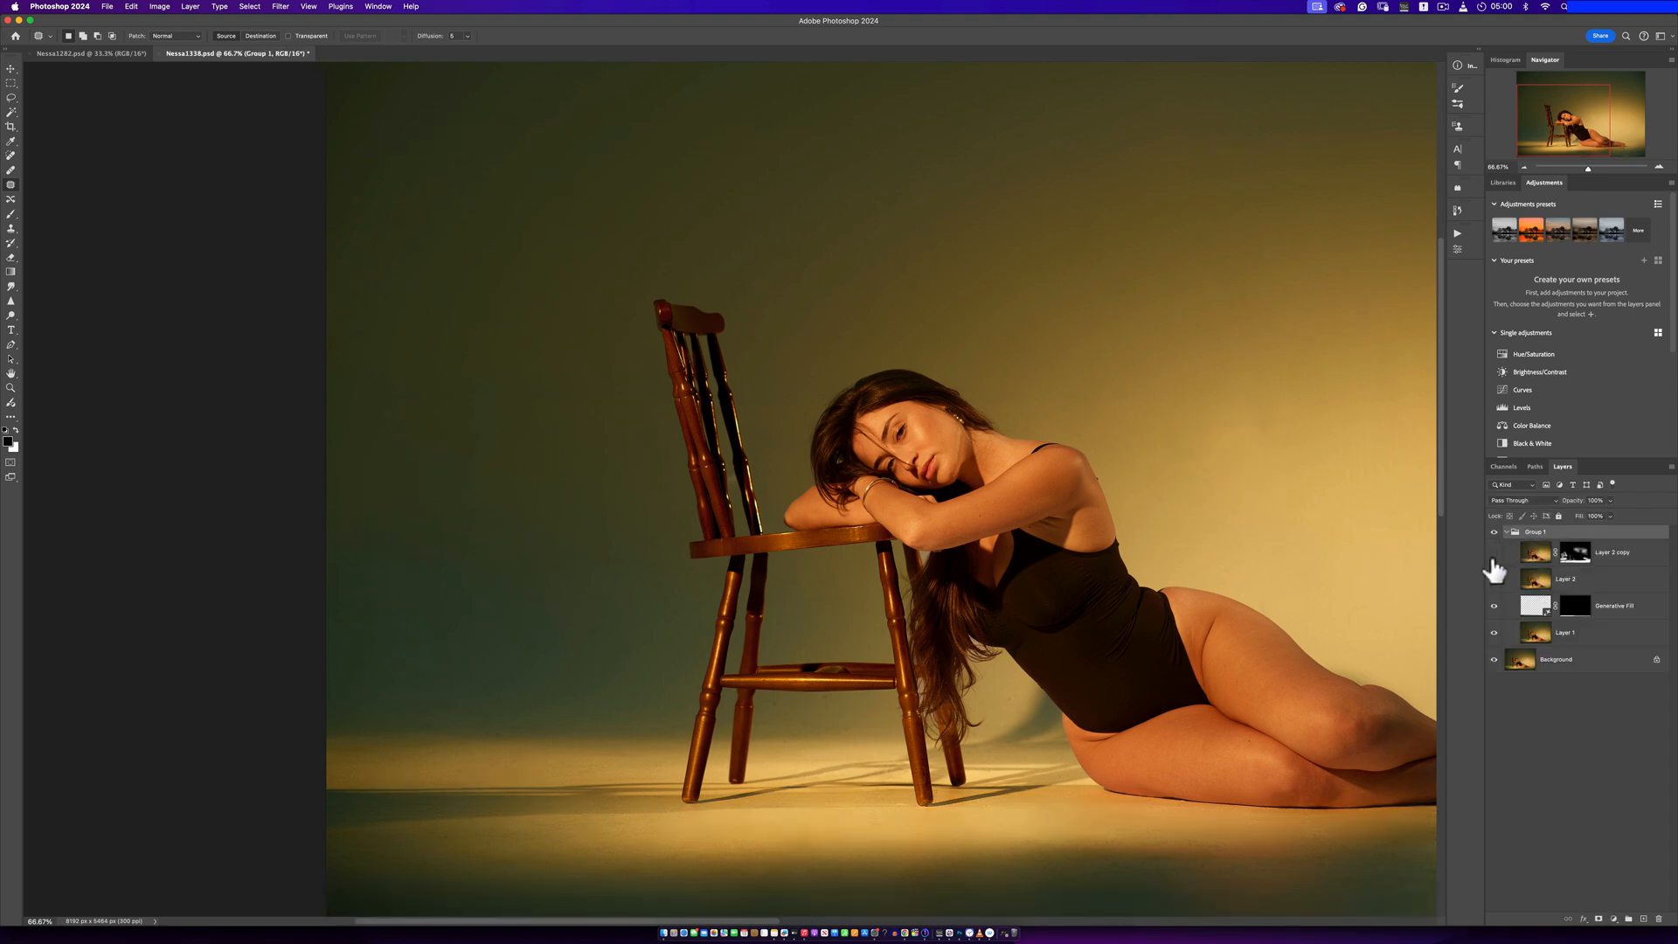
# Compare the floor and backdrop with and without the cleaned-up Layer 2 in Group 1
pyautogui.click(1494, 587)
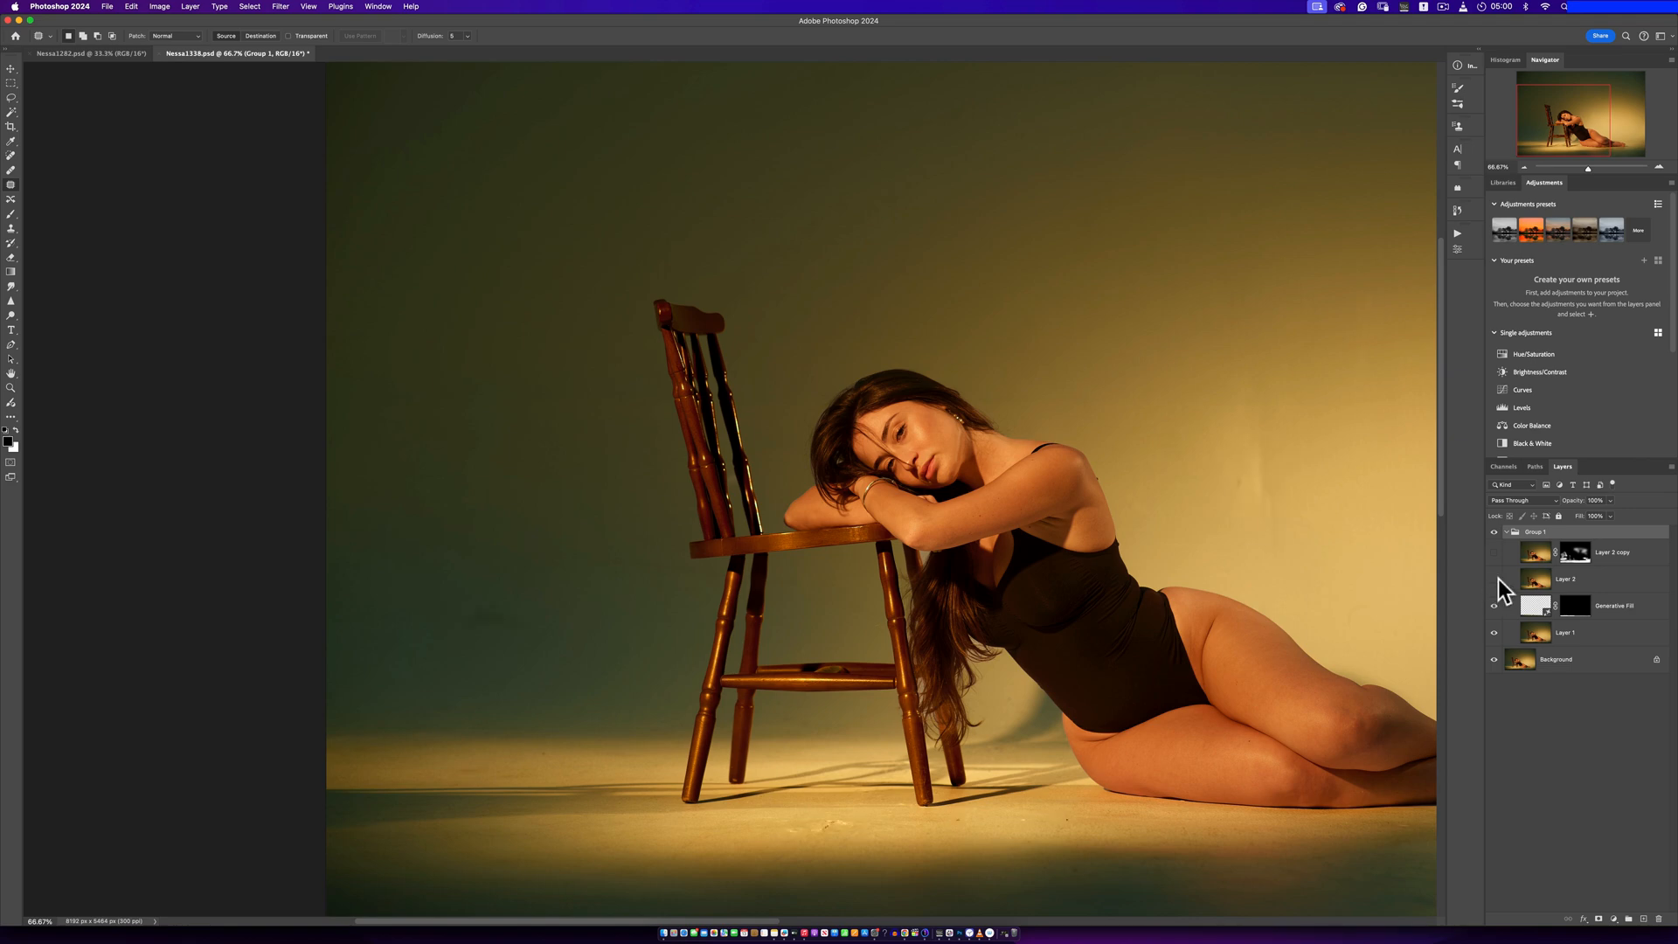
pyautogui.moveTo(1060, 685); pyautogui.dragTo(674, 685)
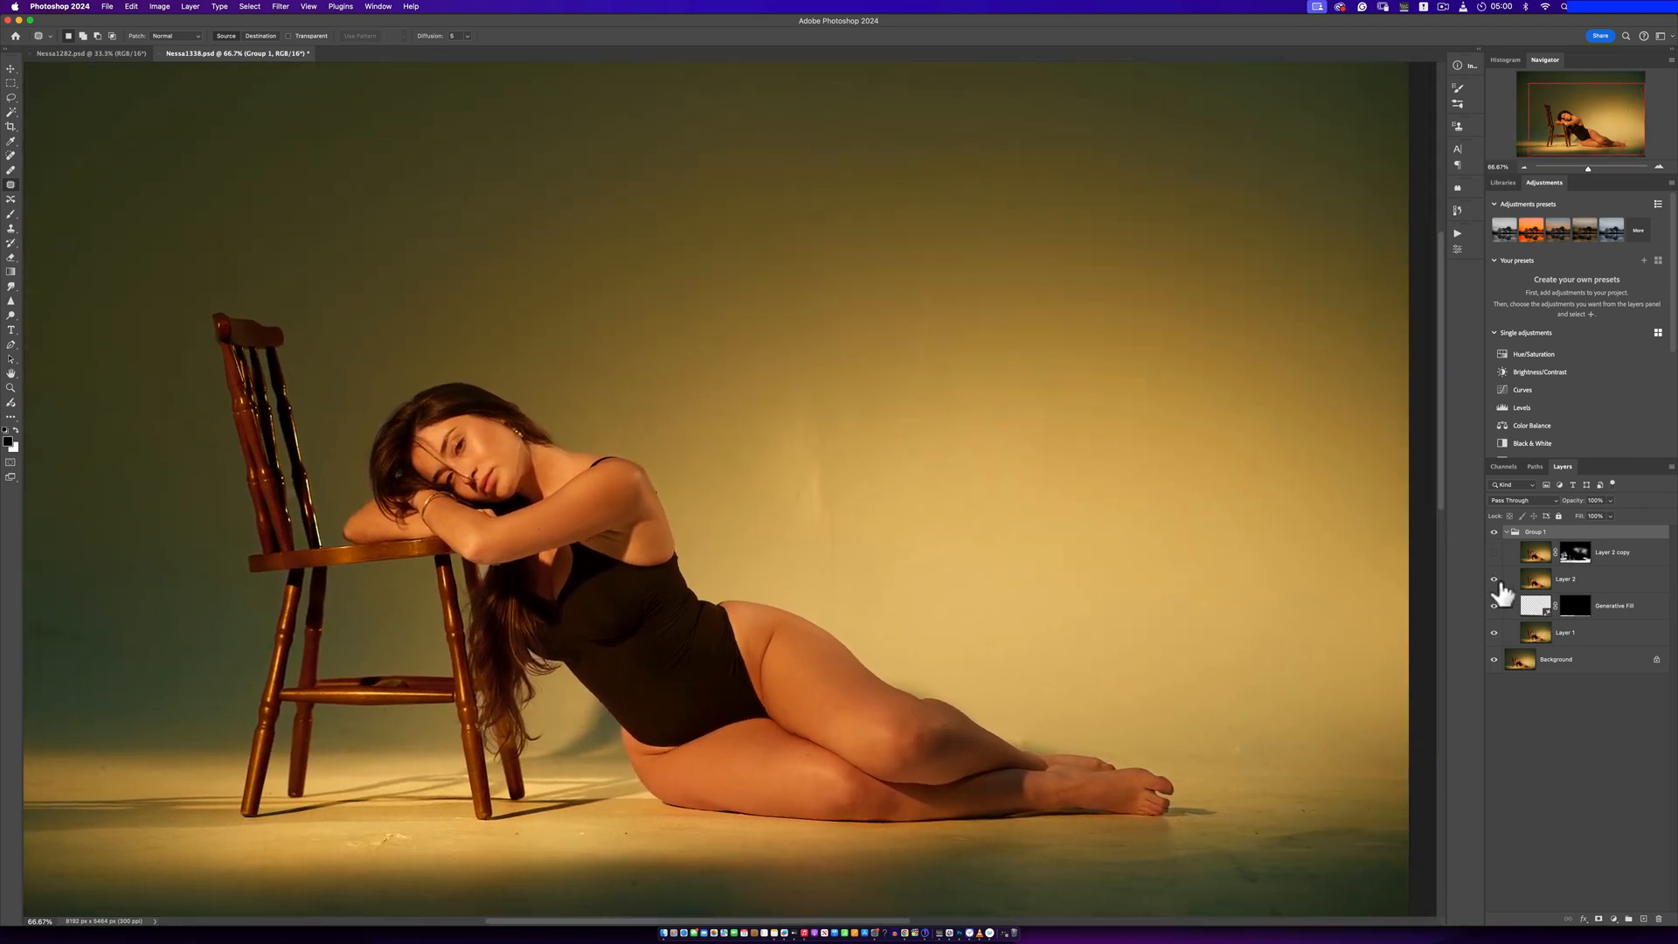
pyautogui.moveTo(1114, 589); pyautogui.dragTo(1236, 585)
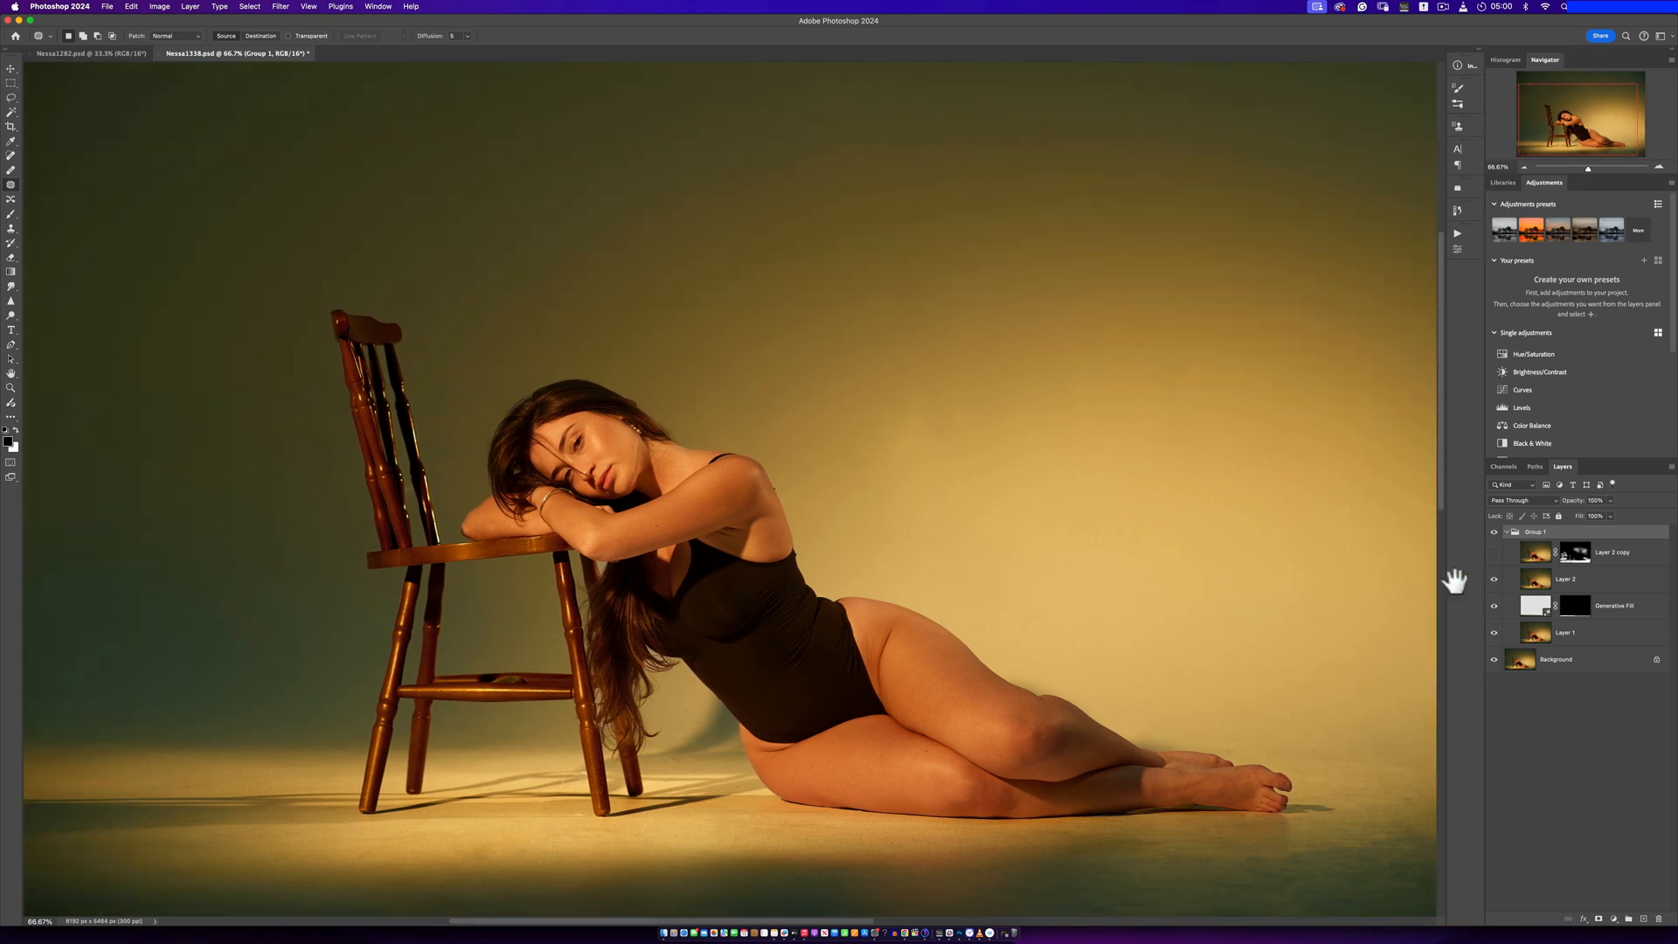
# Duplicate Layer 2 in Group 1 and apply the Median noise filter to the copy
pyautogui.click(1604, 587)
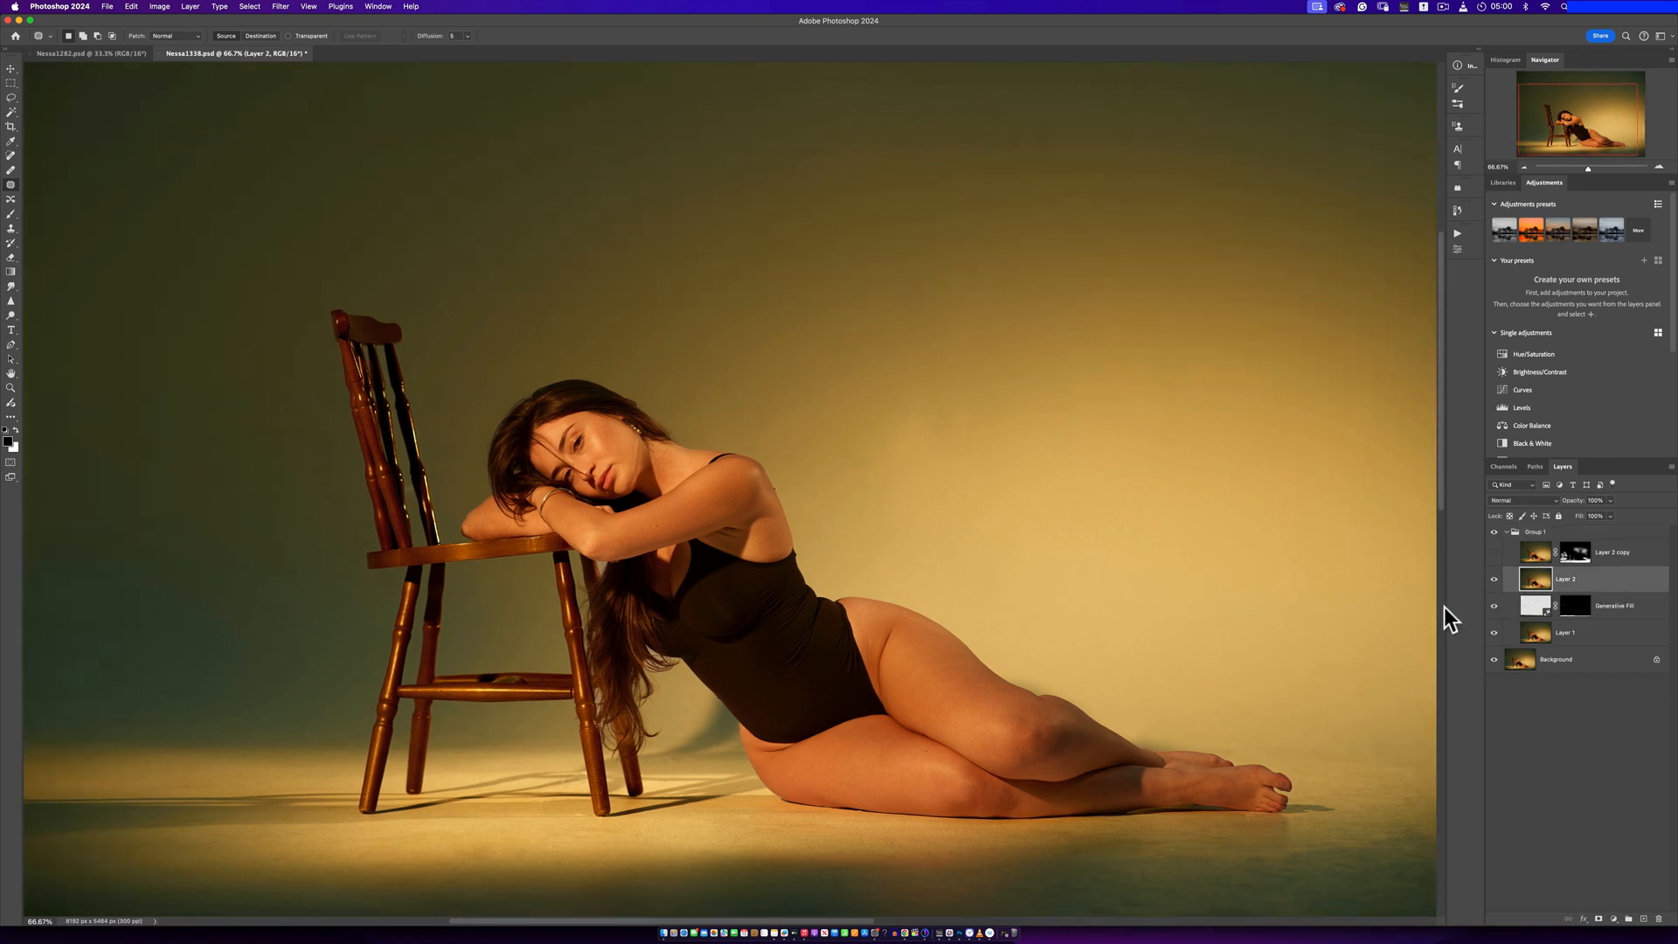
pyautogui.press('super+j')
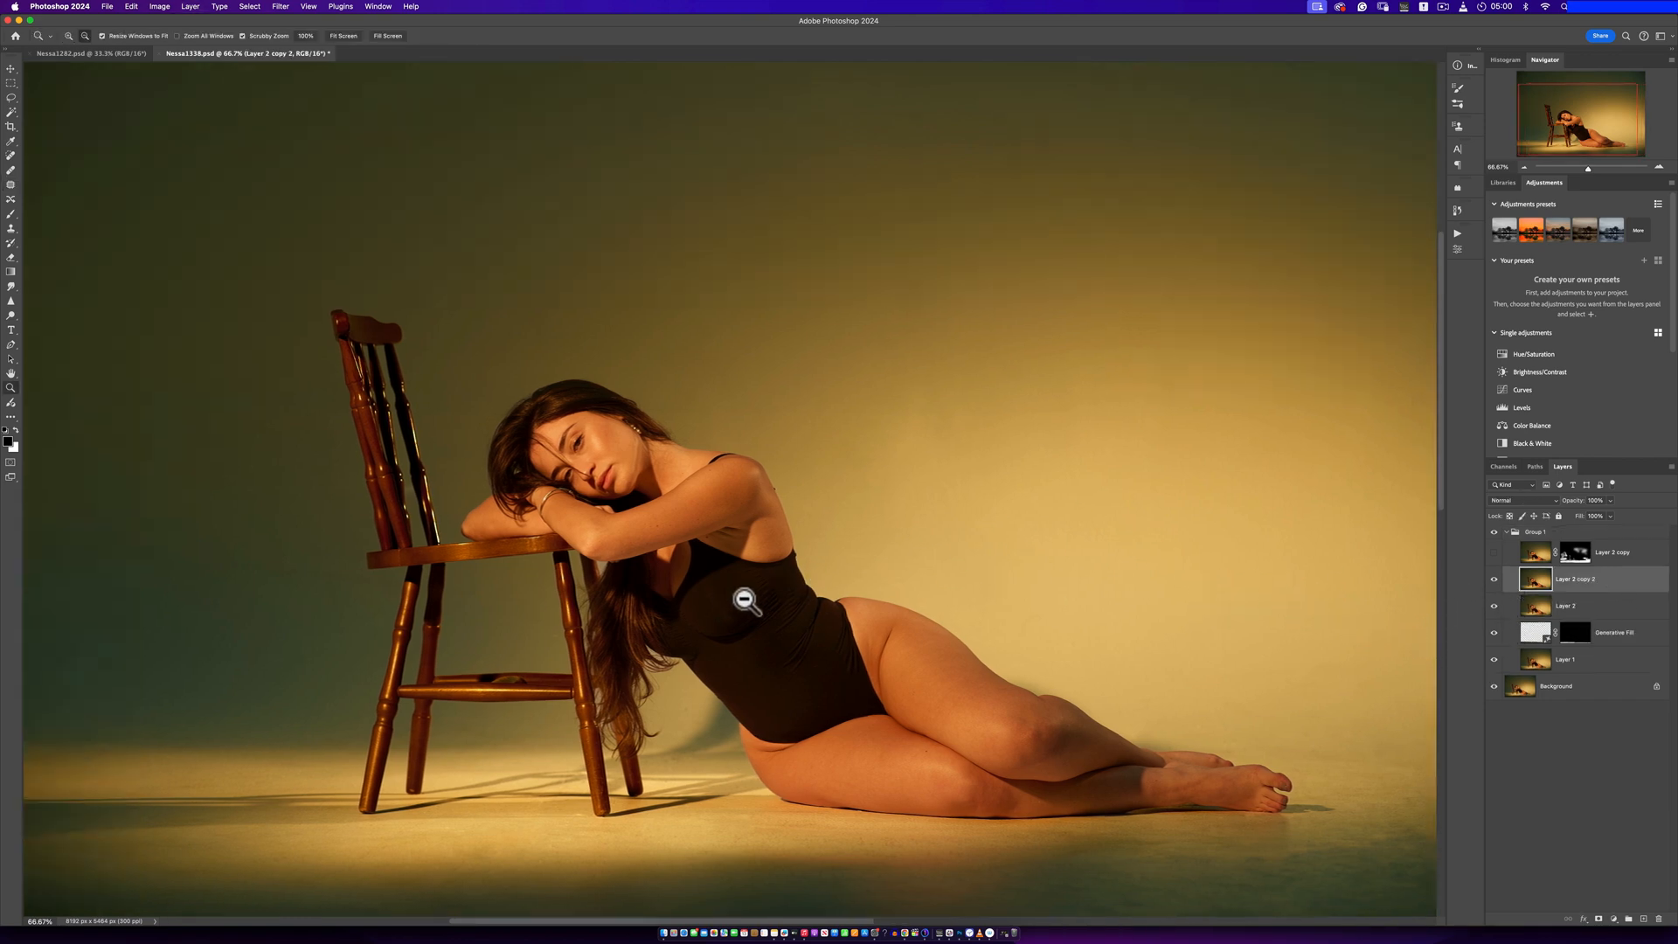
pyautogui.press('super+minus')
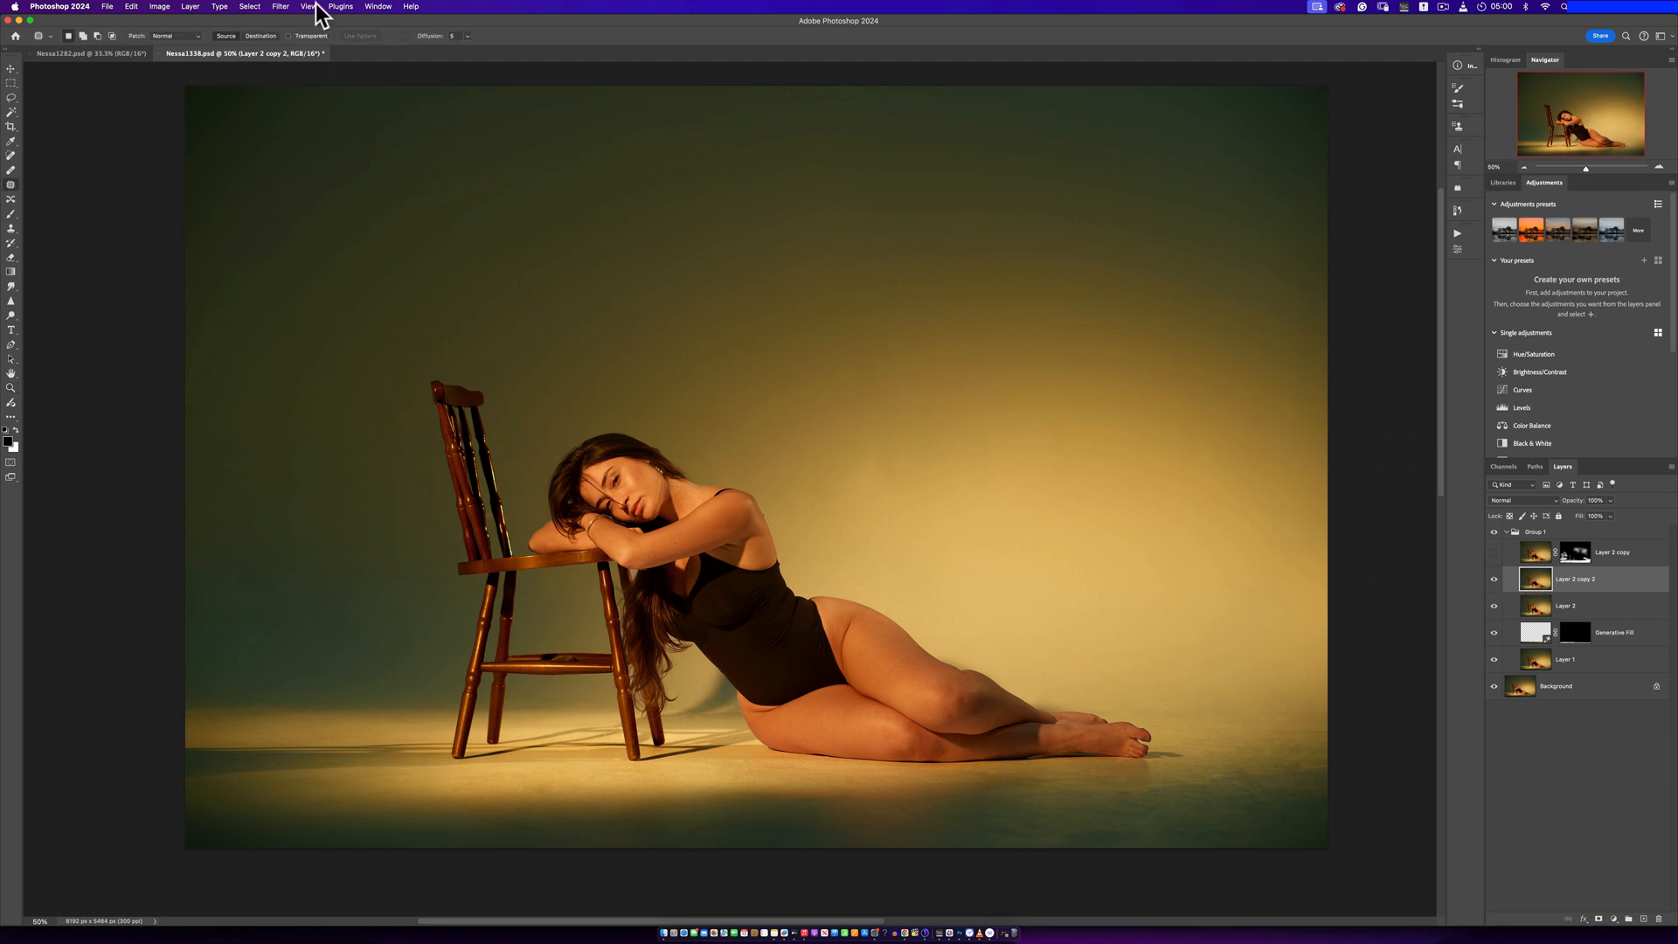
pyautogui.click(281, 7)
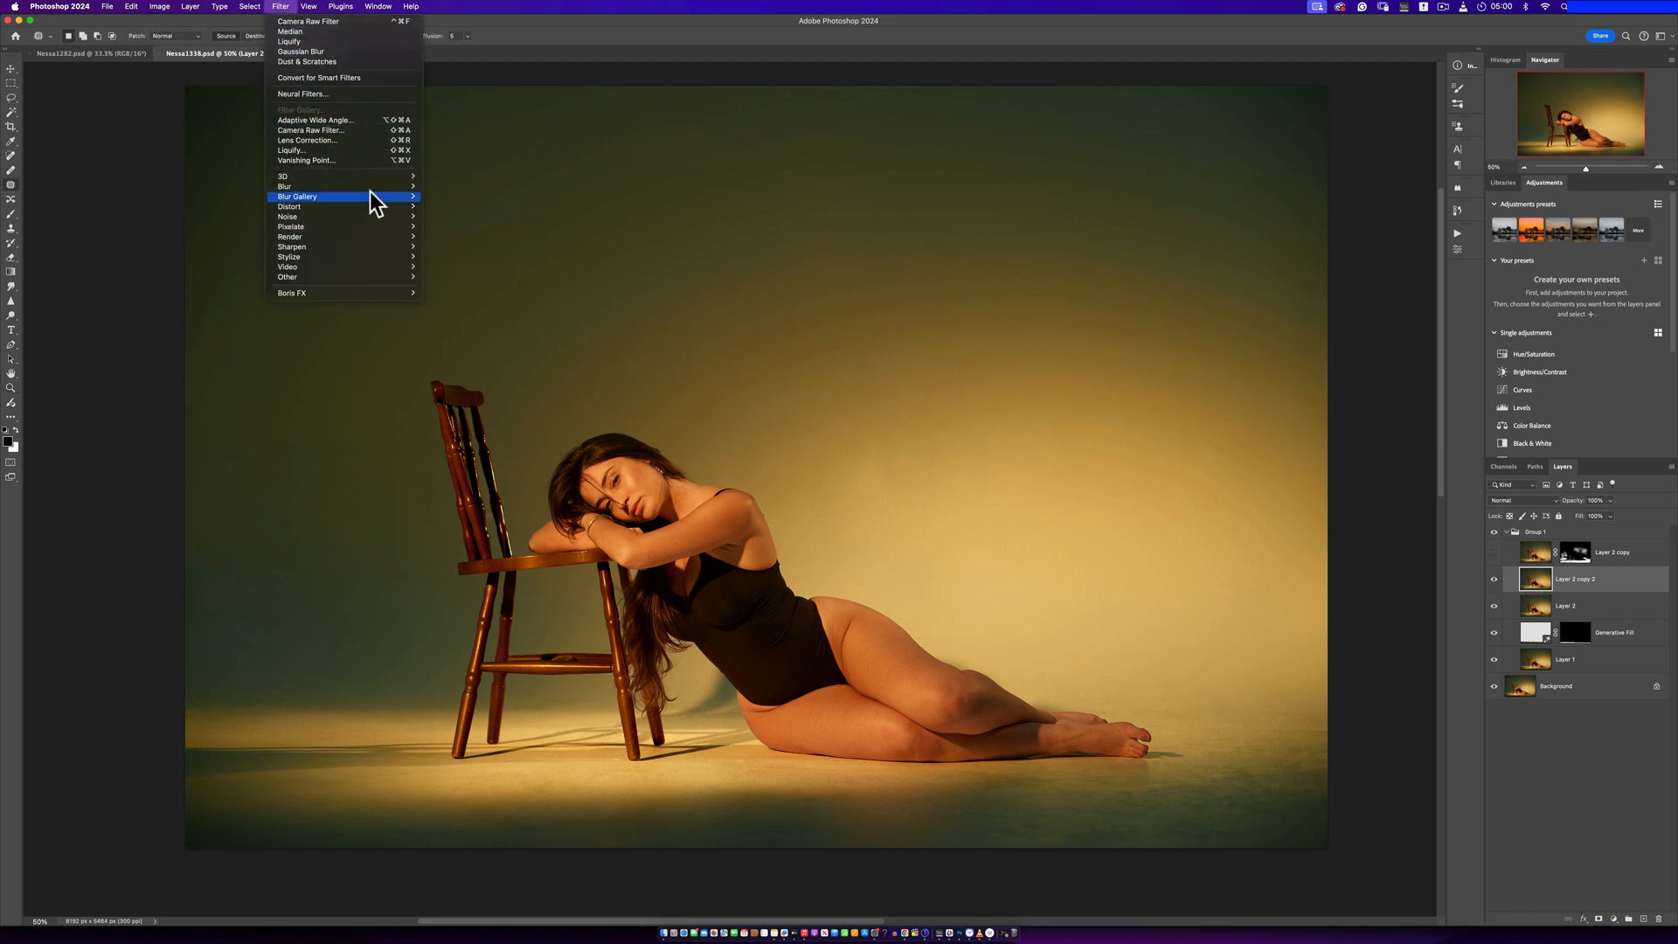
pyautogui.moveTo(404, 241)
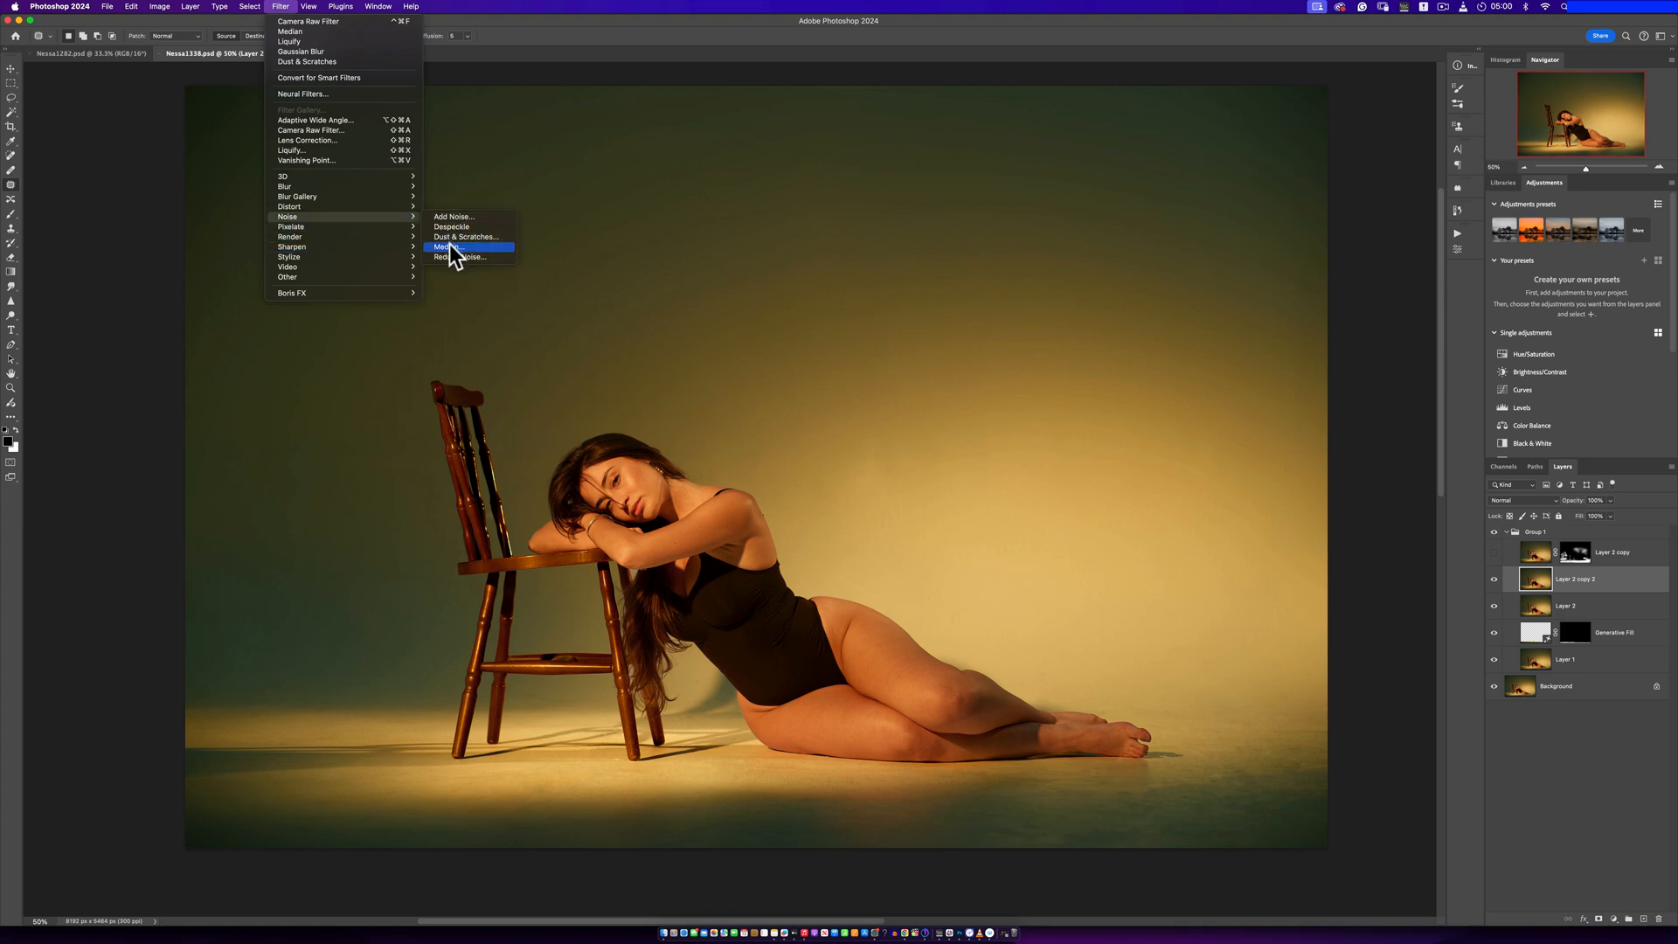
pyautogui.click(449, 247)
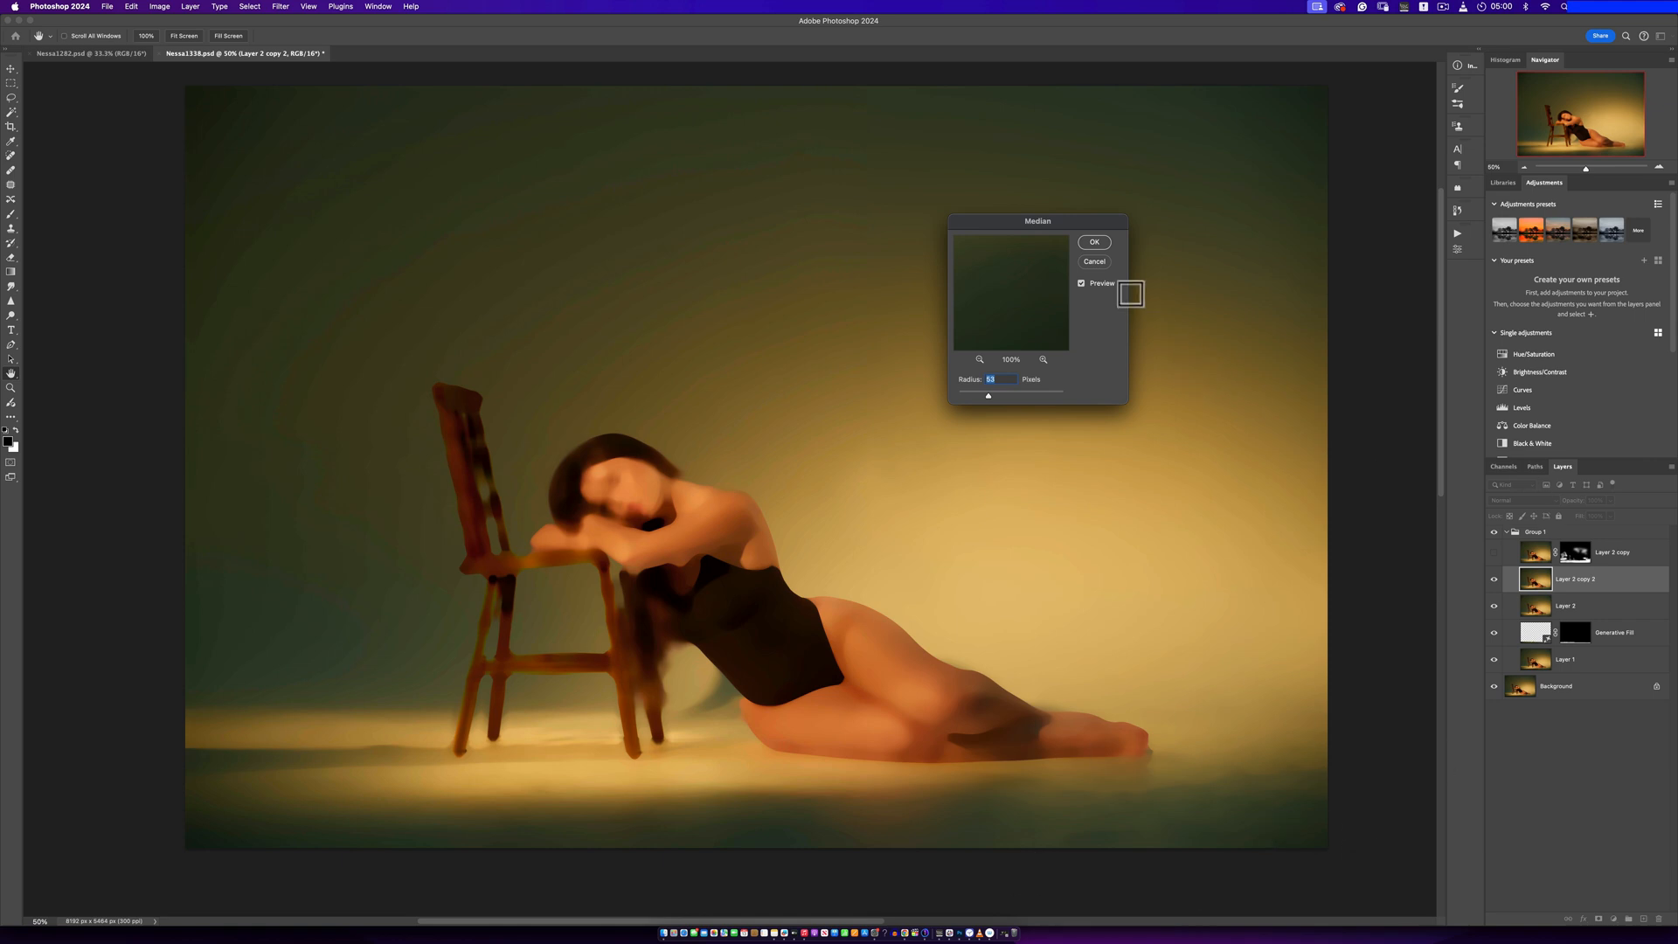
pyautogui.click(1087, 244)
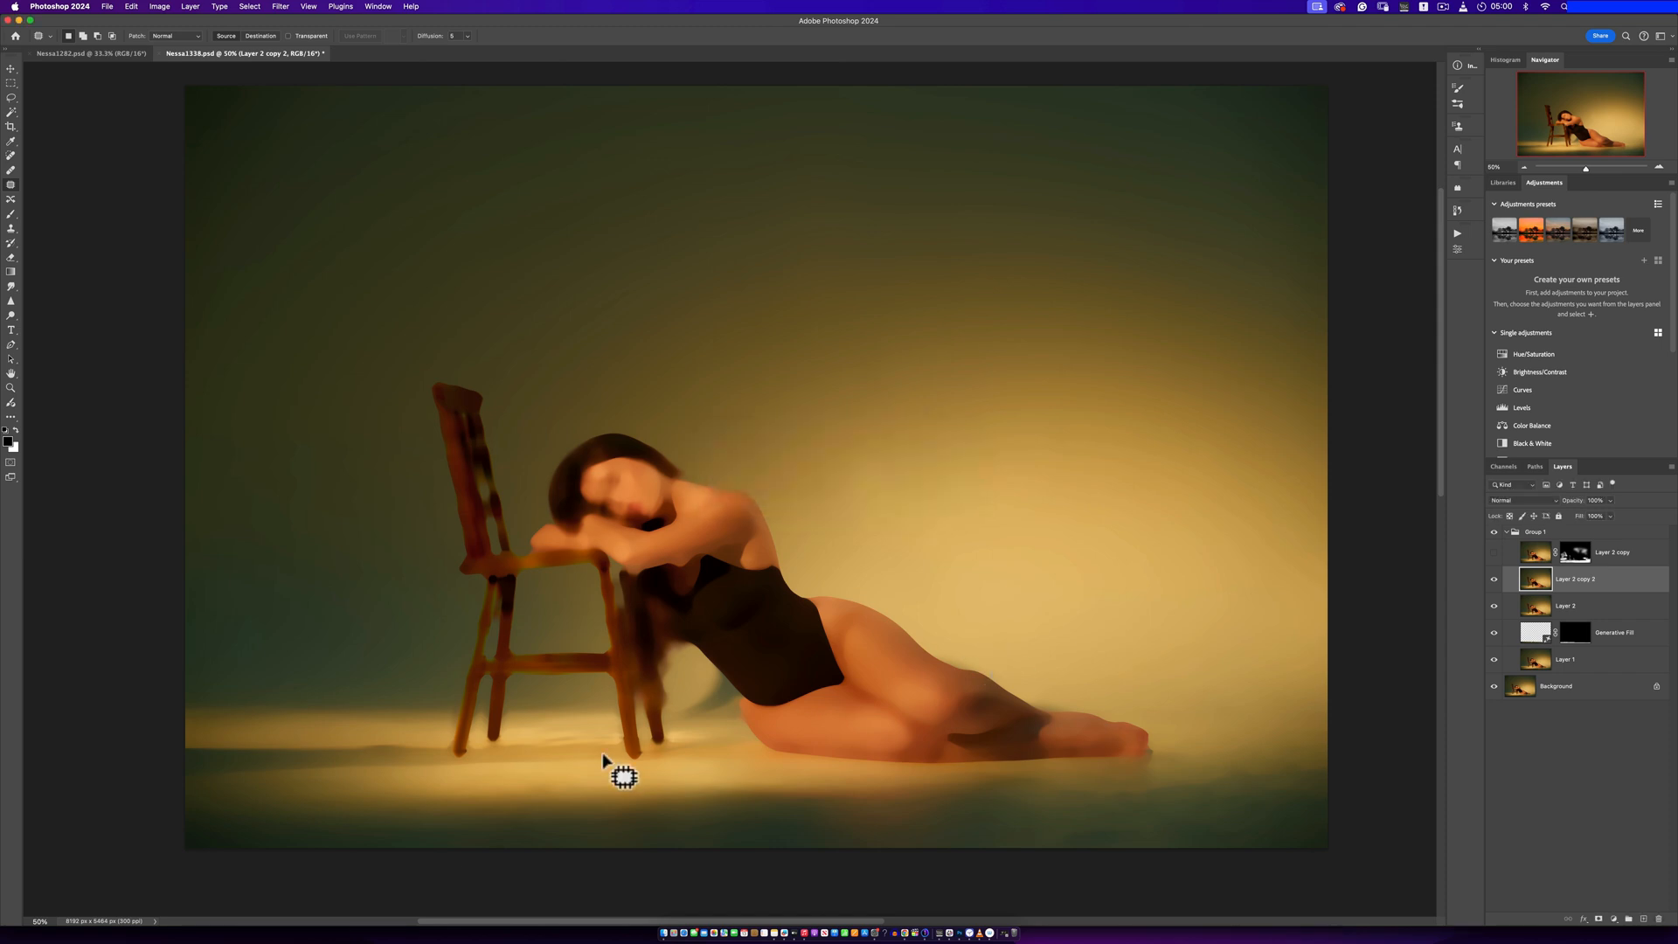
# Compare the image with and without the Median-filtered copy, and hide the copy behind an inverted, black layer mask
pyautogui.click(1494, 578)
pyautogui.click(1495, 579)
pyautogui.click(1495, 580)
pyautogui.click(1598, 919)
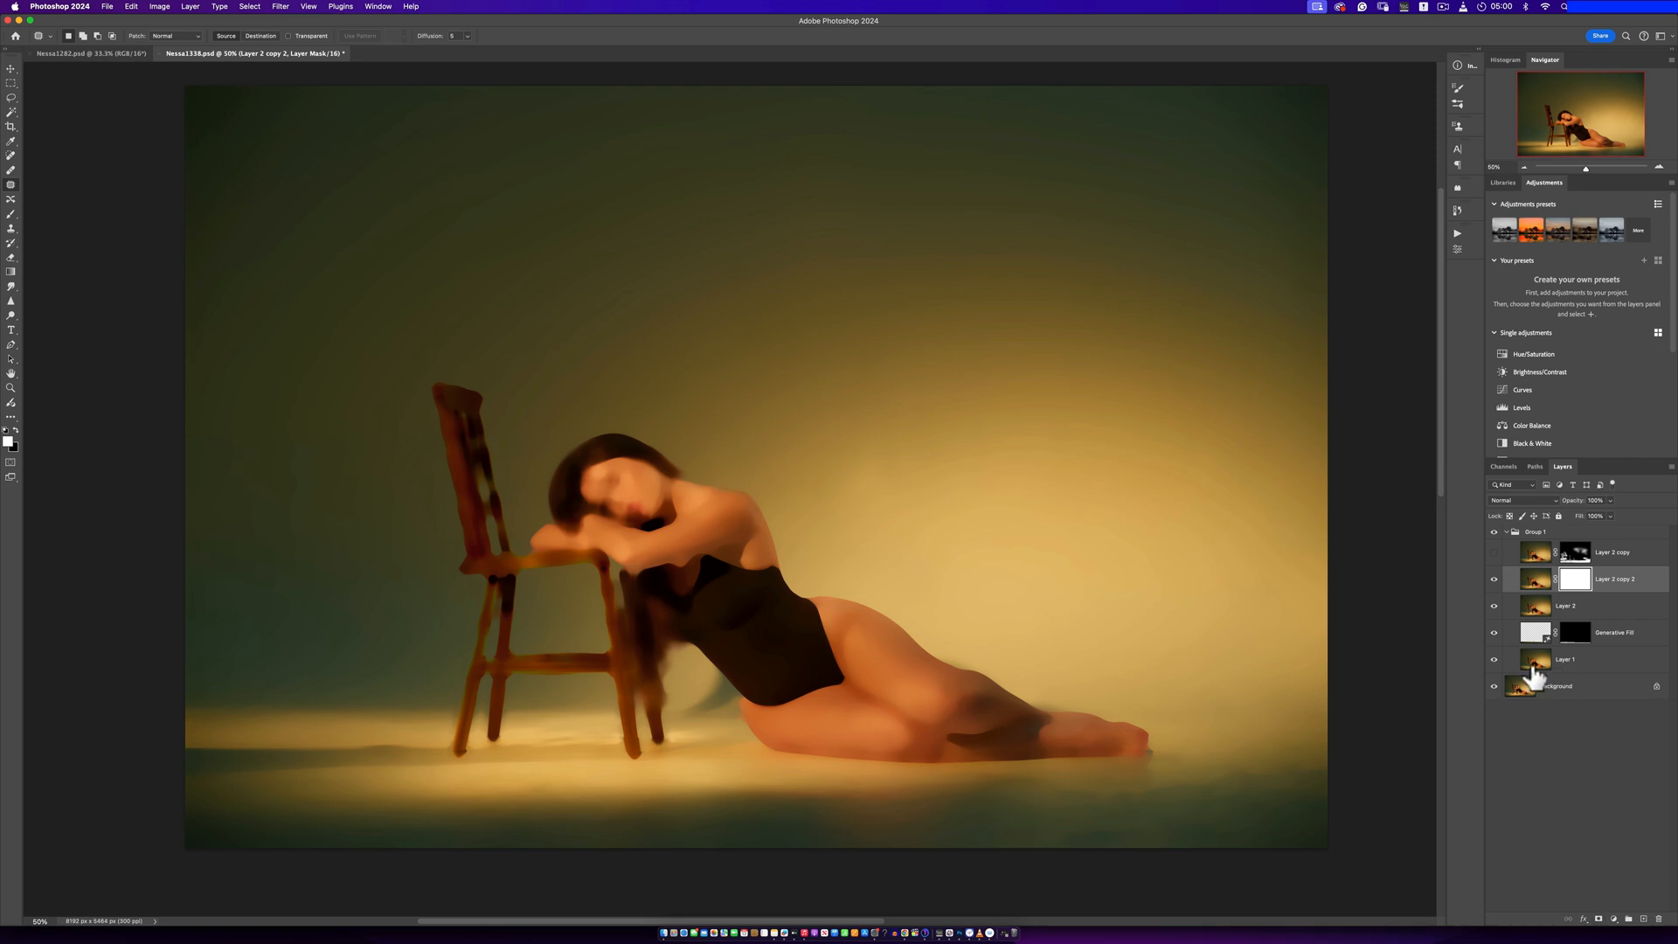
pyautogui.press('super+i')
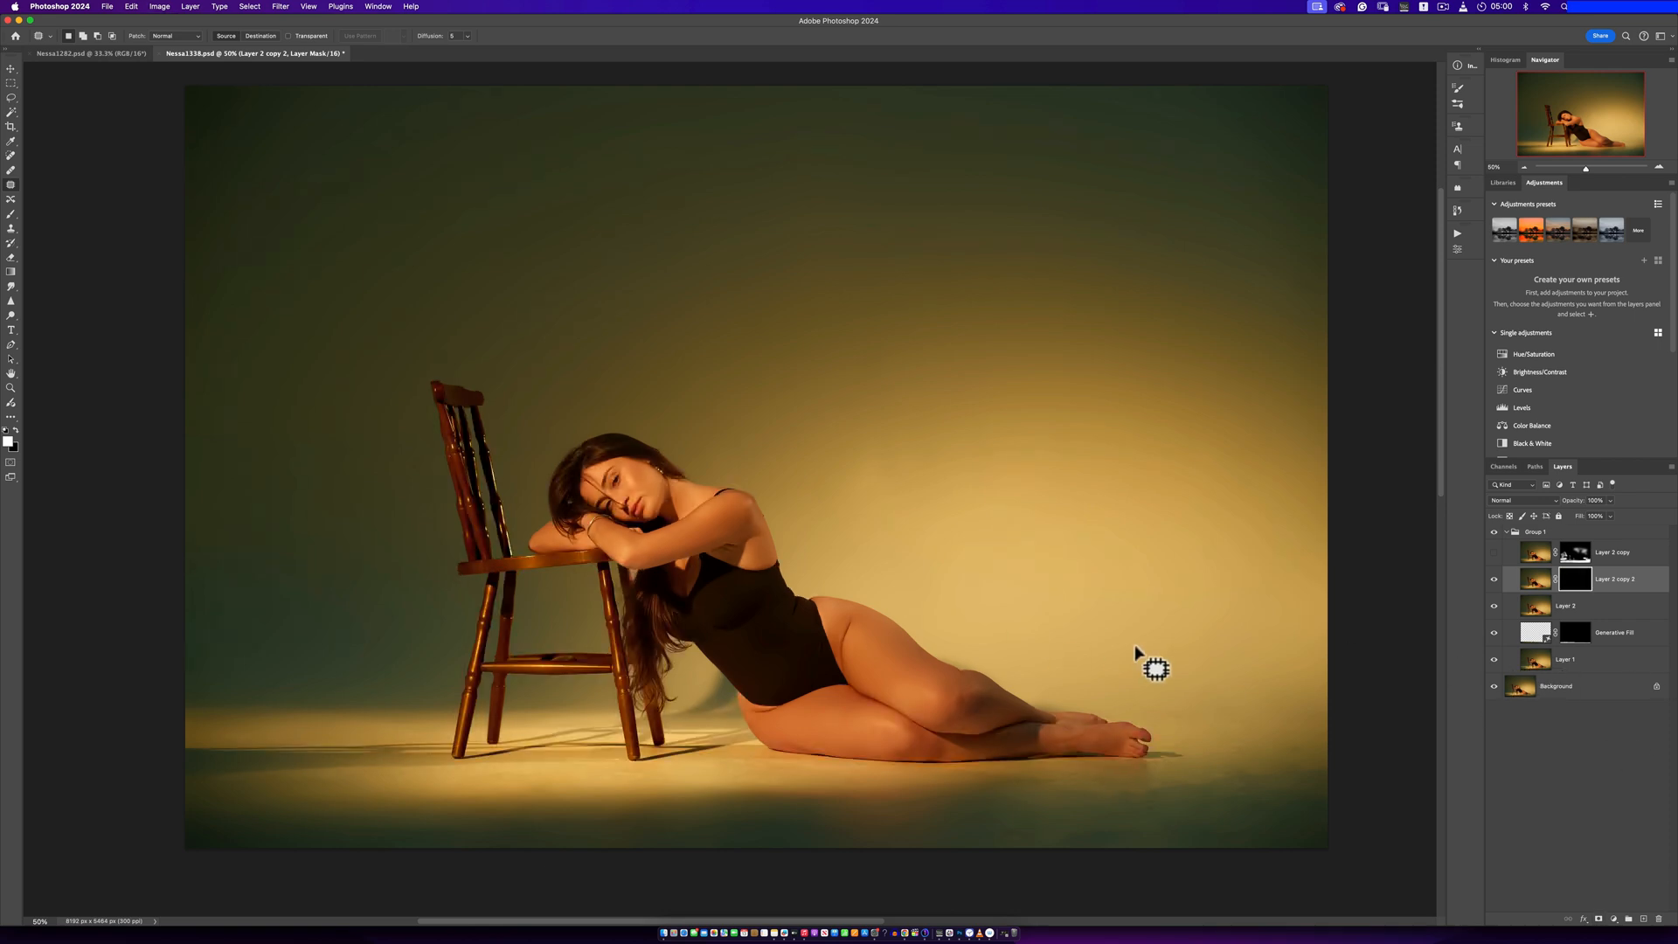
# Brush white at 14% flow on Layer 2 copy 2's mask to smooth the floor in front of the chair and hip
pyautogui.click(12, 216)
pyautogui.click(40, 212)
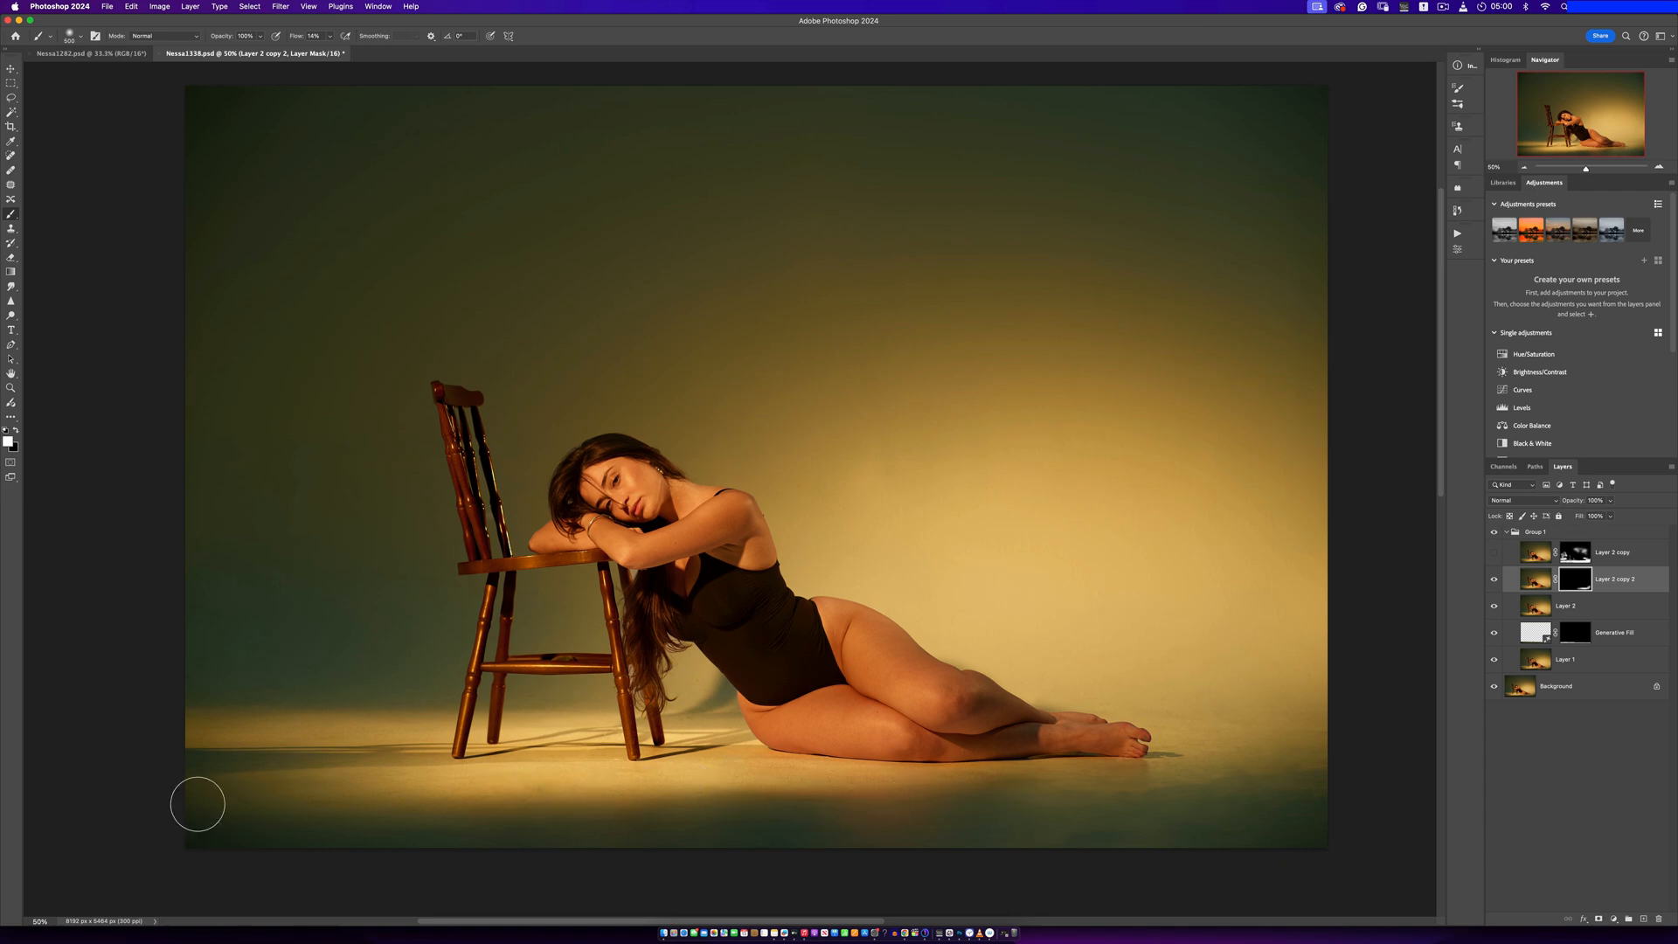
pyautogui.keyDown('super'); pyautogui.click(706, 811); pyautogui.keyUp('super')
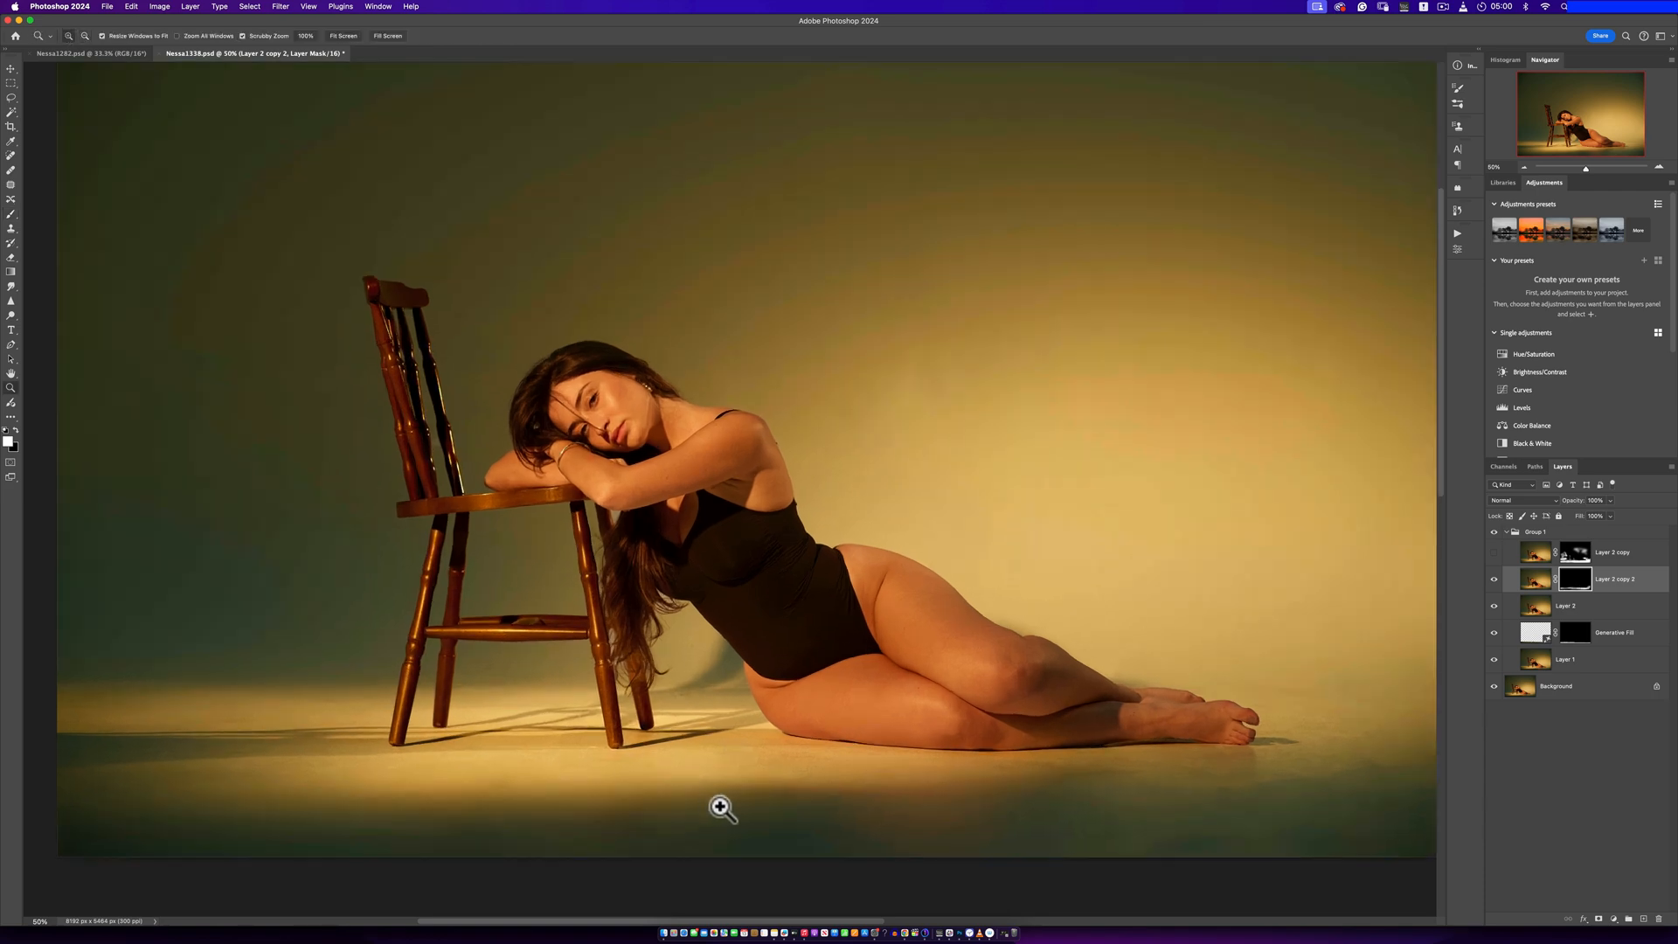
pyautogui.keyDown('super'); pyautogui.doubleClick(722, 808); pyautogui.keyUp('super')
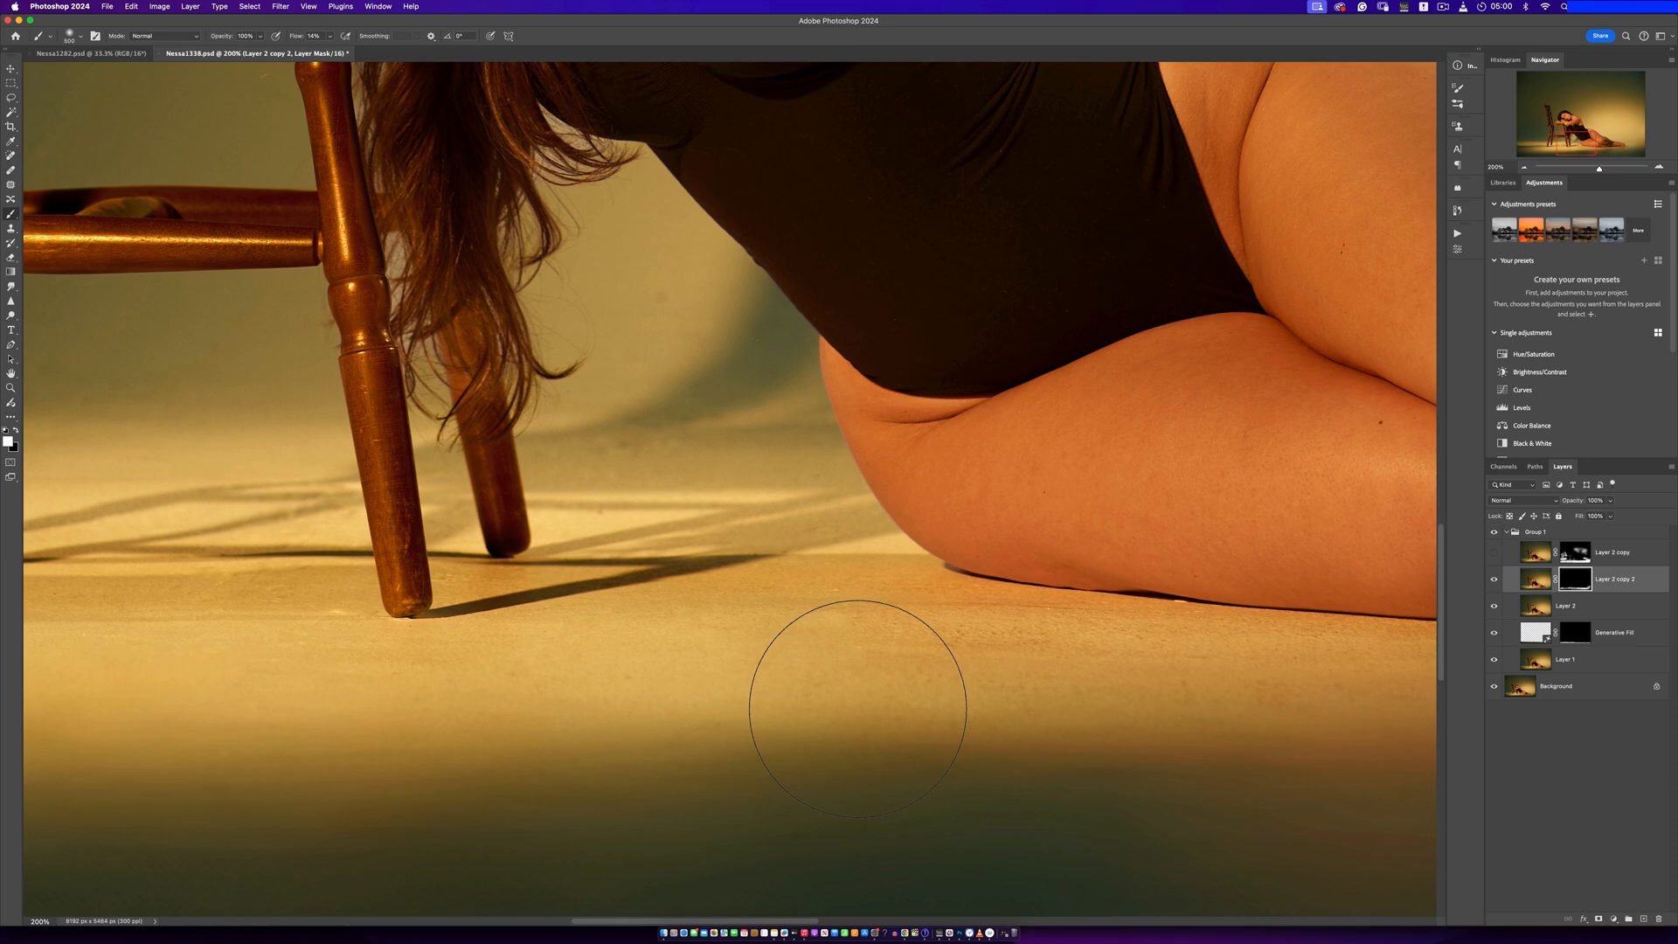
pyautogui.press('[')
pyautogui.press('[')
pyautogui.press('[')
pyautogui.press('[')
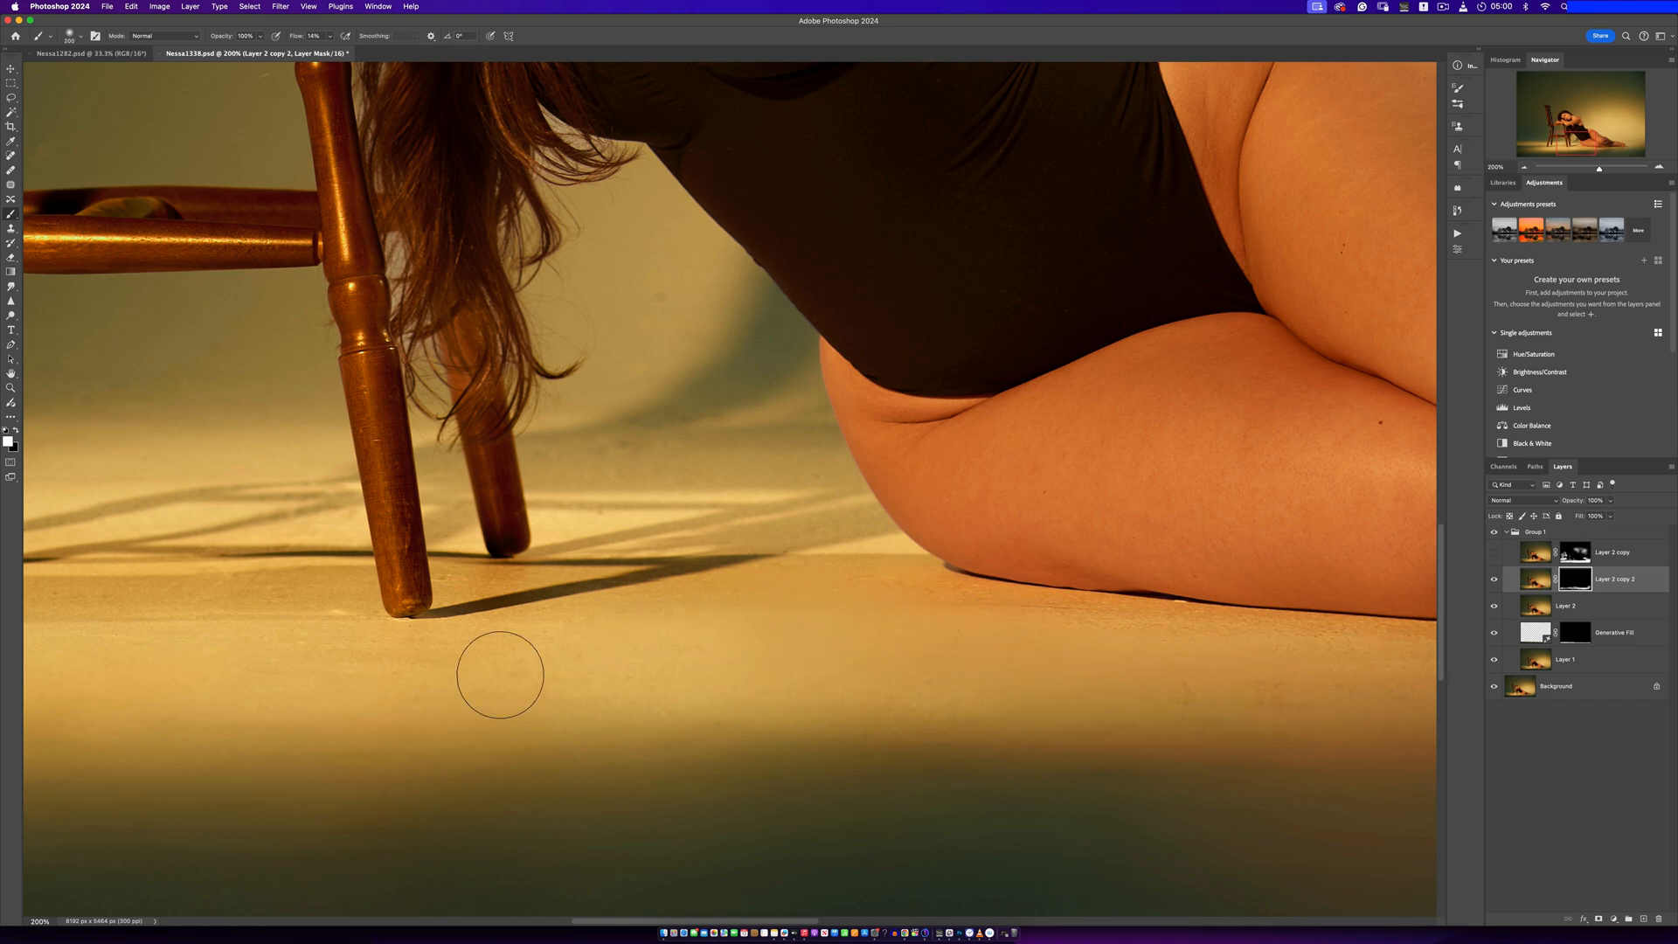
pyautogui.moveTo(488, 704); pyautogui.dragTo(961, 724)
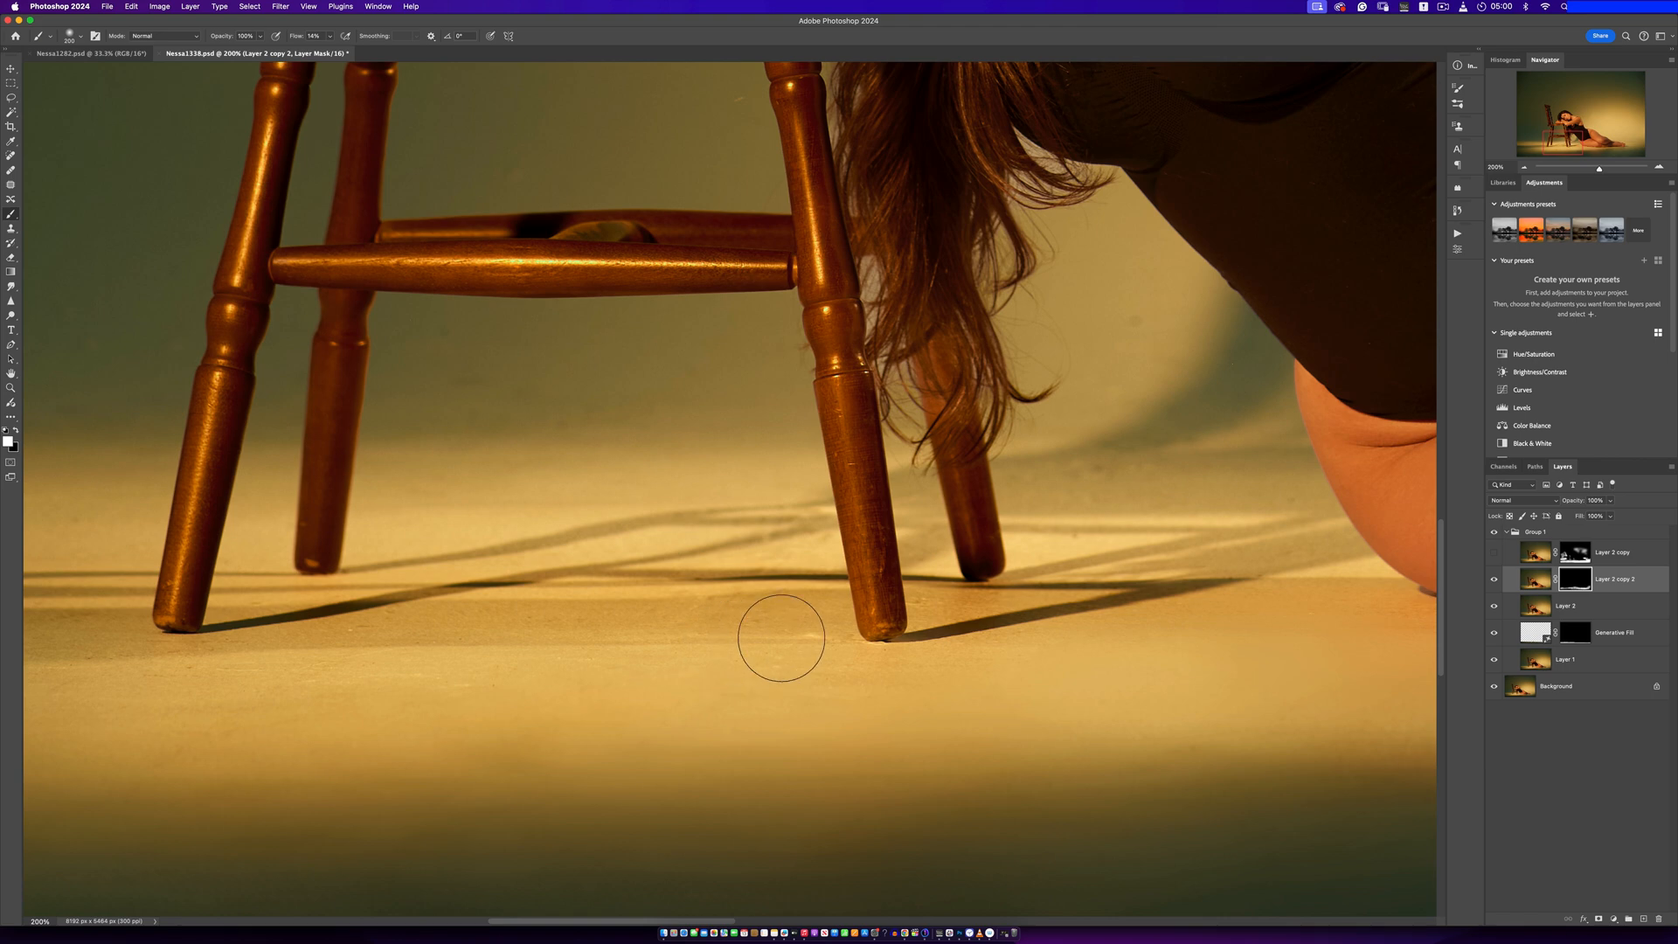
# Paint white on Layer 2 copy 2's mask over the floor from the chair's front legs to the image's left edge
pyautogui.moveTo(358, 706); pyautogui.dragTo(615, 681)
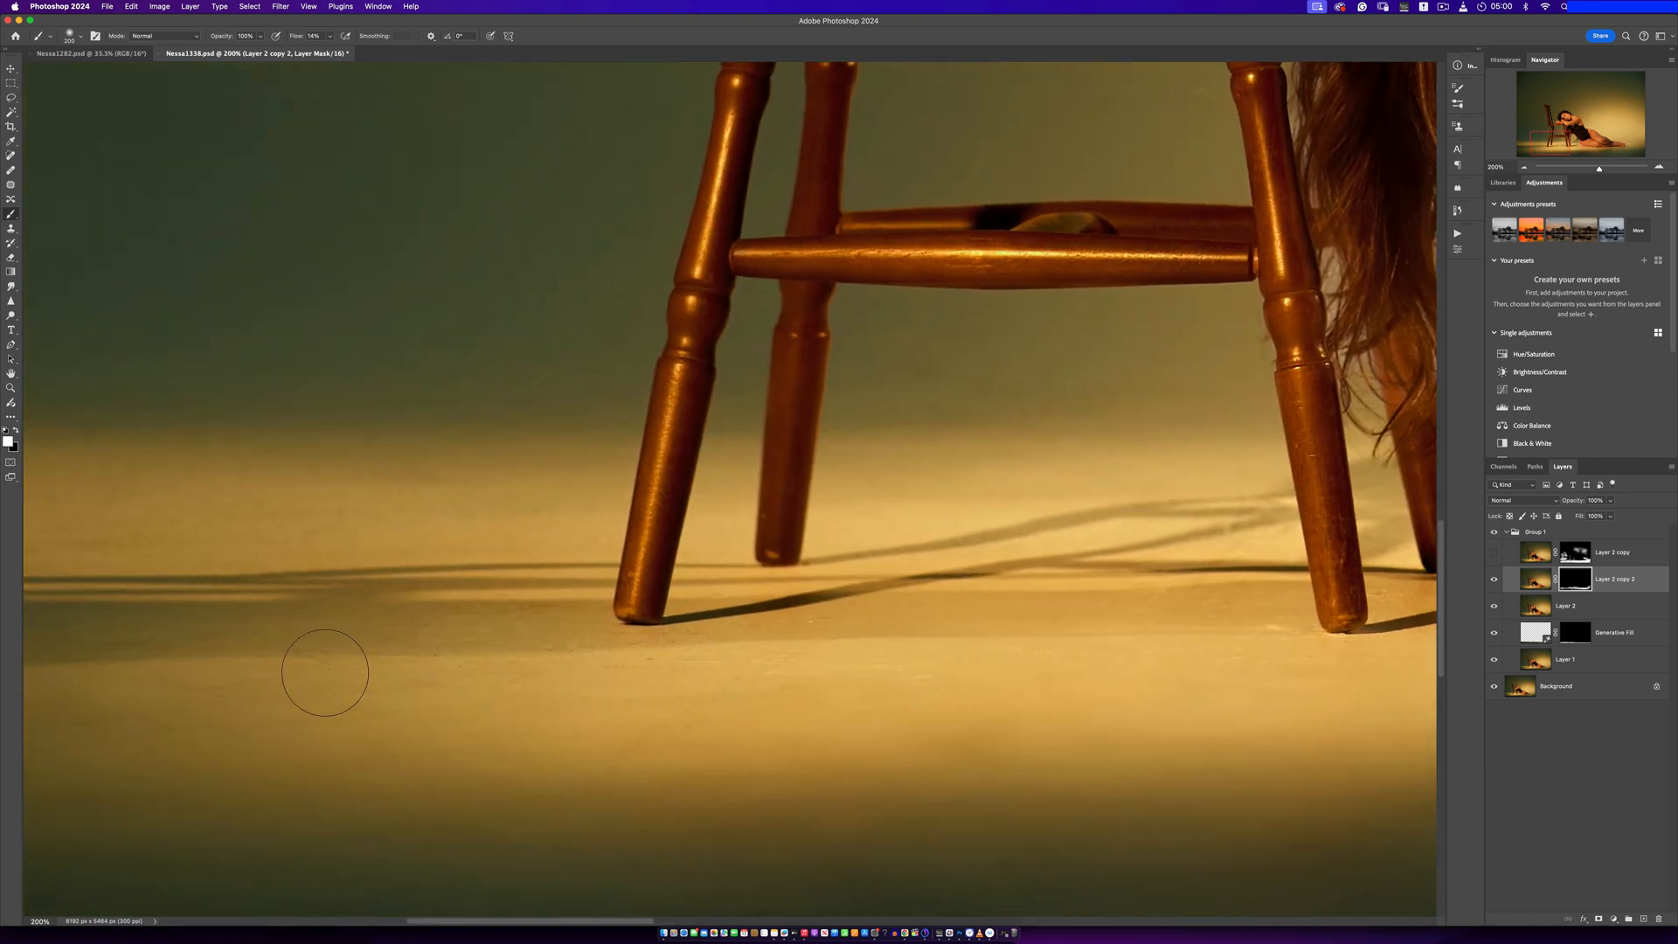
pyautogui.moveTo(405, 727); pyautogui.dragTo(994, 716)
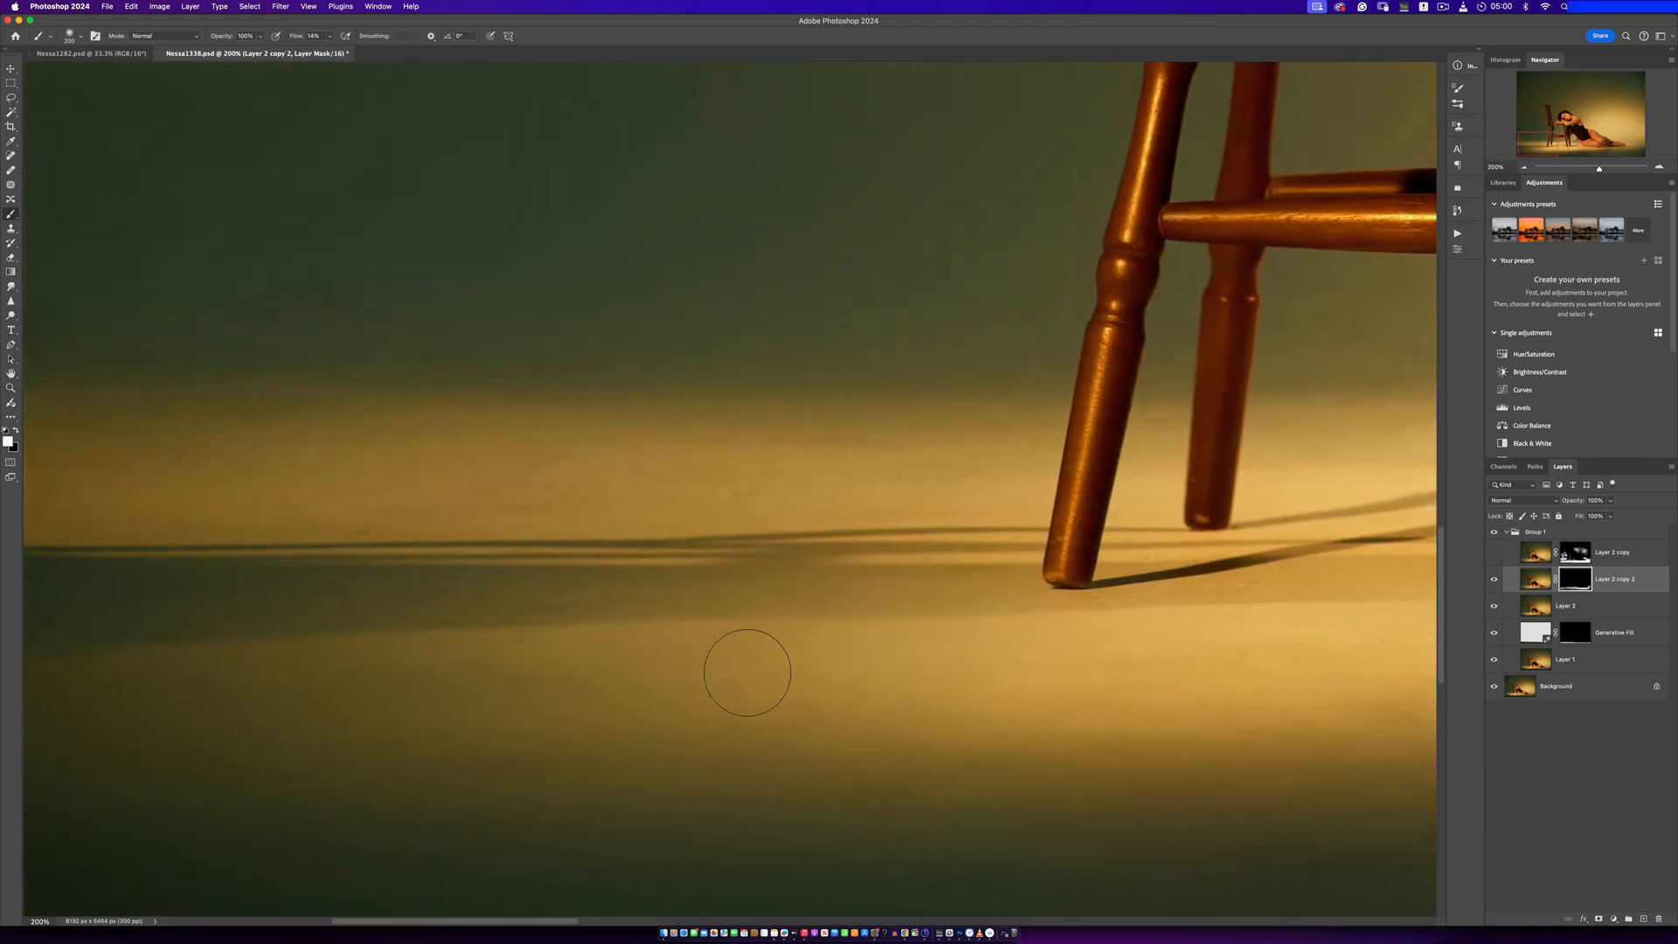
pyautogui.moveTo(491, 696); pyautogui.dragTo(840, 671)
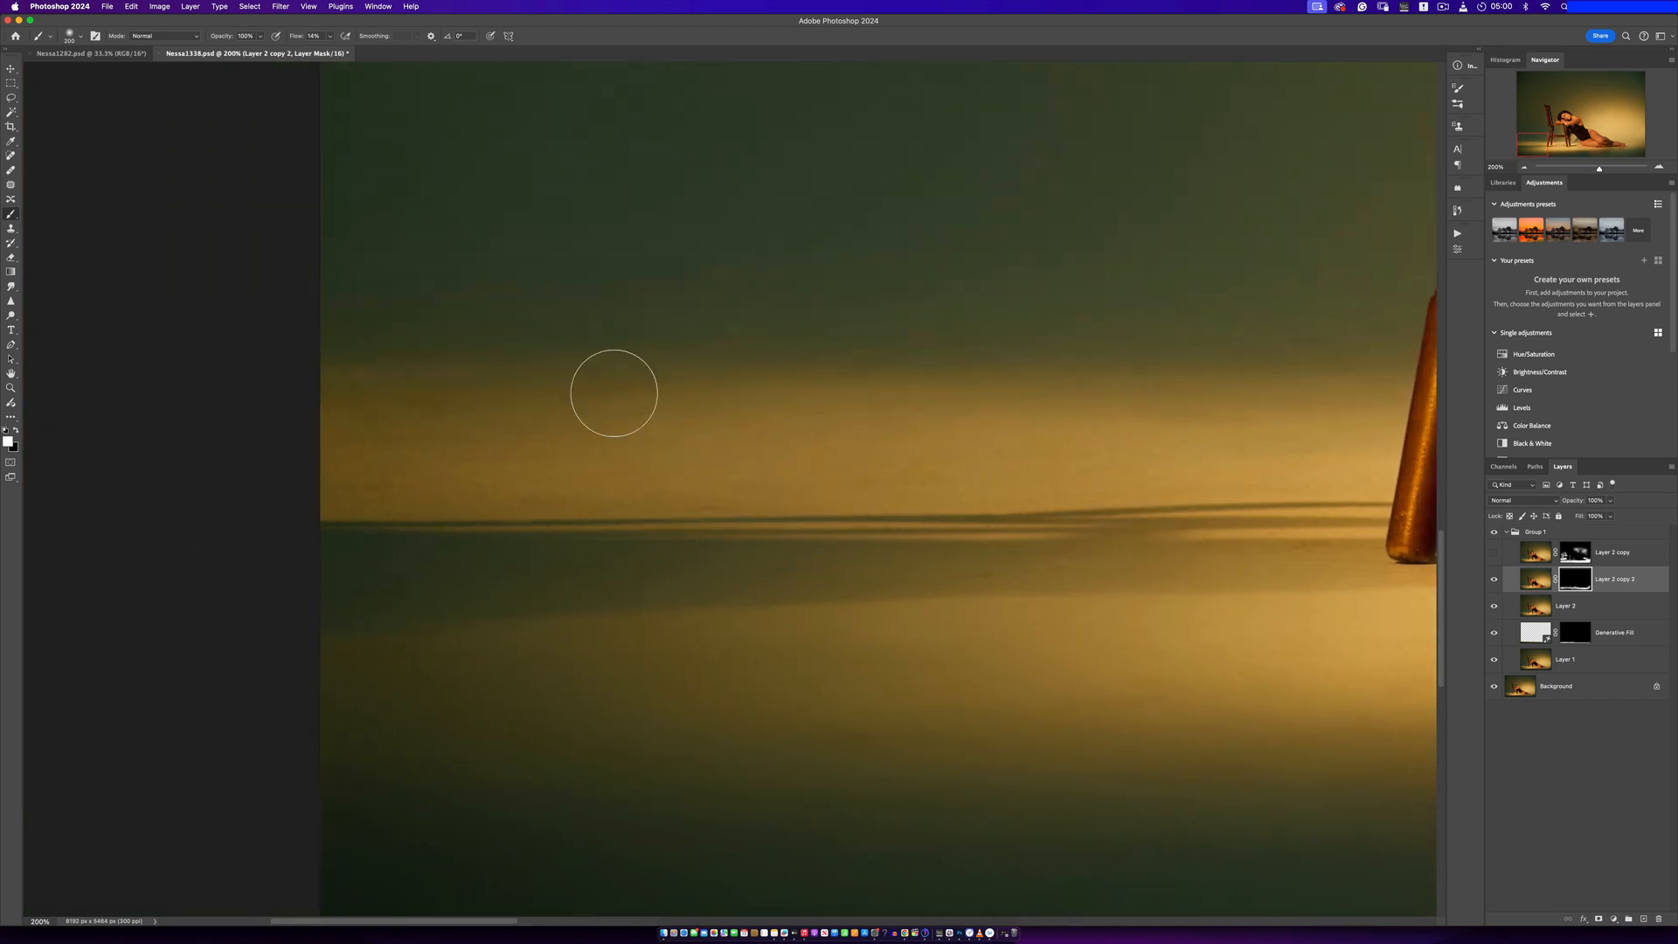
pyautogui.moveTo(842, 476); pyautogui.dragTo(574, 610)
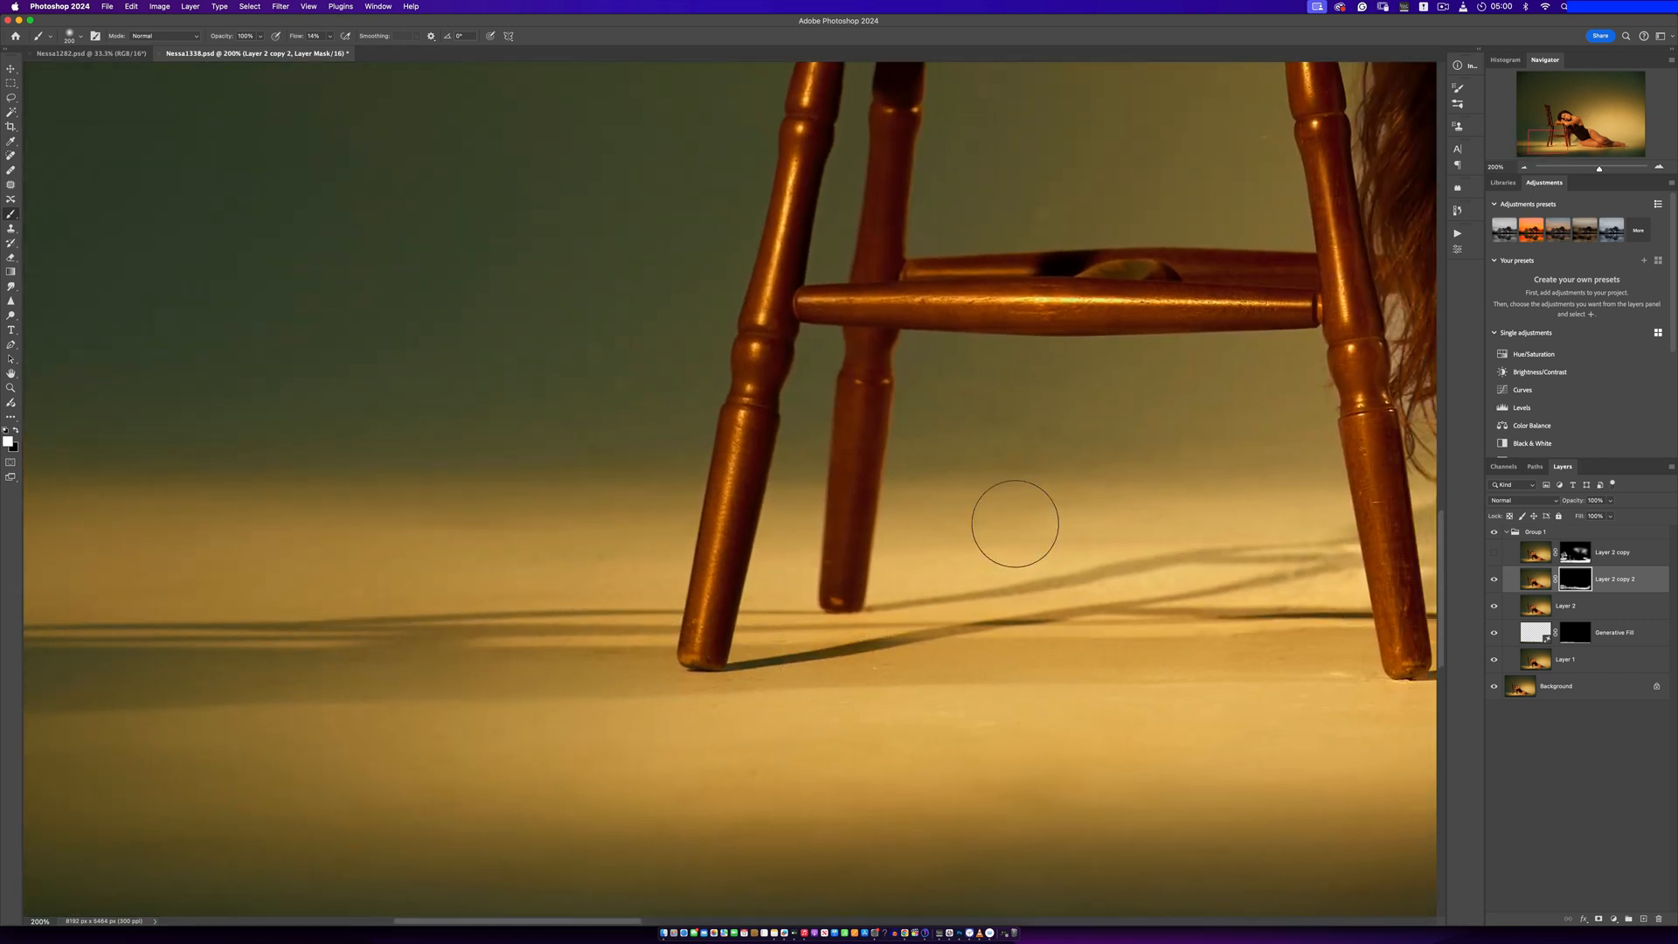
# Paint Layer 2 copy 2's mask with a smaller brush over the floor between the chair legs, around the cast shadows
pyautogui.moveTo(1051, 677); pyautogui.dragTo(929, 707)
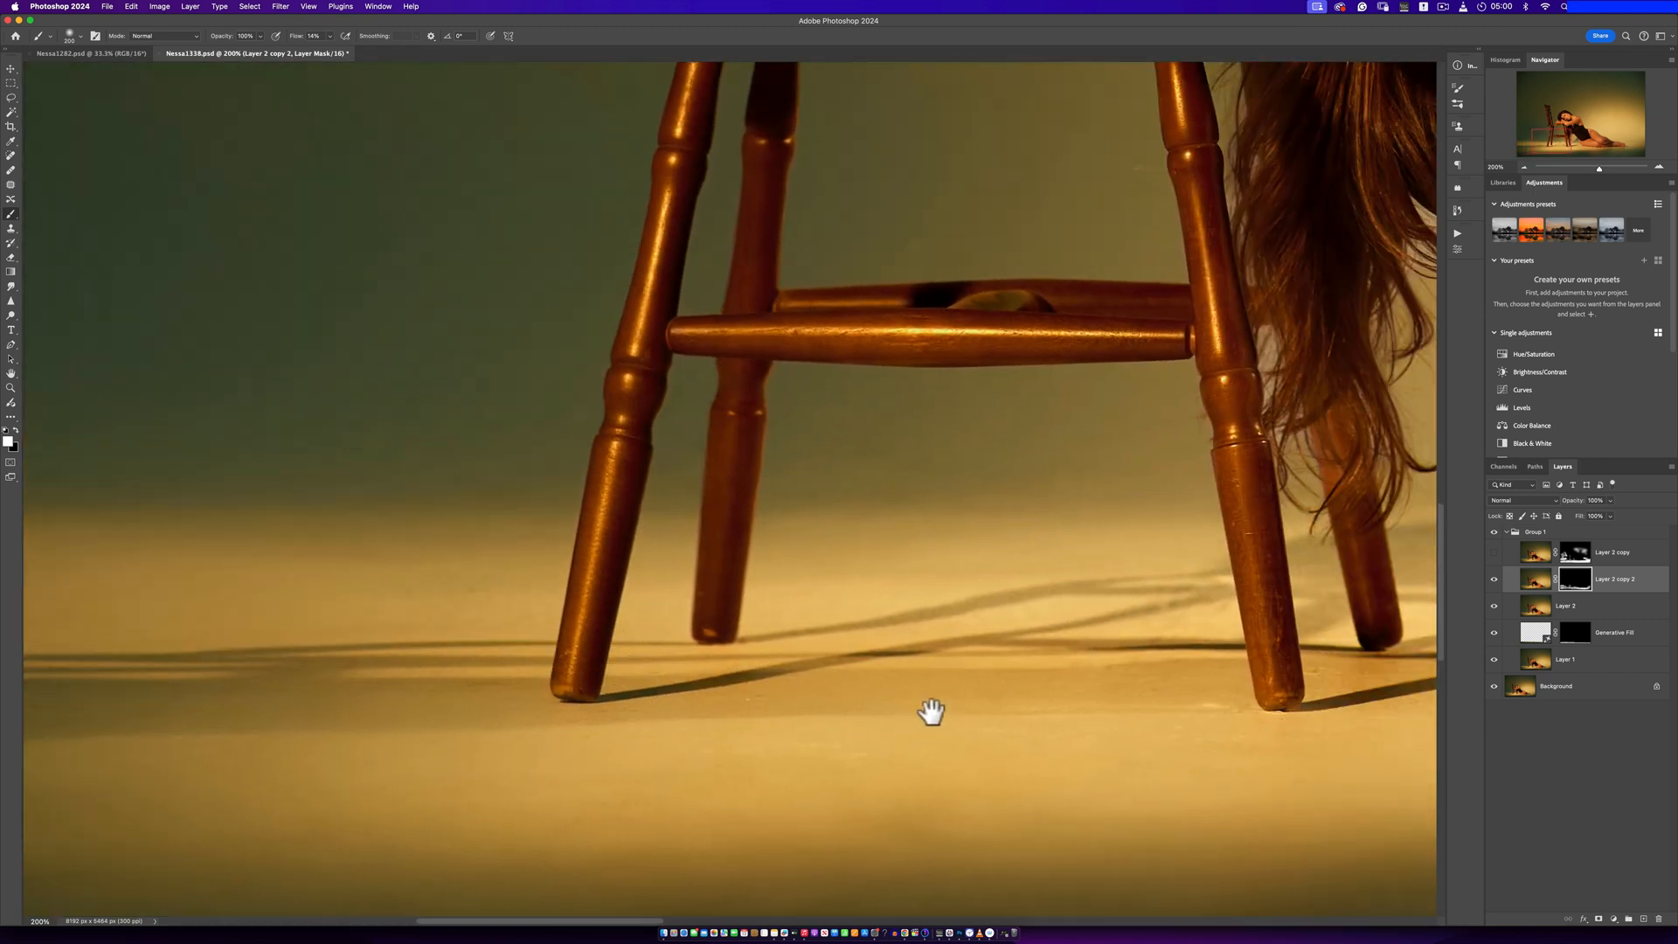
pyautogui.press('[')
pyautogui.press('[')
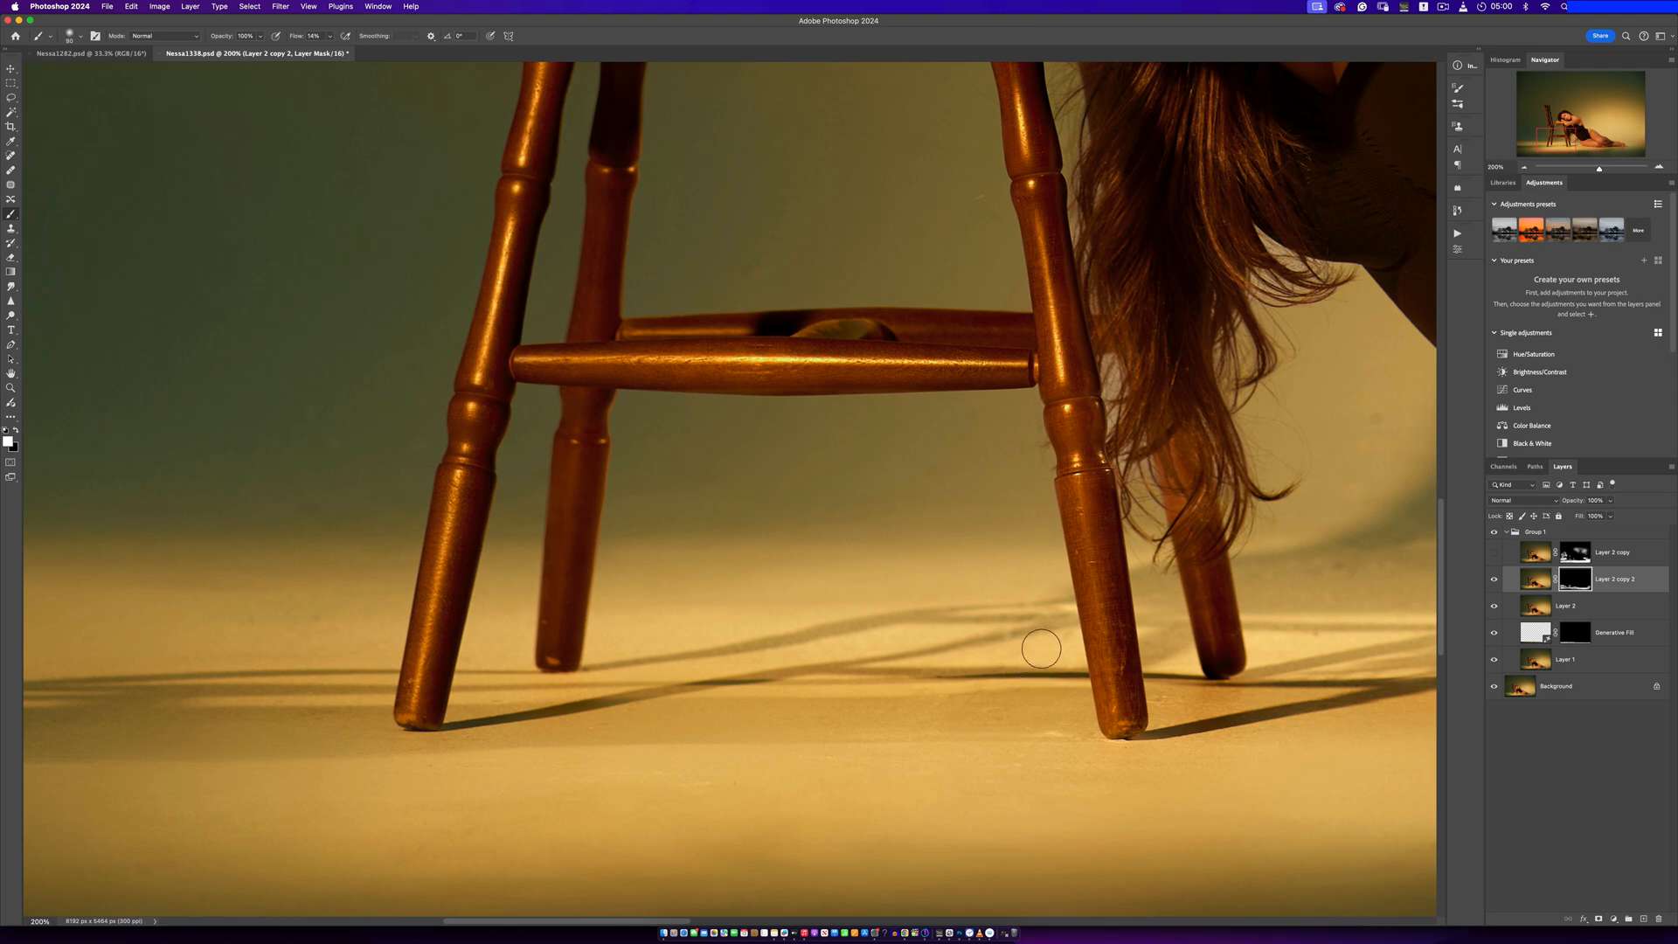
pyautogui.press('[')
pyautogui.press('[')
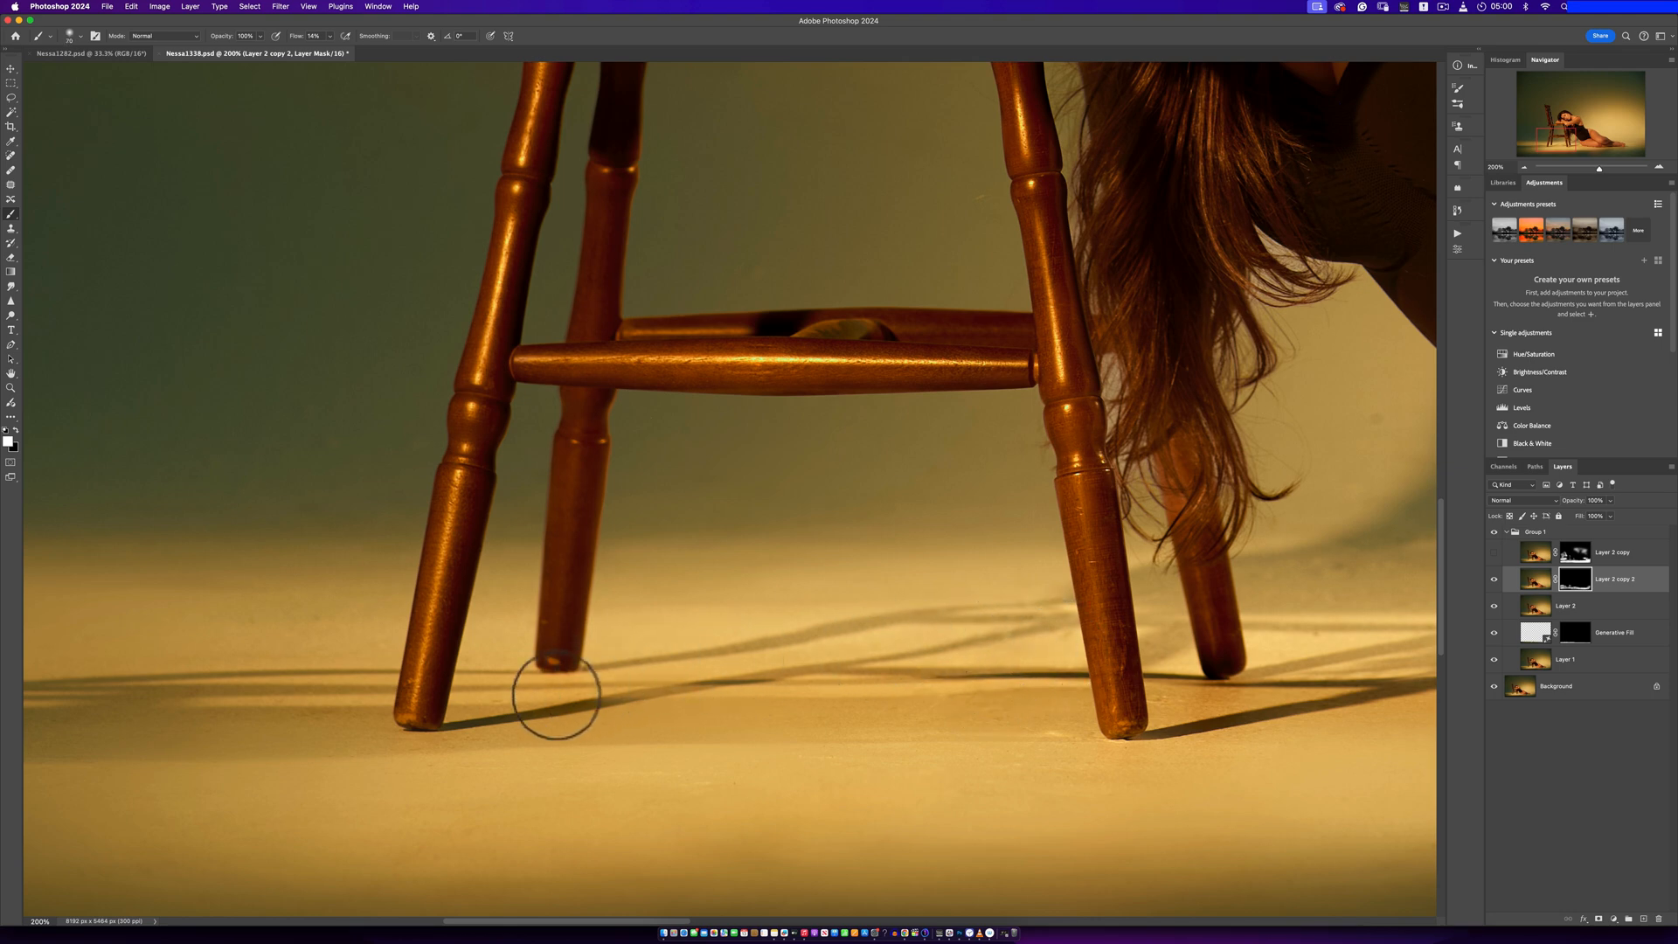
pyautogui.press('[')
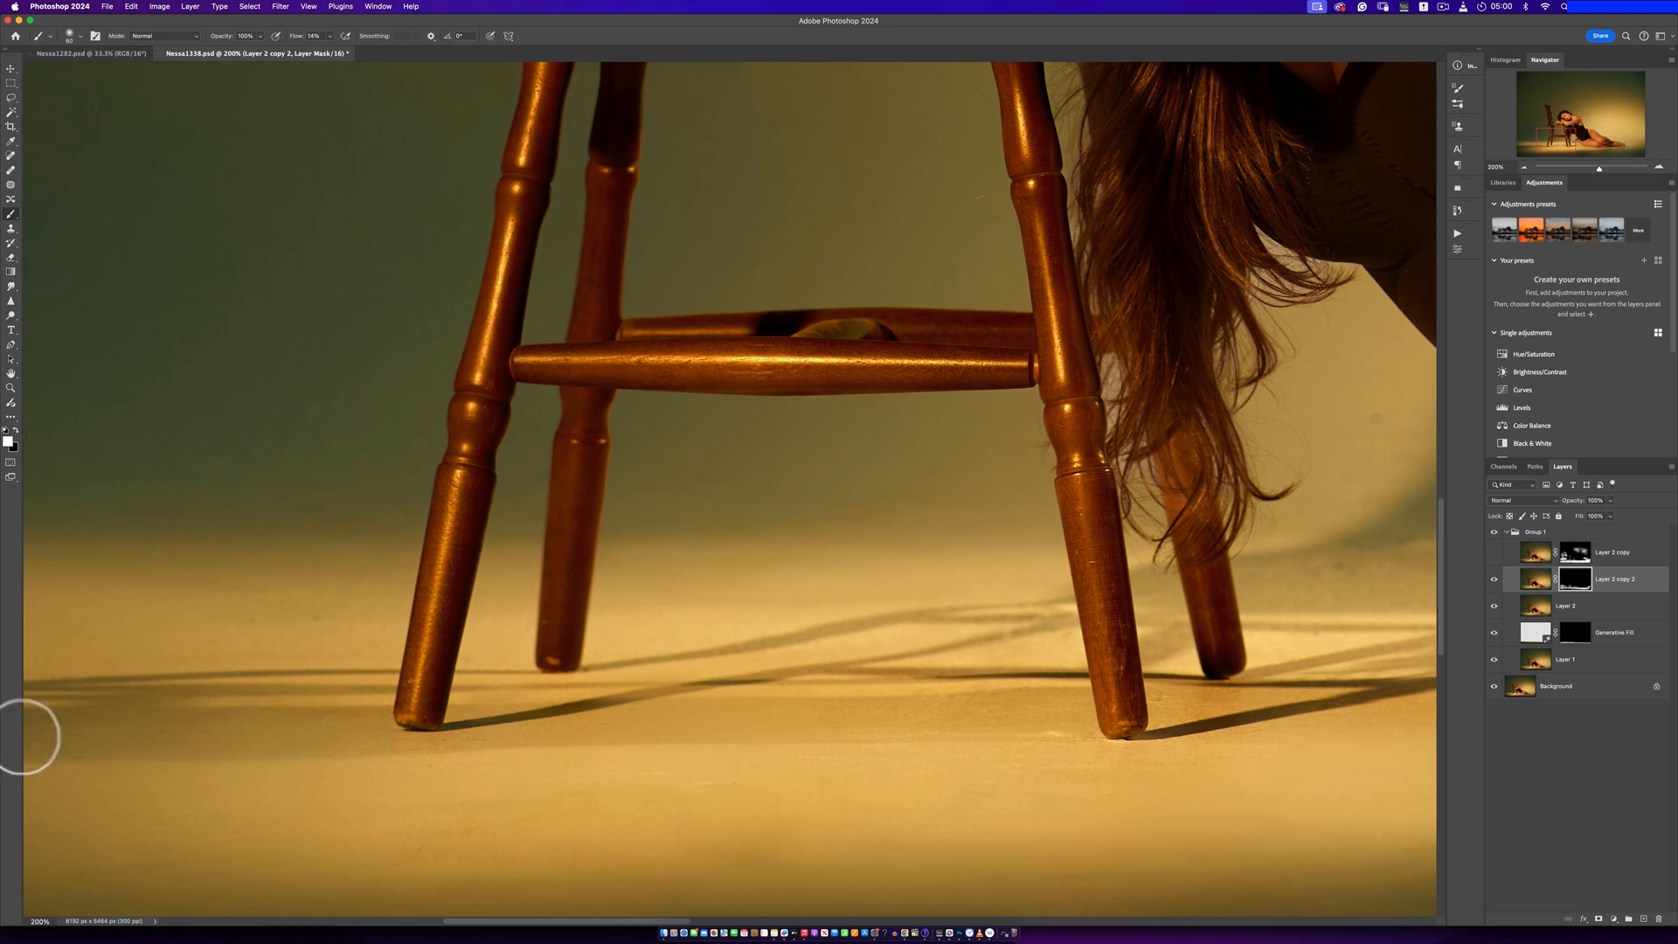
pyautogui.moveTo(749, 666); pyautogui.dragTo(356, 667)
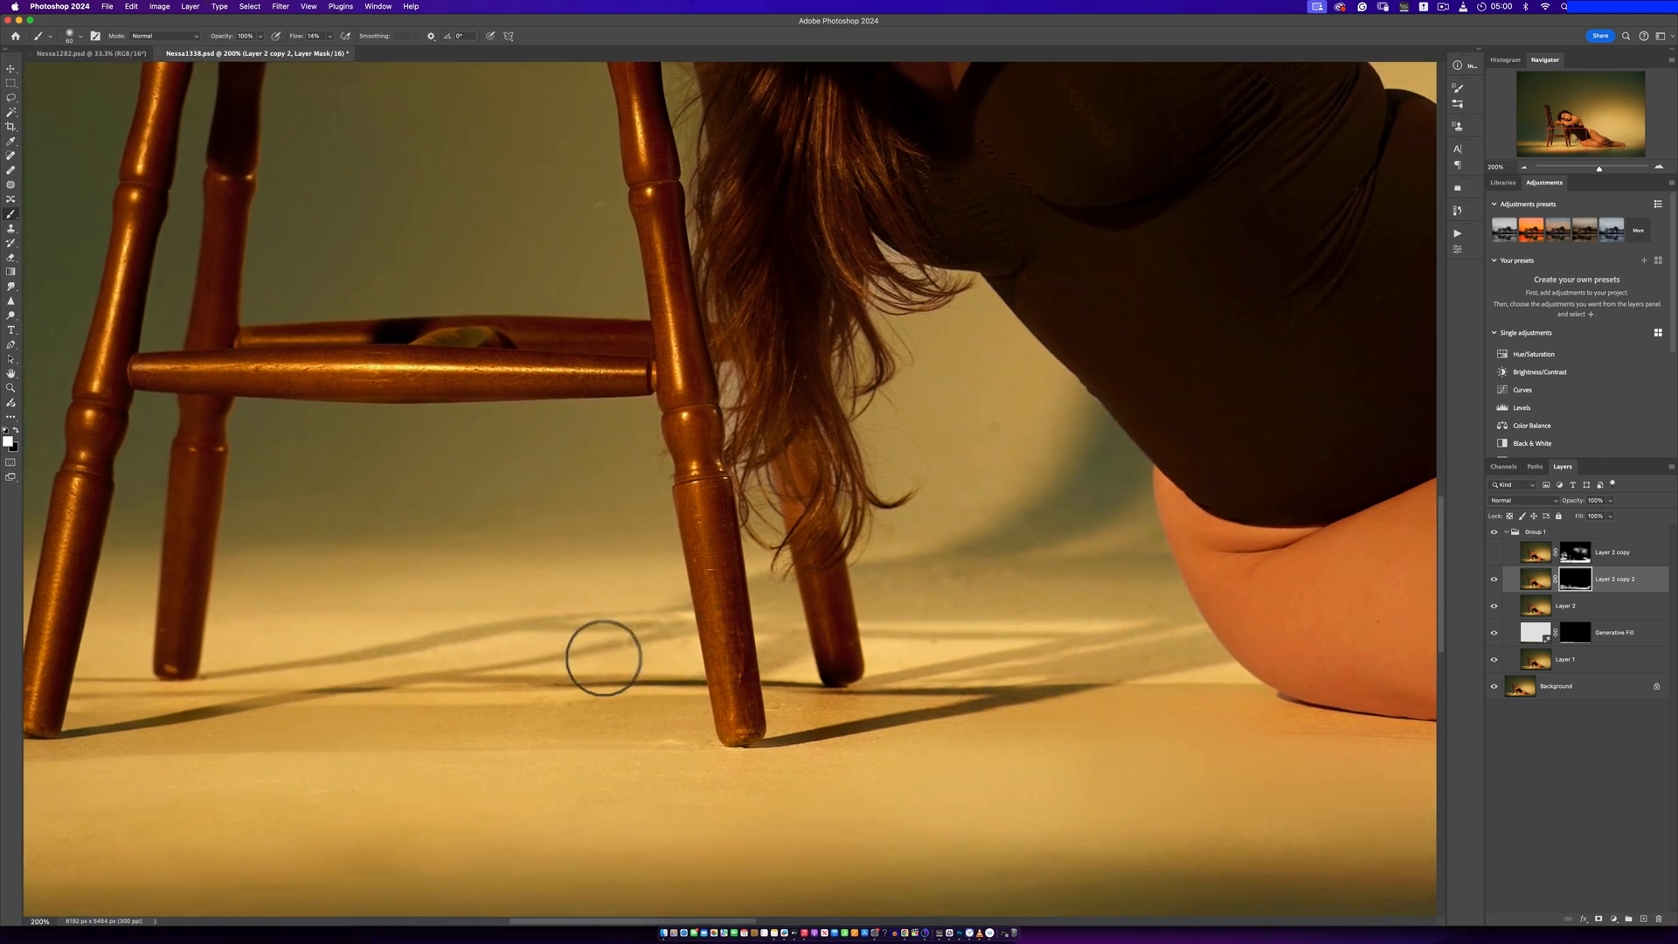
# Use a finer brush on Layer 2 copy 2's mask to smooth the narrow floor areas between the chair's shadow lines
pyautogui.press('[')
pyautogui.press('[')
pyautogui.press('[')
pyautogui.press('[')
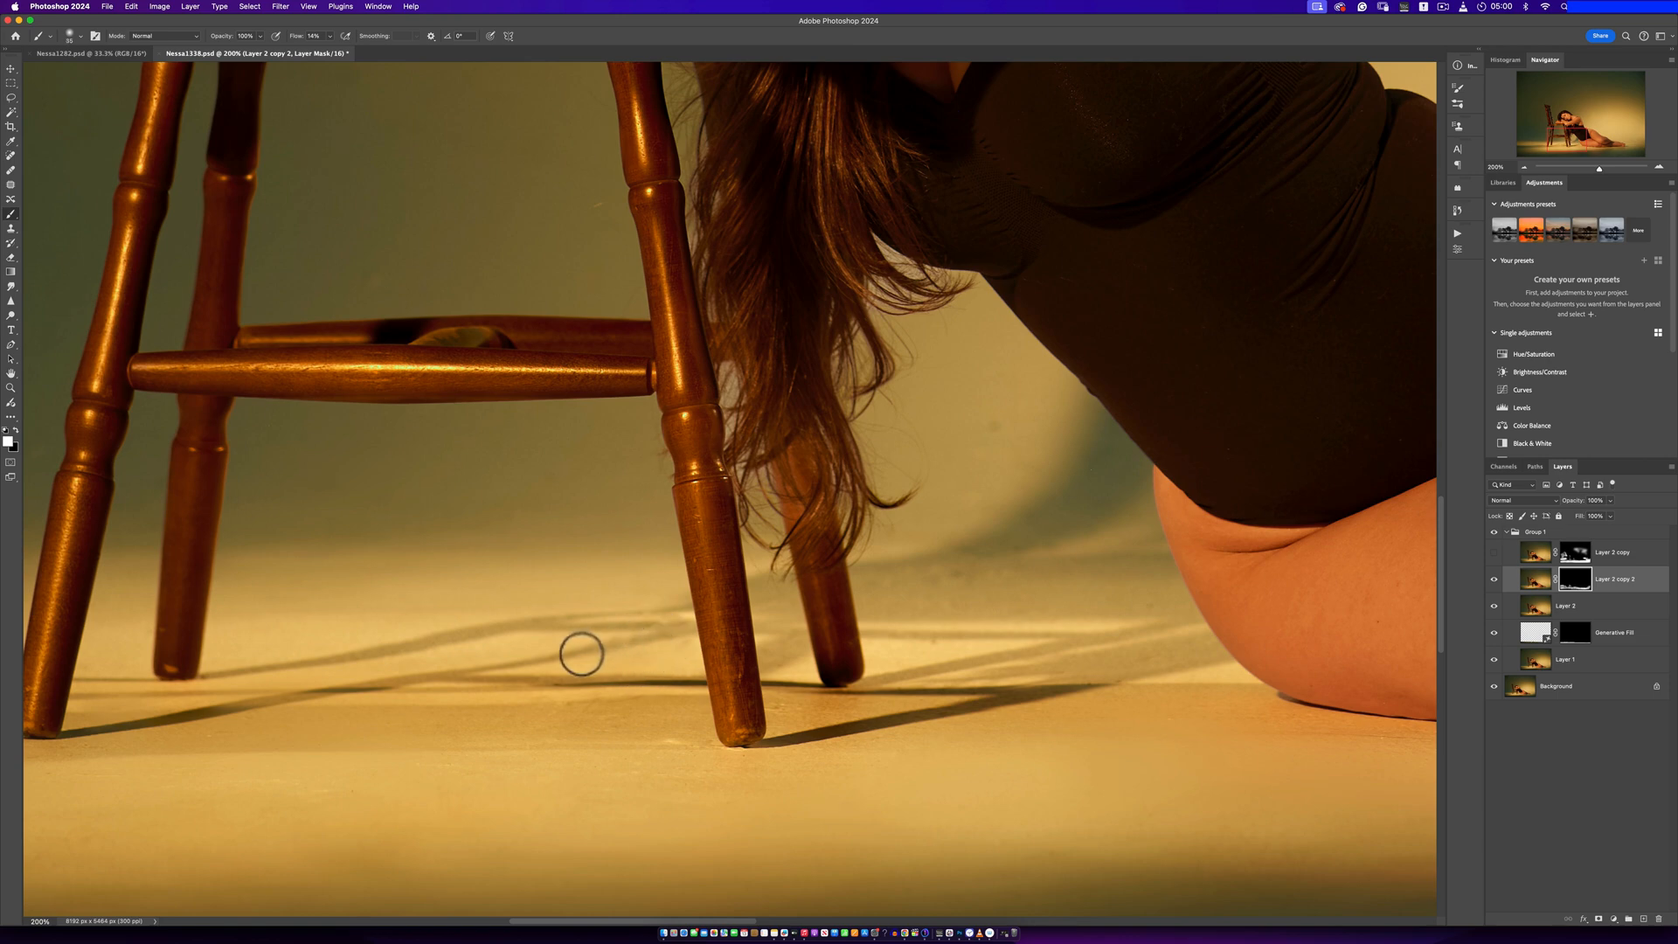
pyautogui.press(']')
pyautogui.press(']')
pyautogui.press(']')
pyautogui.press(']')
pyautogui.press(']')
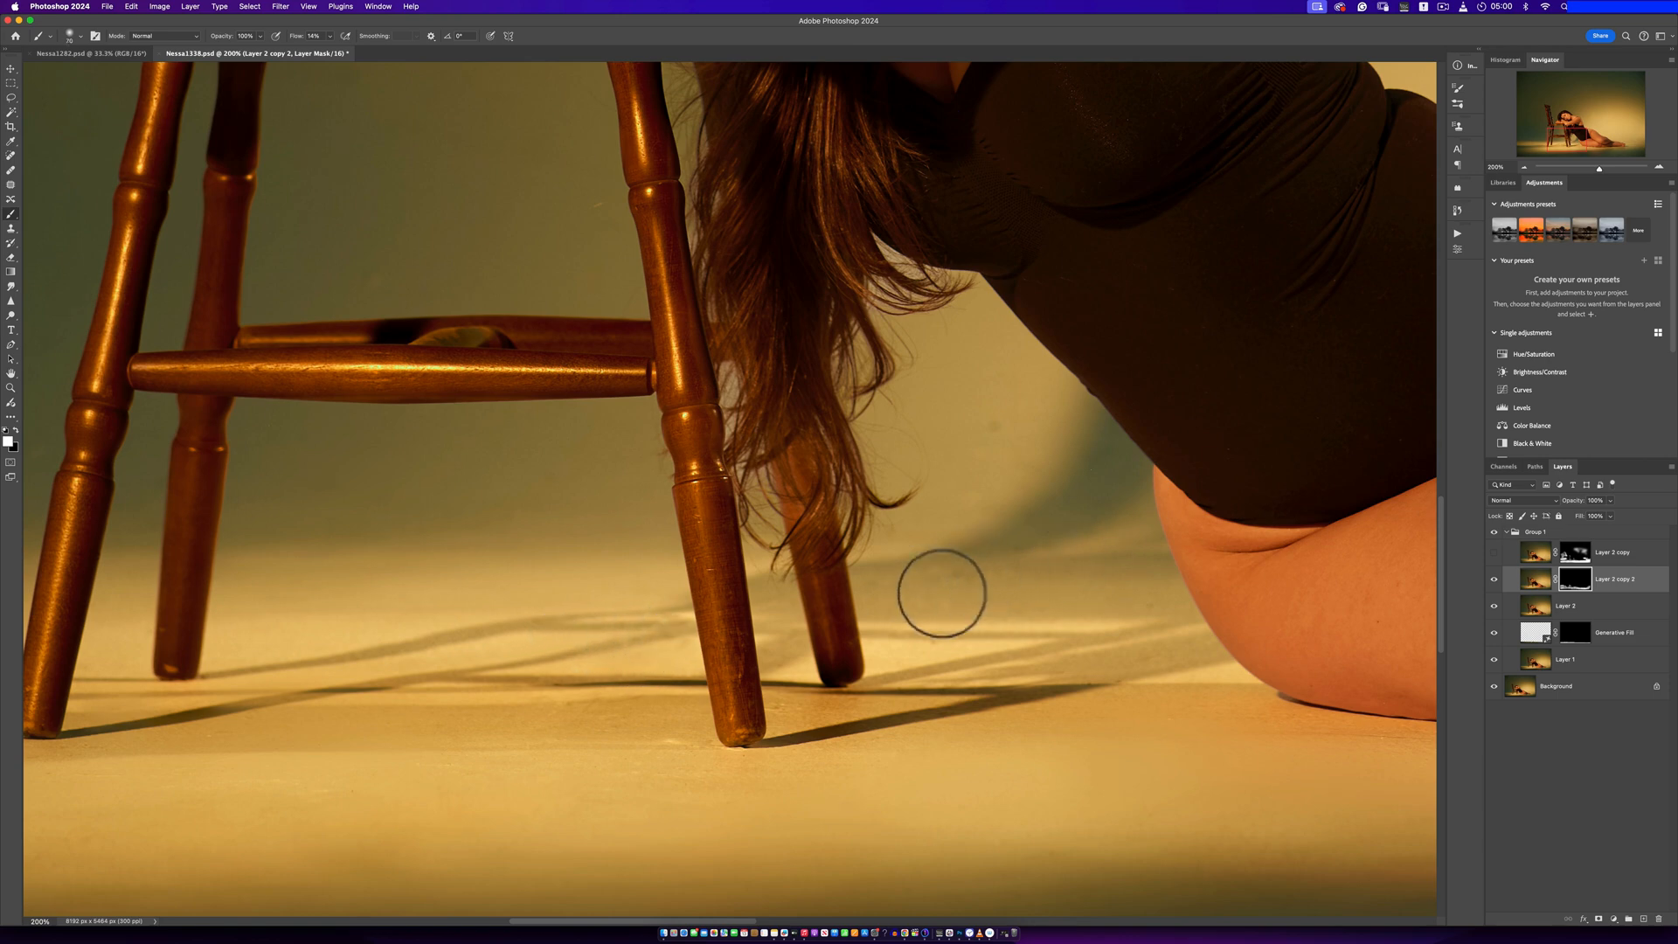
# Paint Layer 2 copy 2's mask with a larger brush over the floor between chair and body and below the shadows
pyautogui.press(']')
pyautogui.press(']')
pyautogui.press(']')
pyautogui.press(']')
pyautogui.press(']')
pyautogui.press(']')
pyautogui.press(']')
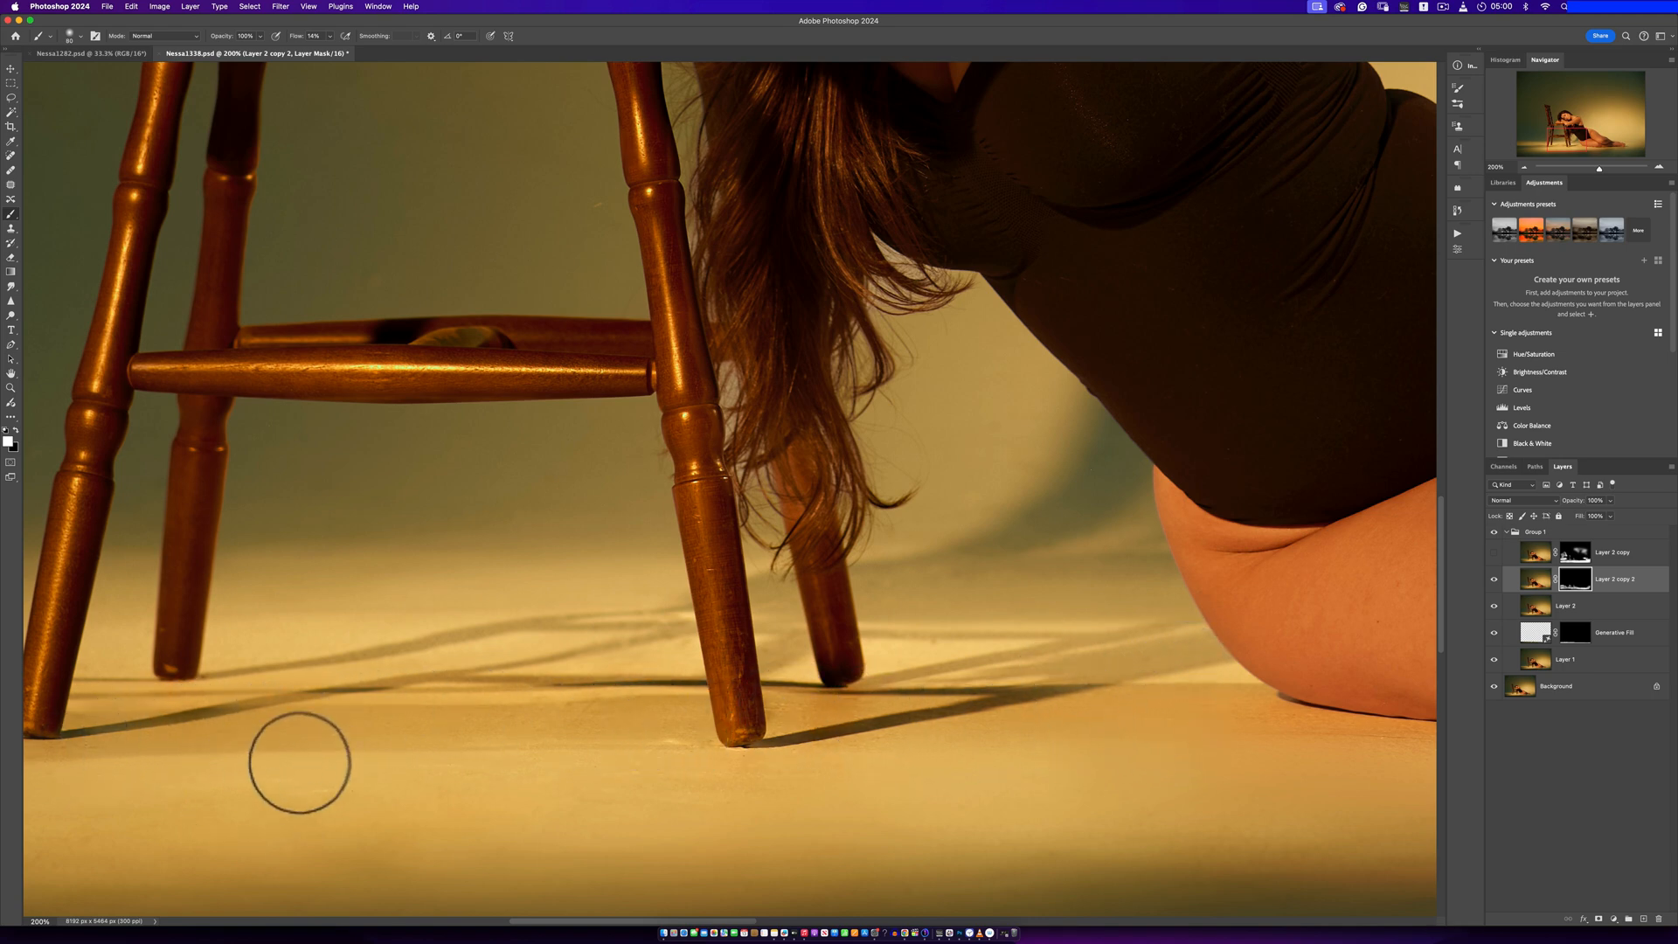
pyautogui.moveTo(300, 762); pyautogui.dragTo(667, 705)
pyautogui.moveTo(763, 734); pyautogui.dragTo(170, 668)
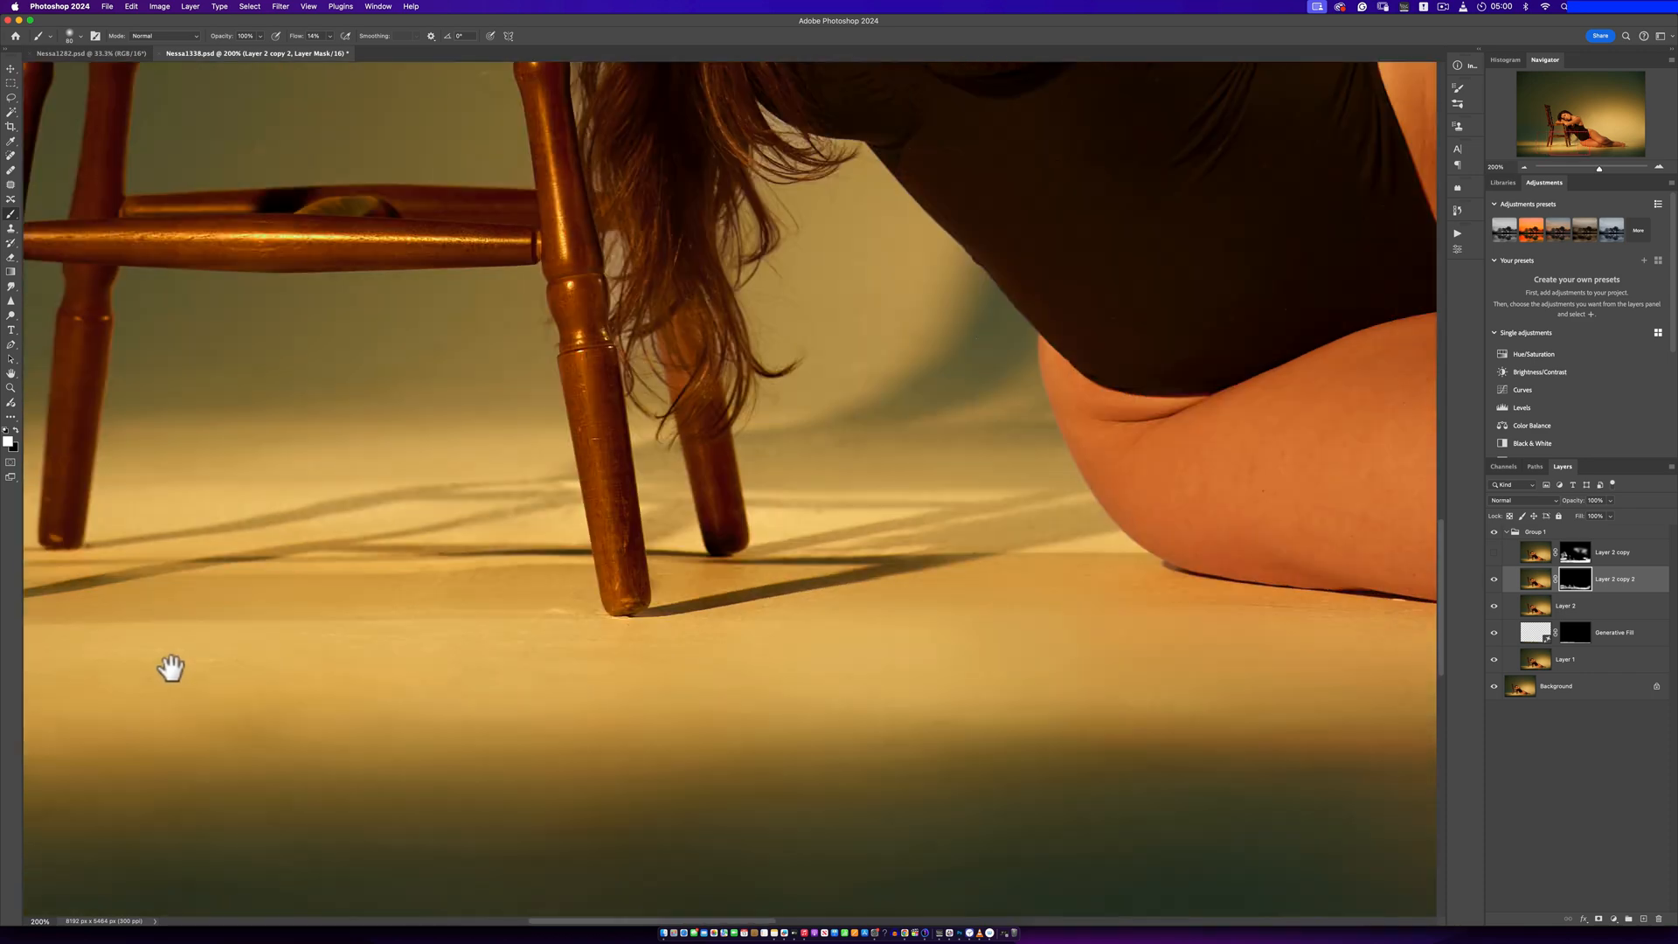
# Paint white on Layer 2 copy 2's mask along the floor in front of the model's thighs and lower legs
pyautogui.hscroll(15, 170, 667)
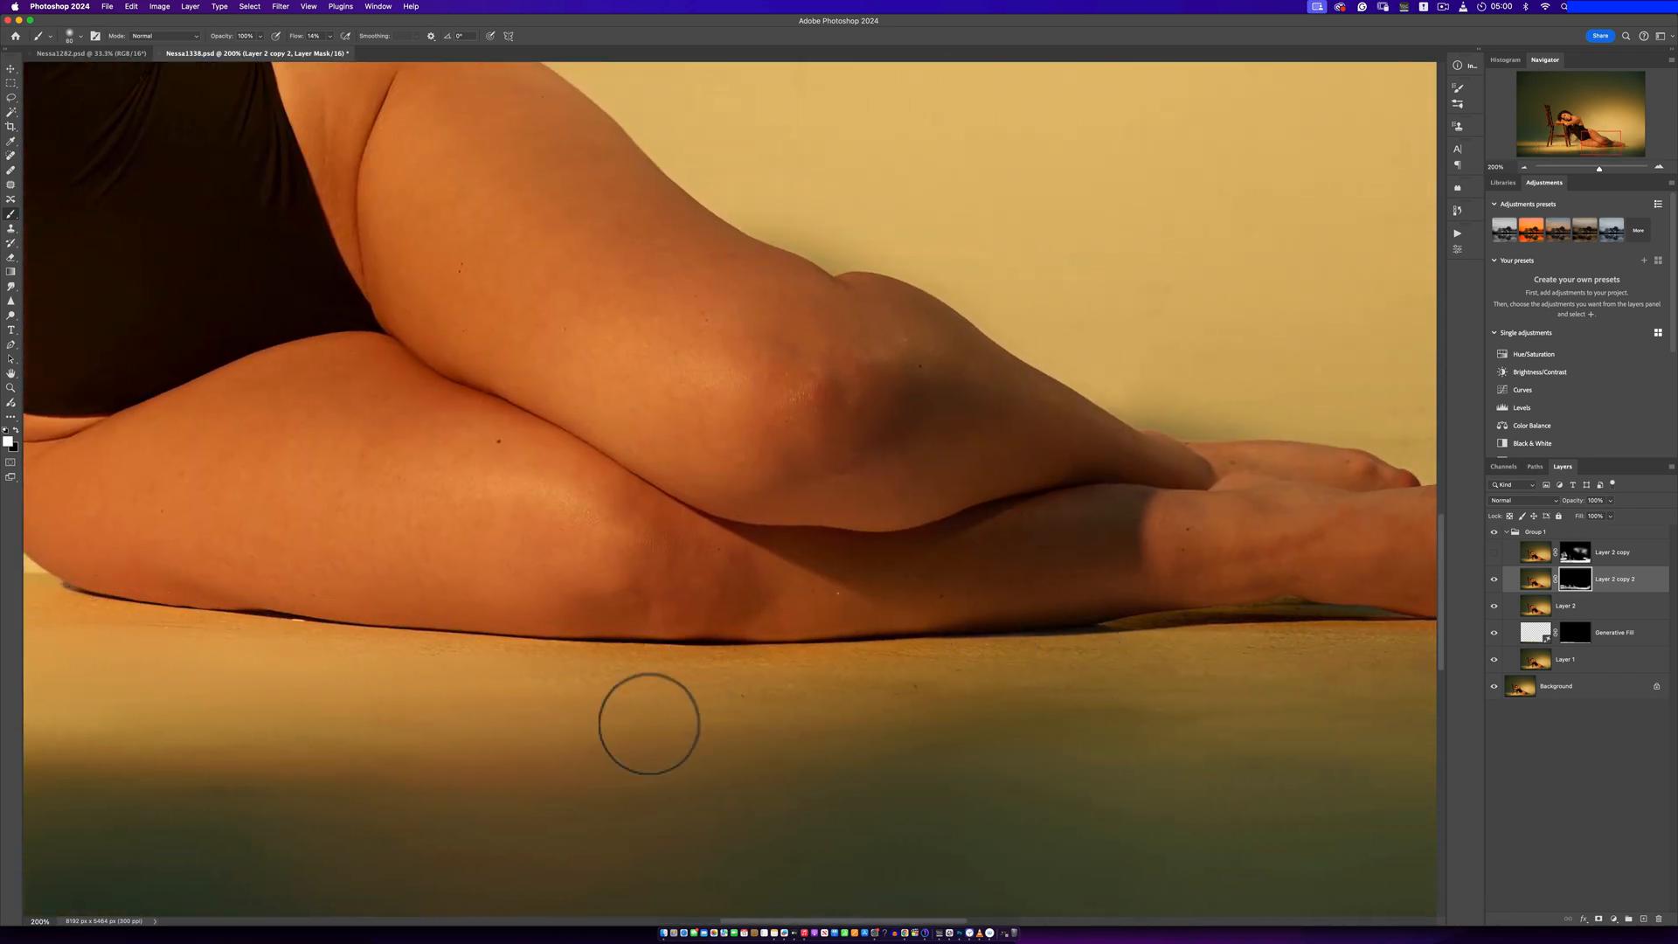
pyautogui.moveTo(981, 685); pyautogui.dragTo(562, 768)
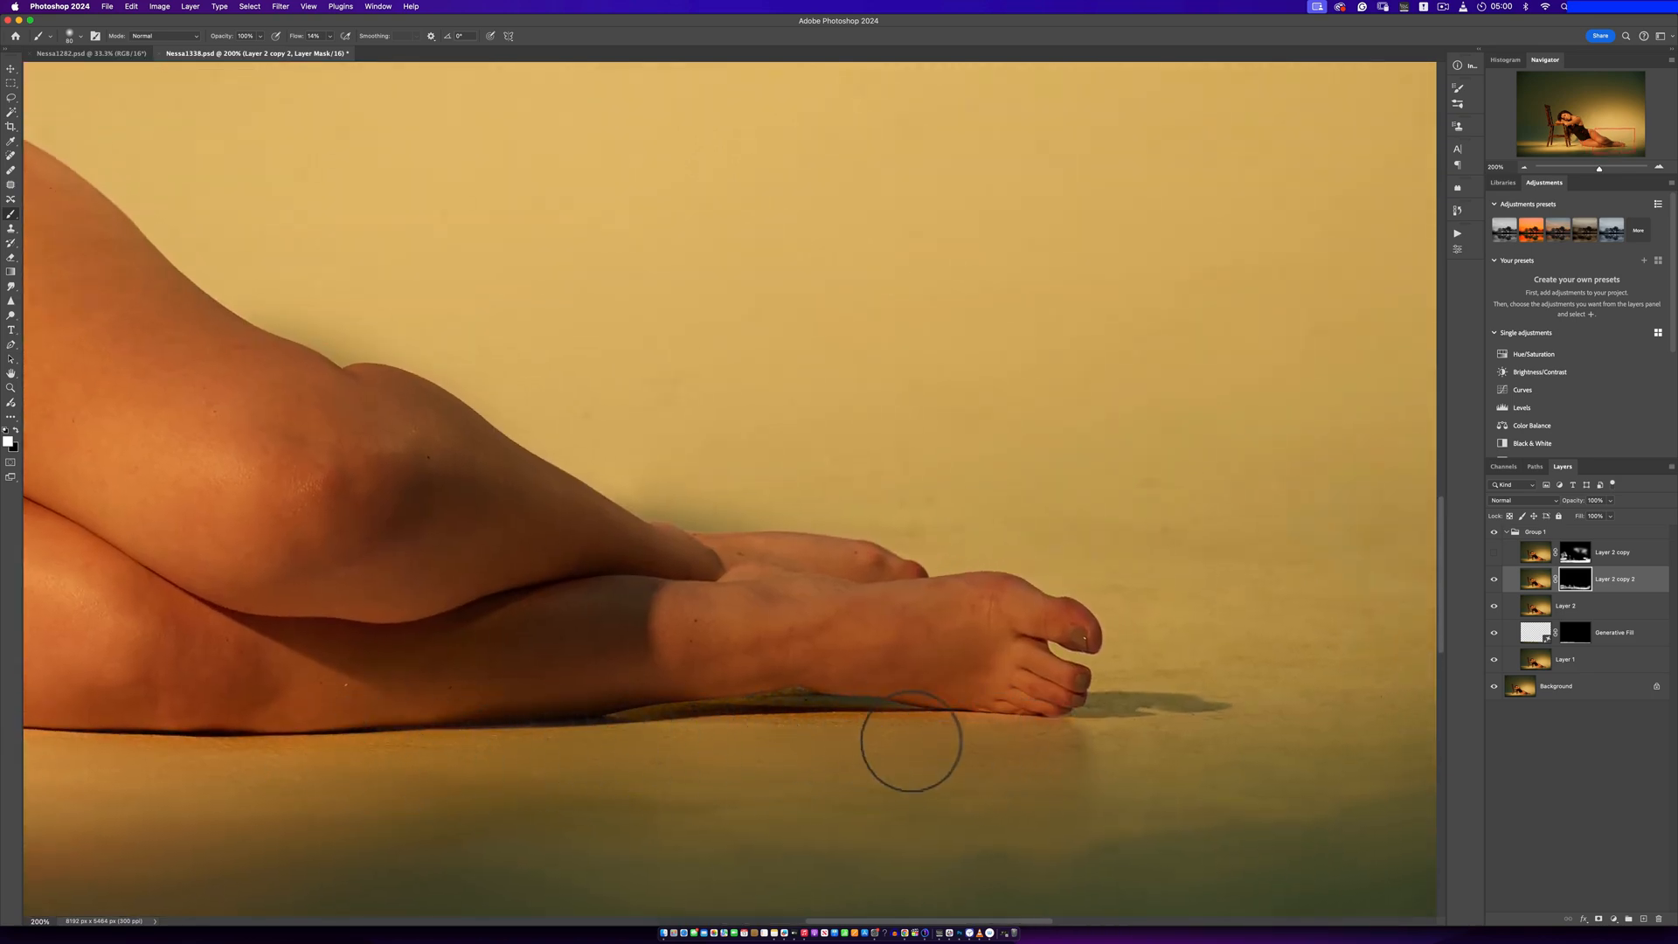
pyautogui.moveTo(1153, 745); pyautogui.dragTo(936, 779)
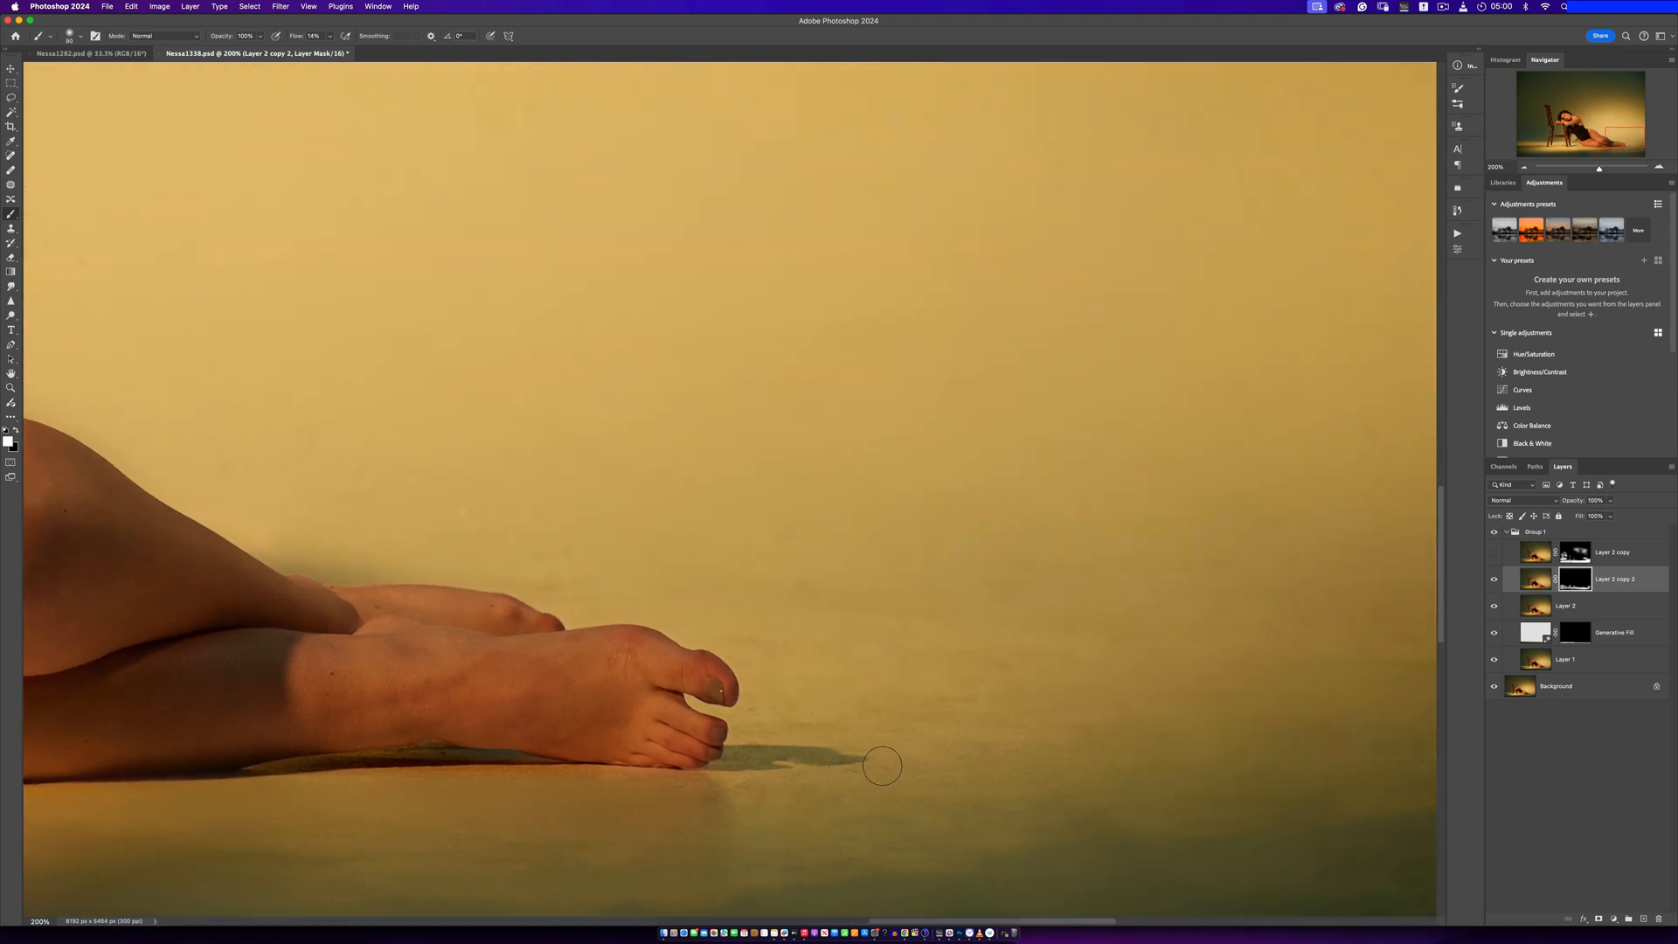
# Enlarge the brush and smooth the floor beyond the toes and the dark foreground through Layer 2 copy 2's mask
pyautogui.press(']')
pyautogui.press(']')
pyautogui.press(']')
pyautogui.press(']')
pyautogui.press(']')
pyautogui.moveTo(823, 799)
pyautogui.mouseDown()
pyautogui.moveTo(965, 663)
pyautogui.moveTo(799, 786)
pyautogui.mouseUp()
pyautogui.hscroll(5, 1074, 722)
pyautogui.scroll(-3, 1075, 723)
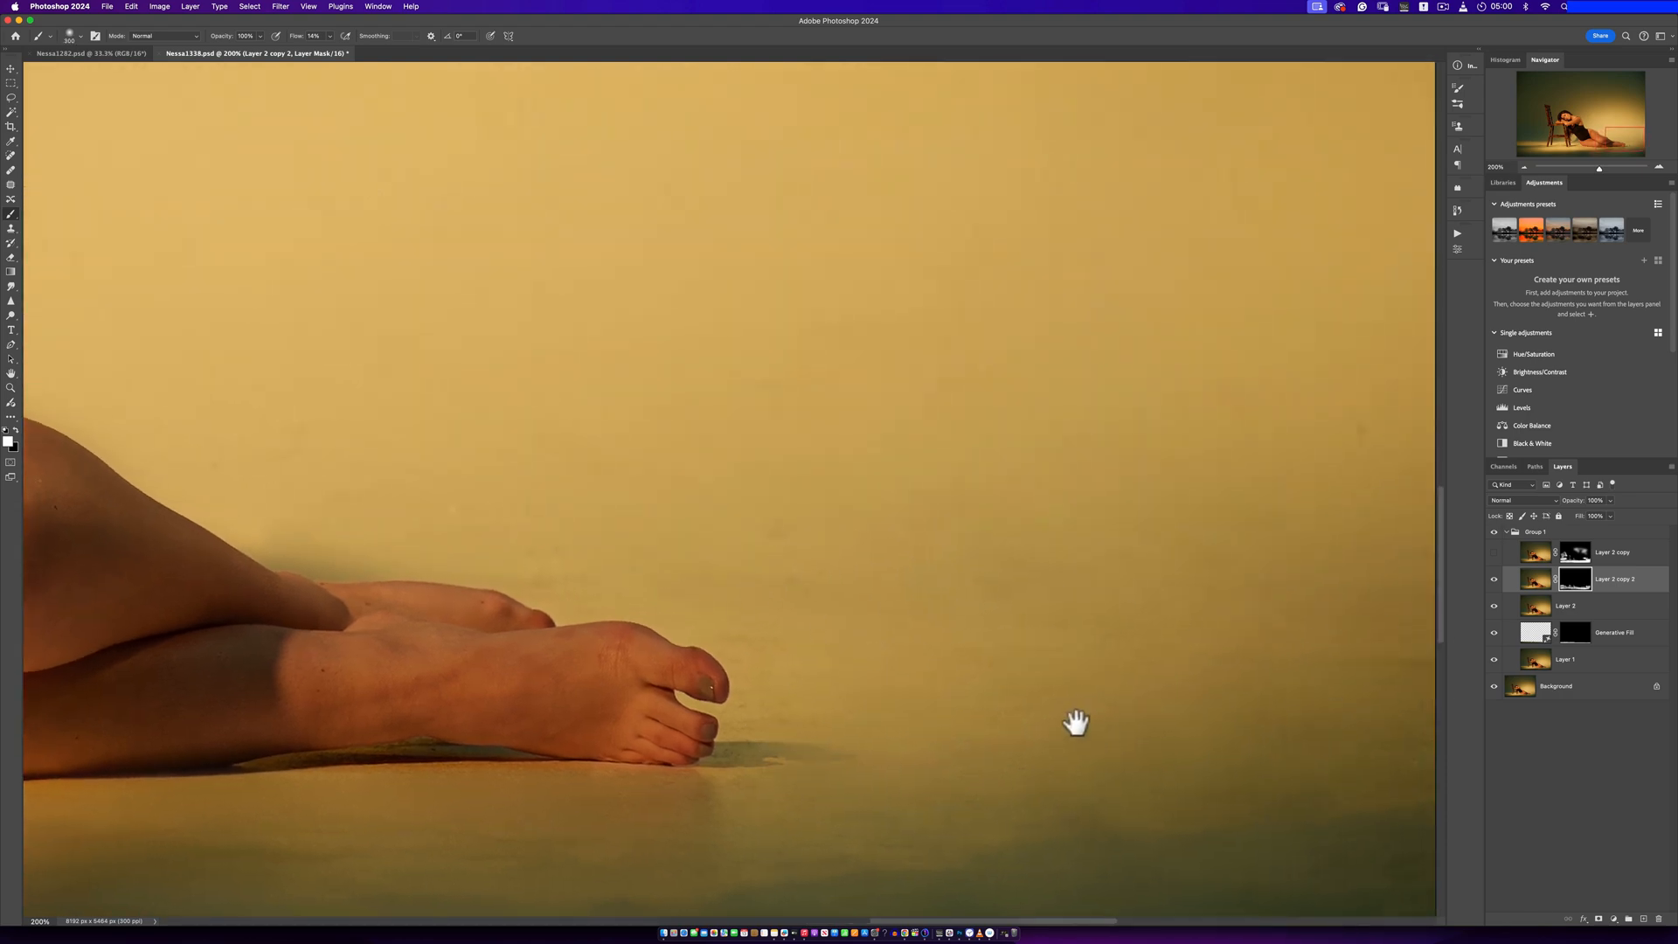
pyautogui.moveTo(742, 704); pyautogui.dragTo(1144, 585)
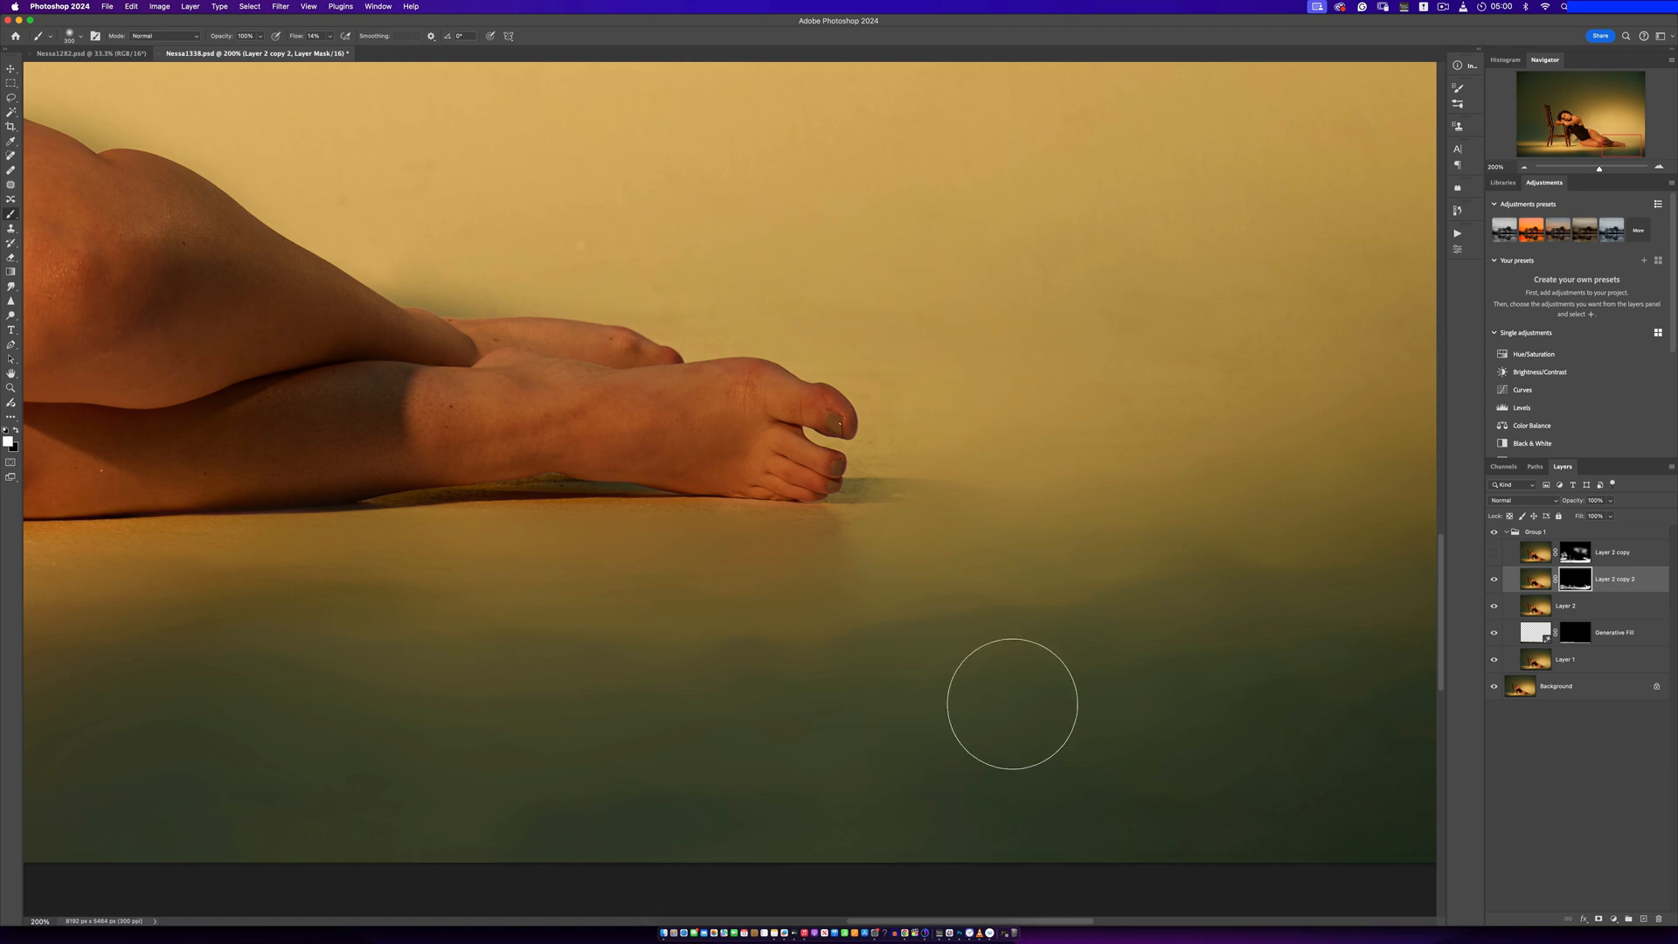
# Refine Layer 2 copy 2's mask up close along the floor directly beneath the lower leg and foot
pyautogui.press('z')
pyautogui.keyDown('alt'); pyautogui.click(874, 699); pyautogui.keyUp('alt')
pyautogui.keyDown('alt'); pyautogui.click(873, 699); pyautogui.keyUp('alt')
pyautogui.click(775, 699)
pyautogui.click(773, 695)
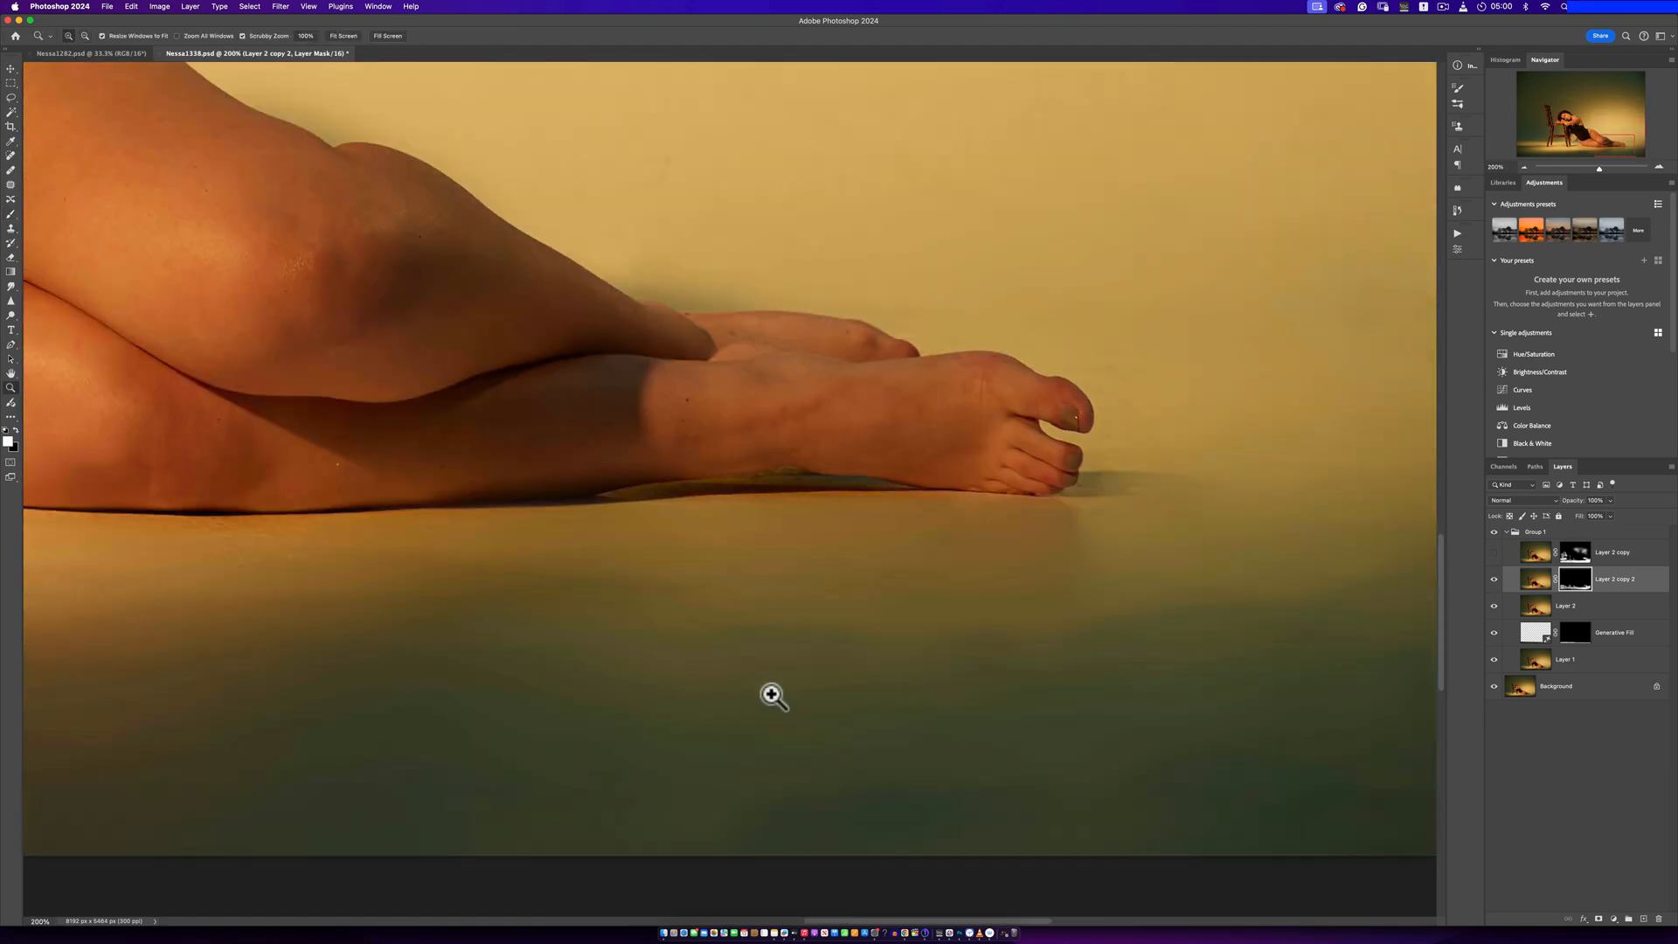
pyautogui.click(772, 693)
pyautogui.click(771, 693)
pyautogui.press('b')
pyautogui.press('[')
pyautogui.press('[')
pyautogui.press('[')
pyautogui.press('[')
pyautogui.press('[')
pyautogui.press('[')
pyautogui.press('[')
pyautogui.press('[')
pyautogui.press('[')
pyautogui.press('[')
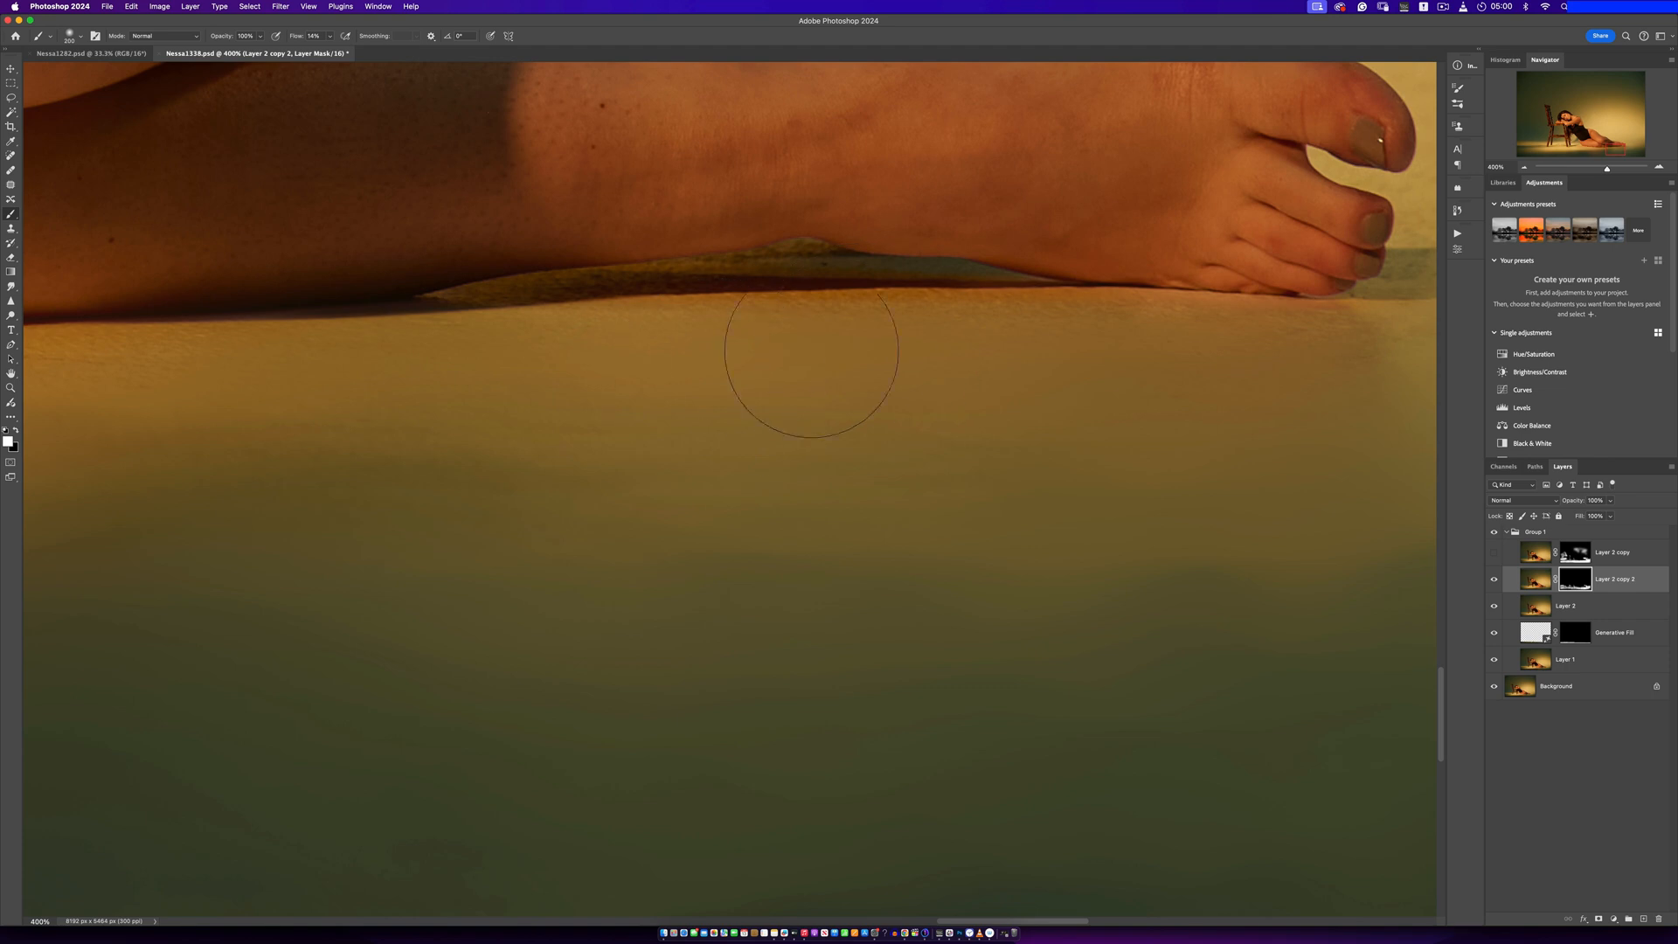
pyautogui.press(']')
pyautogui.press(']')
pyautogui.press(']')
pyautogui.press(']')
pyautogui.press(']')
pyautogui.moveTo(722, 427)
pyautogui.mouseDown()
pyautogui.moveTo(696, 486)
pyautogui.moveTo(330, 483)
pyautogui.moveTo(873, 678)
pyautogui.moveTo(855, 683)
pyautogui.mouseUp()
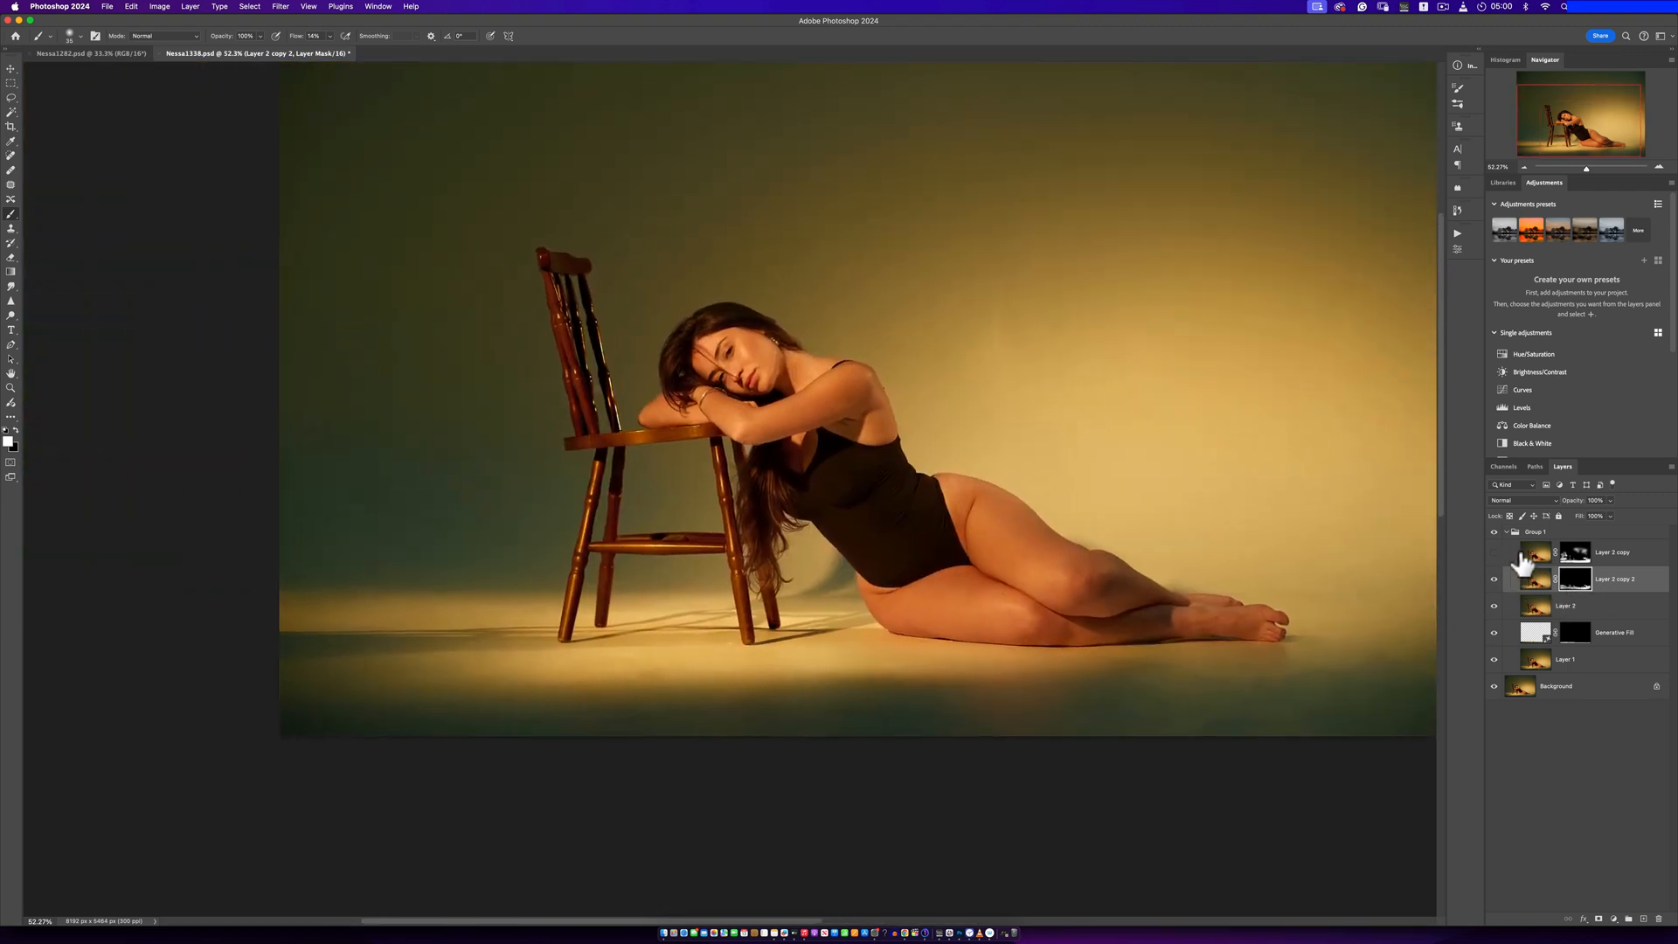
# Show Layer 2 copy, hide Layer 2 copy 2, and inspect the floor below the legs up close
pyautogui.click(1494, 552)
pyautogui.scroll(2, 1118, 692)
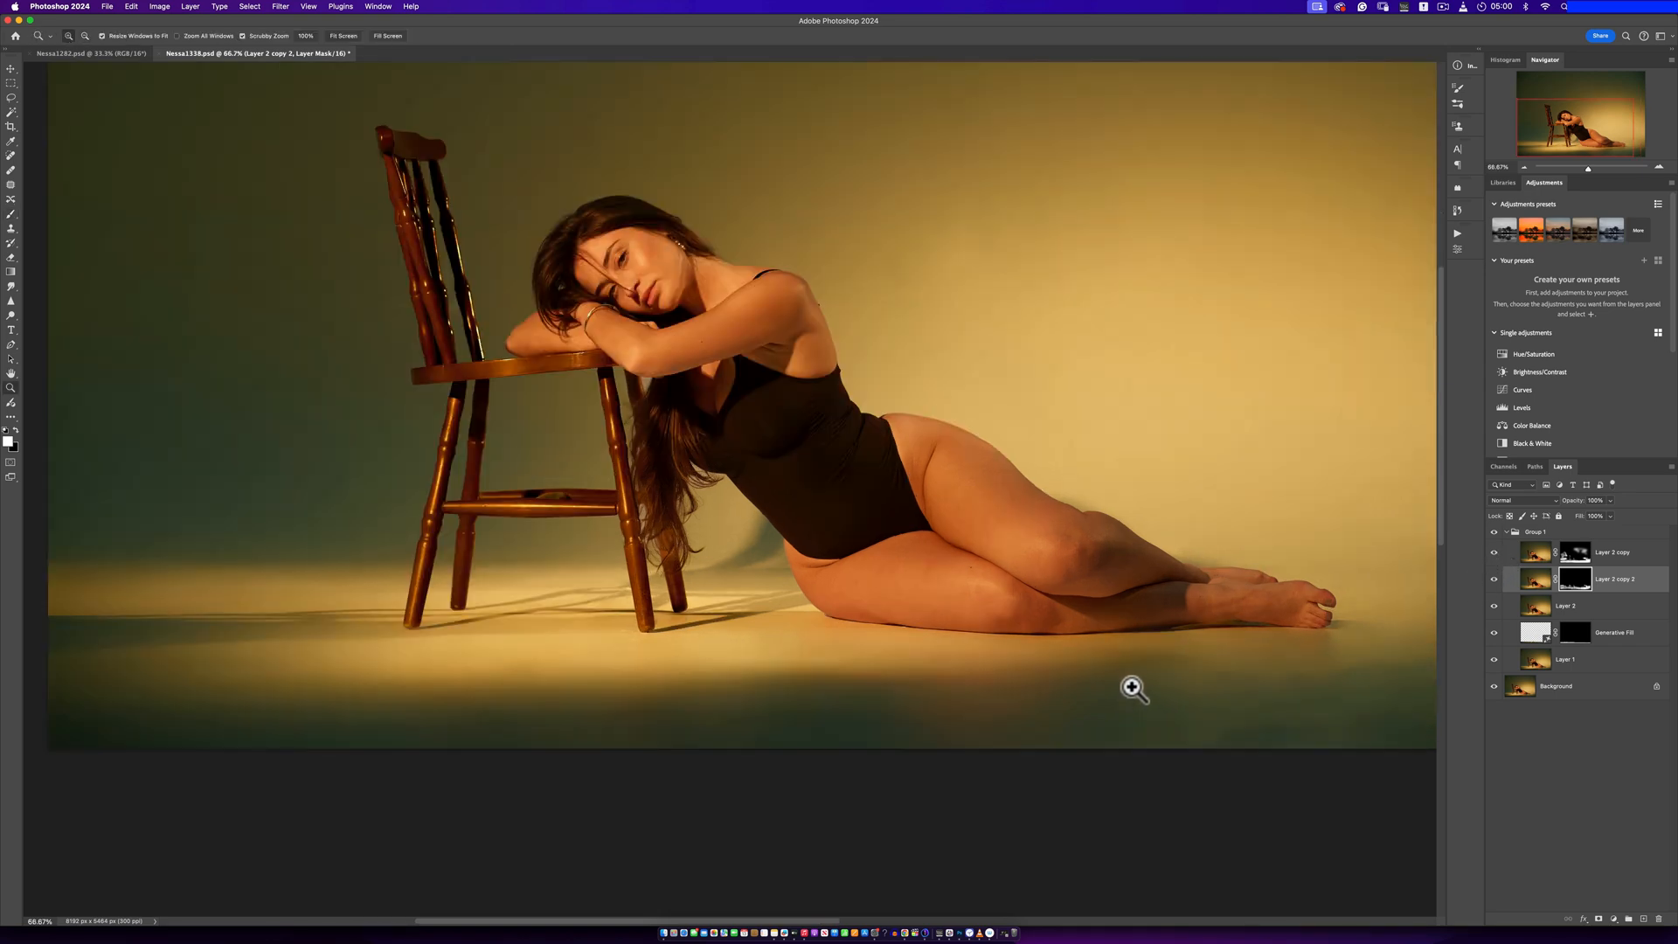
pyautogui.click(1494, 578)
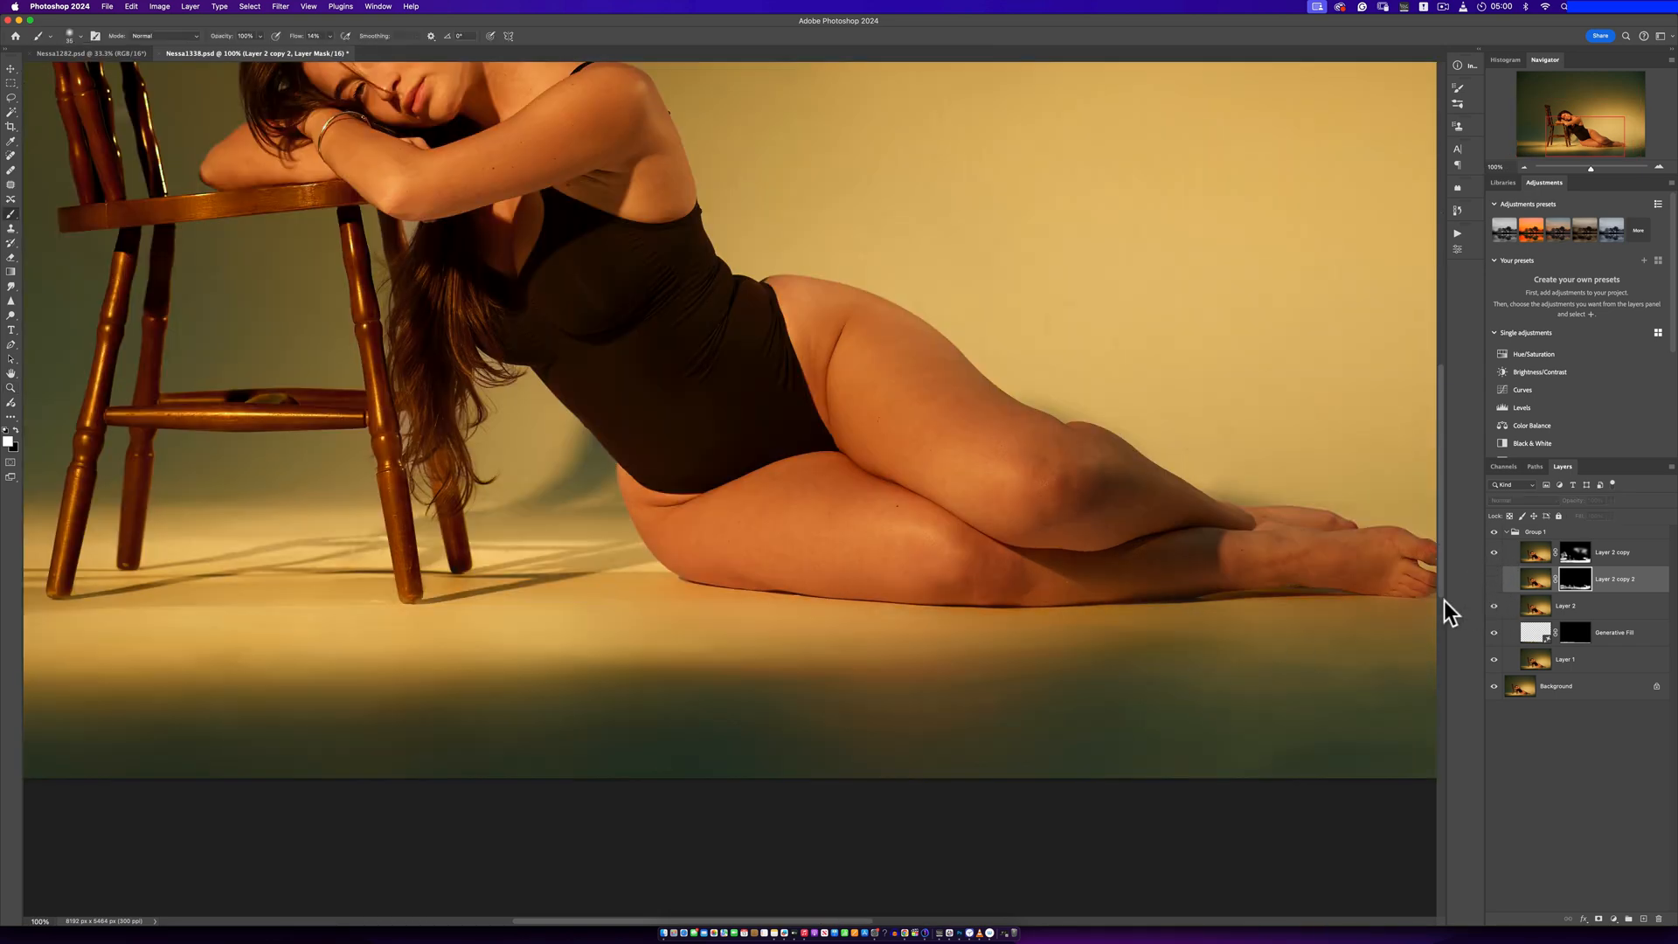
pyautogui.press('z')
pyautogui.click(935, 696)
pyautogui.click(935, 697)
pyautogui.scroll(3, 978, 669)
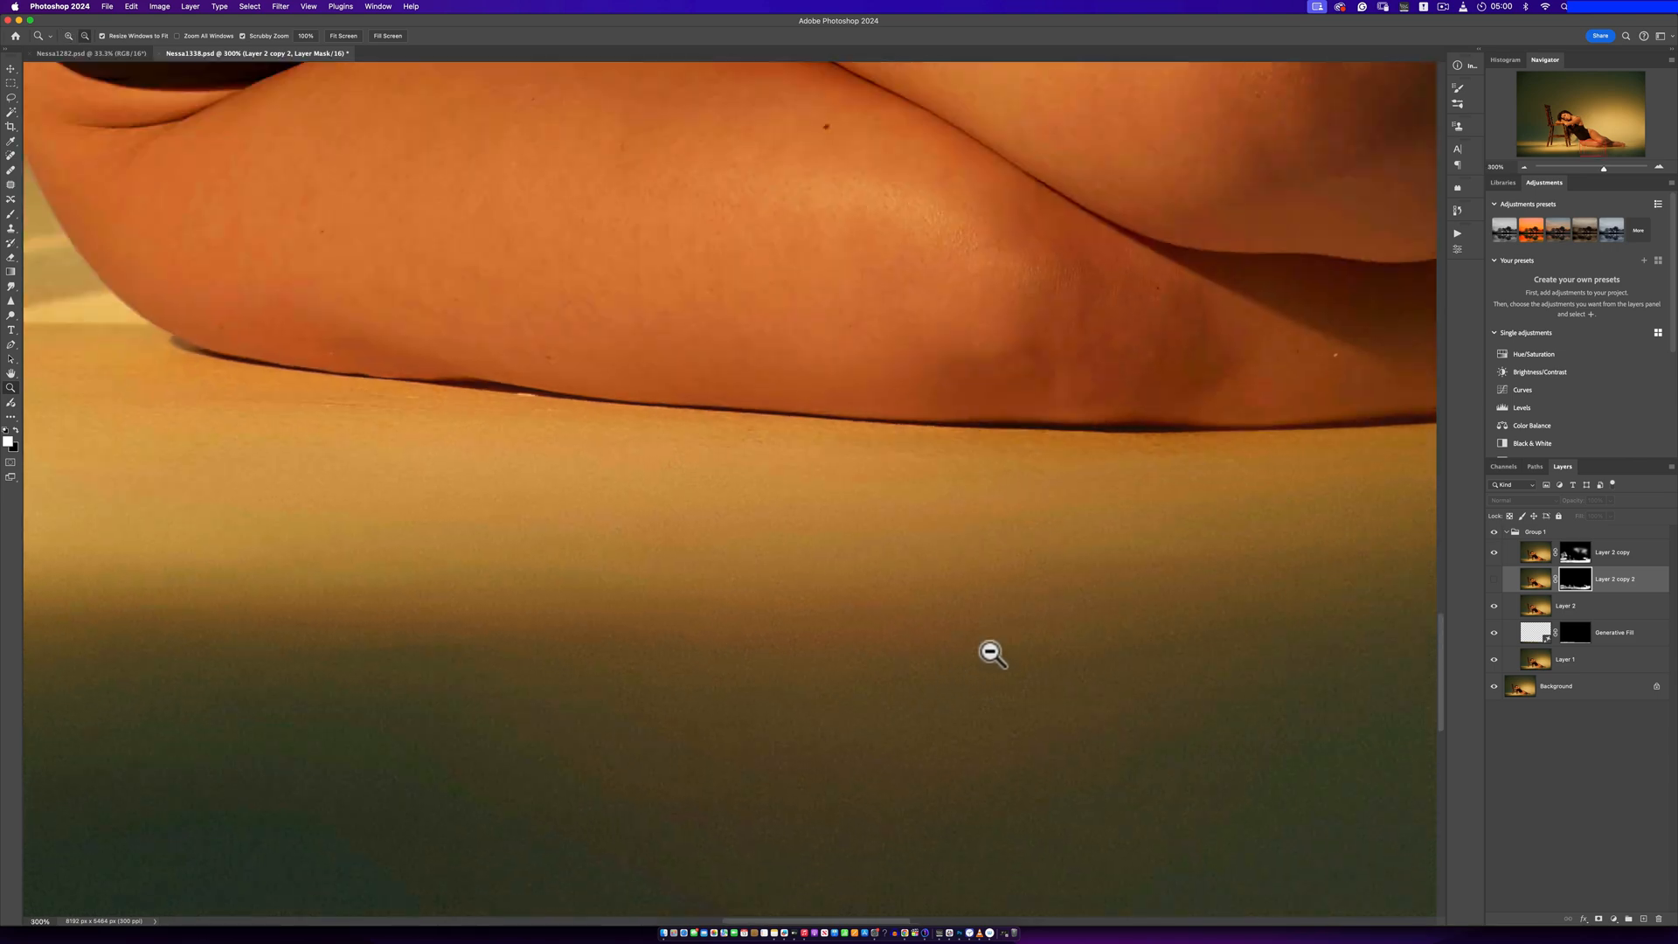
# Compare the floor's texture beneath the thighs with and without Layer 2 copy, leaving that layer visible
pyautogui.press('b')
pyautogui.press('z')
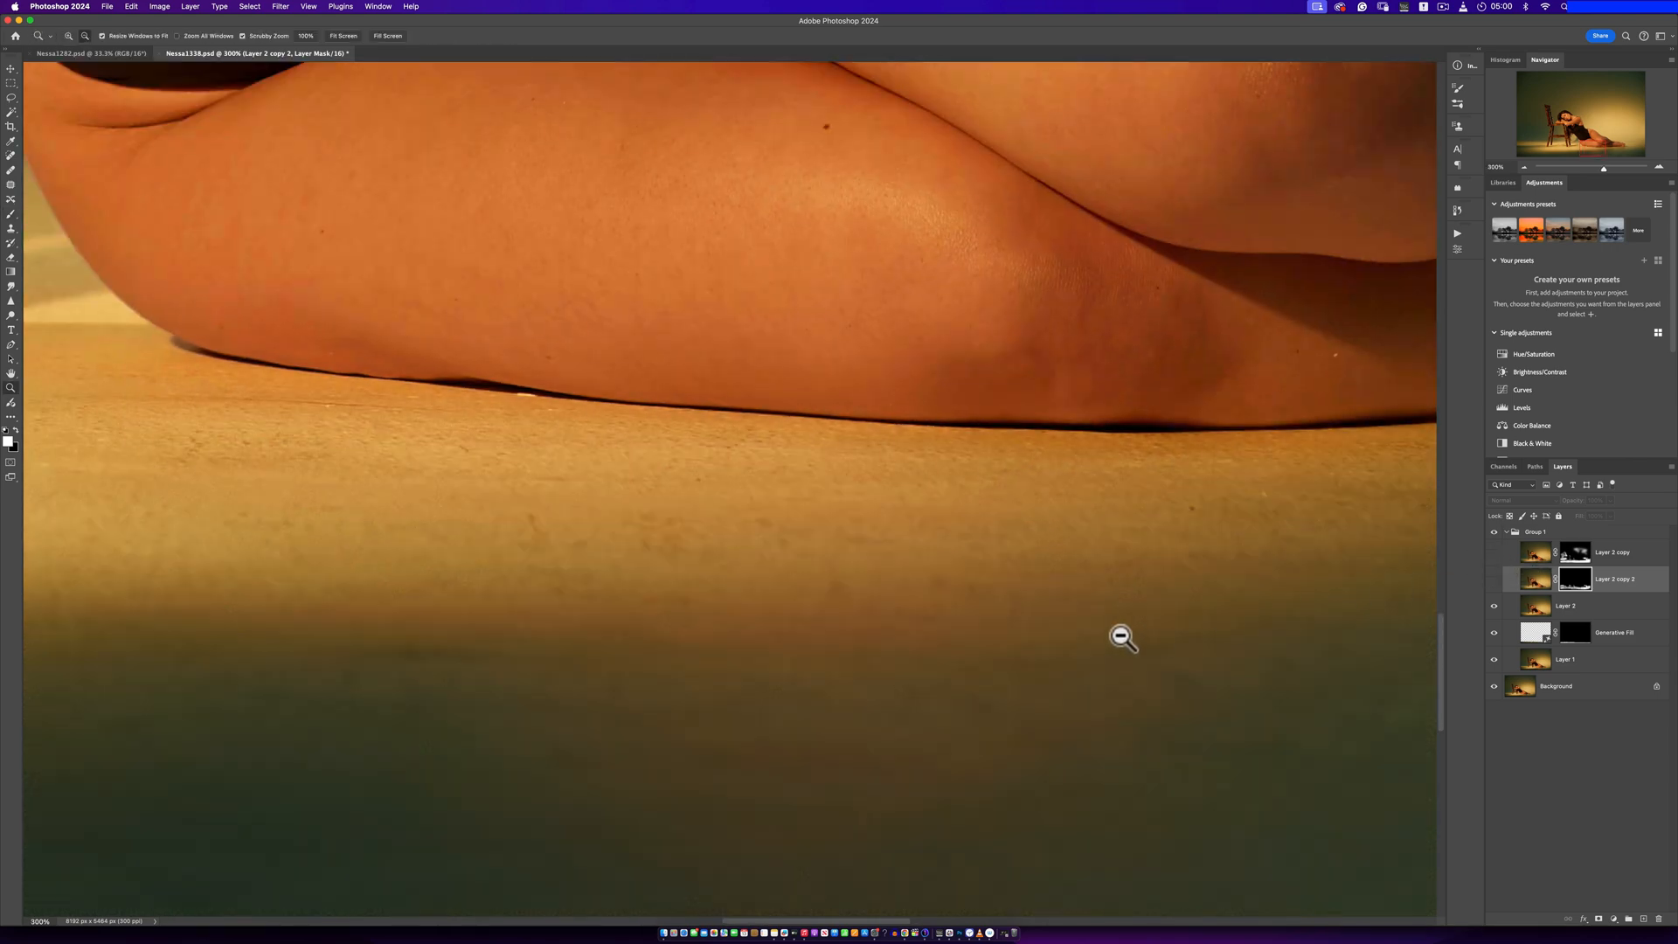
pyautogui.press('super+0')
pyautogui.click(1217, 636)
pyautogui.click(1217, 636)
pyautogui.press('b')
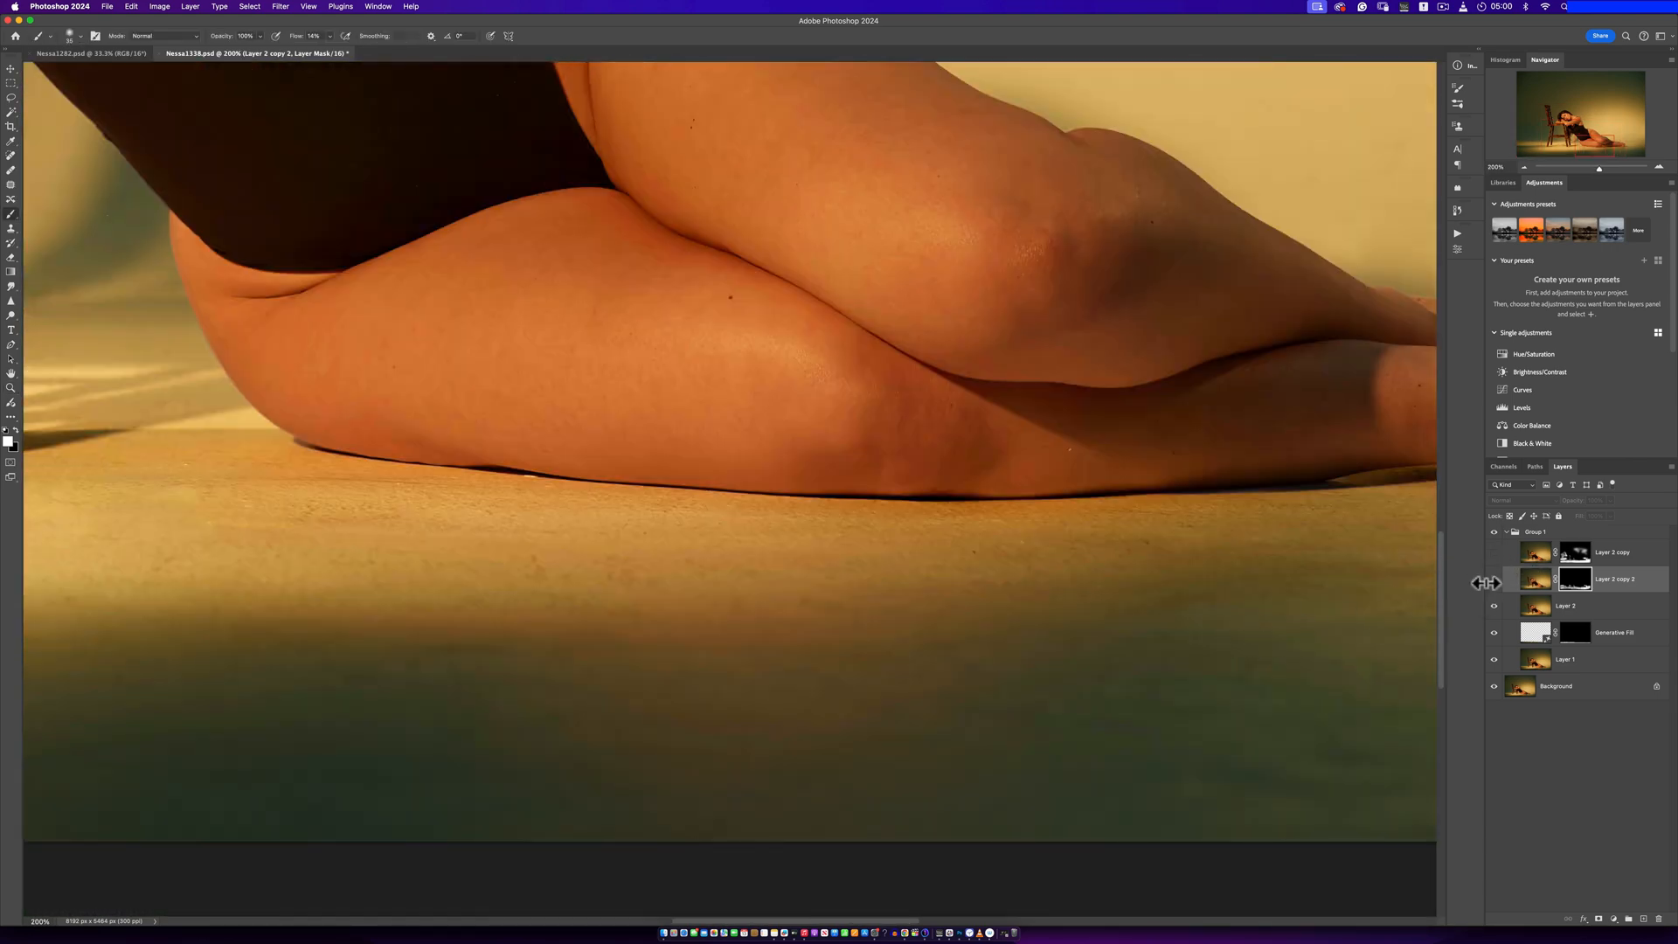
pyautogui.click(1494, 553)
pyautogui.press('z')
pyautogui.press('super+0')
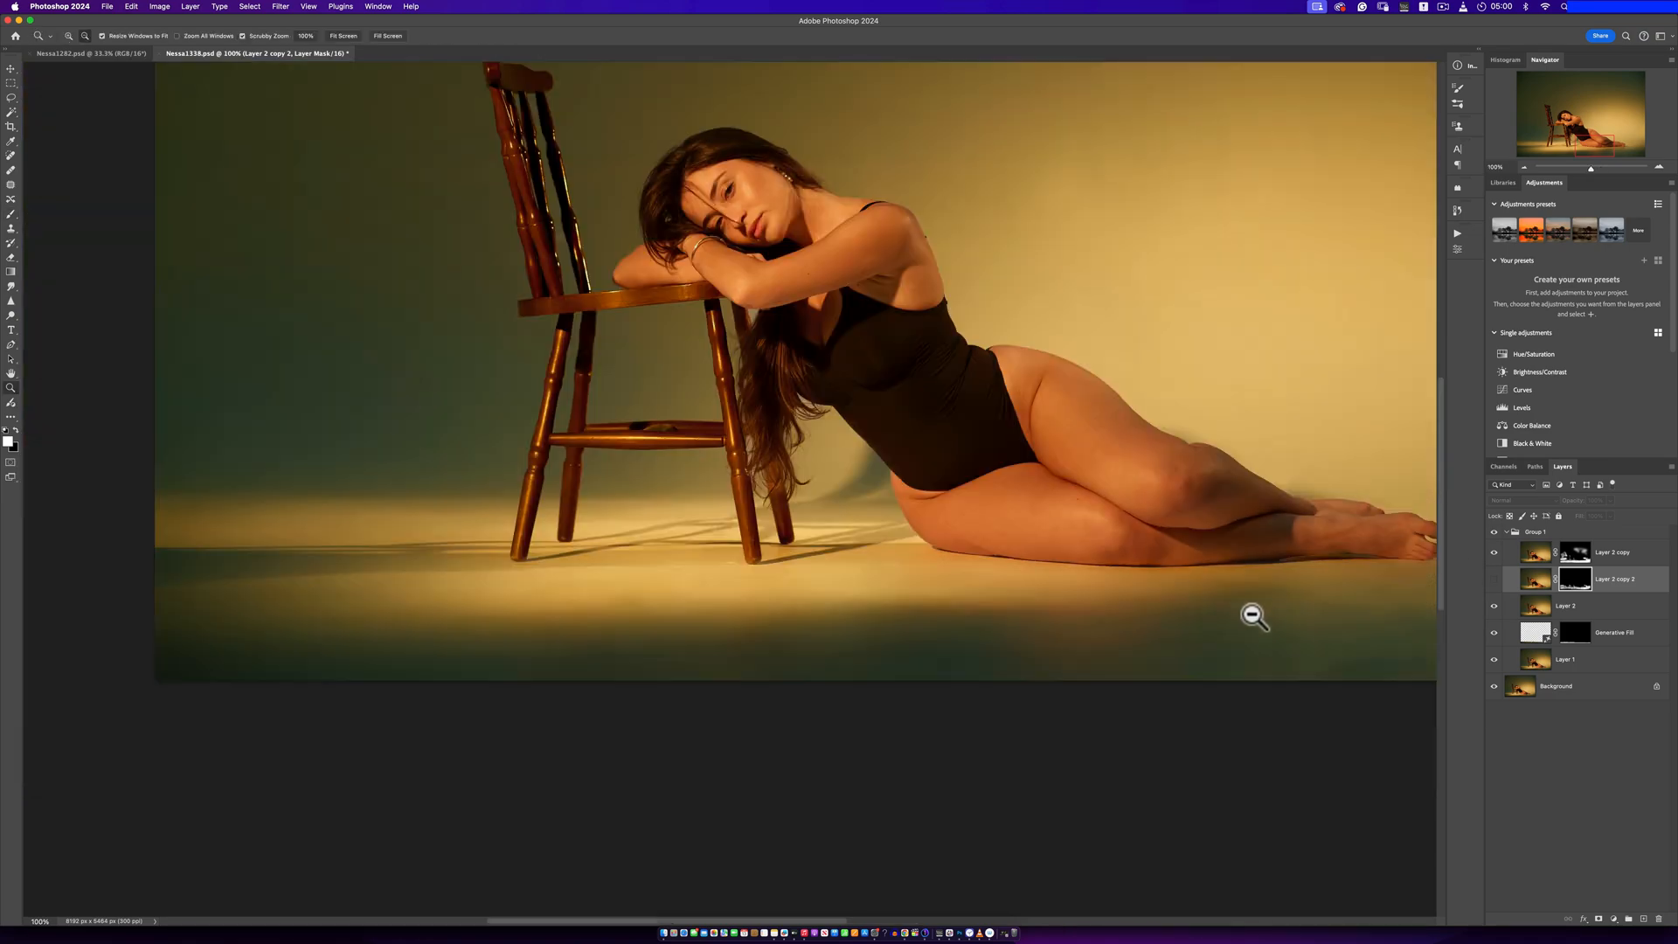
pyautogui.click(1055, 604)
pyautogui.click(1055, 604)
pyautogui.press('b')
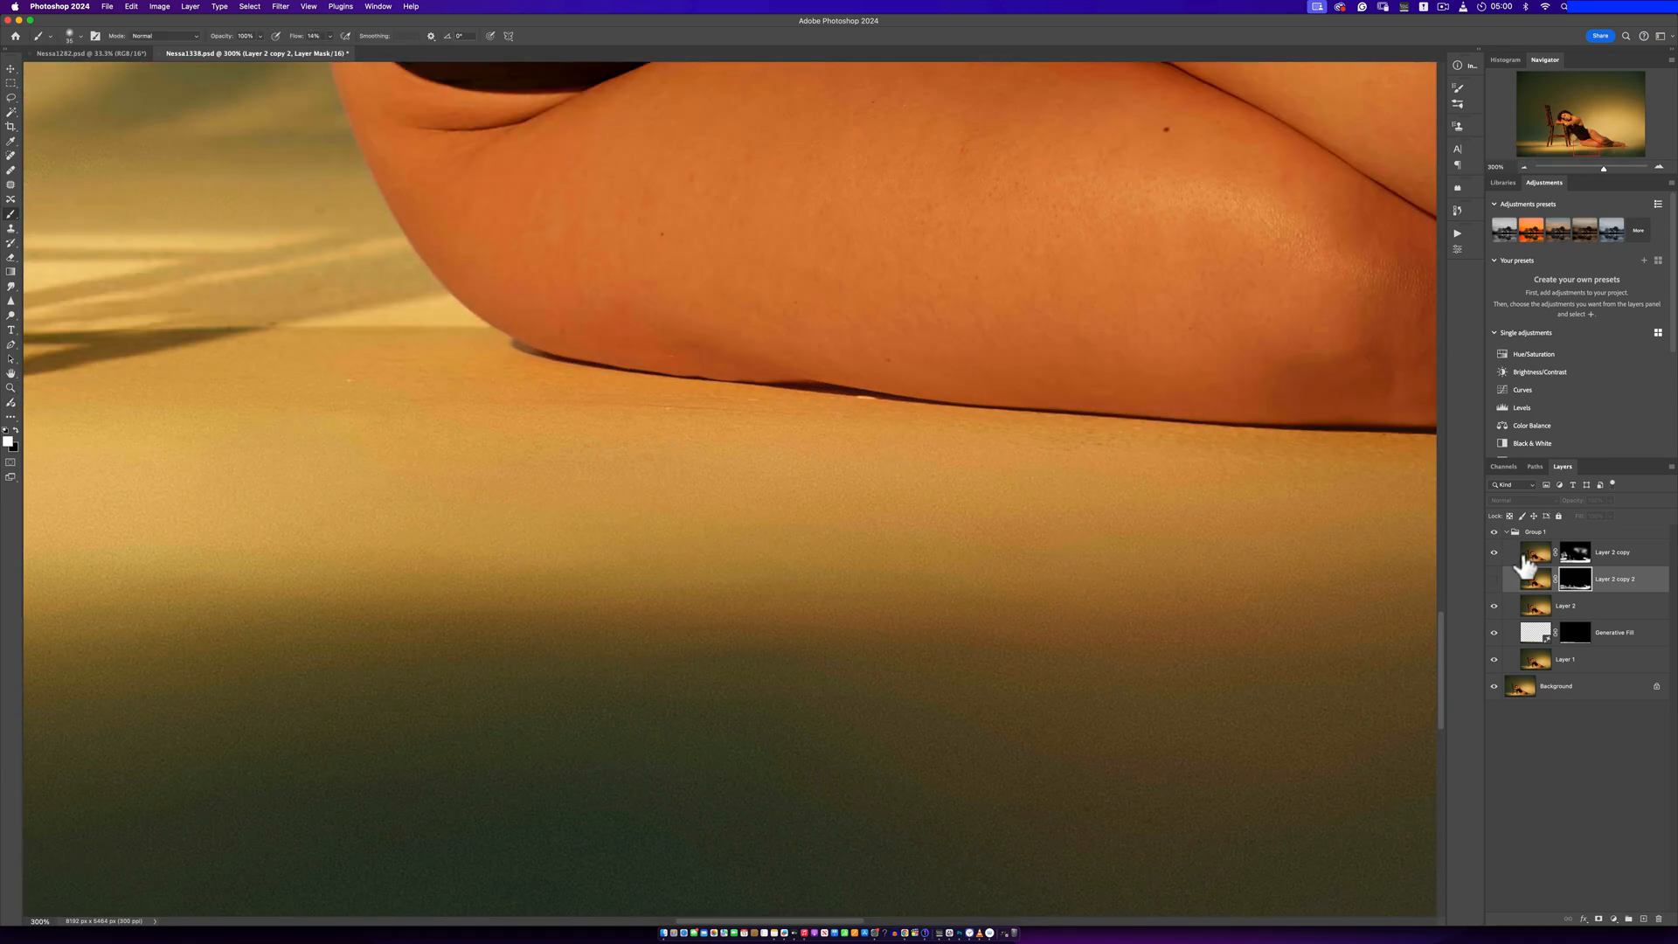
# Delete Layer 2 copy 2 from Group 1 and make Layer 2 copy's mask active
pyautogui.click(1573, 560)
pyautogui.click(1614, 593)
pyautogui.press('Delete')
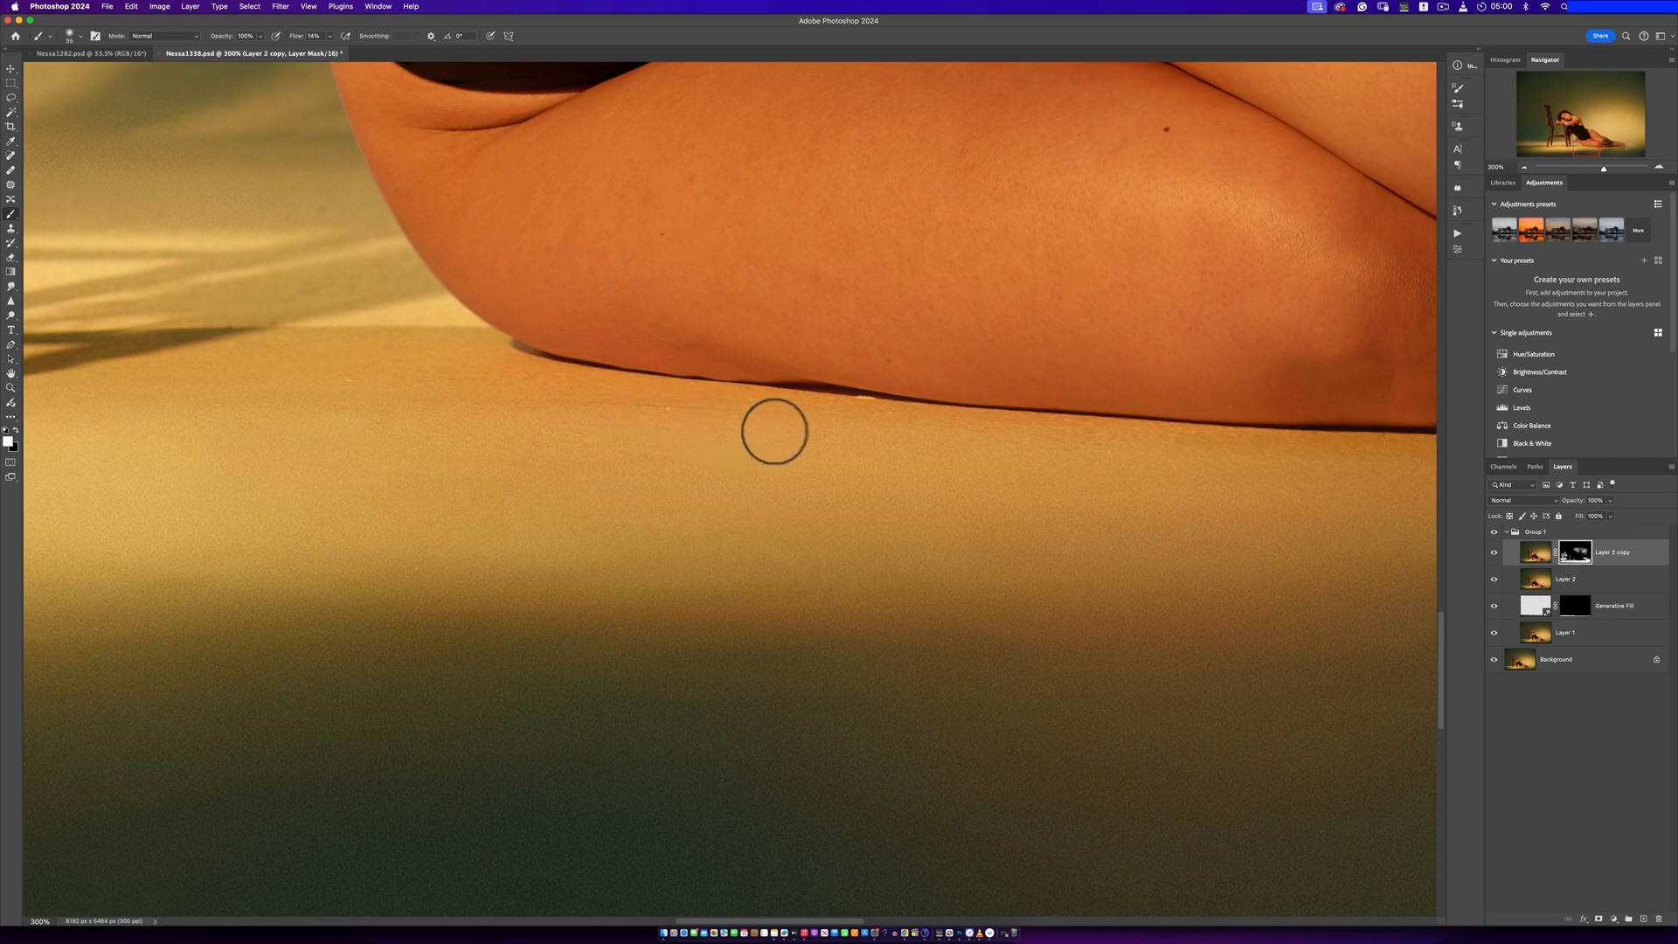
# Paint white with a slightly larger brush on Layer 2 copy's mask along the floor edge beneath the thigh
pyautogui.press(']')
pyautogui.press(']')
pyautogui.moveTo(843, 424)
pyautogui.mouseDown()
pyautogui.moveTo(565, 405)
pyautogui.moveTo(438, 358)
pyautogui.moveTo(552, 400)
pyautogui.mouseUp()
pyautogui.moveTo(1103, 465)
pyautogui.mouseDown()
pyautogui.moveTo(1056, 442)
pyautogui.moveTo(1193, 453)
pyautogui.mouseUp()
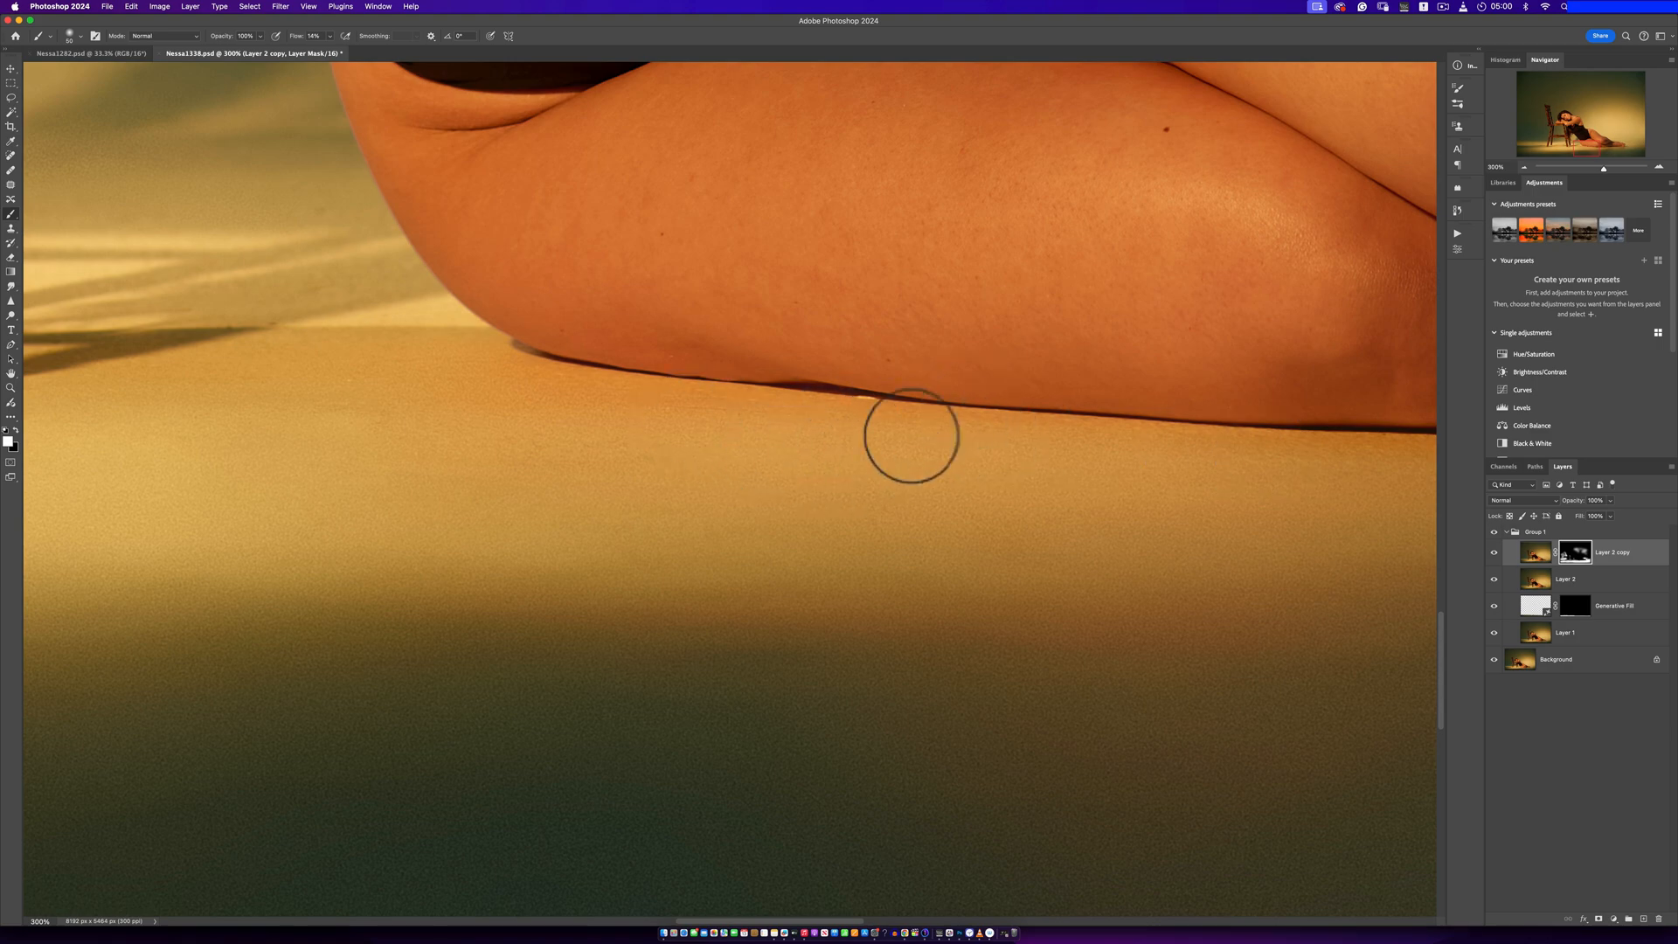
# Examine the floor beneath the legs and the blended backdrop at several magnifications, from the floor edge to the whole portrait
pyautogui.press('z')
pyautogui.keyDown('alt'); pyautogui.click(830, 549); pyautogui.keyUp('alt')
pyautogui.keyDown('alt'); pyautogui.click(830, 549); pyautogui.keyUp('alt')
pyautogui.keyDown('alt'); pyautogui.click(812, 569); pyautogui.keyUp('alt')
pyautogui.keyDown('alt'); pyautogui.click(786, 595); pyautogui.keyUp('alt')
pyautogui.keyDown('alt'); pyautogui.click(756, 595); pyautogui.keyUp('alt')
pyautogui.click(725, 591)
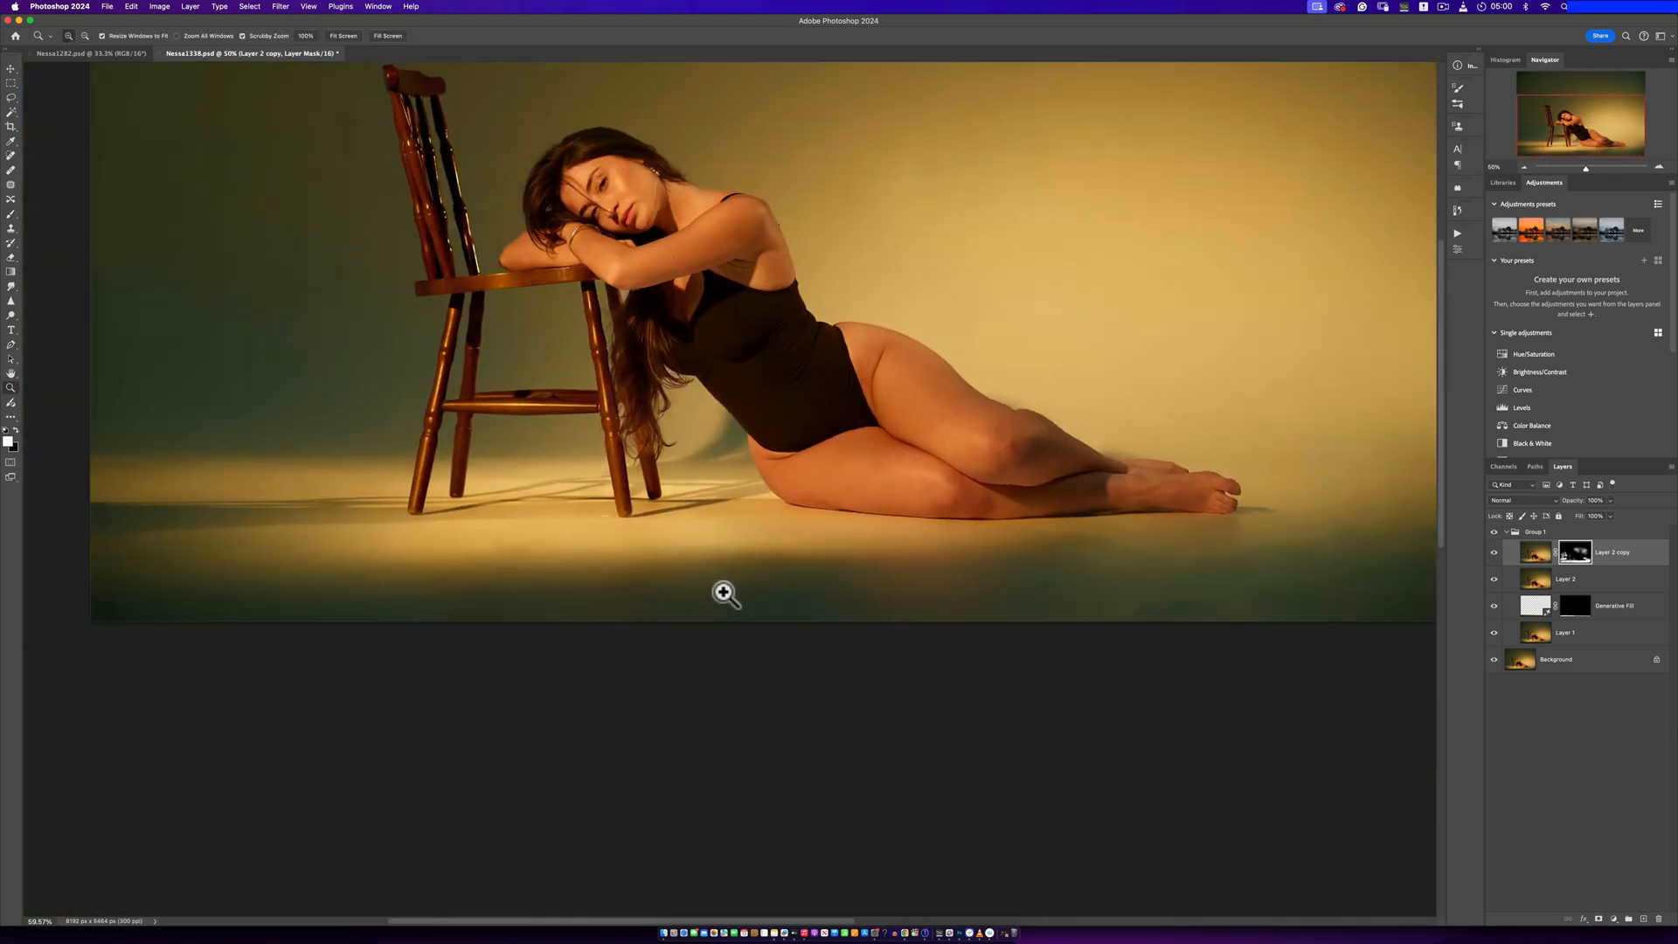
pyautogui.click(736, 590)
pyautogui.click(764, 583)
pyautogui.click(778, 578)
pyautogui.click(778, 578)
pyautogui.keyDown('alt'); pyautogui.click(808, 578); pyautogui.keyUp('alt')
pyautogui.keyDown('alt'); pyautogui.click(805, 574); pyautogui.keyUp('alt')
pyautogui.keyDown('alt'); pyautogui.click(811, 569); pyautogui.keyUp('alt')
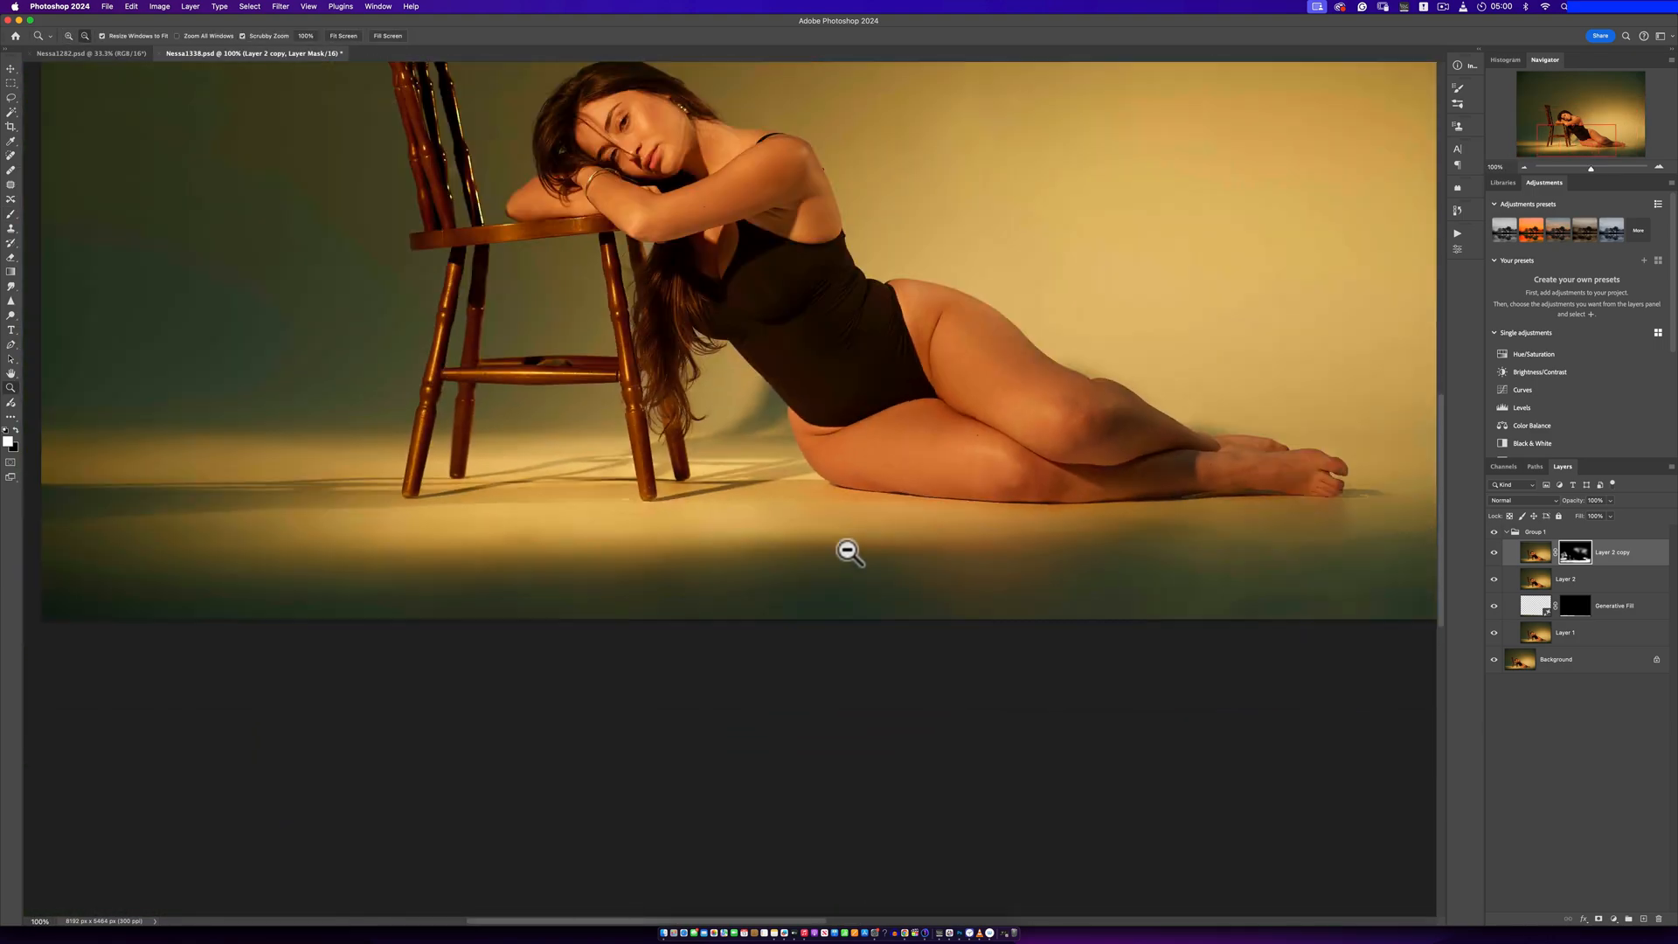
pyautogui.press('b')
pyautogui.moveTo(823, 561); pyautogui.dragTo(822, 625)
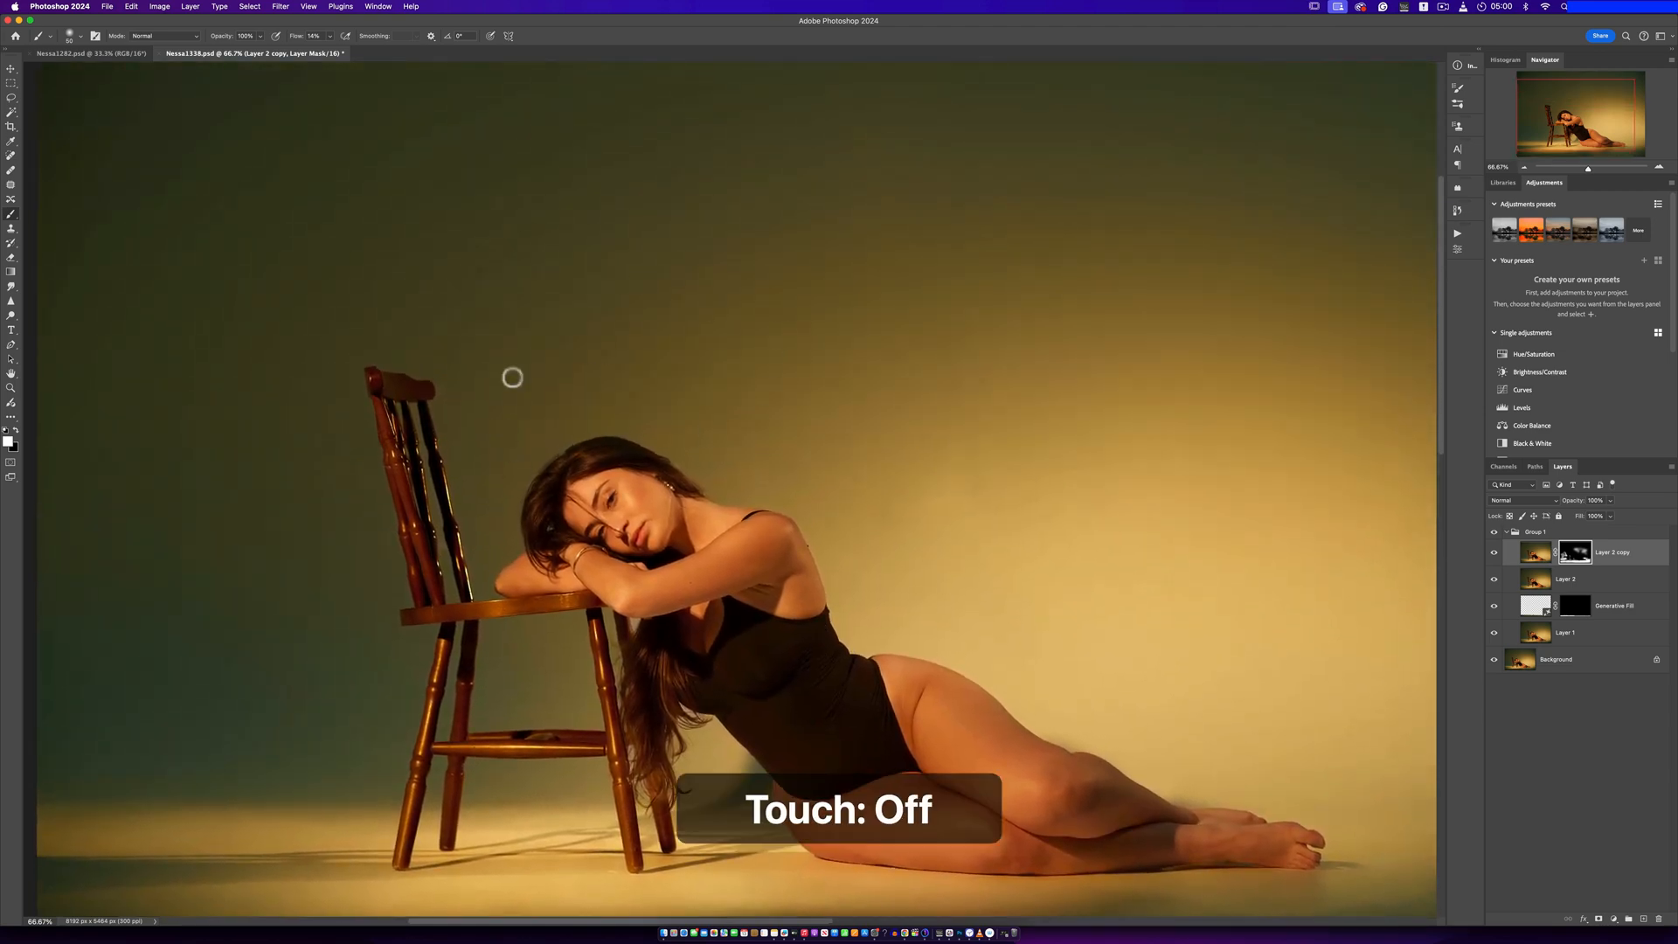
# Make Layer 2 copy's image active instead of its mask, leaving its layer style unchanged
pyautogui.click(281, 6)
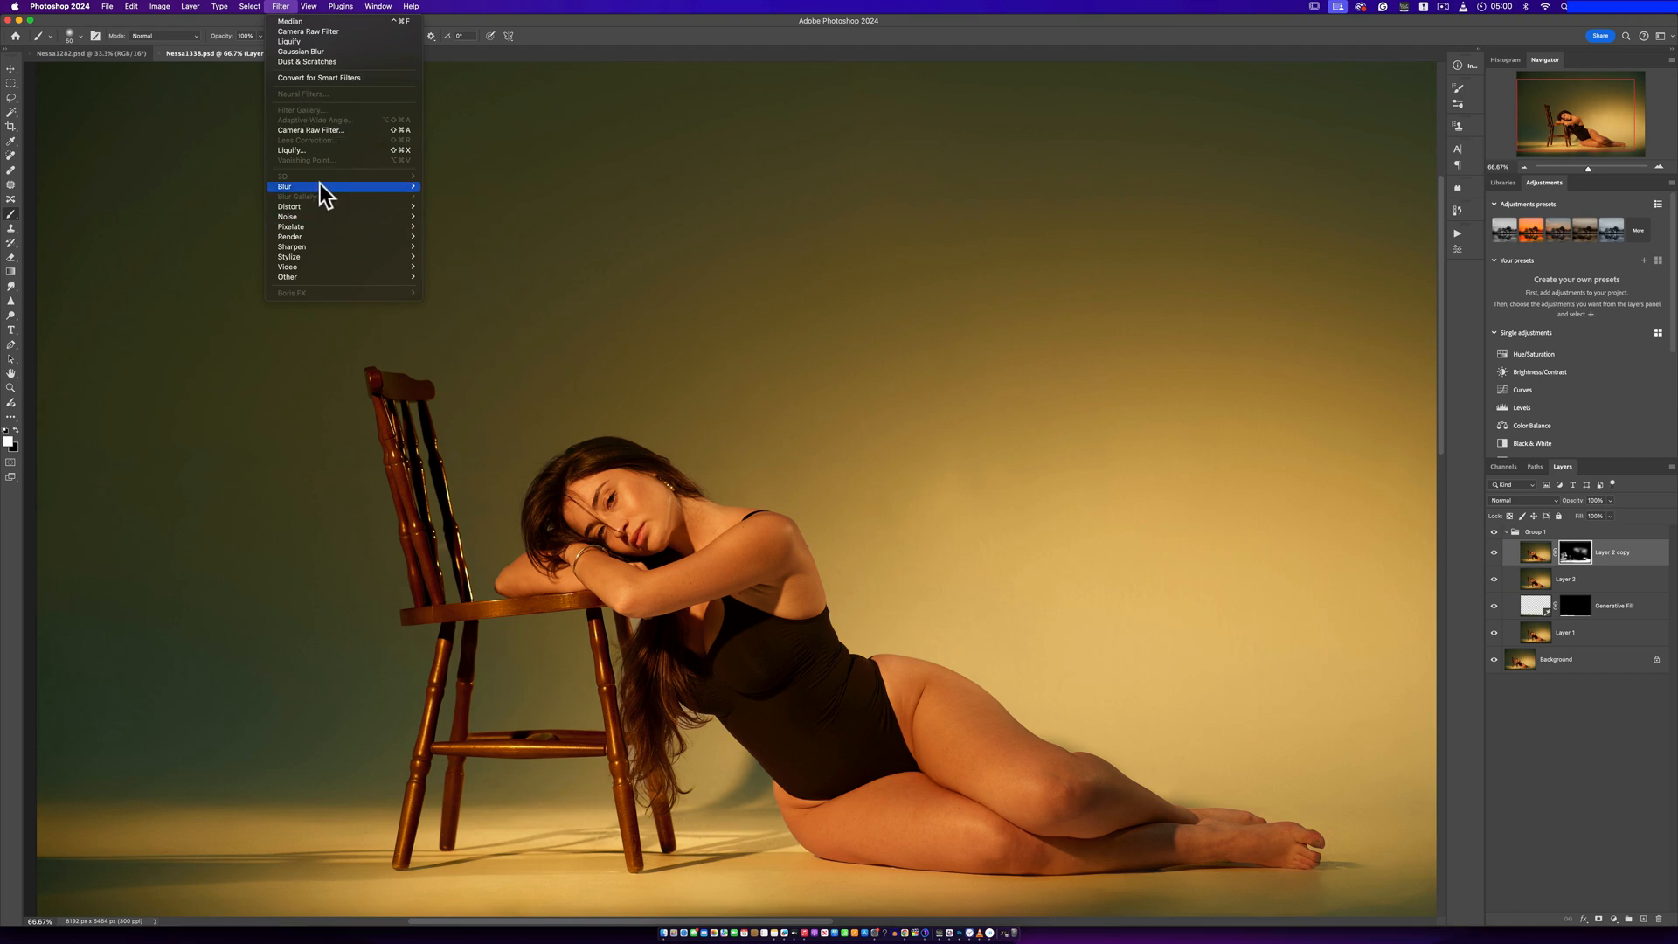
pyautogui.click(1530, 568)
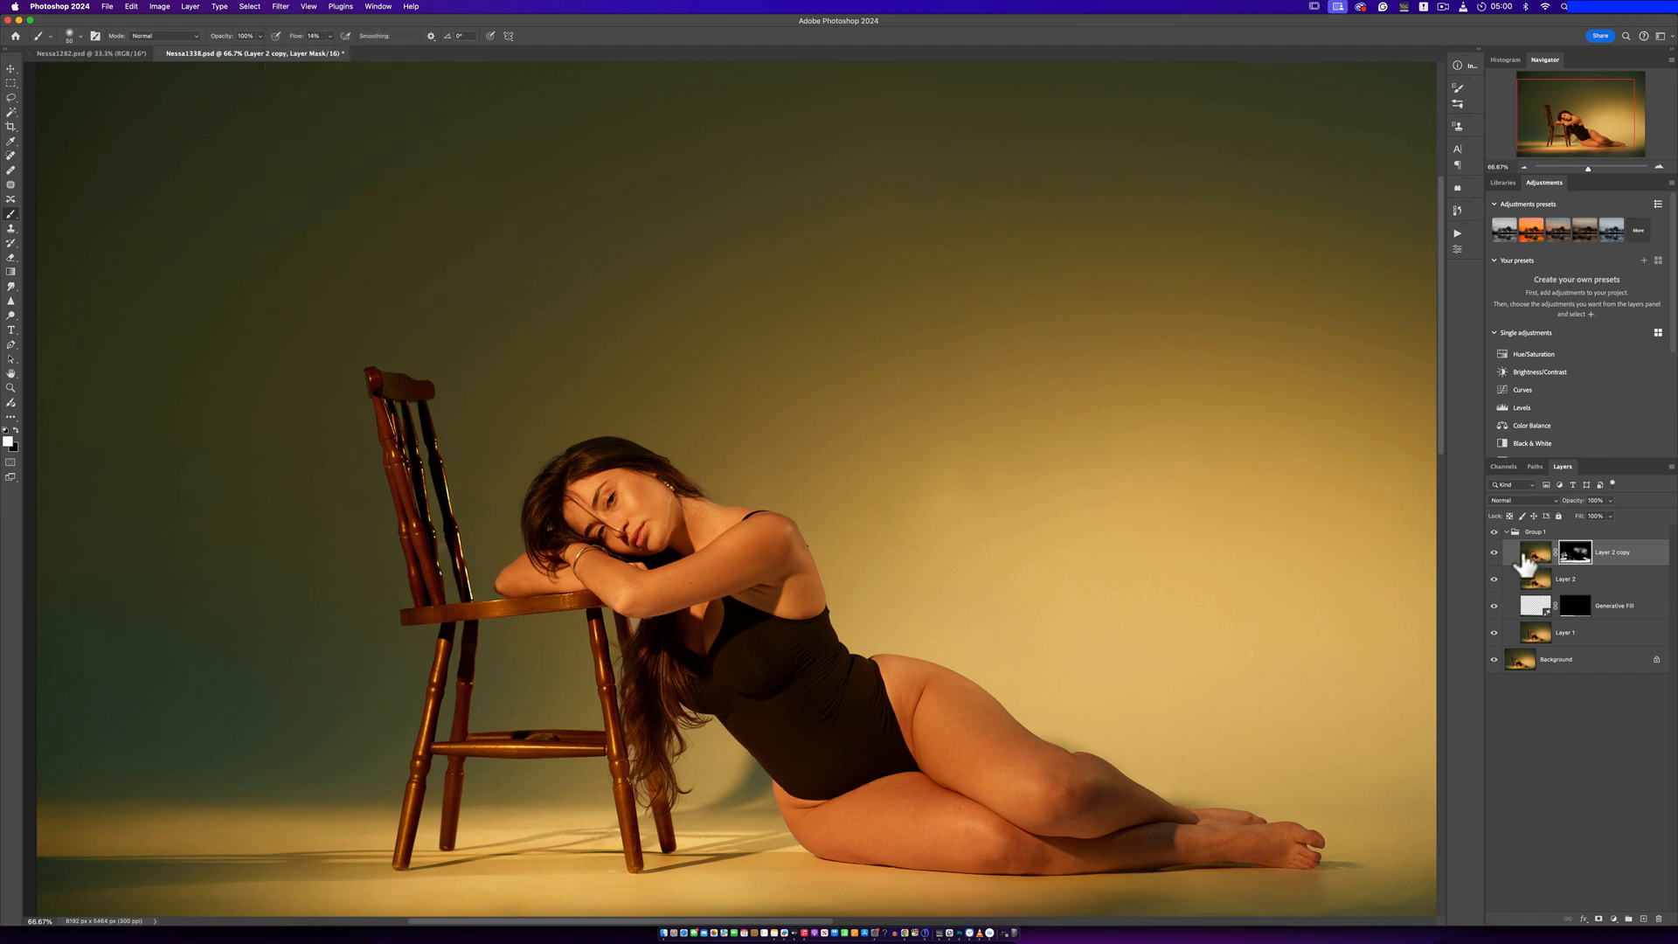
pyautogui.doubleClick(1525, 564)
pyautogui.click(281, 6)
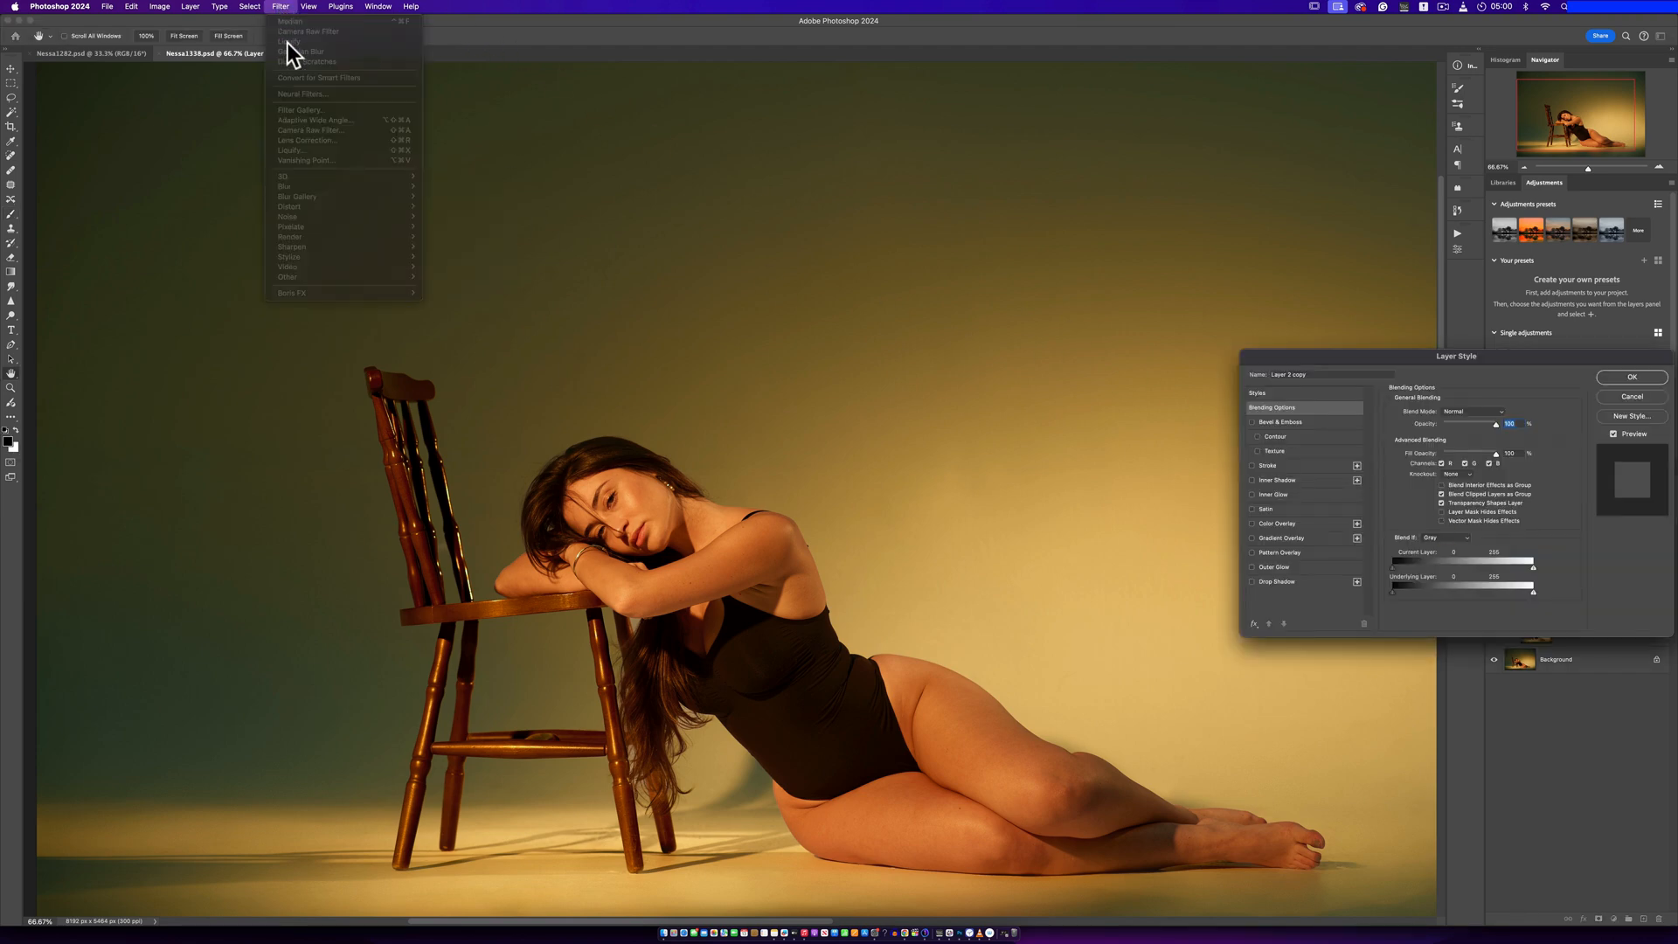
pyautogui.click(1650, 399)
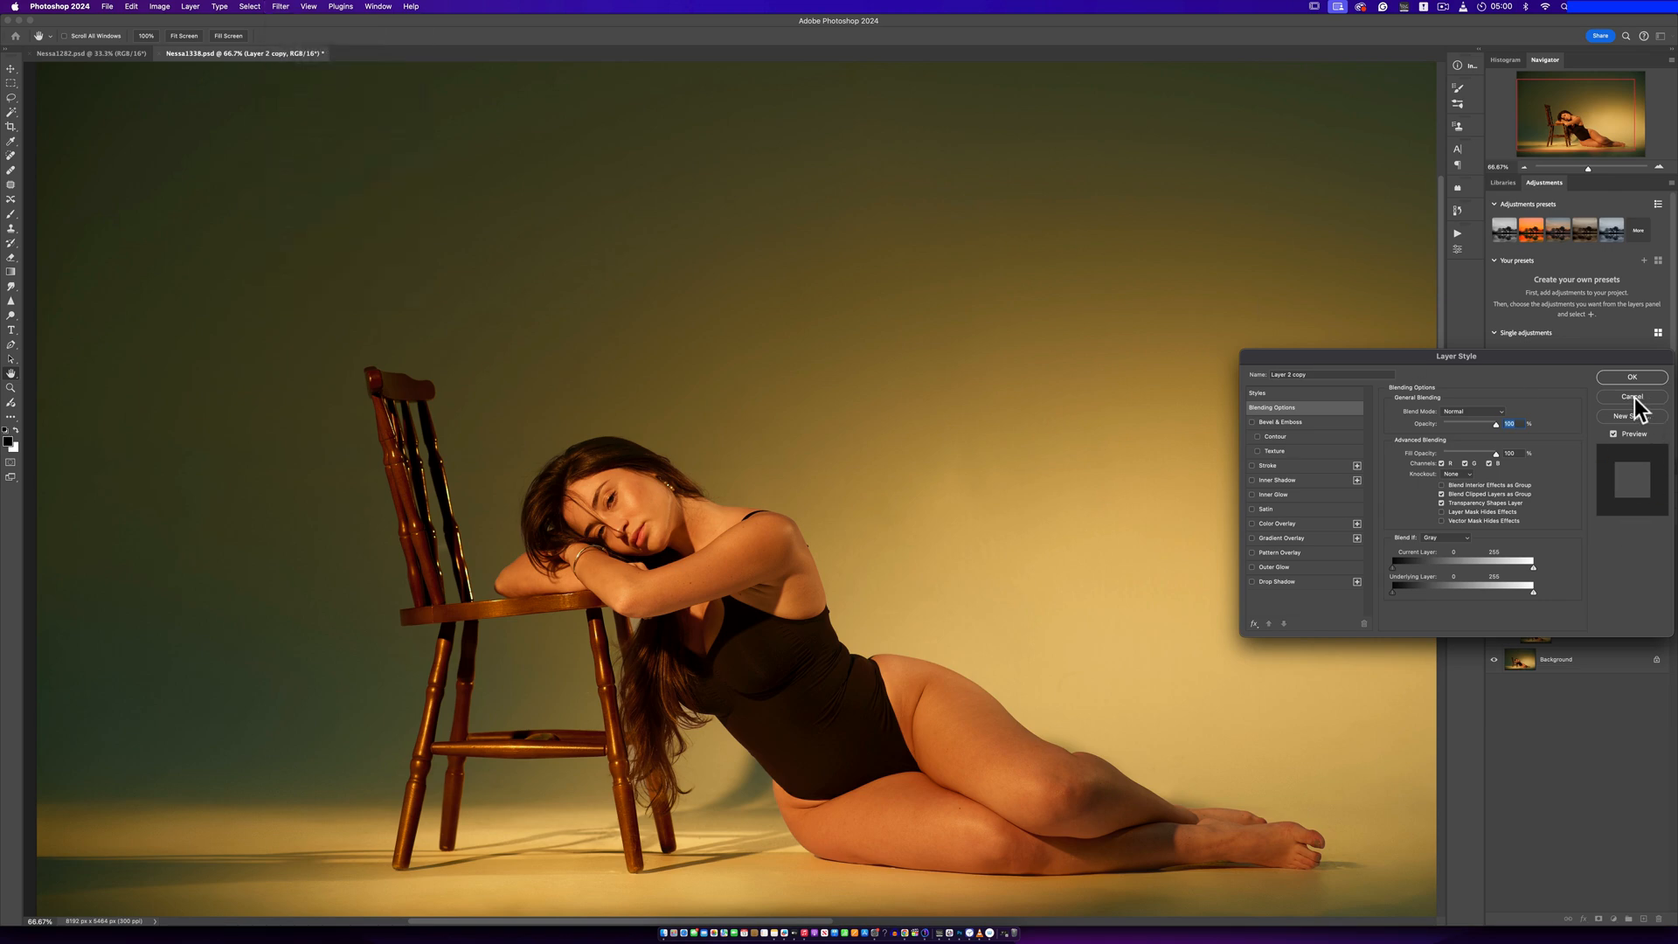
pyautogui.click(1633, 396)
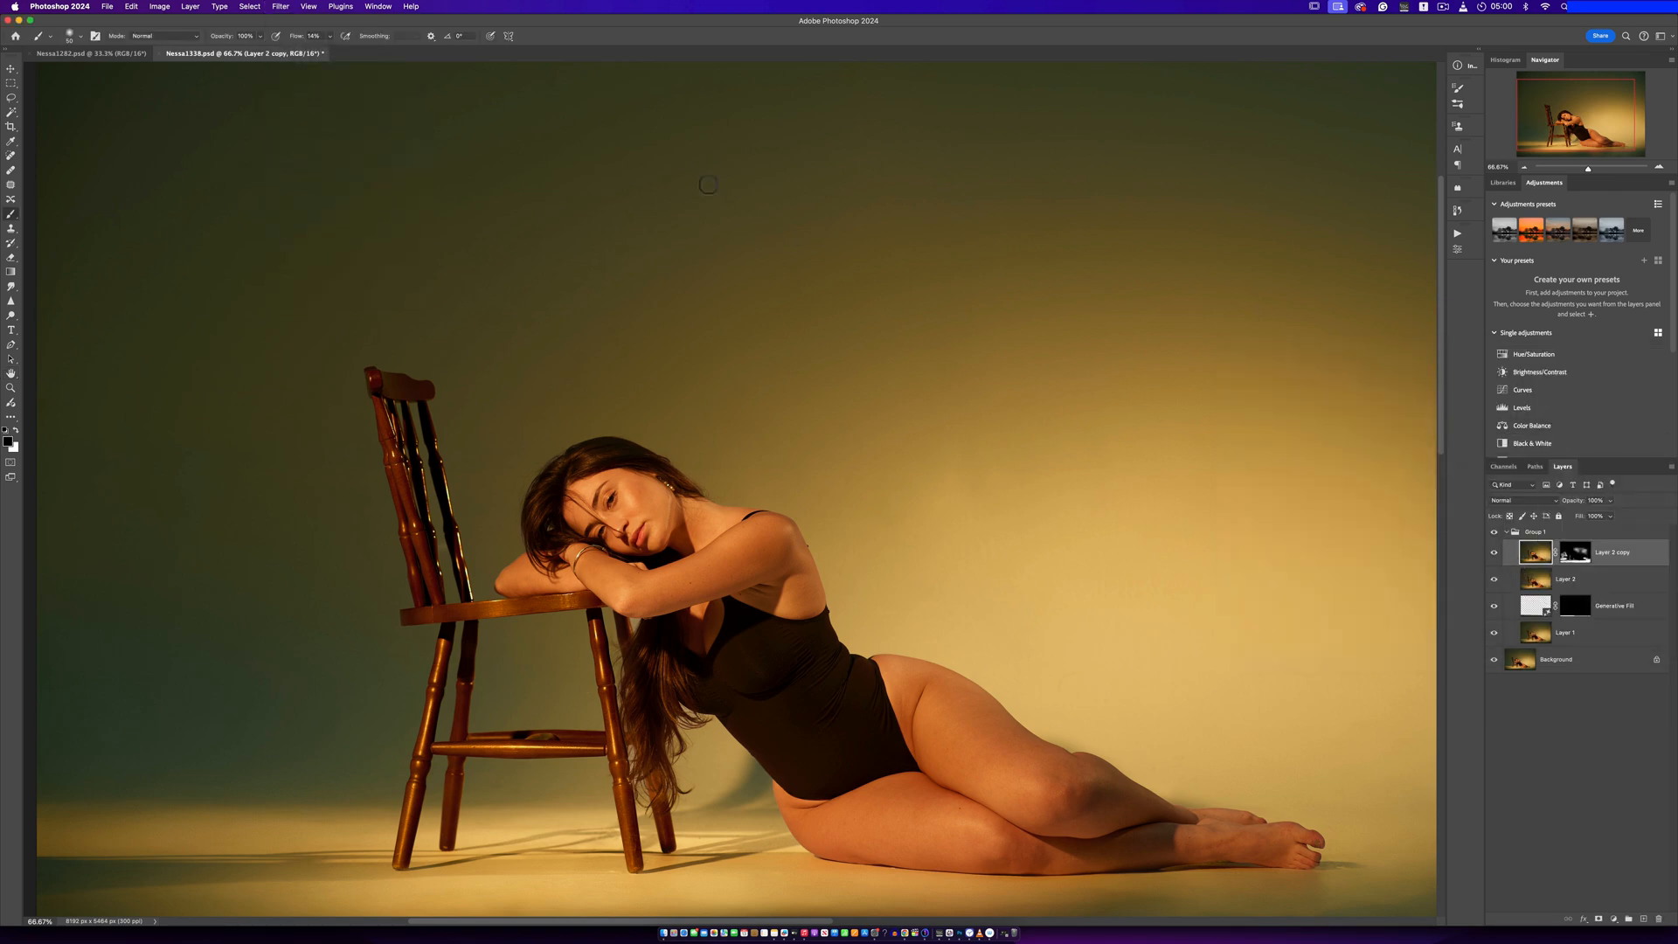
# Try a Camera Raw grain of about 23 on Layer 2 copy, examine the legs and floor up close, and discard it
pyautogui.click(292, 5)
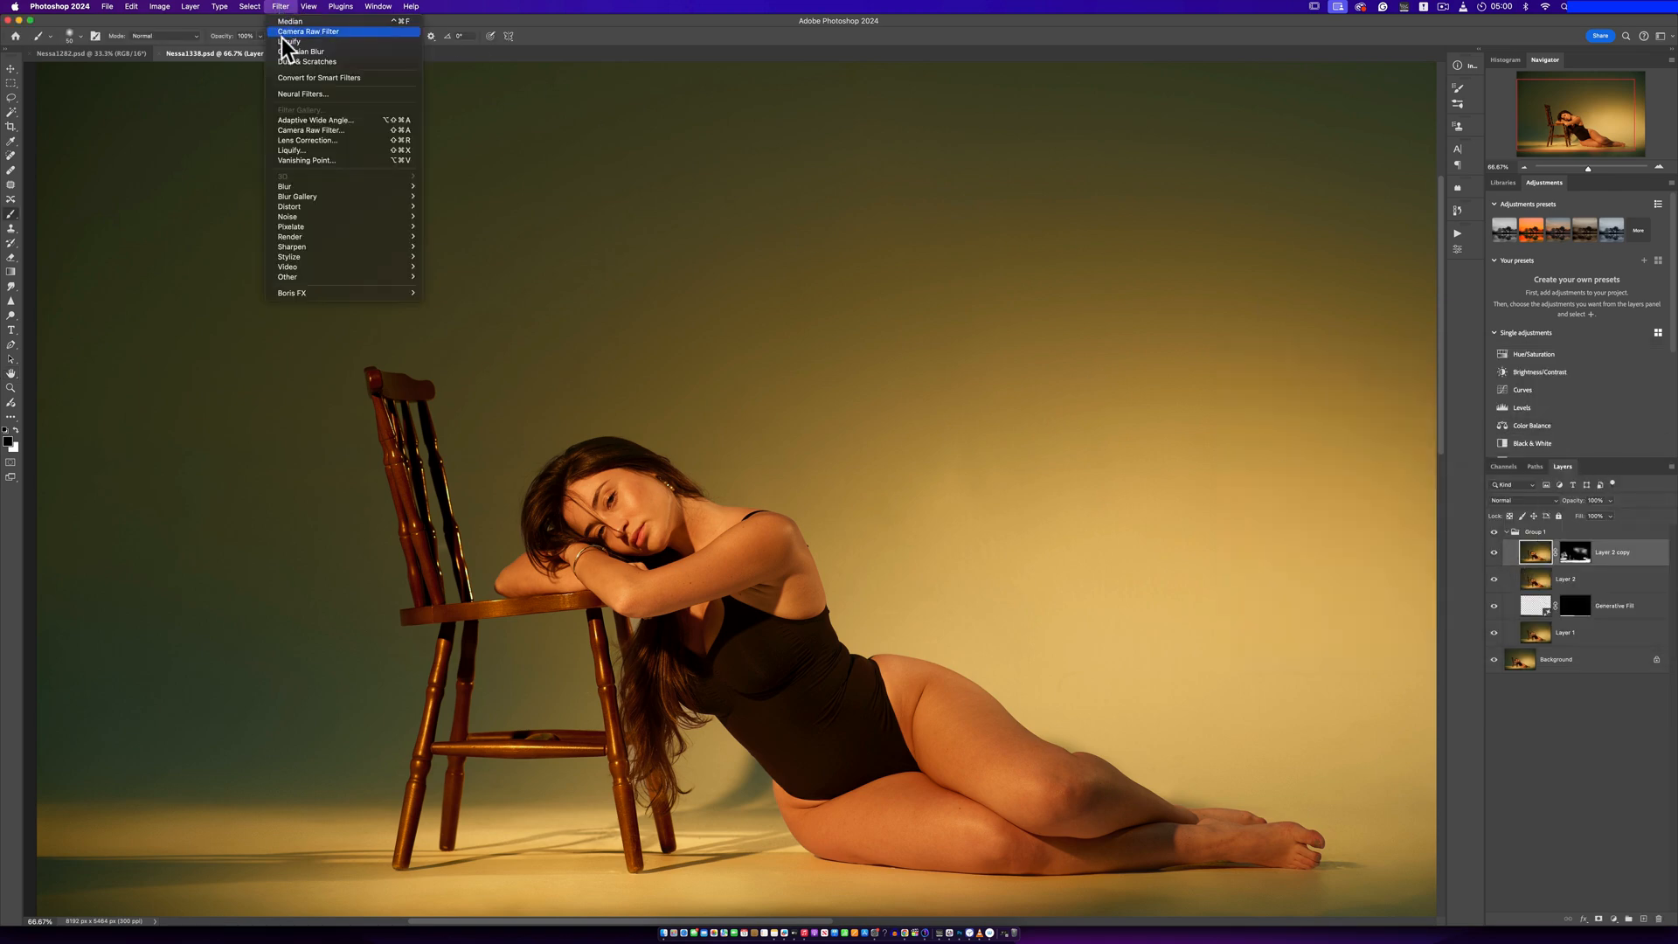
pyautogui.click(321, 131)
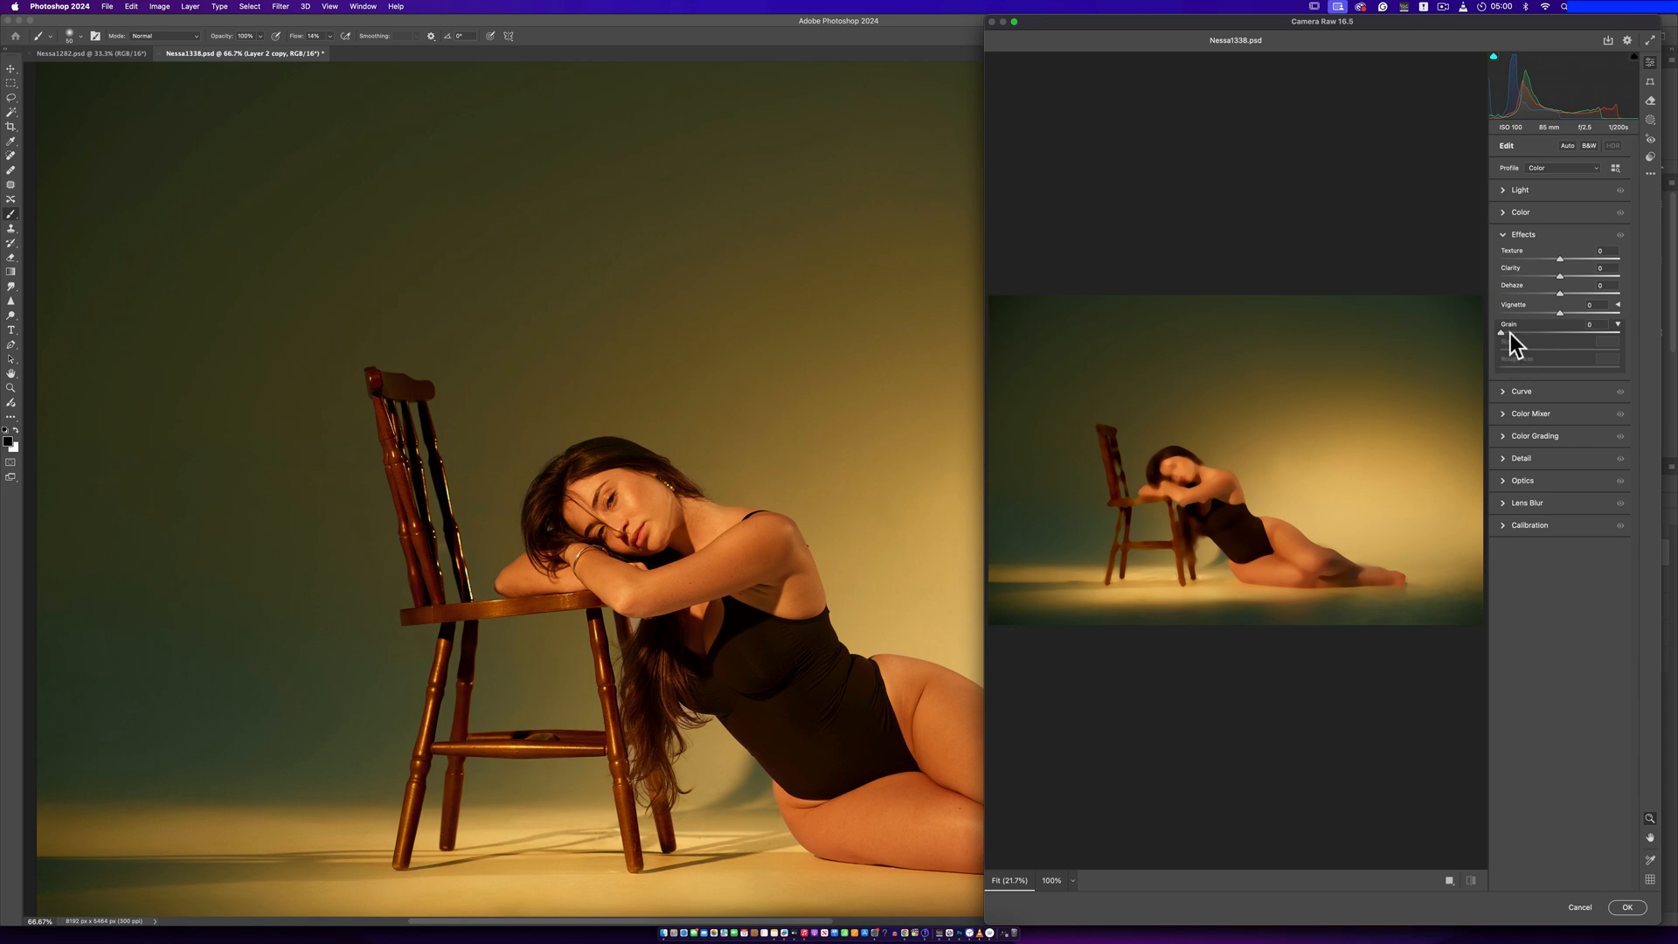
pyautogui.moveTo(1501, 332); pyautogui.dragTo(1527, 333)
pyautogui.scroll(1, 1299, 600)
pyautogui.click(1071, 879)
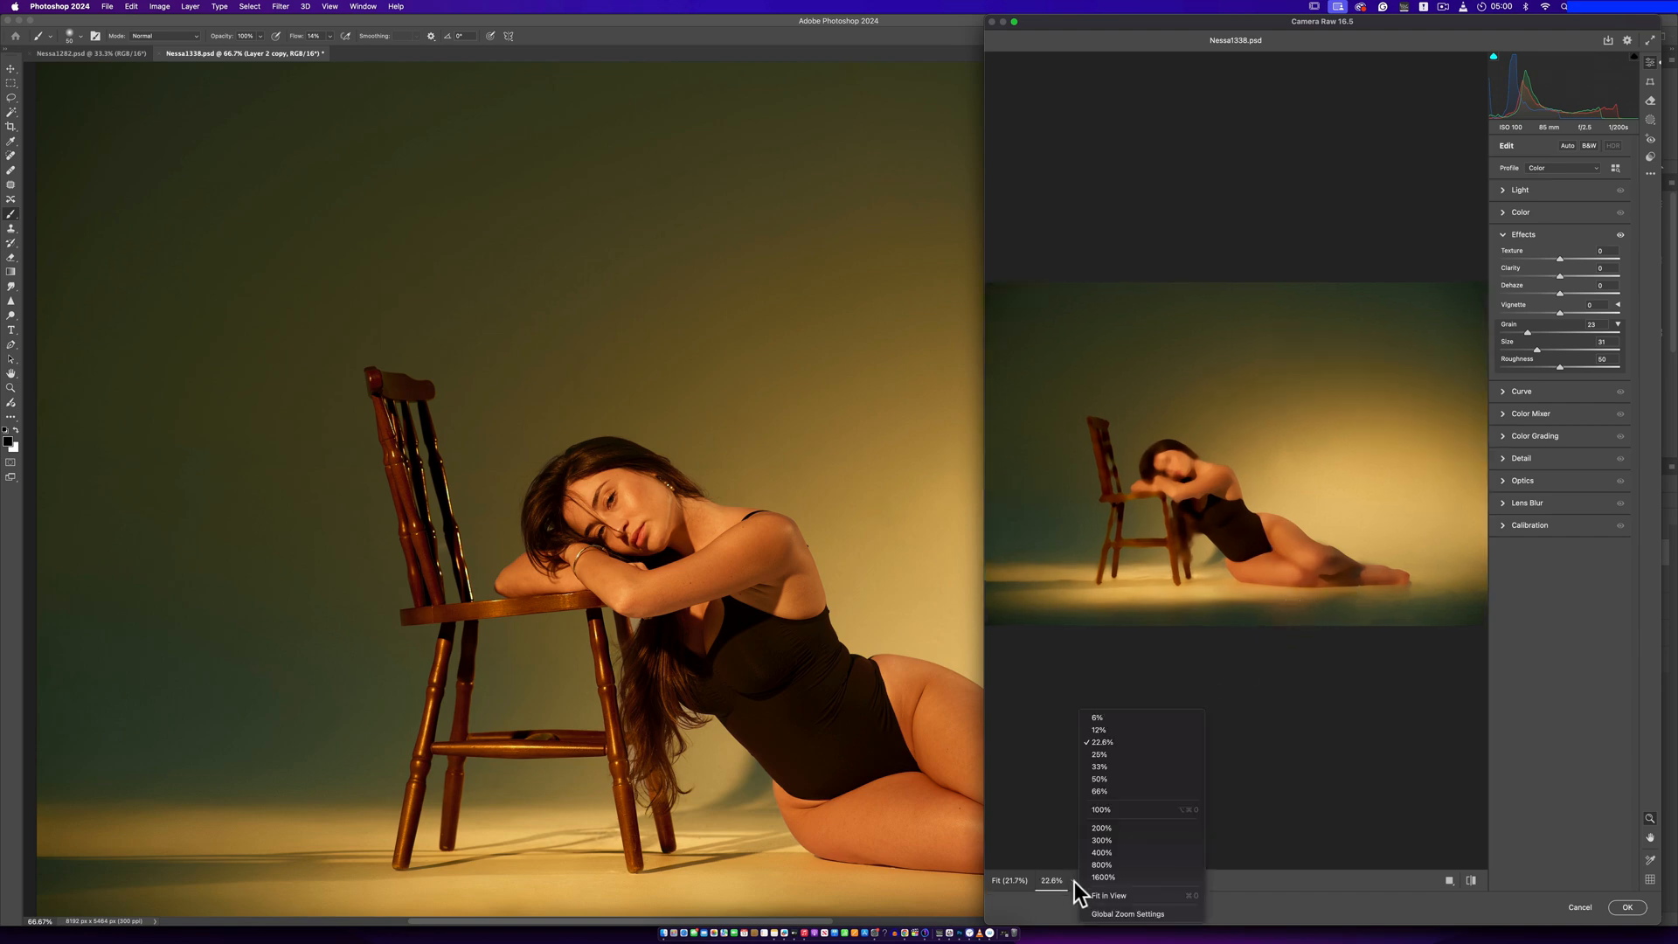
pyautogui.click(1113, 809)
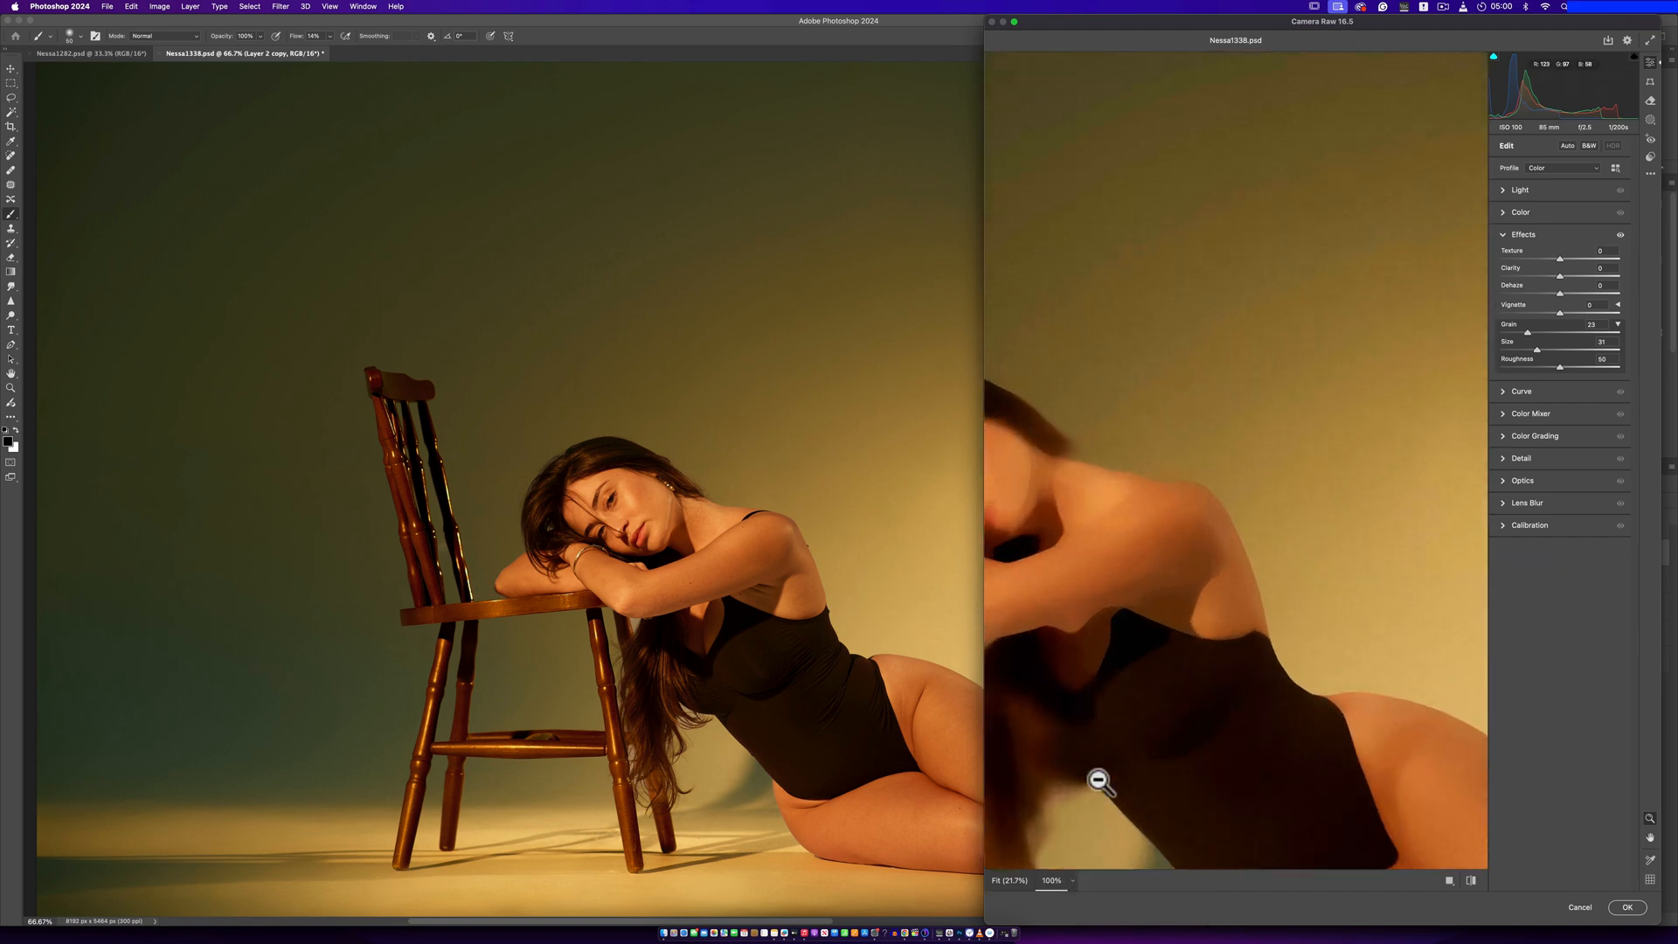
pyautogui.scroll(-5, 1232, 690)
pyautogui.moveTo(1230, 706); pyautogui.dragTo(1149, 413)
pyautogui.moveTo(1235, 695); pyautogui.dragTo(1070, 679)
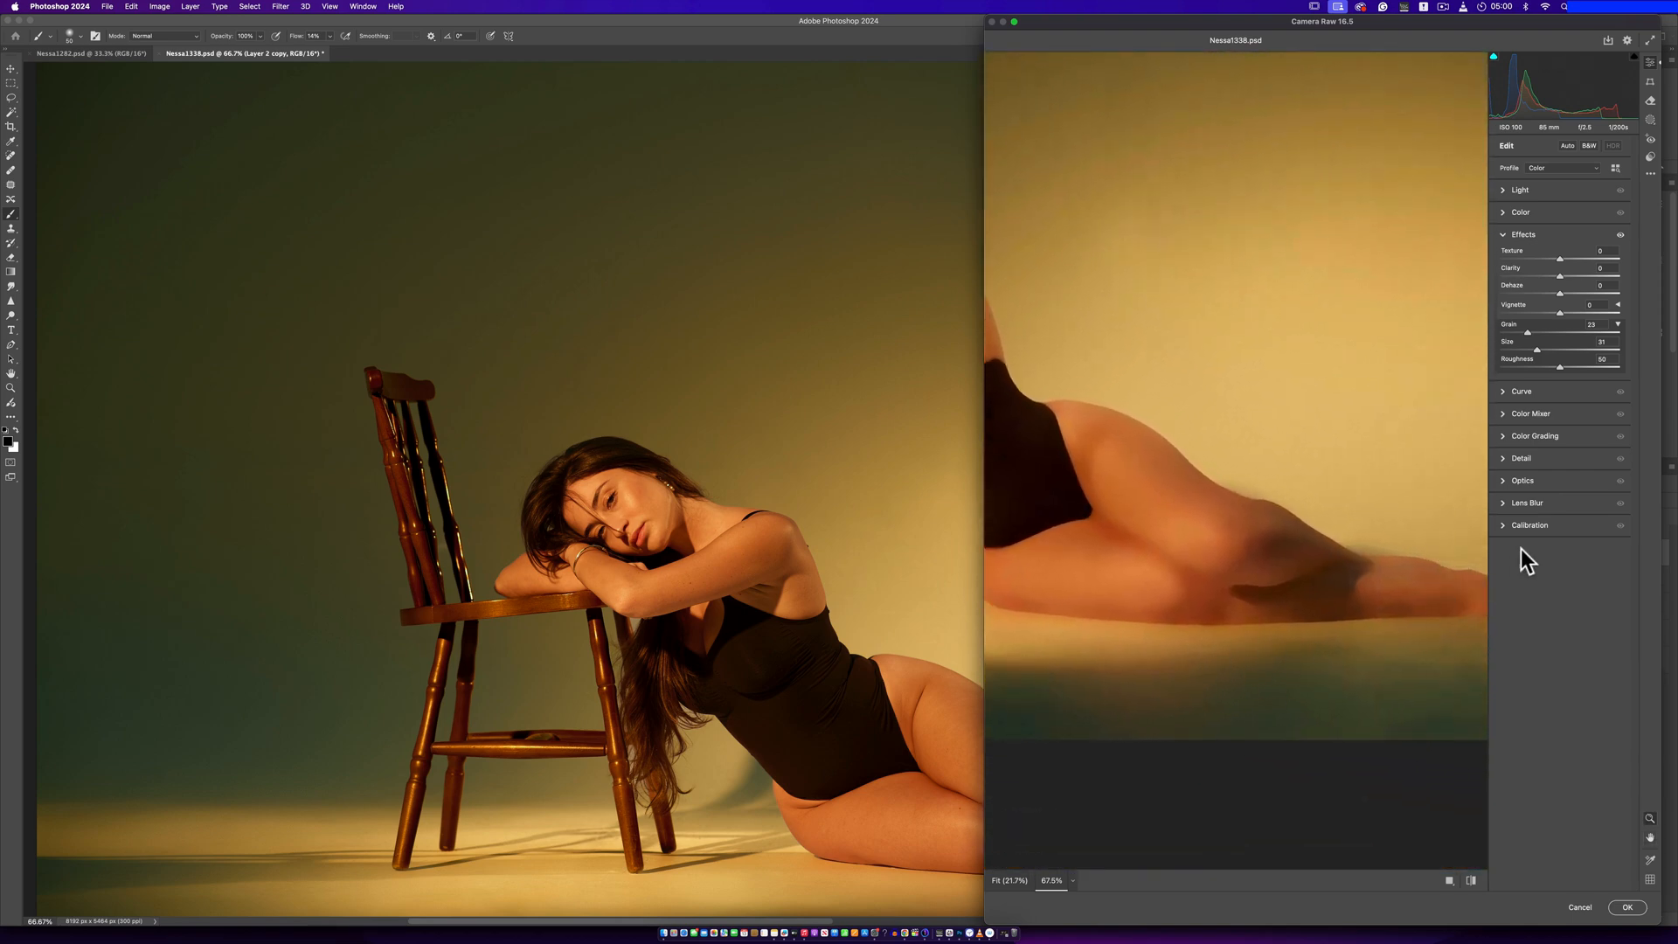
pyautogui.click(1580, 907)
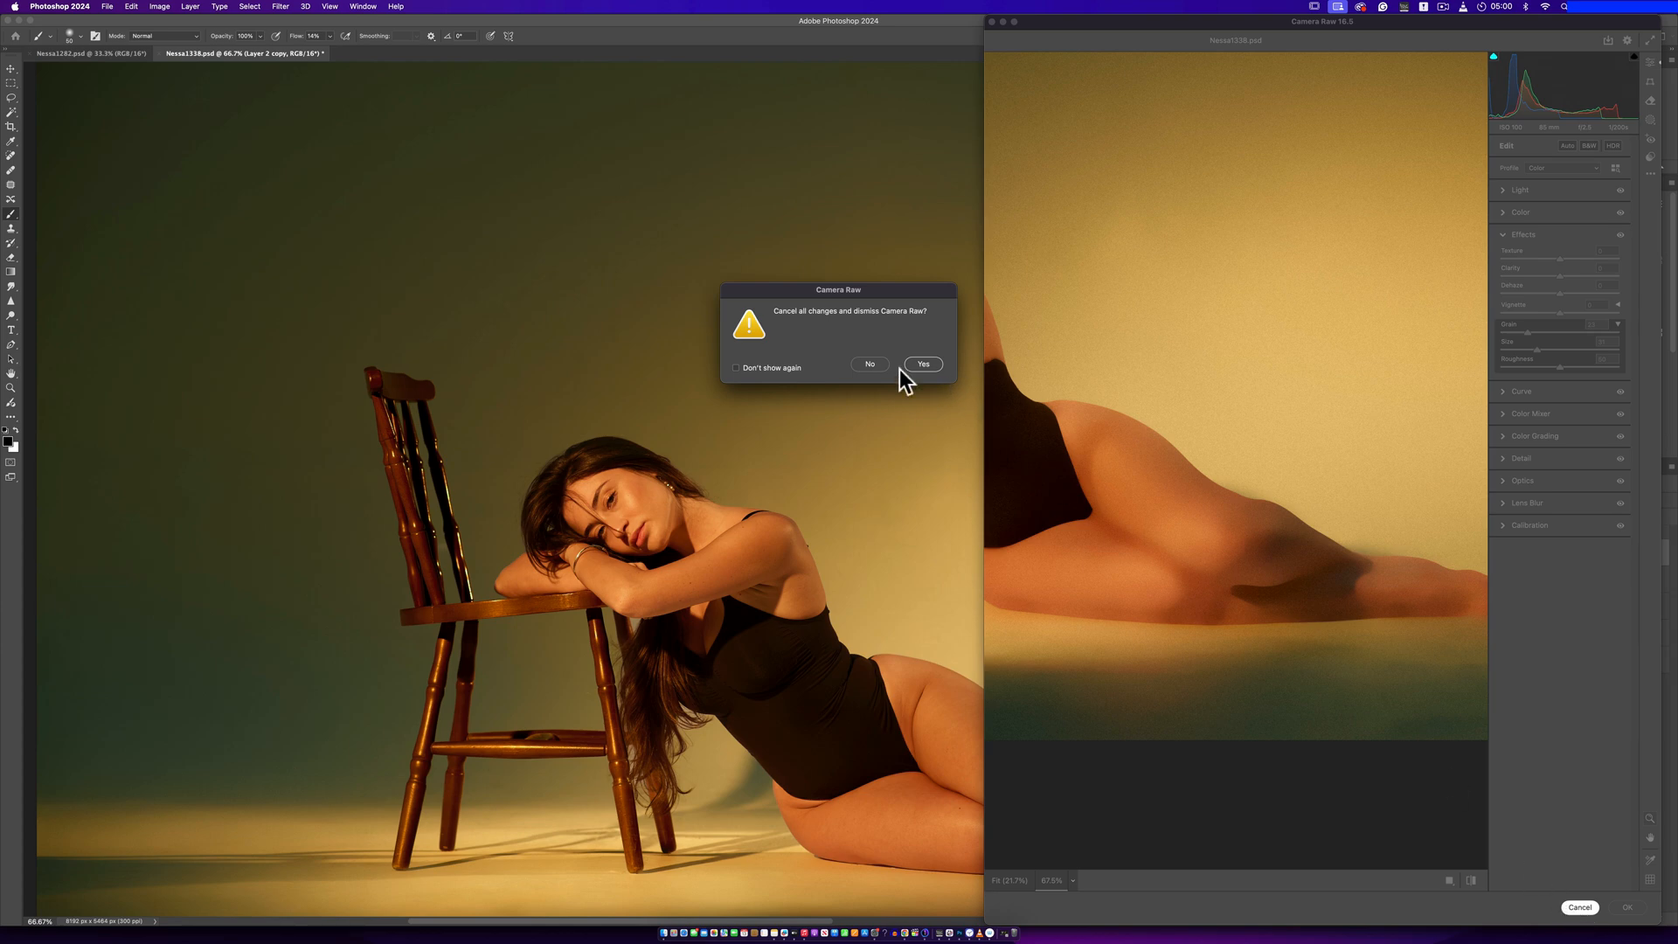
pyautogui.click(922, 365)
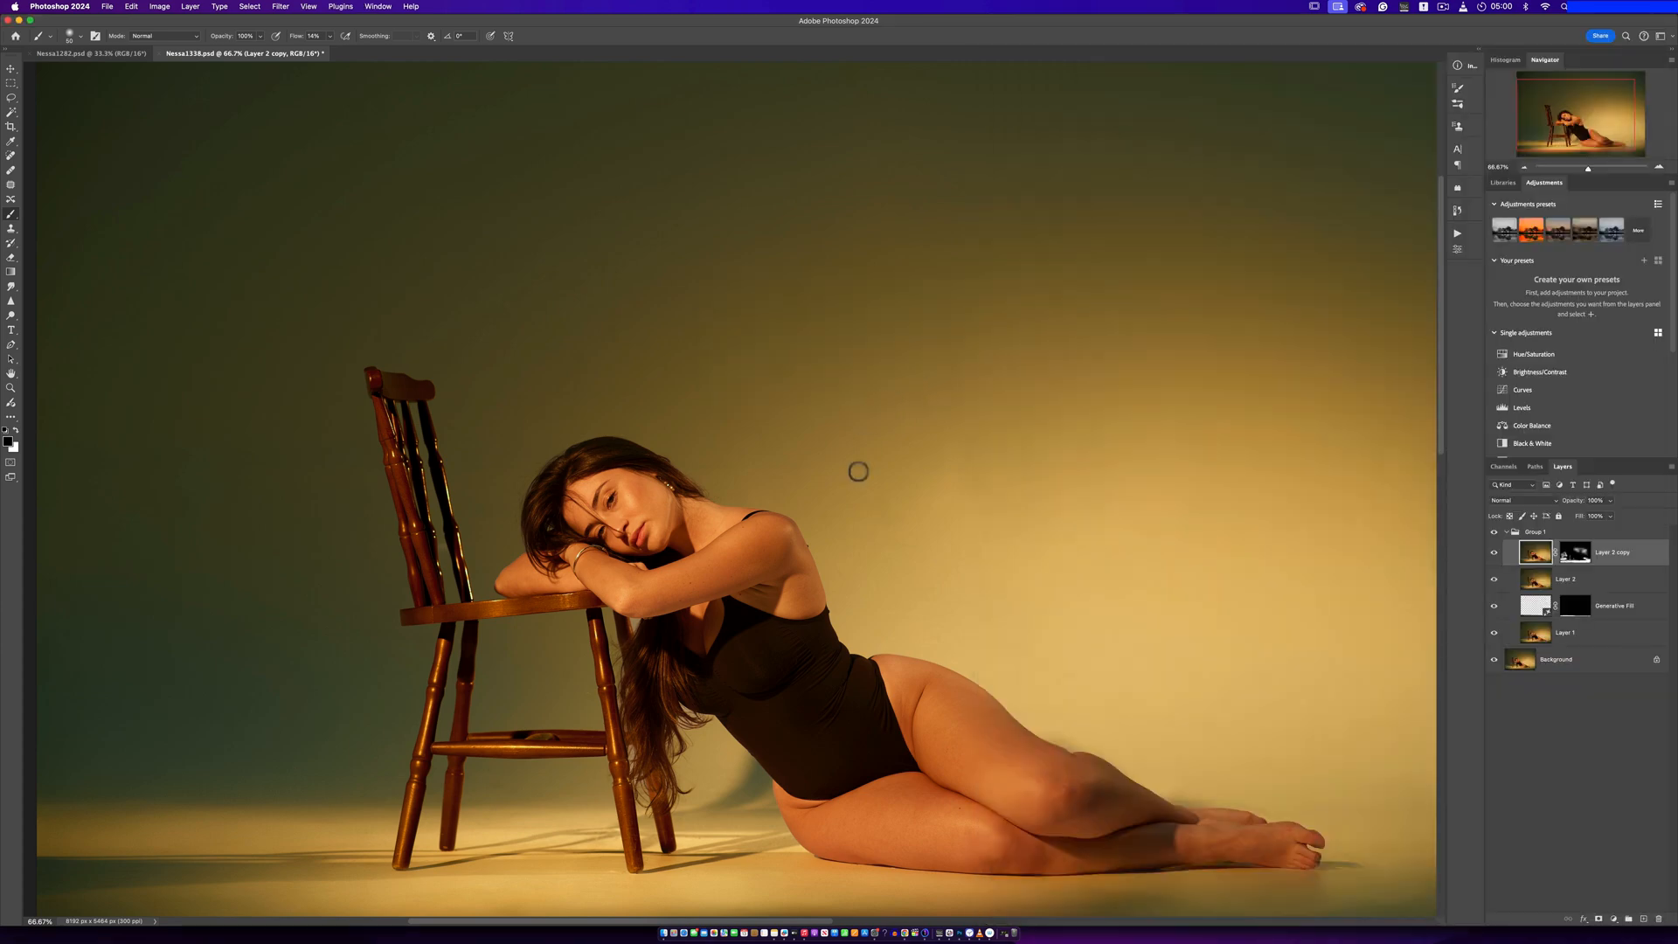
# Collapse Group 1 and stamp all visible layers into a new layer above it
pyautogui.press('z')
pyautogui.keyDown('alt'); pyautogui.click(830, 616); pyautogui.keyUp('alt')
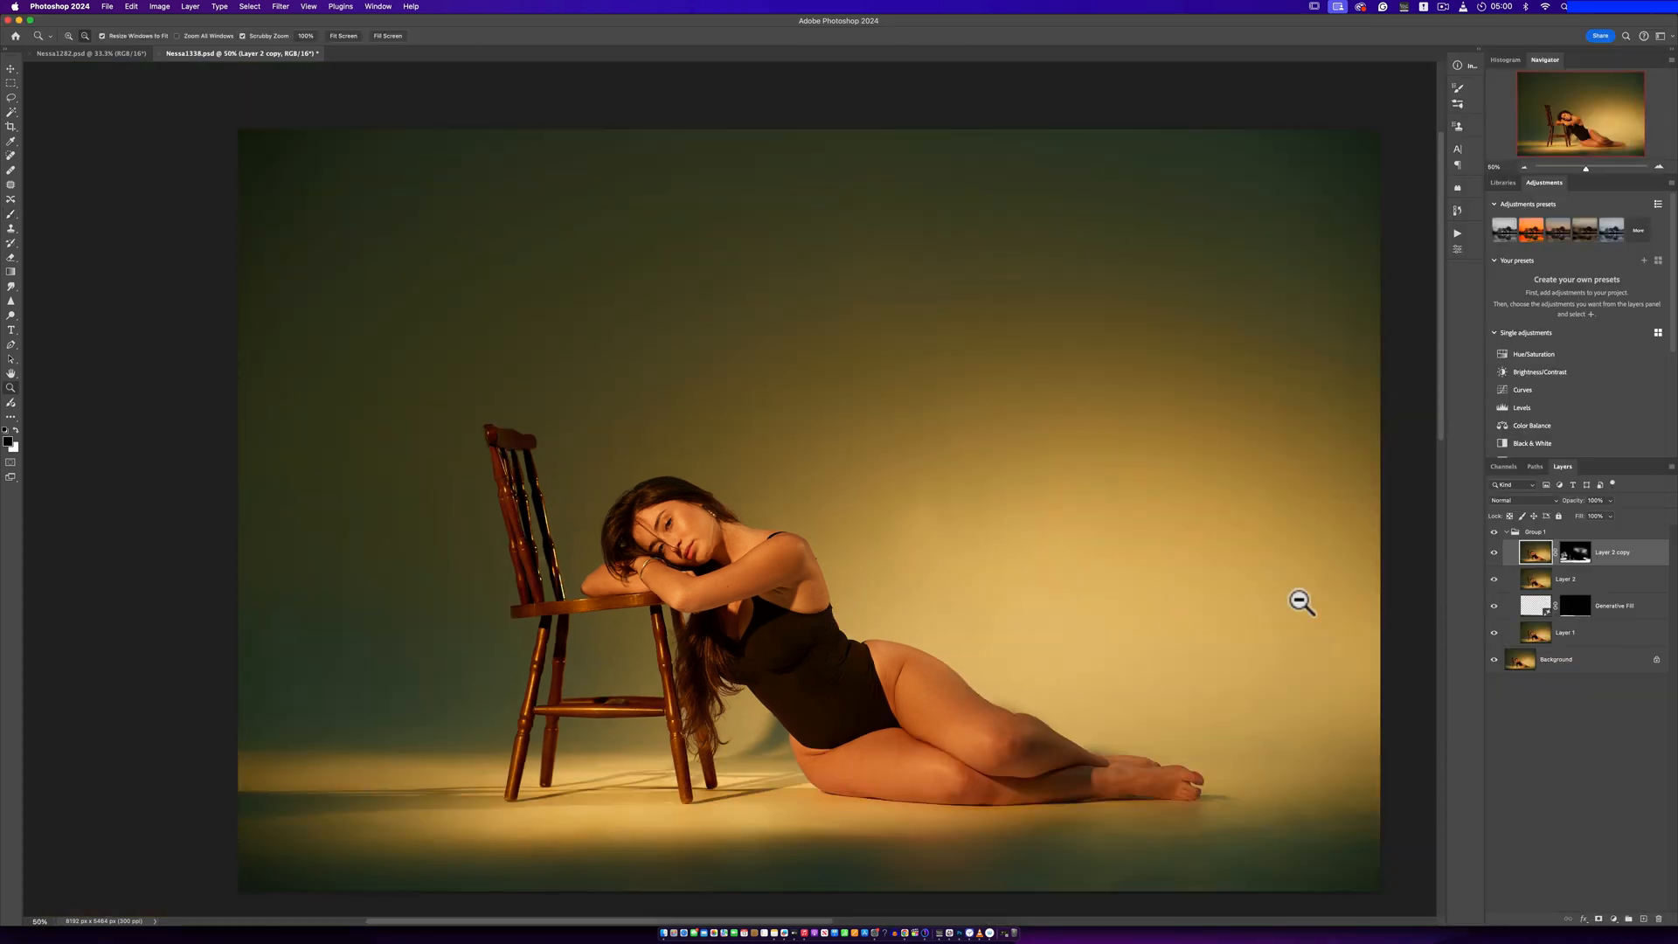
pyautogui.press('b')
pyautogui.click(1505, 531)
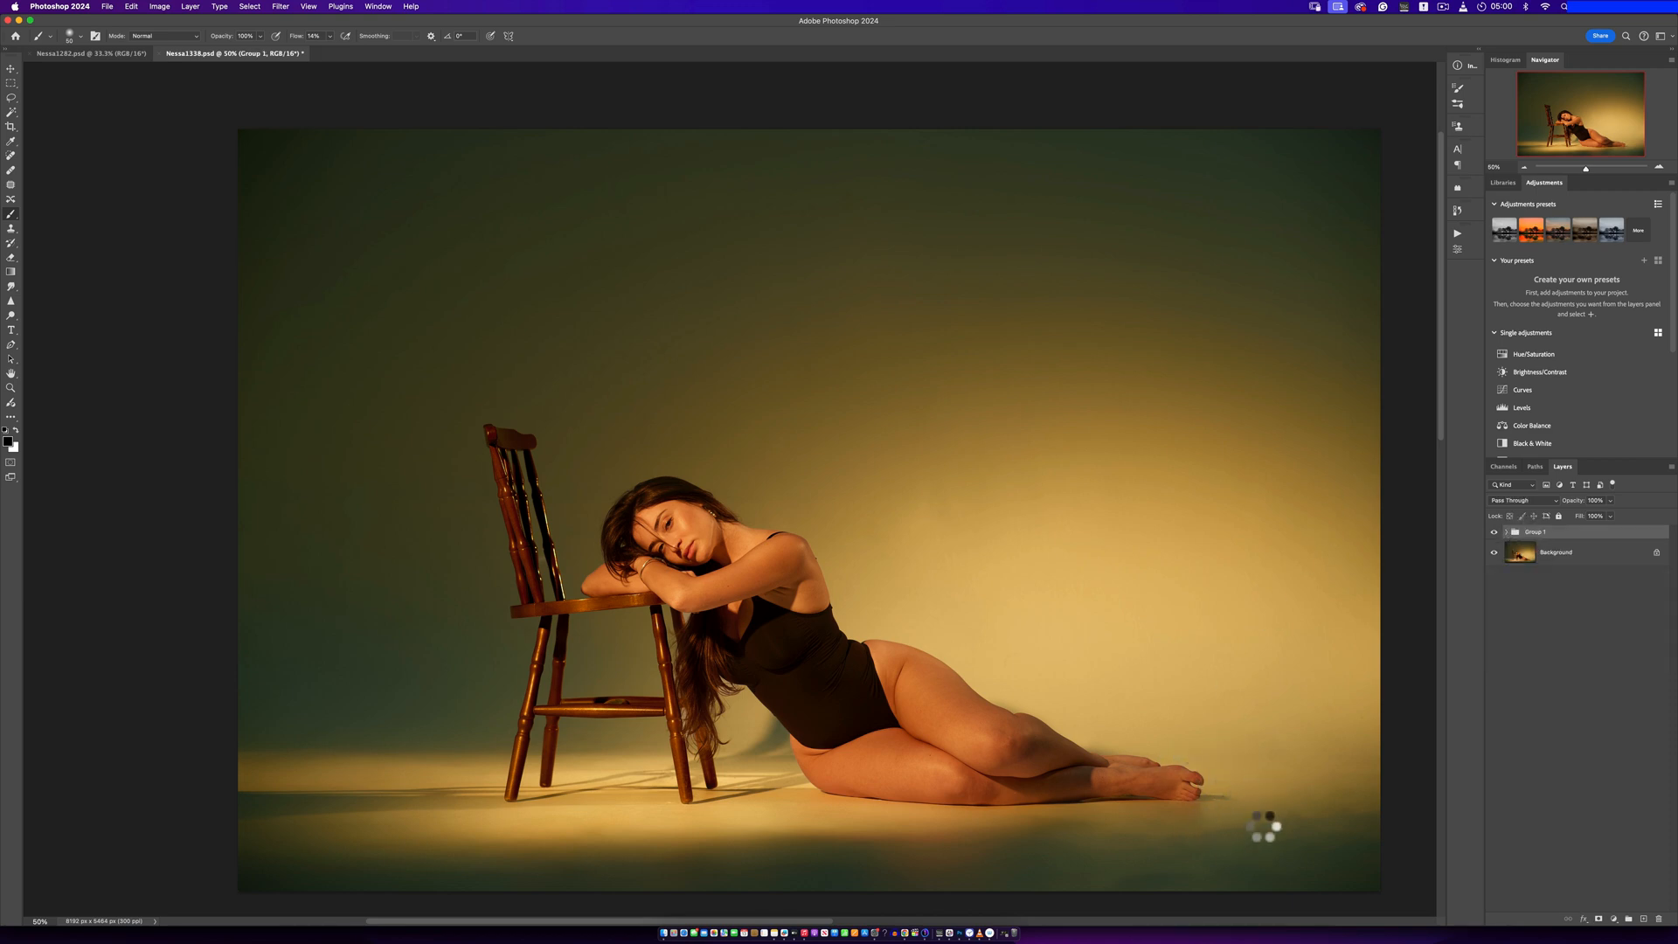
pyautogui.moveTo(1195, 786); pyautogui.dragTo(1157, 740)
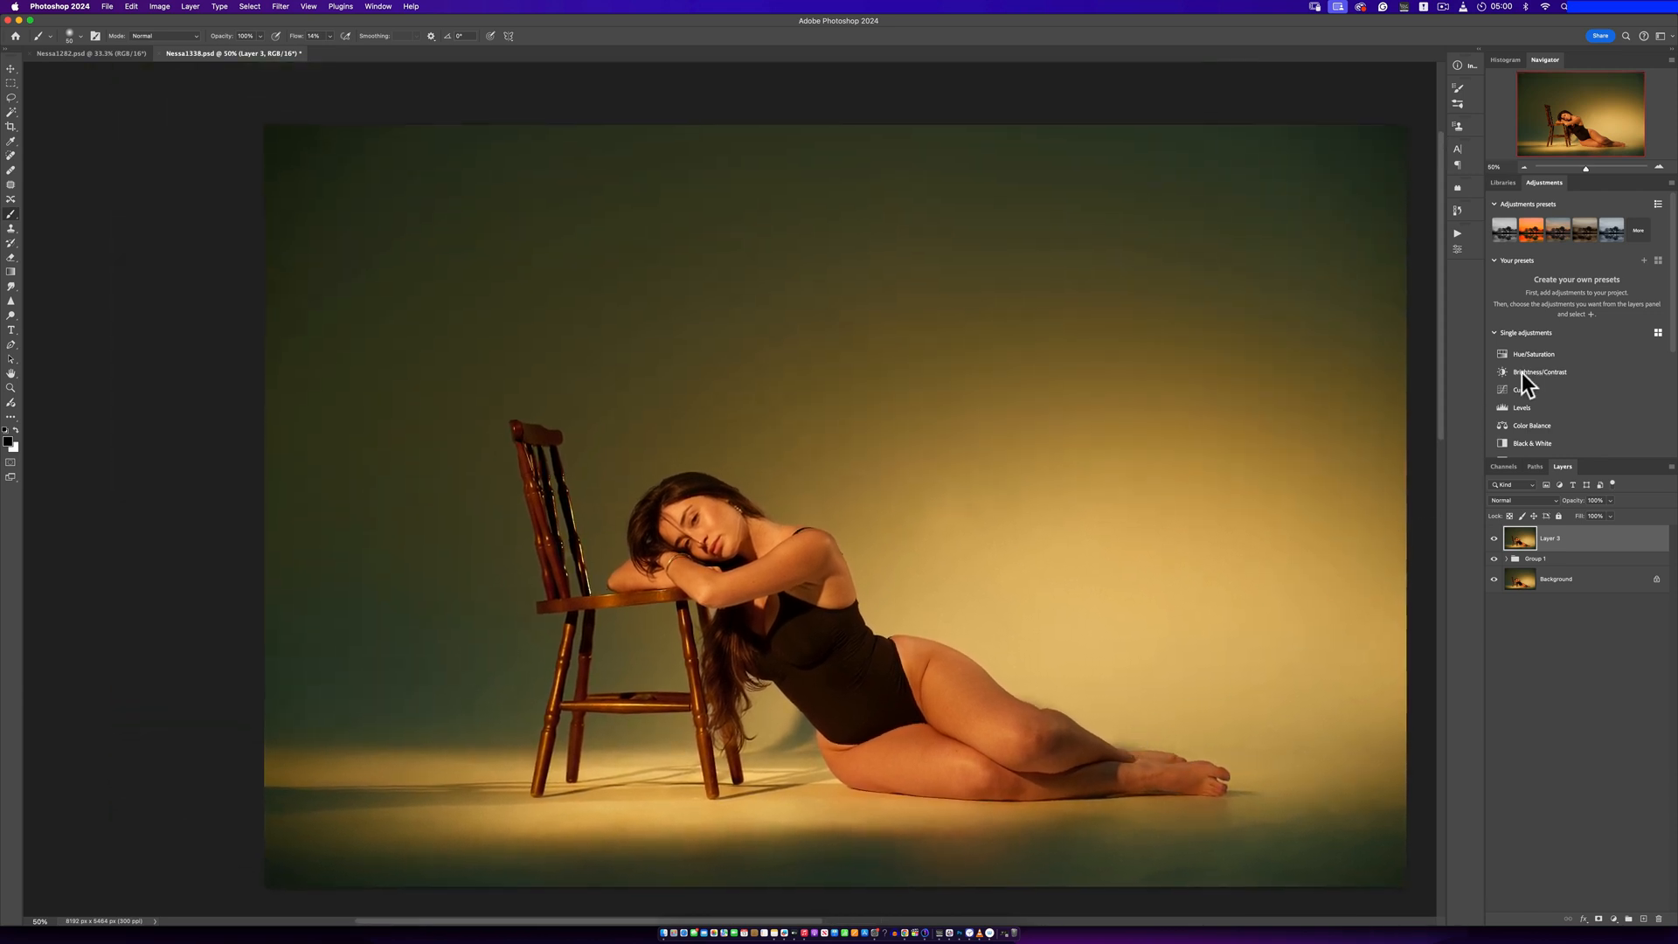
# Run the FS MEDIAN | Advance frequency separation action with a Median radius of 5 pixels, accepting the Apply Image settings
pyautogui.click(1464, 234)
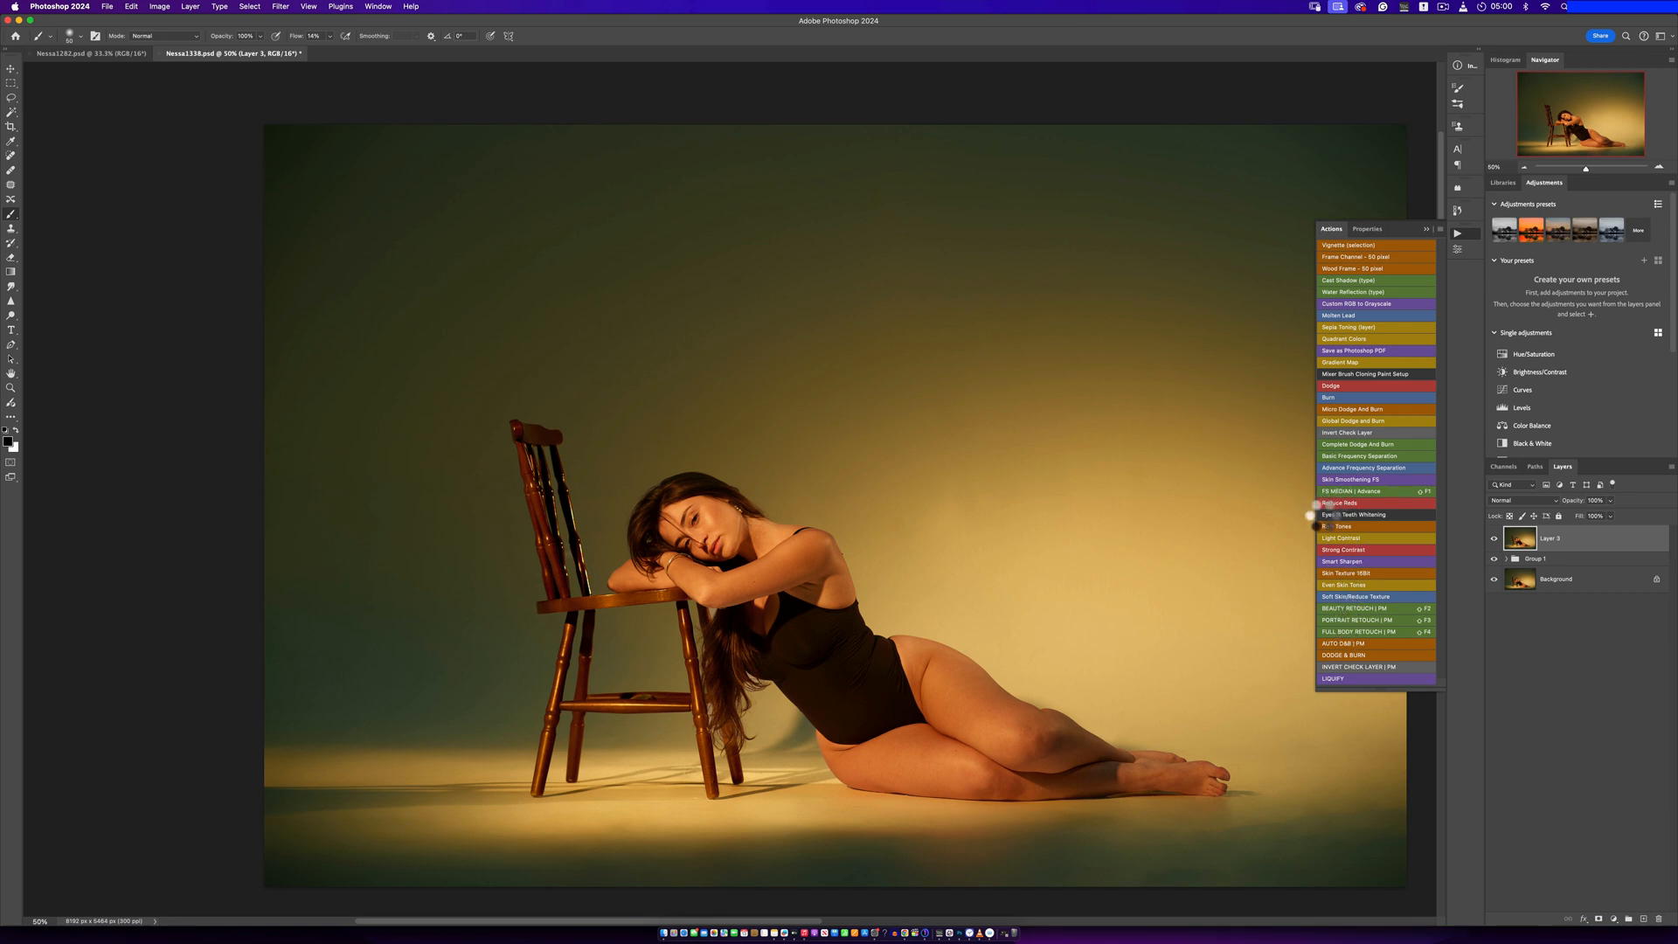
pyautogui.click(1329, 600)
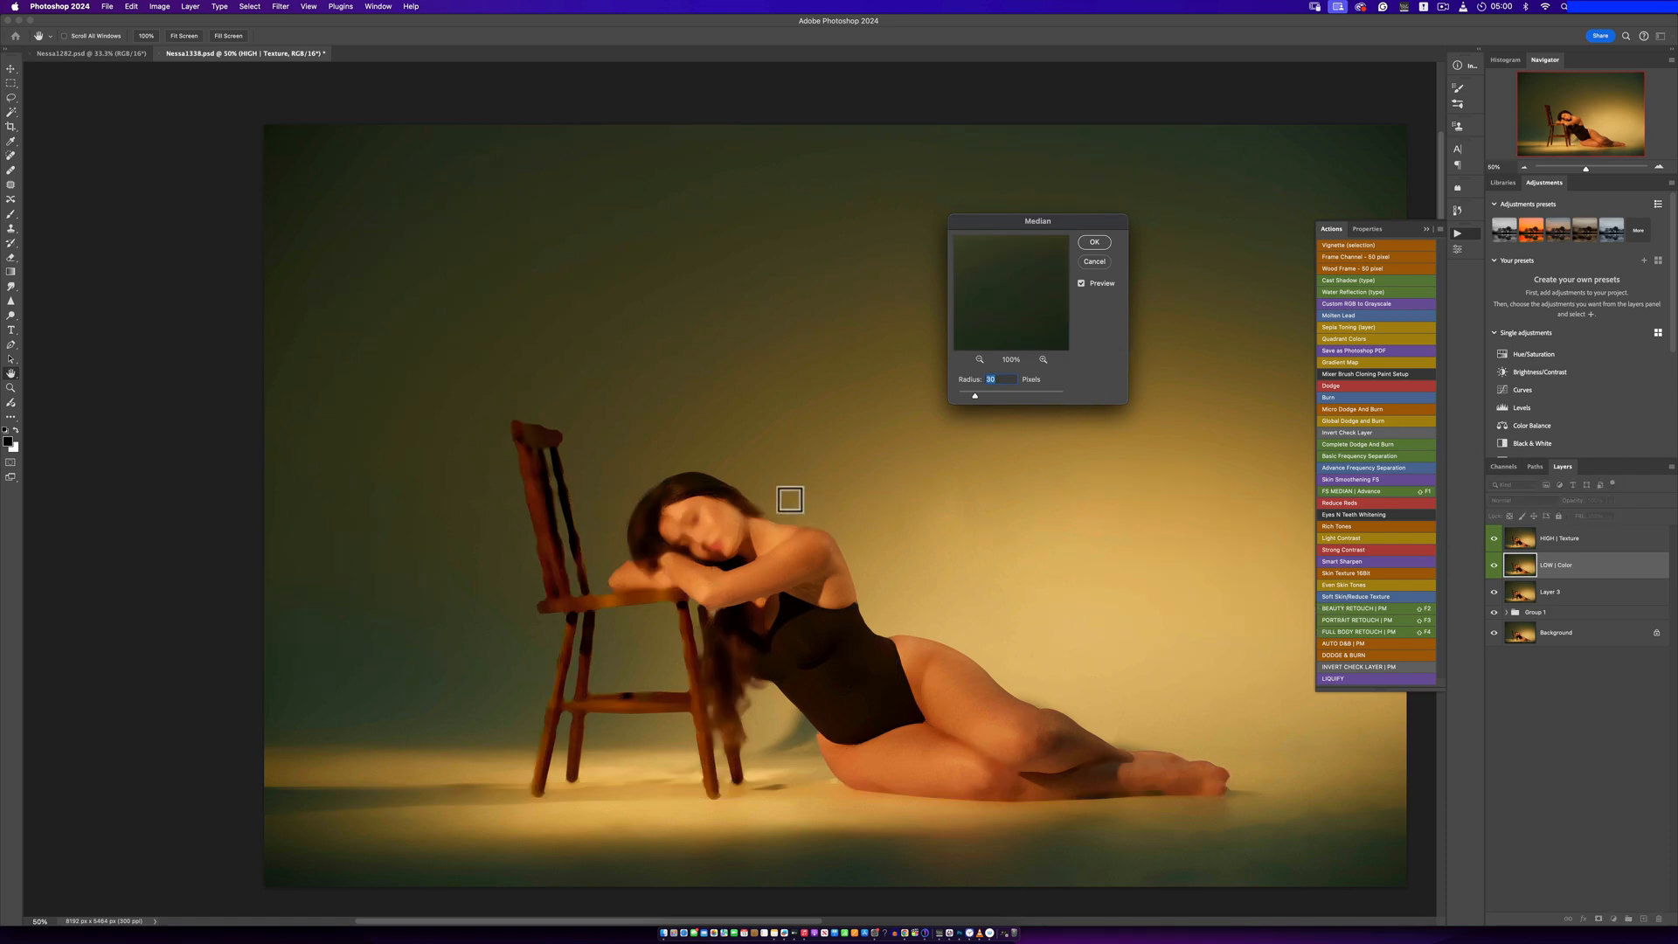
pyautogui.click(734, 533)
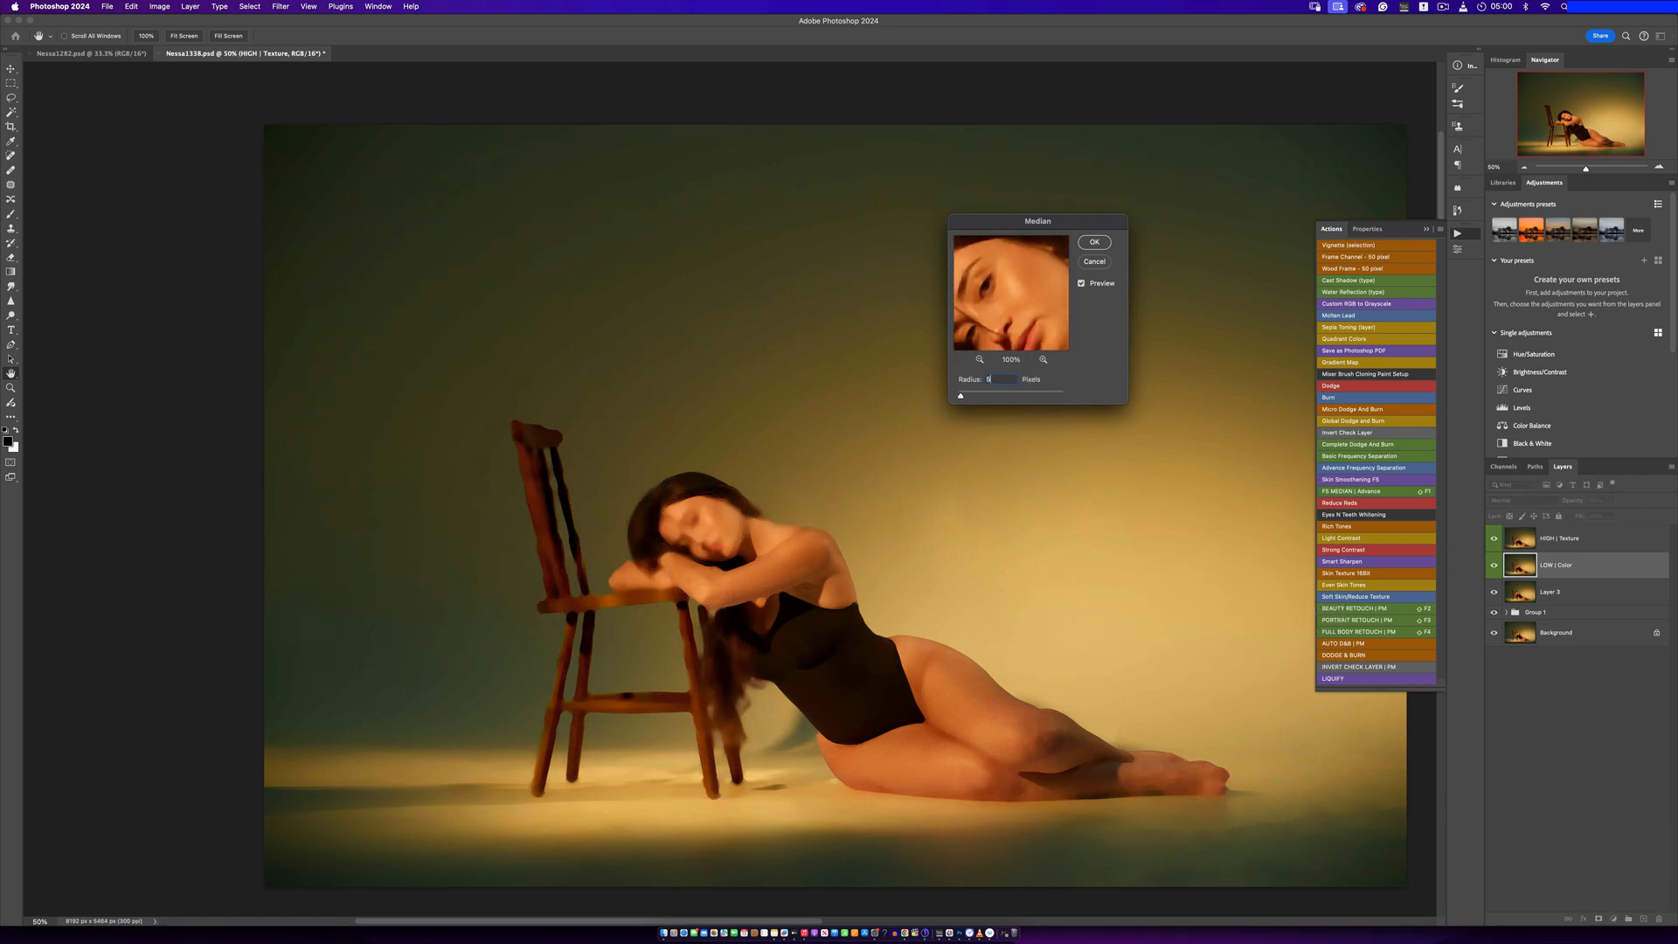
pyautogui.click(723, 525)
pyautogui.moveTo(1030, 279); pyautogui.dragTo(1060, 314)
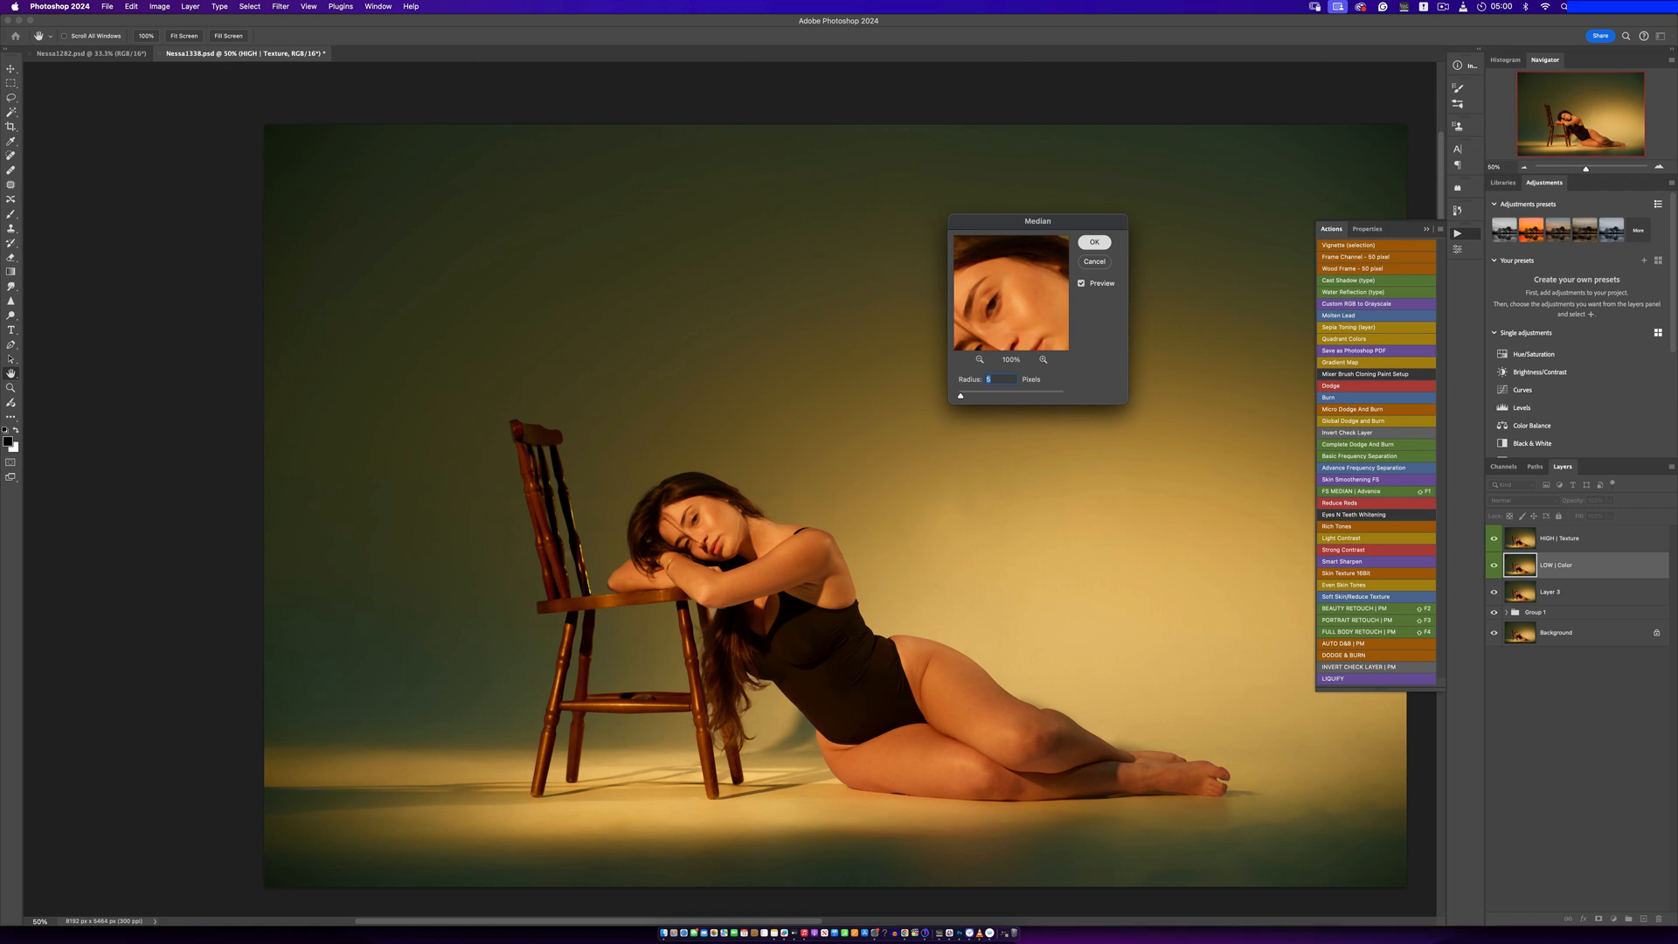
pyautogui.press('Return')
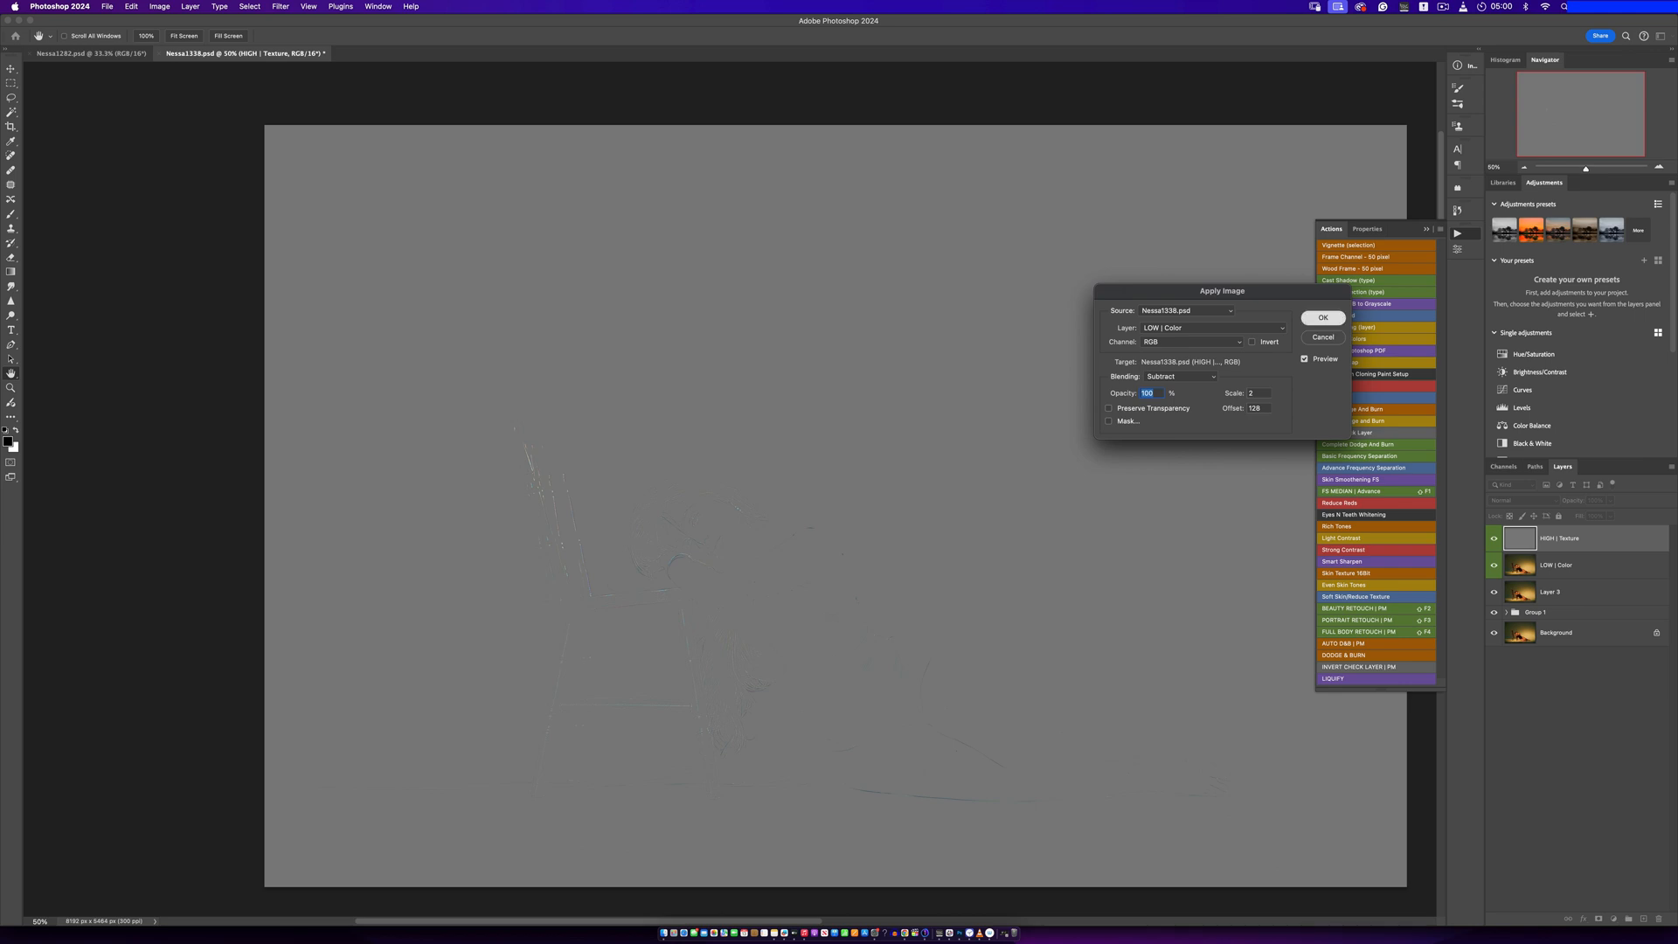
pyautogui.press('Return')
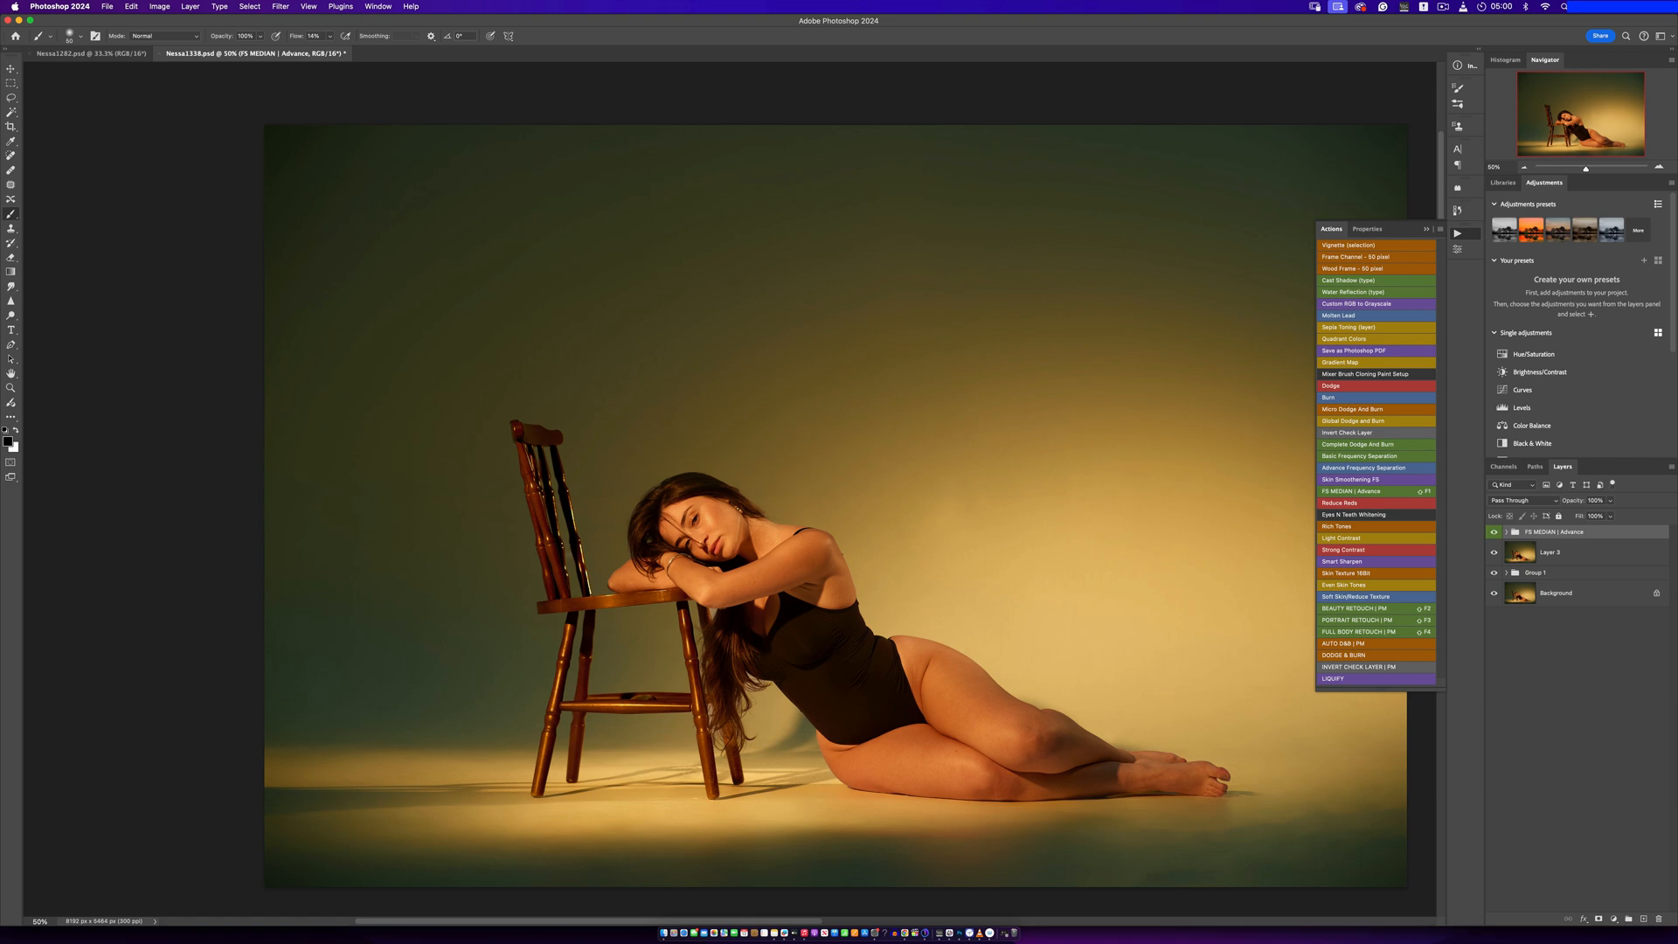
# Expand the FS MEDIAN | Advance group and make the LOW | Color - Work layer active
pyautogui.press('z')
pyautogui.moveTo(716, 544)
pyautogui.mouseDown()
pyautogui.moveTo(795, 607)
pyautogui.moveTo(716, 603)
pyautogui.moveTo(643, 522)
pyautogui.mouseUp()
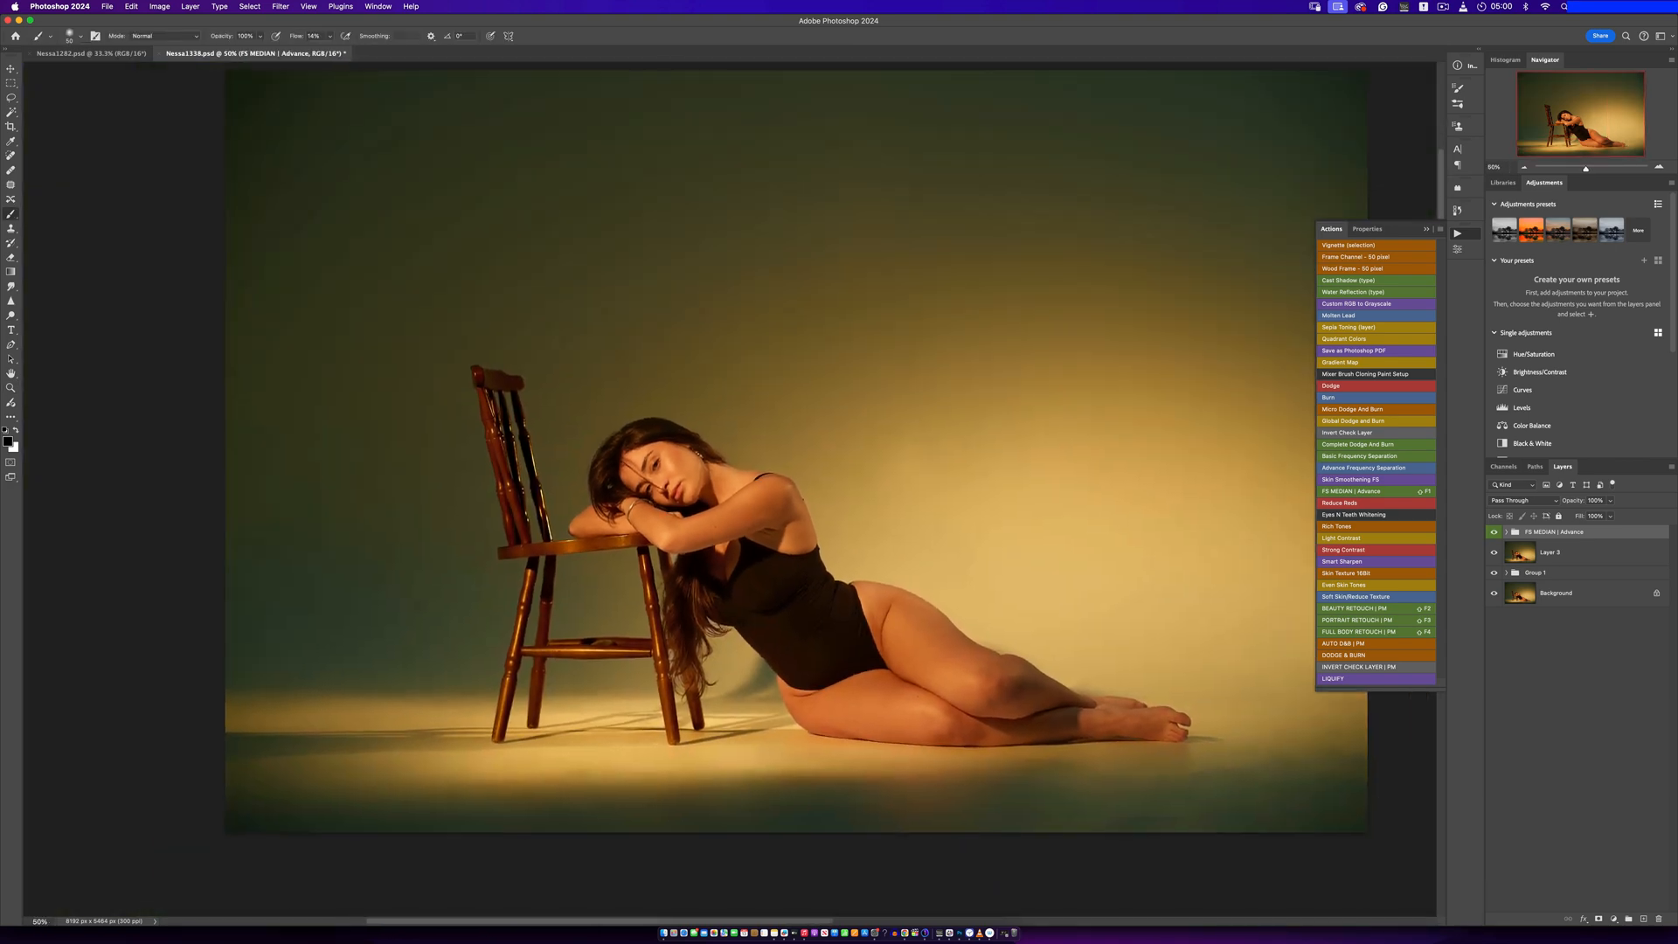
pyautogui.click(1506, 532)
pyautogui.click(1597, 605)
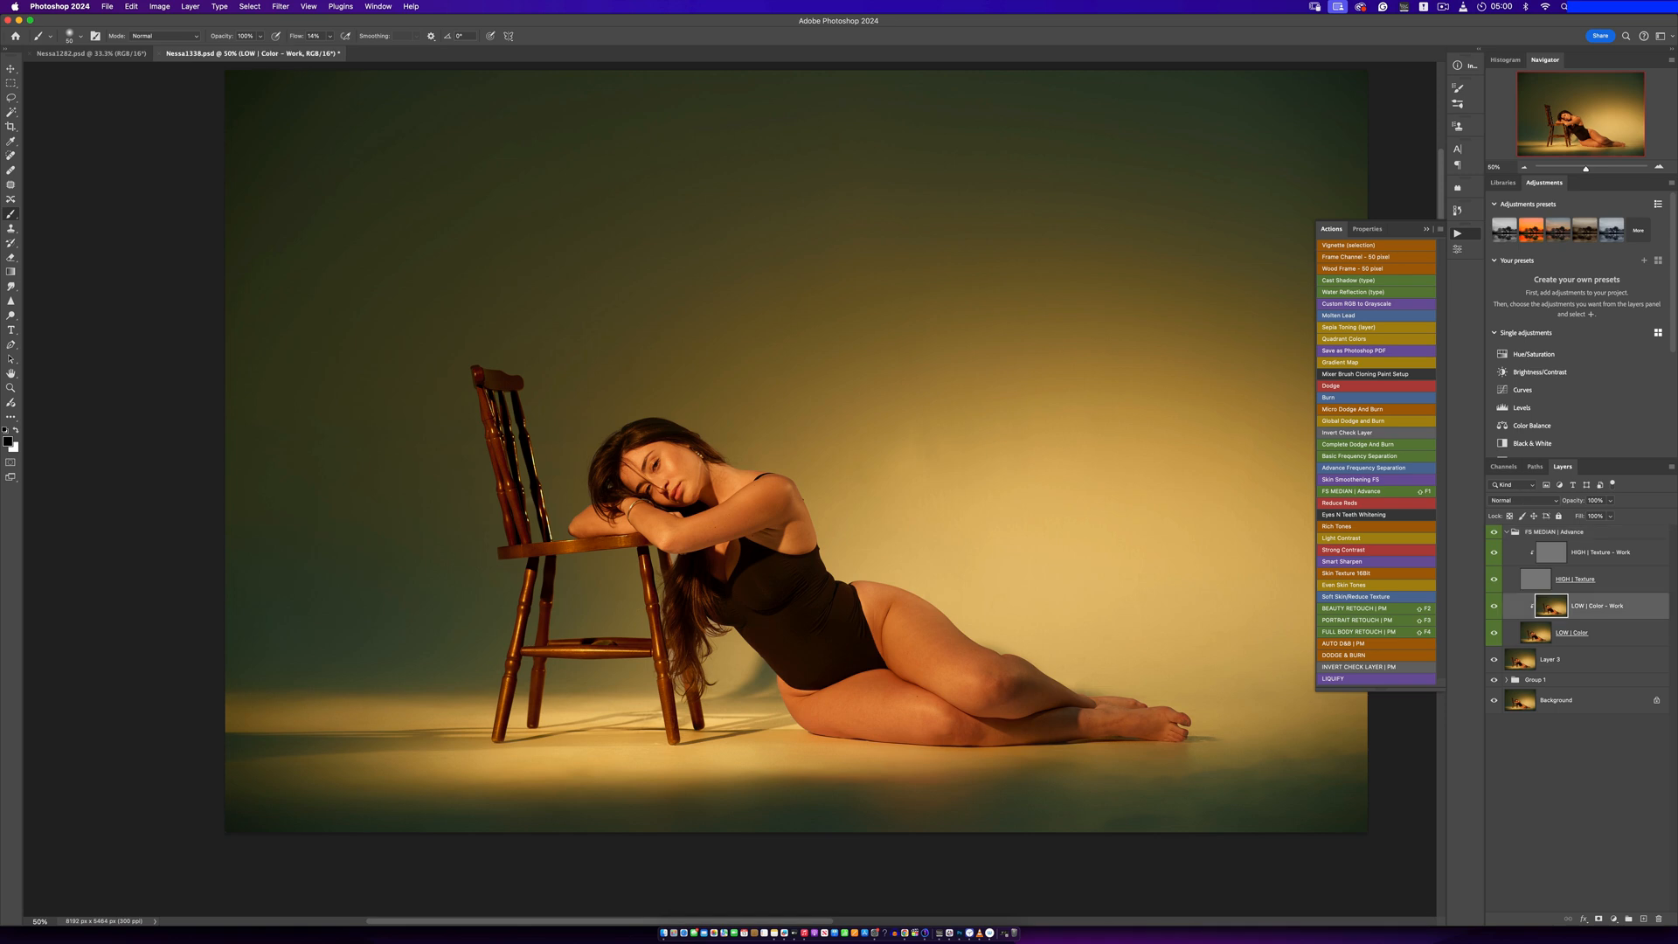
pyautogui.moveTo(786, 524); pyautogui.dragTo(693, 545)
# Try to lasso the backdrop and floor around the chair and figure, dismiss the countdown timer window, and clear the selection
pyautogui.press('l')
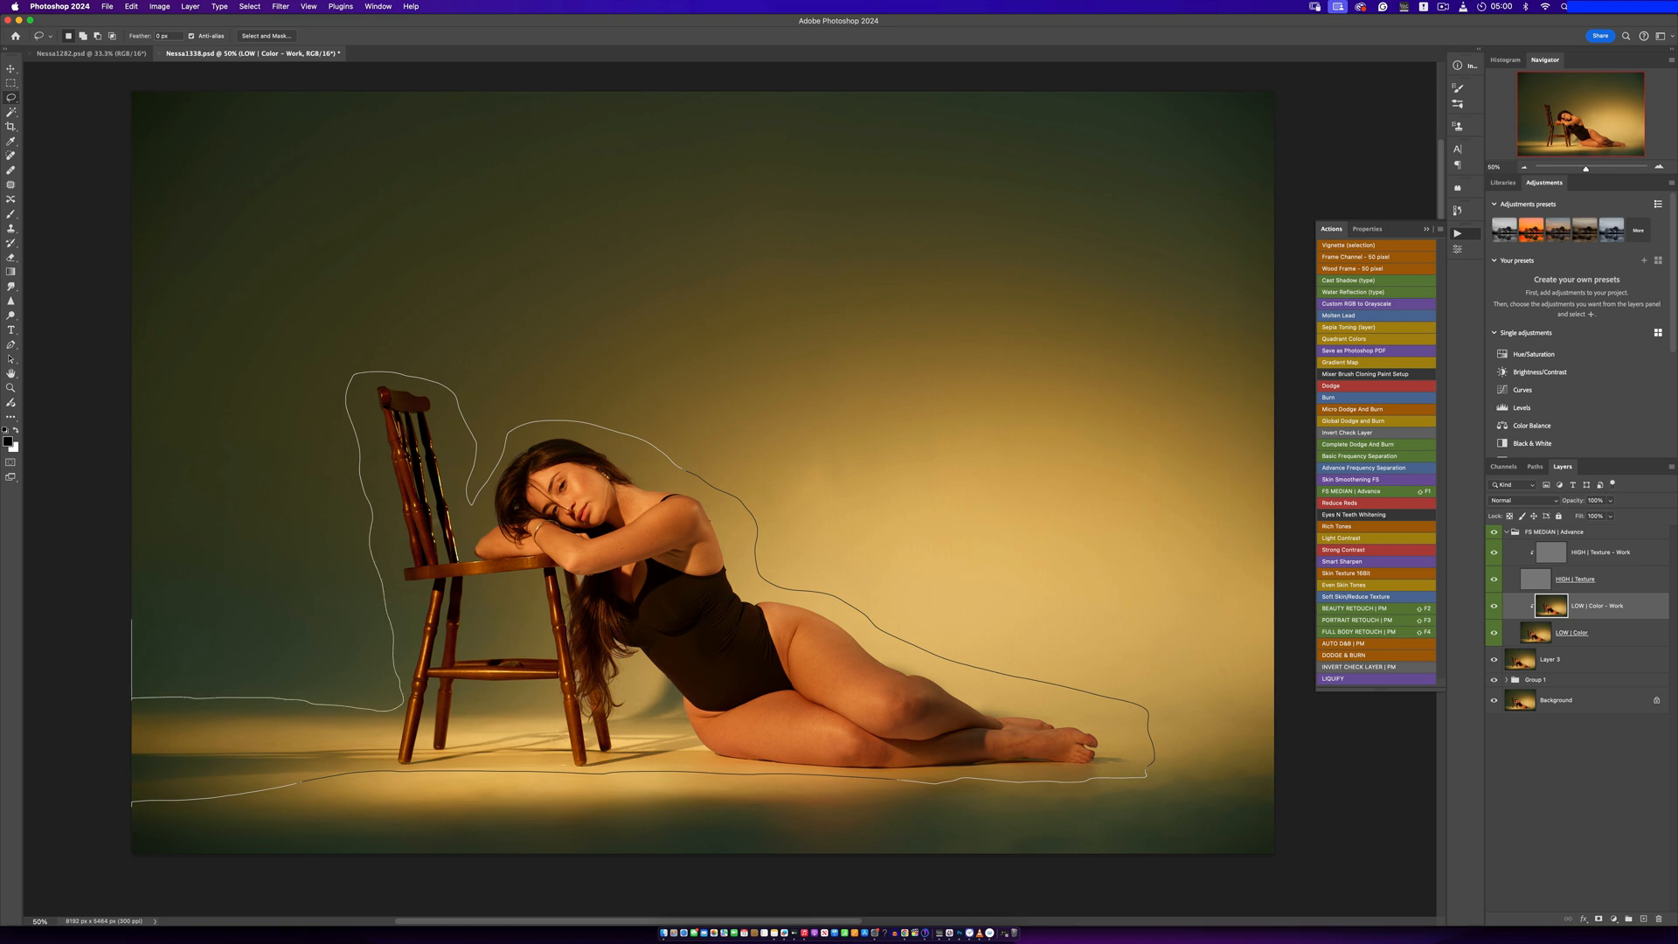
pyautogui.moveTo(131, 618); pyautogui.dragTo(131, 89)
pyautogui.moveTo(240, 91); pyautogui.dragTo(725, 91)
pyautogui.click(1494, 7)
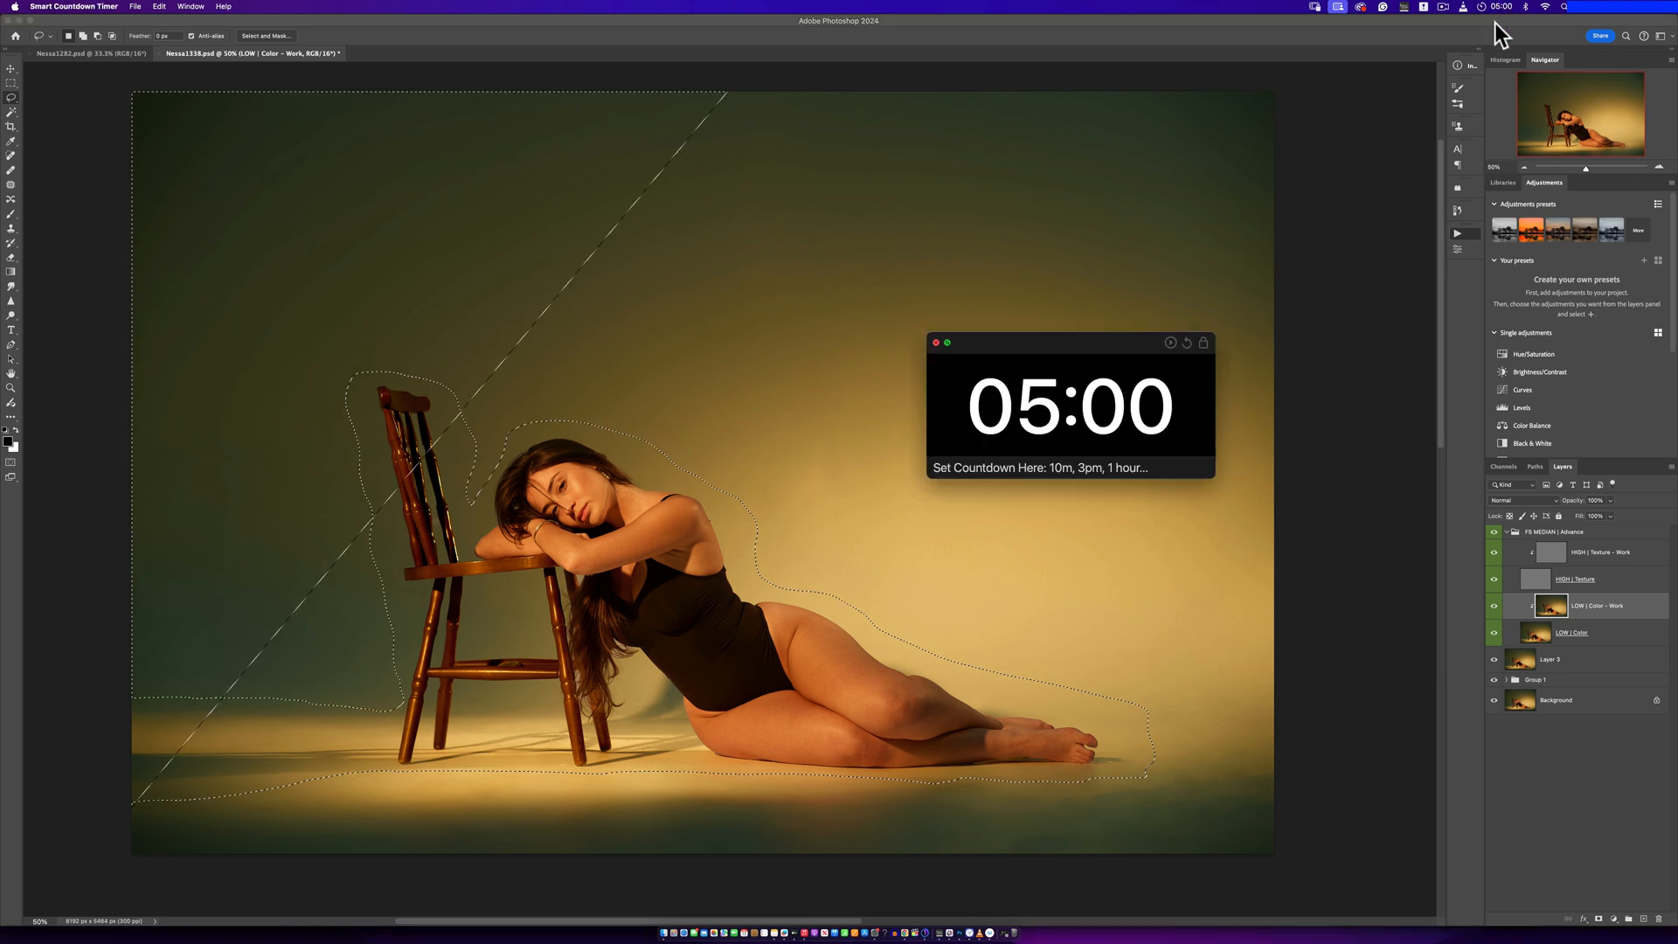
pyautogui.click(936, 343)
pyautogui.click(1604, 607)
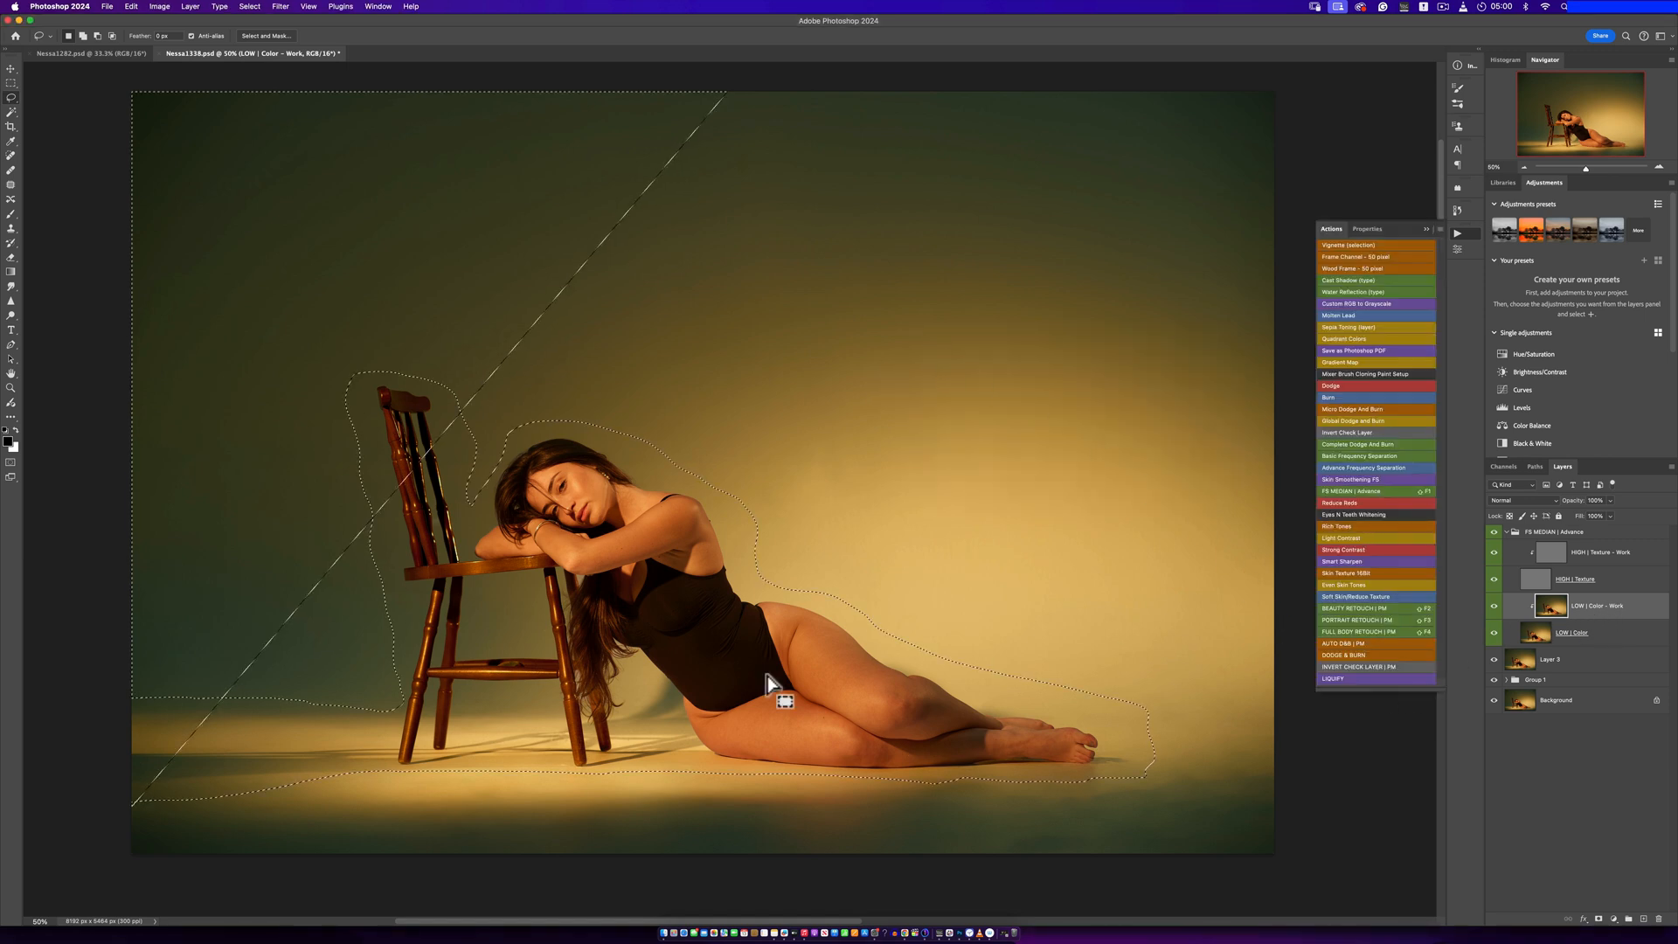
pyautogui.press('super+d')
# Lasso the floor and backdrop around the chair and figure on LOW | Color - Work, and copy the selection to a new layer
pyautogui.moveTo(470, 787); pyautogui.dragTo(688, 774)
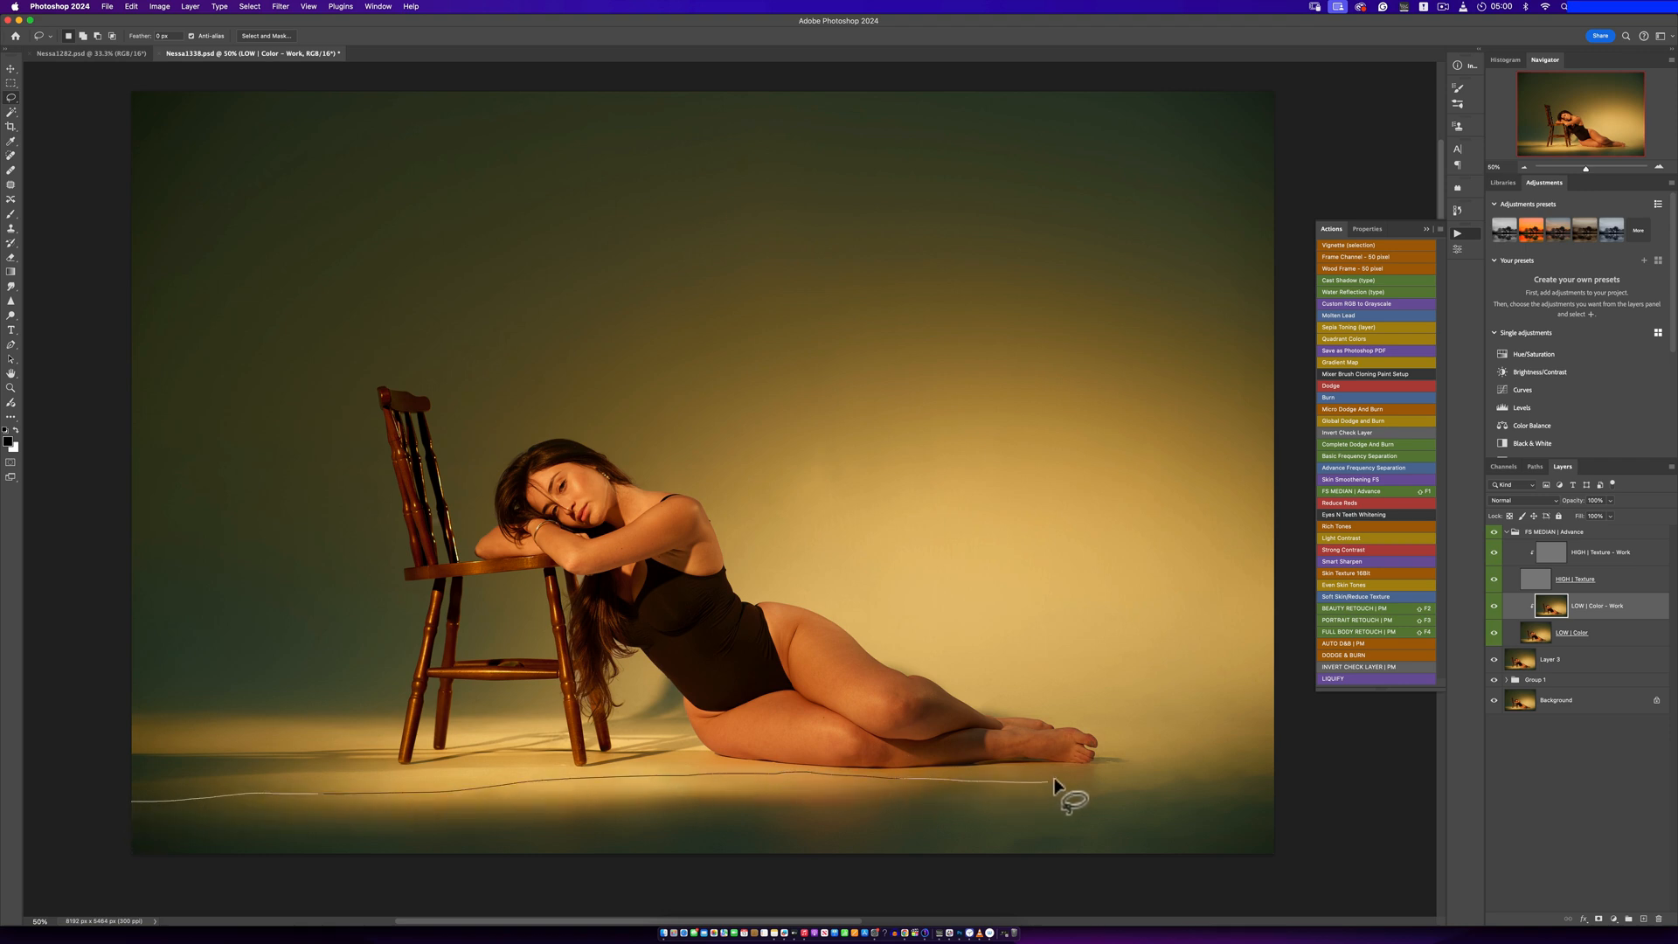
pyautogui.moveTo(938, 674); pyautogui.dragTo(789, 585)
pyautogui.moveTo(453, 416)
pyautogui.mouseDown()
pyautogui.moveTo(409, 370)
pyautogui.moveTo(358, 408)
pyautogui.moveTo(376, 646)
pyautogui.moveTo(309, 680)
pyautogui.moveTo(105, 691)
pyautogui.moveTo(82, 659)
pyautogui.moveTo(39, 198)
pyautogui.mouseUp()
pyautogui.moveTo(80, 80)
pyautogui.mouseDown()
pyautogui.moveTo(336, 45)
pyautogui.moveTo(1173, 75)
pyautogui.moveTo(1309, 84)
pyautogui.moveTo(1351, 110)
pyautogui.moveTo(1316, 446)
pyautogui.moveTo(1307, 888)
pyautogui.moveTo(1151, 860)
pyautogui.moveTo(945, 856)
pyautogui.moveTo(134, 878)
pyautogui.moveTo(92, 850)
pyautogui.moveTo(100, 776)
pyautogui.mouseUp()
pyautogui.press('super+j')
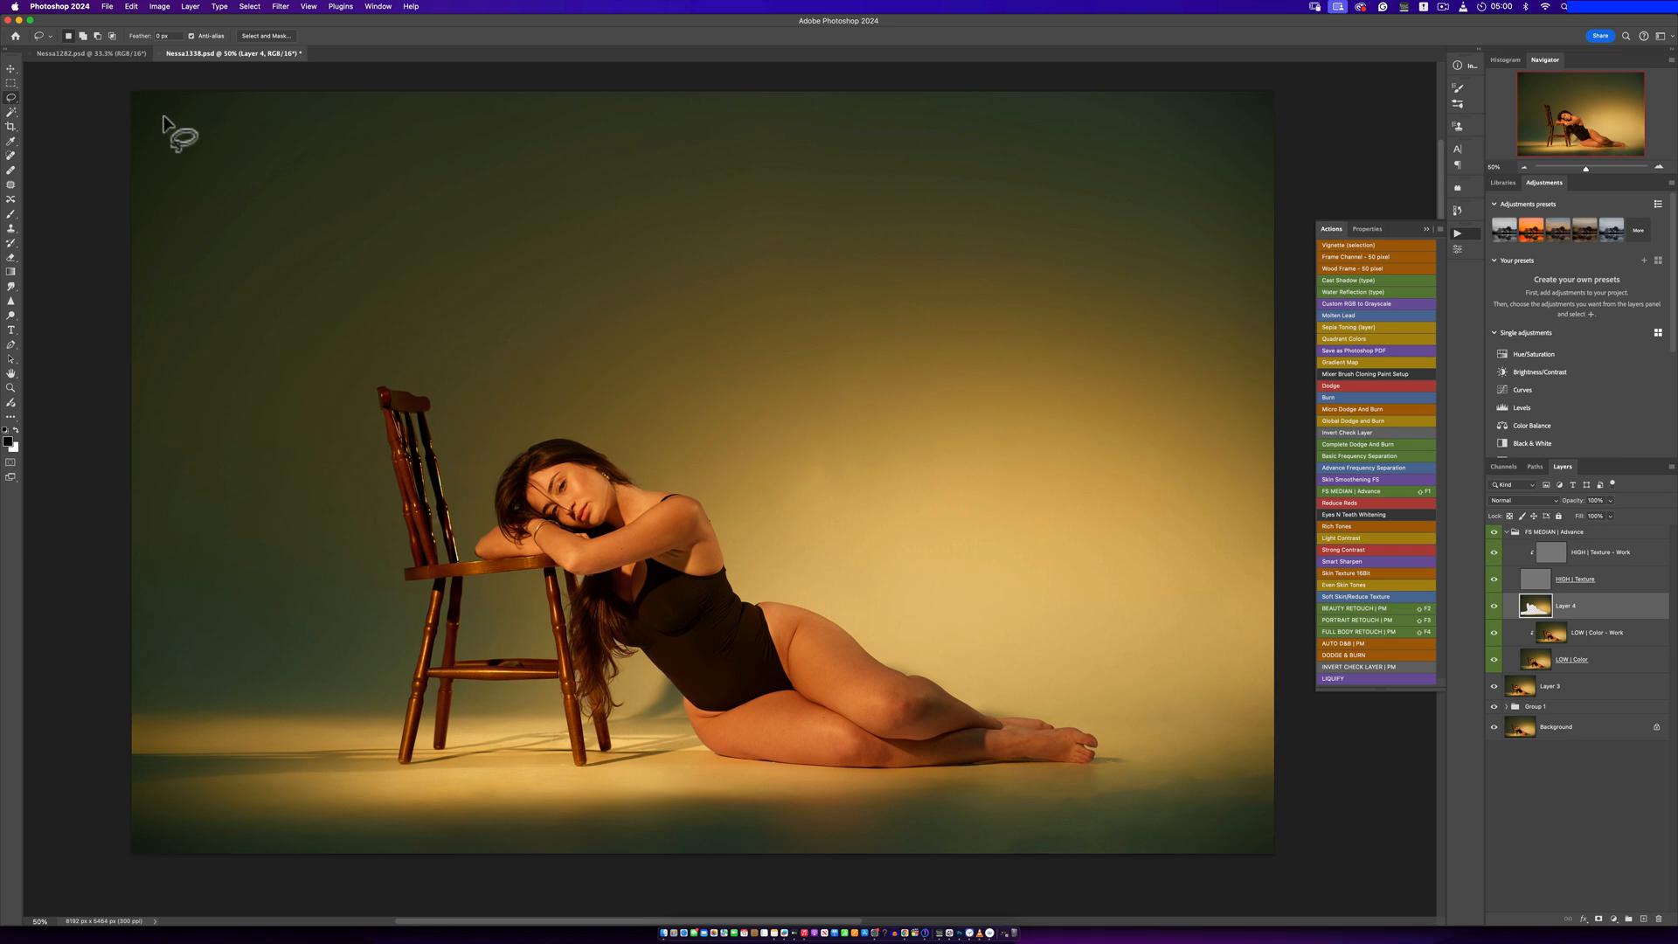
# Apply a Gaussian Blur with a large radius to the copied backdrop on Layer 4
pyautogui.click(254, 8)
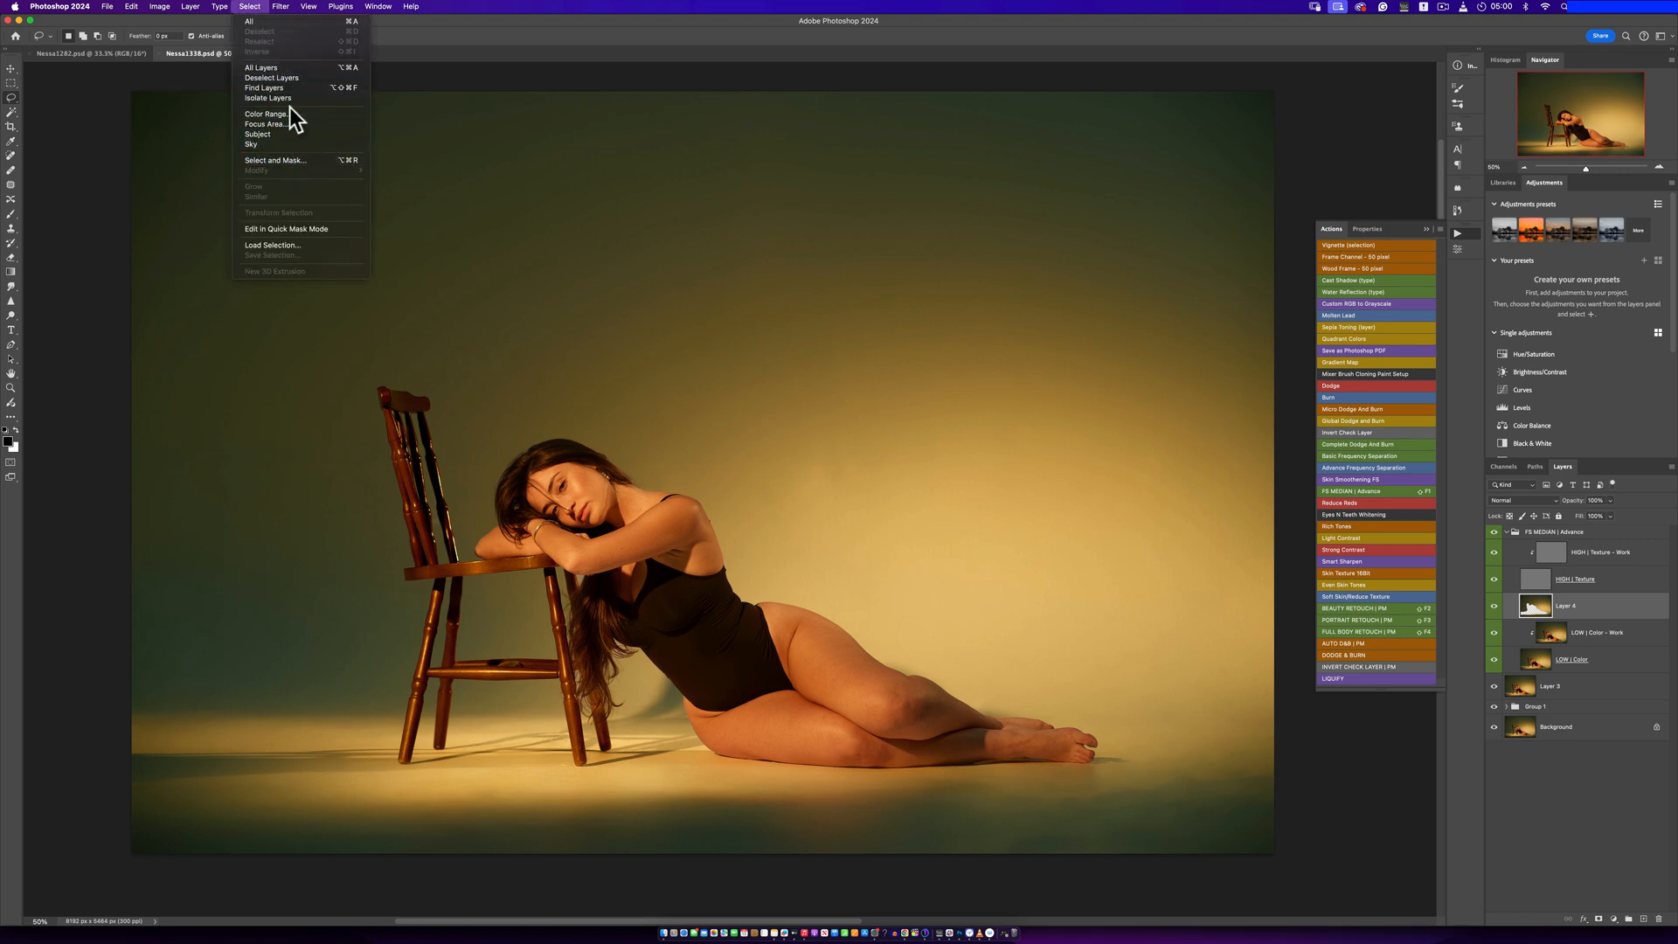
pyautogui.moveTo(284, 7)
pyautogui.moveTo(334, 186)
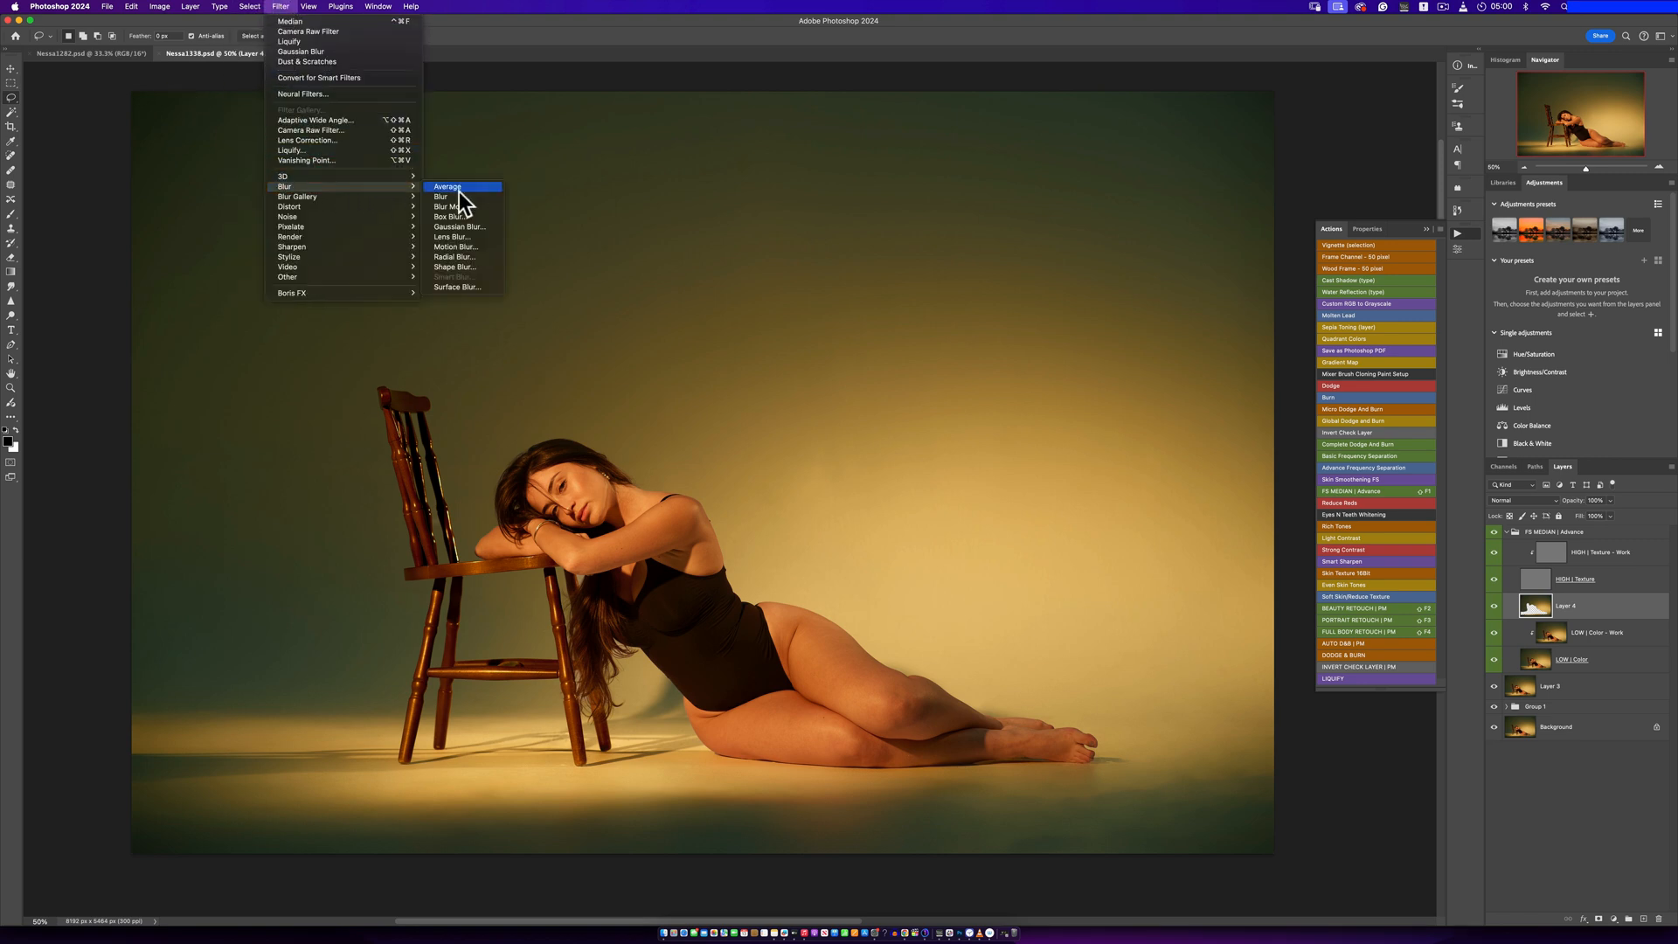
pyautogui.click(459, 228)
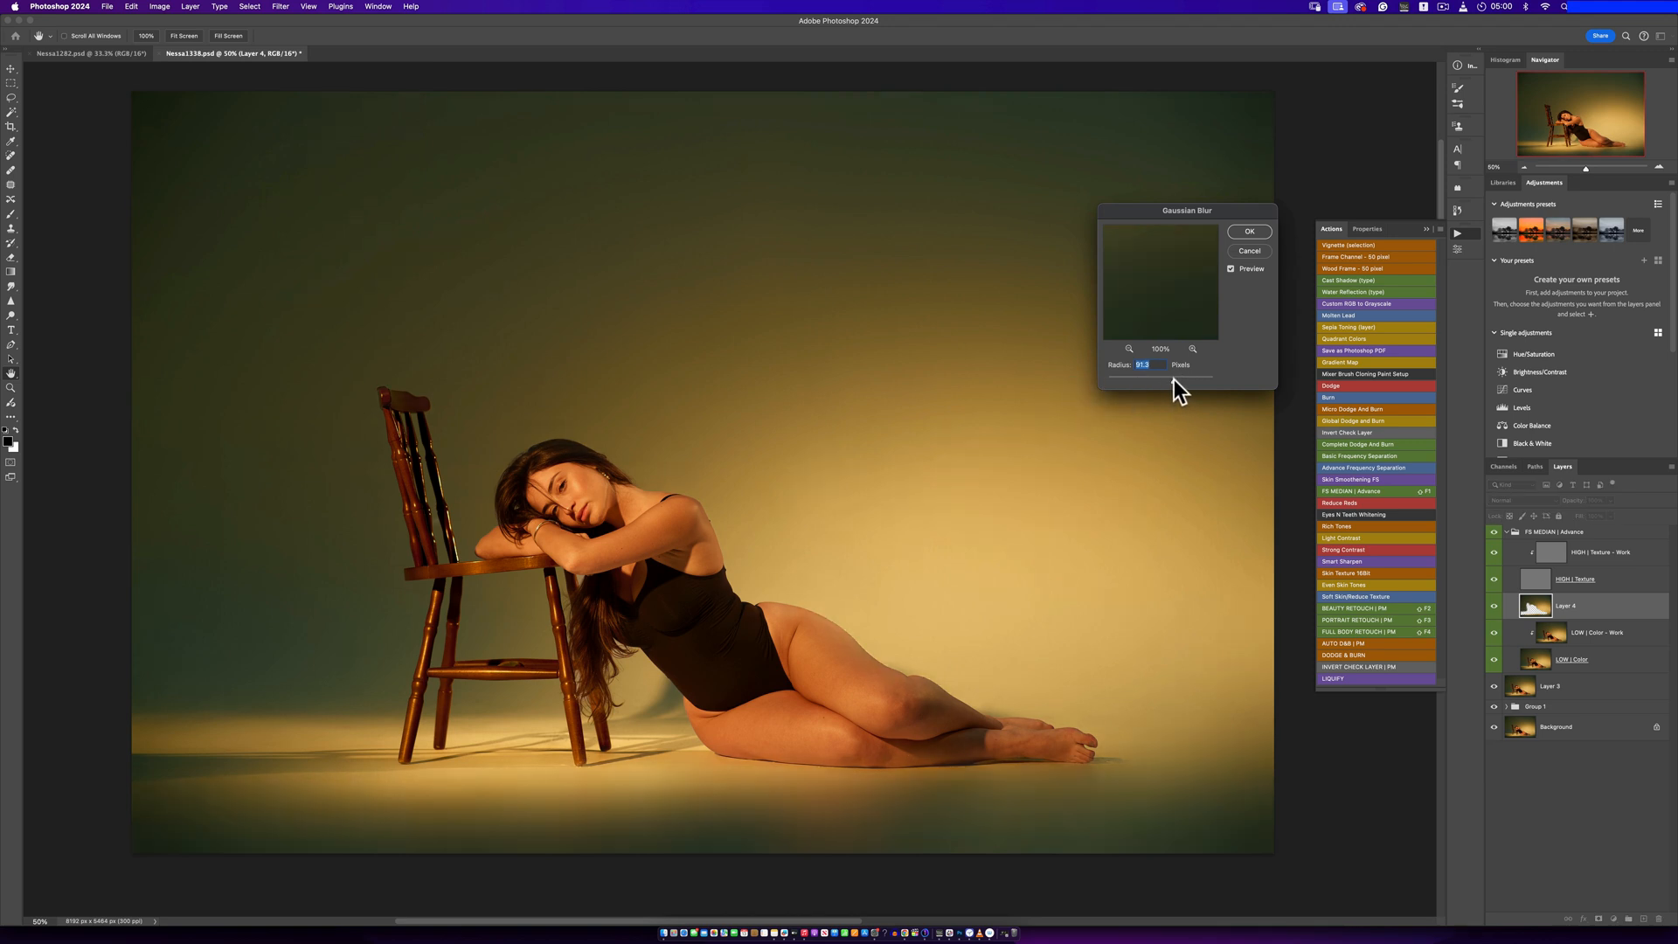
pyautogui.moveTo(1172, 379); pyautogui.dragTo(1172, 379)
pyautogui.click(1248, 231)
pyautogui.press('l')
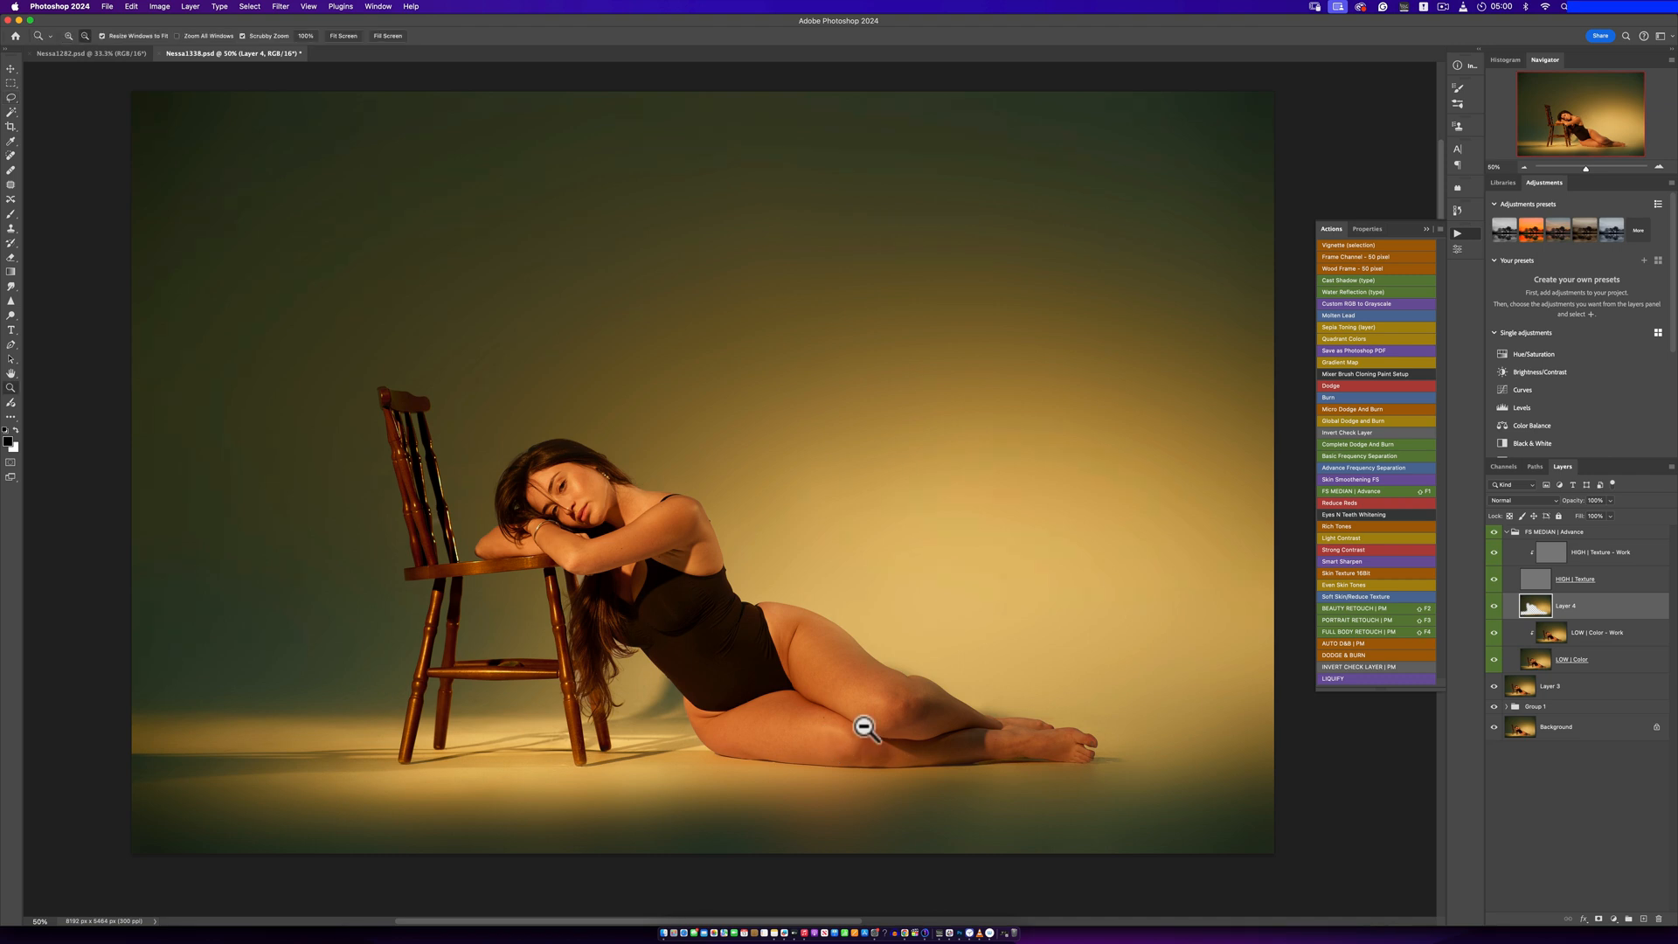
# Toggle Layer 4's visibility to compare the blurred backdrop with the image beneath it
pyautogui.scroll(-1, 847, 724)
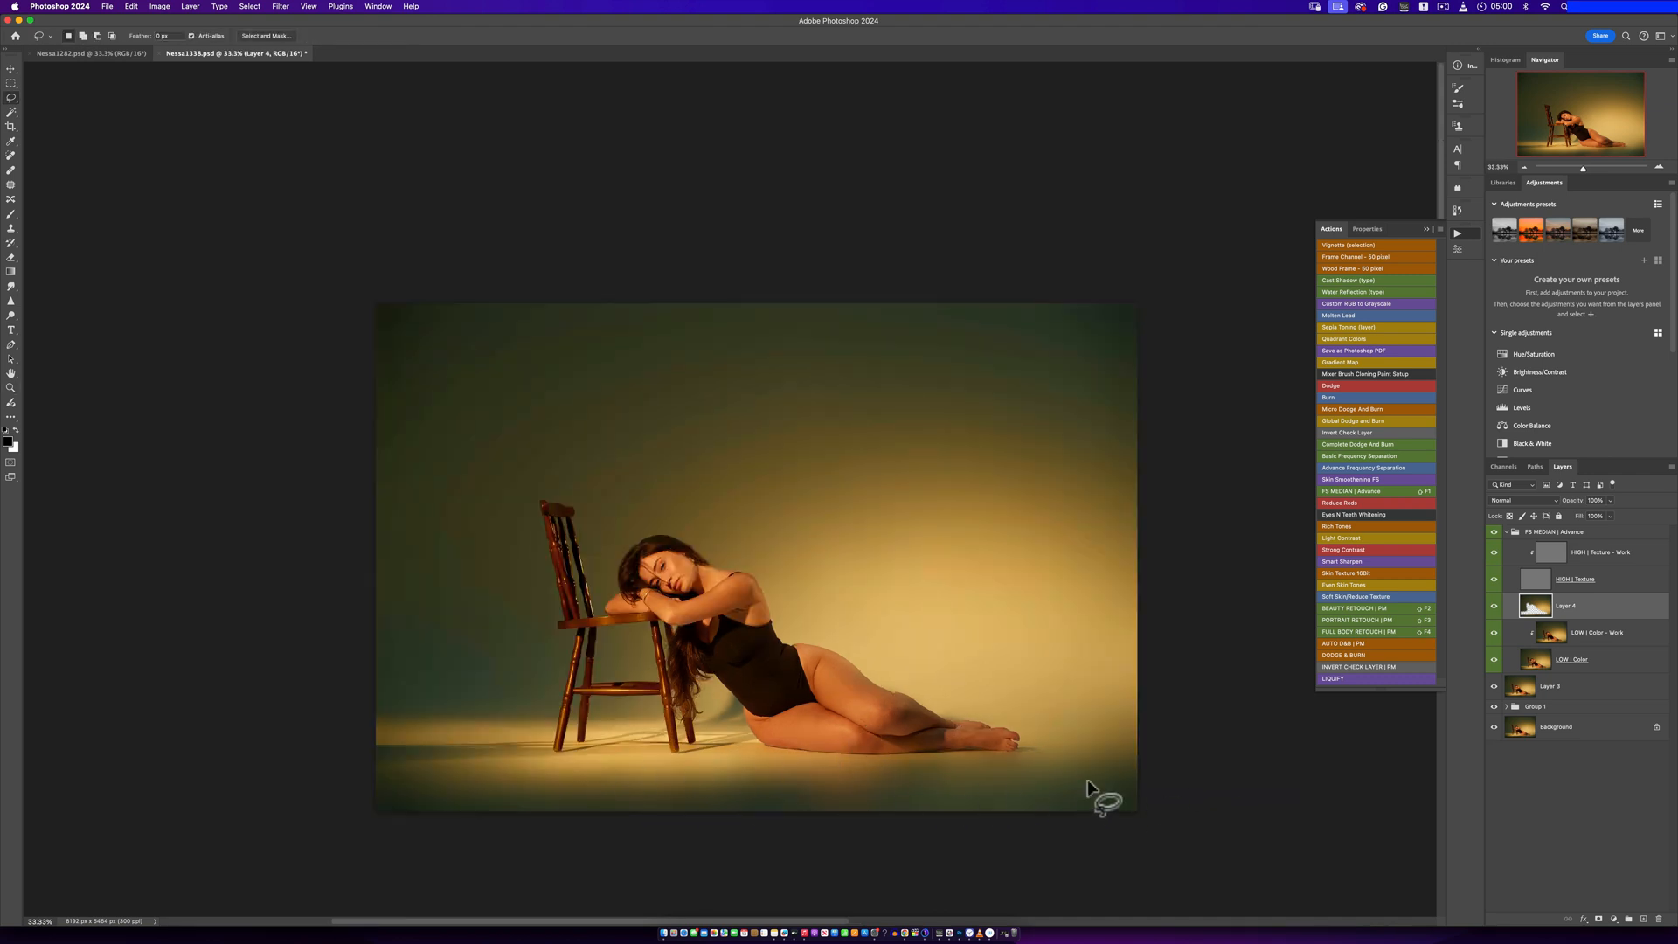
pyautogui.click(1496, 608)
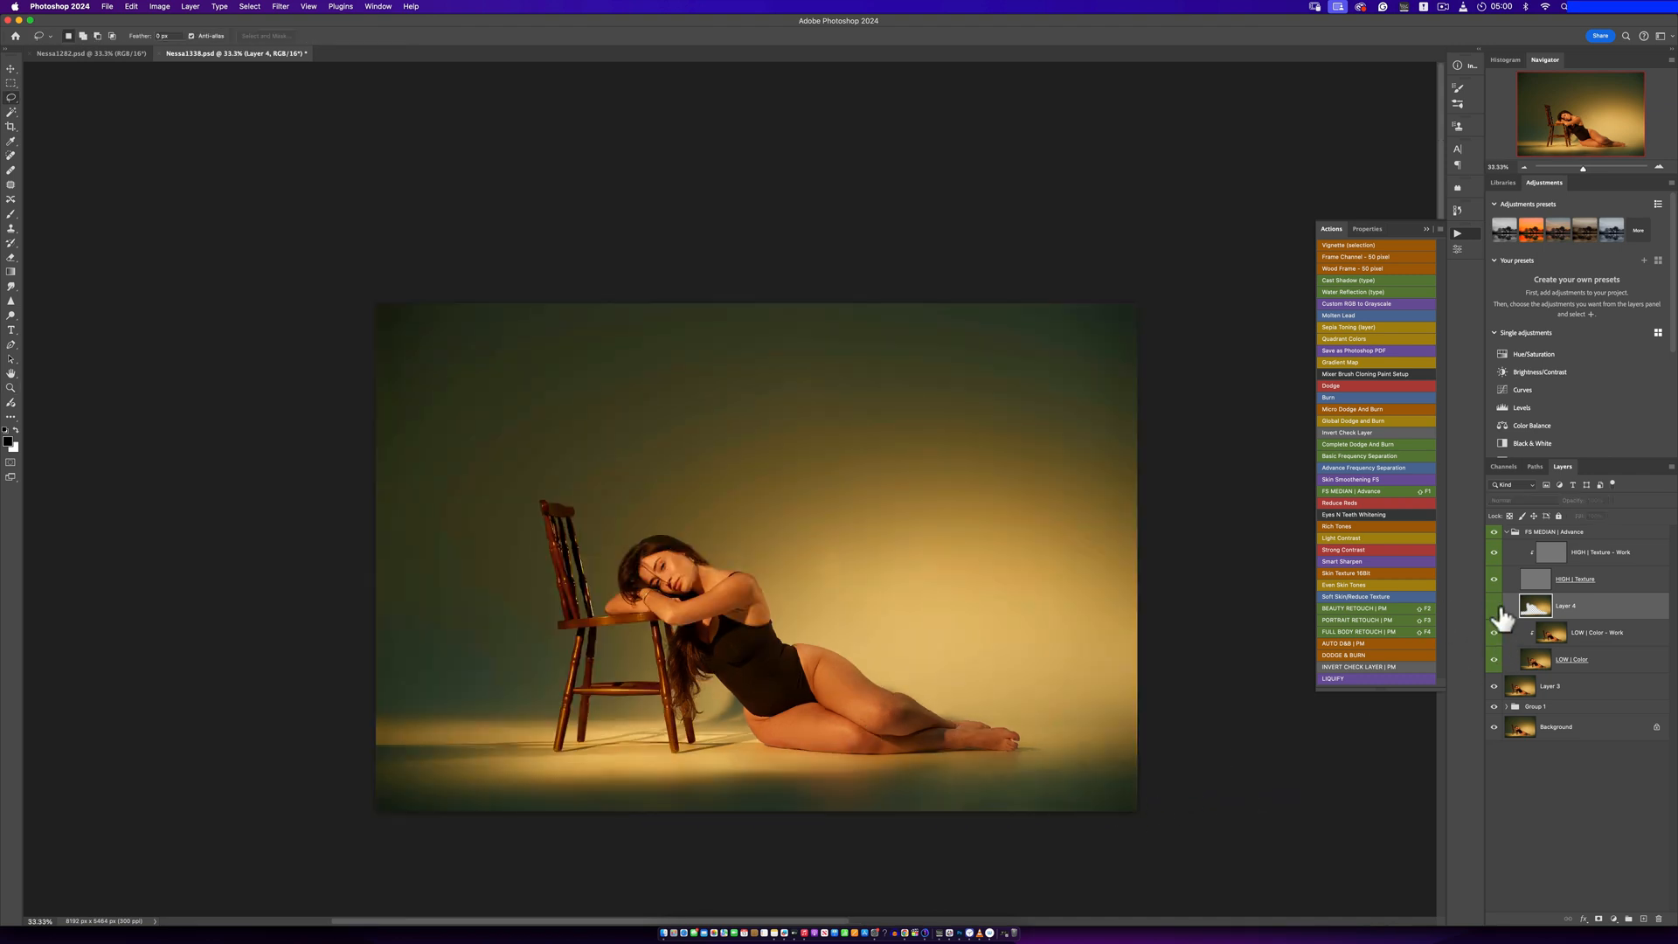
pyautogui.click(1499, 607)
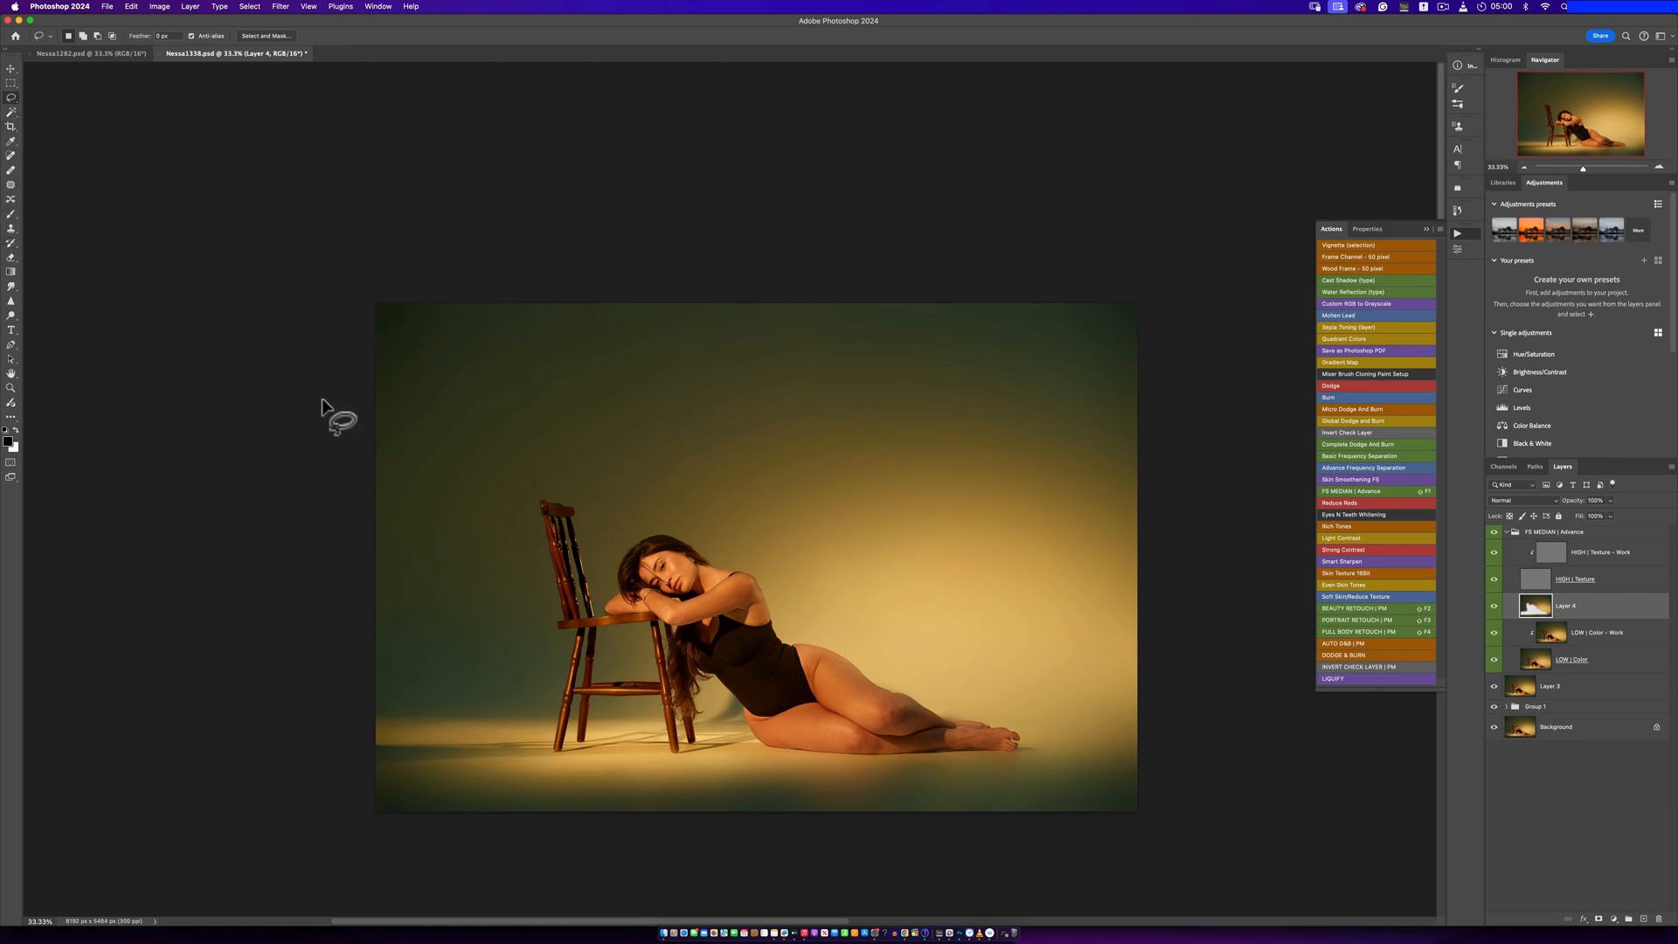
# Try to blend the floor tones along the image's lower edge below the chair with an enlarged Mixer Brush
pyautogui.click(11, 214)
pyautogui.click(43, 233)
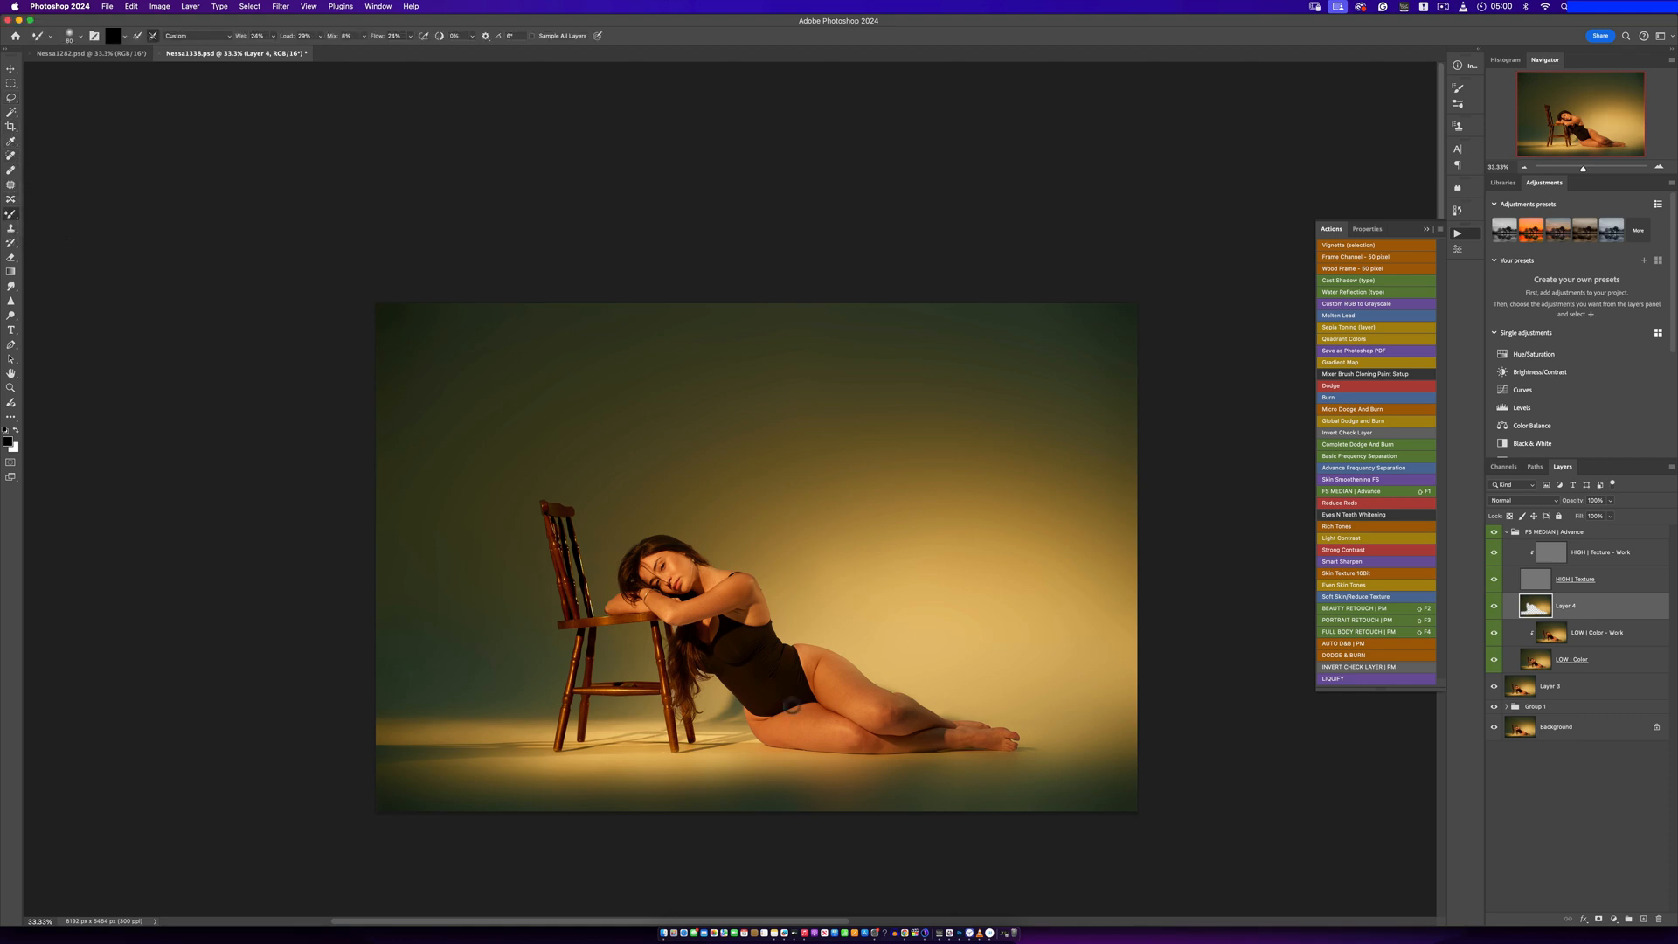
pyautogui.press(']')
pyautogui.press(']')
pyautogui.press(']')
pyautogui.press(']')
pyautogui.press(']')
pyautogui.press(']')
pyautogui.press(']')
pyautogui.press(']')
pyautogui.press(']')
pyautogui.press(']')
pyautogui.press(']')
pyautogui.press(']')
pyautogui.moveTo(428, 795); pyautogui.dragTo(529, 808)
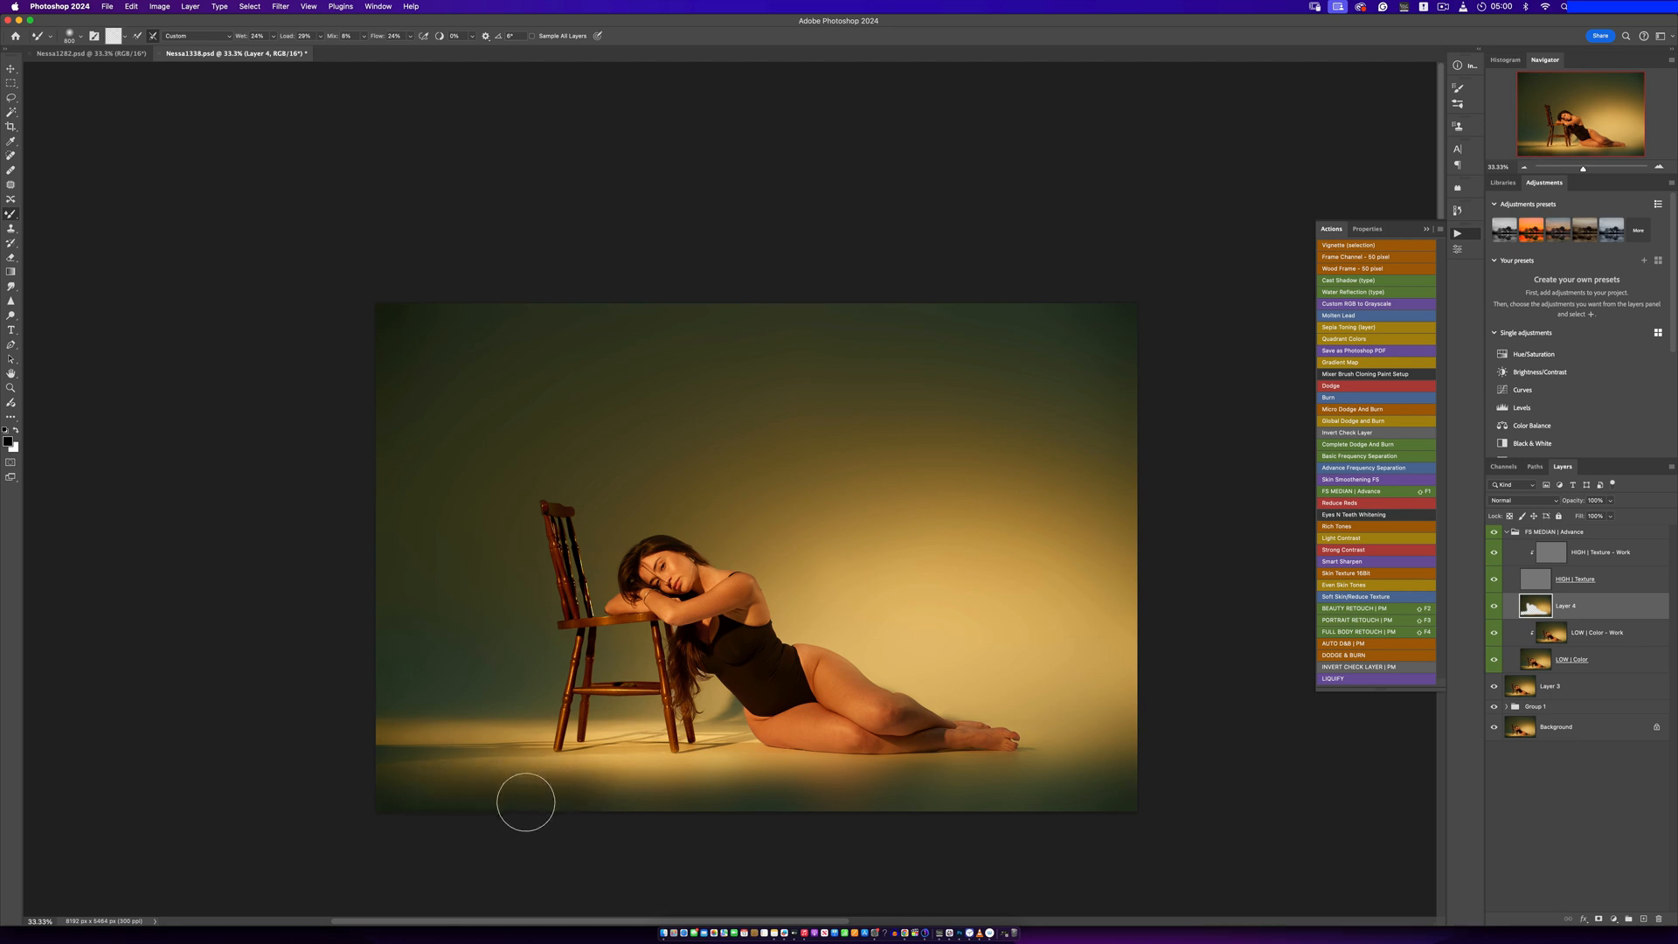
pyautogui.press('super+z')
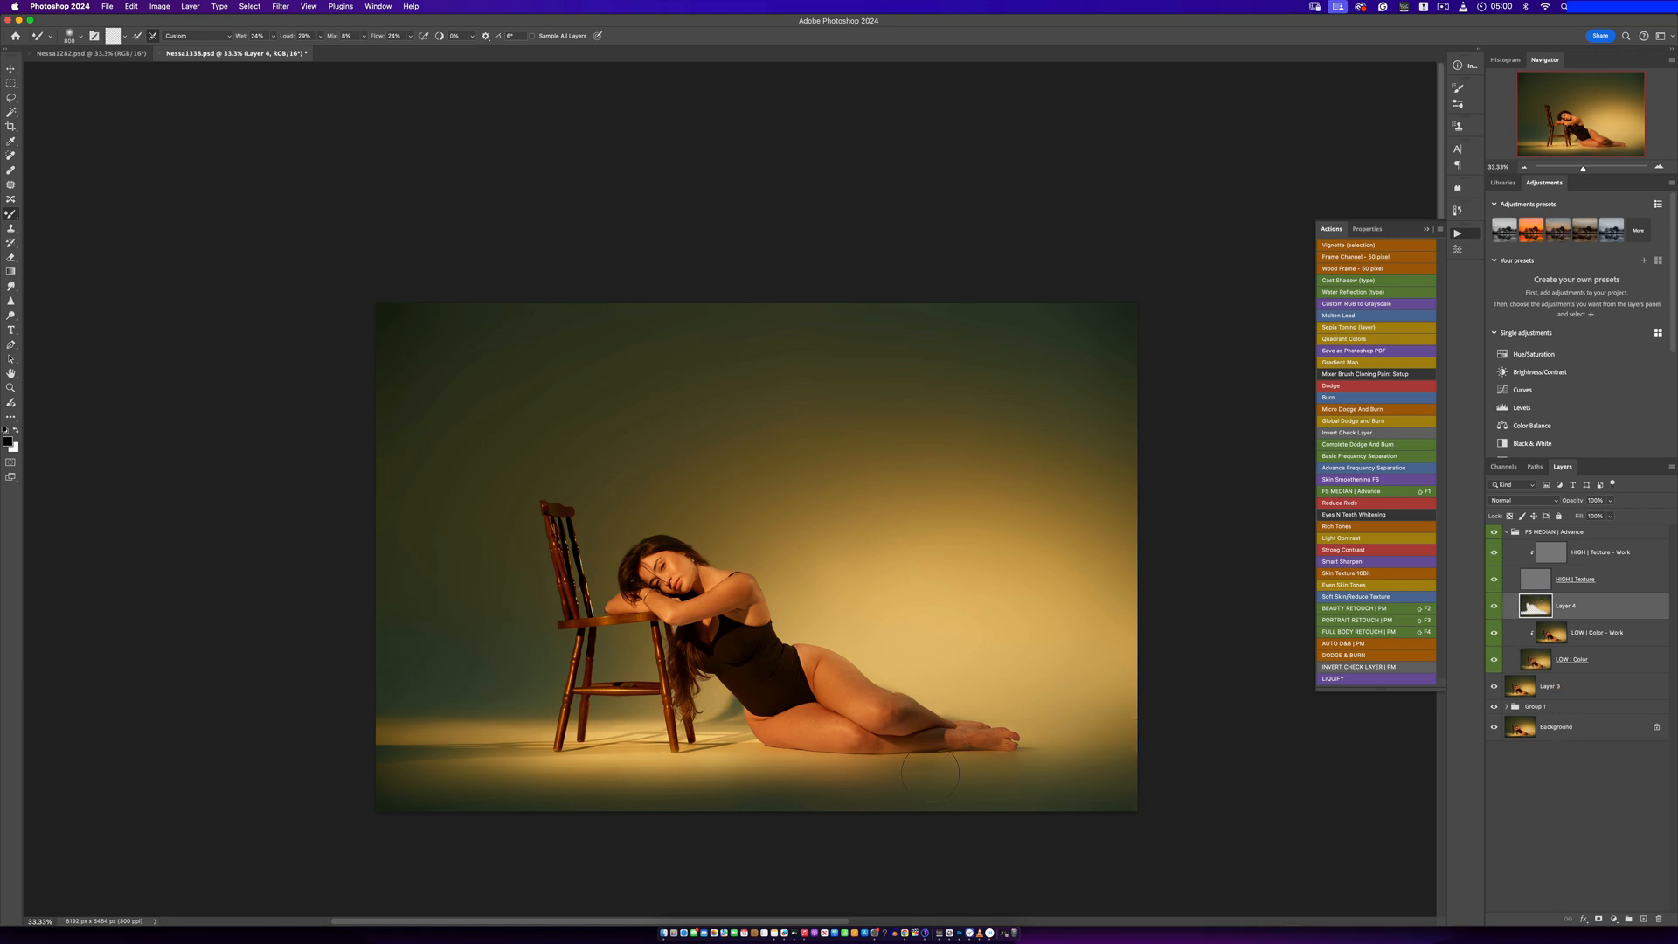
# Add a layer mask to Layer 4 and set up the regular Brush with 100% flow
pyautogui.click(1598, 919)
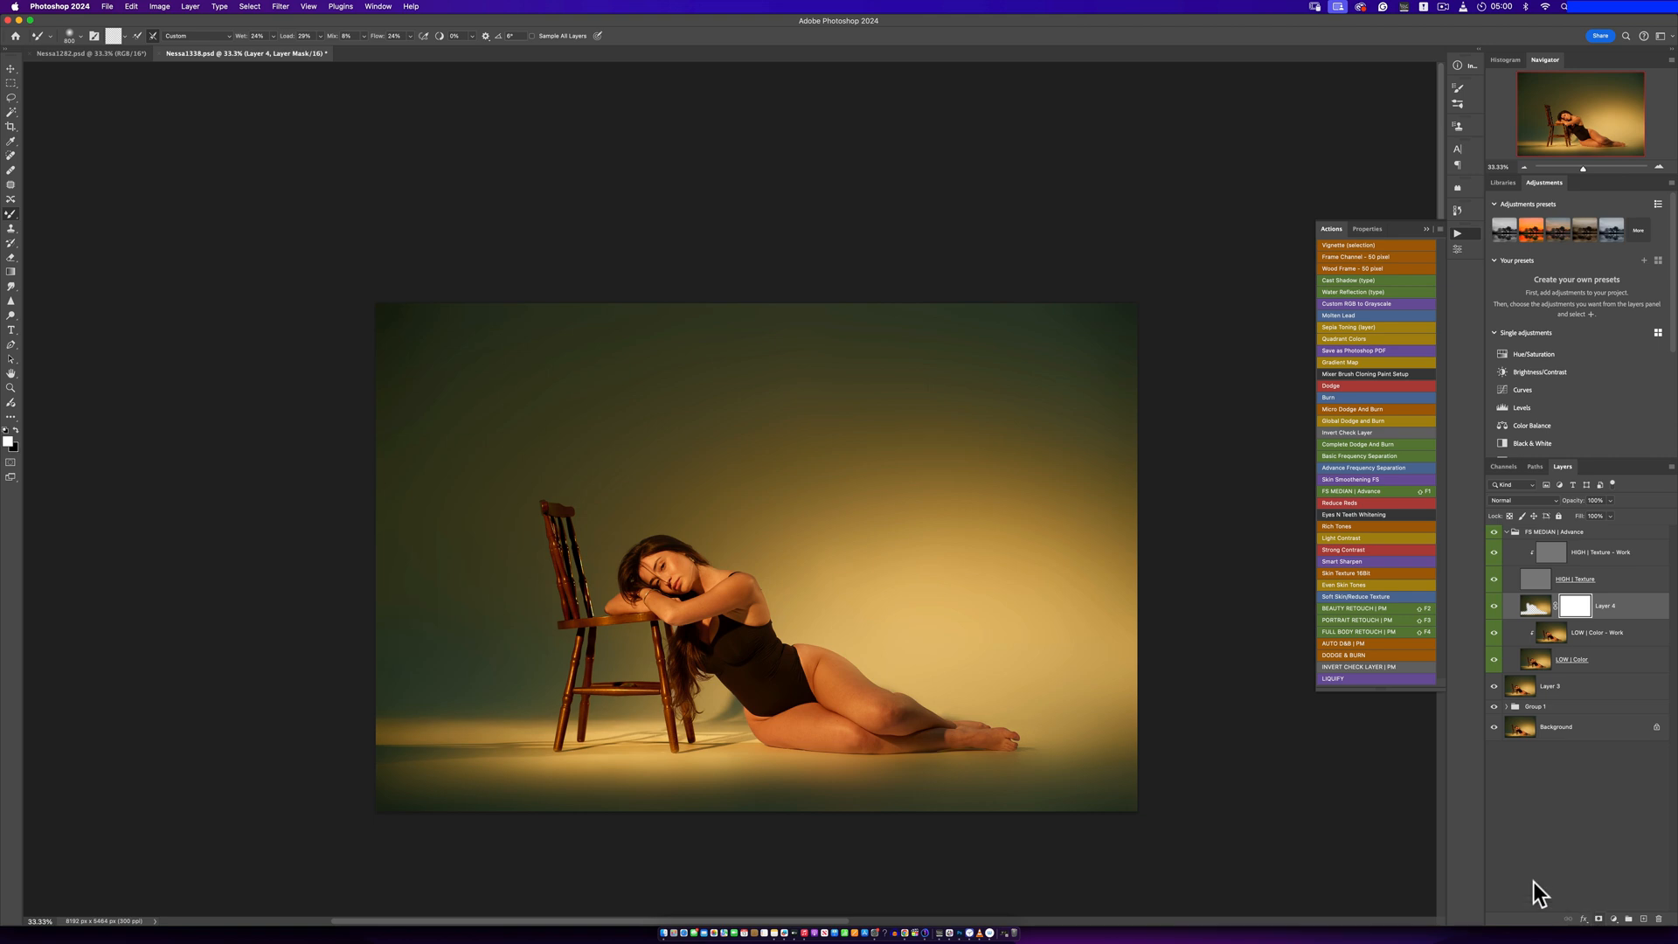
pyautogui.click(11, 216)
pyautogui.click(61, 210)
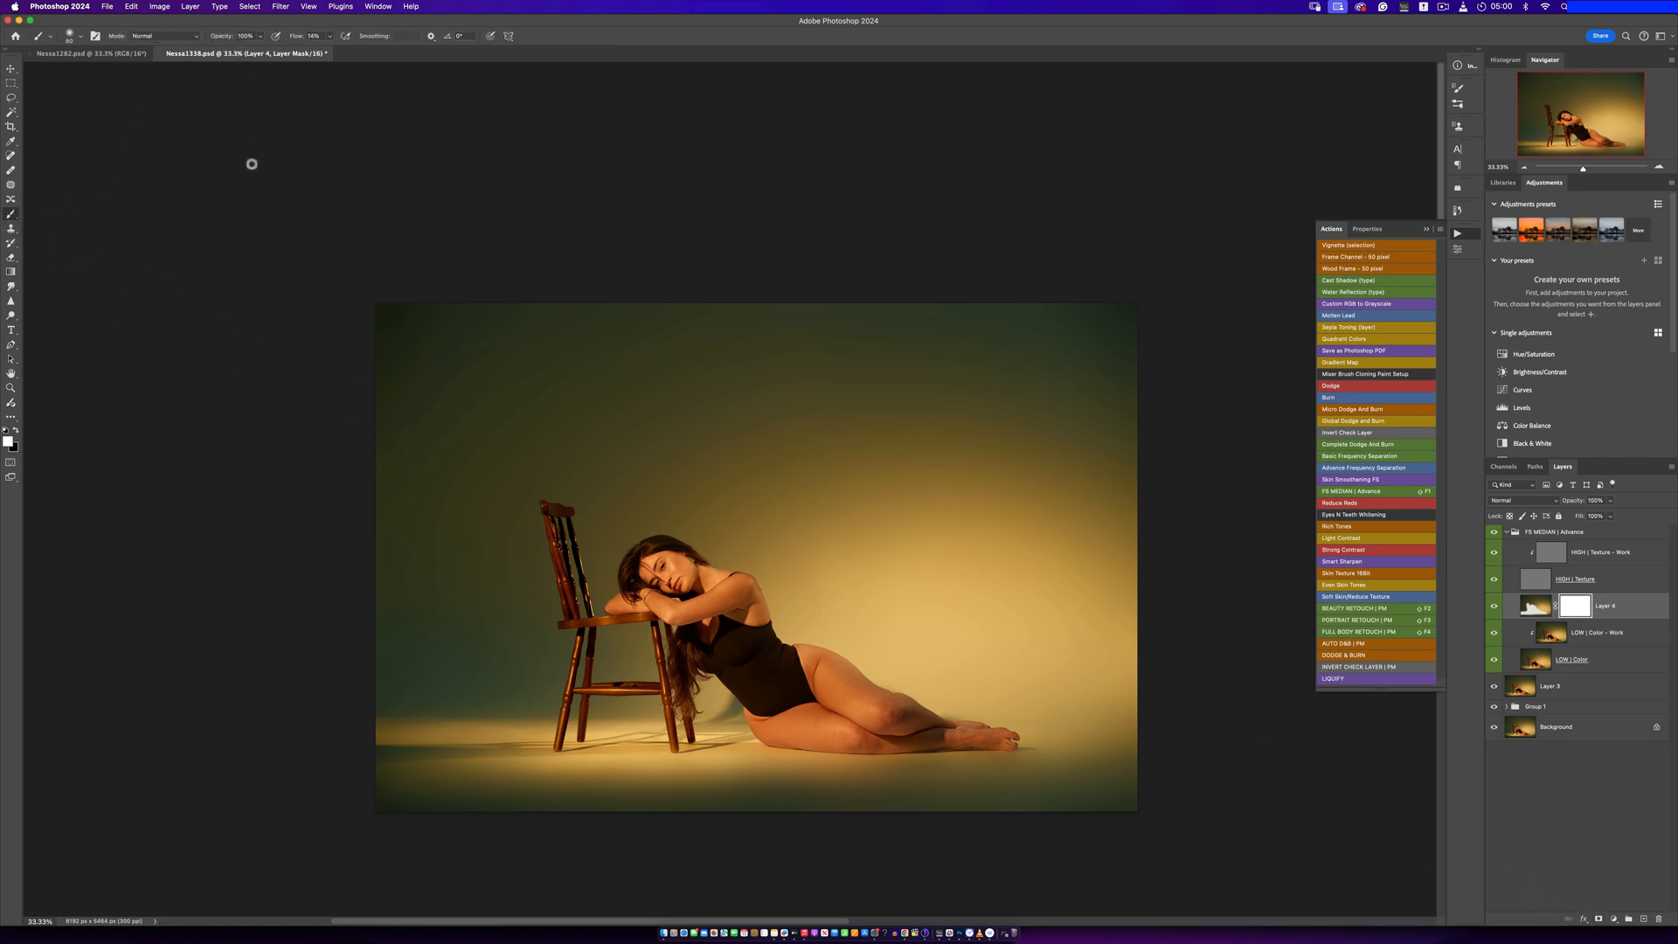
pyautogui.moveTo(330, 36); pyautogui.dragTo(527, 49)
# Paint black with a larger brush on Layer 4's mask over the figure's body and legs to hide the blur there
pyautogui.scroll(3, 880, 764)
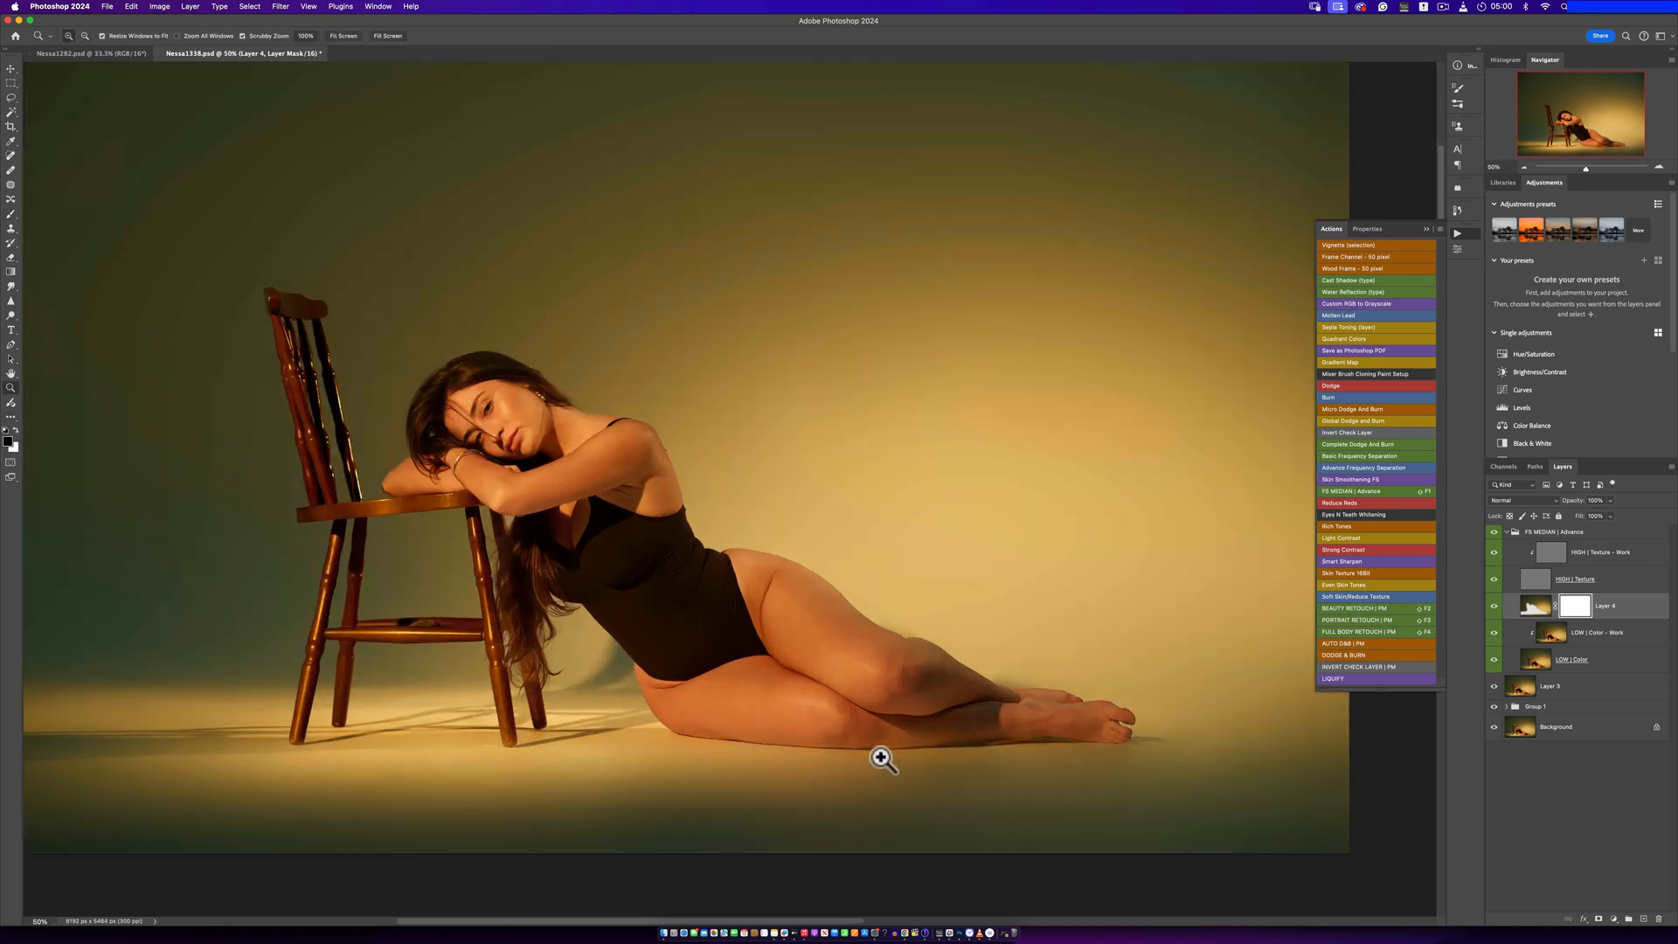
pyautogui.press(']')
pyautogui.press(']')
pyautogui.press(']')
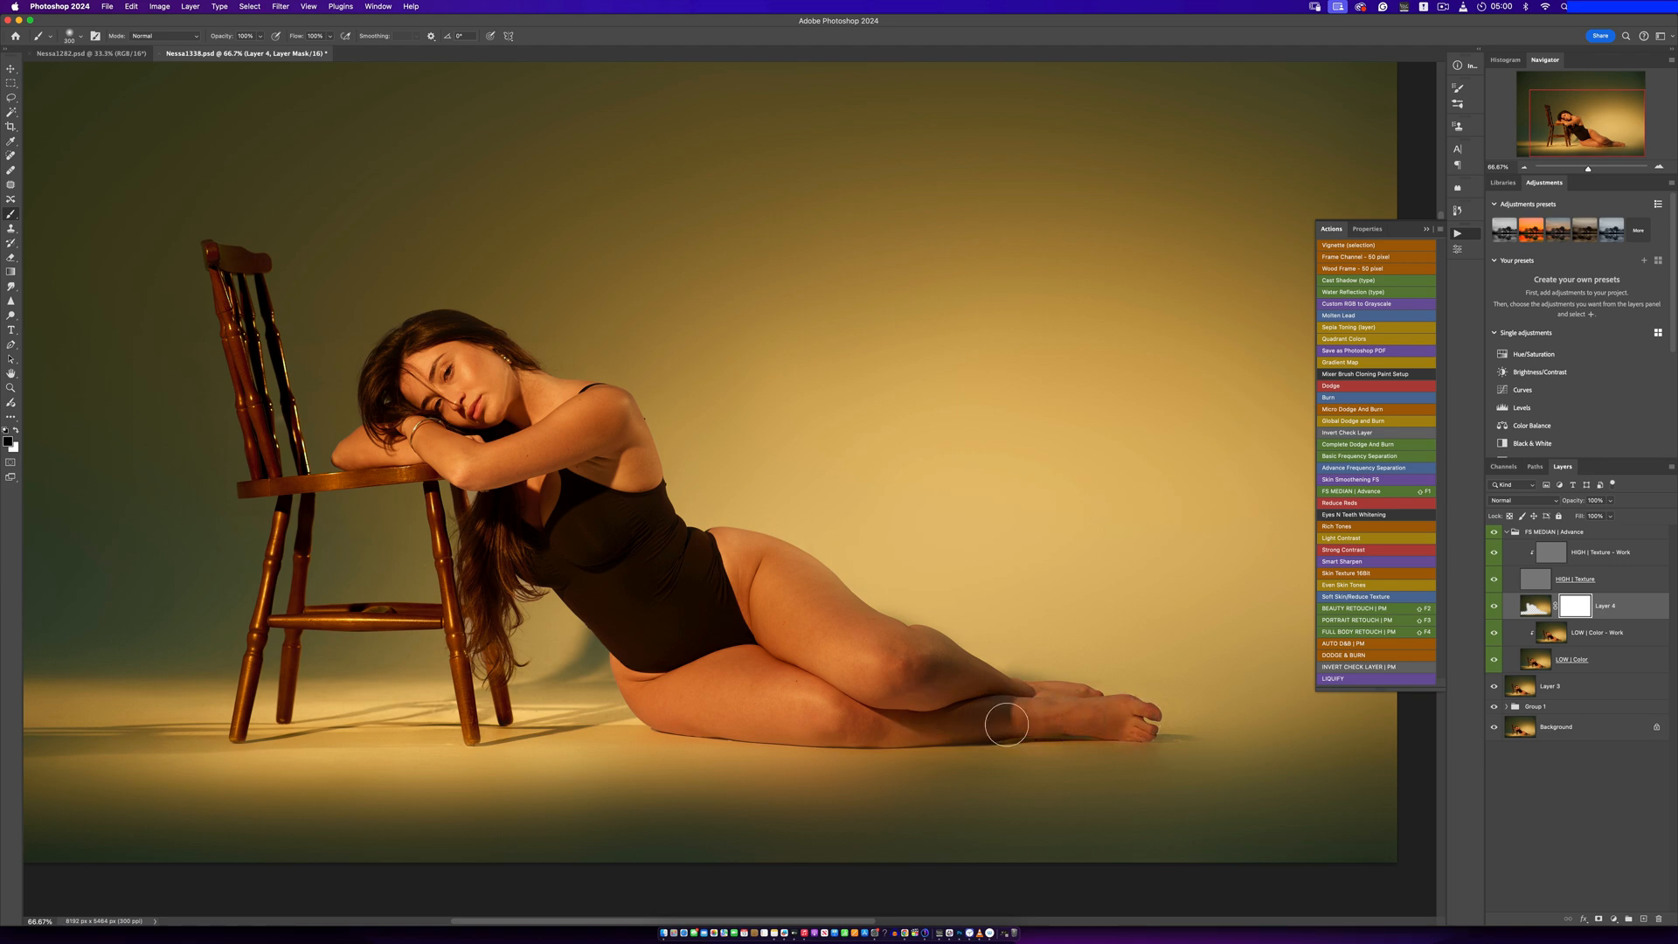
pyautogui.press(']')
pyautogui.press(']')
pyautogui.press(']')
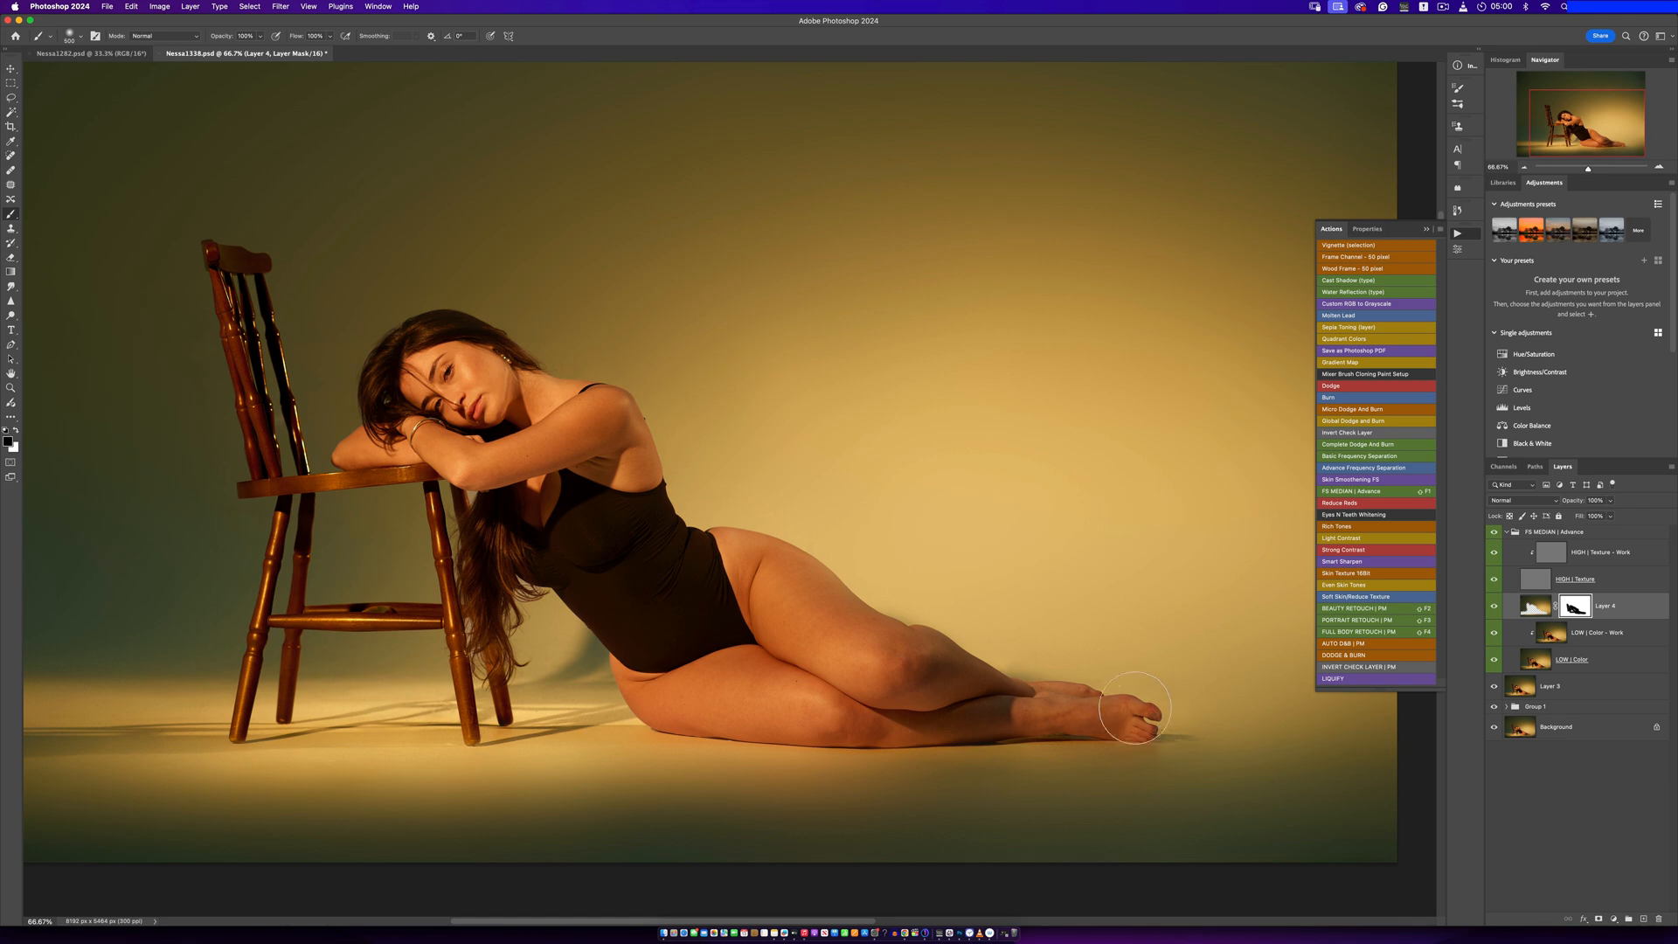
# Collapse the FS MEDIAN | Advance group and compare the retouched image with the original Background layer
pyautogui.press('z')
pyautogui.keyDown('alt'); pyautogui.click(876, 615); pyautogui.keyUp('alt')
pyautogui.keyDown('alt'); pyautogui.click(877, 615); pyautogui.keyUp('alt')
pyautogui.keyDown('alt'); pyautogui.click(878, 617); pyautogui.keyUp('alt')
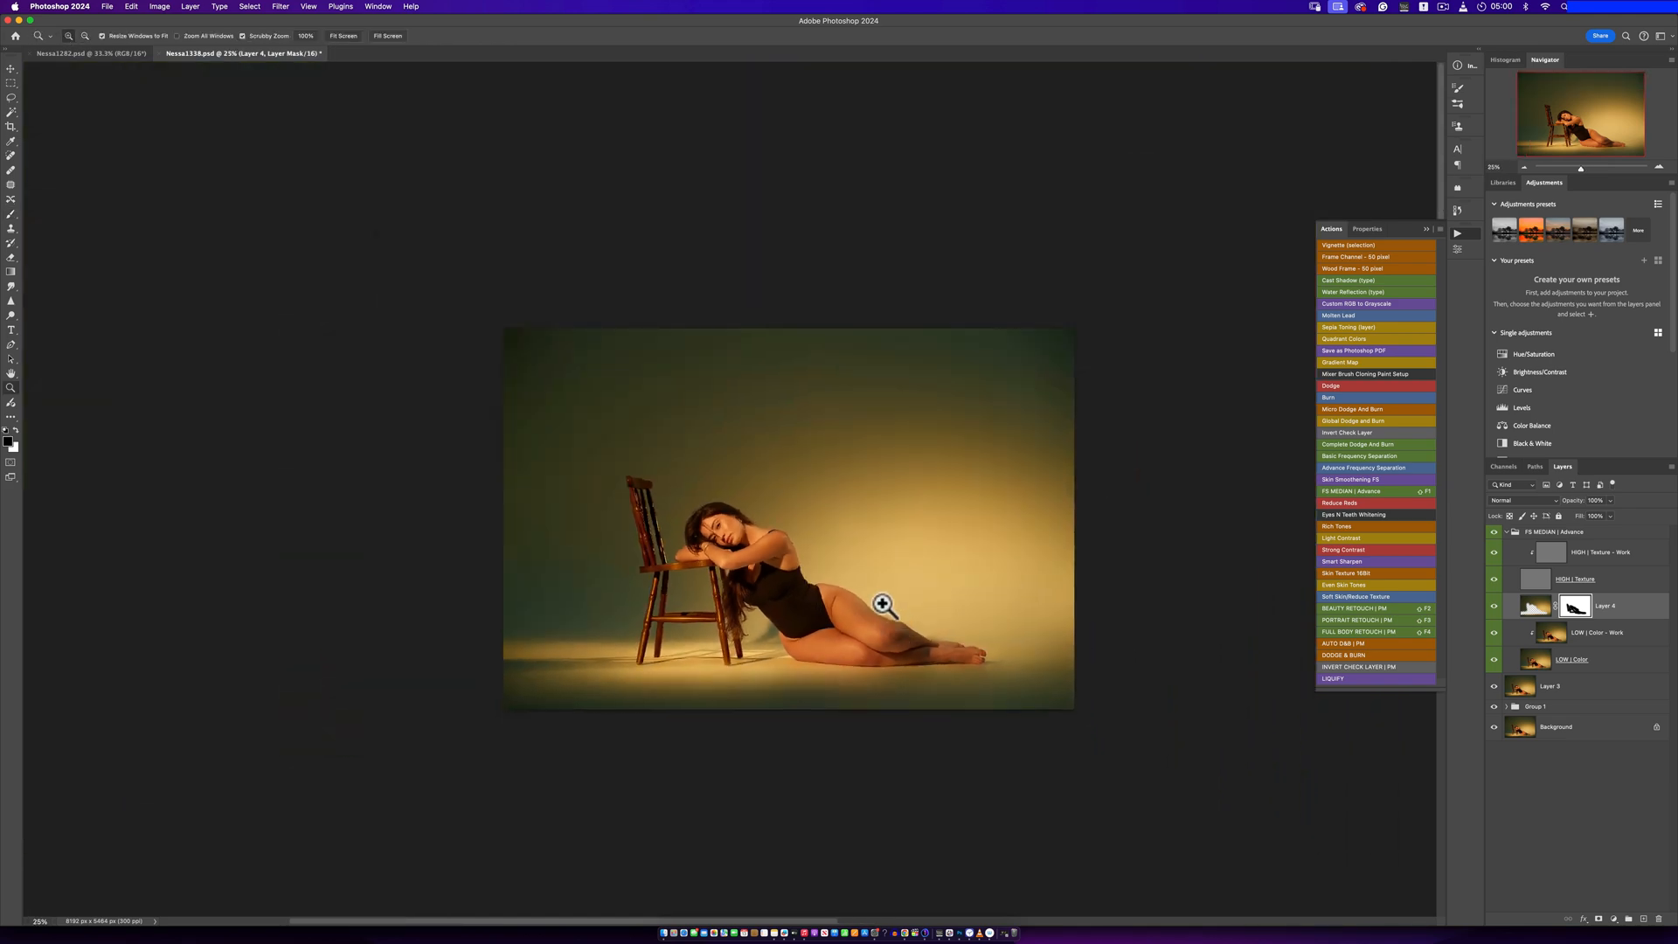
pyautogui.click(881, 603)
pyautogui.press('b')
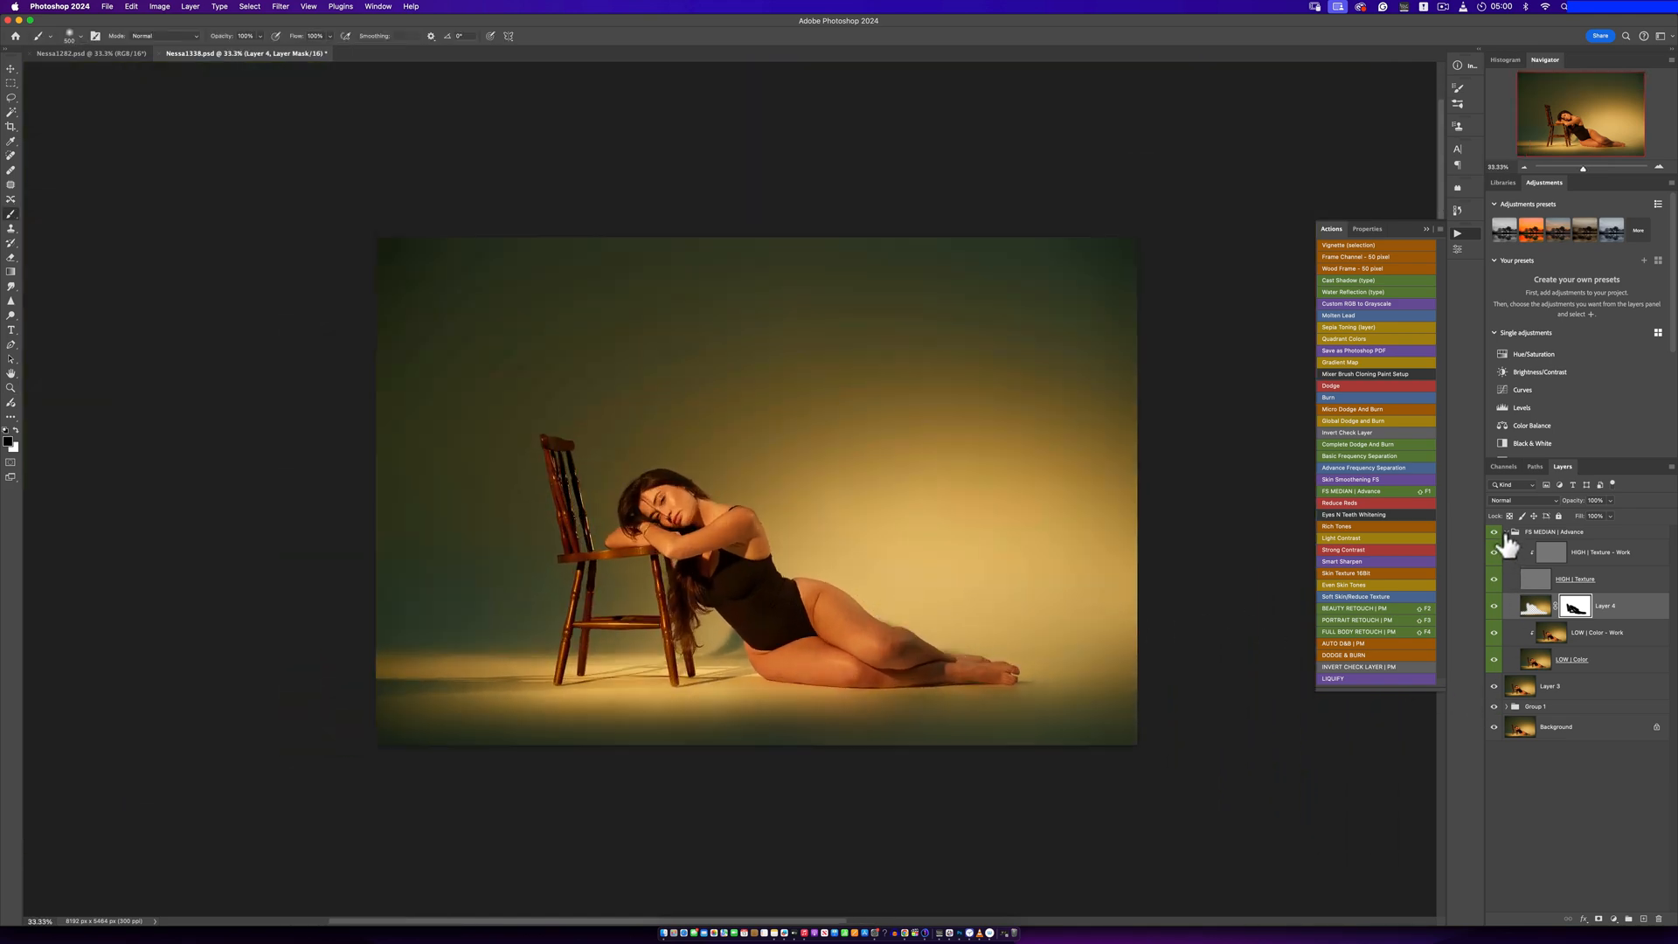
pyautogui.click(1508, 533)
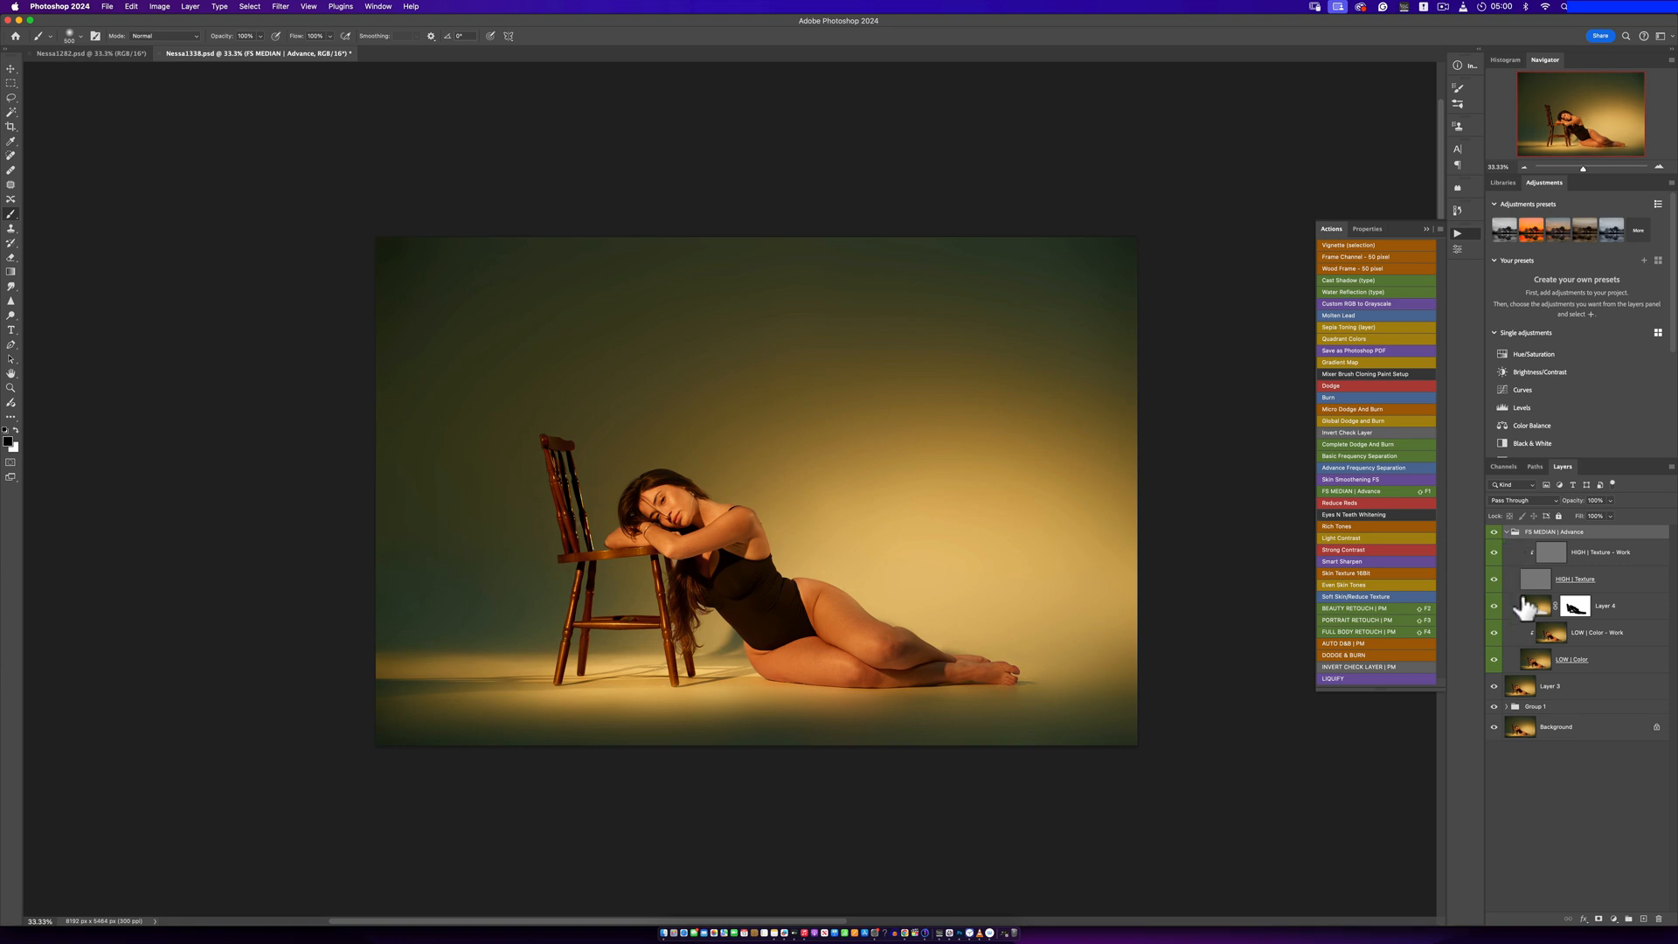
pyautogui.click(1506, 532)
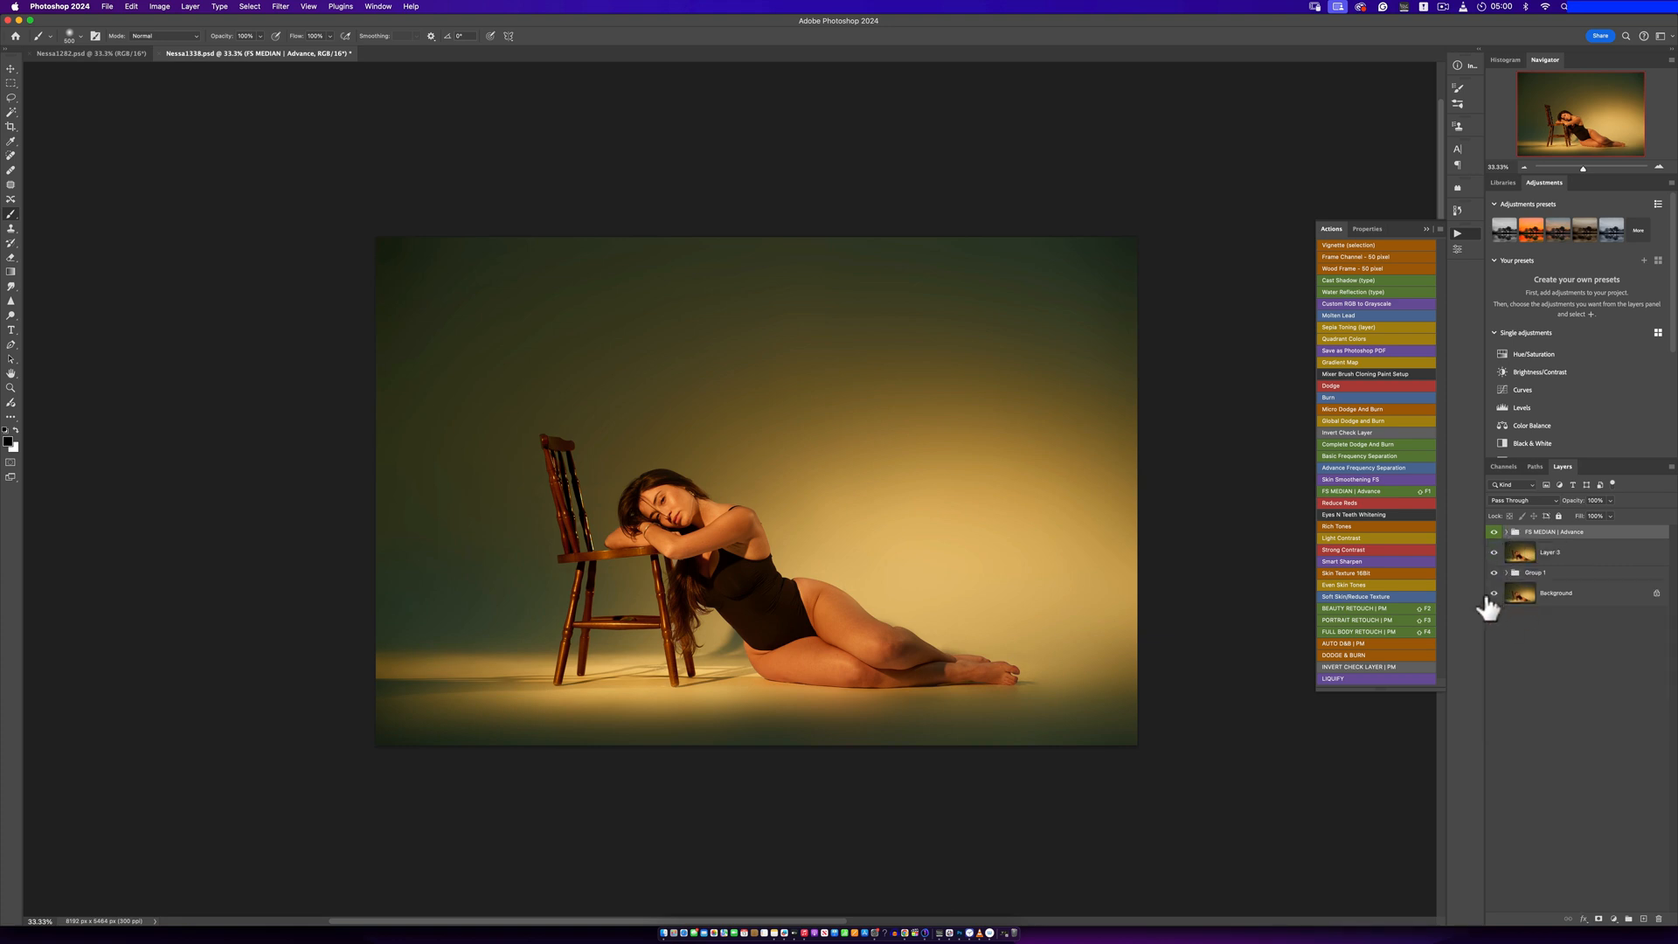
pyautogui.keyDown('super'); pyautogui.click(1109, 674); pyautogui.keyUp('super')
pyautogui.moveTo(1064, 653); pyautogui.dragTo(1217, 746)
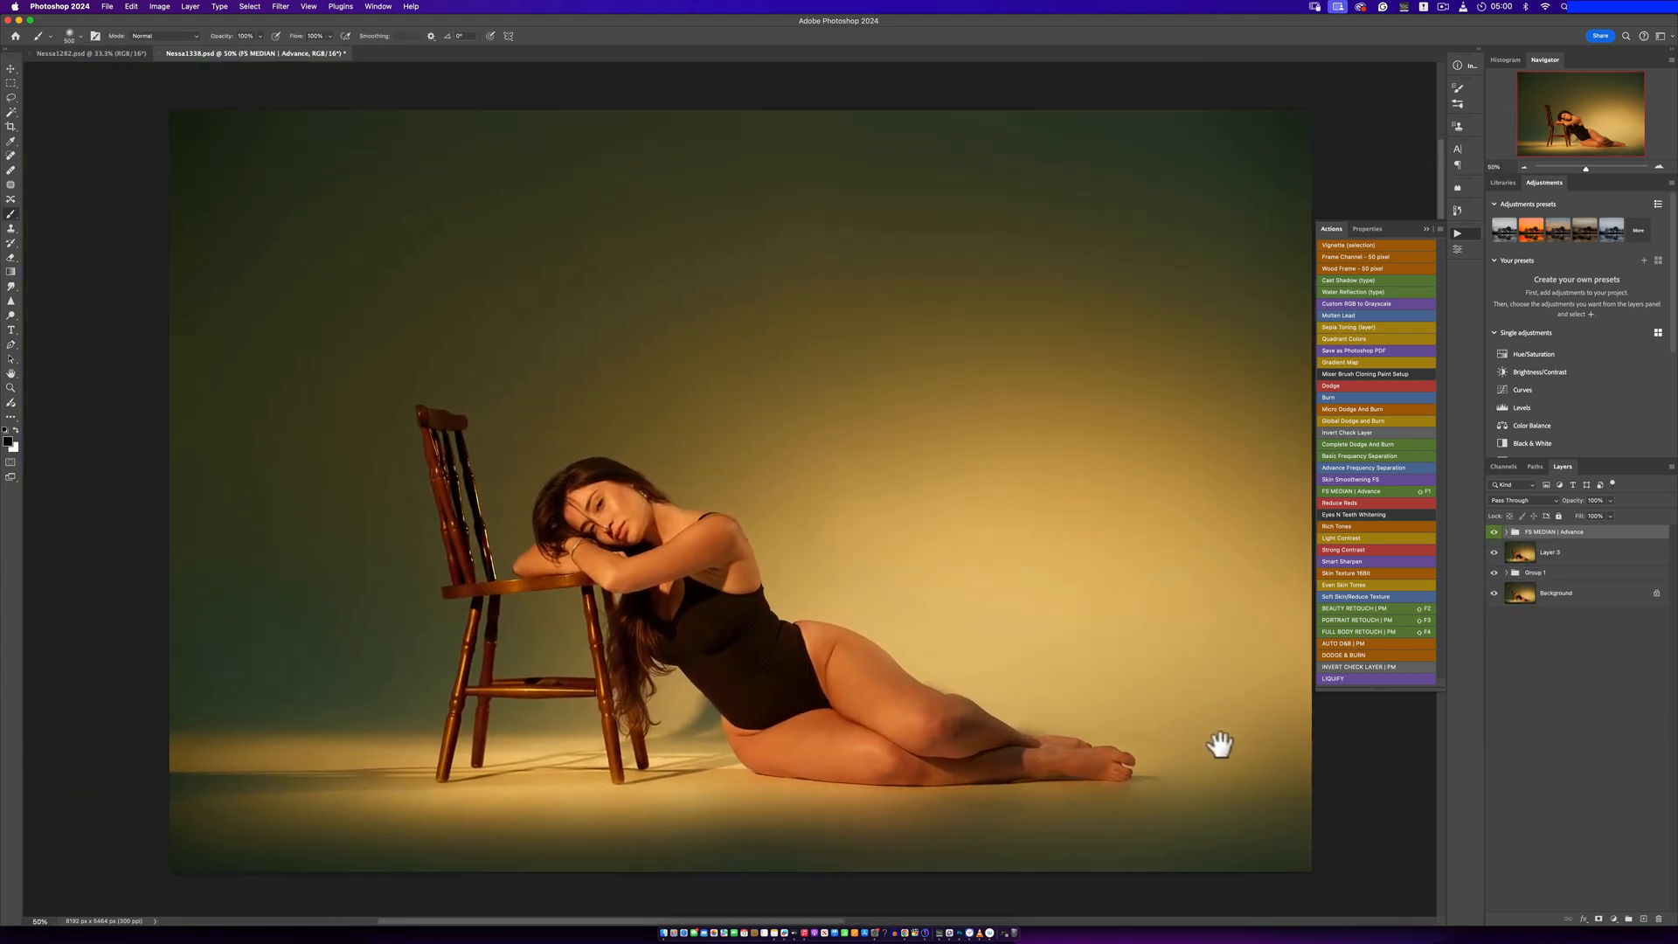
pyautogui.click(1494, 596)
pyautogui.click(1495, 596)
pyautogui.click(1495, 597)
pyautogui.click(1496, 598)
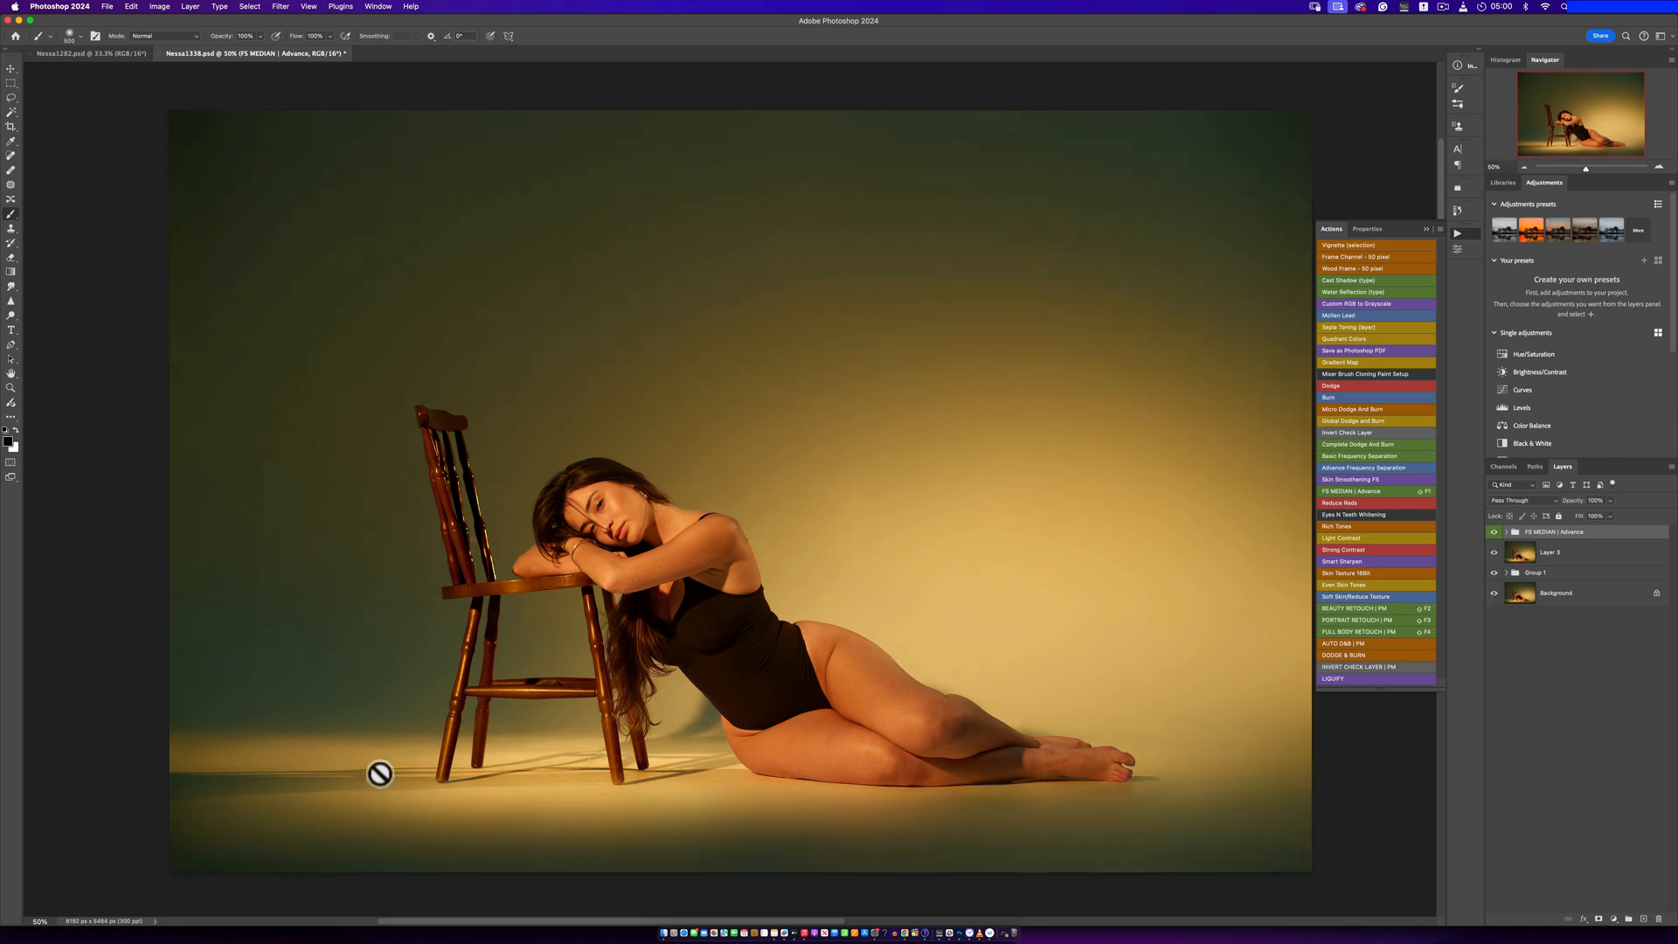
# Expand the FS MEDIAN | Advance group and paint black on Layer 4's mask over the chair, adjusting the brush size
pyautogui.click(1505, 532)
pyautogui.click(1573, 607)
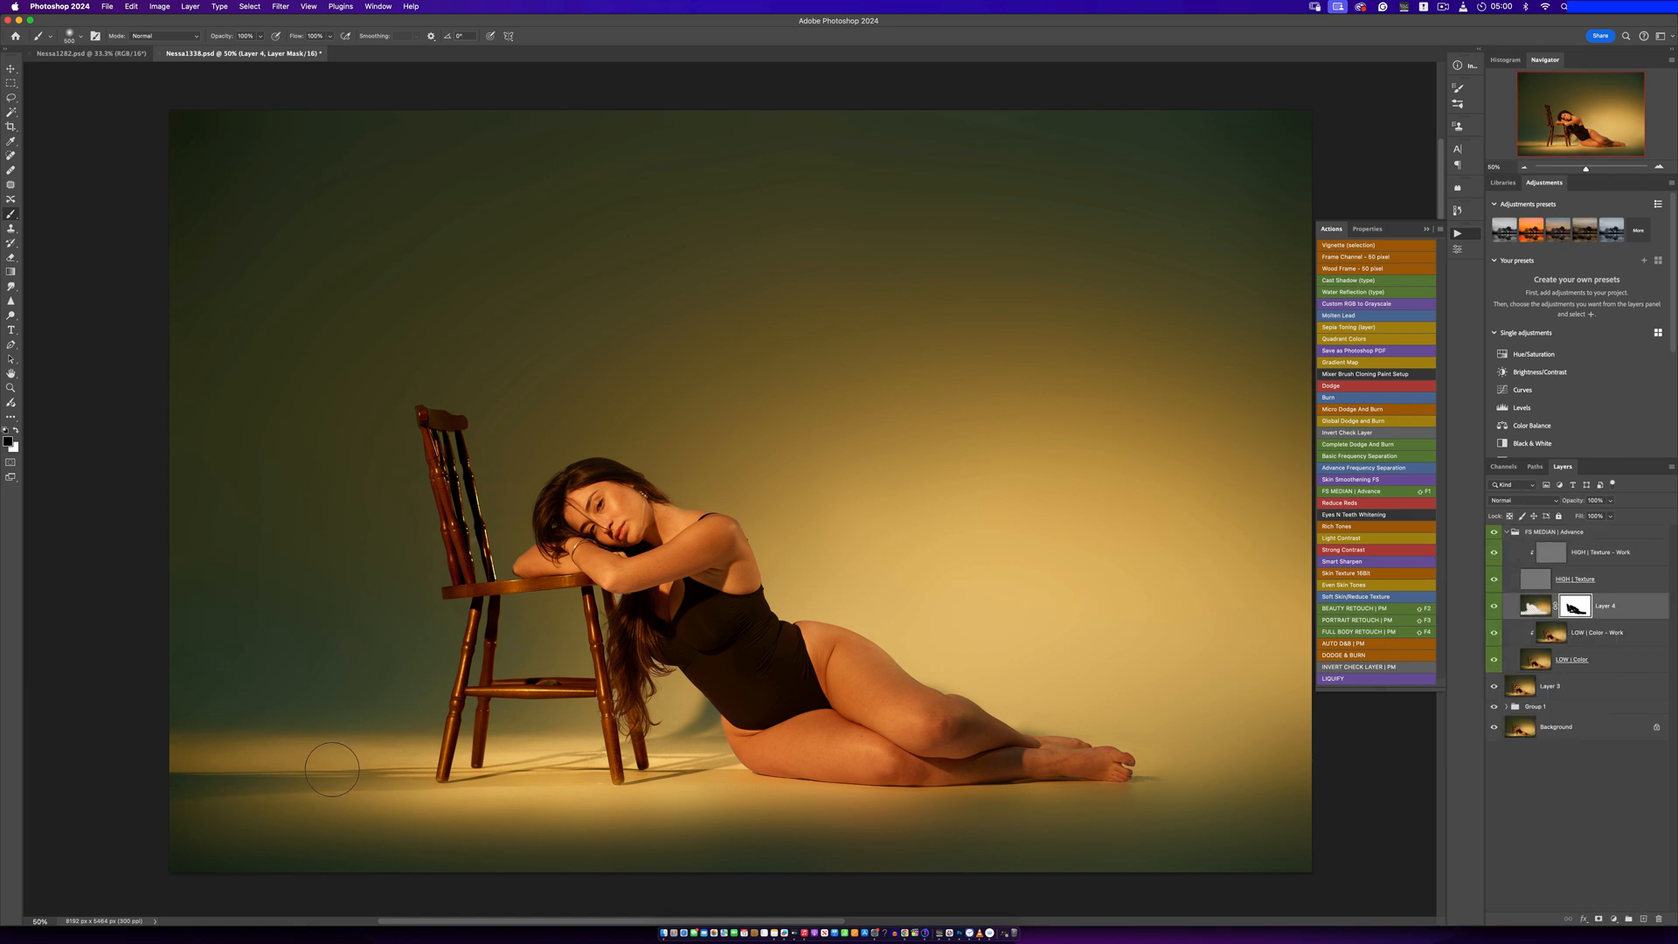
pyautogui.press('[')
pyautogui.press('[')
pyautogui.press('[')
pyautogui.press('[')
pyautogui.press('[')
pyautogui.press('[')
pyautogui.press(']')
pyautogui.press(']')
pyautogui.press(']')
pyautogui.press(']')
pyautogui.press(']')
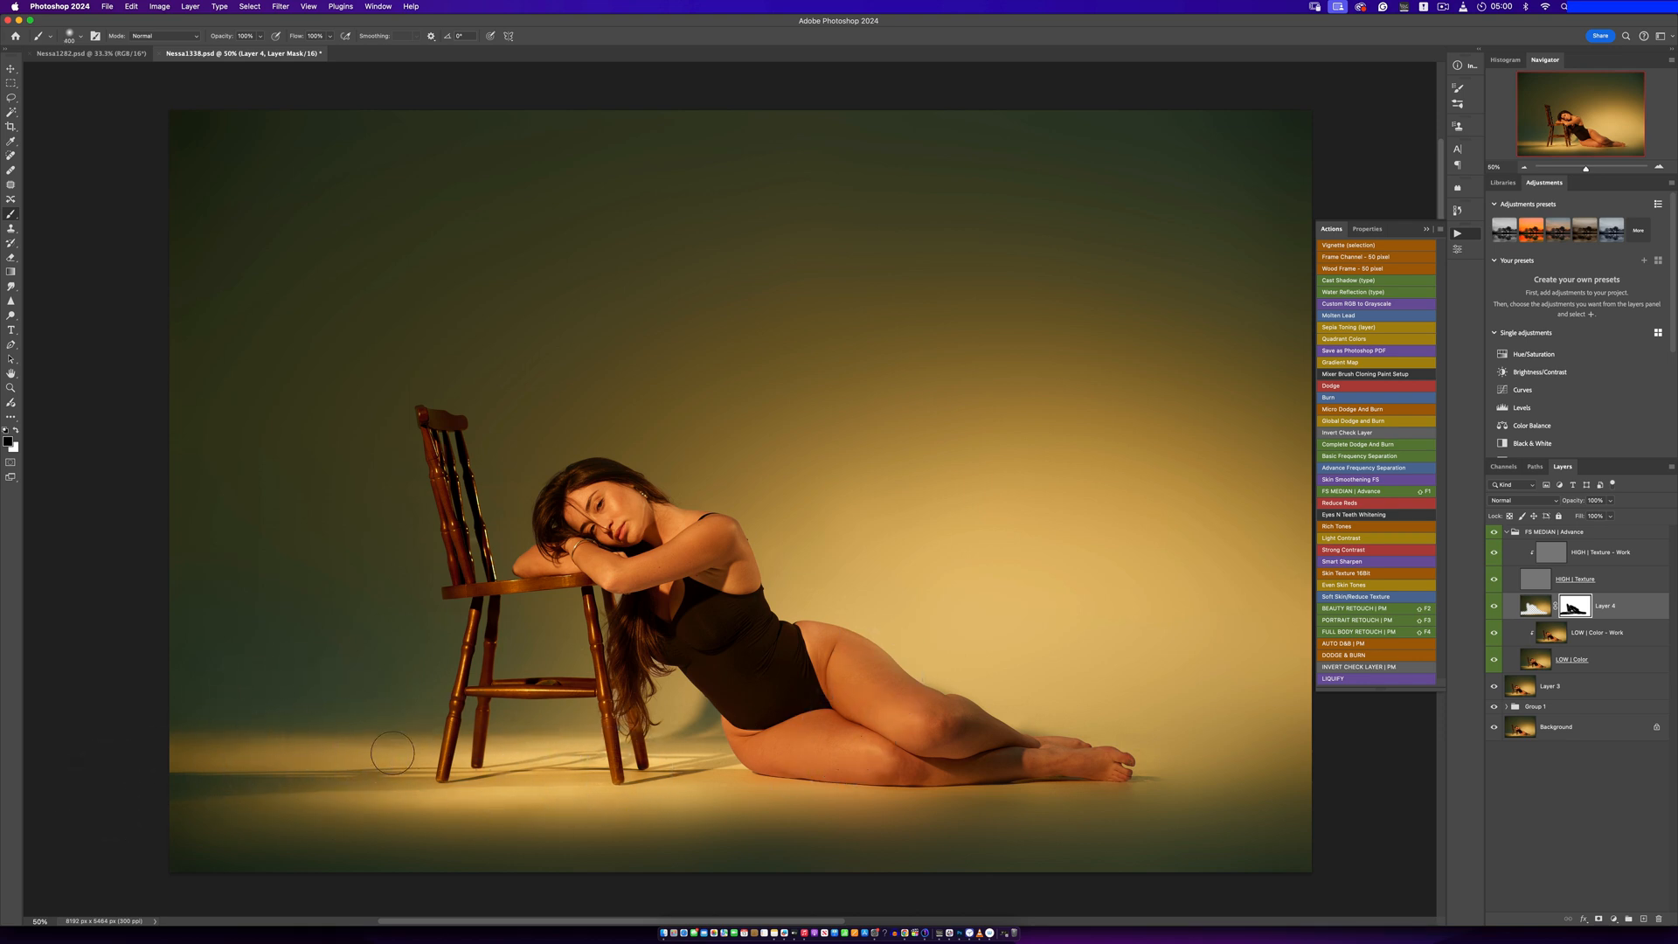
pyautogui.press('[')
# Compare the masked retouch with the Background layer shown alone, checking the floor and backdrop
pyautogui.press('z')
pyautogui.keyDown('alt'); pyautogui.click(821, 507); pyautogui.keyUp('alt')
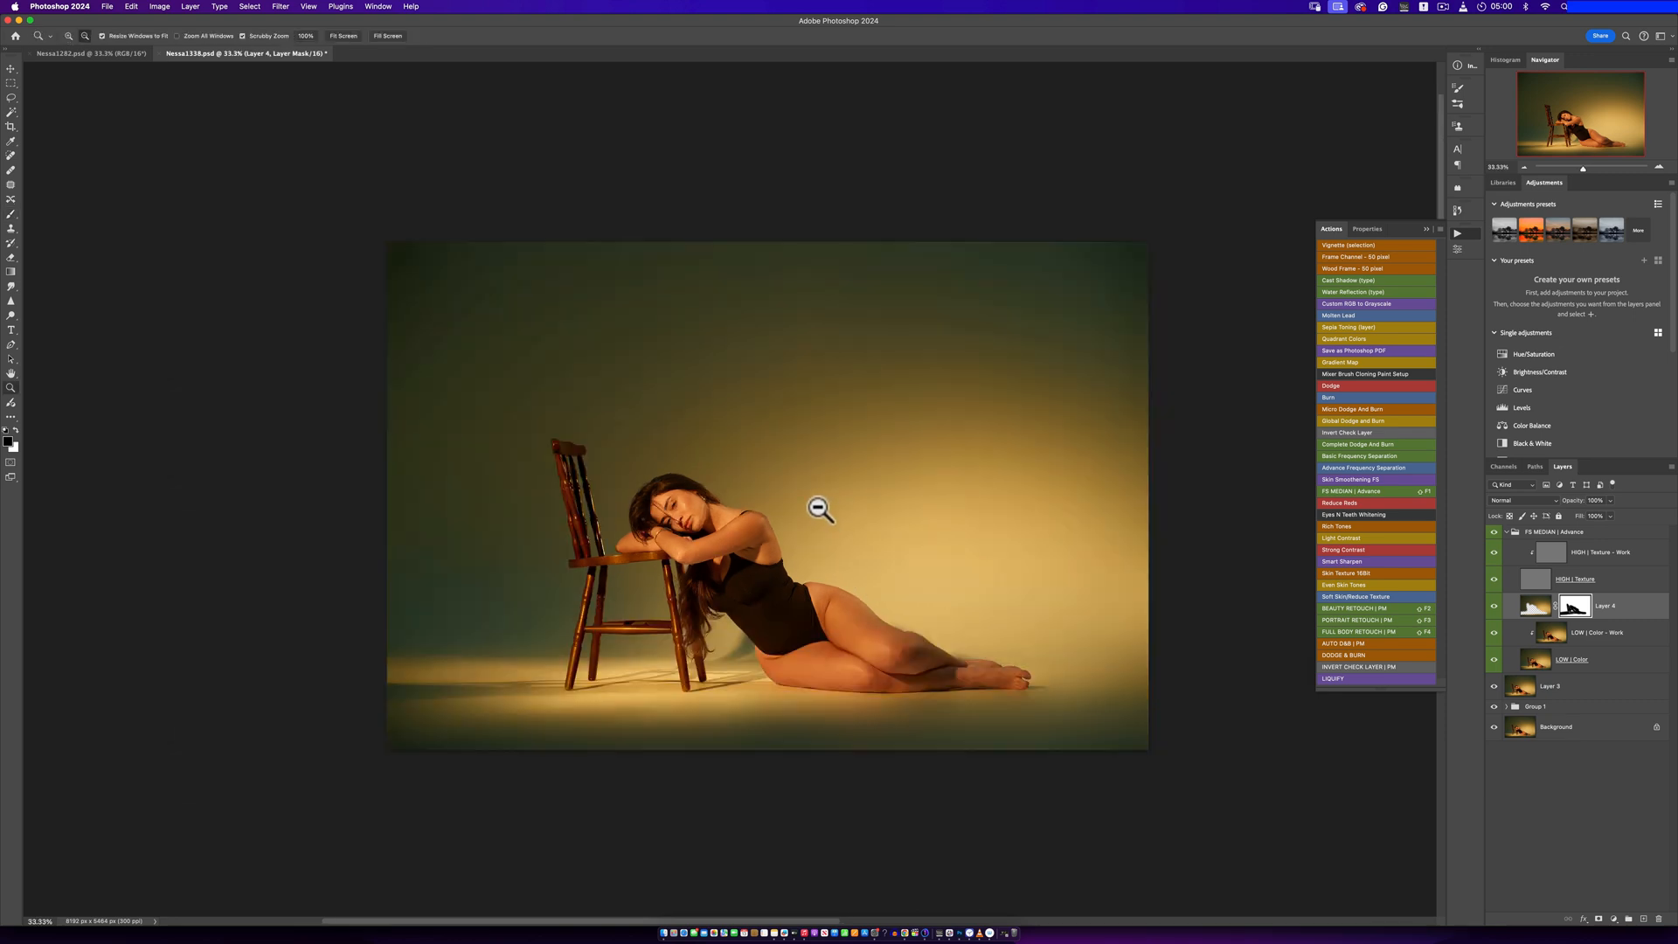
pyautogui.click(843, 519)
pyautogui.press('b')
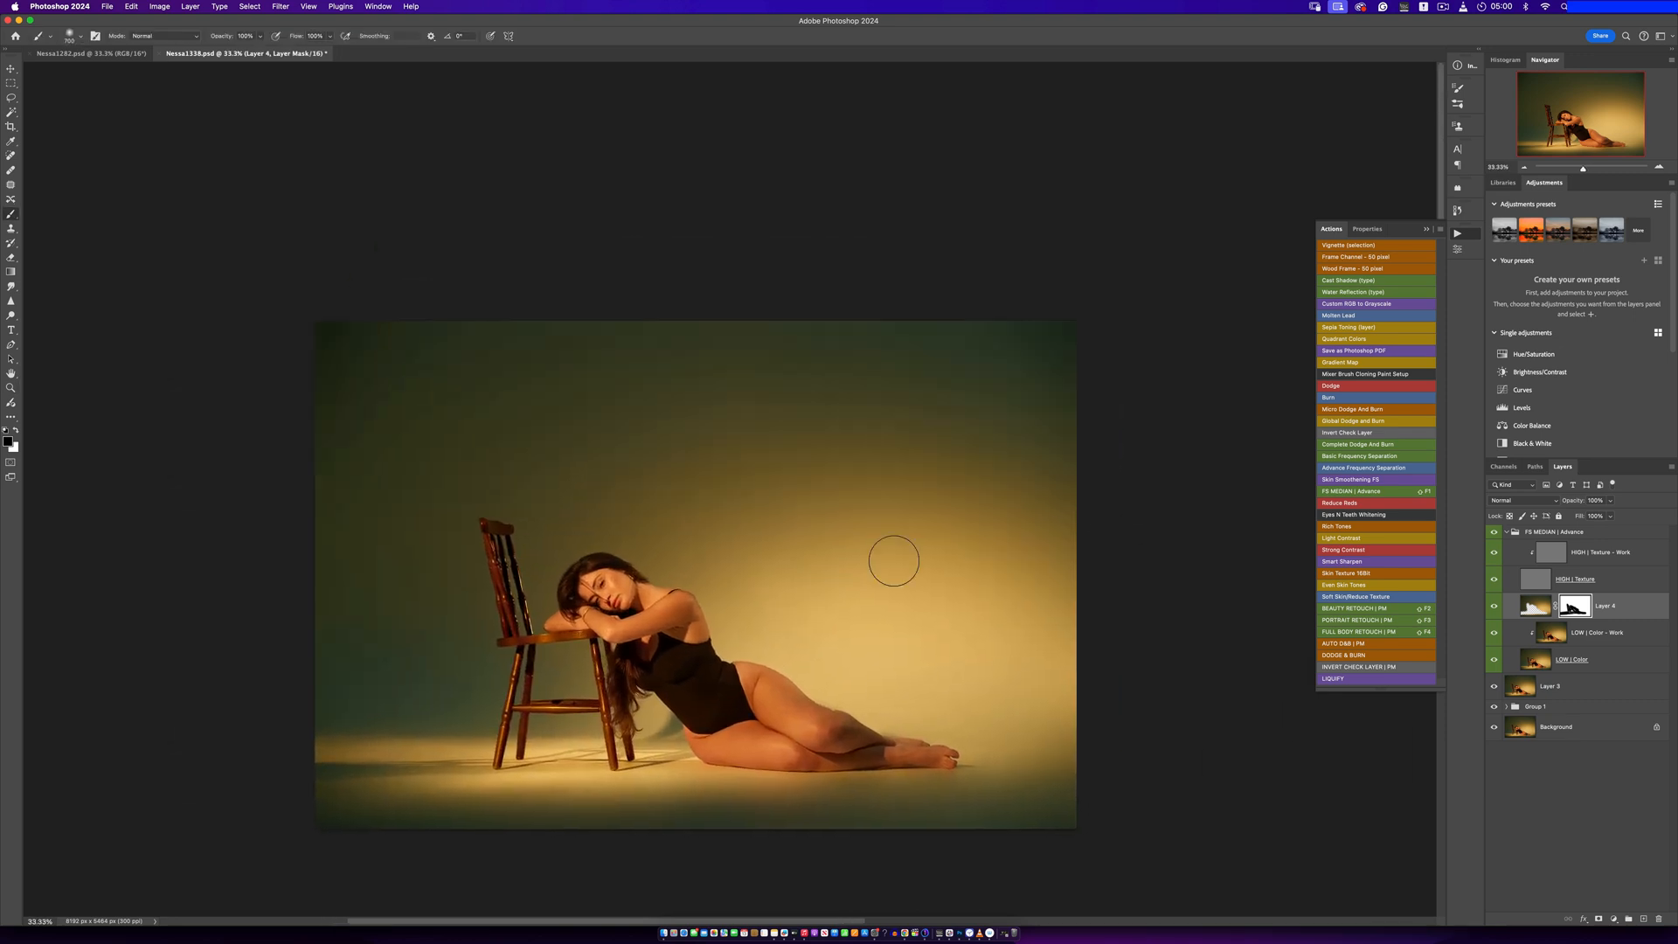
pyautogui.keyDown('alt'); pyautogui.scroll(1, 981, 697); pyautogui.keyUp('alt')
pyautogui.moveTo(981, 696); pyautogui.dragTo(1086, 649)
pyautogui.keyDown('alt'); pyautogui.click(1494, 728); pyautogui.keyUp('alt')
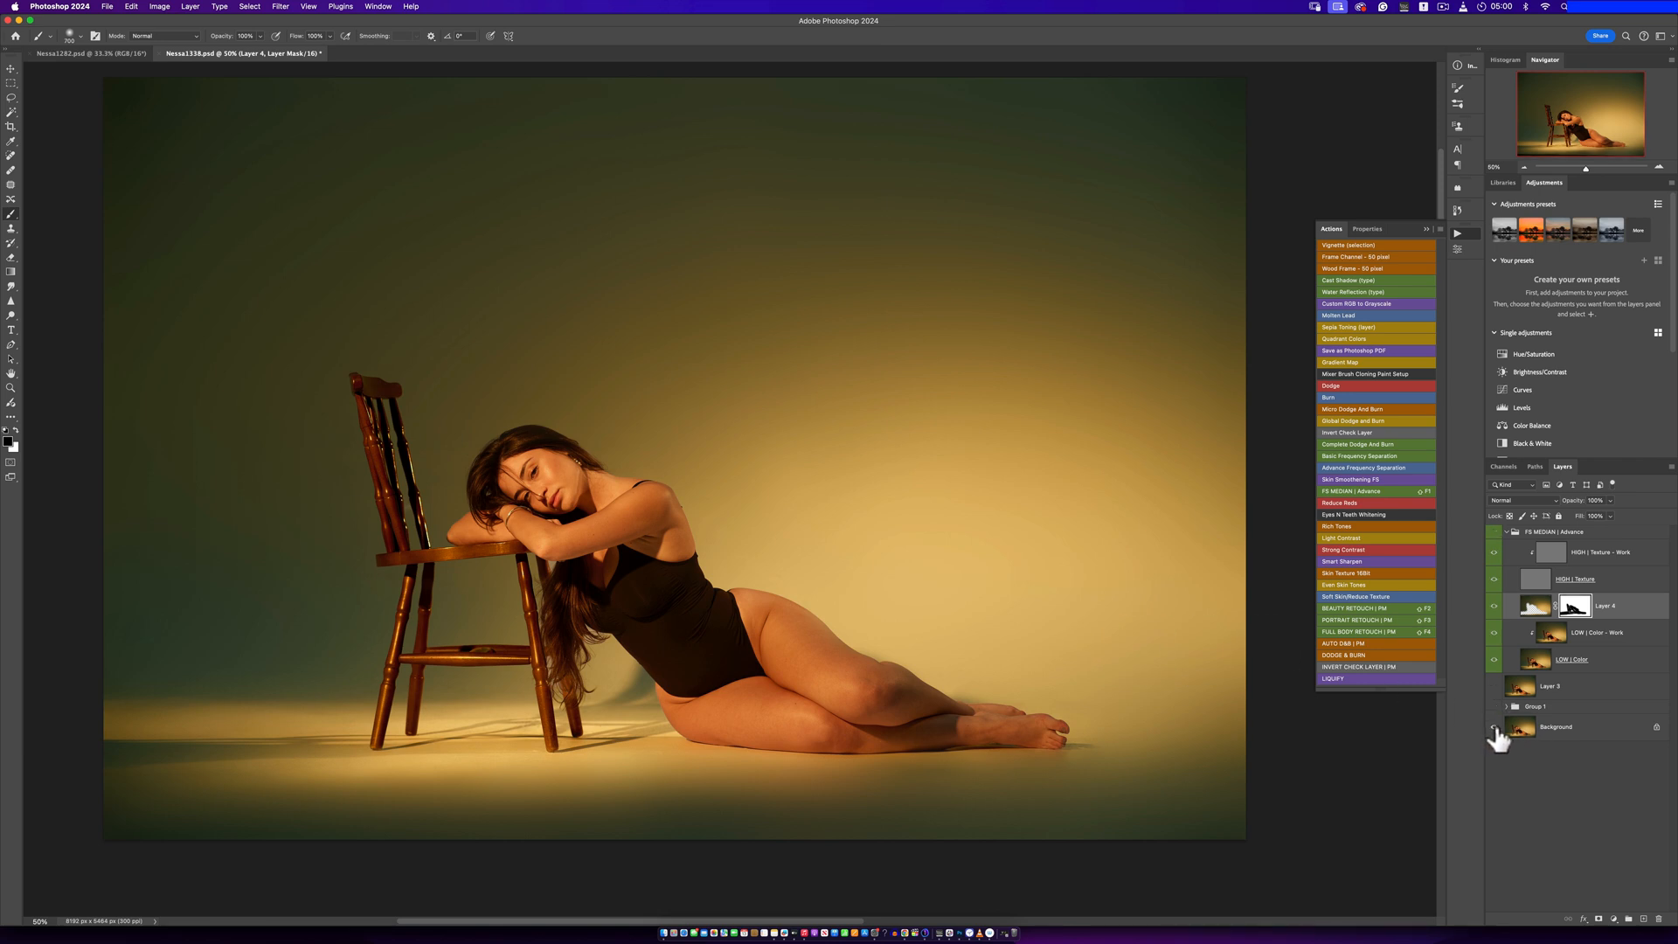
pyautogui.keyDown('alt'); pyautogui.click(1494, 727); pyautogui.keyUp('alt')
pyautogui.keyDown('alt'); pyautogui.click(1494, 726); pyautogui.keyUp('alt')
pyautogui.keyDown('alt'); pyautogui.click(1494, 728); pyautogui.keyUp('alt')
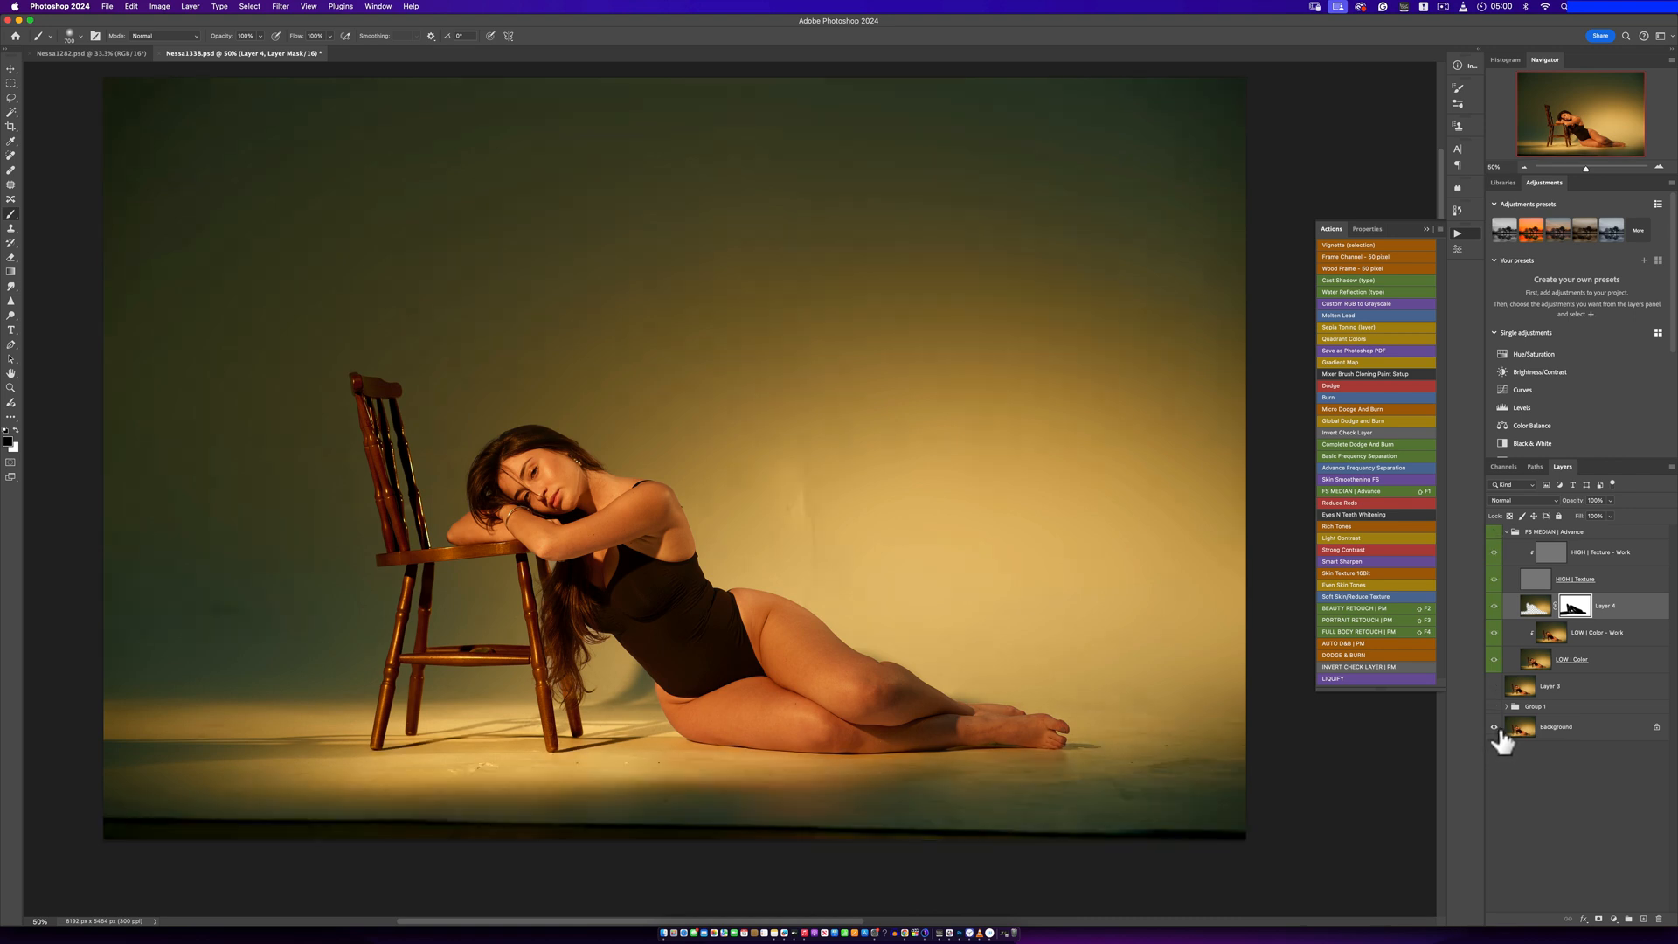
pyautogui.keyDown('alt'); pyautogui.click(1495, 729); pyautogui.keyUp('alt')
pyautogui.keyDown('alt'); pyautogui.click(1495, 729); pyautogui.keyUp('alt')
pyautogui.keyDown('alt'); pyautogui.click(1495, 729); pyautogui.keyUp('alt')
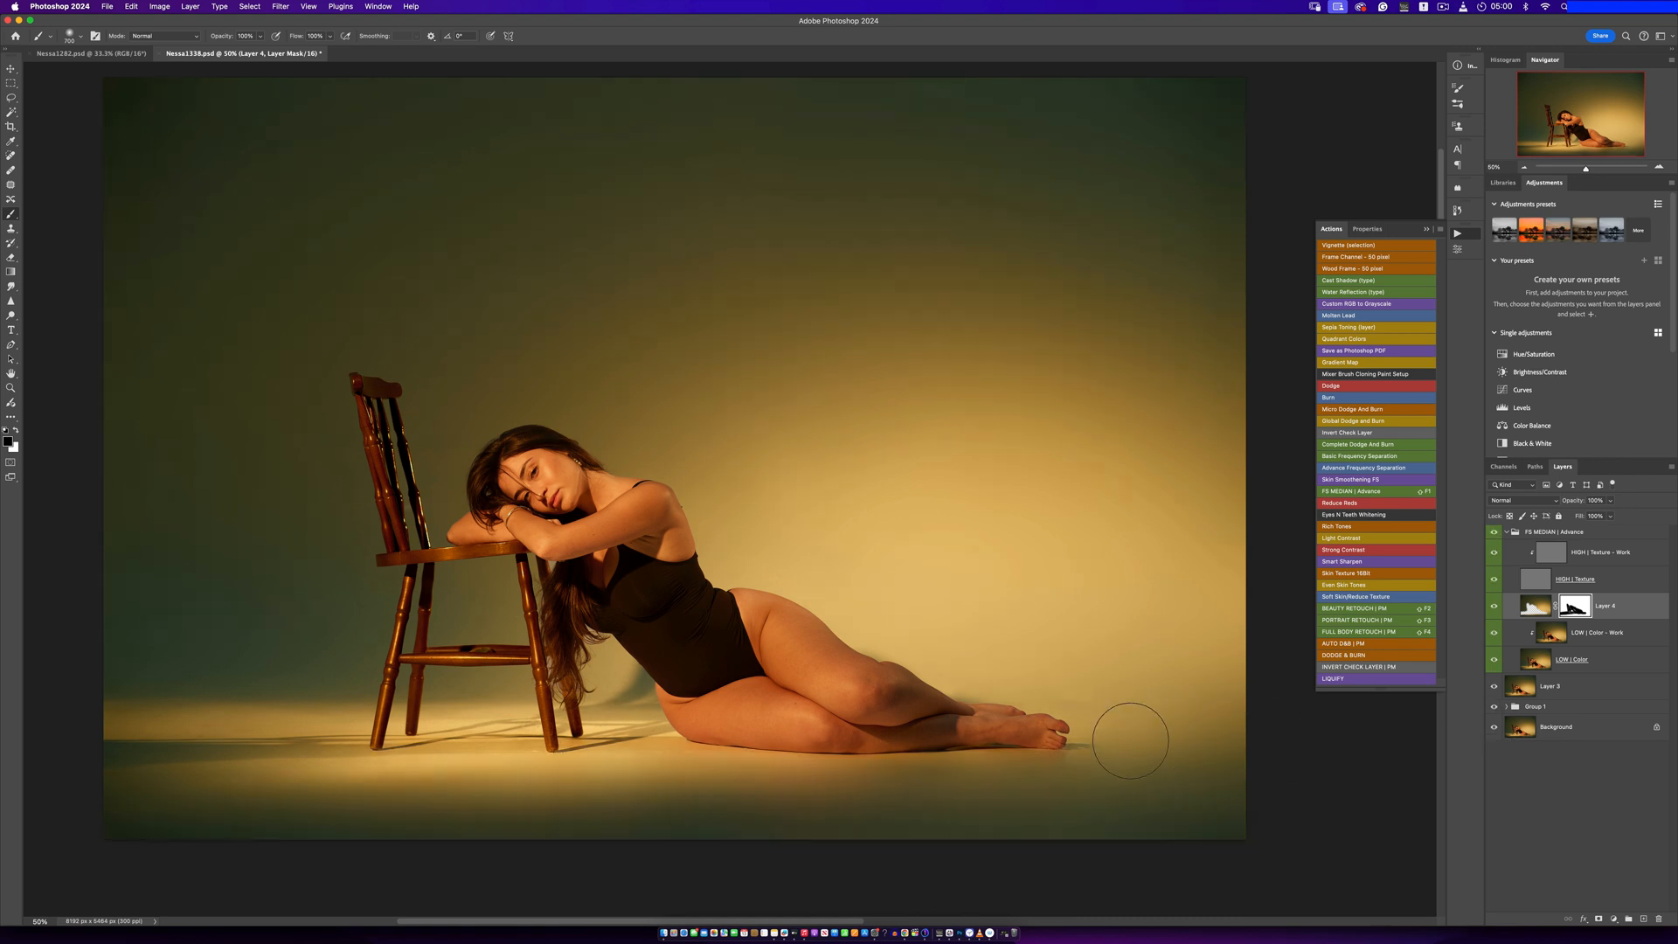
# Reduce the brush size and examine the blur transitions around the feet and the rest of the figure
pyautogui.press('[')
pyautogui.press('[')
pyautogui.press('[')
pyautogui.press('[')
pyautogui.press('[')
pyautogui.press('[')
pyautogui.press('[')
pyautogui.press('z')
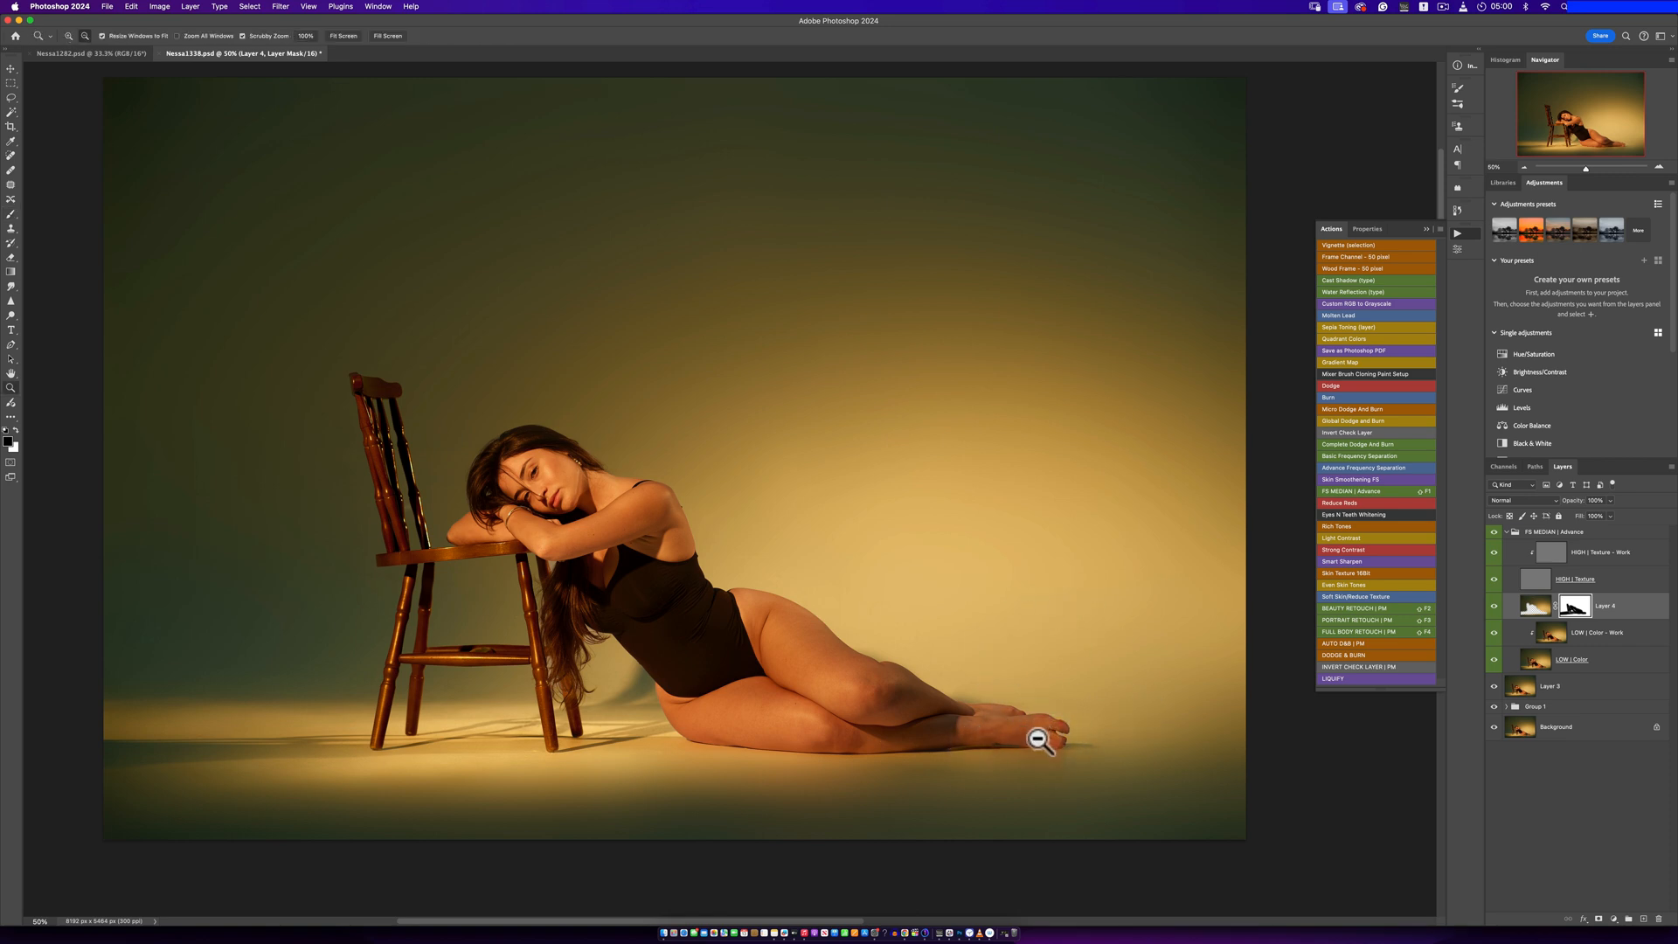
pyautogui.keyDown('alt'); pyautogui.click(1037, 737); pyautogui.keyUp('alt')
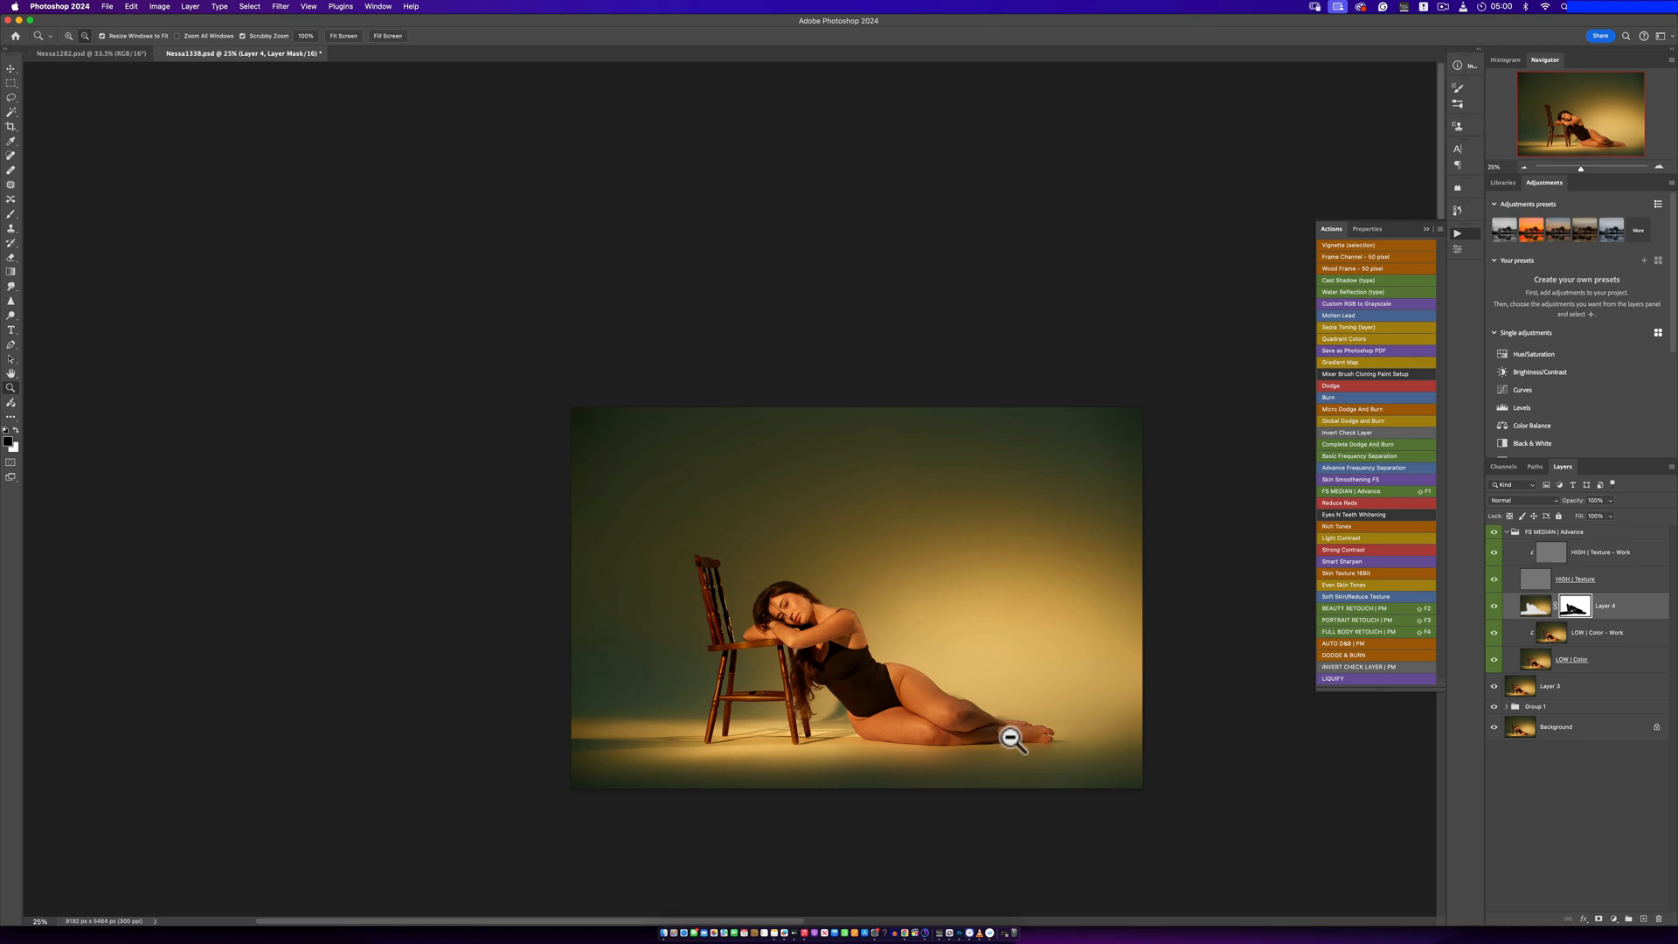
pyautogui.click(1045, 736)
pyautogui.press('b')
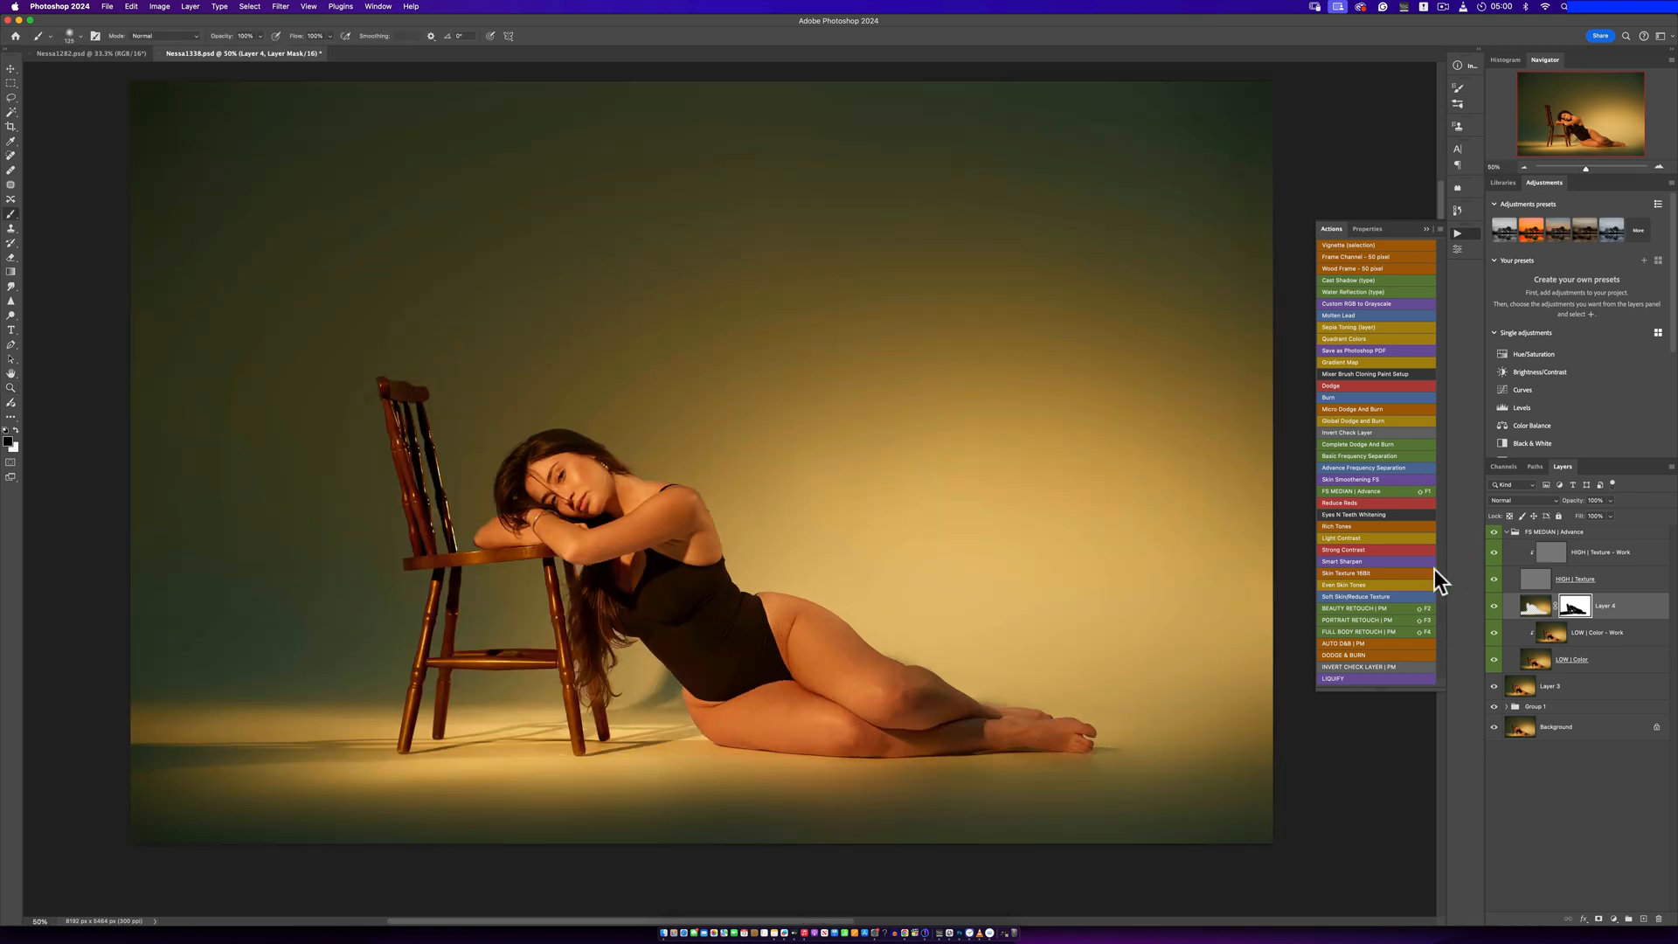
pyautogui.press('z')
pyautogui.keyDown('alt'); pyautogui.click(747, 636); pyautogui.keyUp('alt')
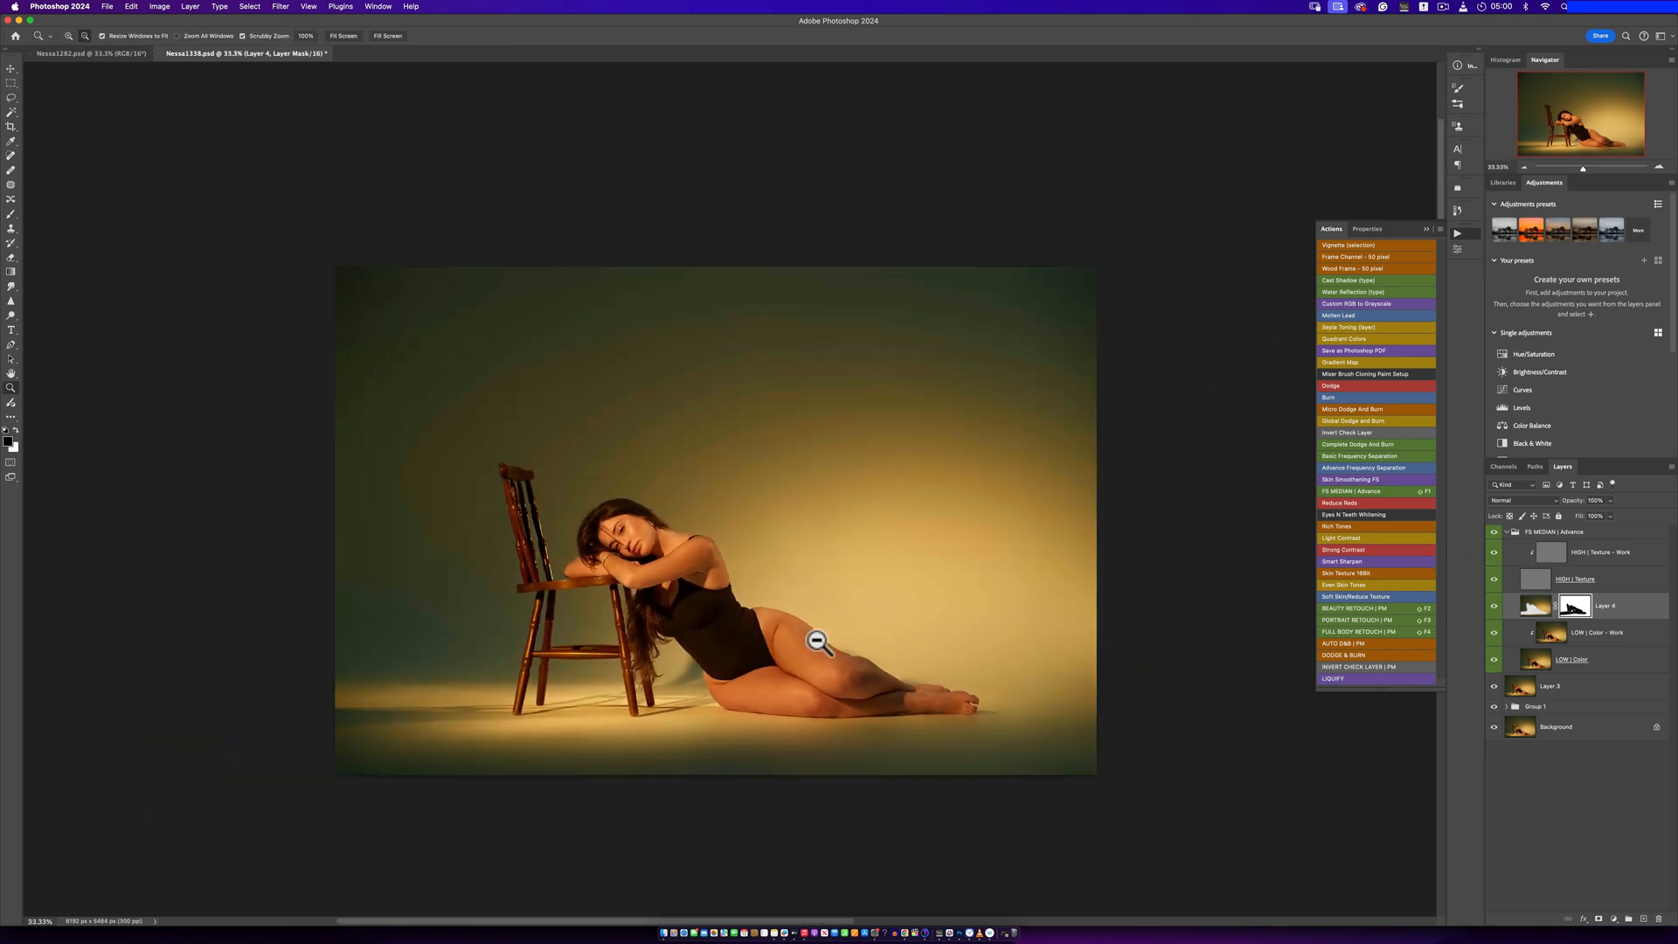
pyautogui.click(760, 609)
pyautogui.click(760, 609)
pyautogui.press('b')
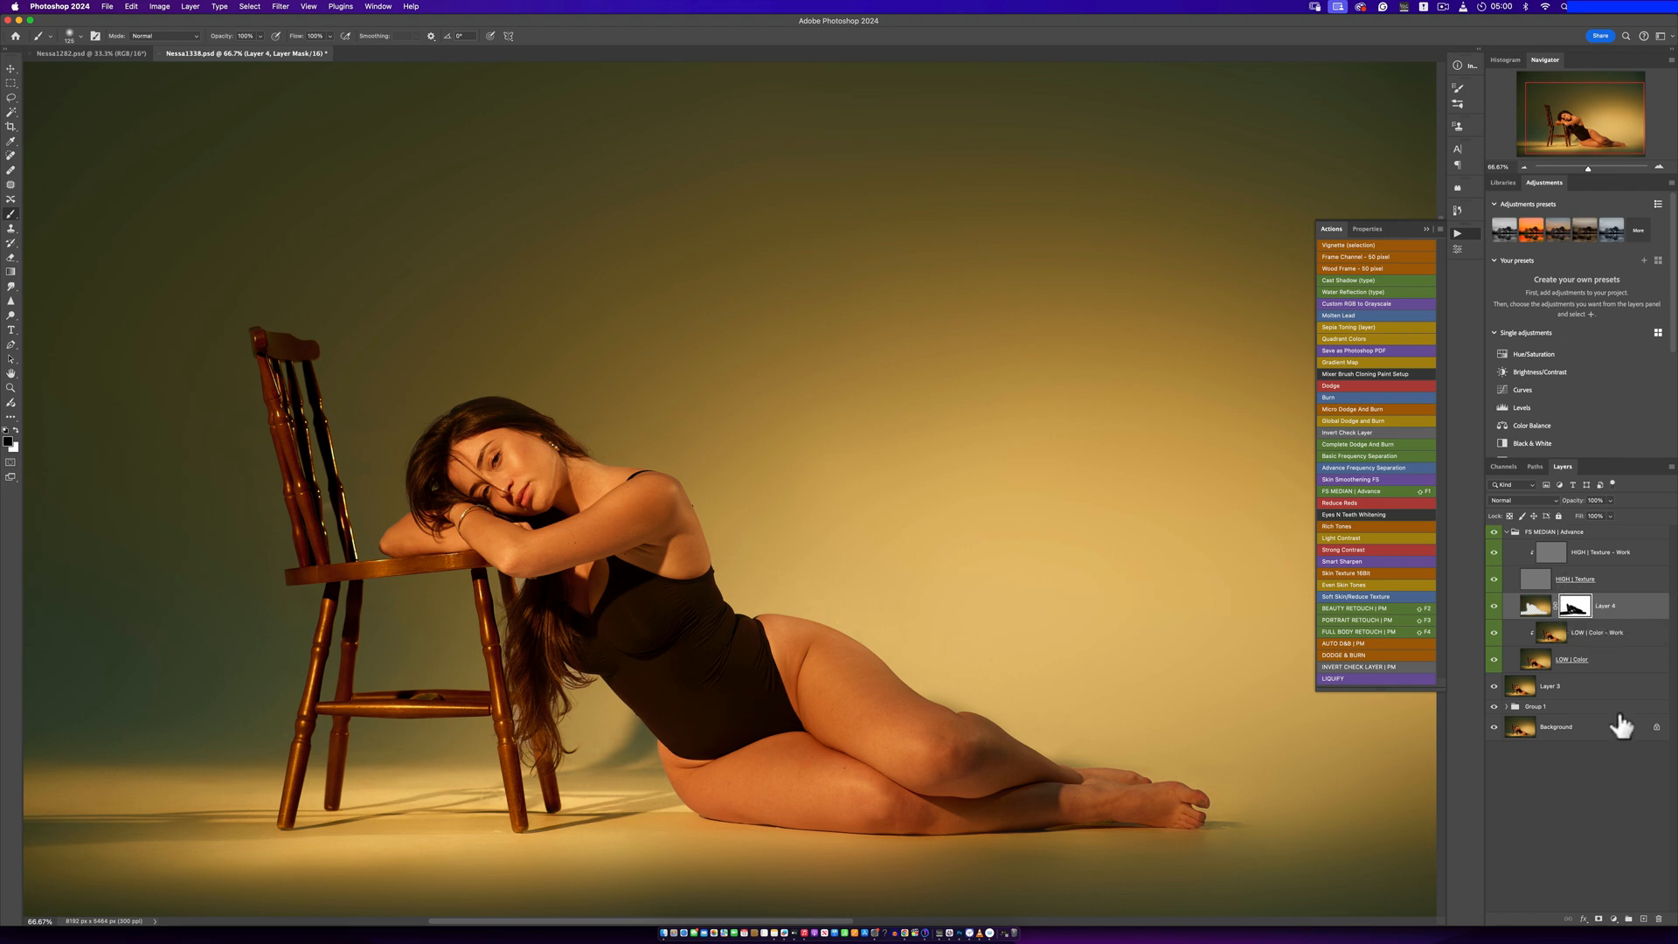
# Add a Black & White adjustment above Layer 4 with Reds at about -165 and Yellows at 252 to expose uneven tones
pyautogui.click(1613, 919)
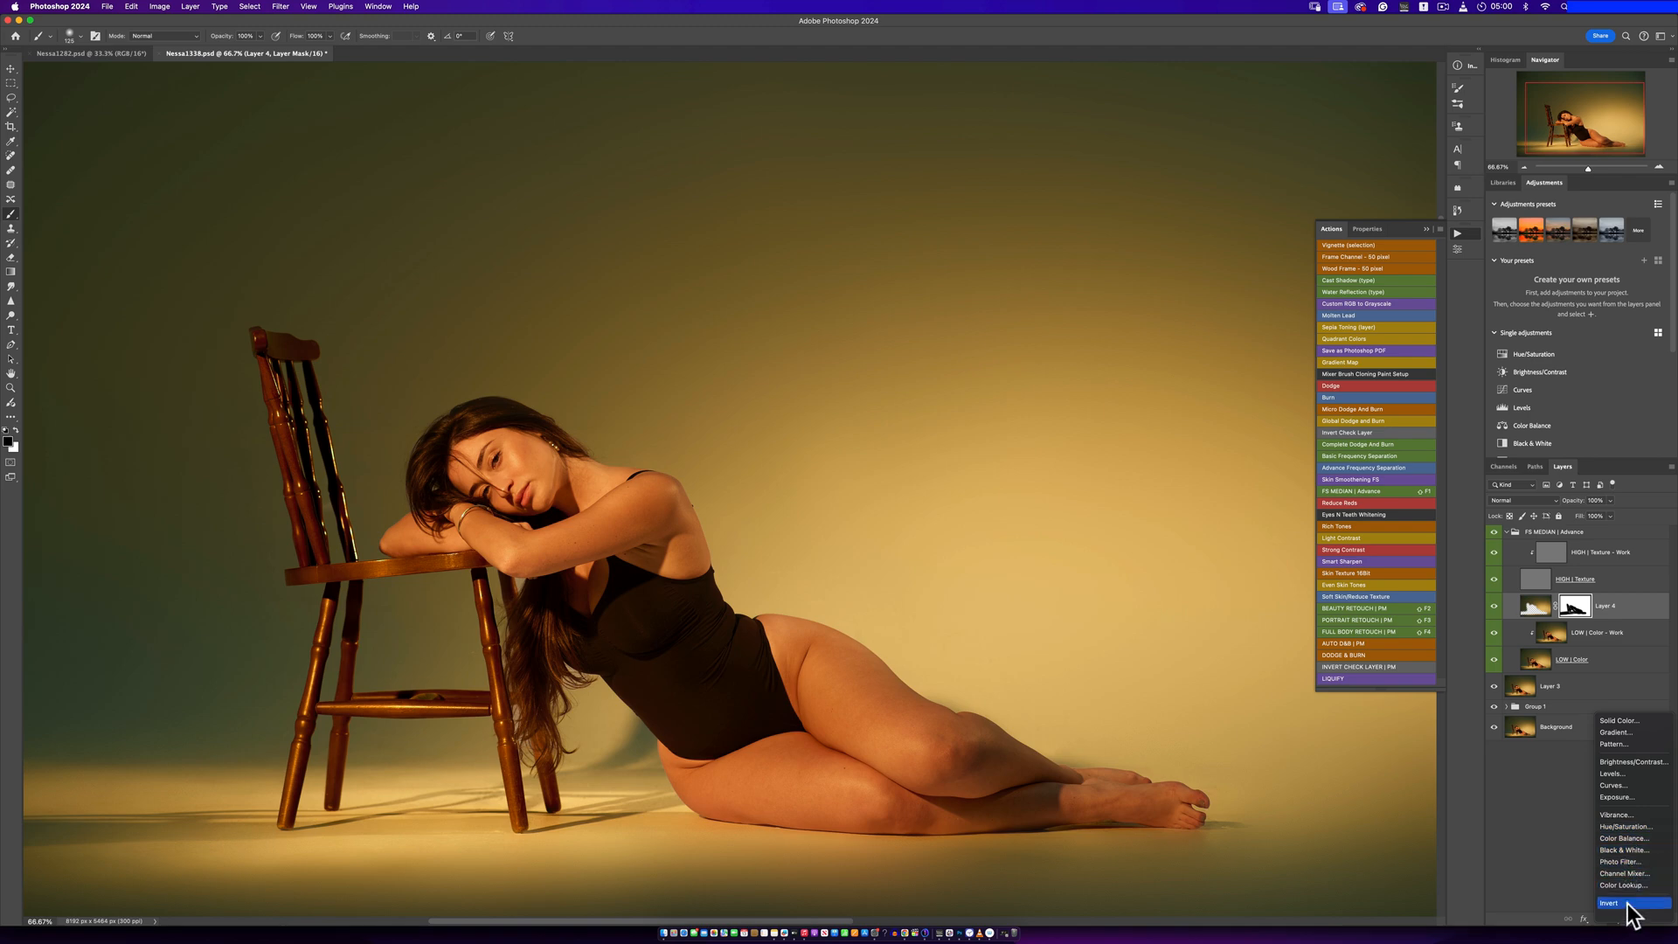
pyautogui.click(1620, 826)
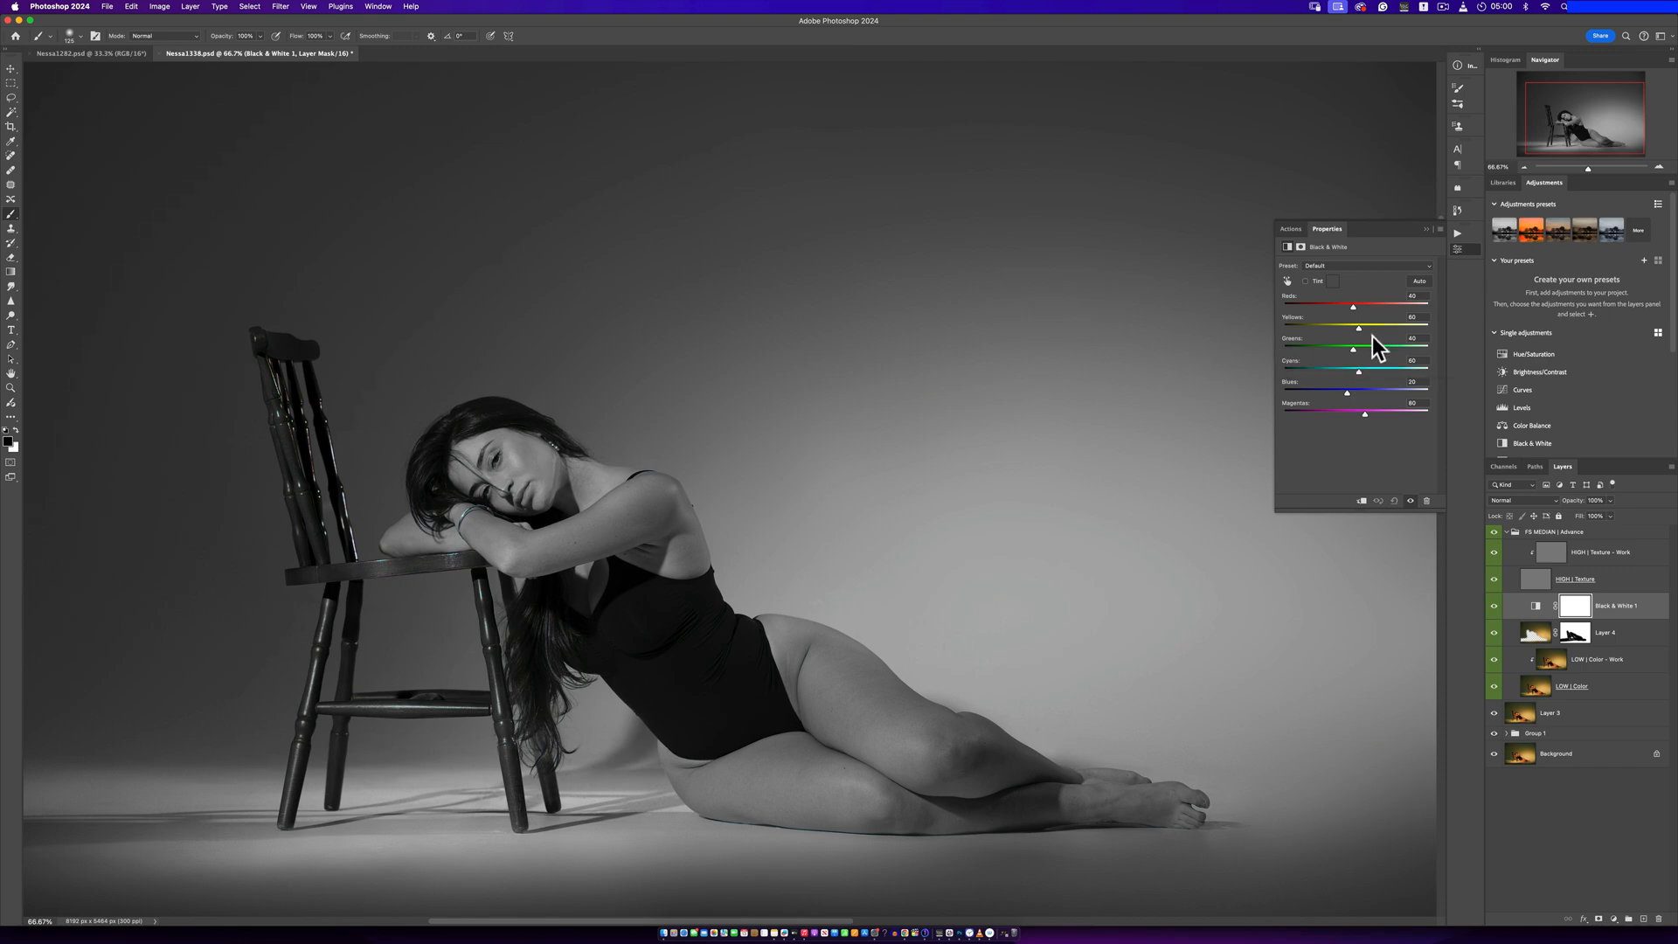
pyautogui.click(1293, 302)
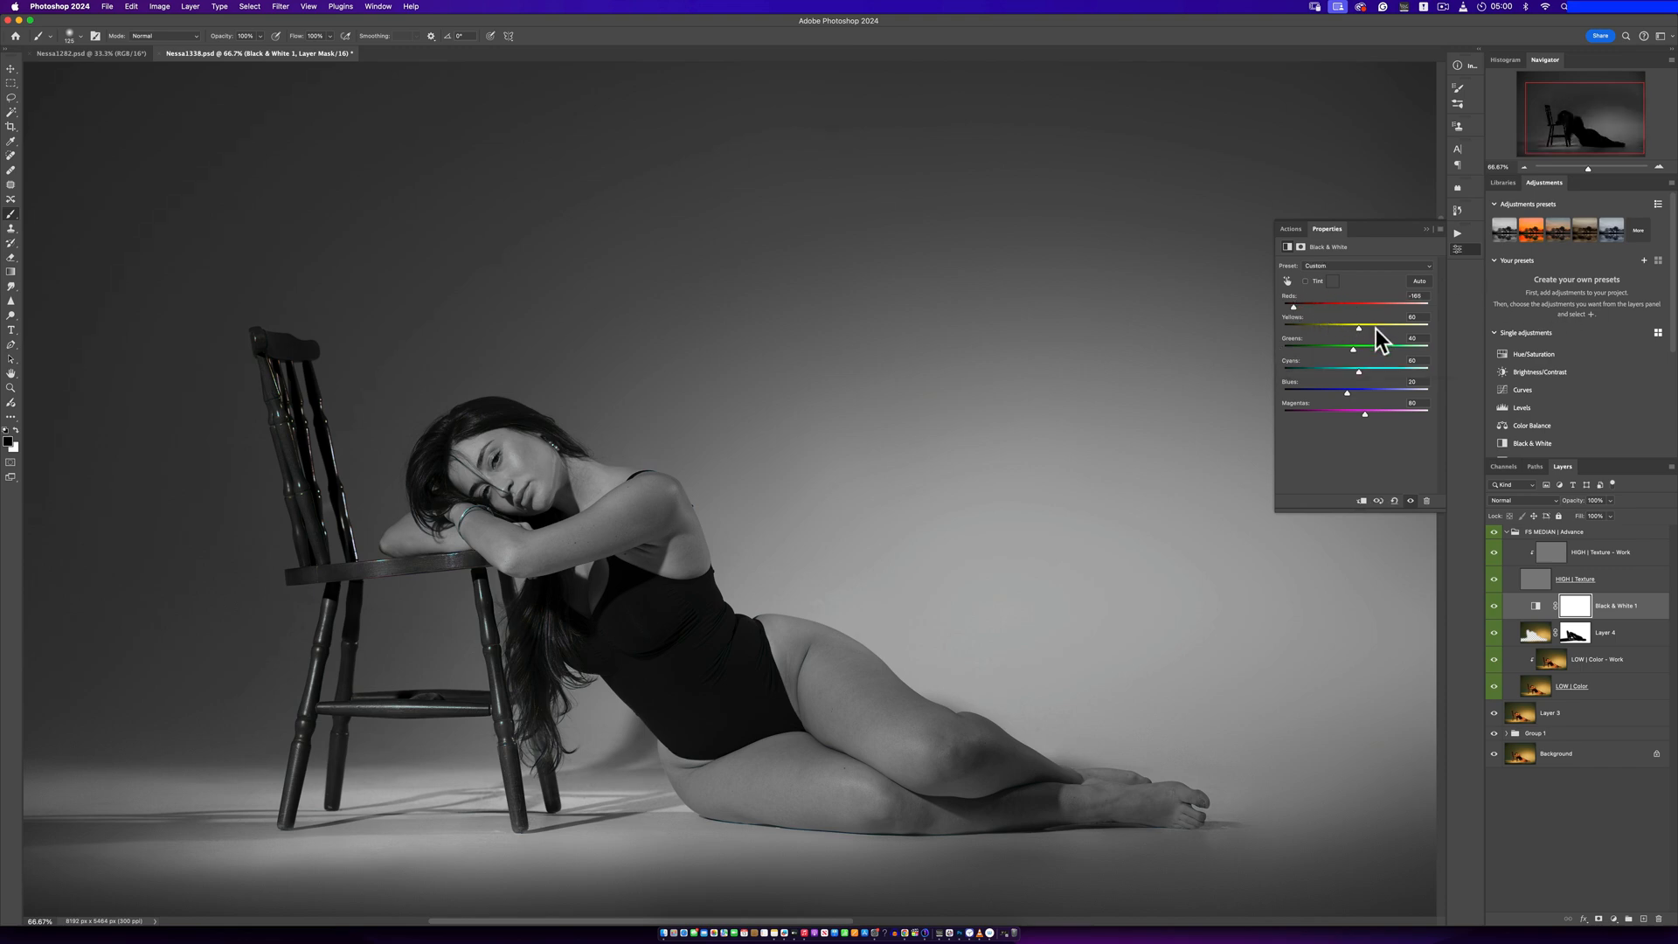
pyautogui.click(1415, 328)
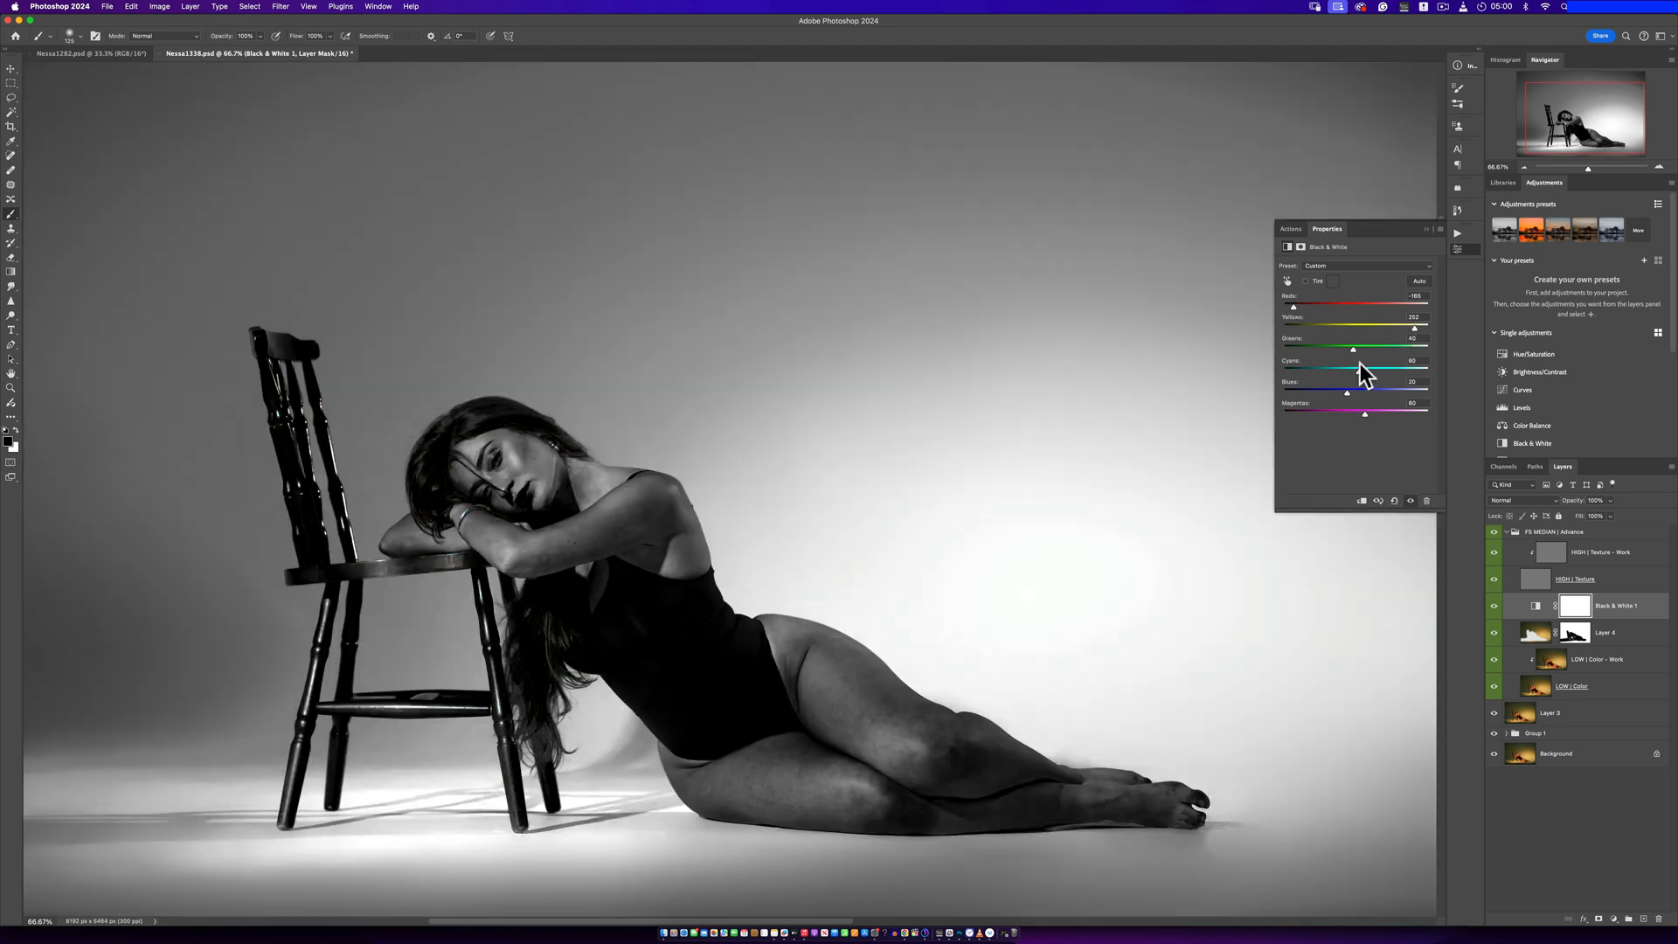
pyautogui.scroll(1, 816, 690)
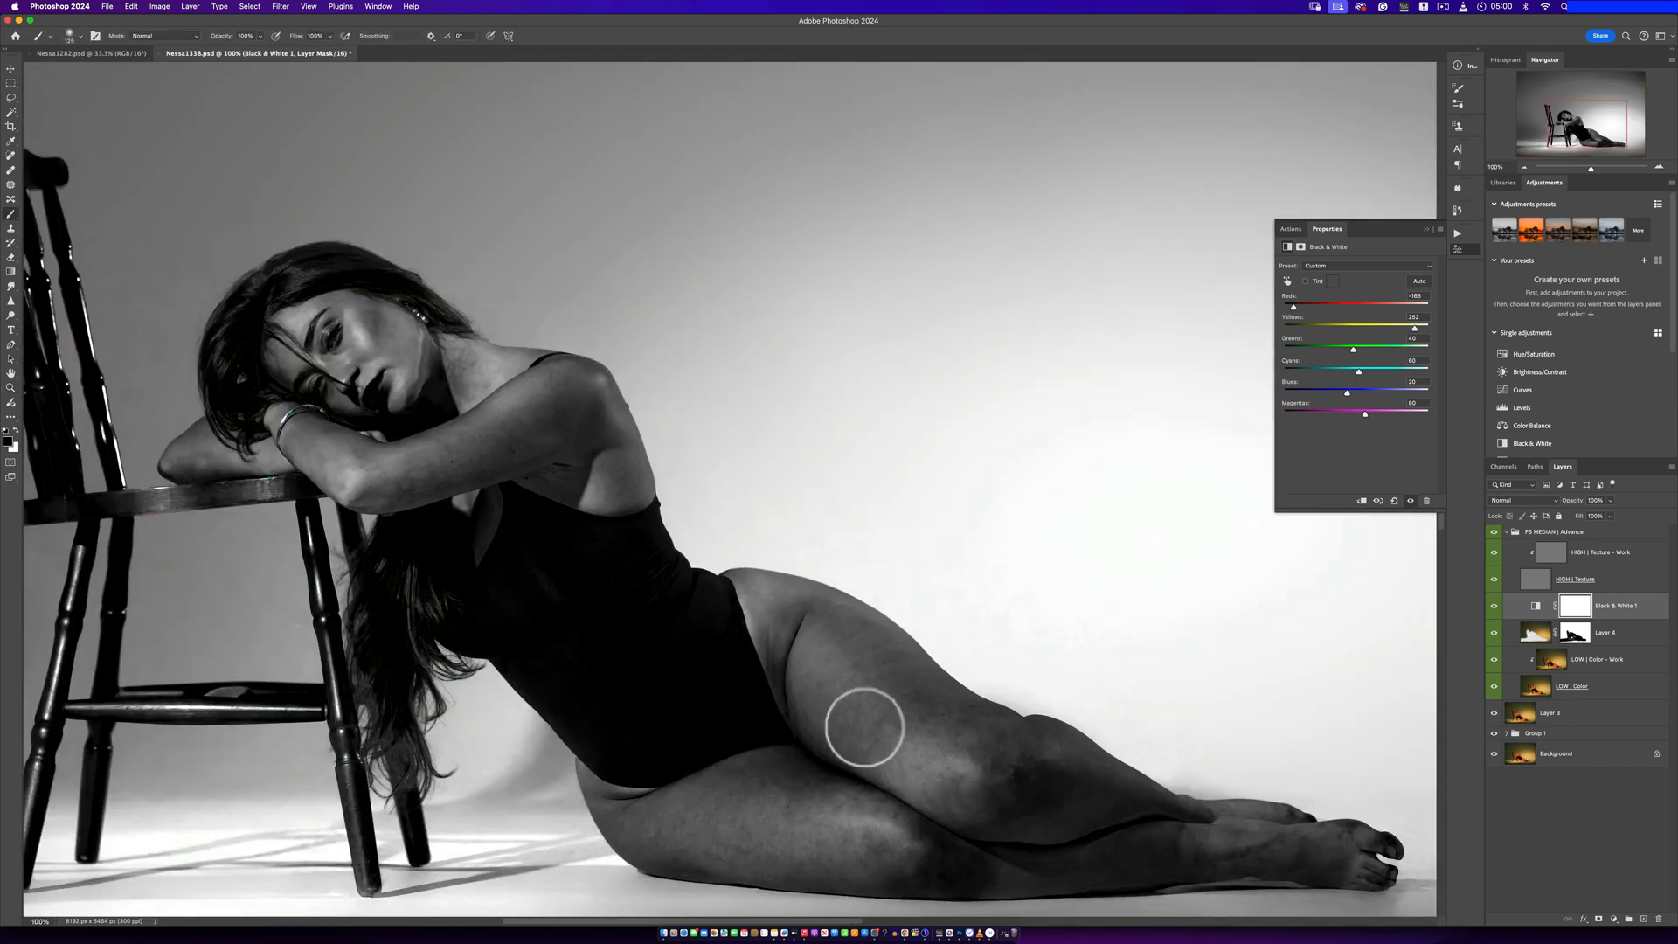
pyautogui.moveTo(876, 714); pyautogui.dragTo(813, 679)
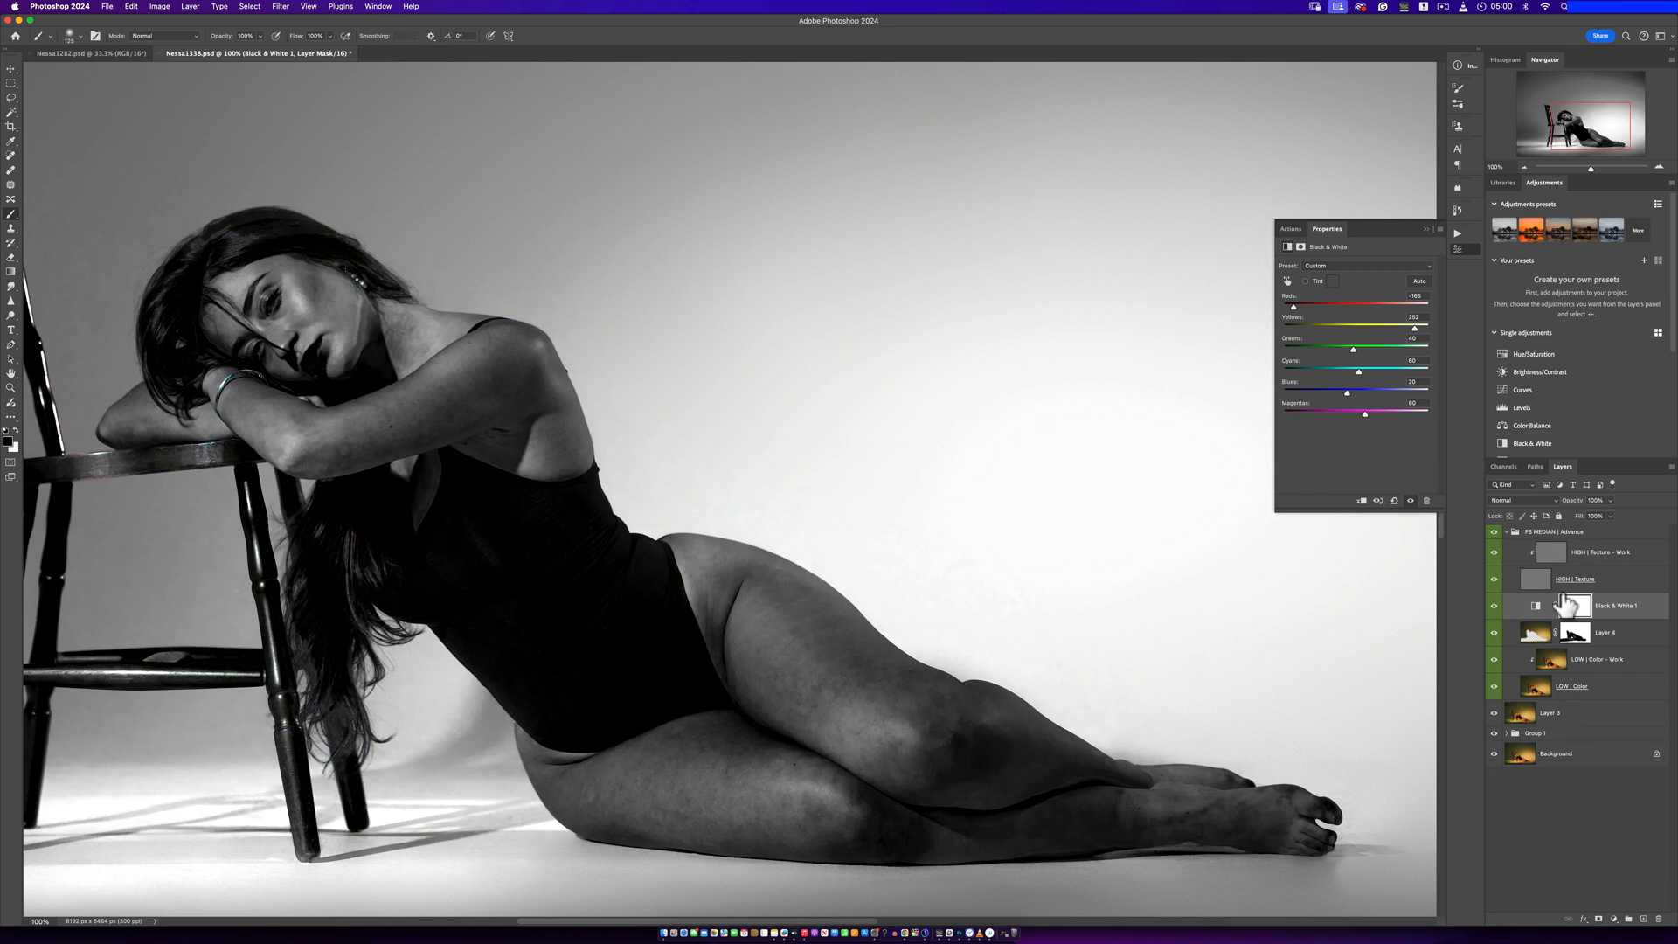
# Select the LOW | Color – Work layer and switch to the Mixer Brush with a much smaller brush size
pyautogui.click(1551, 661)
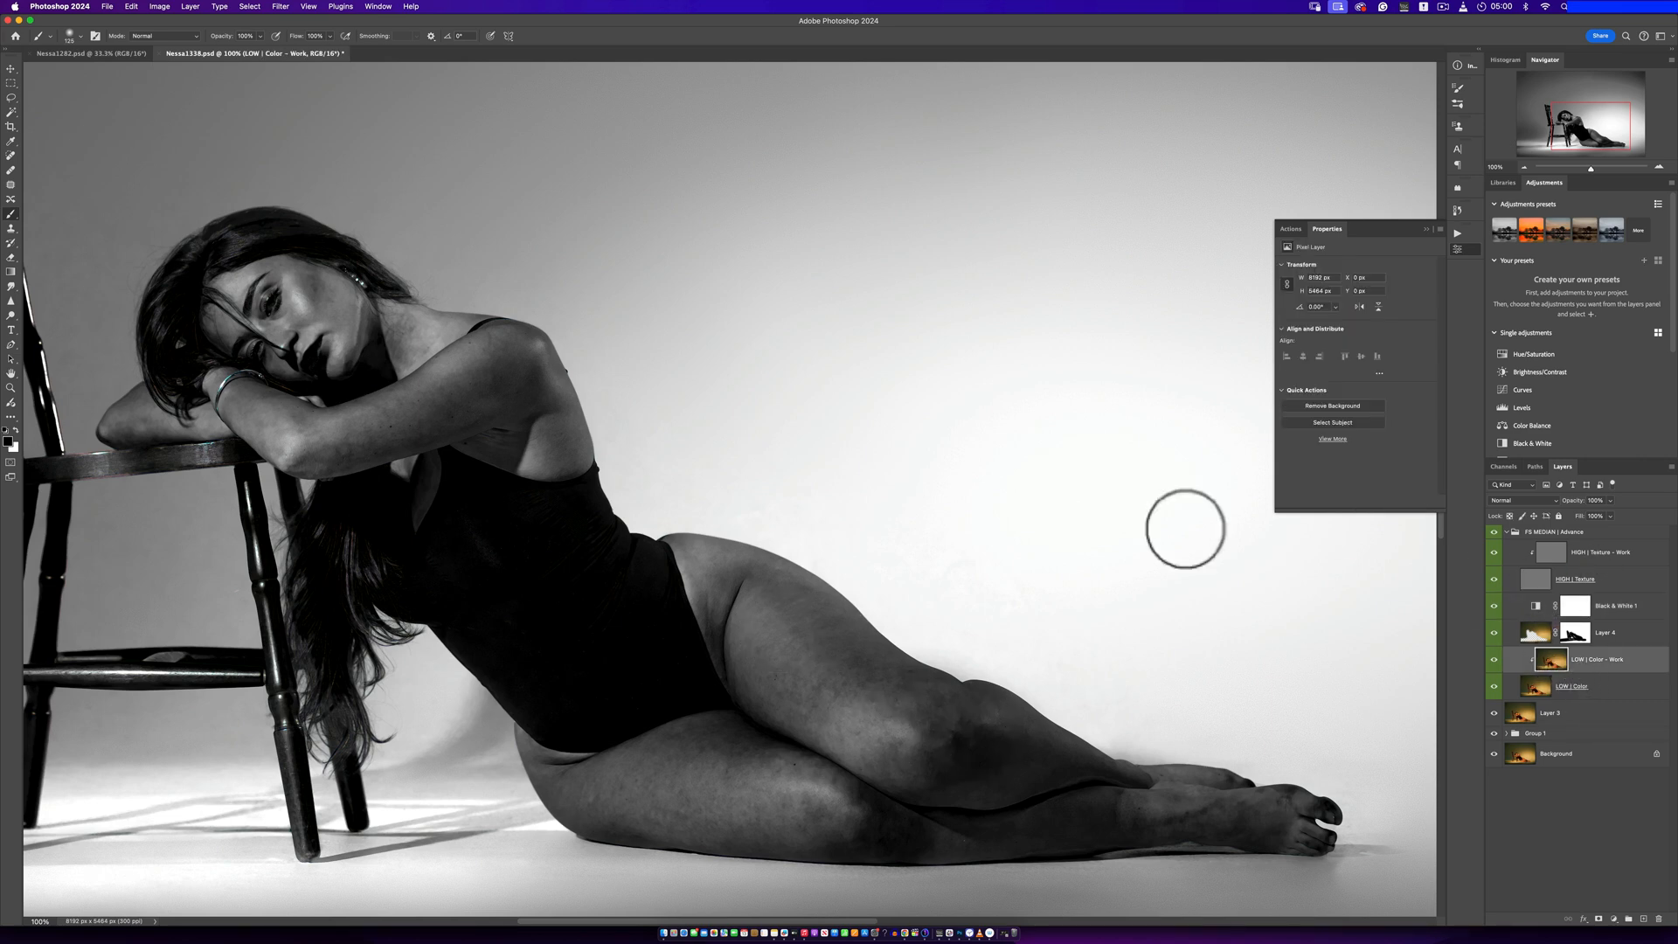
pyautogui.rightClick(10, 213)
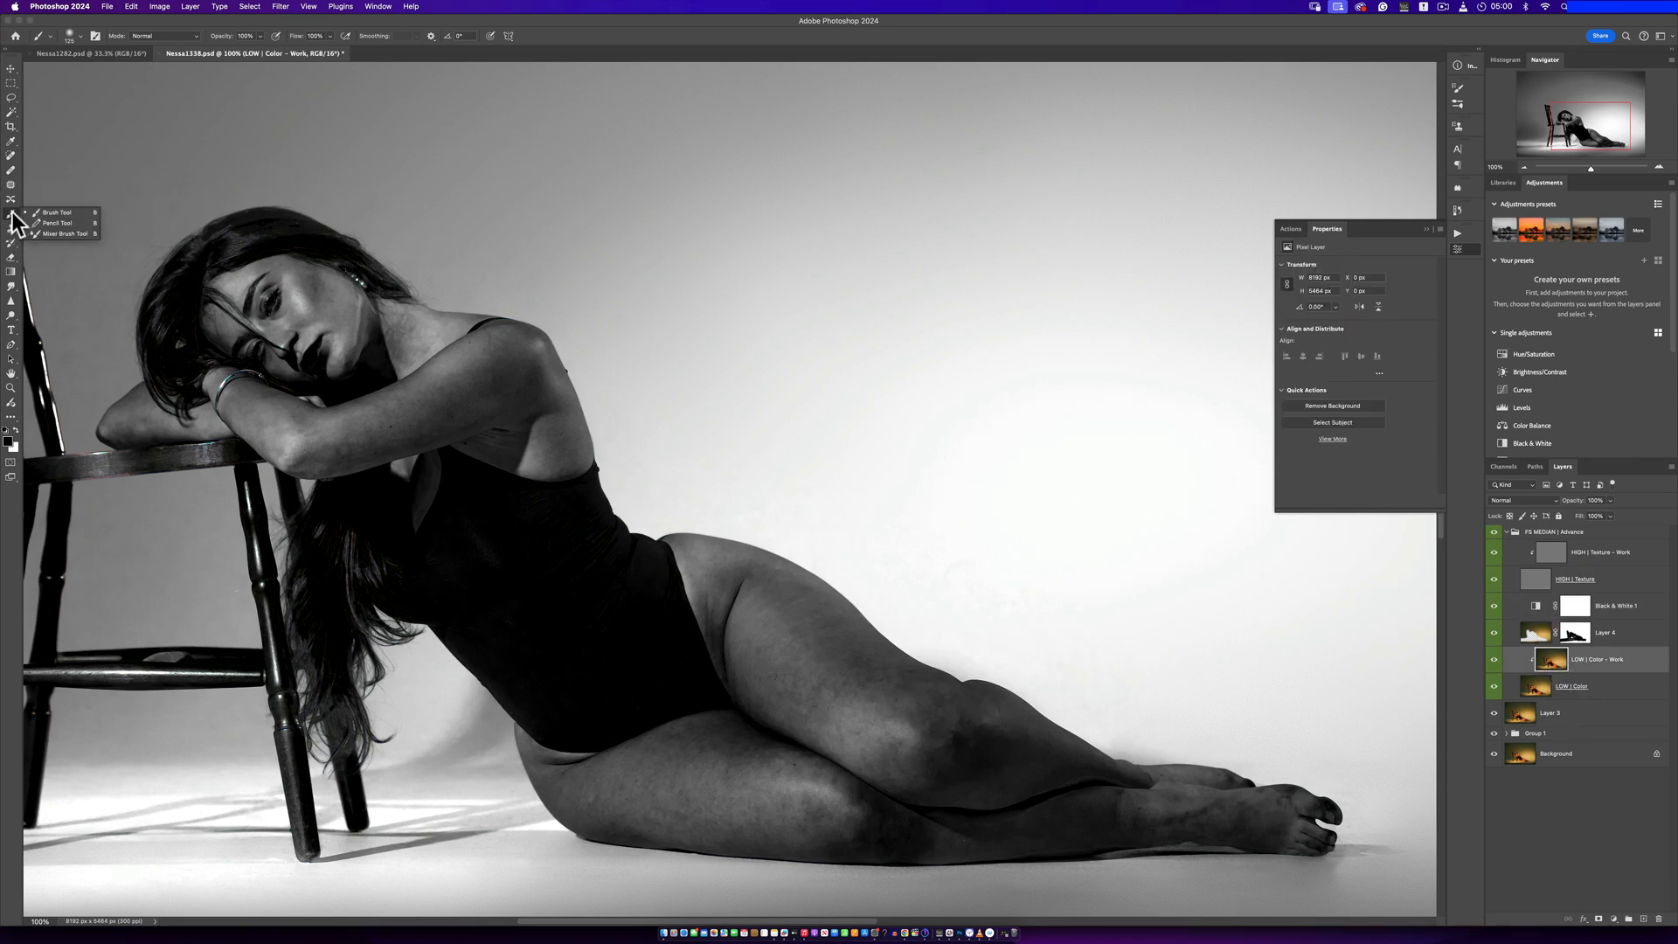
pyautogui.click(52, 234)
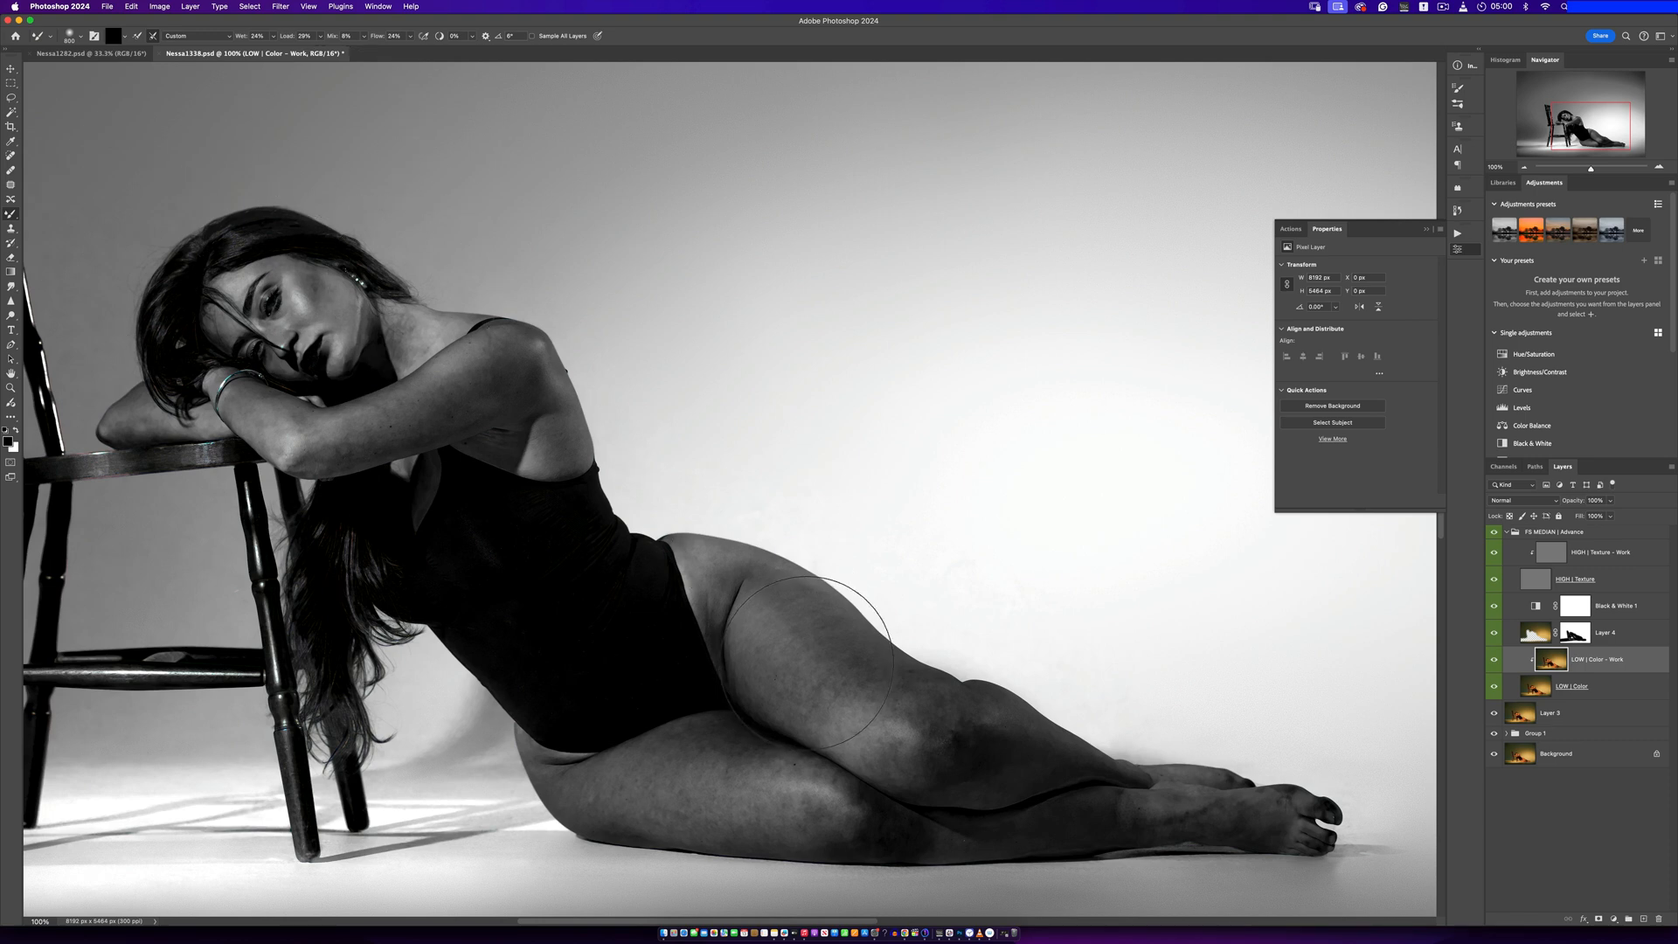
pyautogui.press('[')
pyautogui.press('[')
pyautogui.press('[')
pyautogui.press('[')
pyautogui.press('[')
pyautogui.press('[')
pyautogui.press('[')
# Try blending the uneven tones on the upper thigh with the Mixer Brush
pyautogui.moveTo(802, 661); pyautogui.dragTo(855, 700)
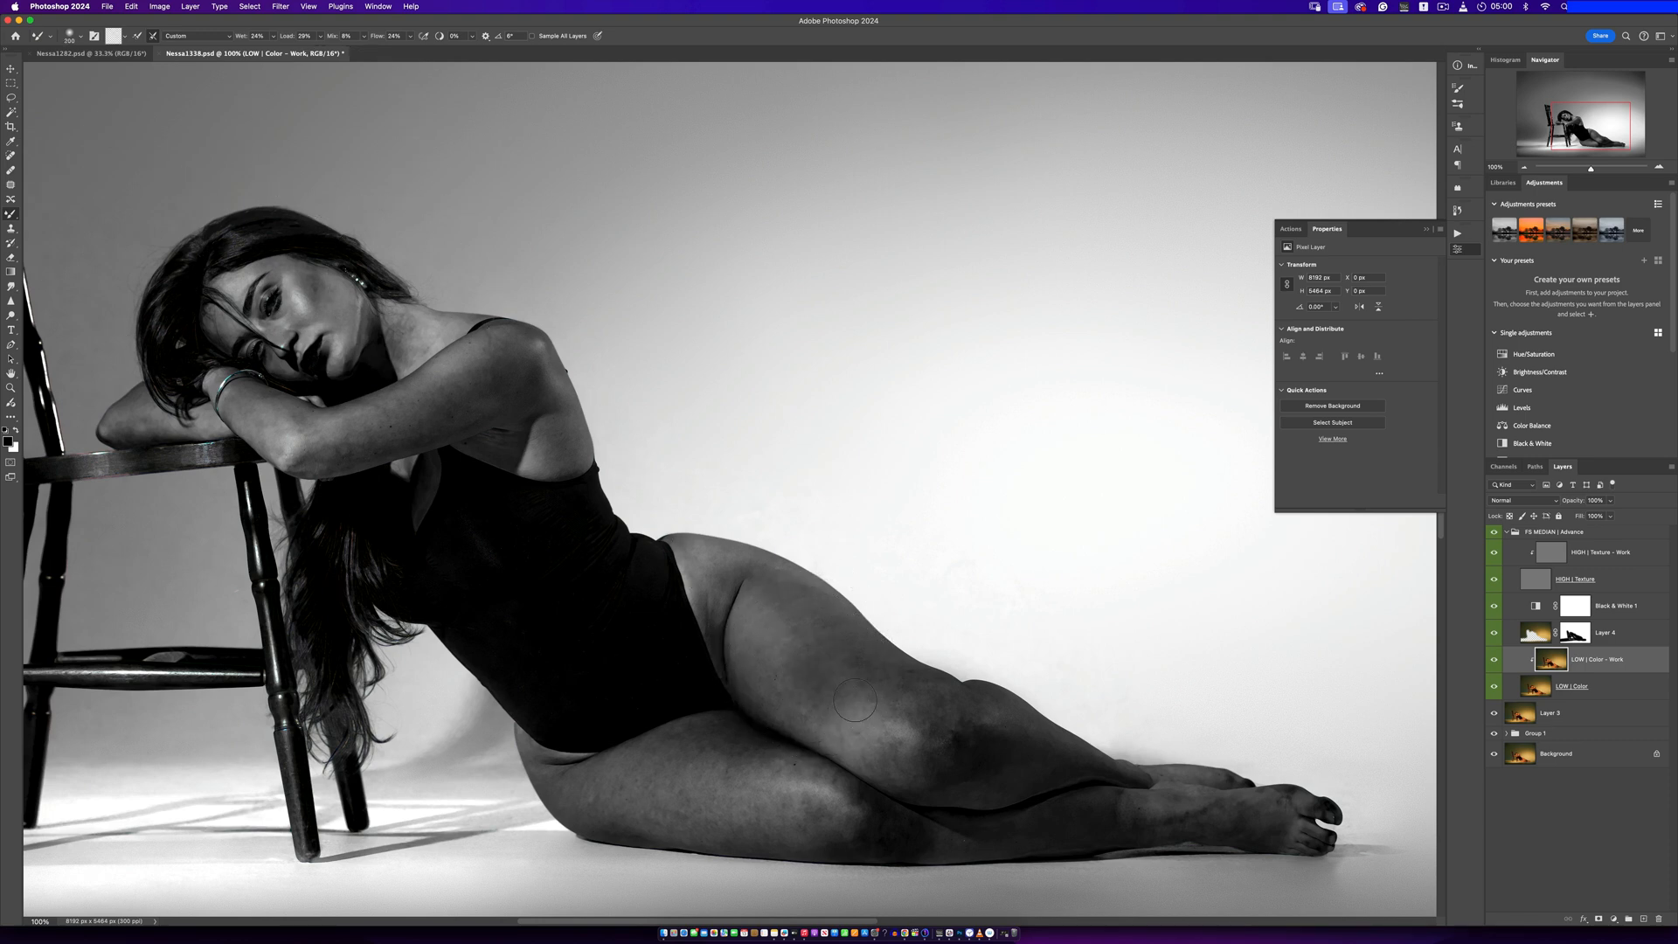
pyautogui.press('super+z')
pyautogui.press('super+z')
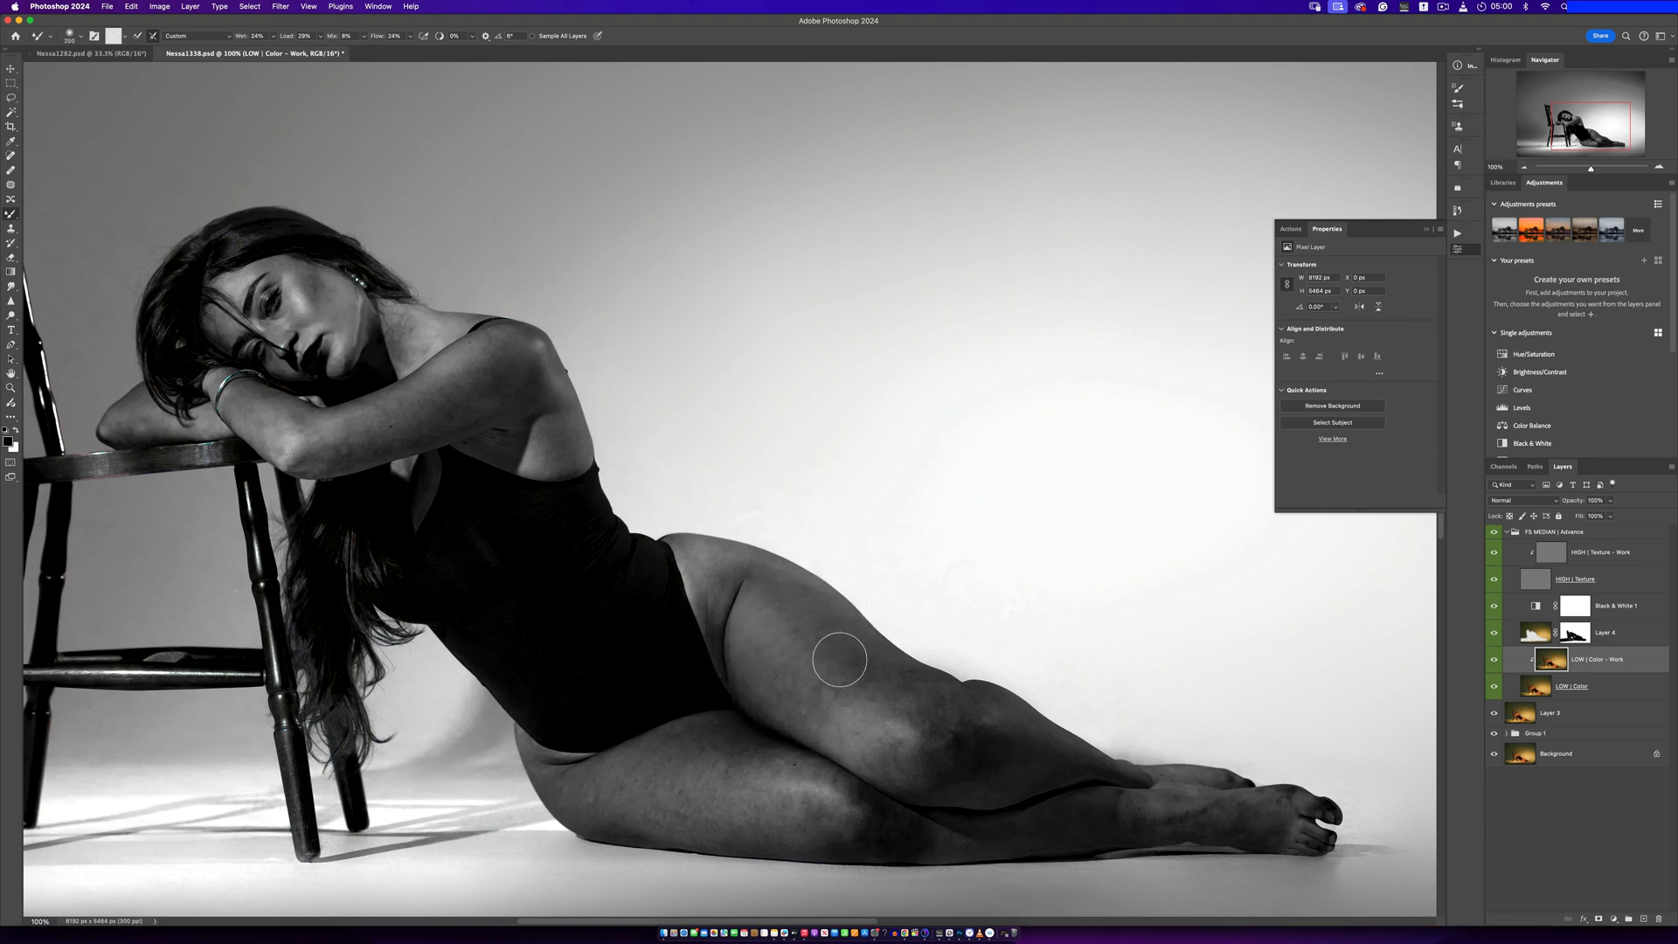
# Blend the blotchy tones along the upper thigh and hip with the Mixer Brush, adjusting the brush size
pyautogui.press(']')
pyautogui.press(']')
pyautogui.moveTo(780, 670)
pyautogui.mouseDown()
pyautogui.moveTo(799, 707)
pyautogui.moveTo(857, 720)
pyautogui.mouseUp()
pyautogui.press('[')
pyautogui.press('[')
pyautogui.press(']')
pyautogui.press(']')
pyautogui.moveTo(723, 601); pyautogui.dragTo(719, 624)
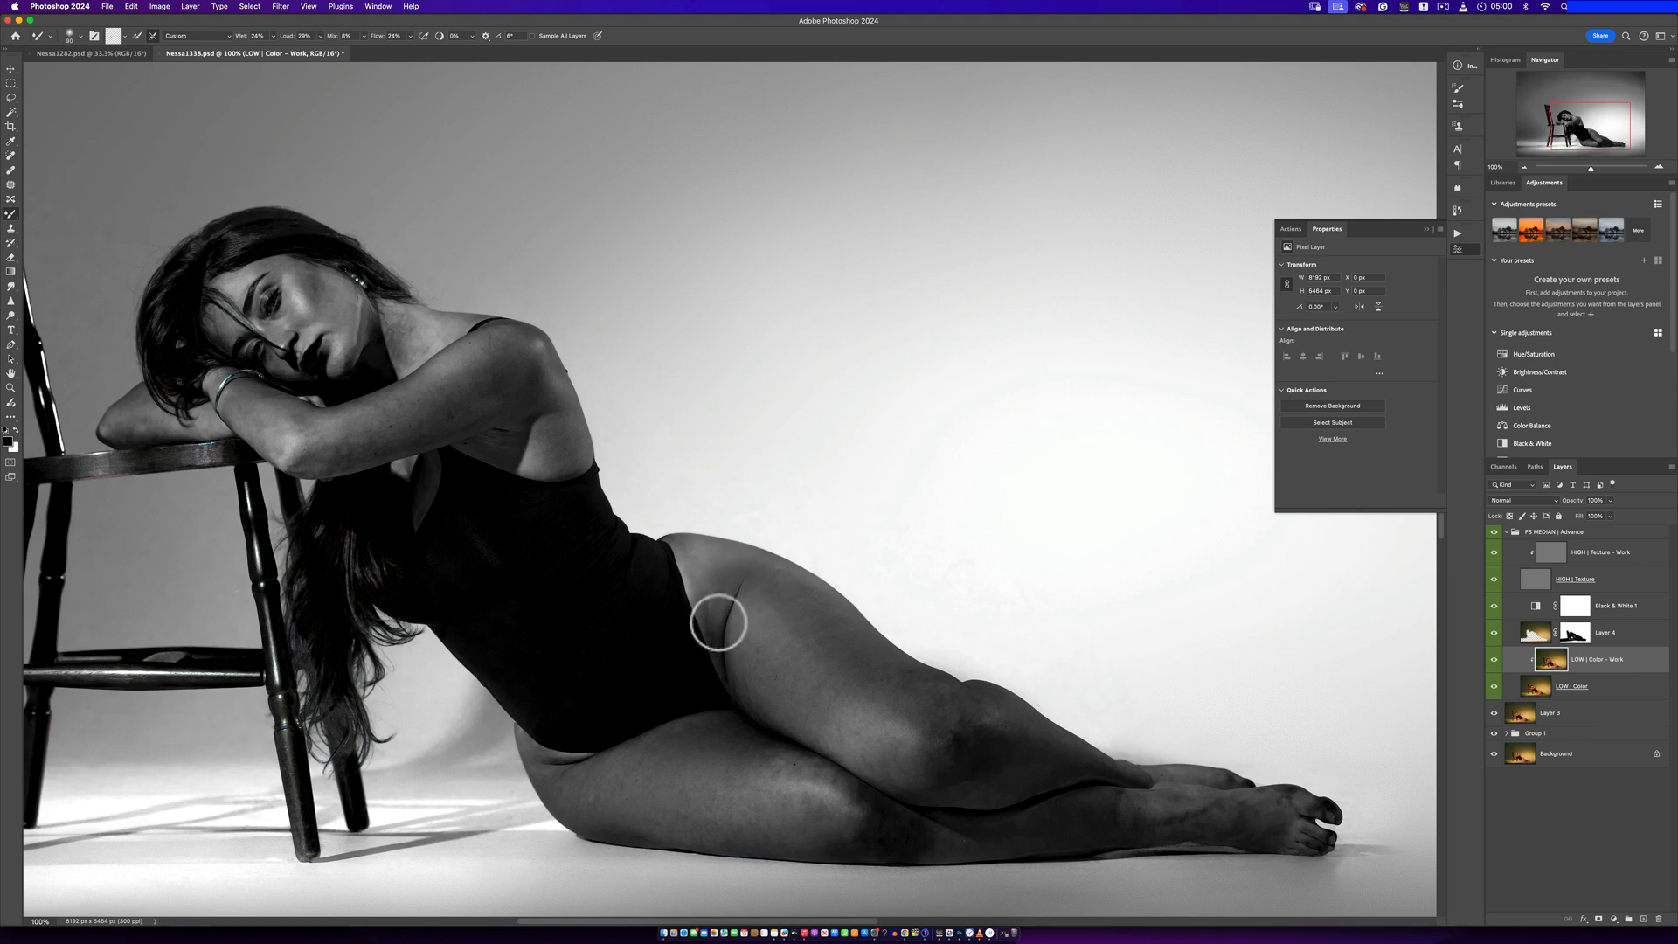
# Even out the tones around the knee and calf with the Mixer Brush, varying the brush size
pyautogui.press(']')
pyautogui.press(']')
pyautogui.moveTo(995, 737)
pyautogui.mouseDown()
pyautogui.moveTo(948, 722)
pyautogui.moveTo(988, 723)
pyautogui.mouseUp()
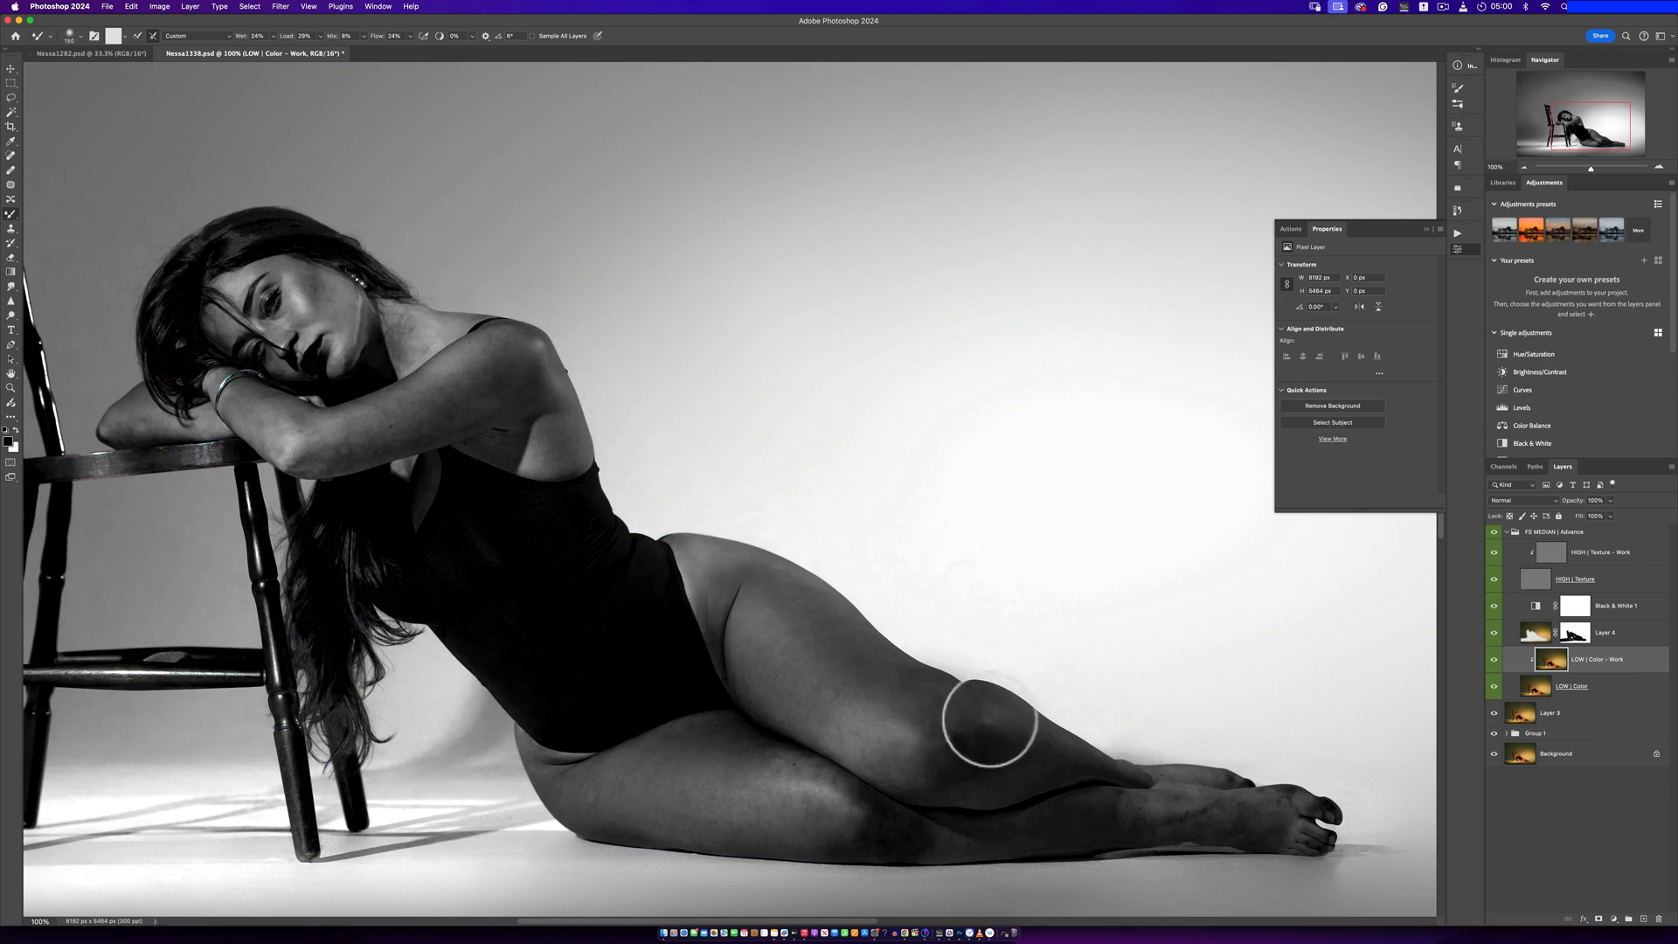
pyautogui.press('[')
pyautogui.press('[')
pyautogui.press('[')
pyautogui.press('[')
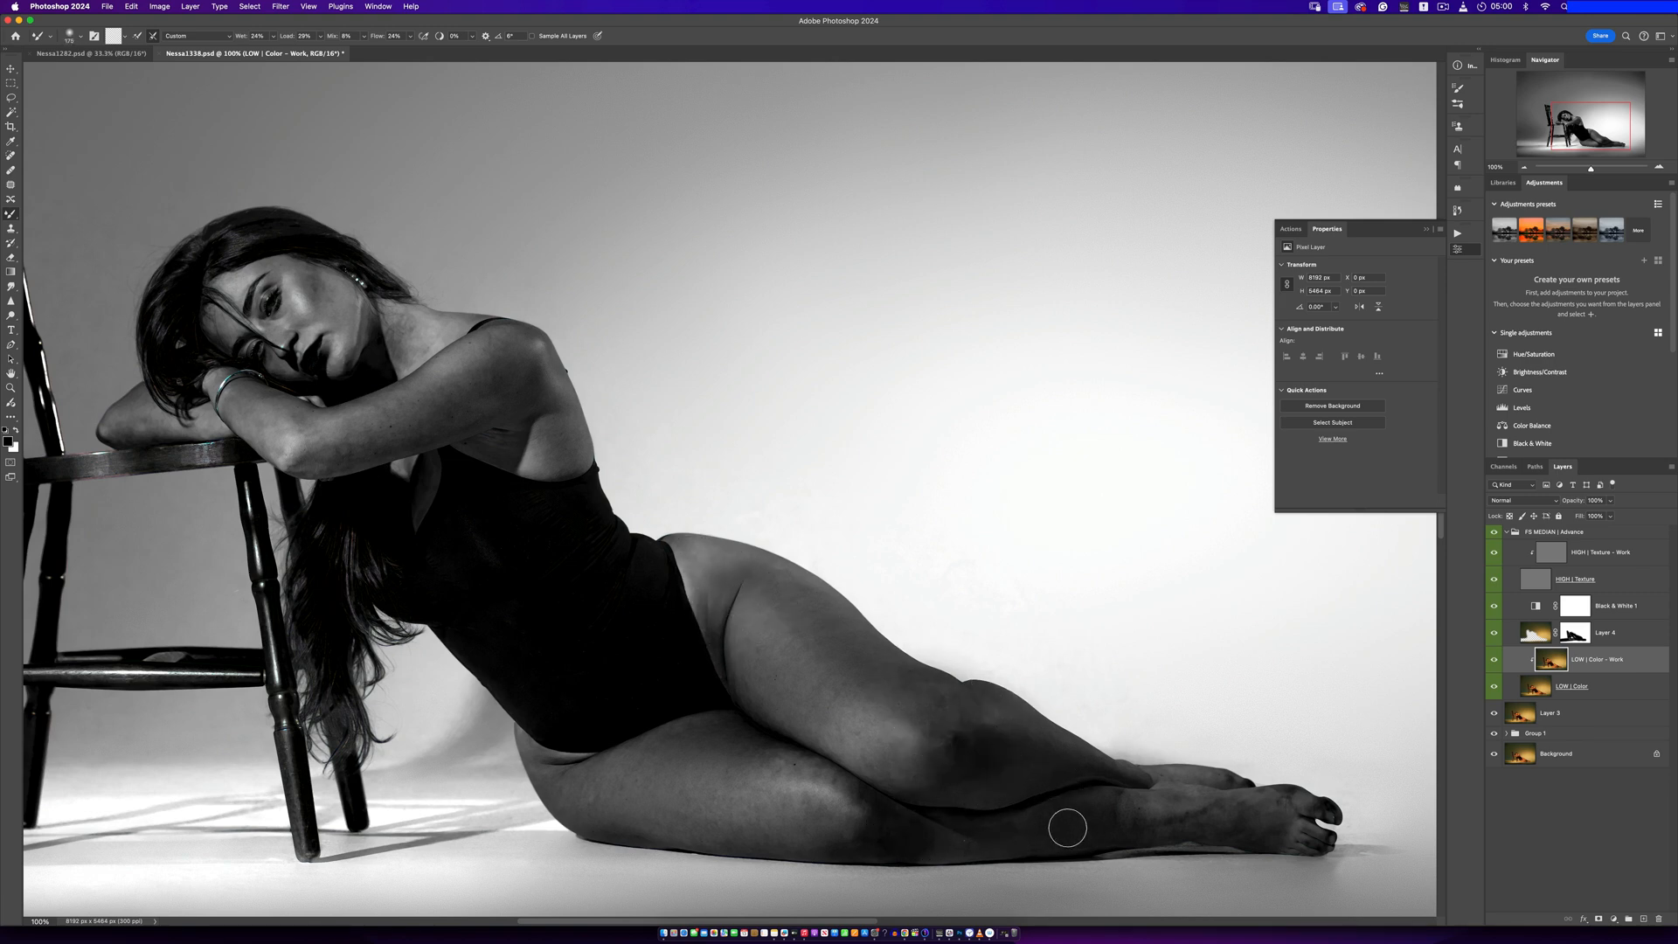
# Blend the dark patches near the ankle and lower shin with a larger Mixer Brush
pyautogui.press(']')
pyautogui.press(']')
pyautogui.press(']')
pyautogui.press(']')
pyautogui.moveTo(1236, 820)
pyautogui.mouseDown()
pyautogui.moveTo(1142, 819)
pyautogui.moveTo(1280, 815)
pyautogui.moveTo(1211, 803)
pyautogui.mouseUp()
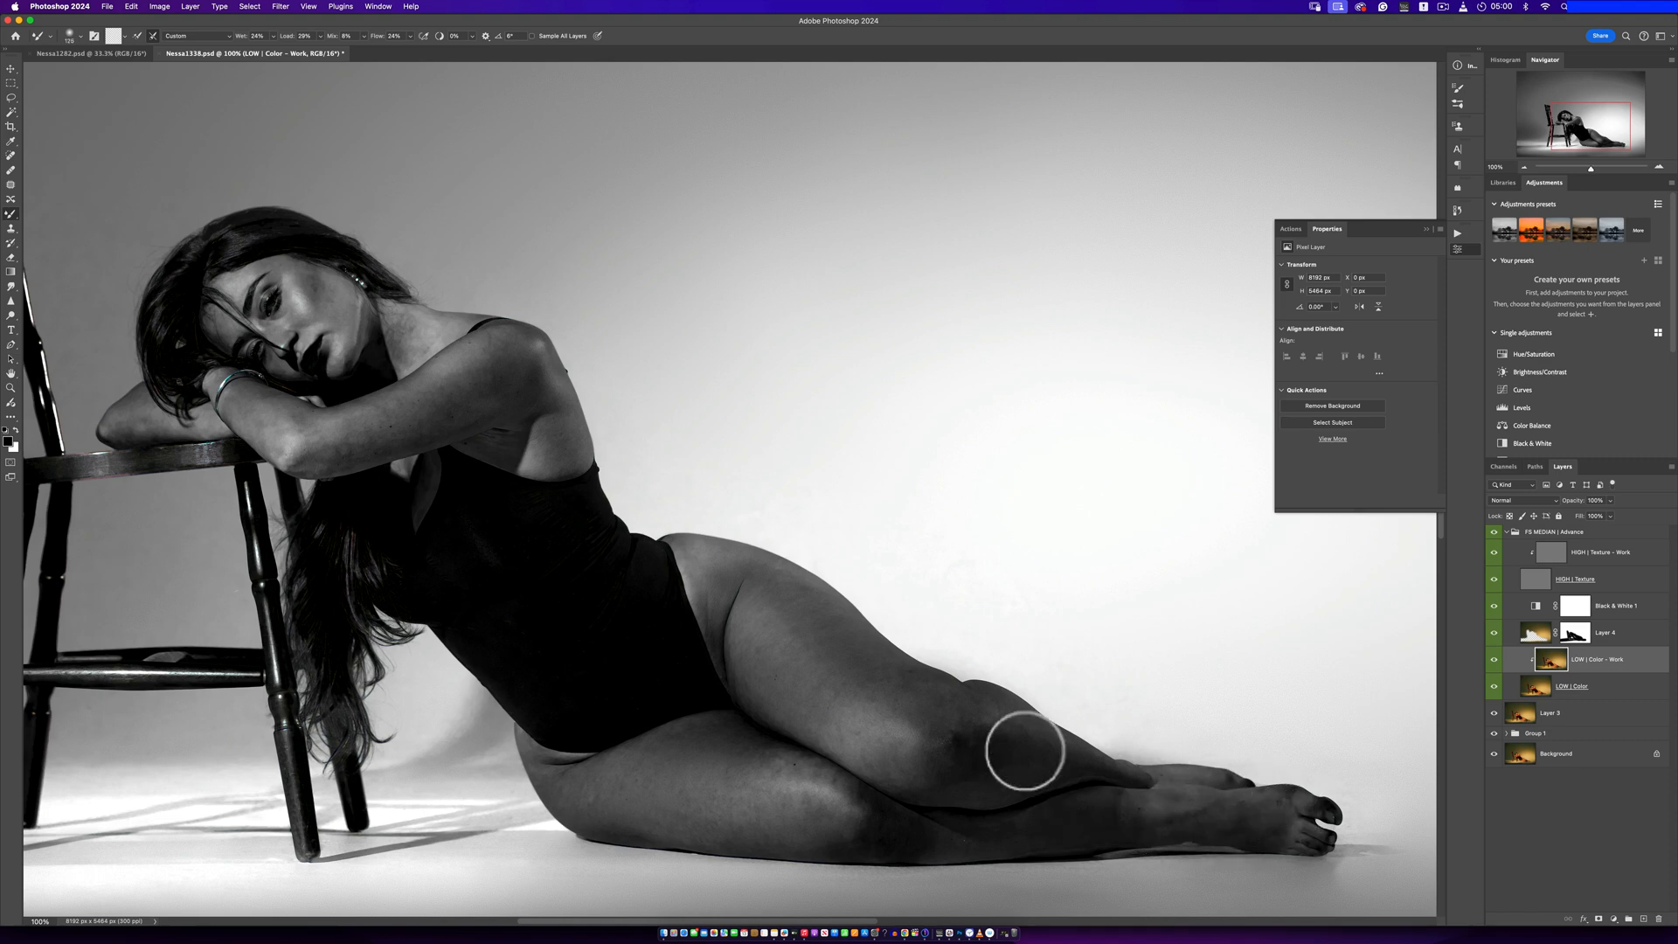
# Smooth the tones on the forearm, upper arm and shoulder with a smaller Mixer Brush
pyautogui.press('[')
pyautogui.press('[')
pyautogui.press('[')
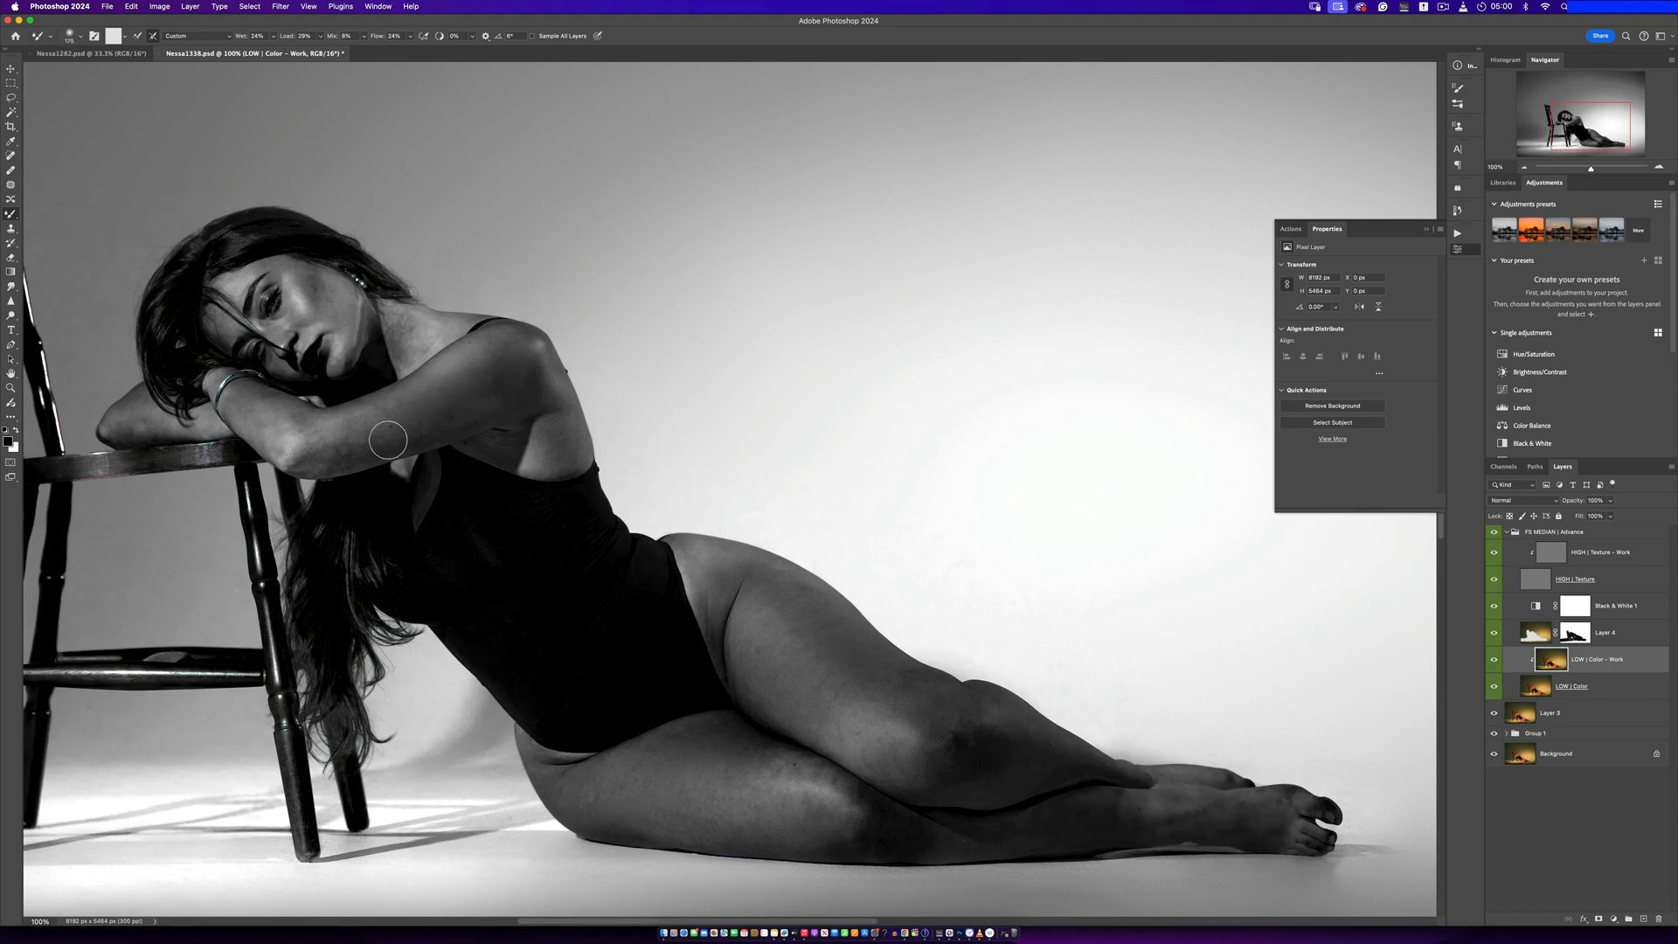
pyautogui.moveTo(387, 440)
pyautogui.mouseDown()
pyautogui.moveTo(407, 407)
pyautogui.moveTo(357, 416)
pyautogui.mouseUp()
pyautogui.moveTo(476, 367); pyautogui.dragTo(508, 346)
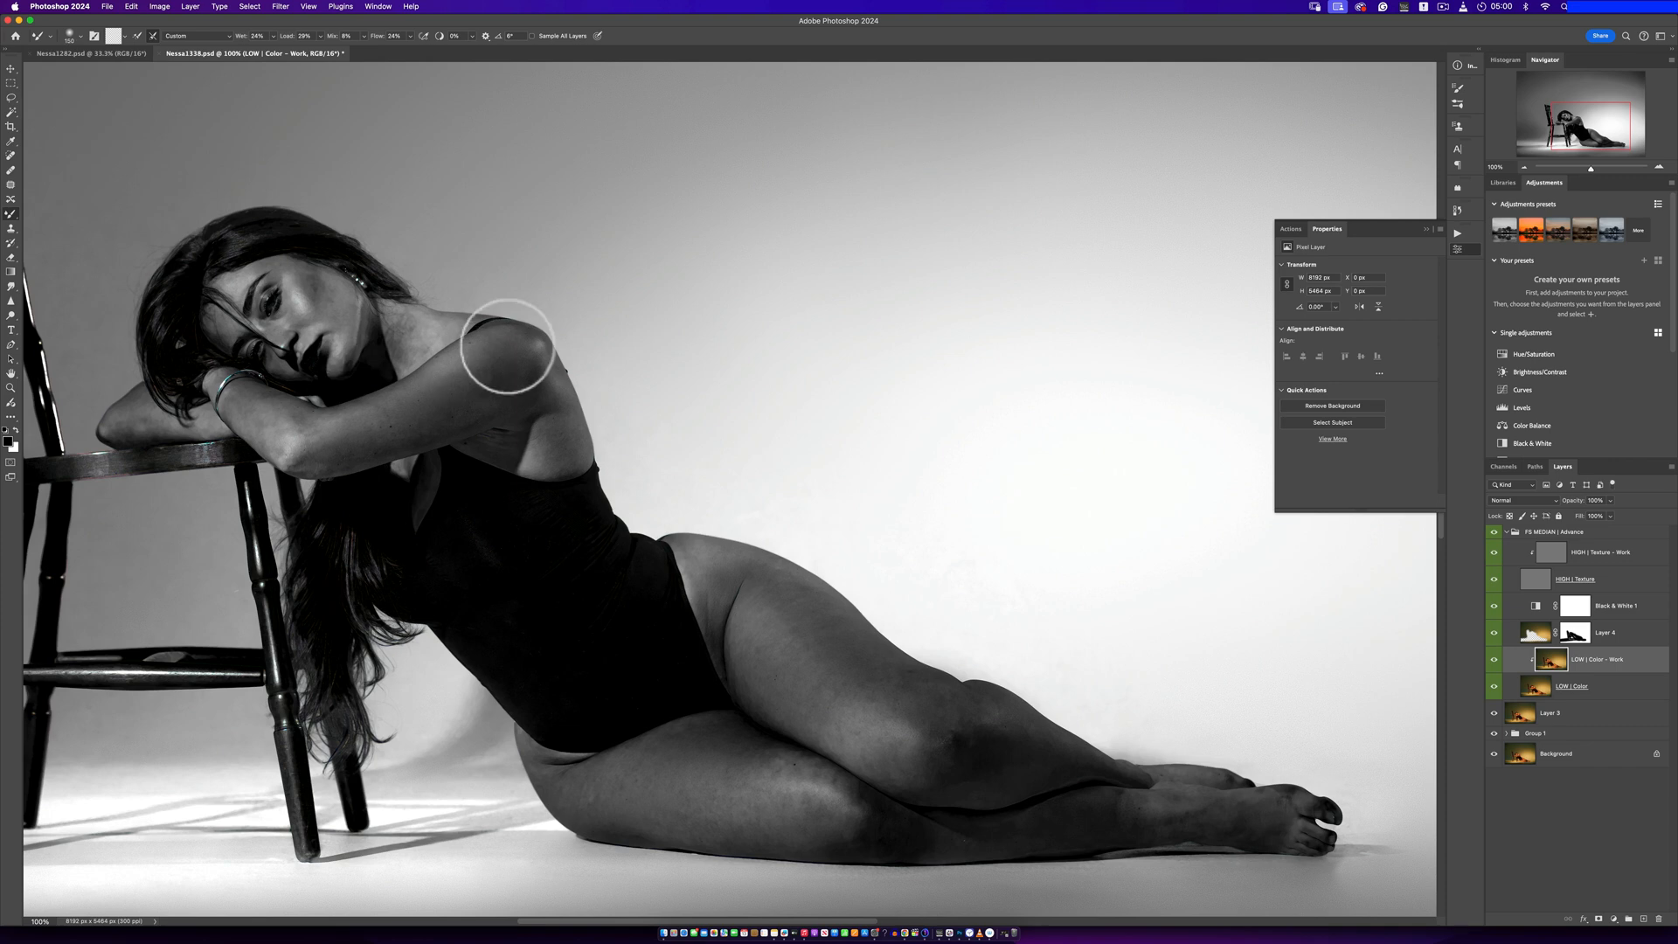
# Blend the uneven tones on the face with the Mixer Brush, adjusting the brush size to each area
pyautogui.press(']')
pyautogui.press('[')
pyautogui.press('[')
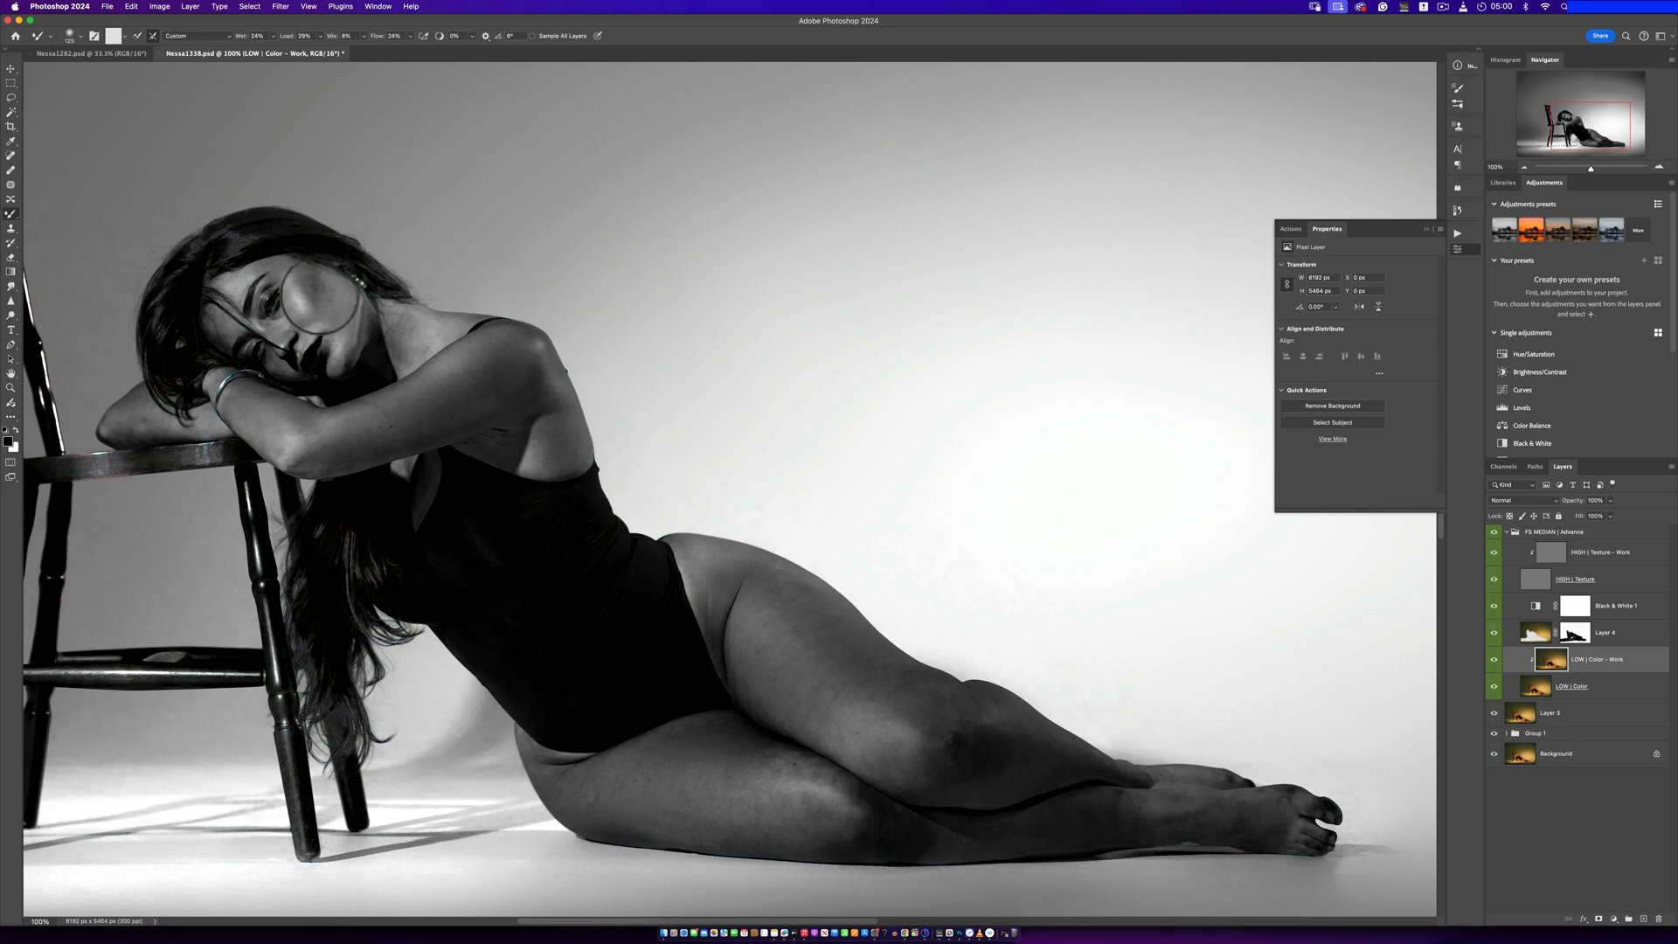
pyautogui.press('[')
pyautogui.press('[')
pyautogui.press('[')
pyautogui.press(']')
pyautogui.press(']')
pyautogui.press(']')
pyautogui.press(']')
pyautogui.press(']')
pyautogui.press(']')
# Hide the Black & White 1 layer and check the LOW | Color – Work blending in colour on the face
pyautogui.click(1492, 606)
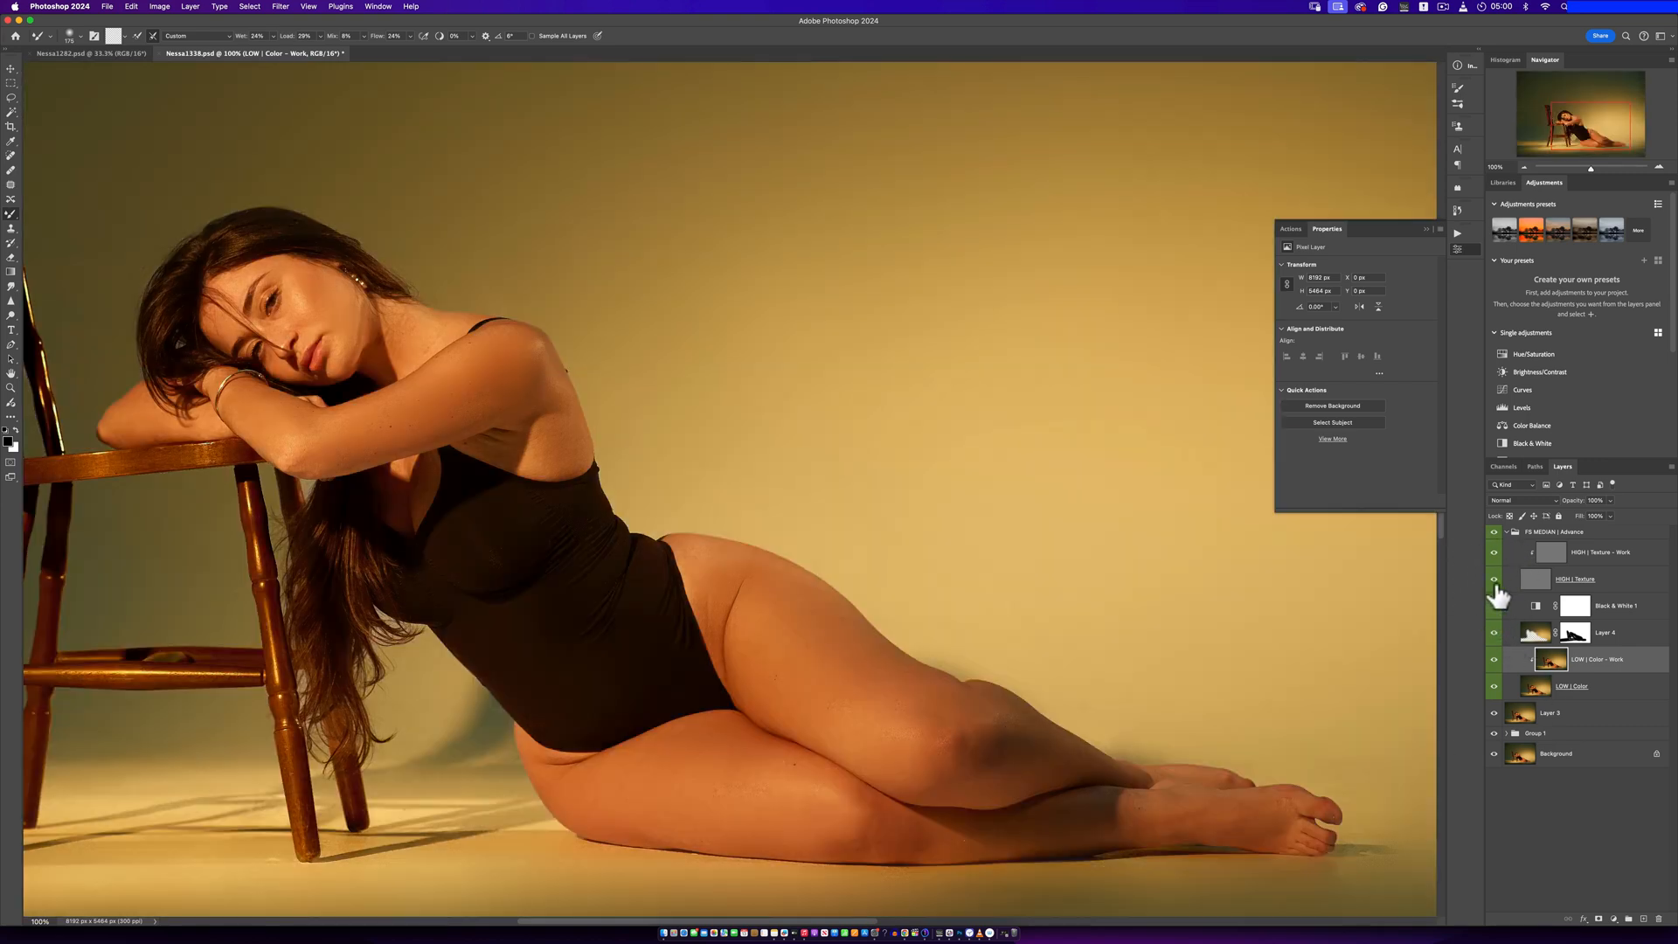
pyautogui.click(1493, 660)
pyautogui.scroll(1, 333, 338)
pyautogui.moveTo(332, 338); pyautogui.dragTo(523, 375)
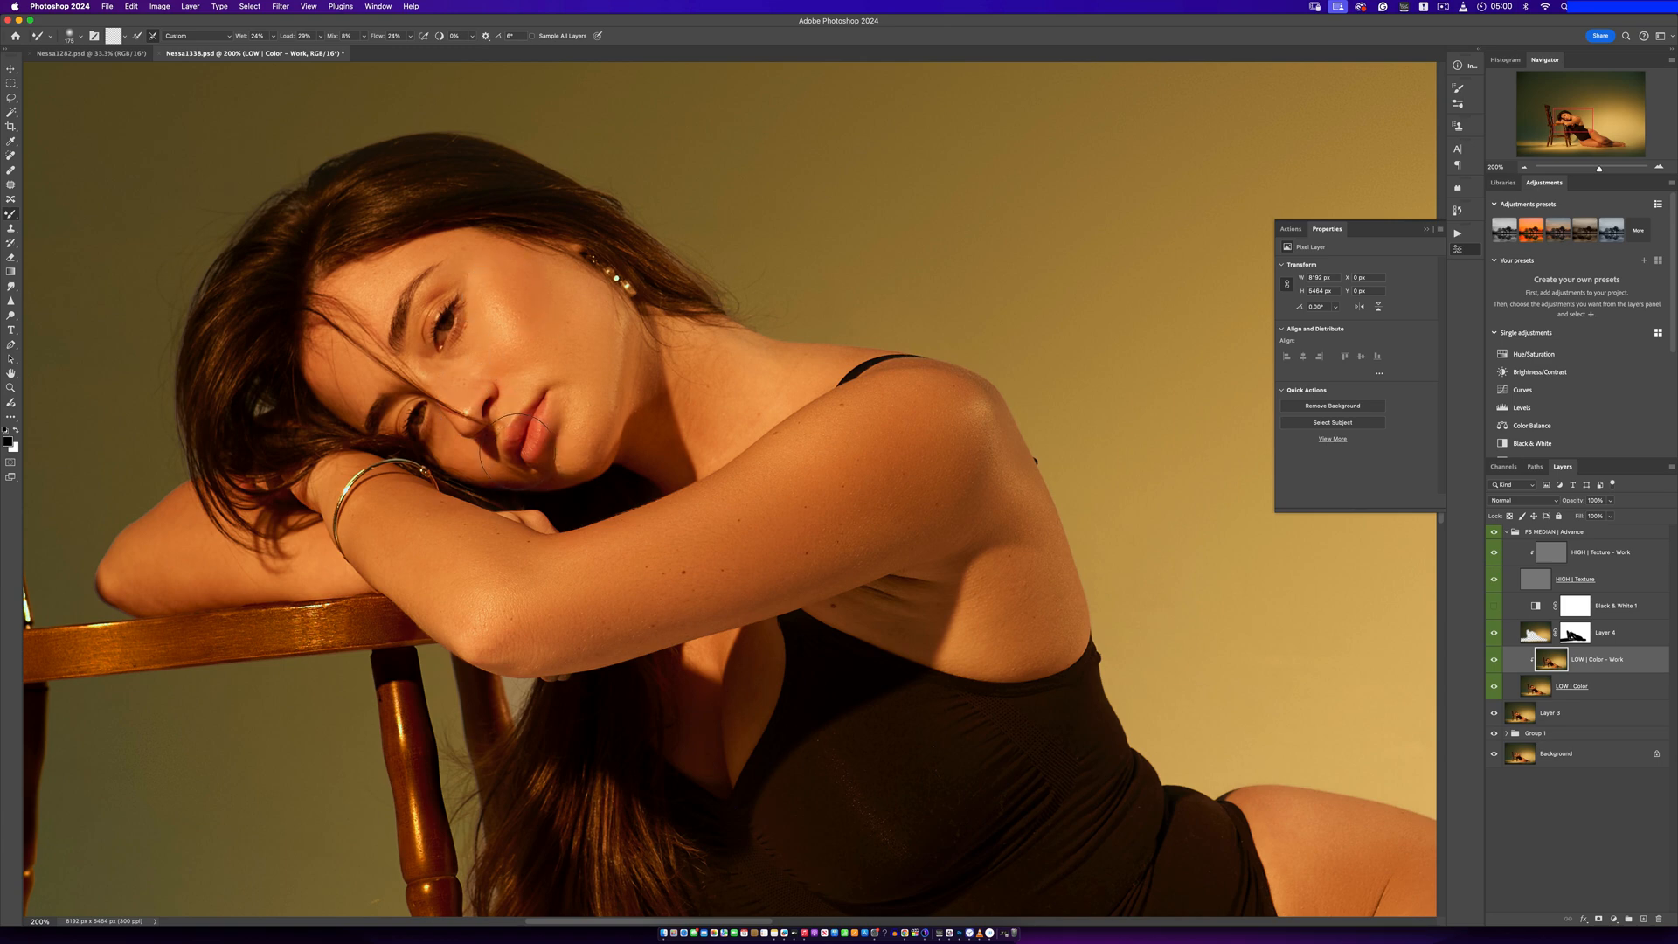
# Refine the remaining skin tone transitions on the face in colour with a small Mixer Brush
pyautogui.press('[')
pyautogui.press('[')
pyautogui.press('[')
pyautogui.press(']')
pyautogui.press('[')
pyautogui.press('[')
# Clone clean skin texture over blemishes on the cheek and jaw on the HIGH | Texture – Work layer
pyautogui.click(1505, 532)
pyautogui.click(1457, 233)
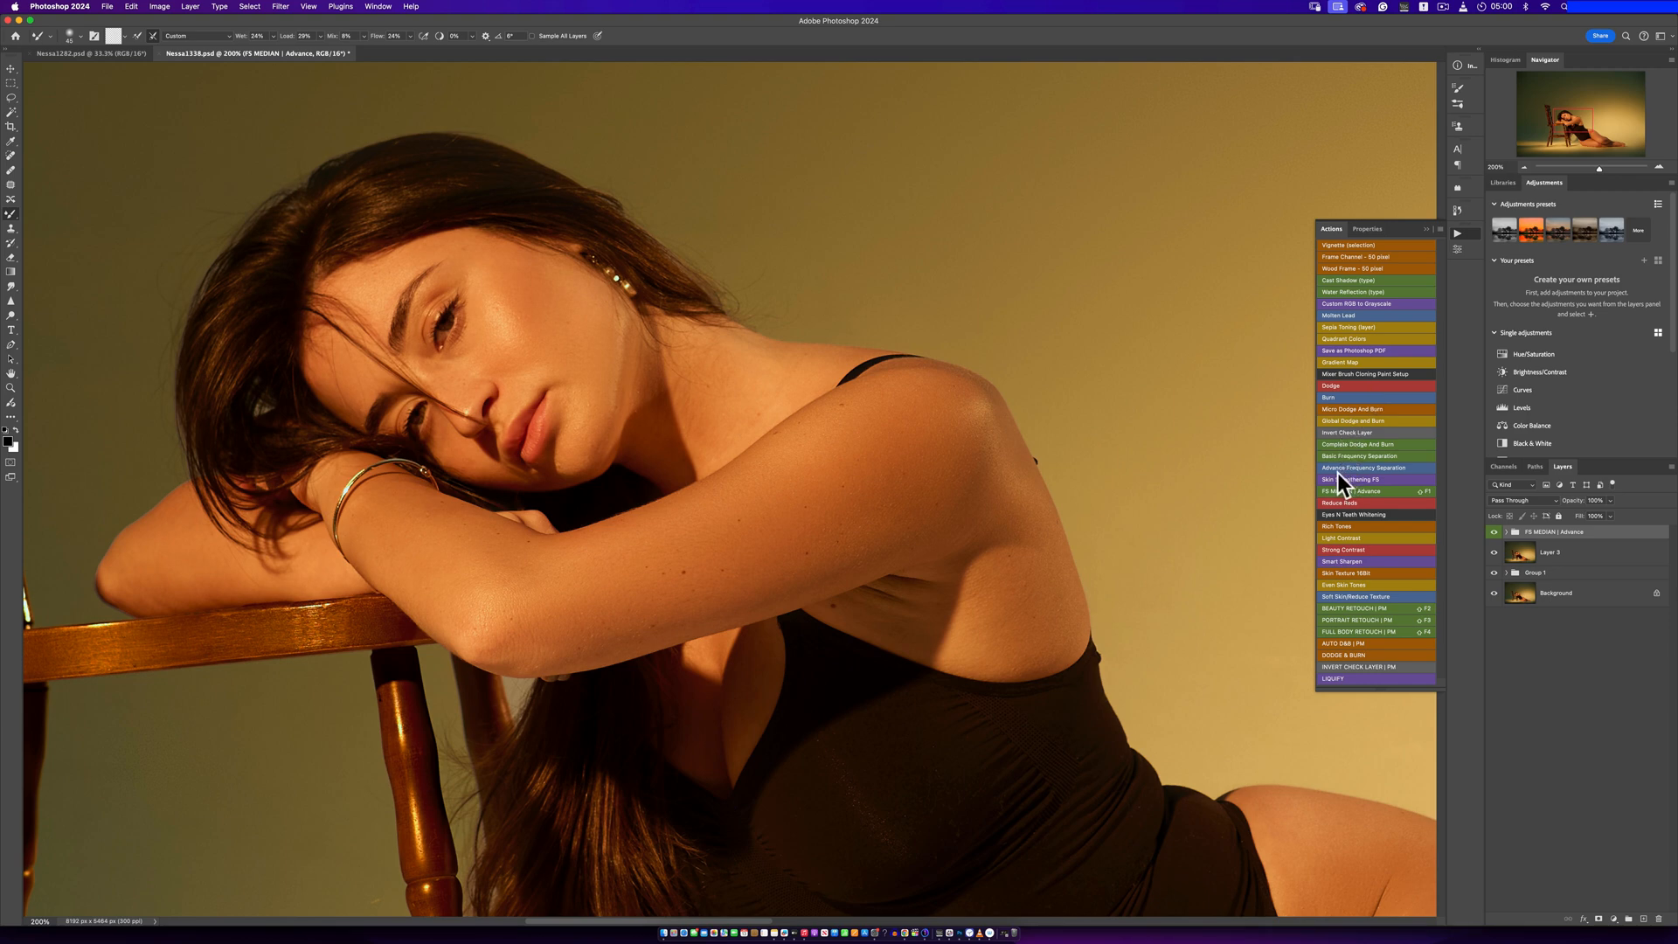
pyautogui.click(1506, 532)
pyautogui.click(1560, 559)
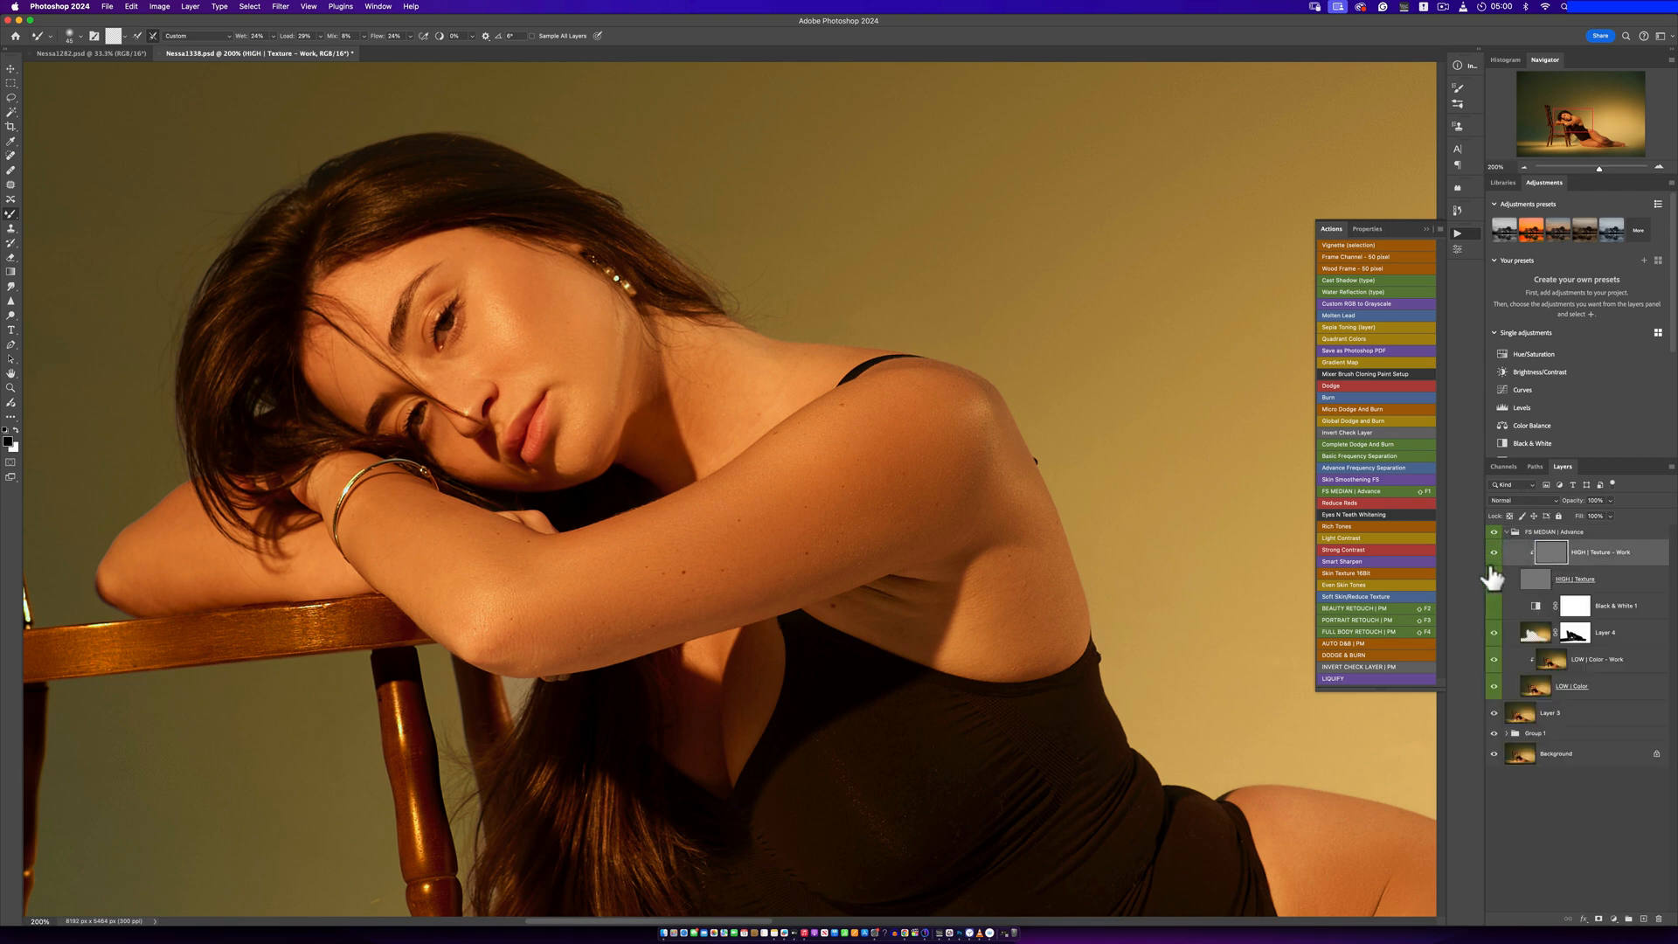
pyautogui.press('s')
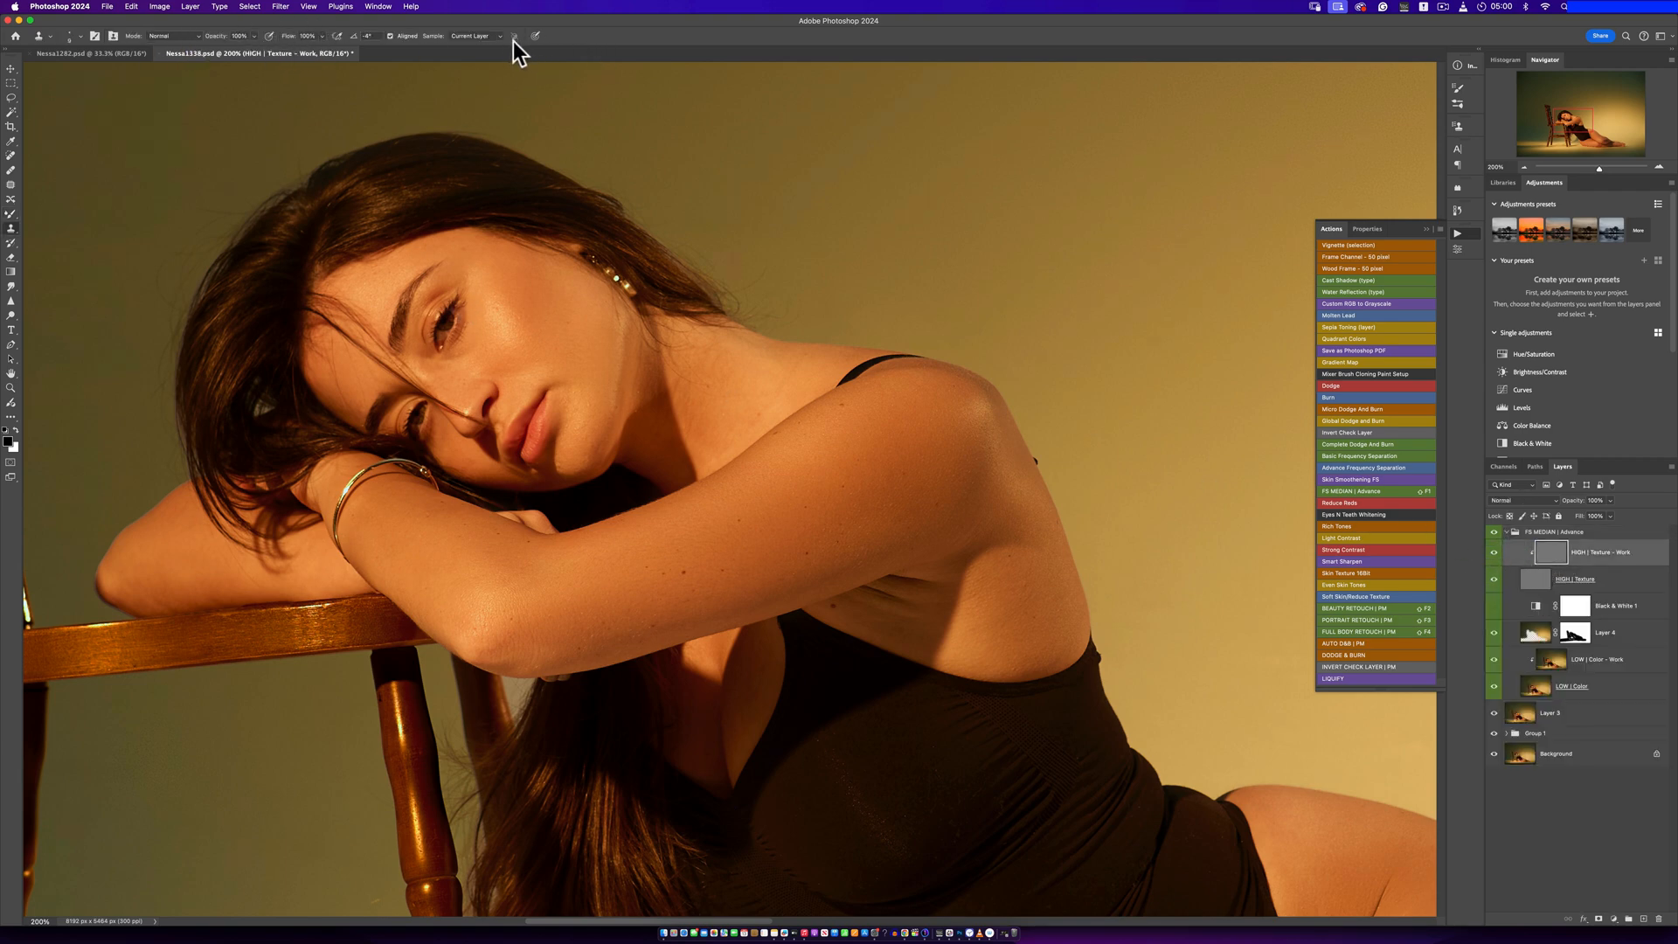
pyautogui.keyDown('super'); pyautogui.click(516, 366); pyautogui.keyUp('super')
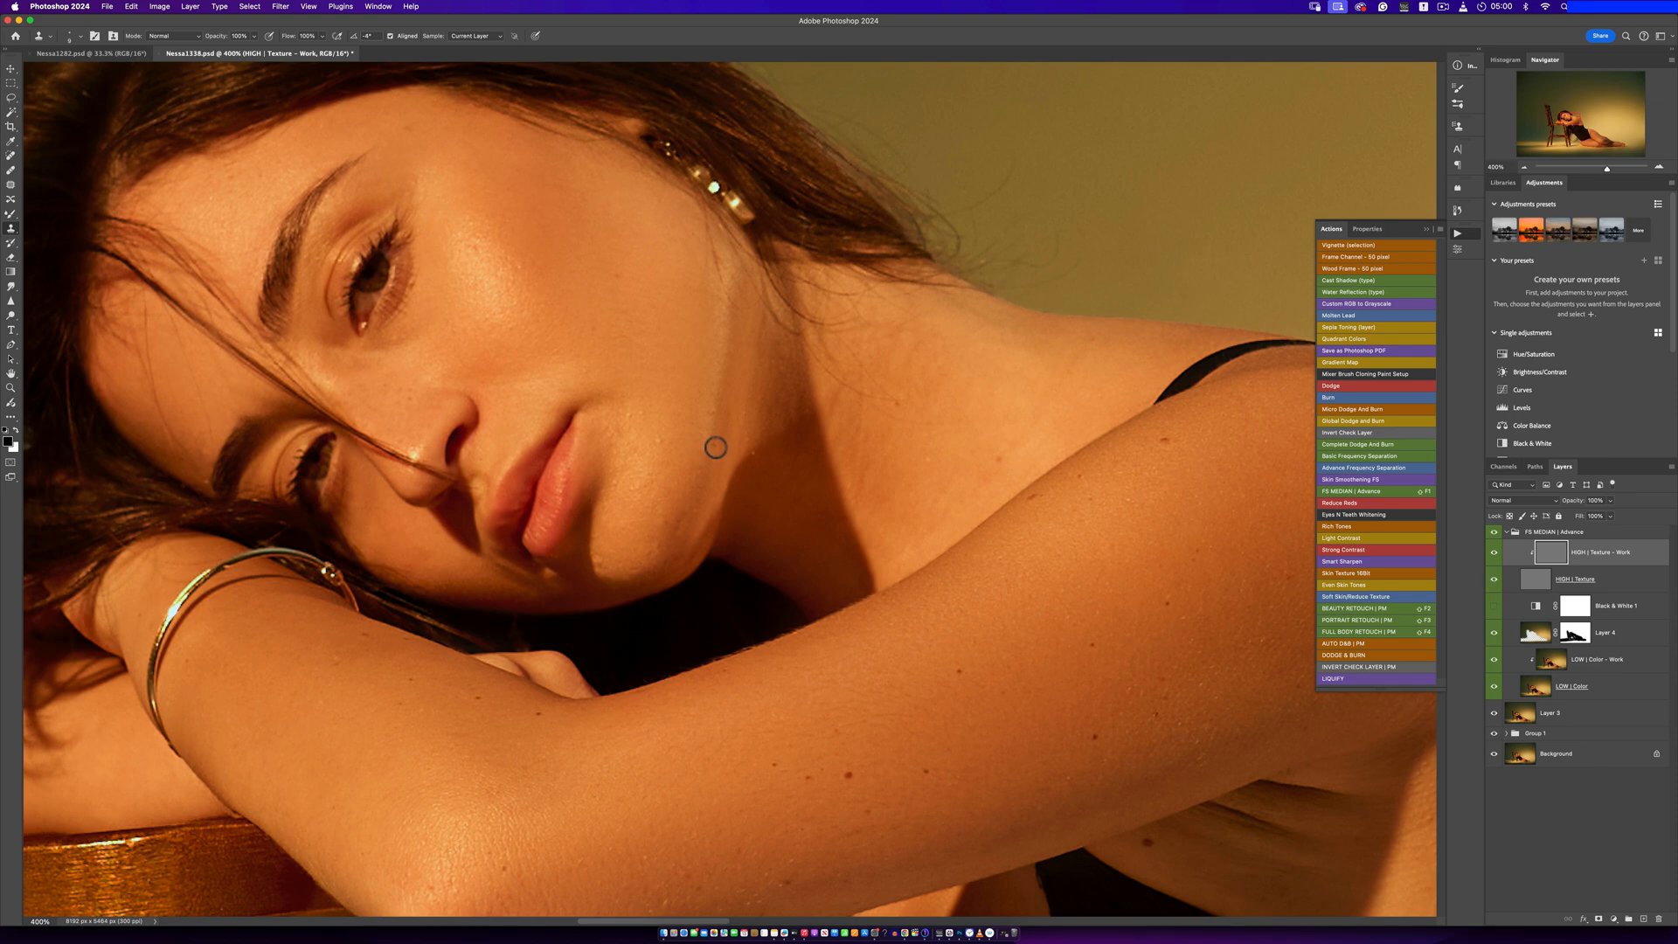
pyautogui.keyDown('alt'); pyautogui.click(668, 548); pyautogui.keyUp('alt')
pyautogui.click(681, 522)
pyautogui.keyDown('alt'); pyautogui.click(665, 465); pyautogui.keyUp('alt')
pyautogui.click(662, 434)
pyautogui.keyDown('alt'); pyautogui.click(634, 464); pyautogui.keyUp('alt')
# Examine the skin retouch on the whole figure and up close on the face
pyautogui.press('z')
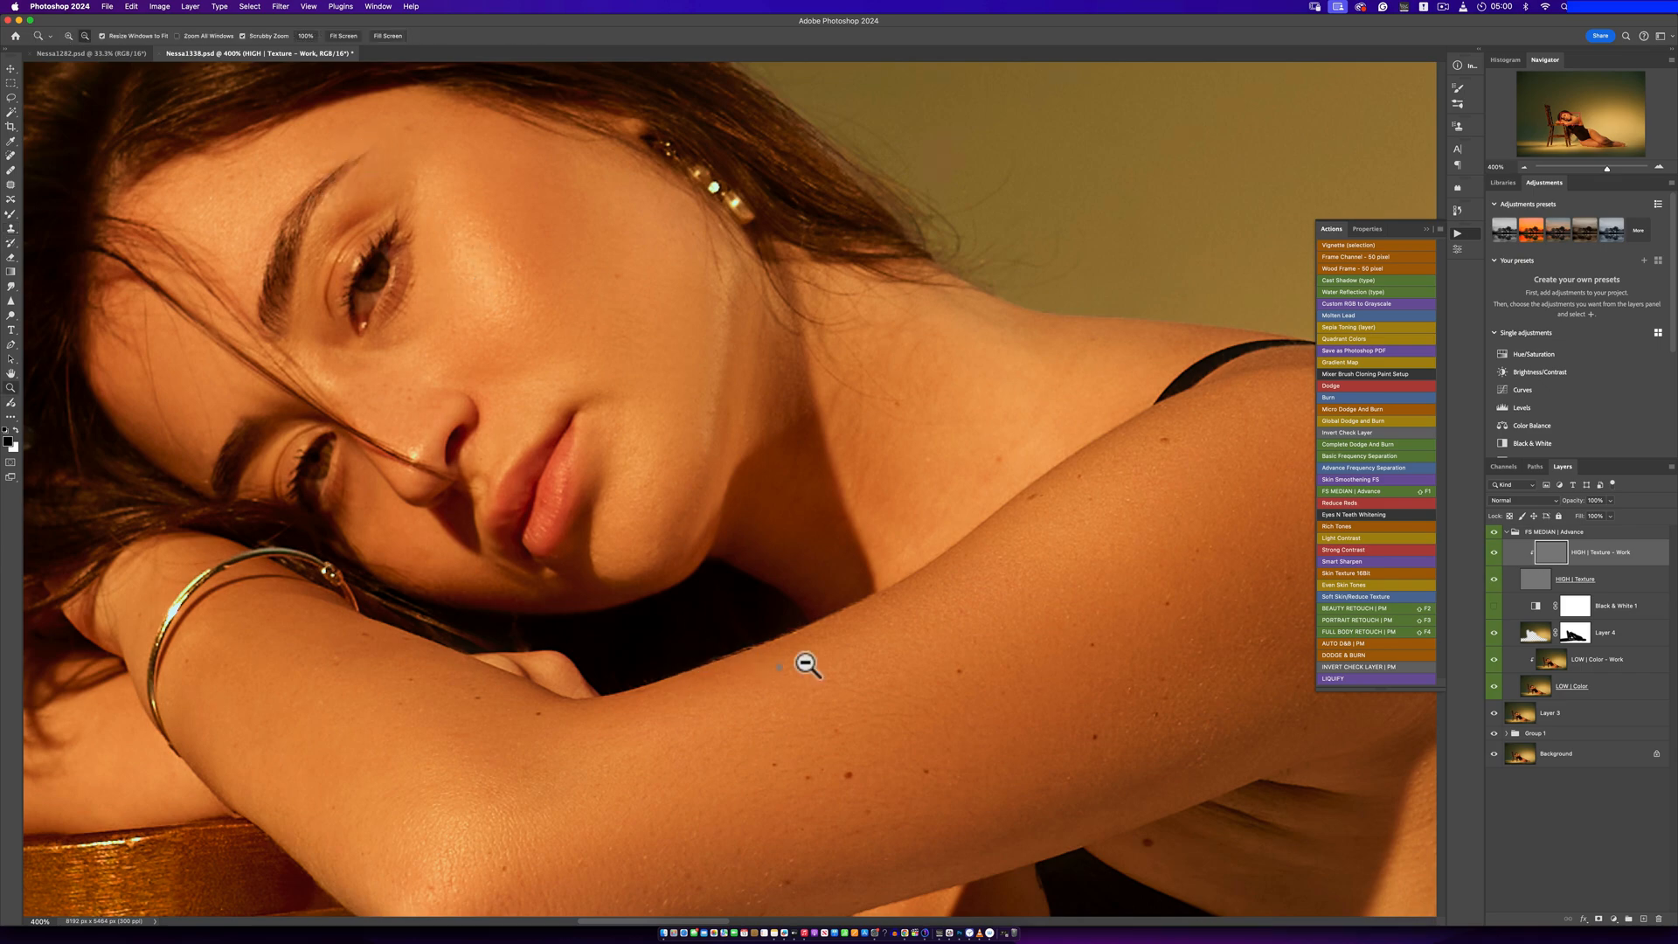
pyautogui.keyDown('alt'); pyautogui.click(817, 654); pyautogui.keyUp('alt')
pyautogui.keyDown('alt'); pyautogui.click(821, 658); pyautogui.keyUp('alt')
pyautogui.keyDown('alt'); pyautogui.click(839, 673); pyautogui.keyUp('alt')
pyautogui.keyDown('alt'); pyautogui.click(870, 702); pyautogui.keyUp('alt')
pyautogui.keyDown('alt'); pyautogui.click(877, 706); pyautogui.keyUp('alt')
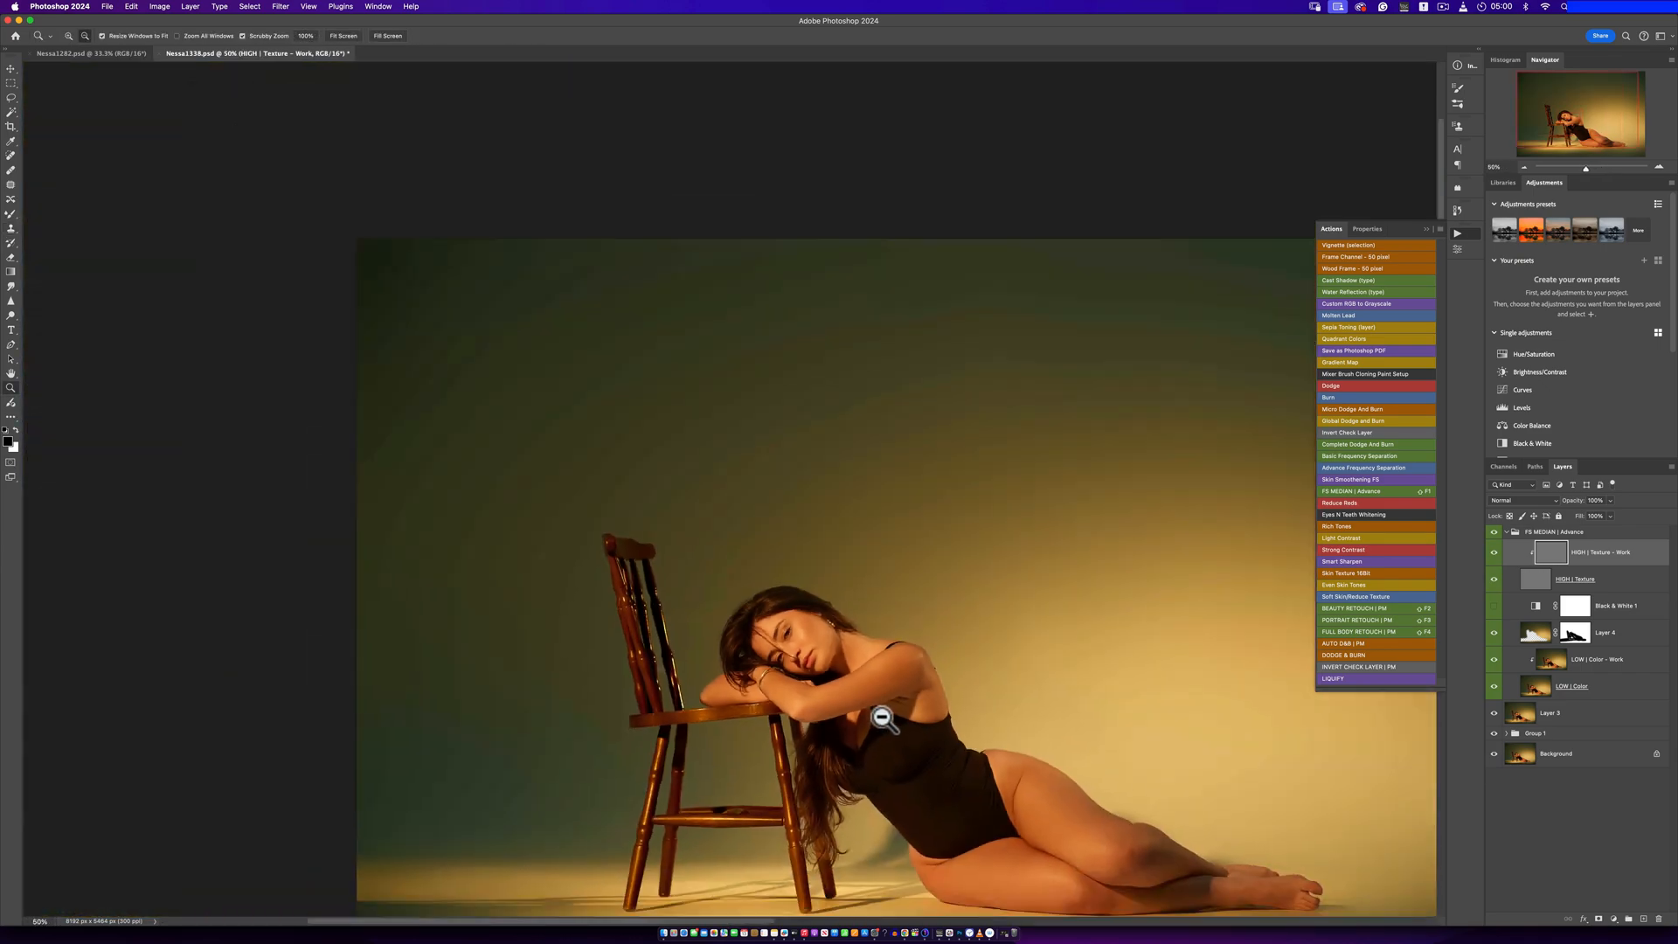
pyautogui.click(873, 697)
pyautogui.click(874, 698)
pyautogui.click(674, 506)
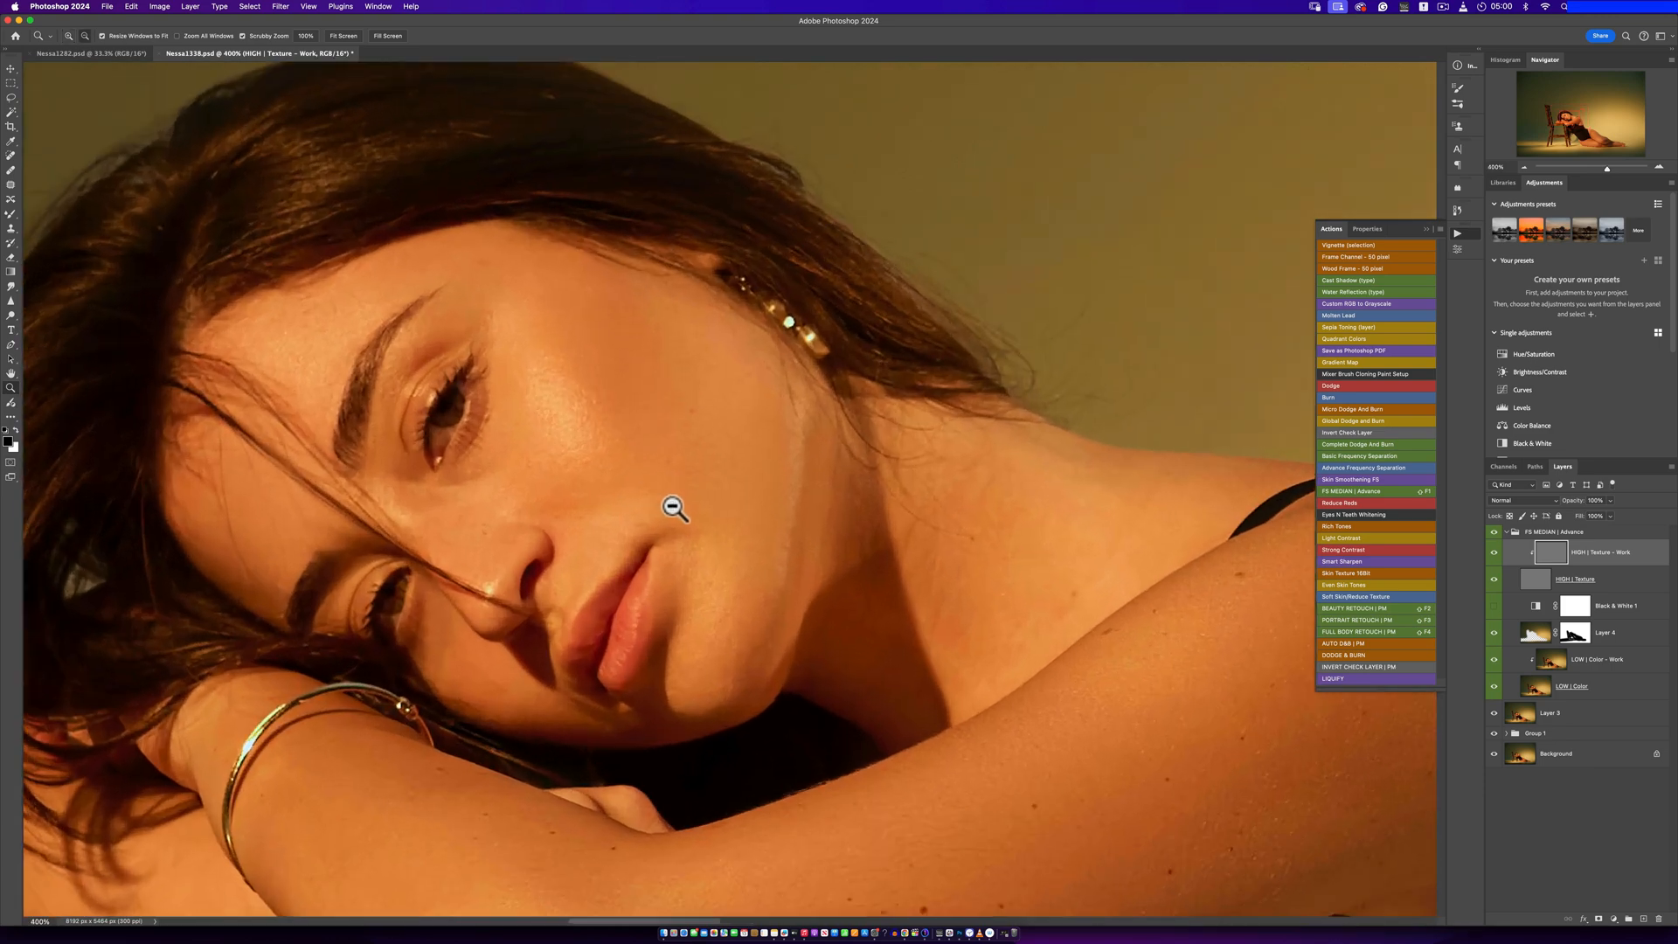
# Collapse the FS MEDIAN | Advance group and run the Complete Dodge And Burn action above it
pyautogui.press('s')
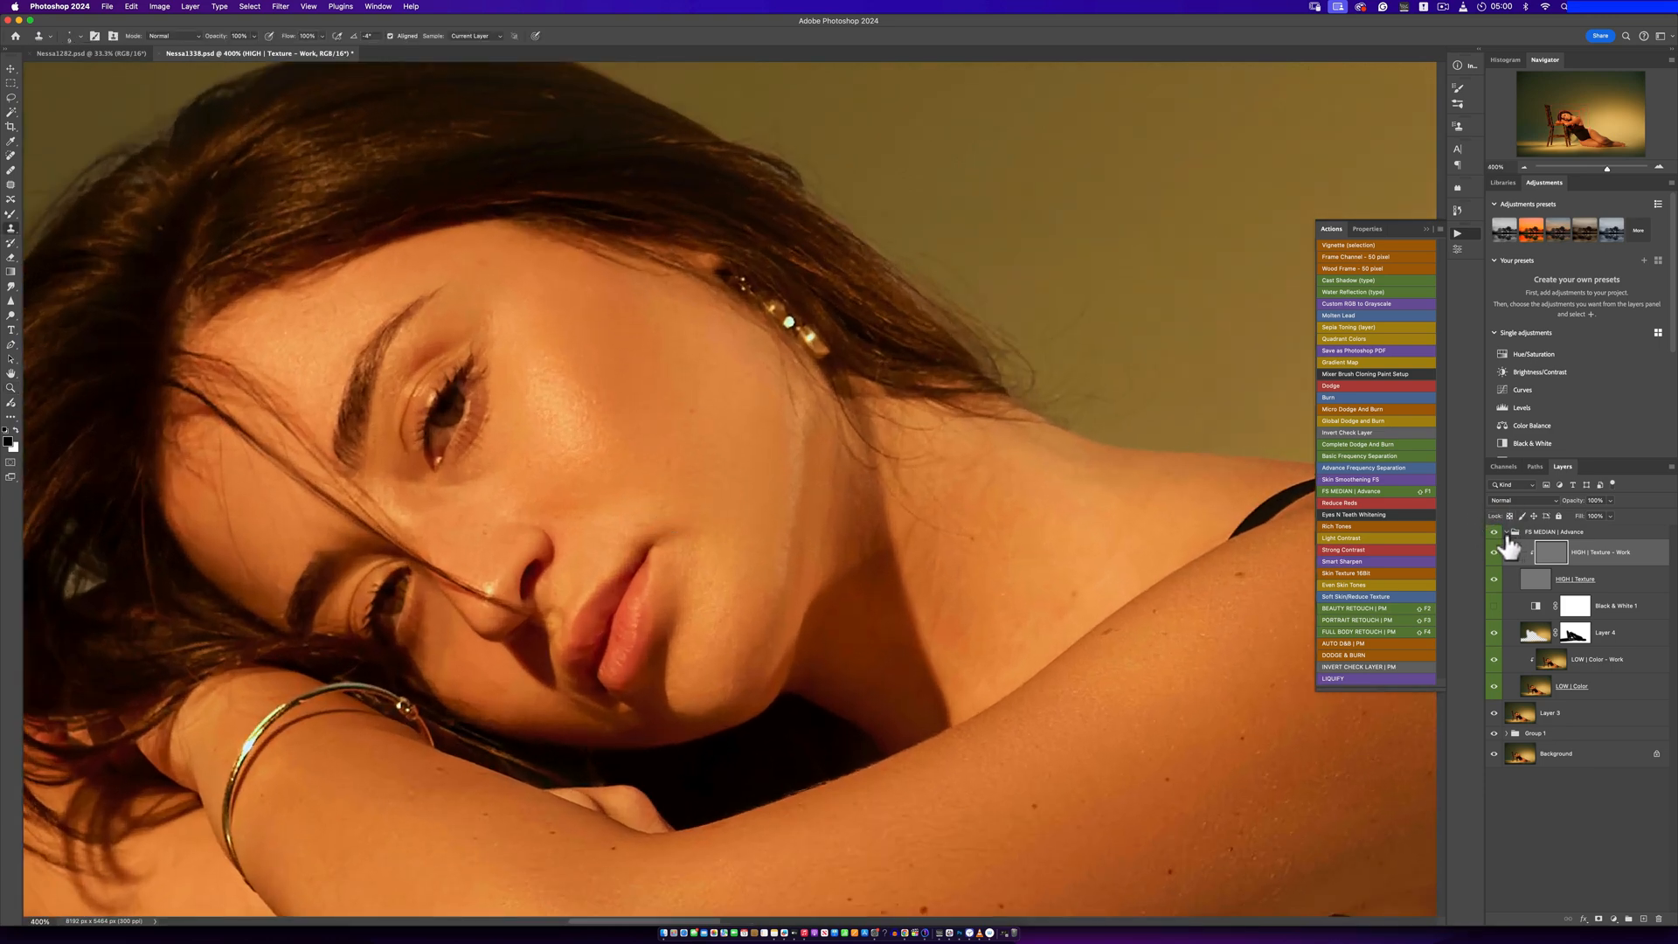
pyautogui.click(1505, 533)
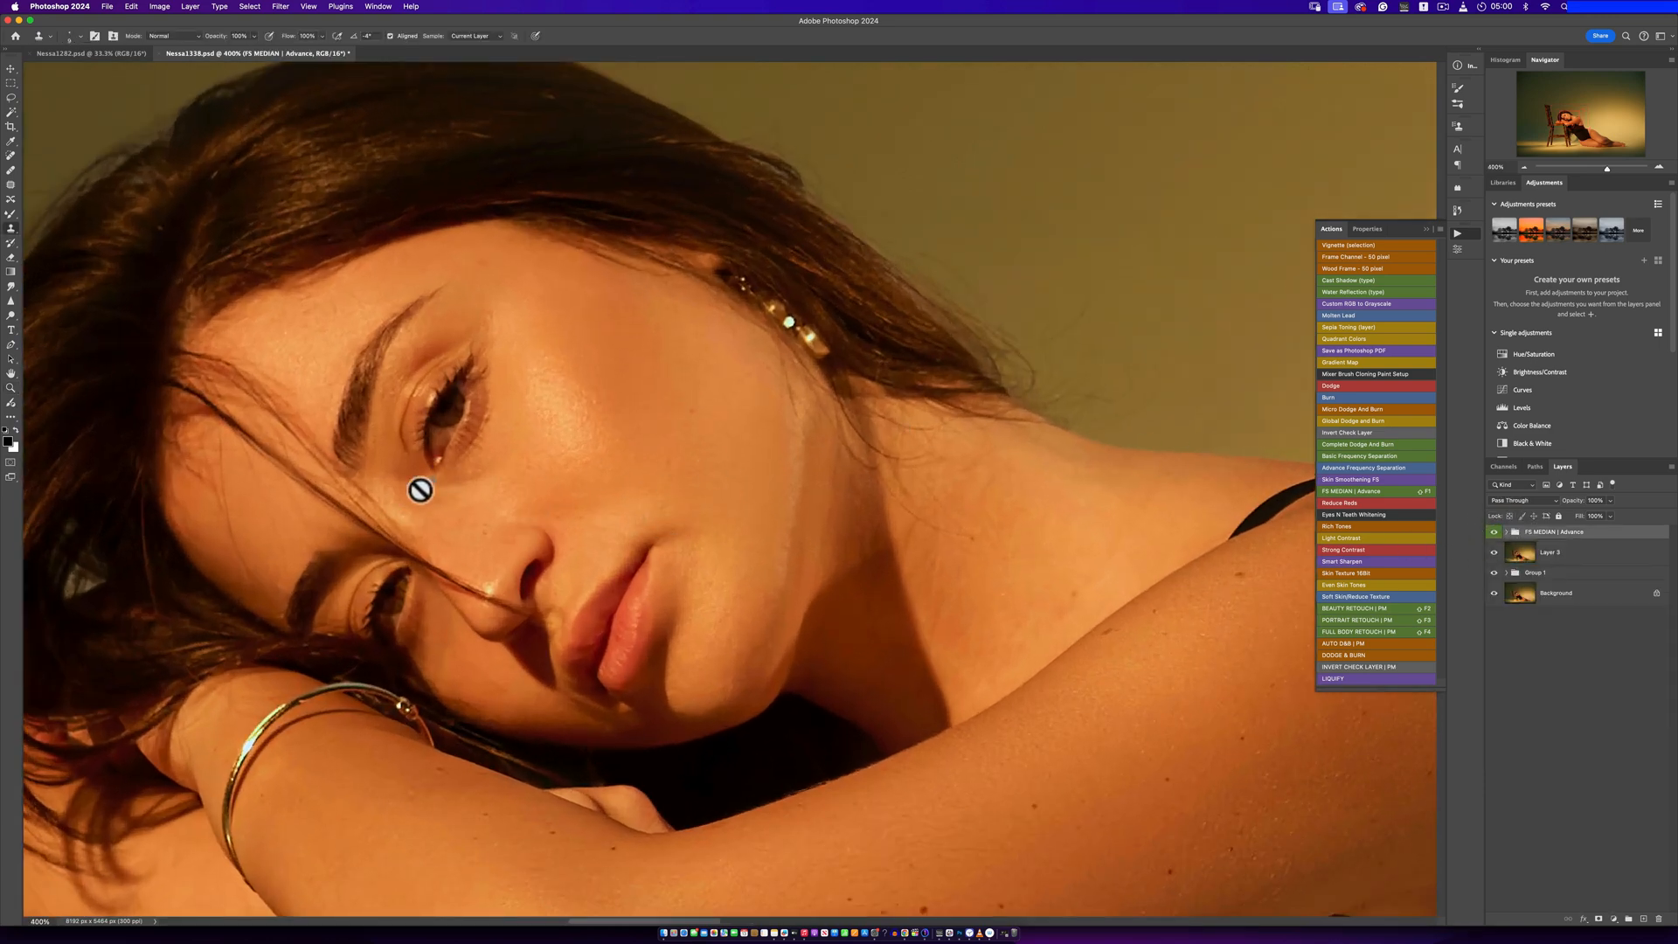
pyautogui.click(1329, 444)
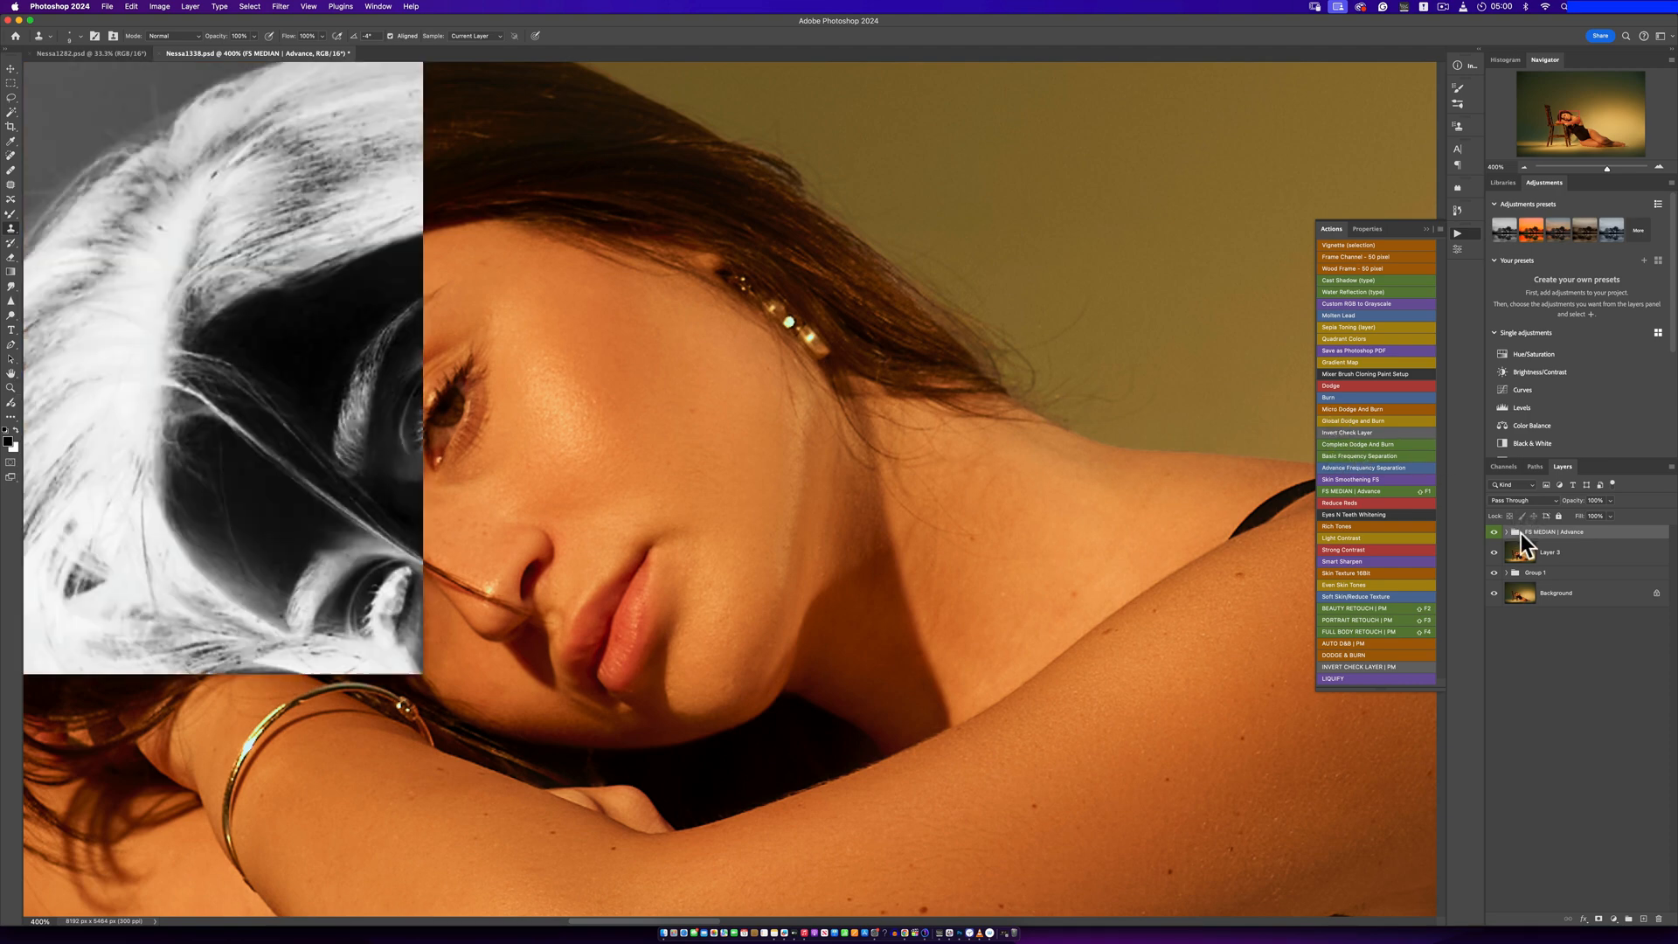
# Brighten the midtones of Levels 1 in the Invert Check Layer group to reveal the skin's tonal detail
pyautogui.click(1536, 557)
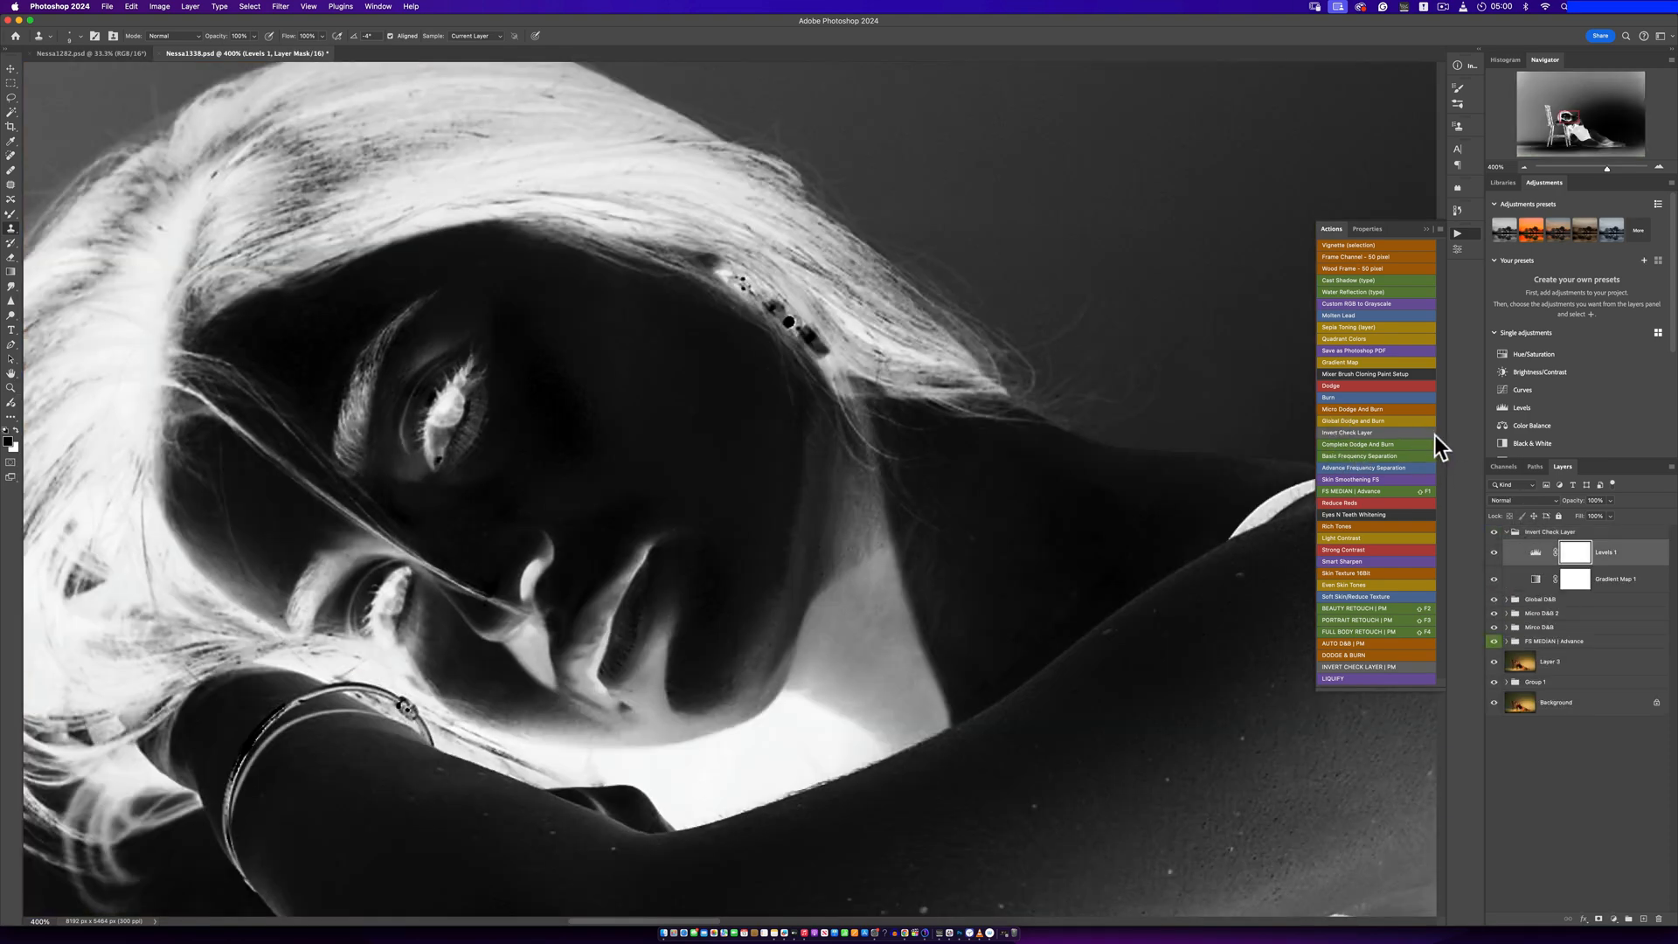
pyautogui.doubleClick(1535, 555)
pyautogui.moveTo(1403, 347); pyautogui.dragTo(1366, 348)
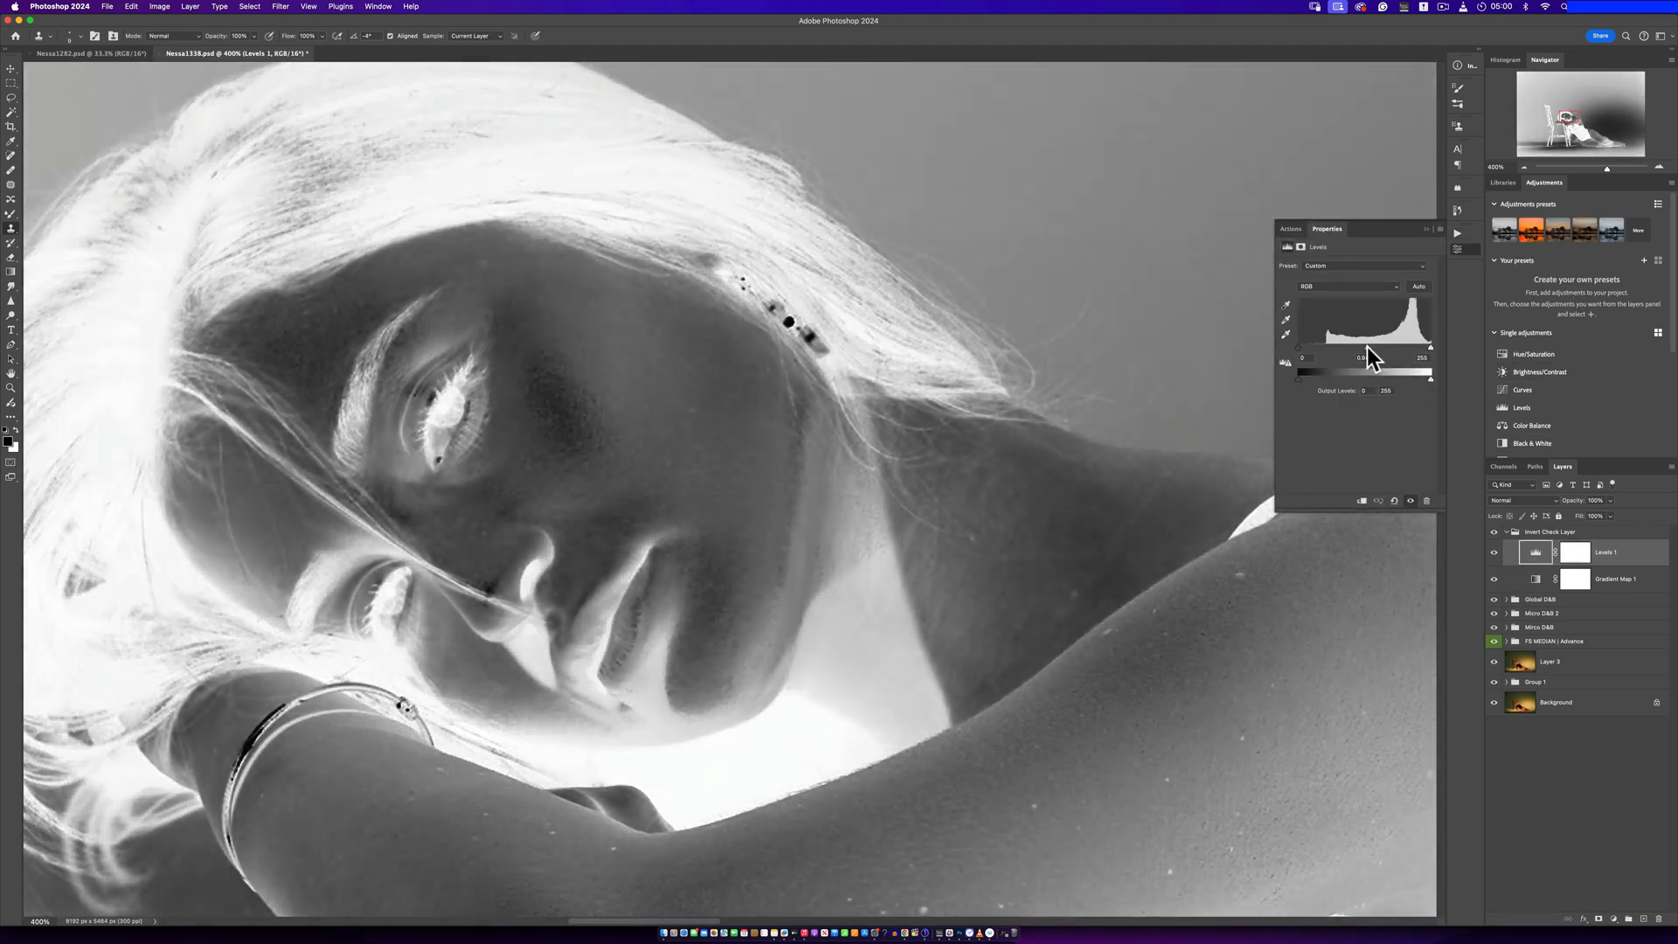
# Select the Dodge mask in the Mirco D&B group and set the Brush tool's flow to 2%
pyautogui.click(1538, 628)
pyautogui.click(1506, 627)
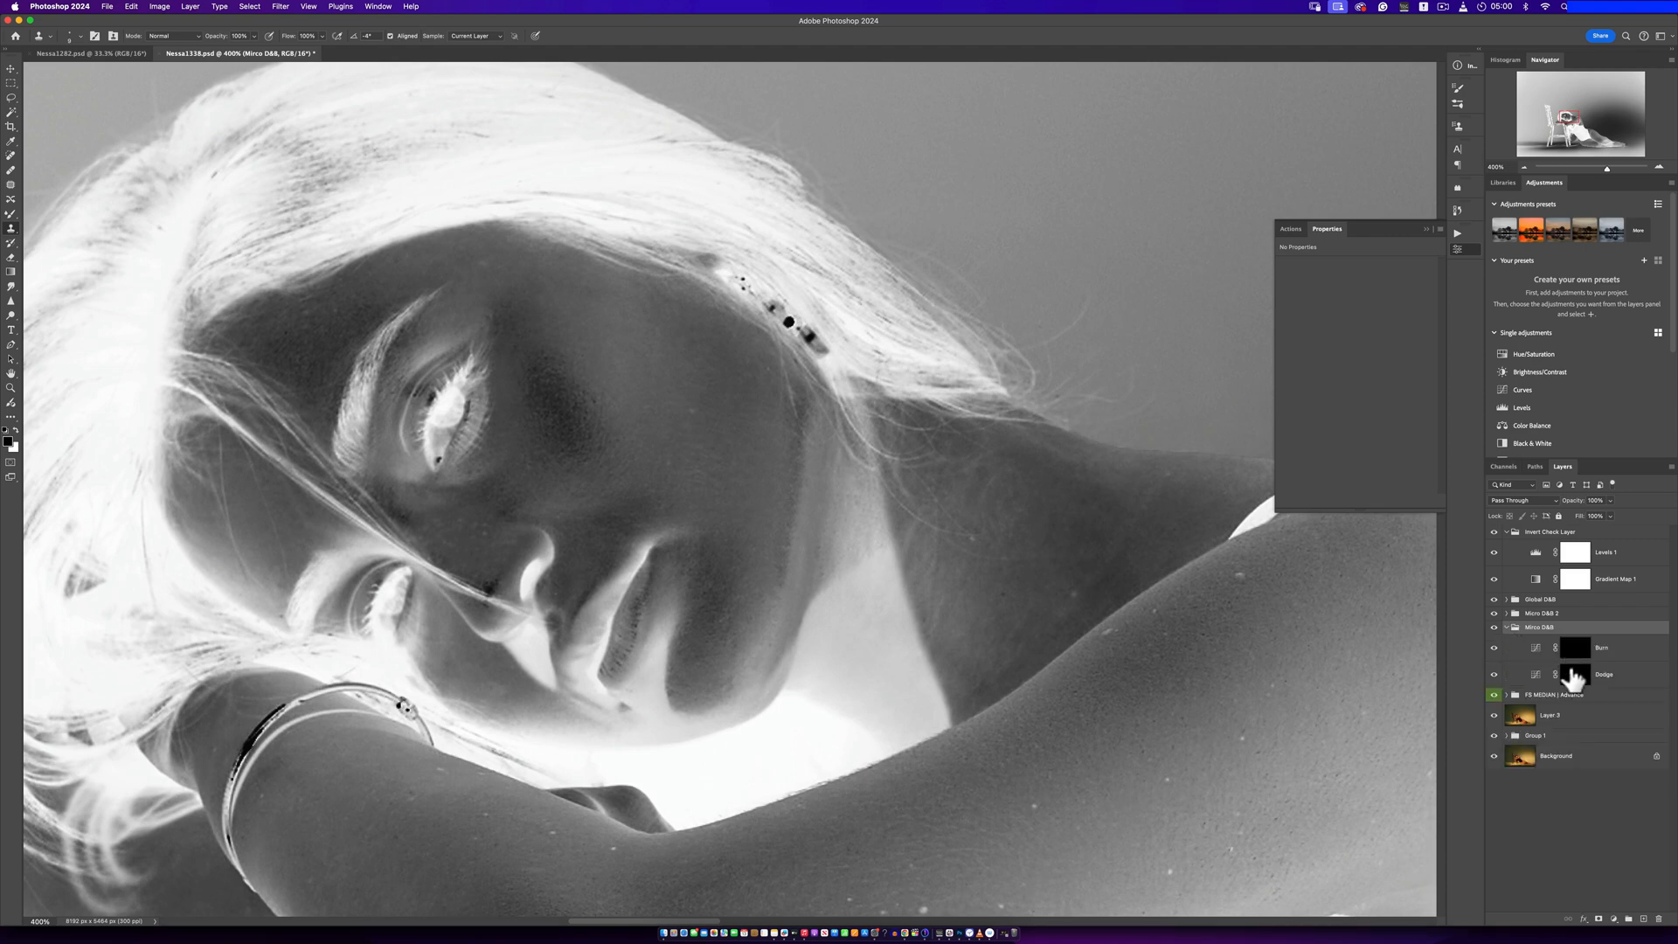
pyautogui.click(1574, 673)
pyautogui.click(10, 214)
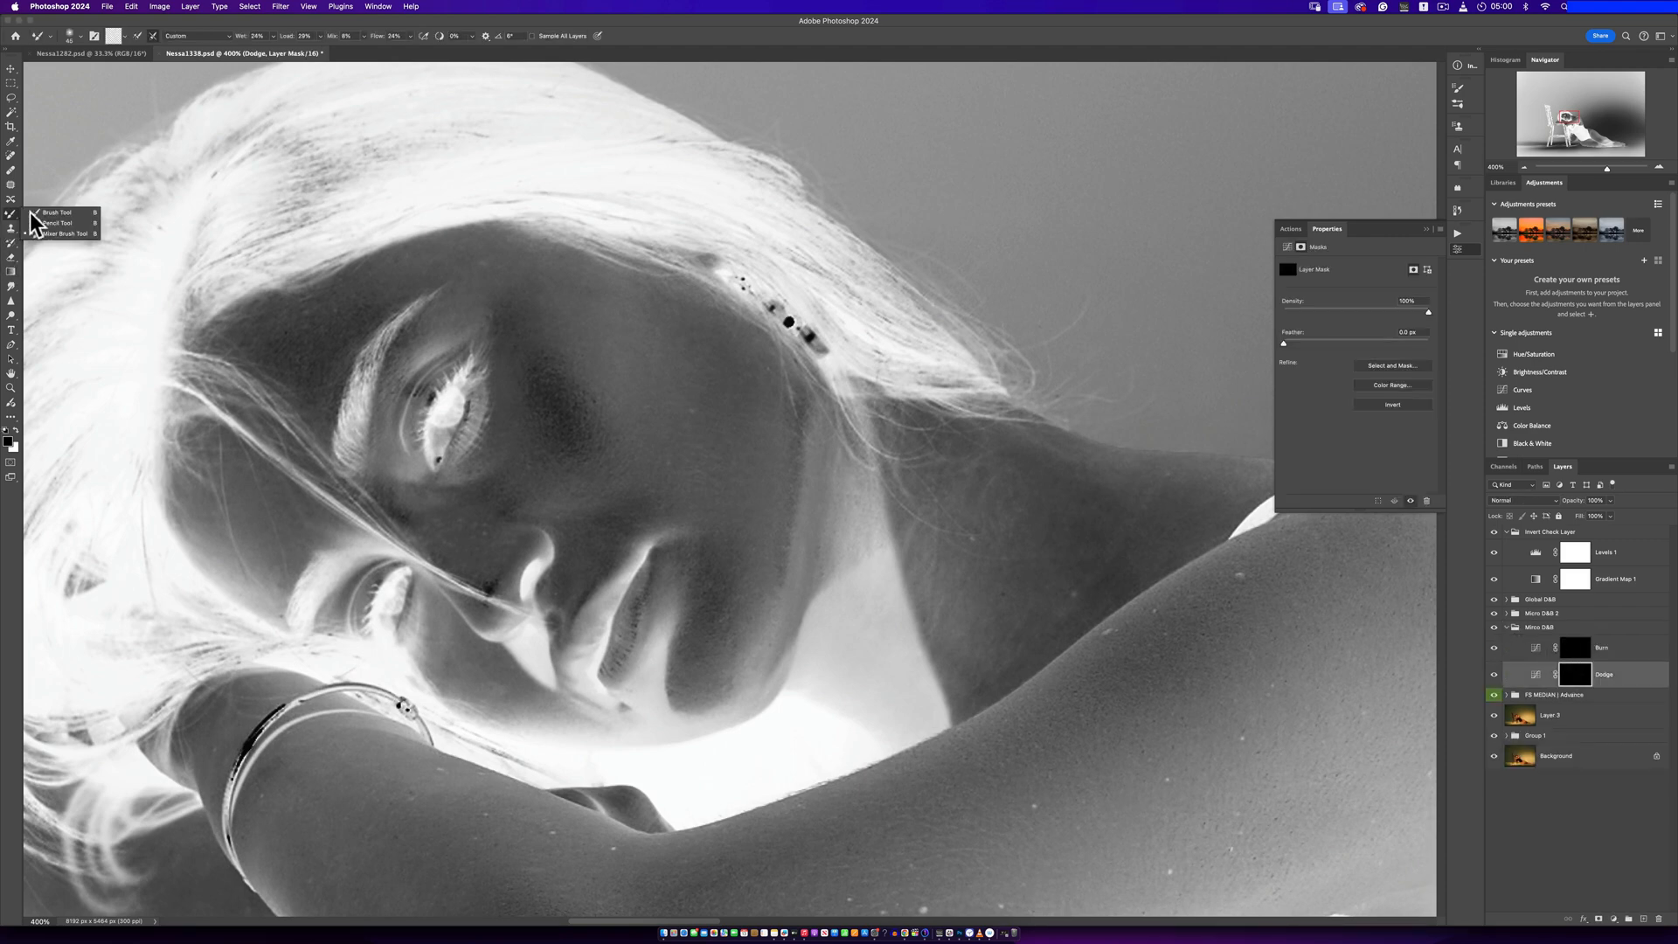
pyautogui.click(329, 37)
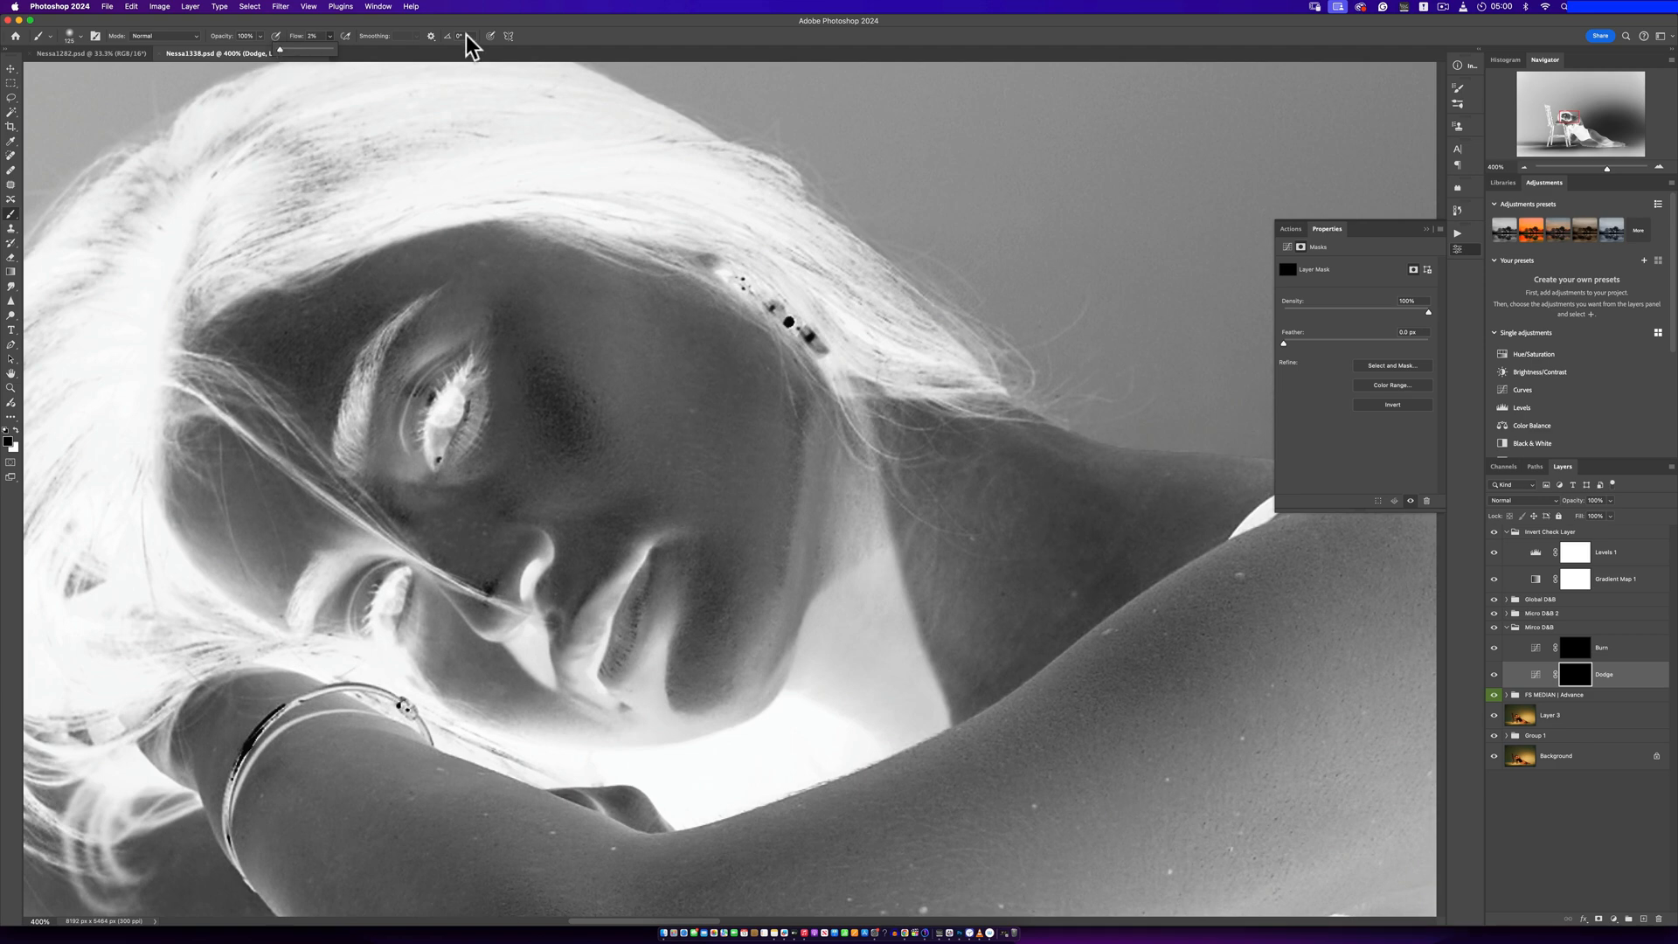
pyautogui.click(614, 38)
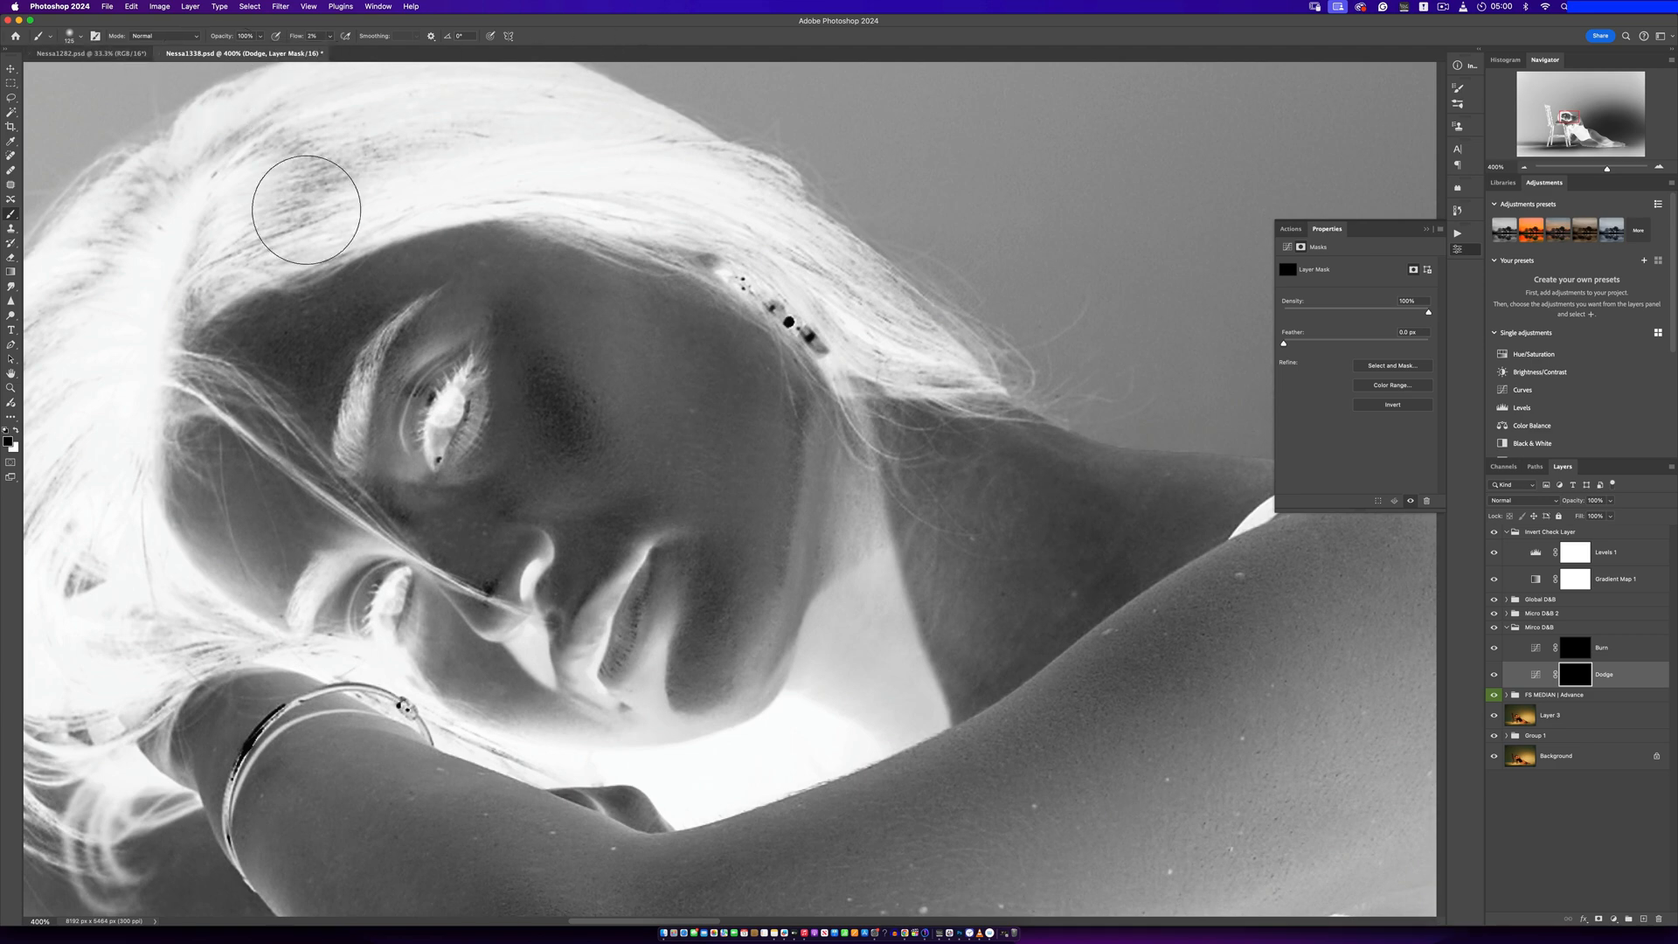
# Paint white on the Dodge and Burn masks over uneven patches of the face, adjusting the brush size
pyautogui.press('[')
pyautogui.press('[')
pyautogui.press(']')
pyautogui.press(']')
pyautogui.press(']')
pyautogui.press(']')
pyautogui.press(']')
pyautogui.press('[')
pyautogui.press('[')
pyautogui.press('[')
pyautogui.press('[')
pyautogui.press('[')
pyautogui.press('[')
pyautogui.press('[')
pyautogui.press('[')
pyautogui.press('[')
pyautogui.press('[')
pyautogui.click(1575, 651)
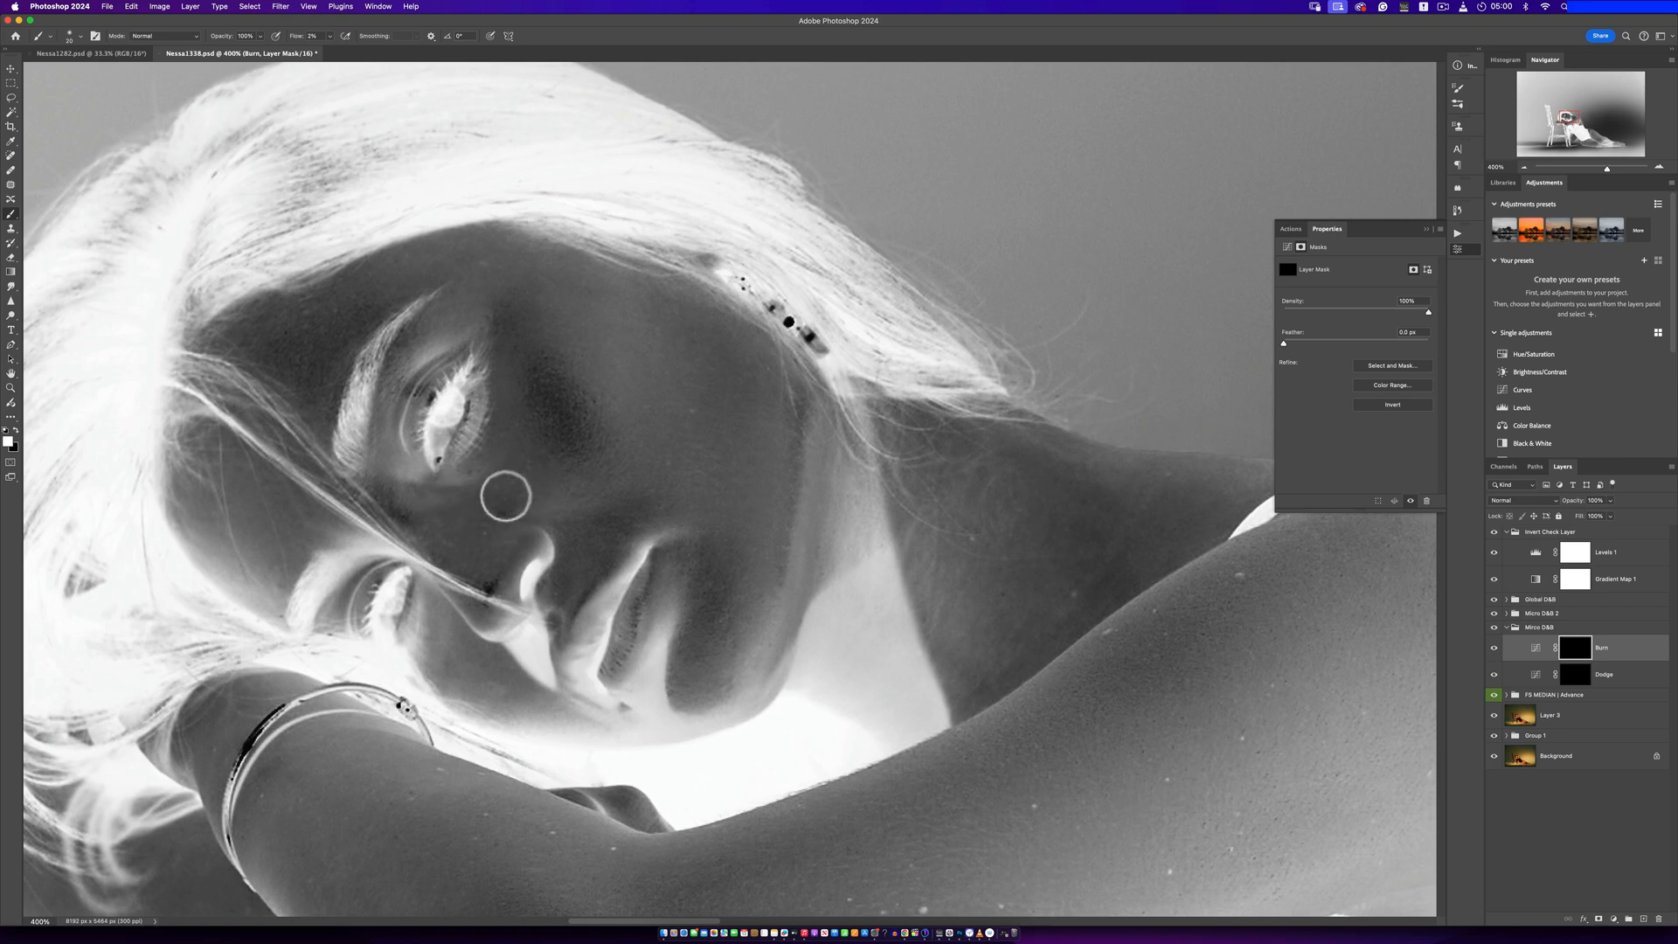
pyautogui.click(1575, 674)
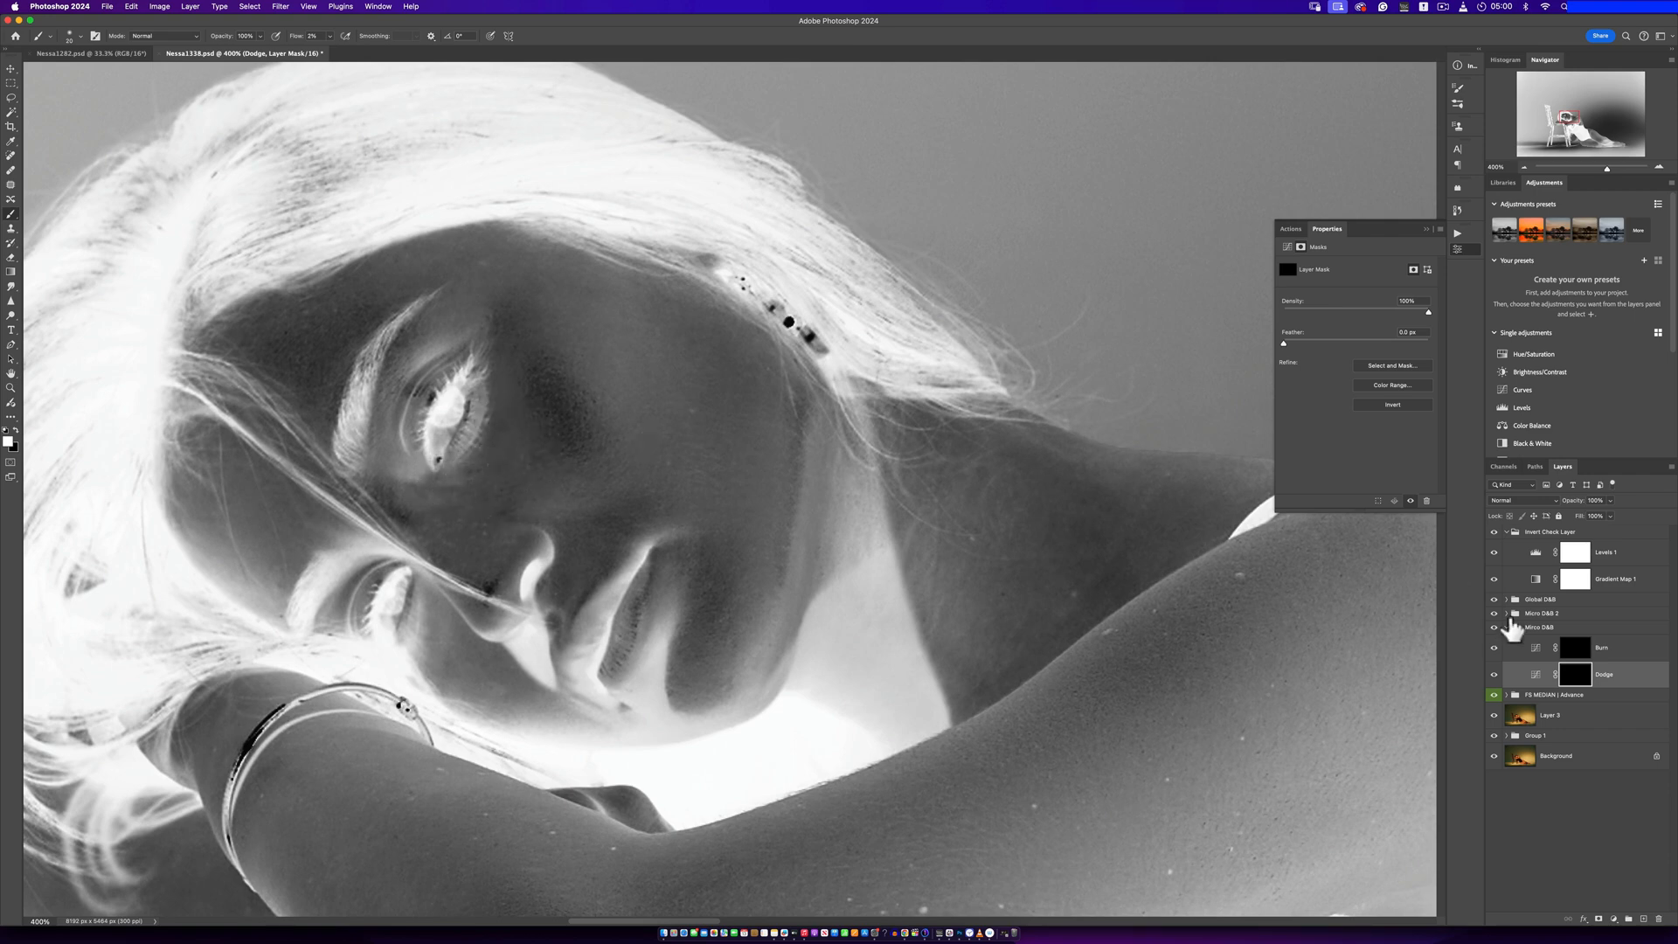
# Hide the Invert Check Layer group to return to the color view and enlarge the brush
pyautogui.click(1494, 532)
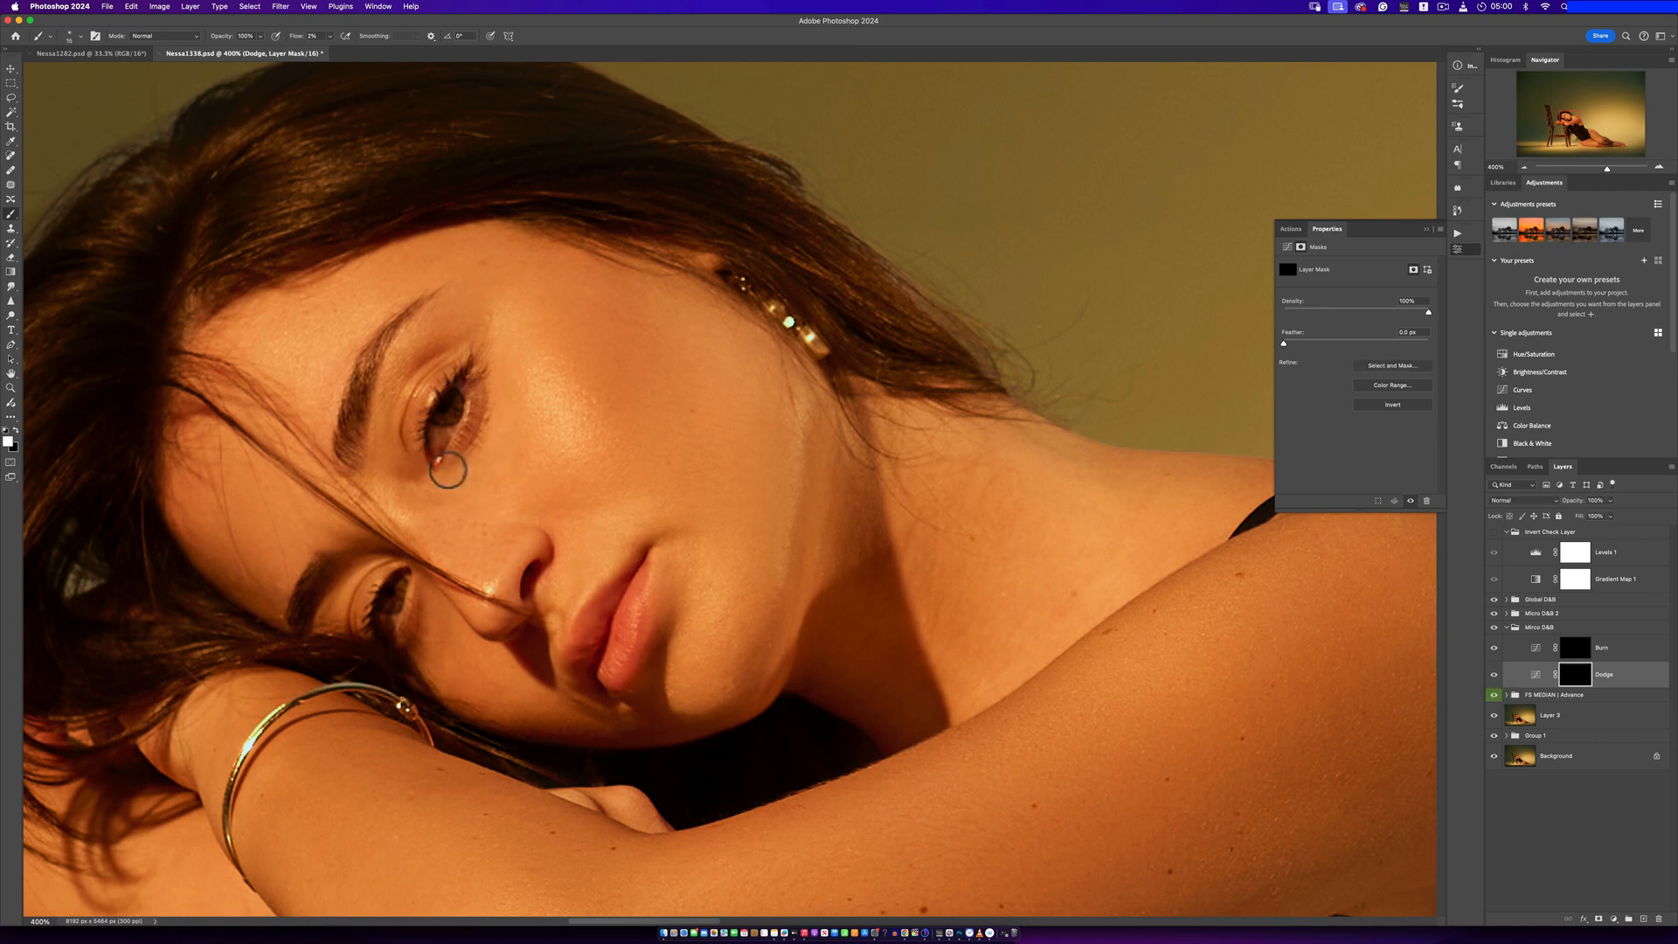
pyautogui.press(']')
pyautogui.press(']')
pyautogui.press(']')
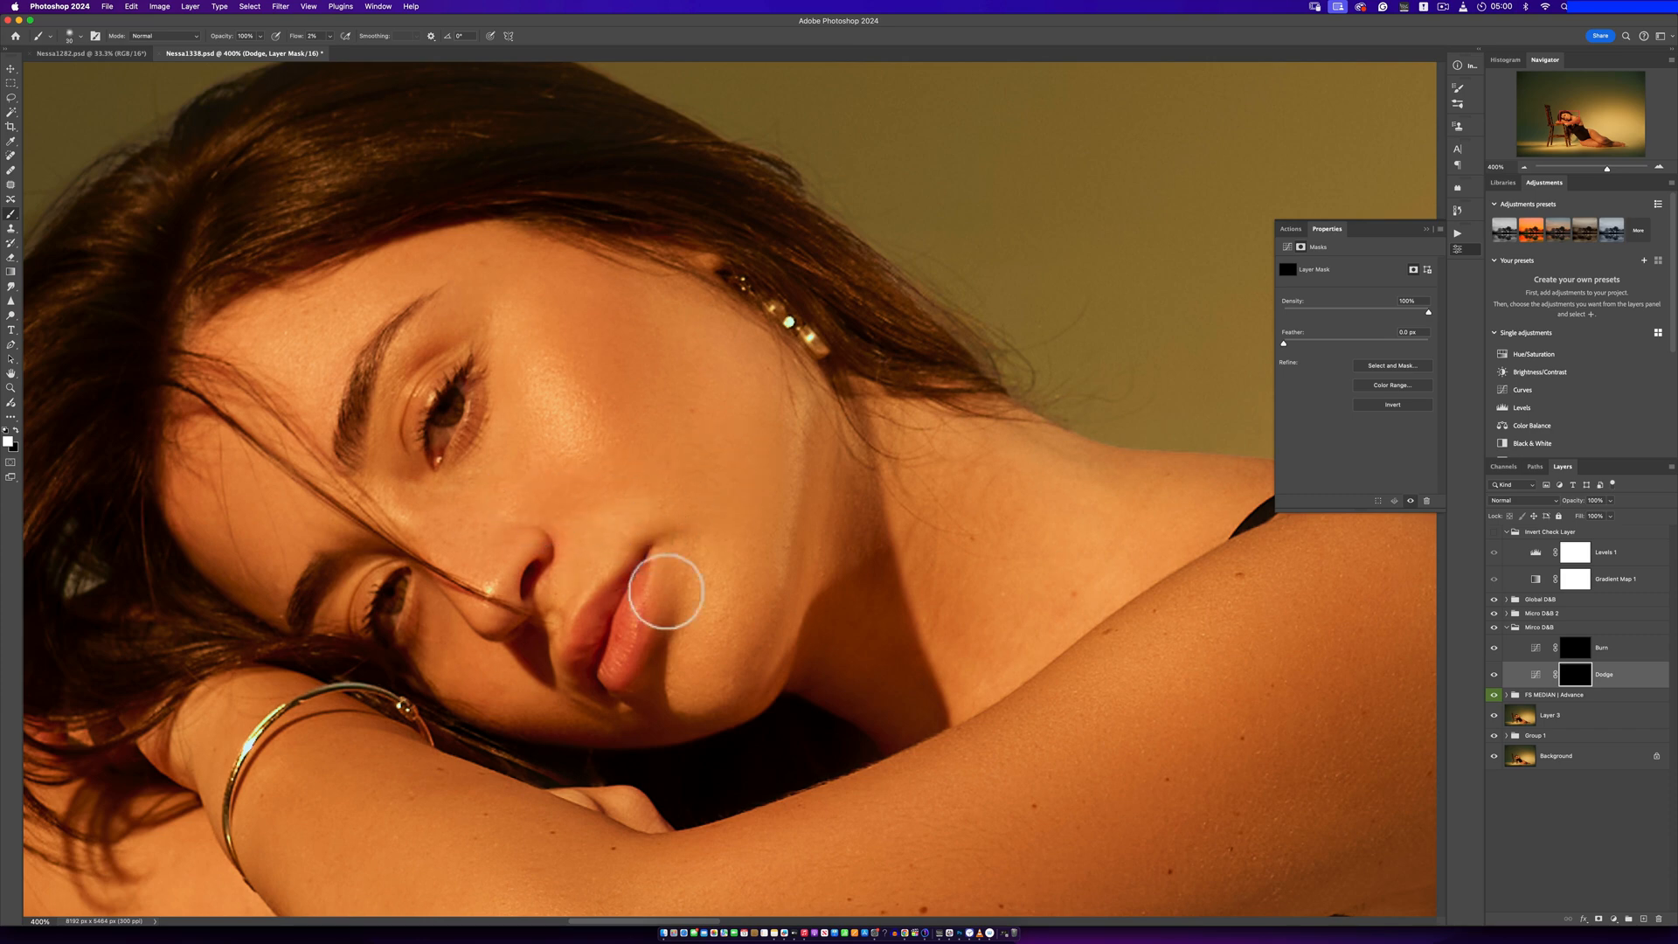
# Examine the retouched skin and overall light from the face out to the full figure and chair
pyautogui.press('z')
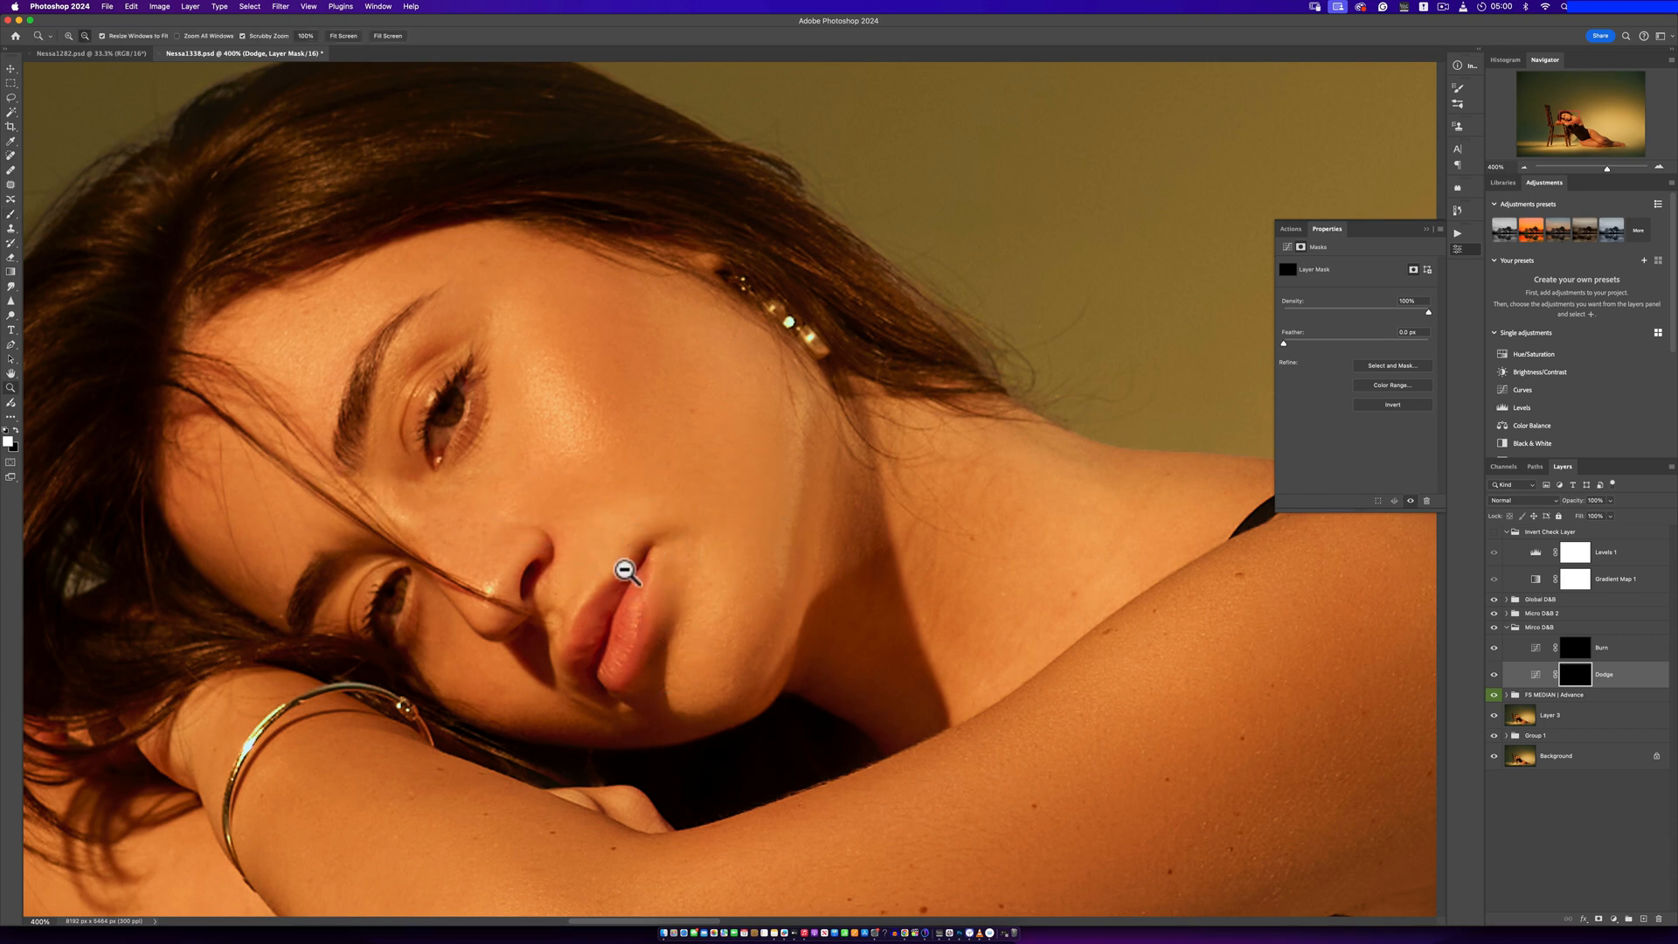
pyautogui.keyDown('alt'); pyautogui.click(625, 571); pyautogui.keyUp('alt')
pyautogui.keyDown('alt'); pyautogui.click(625, 573); pyautogui.keyUp('alt')
pyautogui.keyDown('alt'); pyautogui.click(640, 604); pyautogui.keyUp('alt')
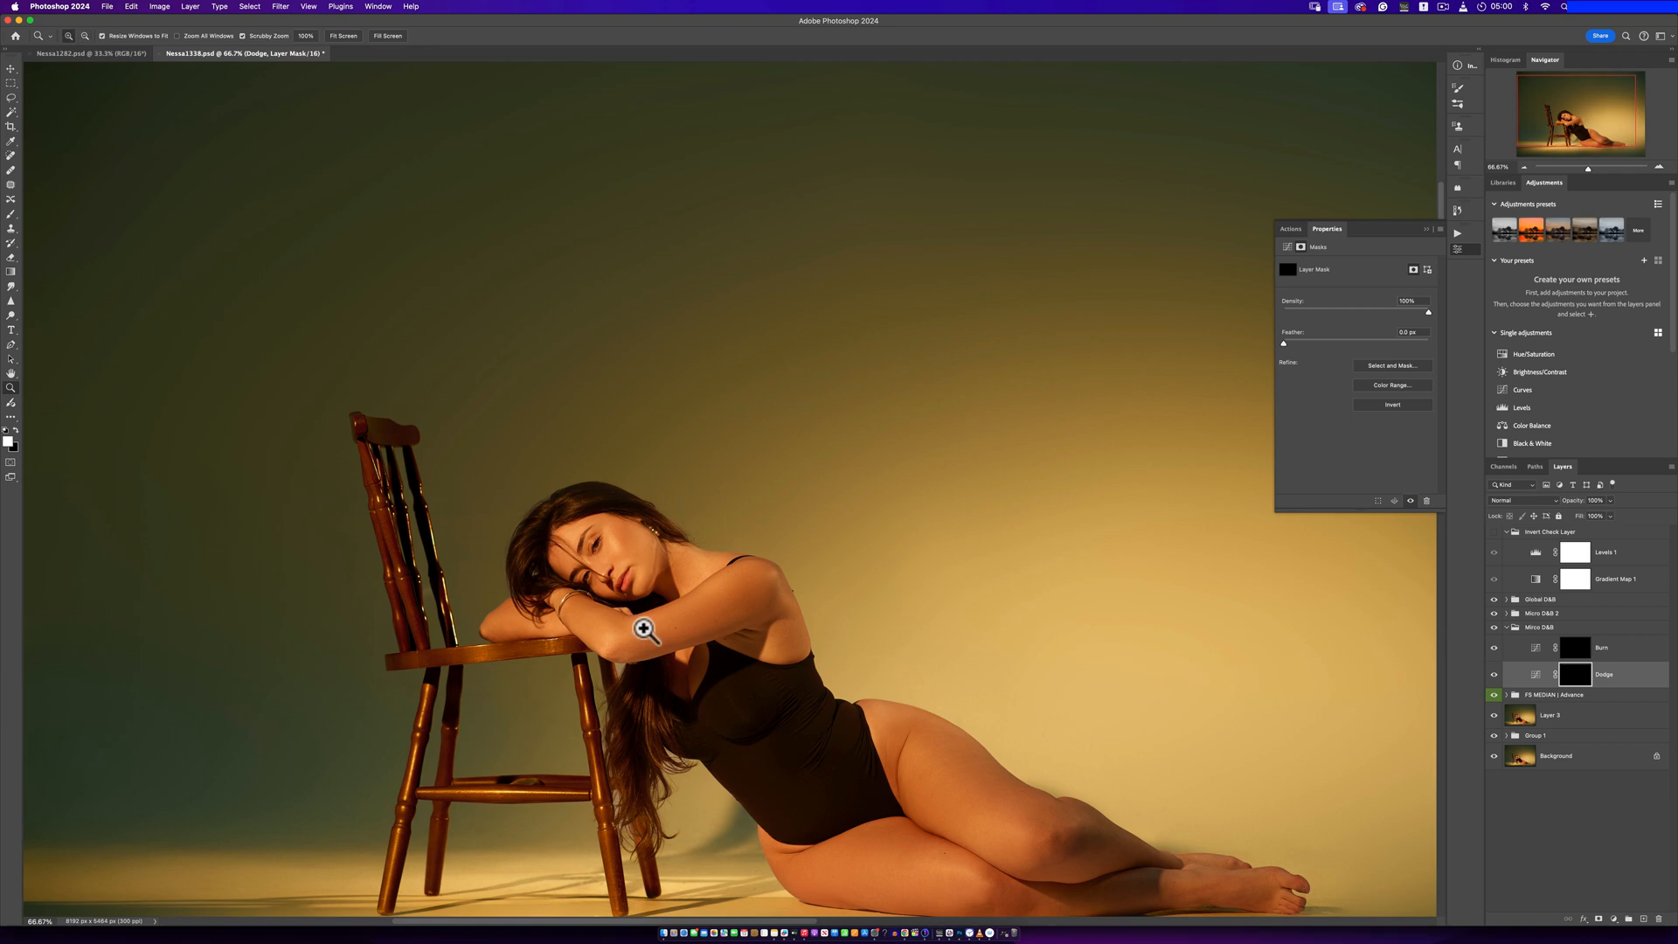
pyautogui.keyDown('alt'); pyautogui.click(652, 633); pyautogui.keyUp('alt')
pyautogui.click(687, 684)
pyautogui.click(692, 685)
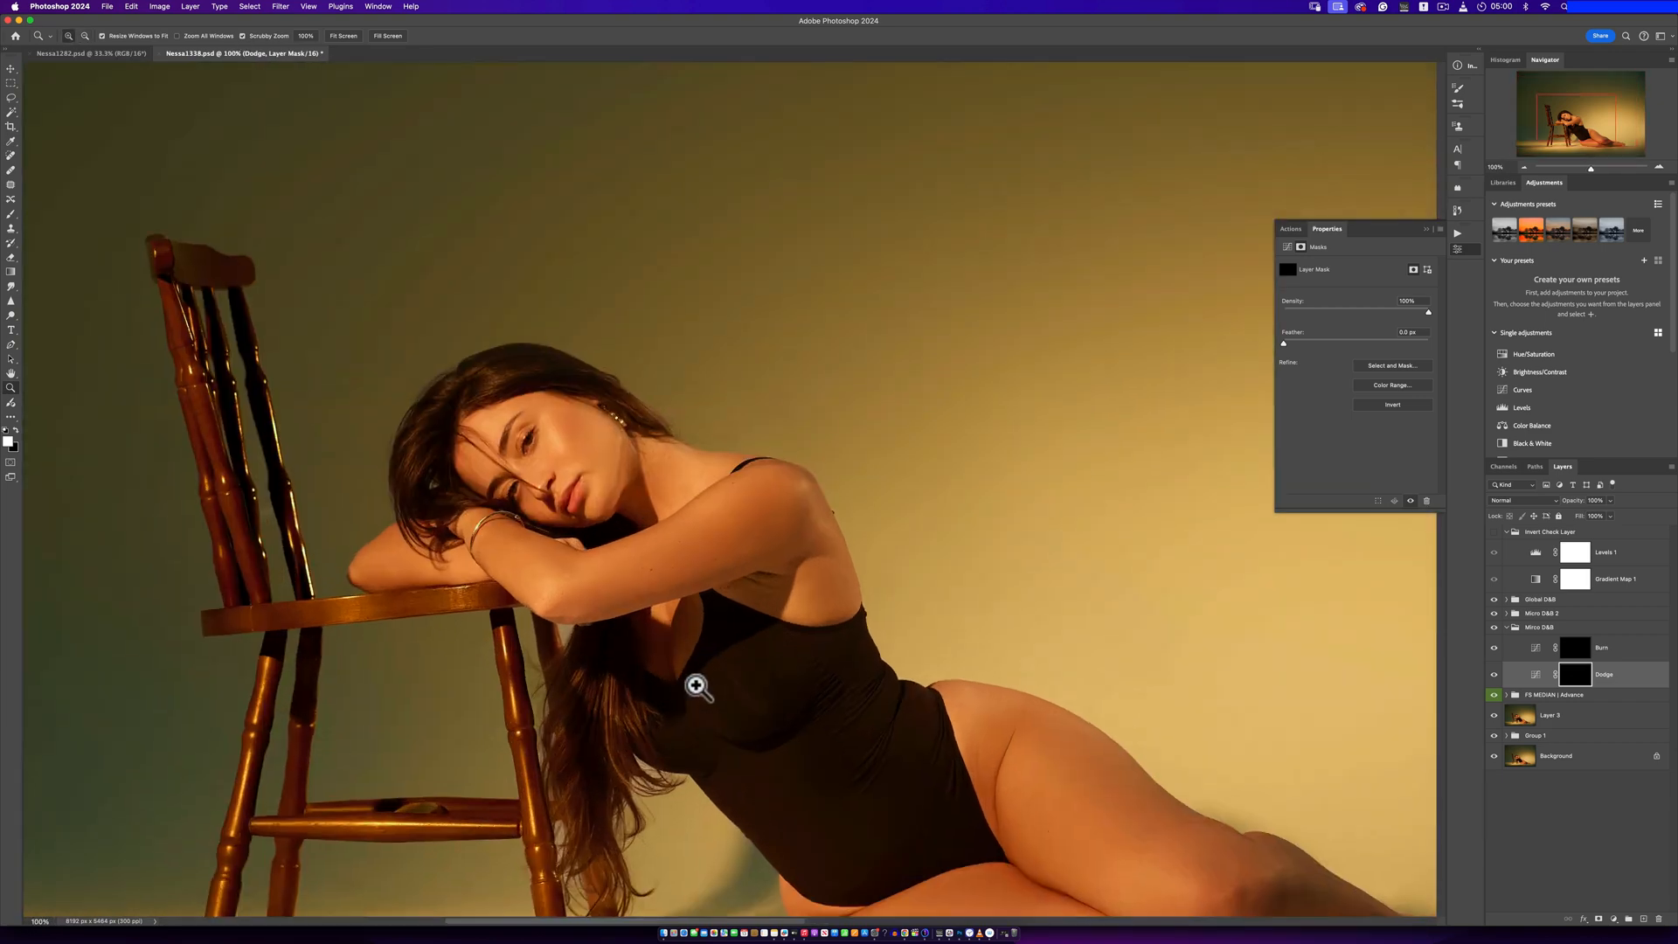
pyautogui.click(696, 685)
pyautogui.click(696, 682)
pyautogui.keyDown('alt'); pyautogui.click(695, 668); pyautogui.keyUp('alt')
pyautogui.keyDown('alt'); pyautogui.click(664, 629); pyautogui.keyUp('alt')
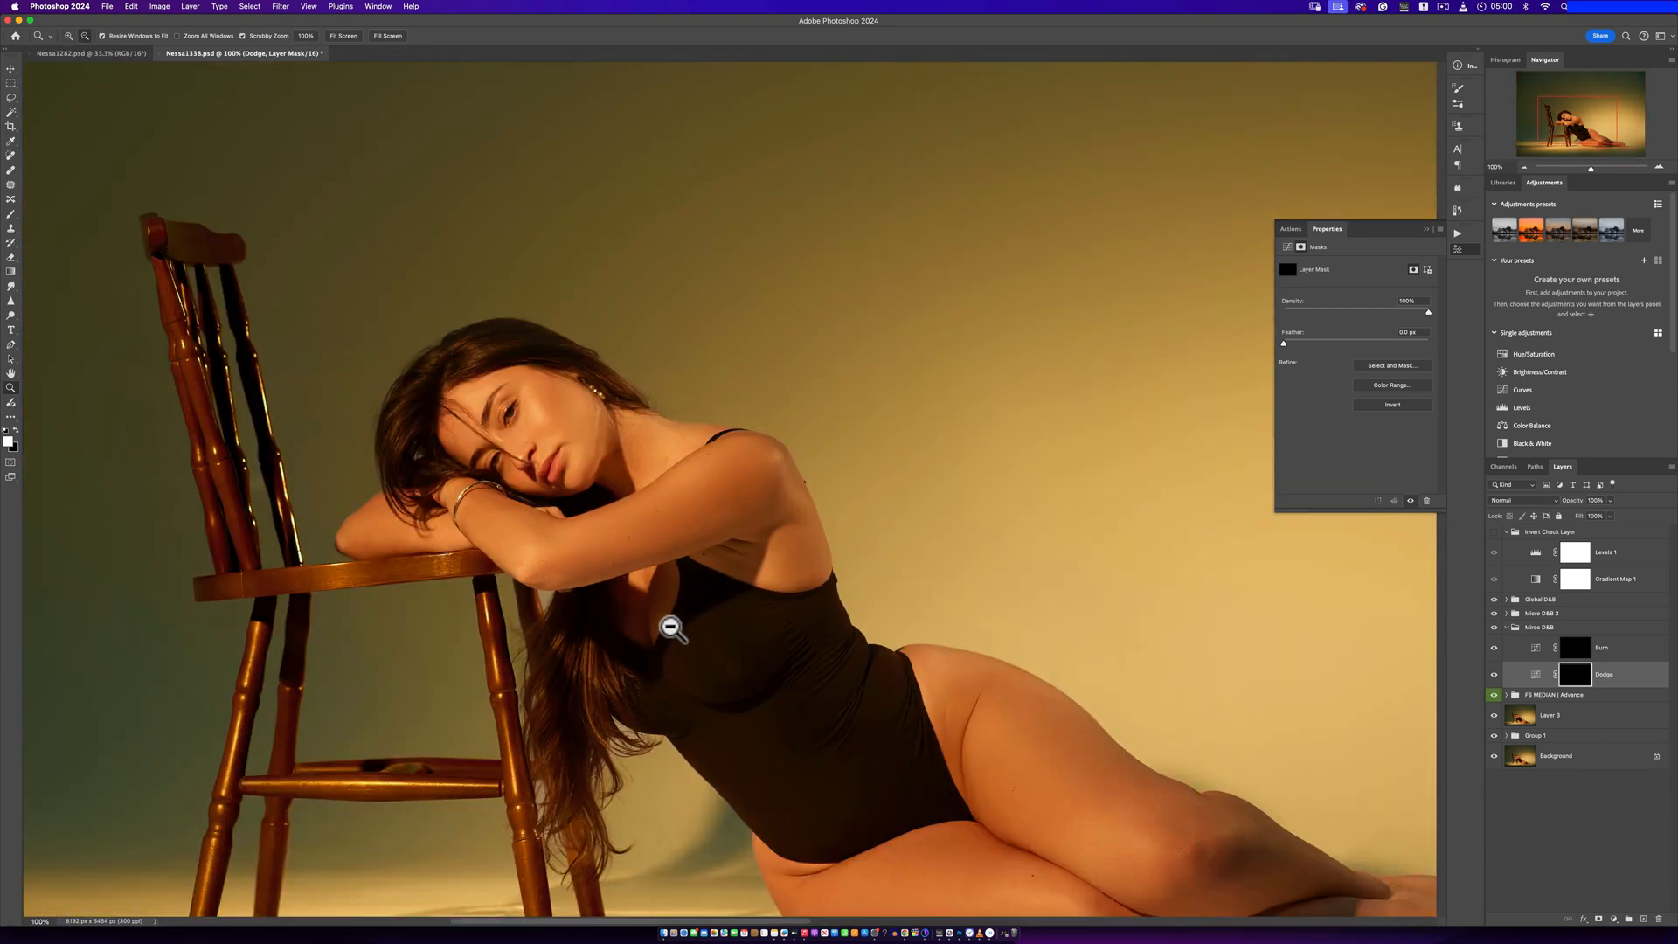
pyautogui.press('b')
pyautogui.moveTo(753, 685); pyautogui.dragTo(645, 520)
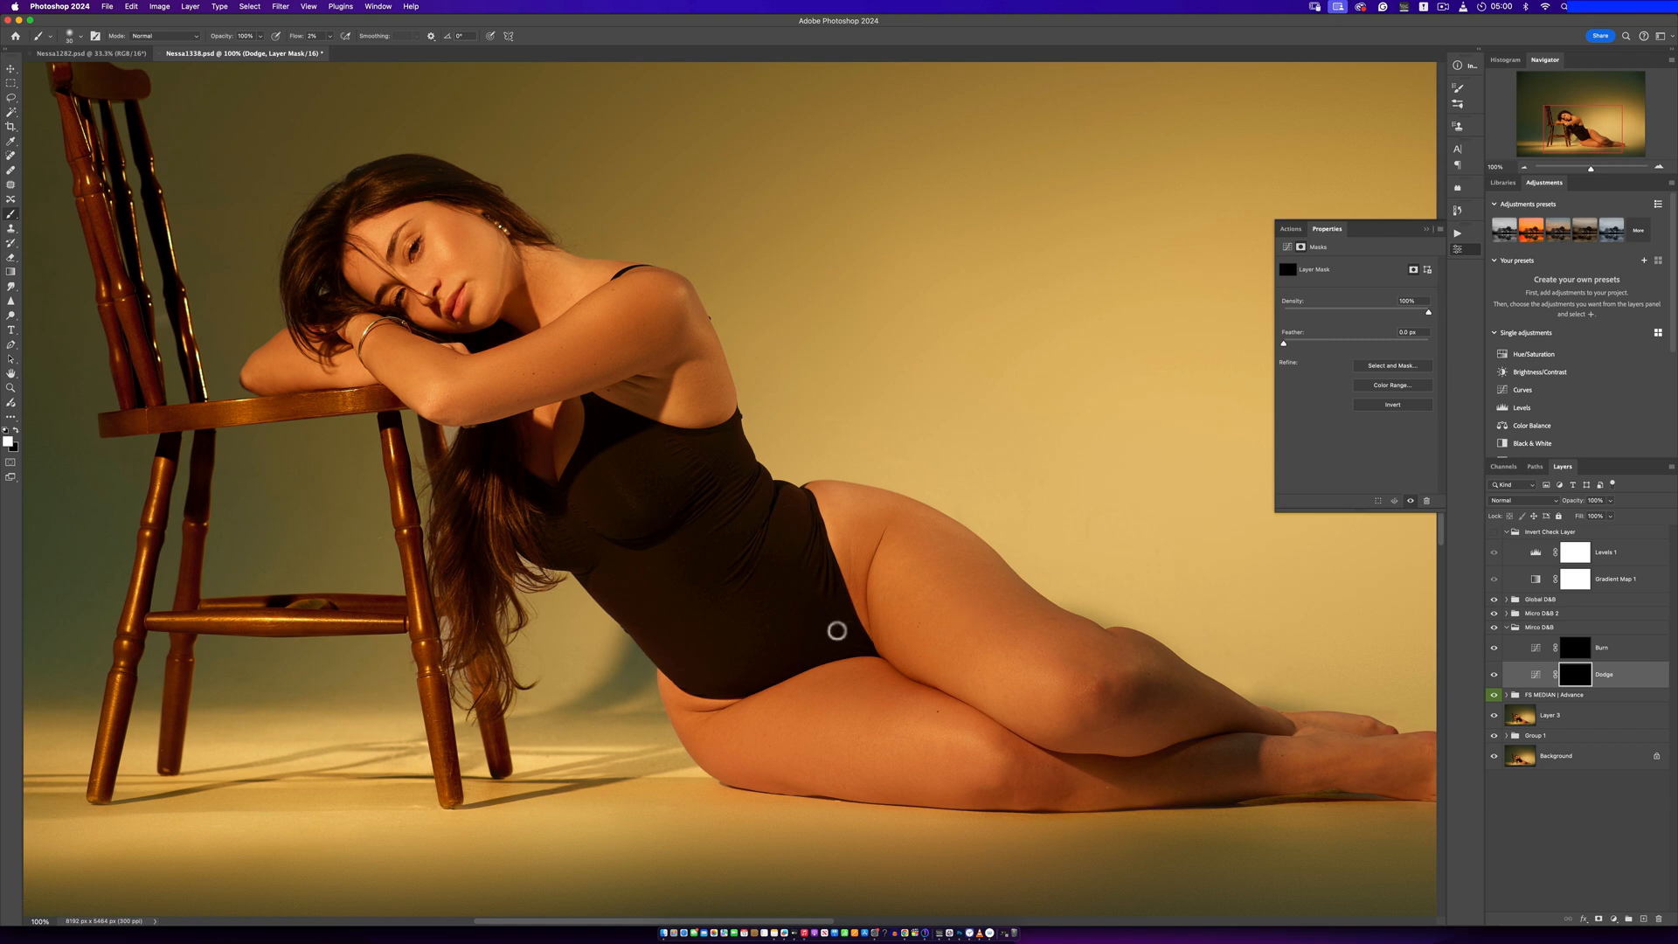
pyautogui.press('z')
pyautogui.keyDown('alt'); pyautogui.click(847, 632); pyautogui.keyUp('alt')
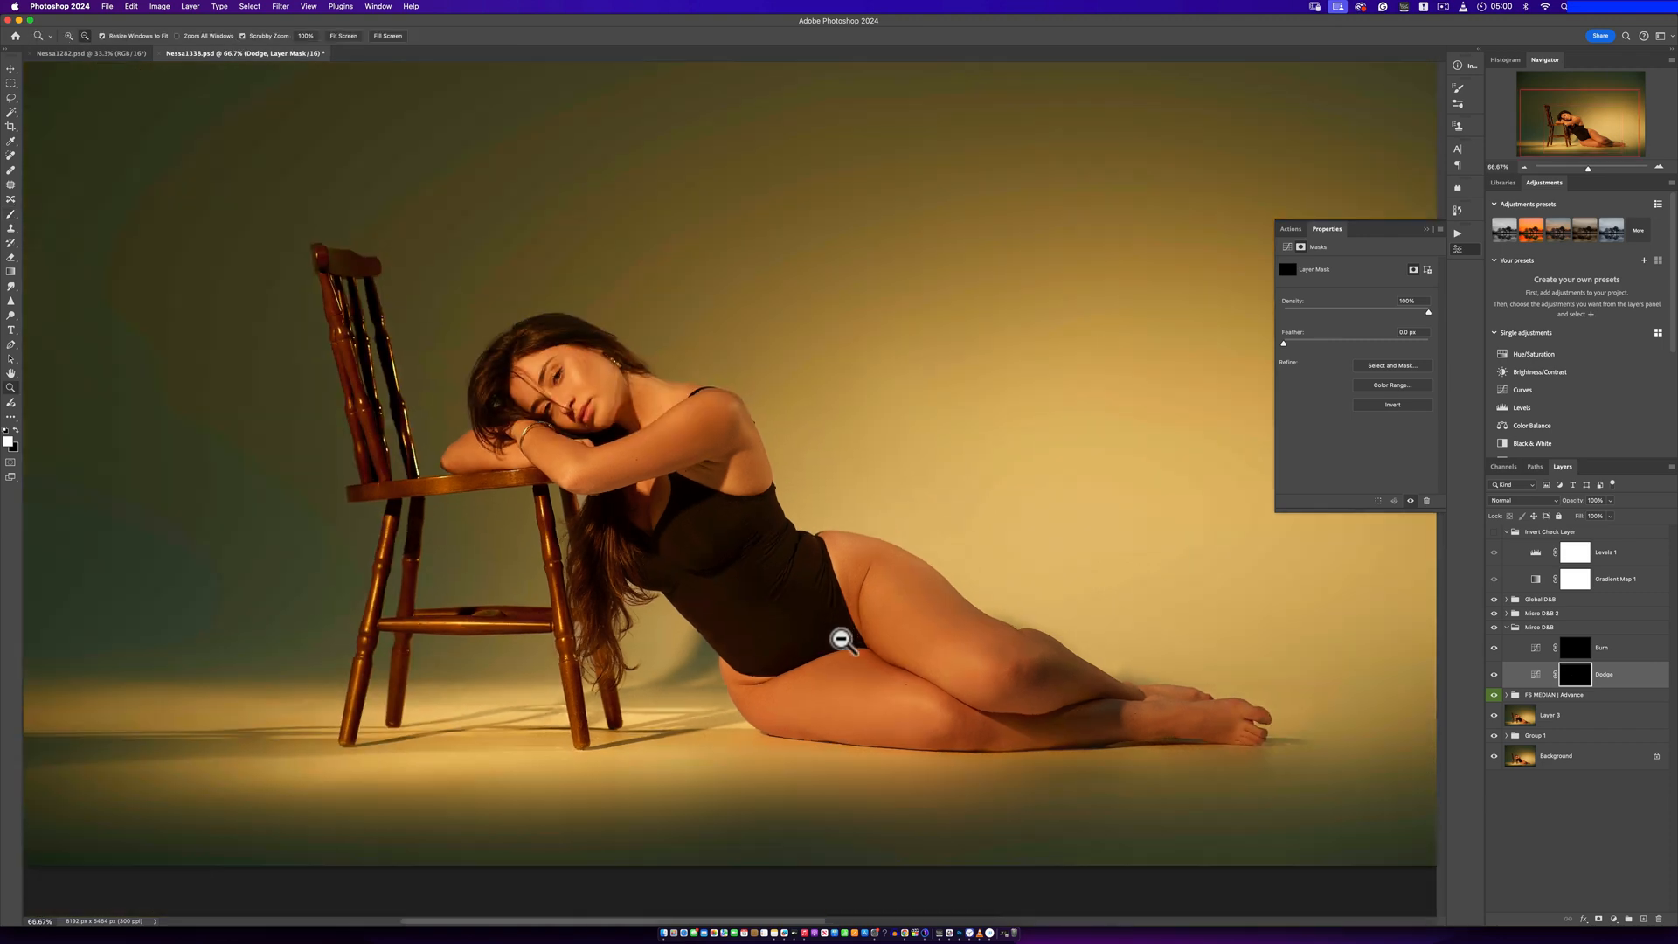
pyautogui.press('b')
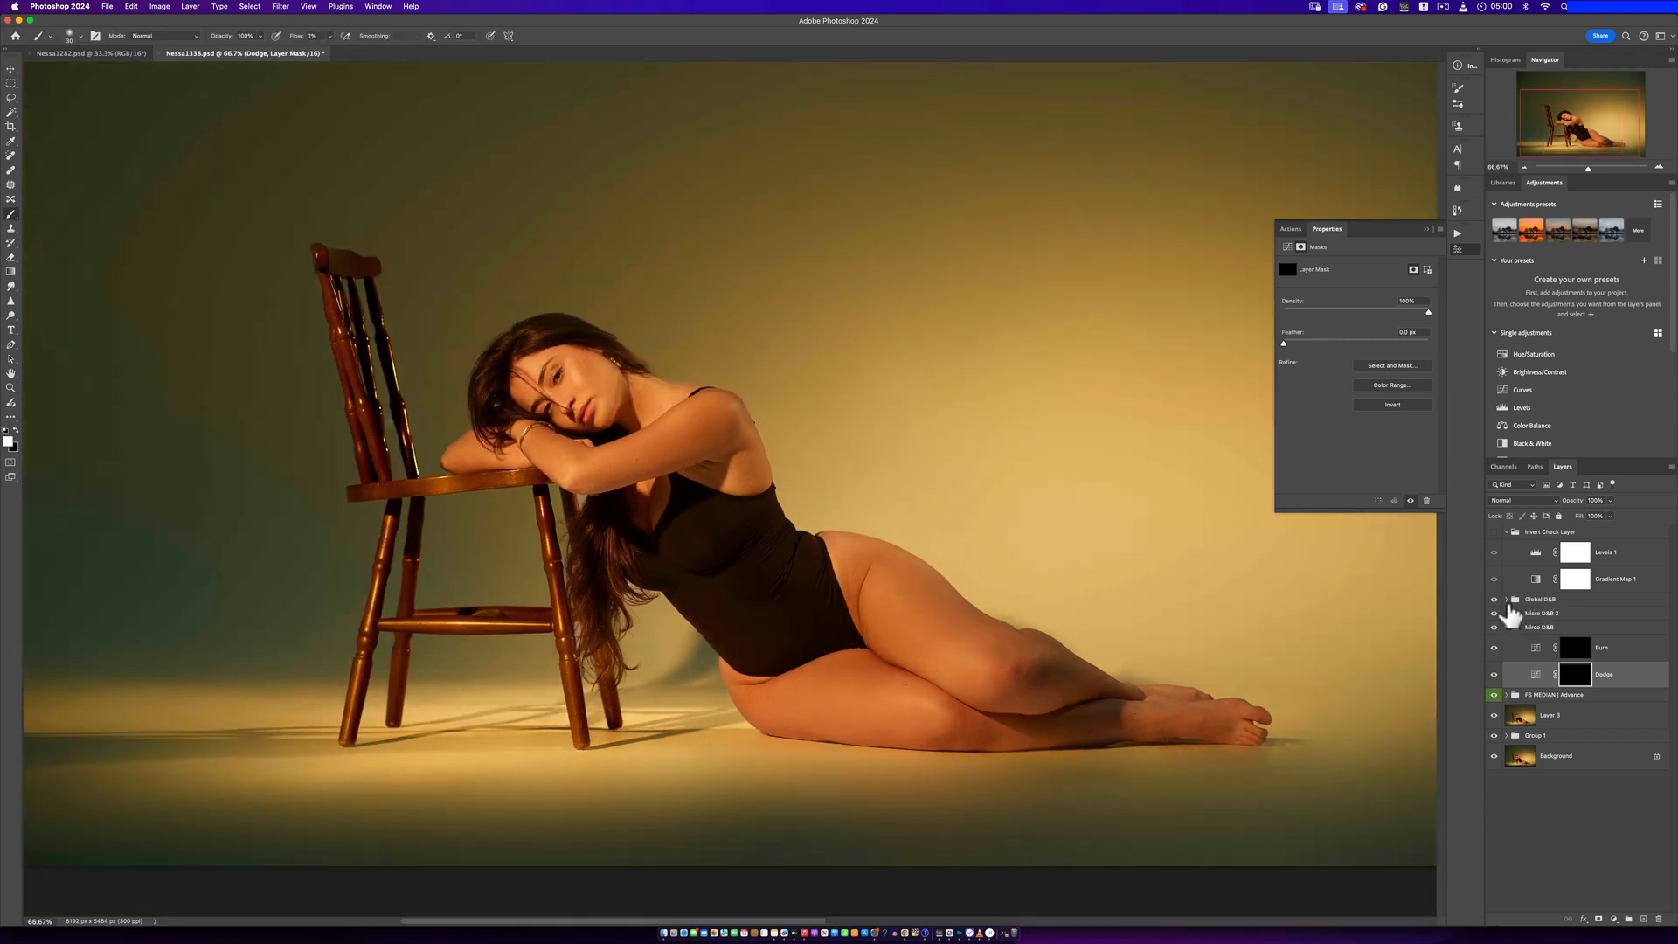
# Paint white on the Dodge mask in the Global D&B group over the thigh and knee with a much larger brush
pyautogui.click(1506, 599)
pyautogui.click(1573, 650)
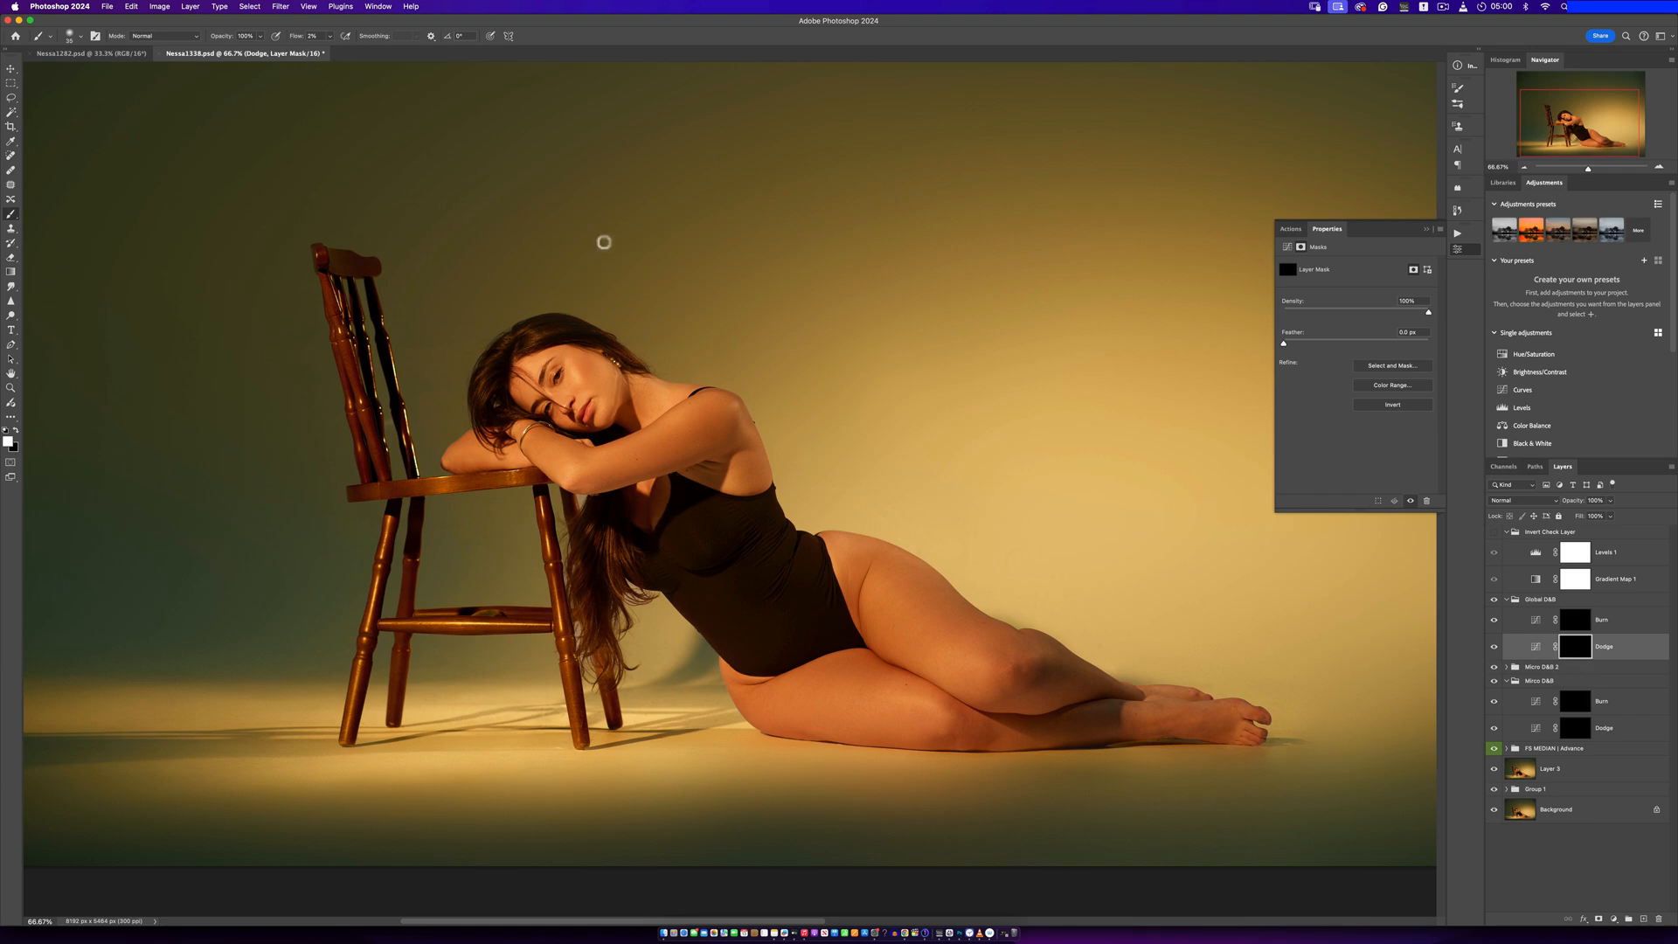
pyautogui.press(']')
pyautogui.press(']')
pyautogui.press(']')
pyautogui.press(']')
pyautogui.press(']')
pyautogui.press(']')
pyautogui.press(']')
pyautogui.press(']')
pyautogui.press(']')
pyautogui.press(']')
pyautogui.press(']')
pyautogui.press(']')
pyautogui.moveTo(912, 713)
pyautogui.mouseDown()
pyautogui.moveTo(931, 706)
pyautogui.moveTo(891, 711)
pyautogui.moveTo(951, 675)
pyautogui.moveTo(936, 671)
pyautogui.mouseUp()
pyautogui.press('[')
pyautogui.press('[')
pyautogui.moveTo(1060, 666)
pyautogui.mouseDown()
pyautogui.moveTo(1025, 644)
pyautogui.moveTo(1038, 712)
pyautogui.mouseUp()
pyautogui.press(']')
pyautogui.press(']')
pyautogui.press(']')
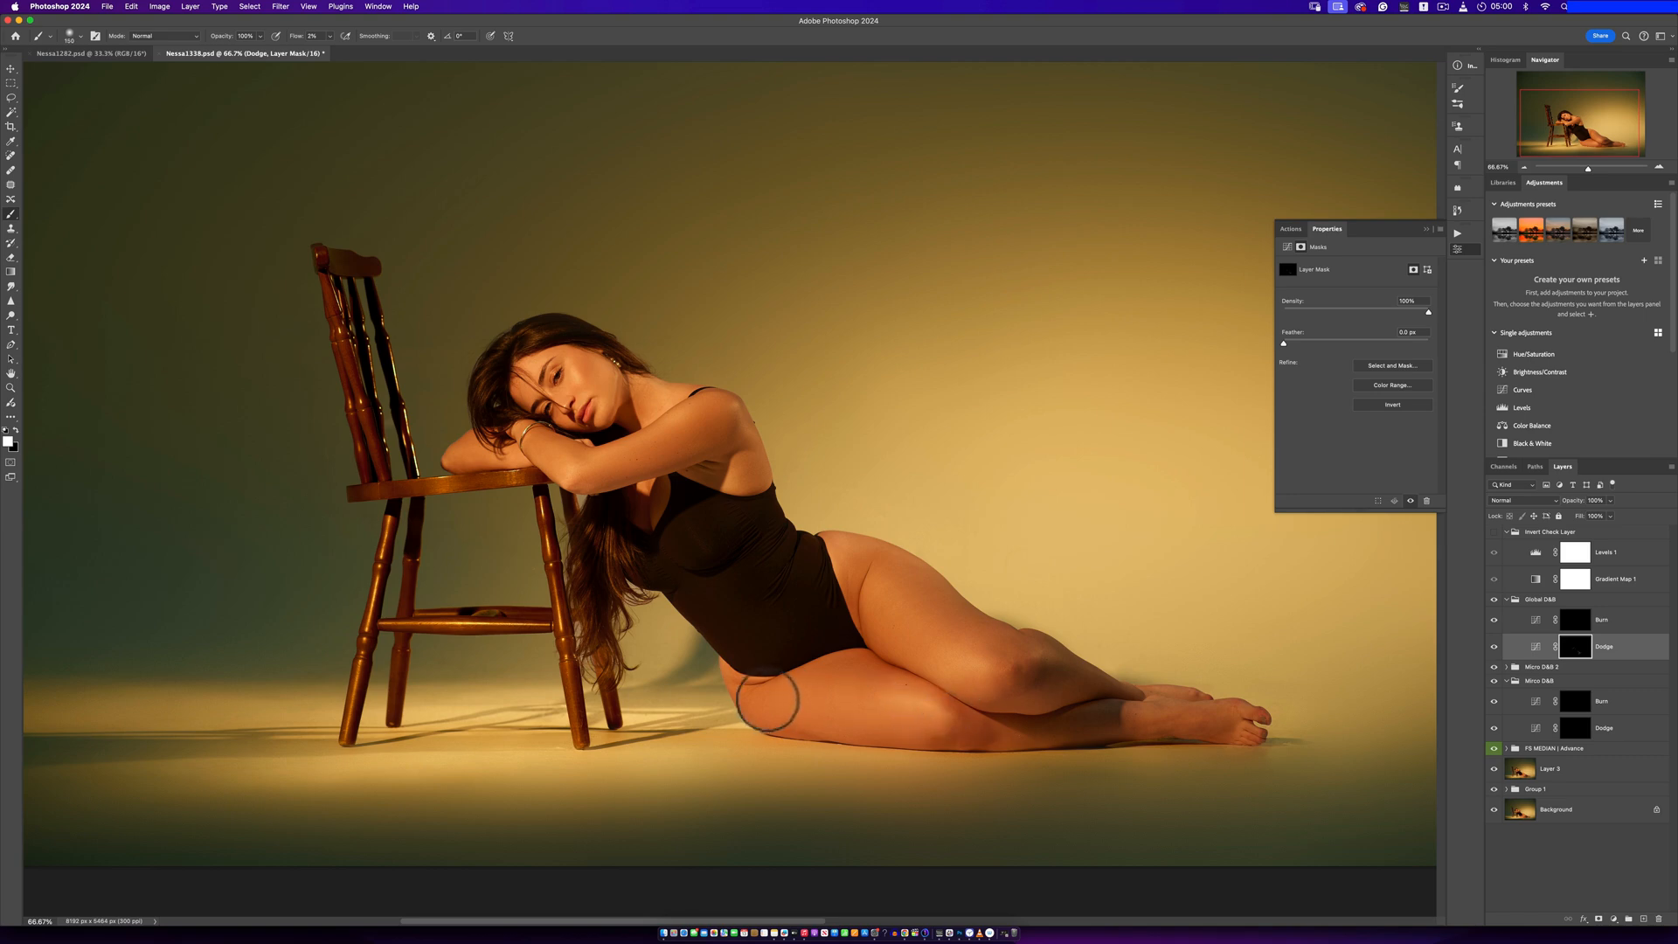
# Brighten parts of the hair, chest and hip on the Global D&B Dodge mask, adjusting the brush size to each area
pyautogui.press('[')
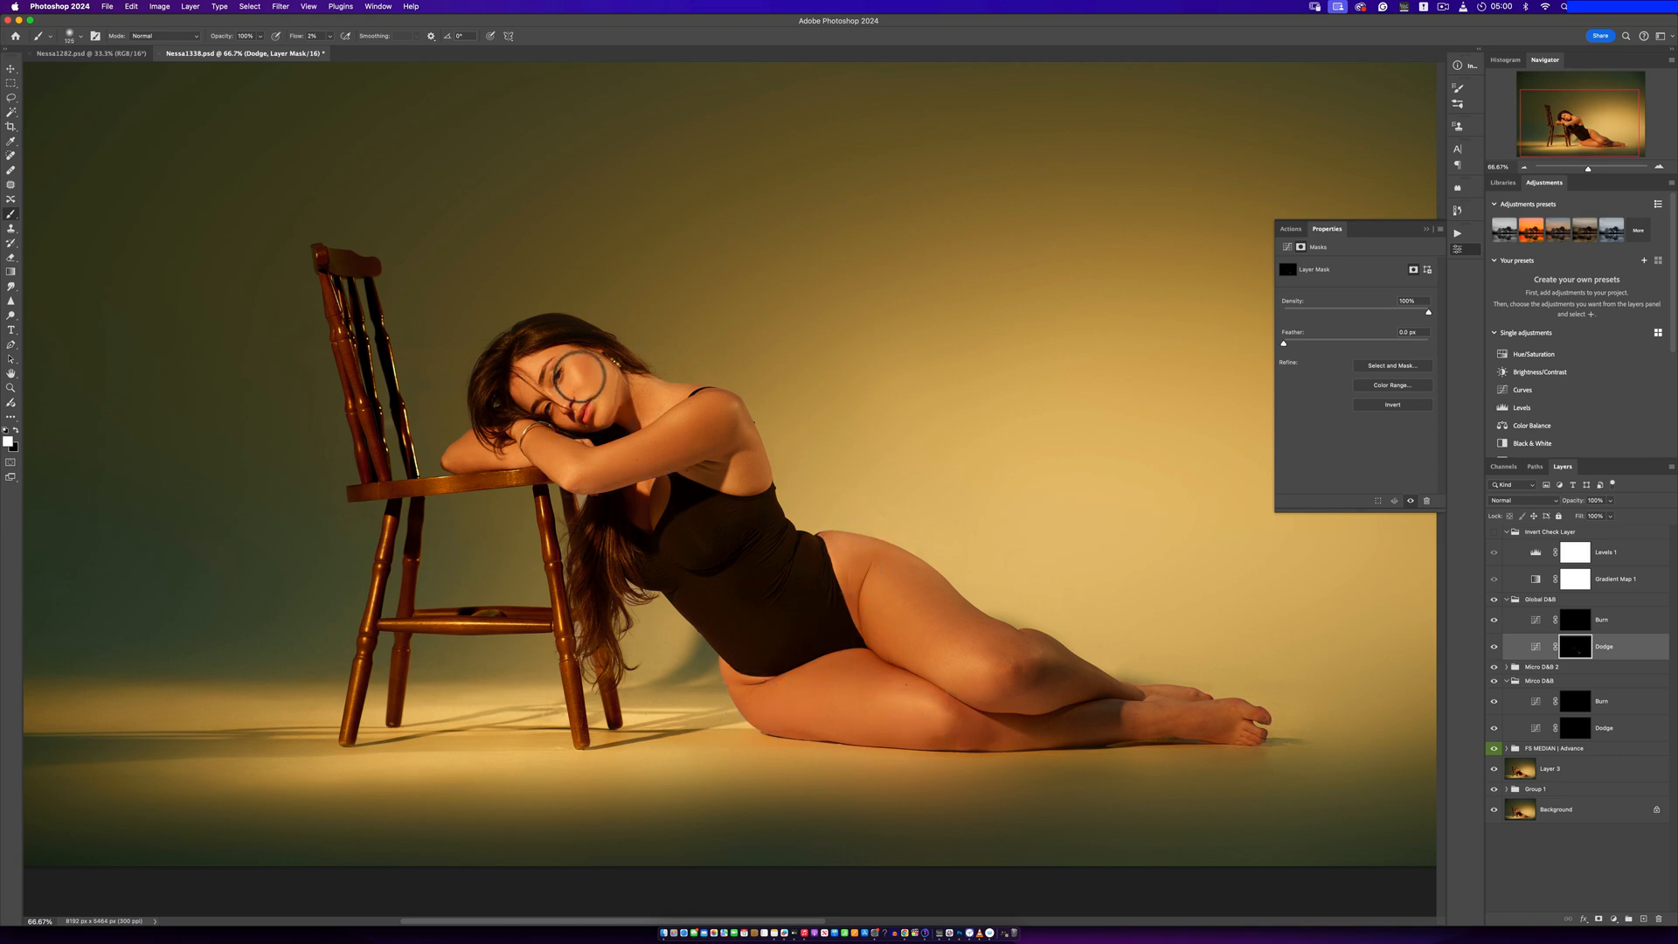
pyautogui.press('[')
pyautogui.press('[')
pyautogui.press('[')
pyautogui.press('[')
pyautogui.press(']')
pyautogui.press(']')
pyautogui.moveTo(515, 346); pyautogui.dragTo(483, 401)
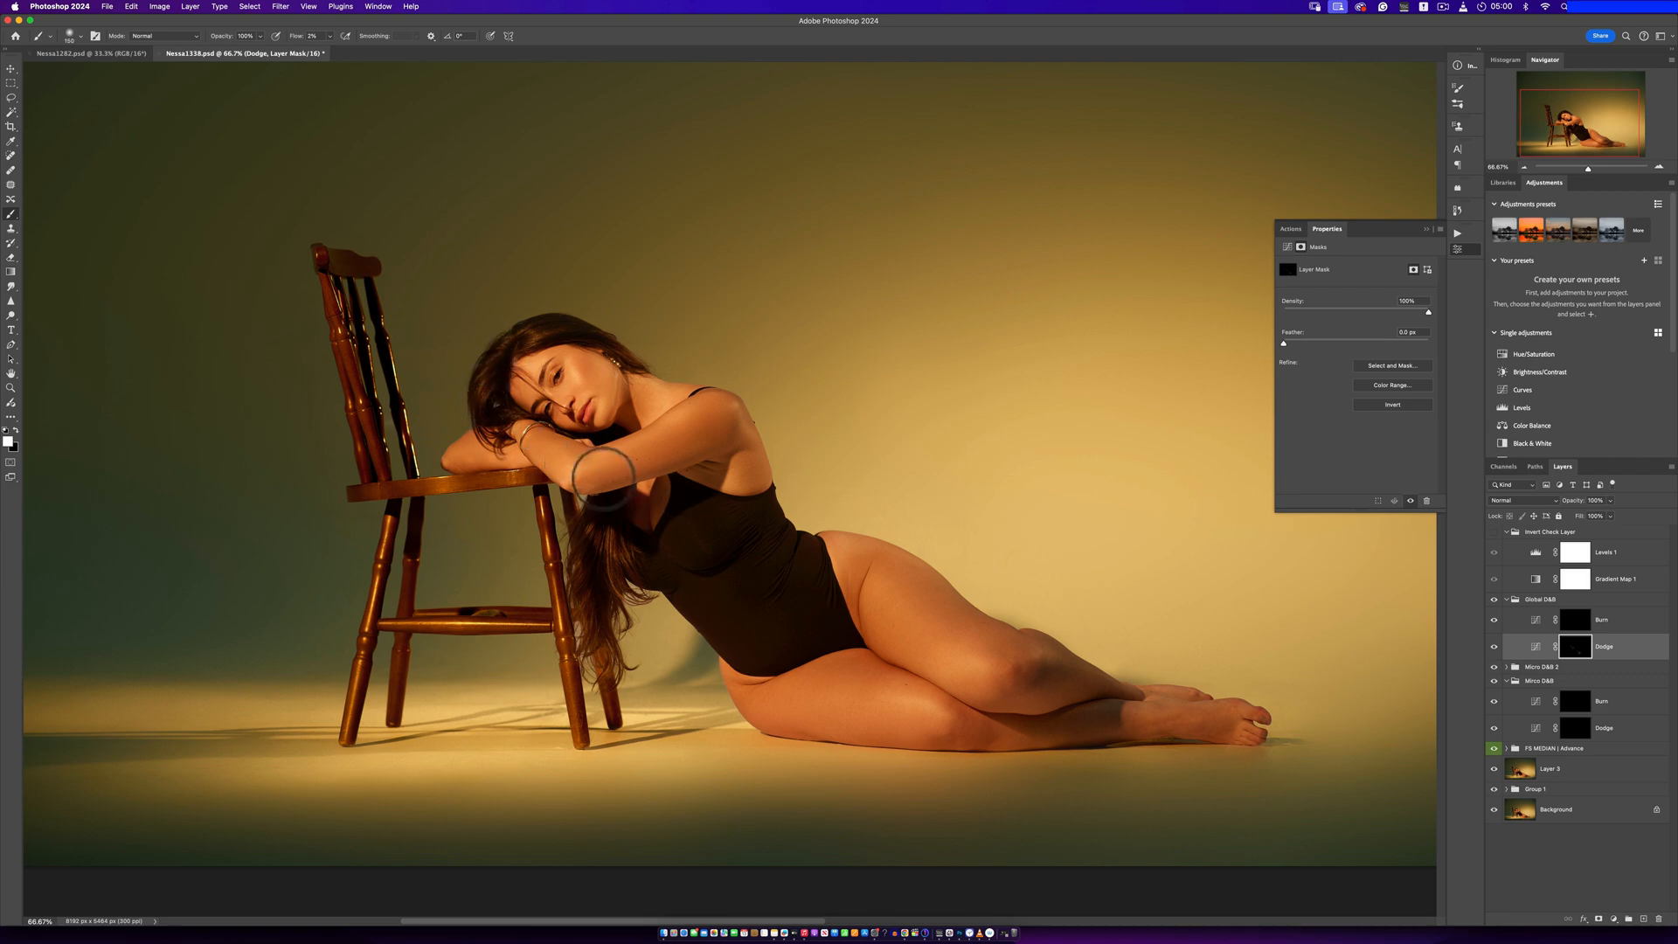
pyautogui.press(']')
pyautogui.press(']')
pyautogui.press(']')
pyautogui.press(']')
pyautogui.press(']')
pyautogui.moveTo(670, 515); pyautogui.dragTo(662, 526)
pyautogui.moveTo(847, 606); pyautogui.dragTo(855, 621)
# Paint white on the Burn mask in the Global D&B group over the upper arm, adjusting the brush size
pyautogui.click(1574, 620)
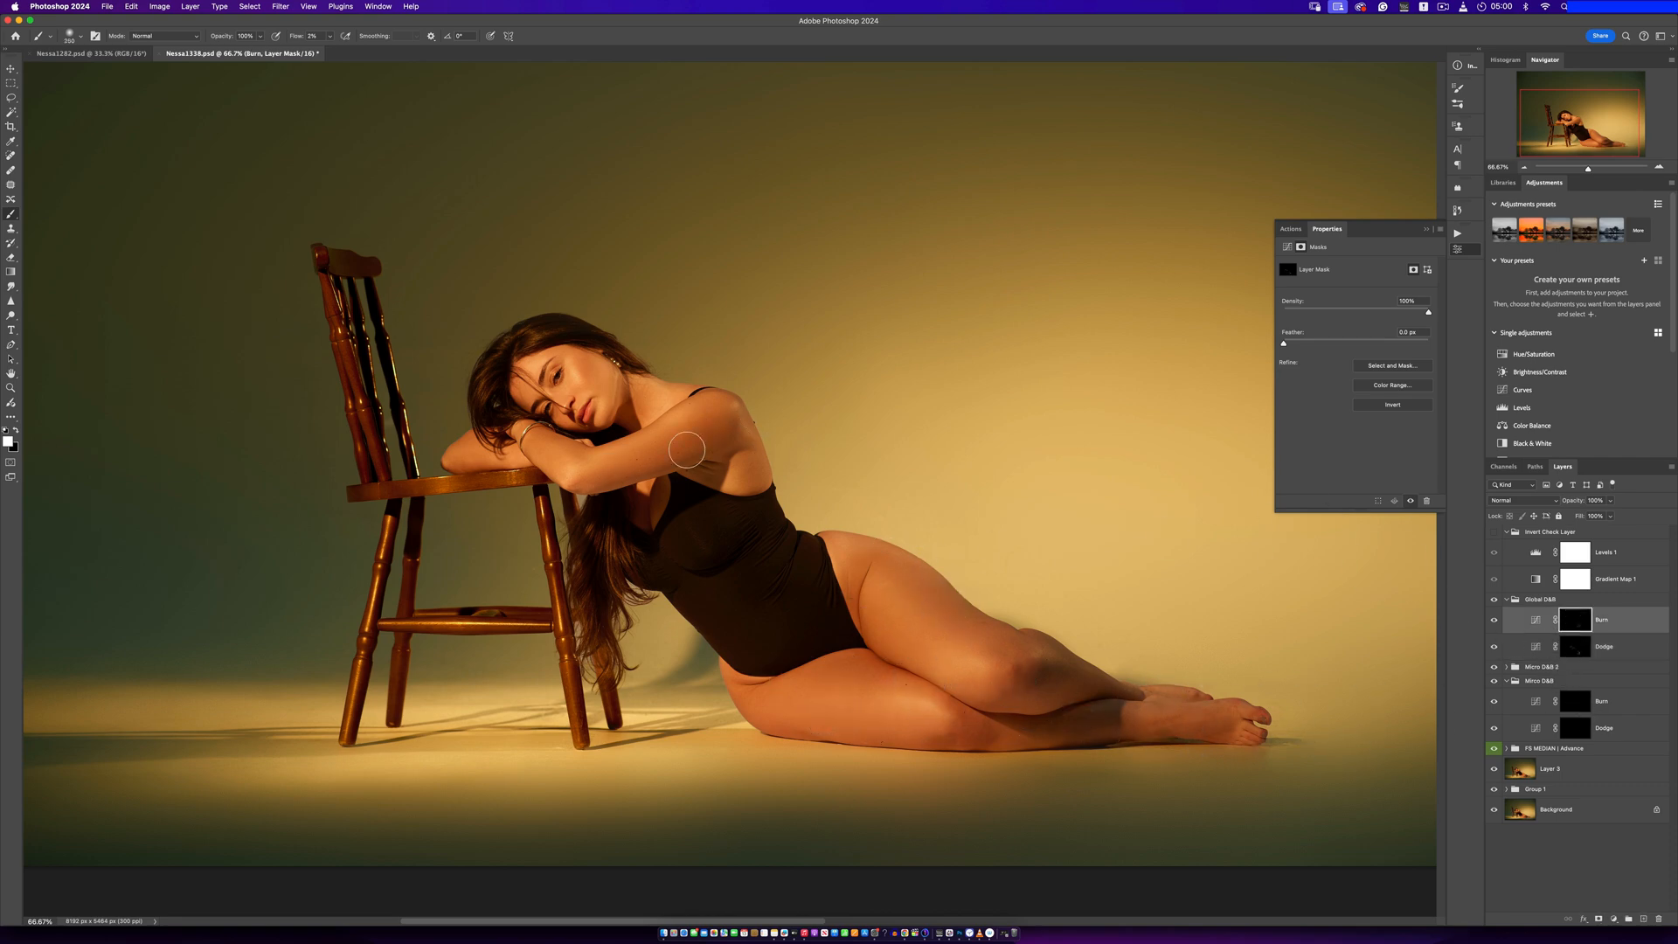
pyautogui.moveTo(687, 450); pyautogui.dragTo(683, 447)
pyautogui.press('[')
pyautogui.press('[')
pyautogui.press('[')
pyautogui.press(']')
pyautogui.press(']')
pyautogui.press('[')
# Compare the whole retouched image with the original by showing only the Background layer and restoring the others
pyautogui.press('z')
pyautogui.keyDown('alt'); pyautogui.click(841, 609); pyautogui.keyUp('alt')
pyautogui.keyDown('alt'); pyautogui.click(859, 625); pyautogui.keyUp('alt')
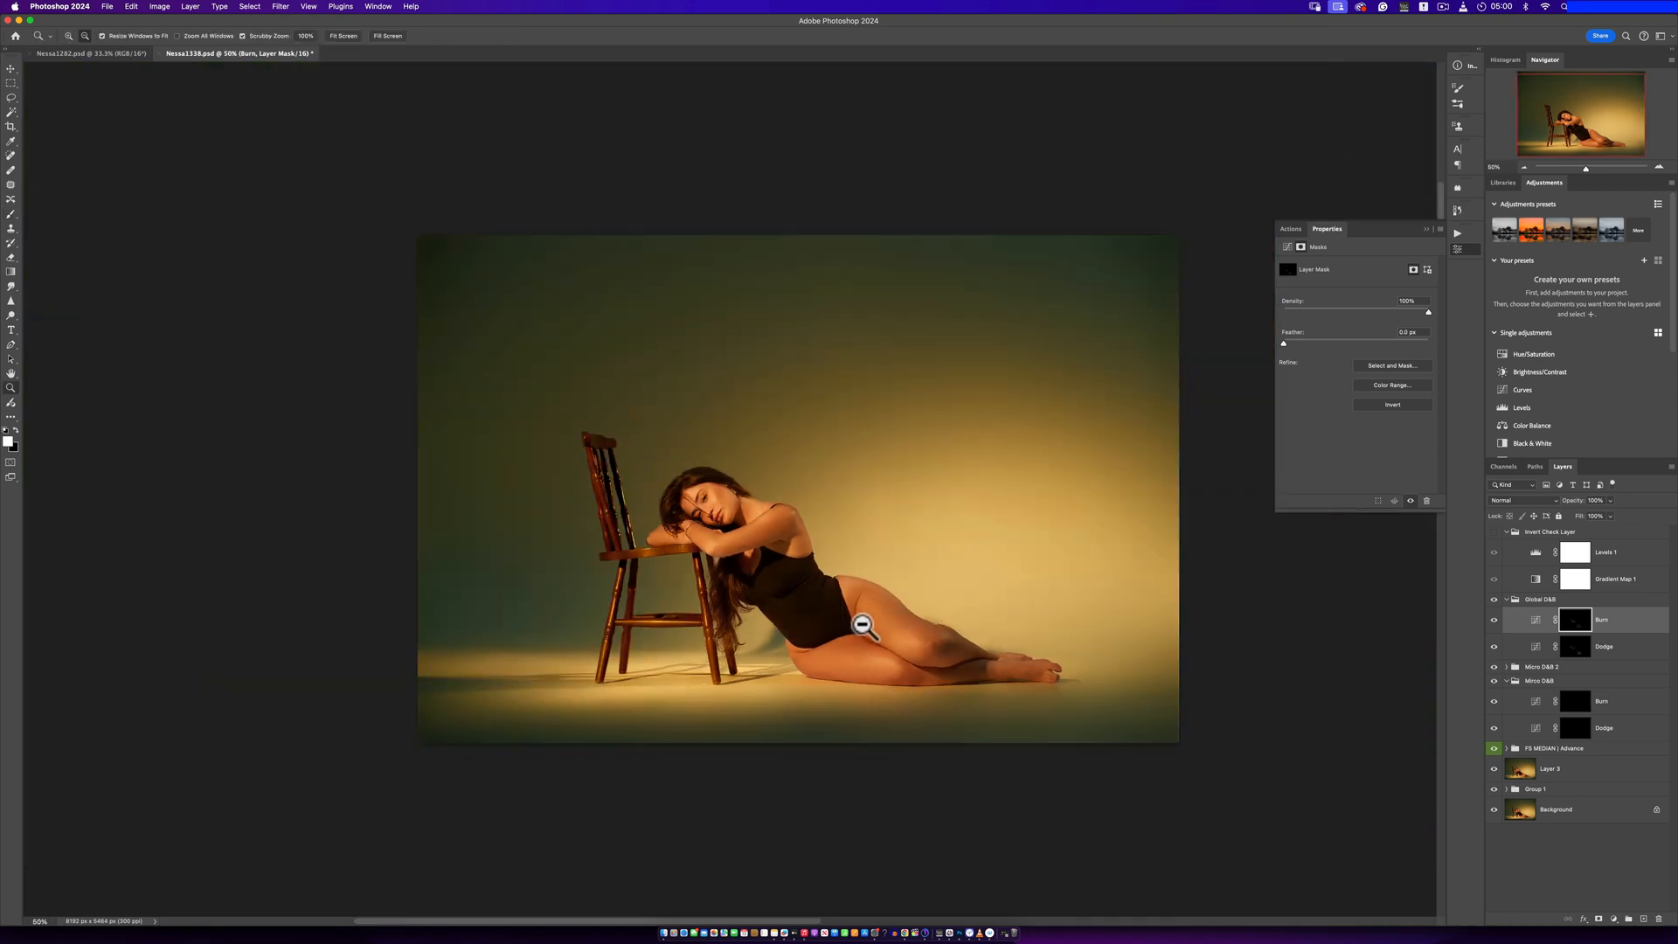
pyautogui.press('b')
pyautogui.moveTo(977, 592); pyautogui.dragTo(921, 673)
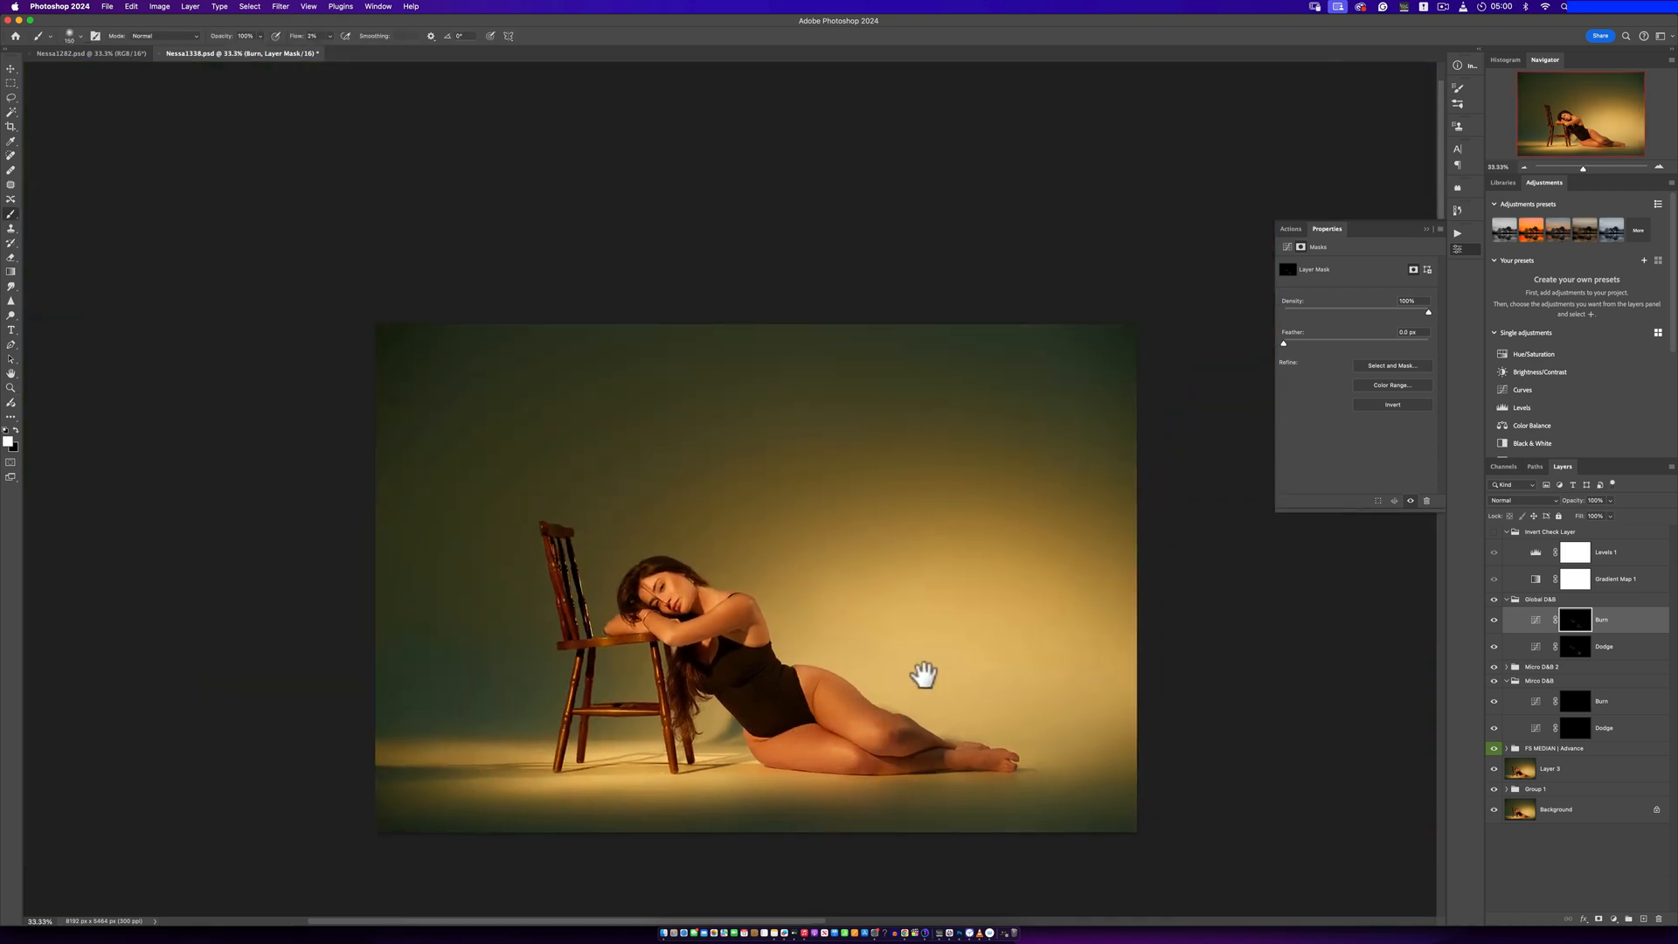
pyautogui.keyDown('alt'); pyautogui.click(1493, 810); pyautogui.keyUp('alt')
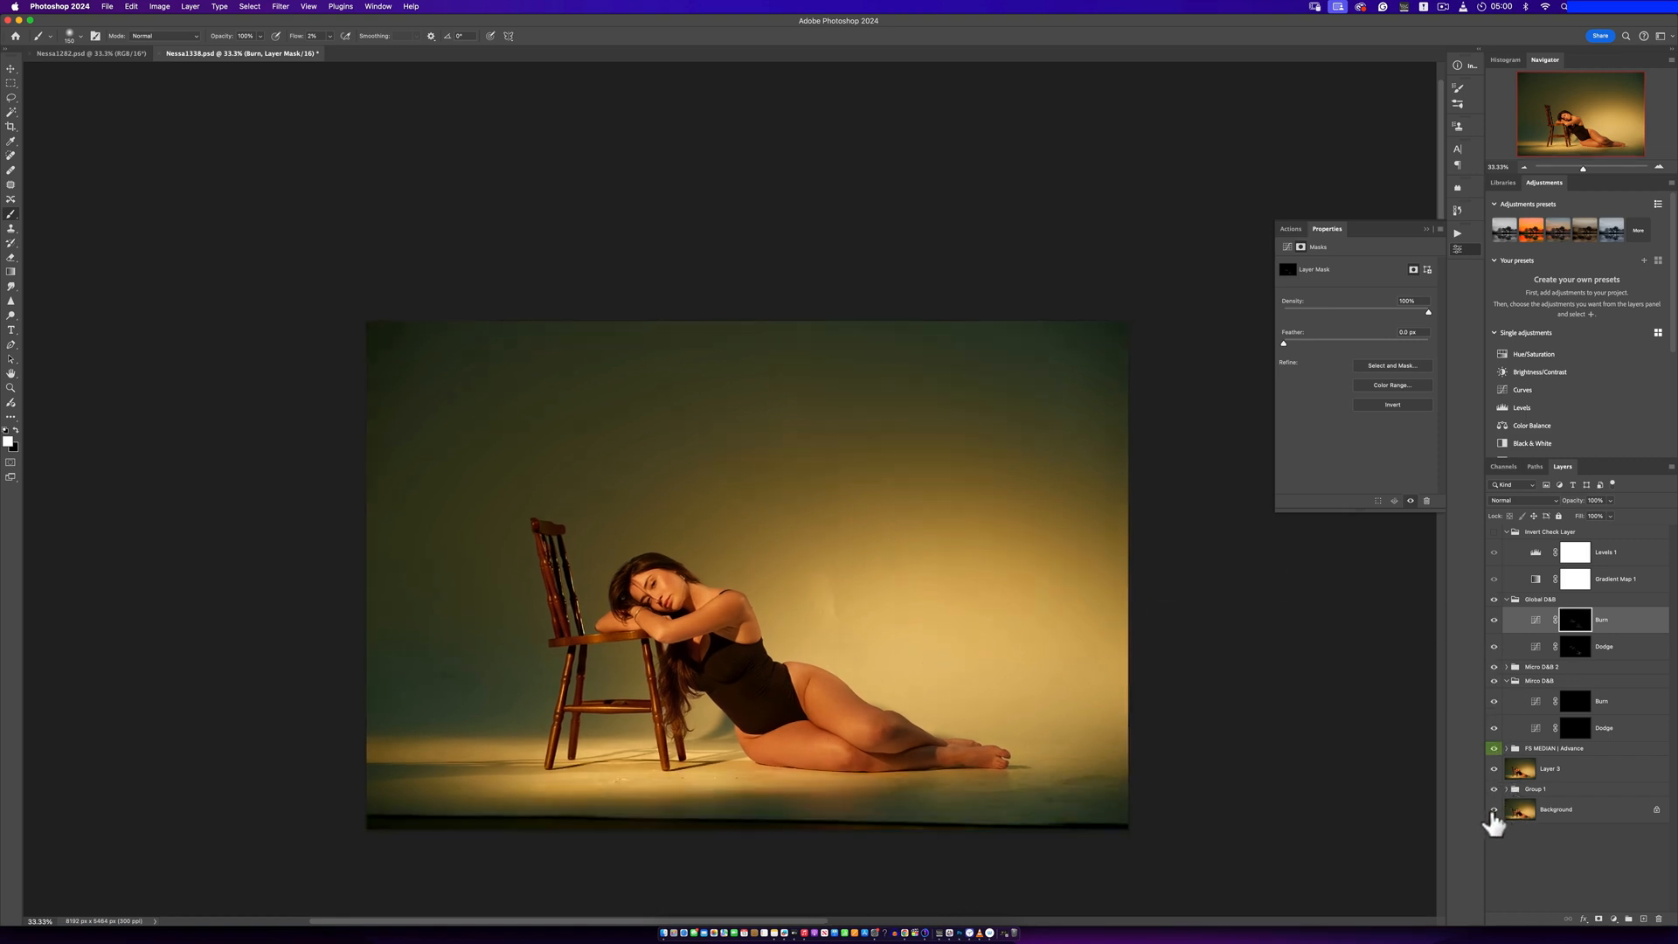
pyautogui.keyDown('alt'); pyautogui.click(1493, 810); pyautogui.keyUp('alt')
pyautogui.keyDown('alt'); pyautogui.click(1493, 810); pyautogui.keyUp('alt')
pyautogui.keyDown('alt'); pyautogui.click(1493, 810); pyautogui.keyUp('alt')
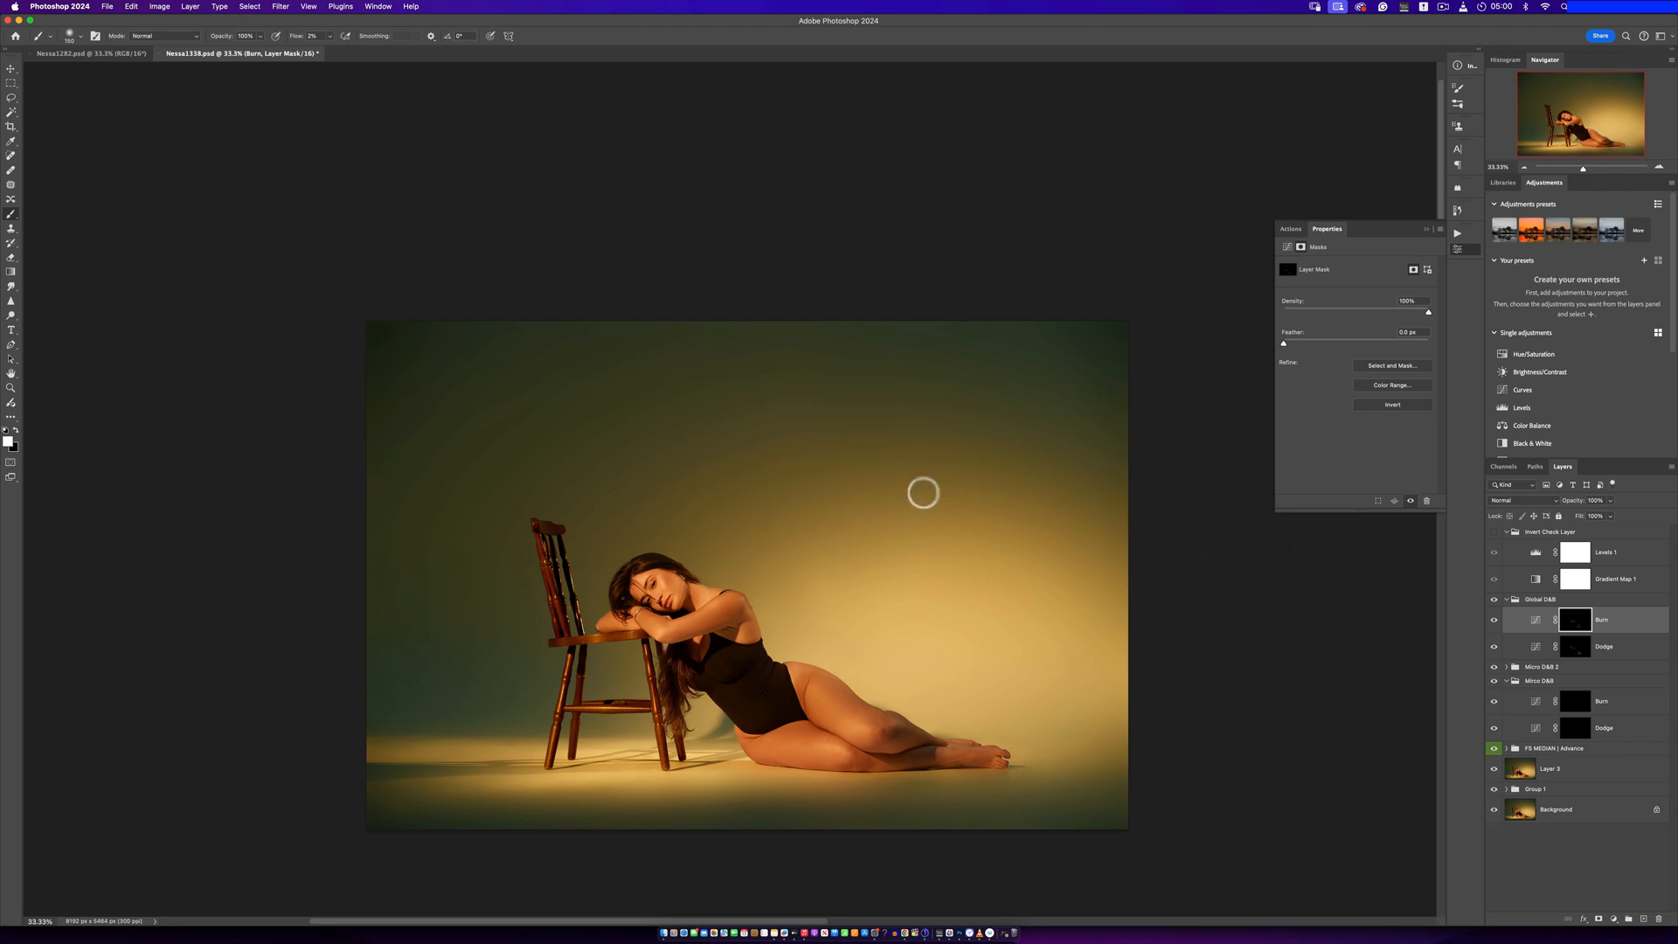
# Select the Dodge mask in the Mirco D&B group and greatly enlarge the brush
pyautogui.click(1564, 648)
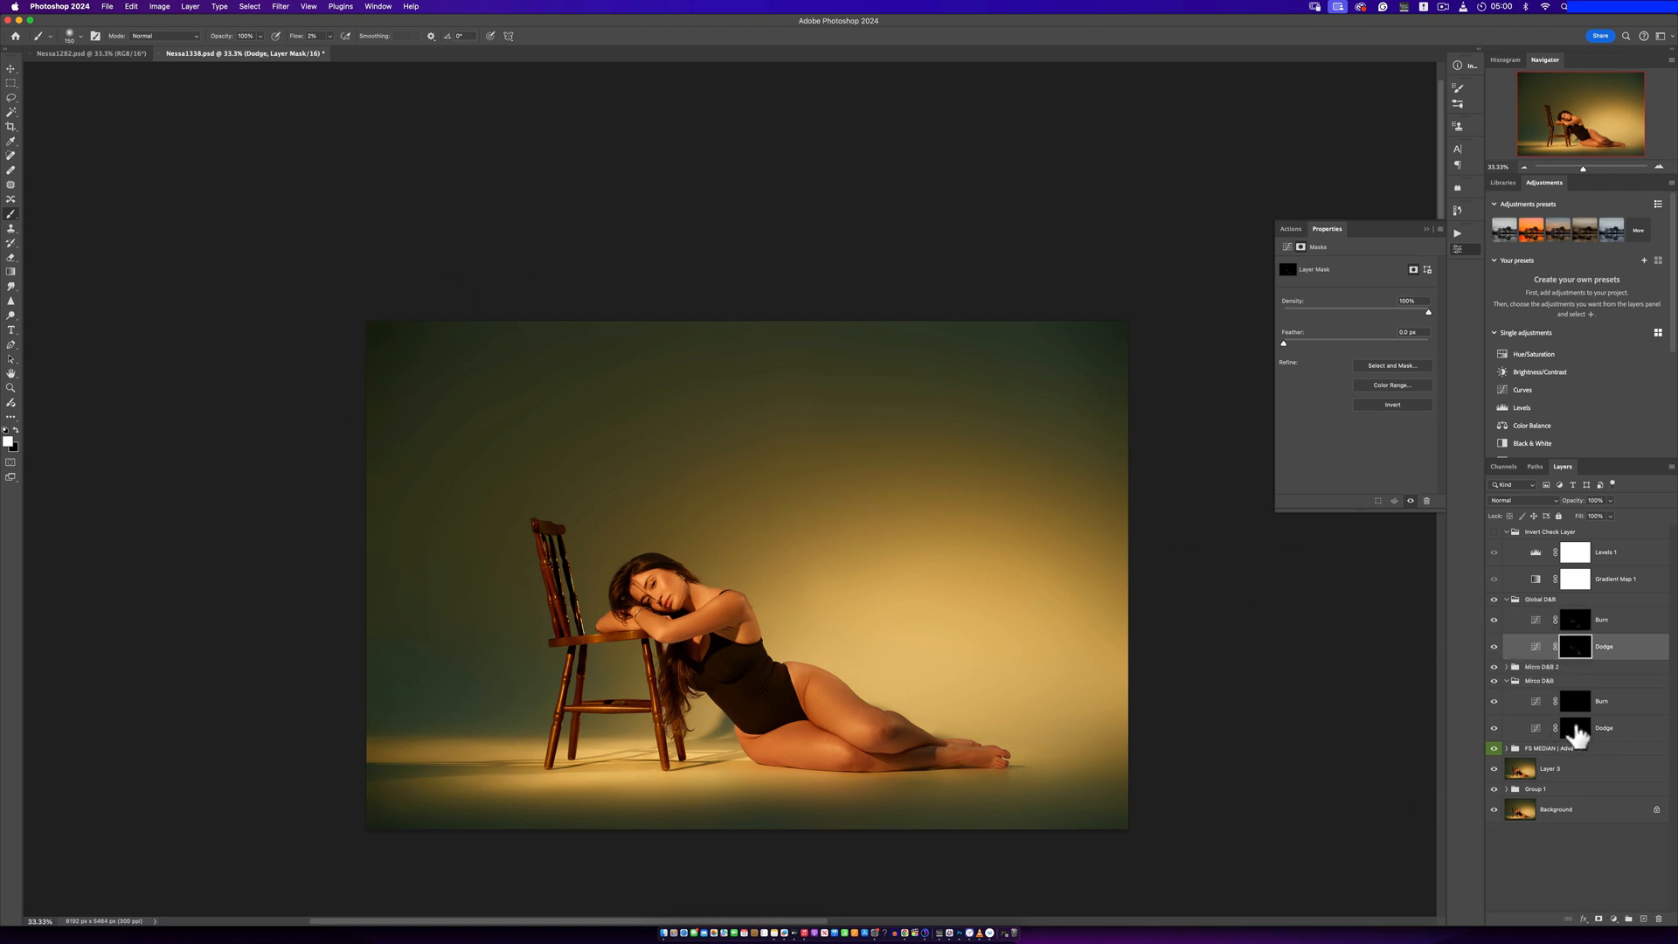
pyautogui.click(1549, 722)
pyautogui.press(']')
pyautogui.press(']')
pyautogui.press(']')
pyautogui.press(']')
pyautogui.press(']')
pyautogui.press(']')
pyautogui.press(']')
pyautogui.press(']')
pyautogui.press(']')
pyautogui.press(']')
pyautogui.press(']')
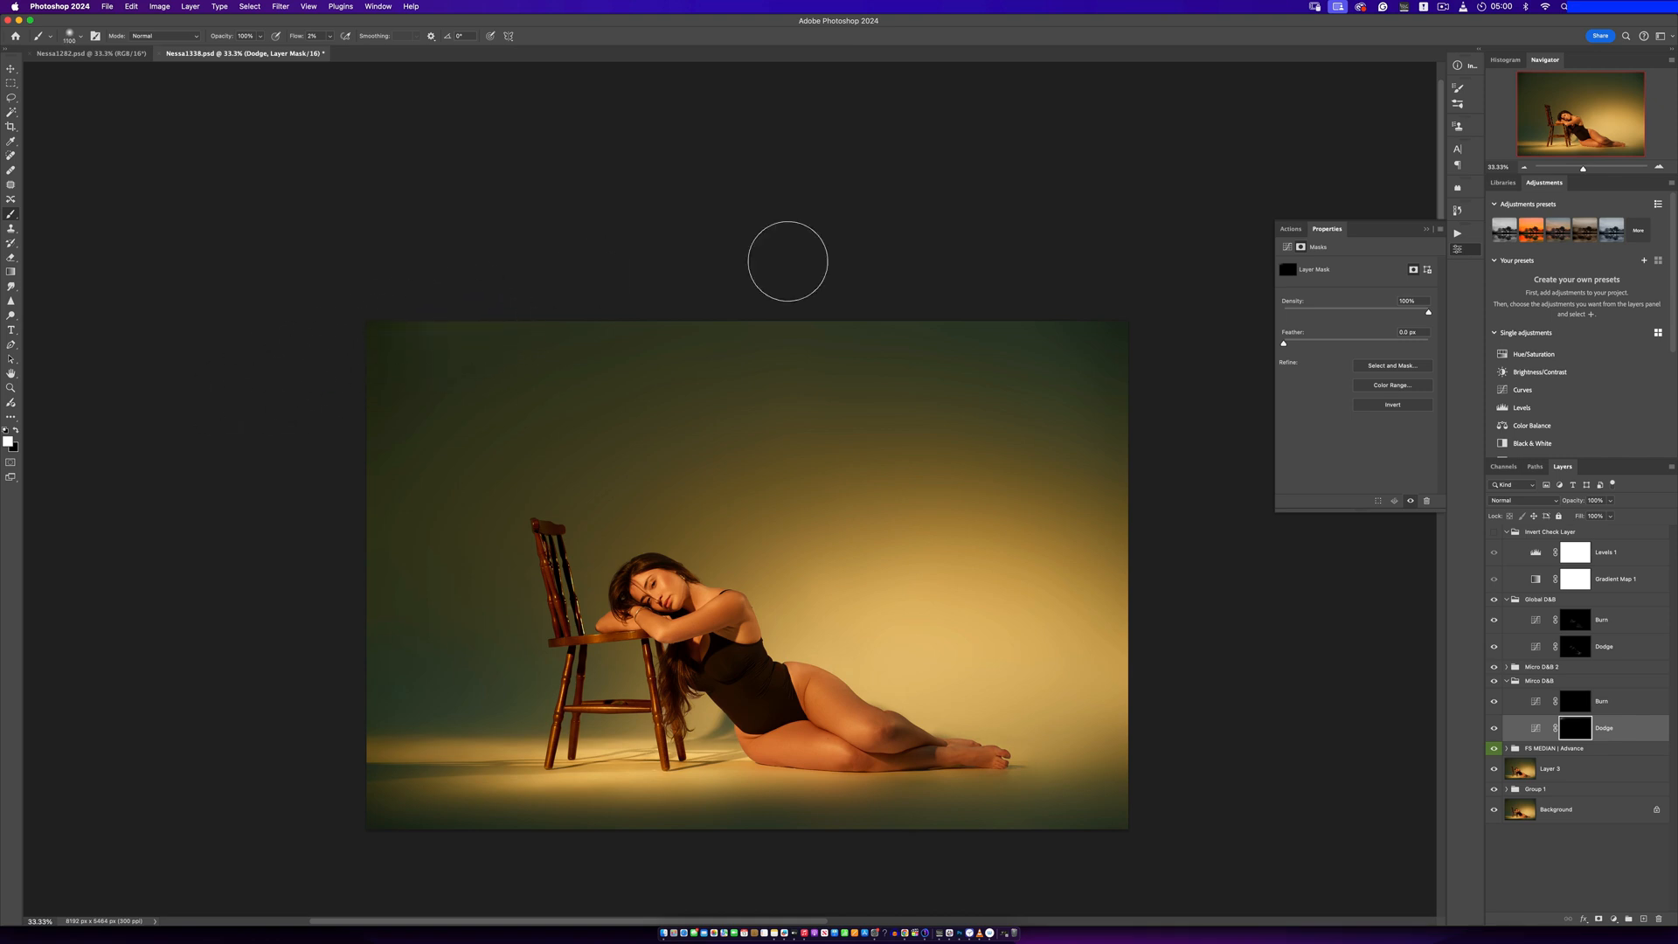
pyautogui.press(']')
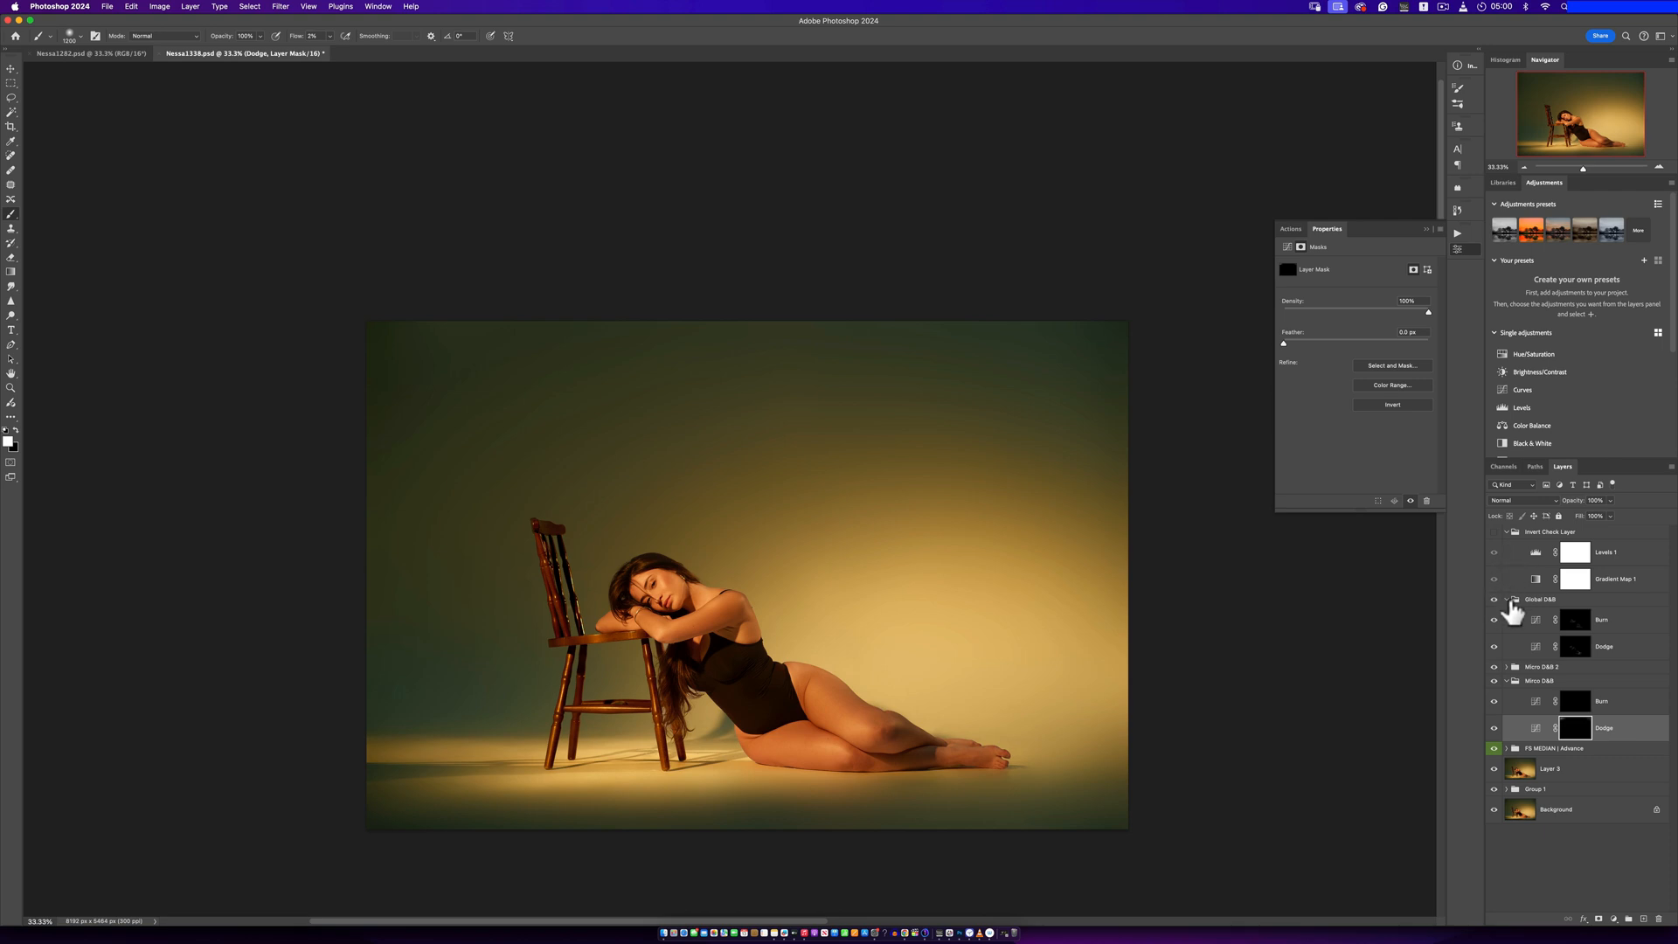
# Collapse the Global D&B group and add a Color Lookup adjustment above it using the Signature Skintone 6.CUBE LUT
pyautogui.click(1518, 601)
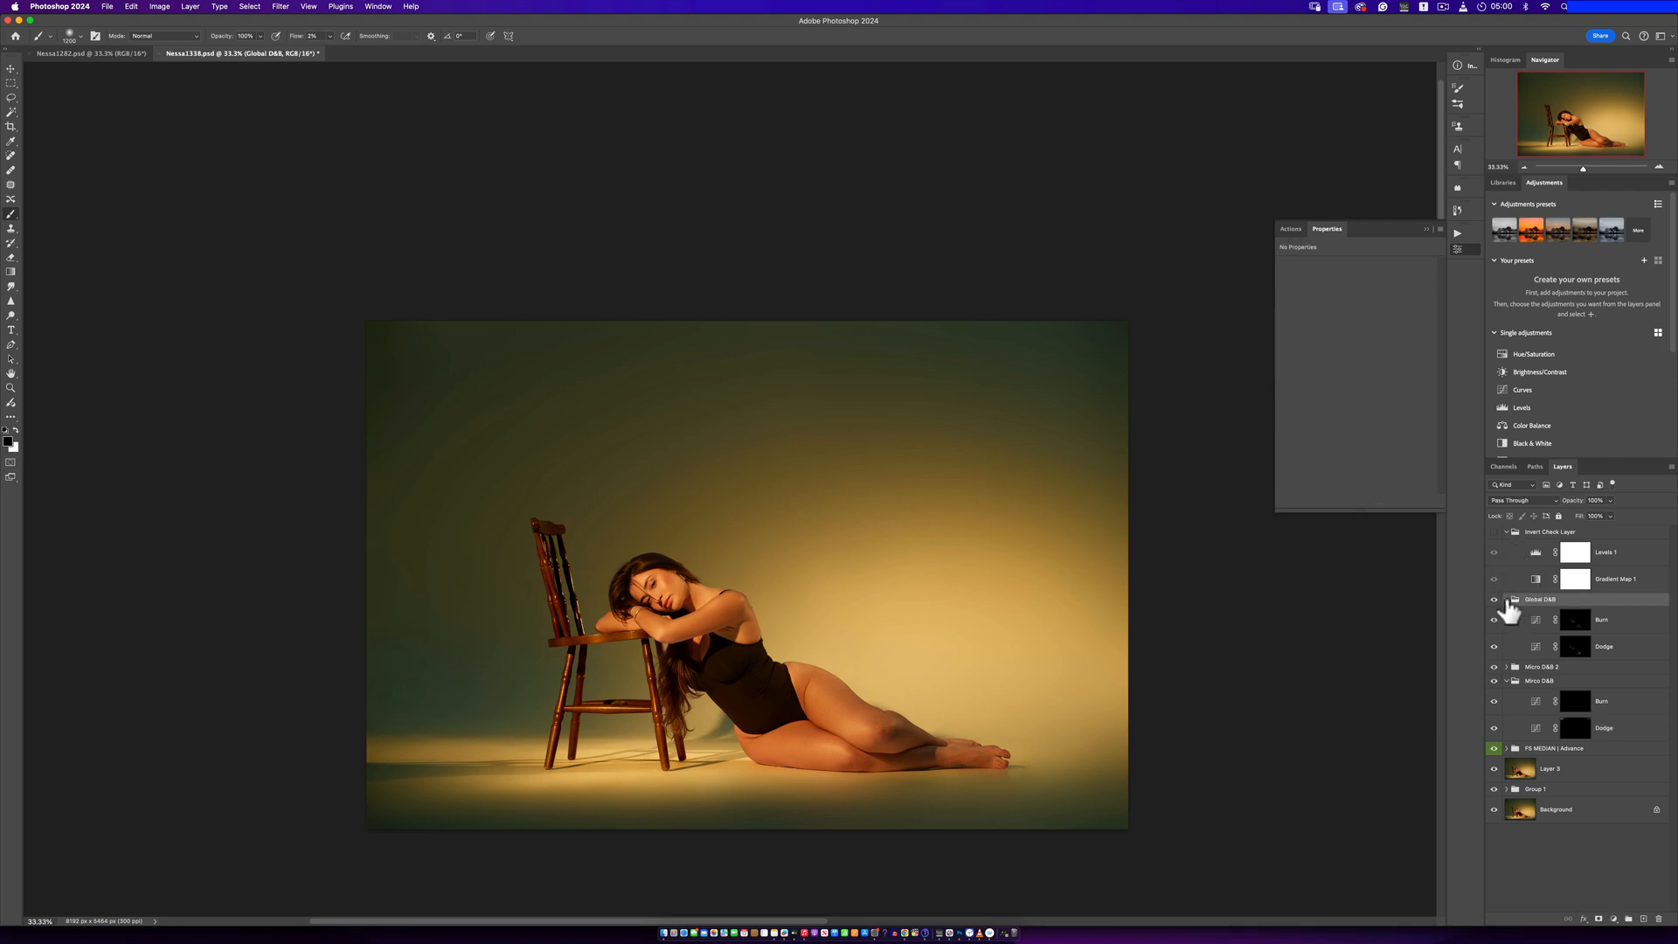
pyautogui.click(1507, 599)
pyautogui.click(1614, 918)
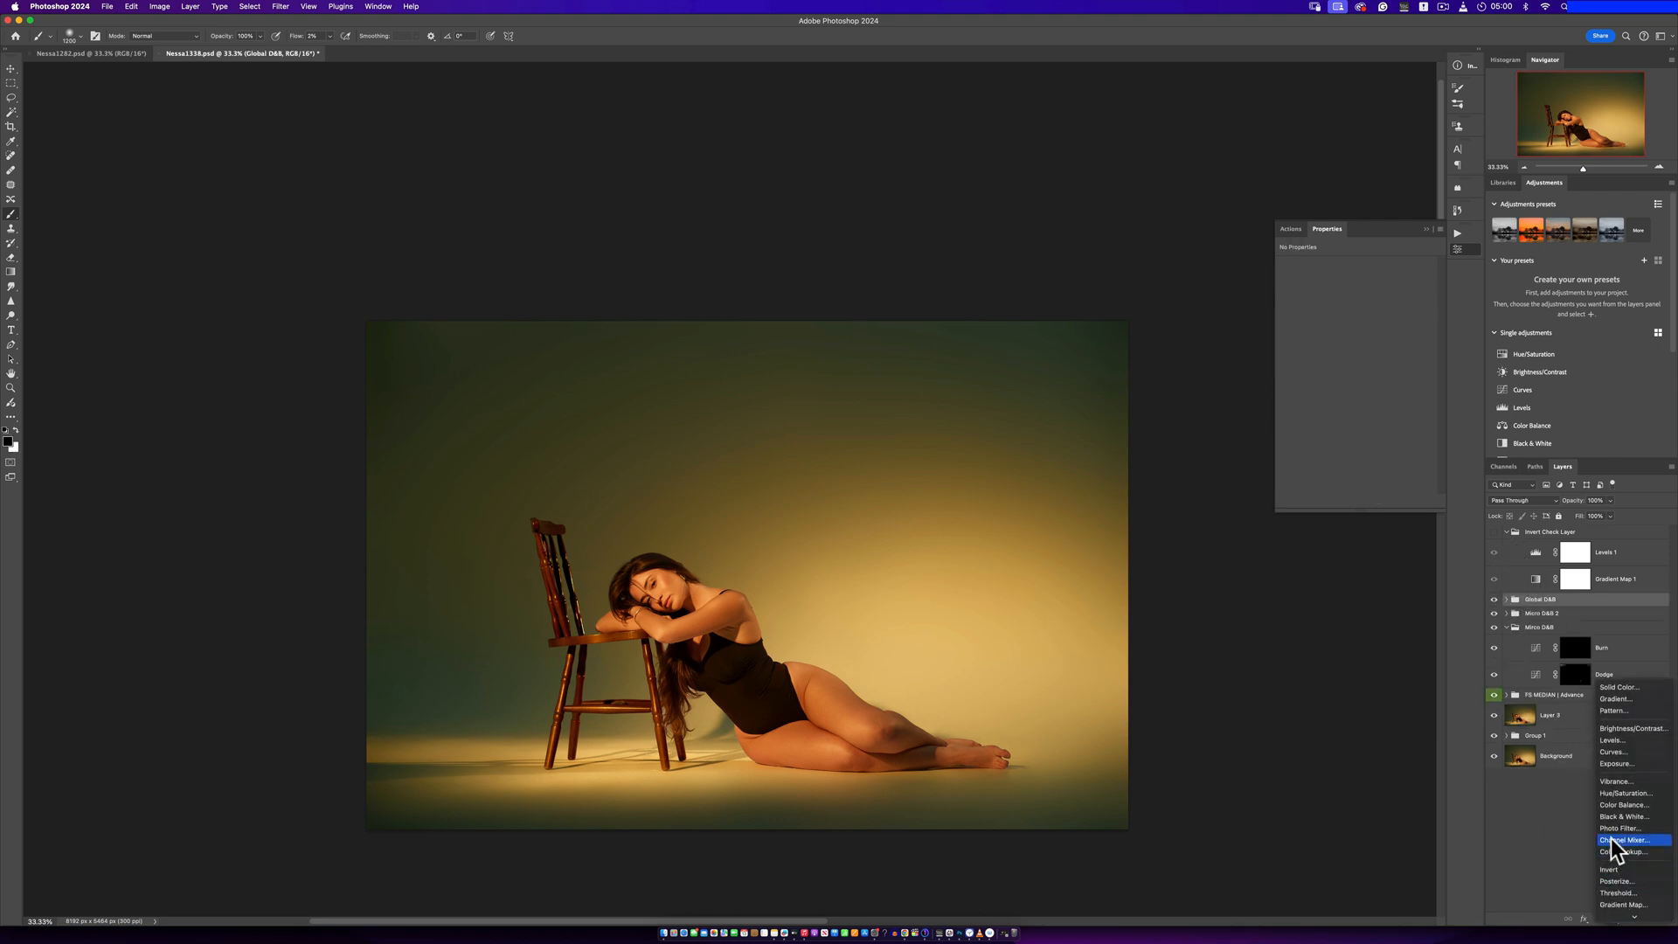
pyautogui.click(1611, 852)
pyautogui.click(1385, 266)
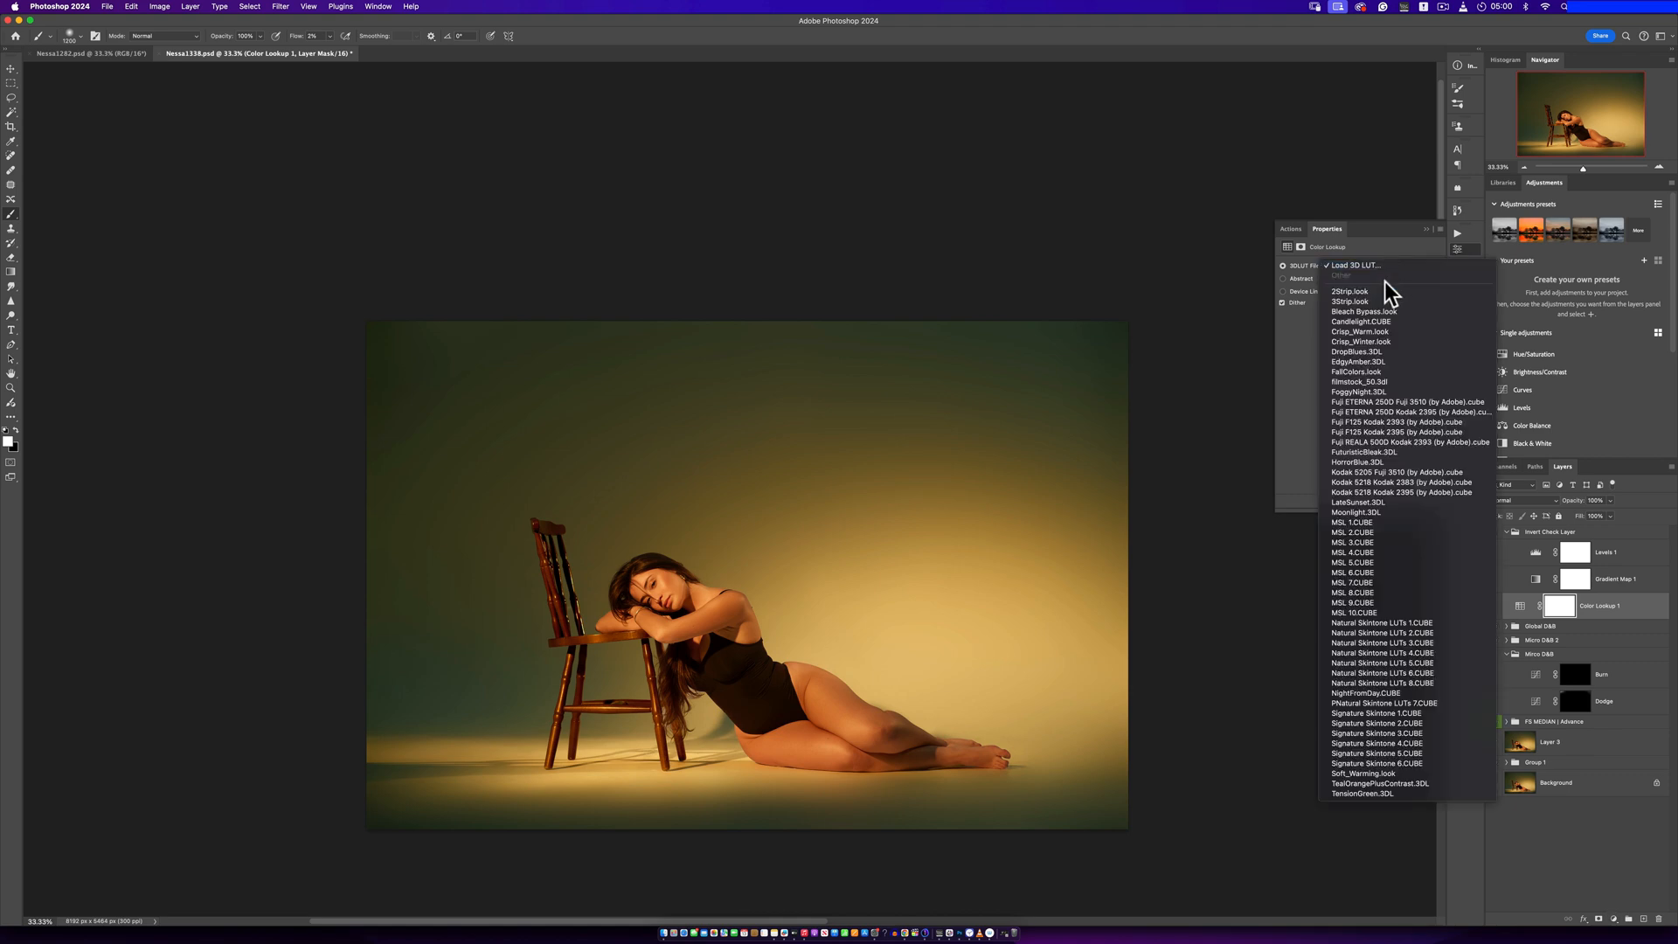
pyautogui.click(1396, 763)
# Reduce the Color Lookup 1 layer's opacity to about 82%
pyautogui.click(1609, 500)
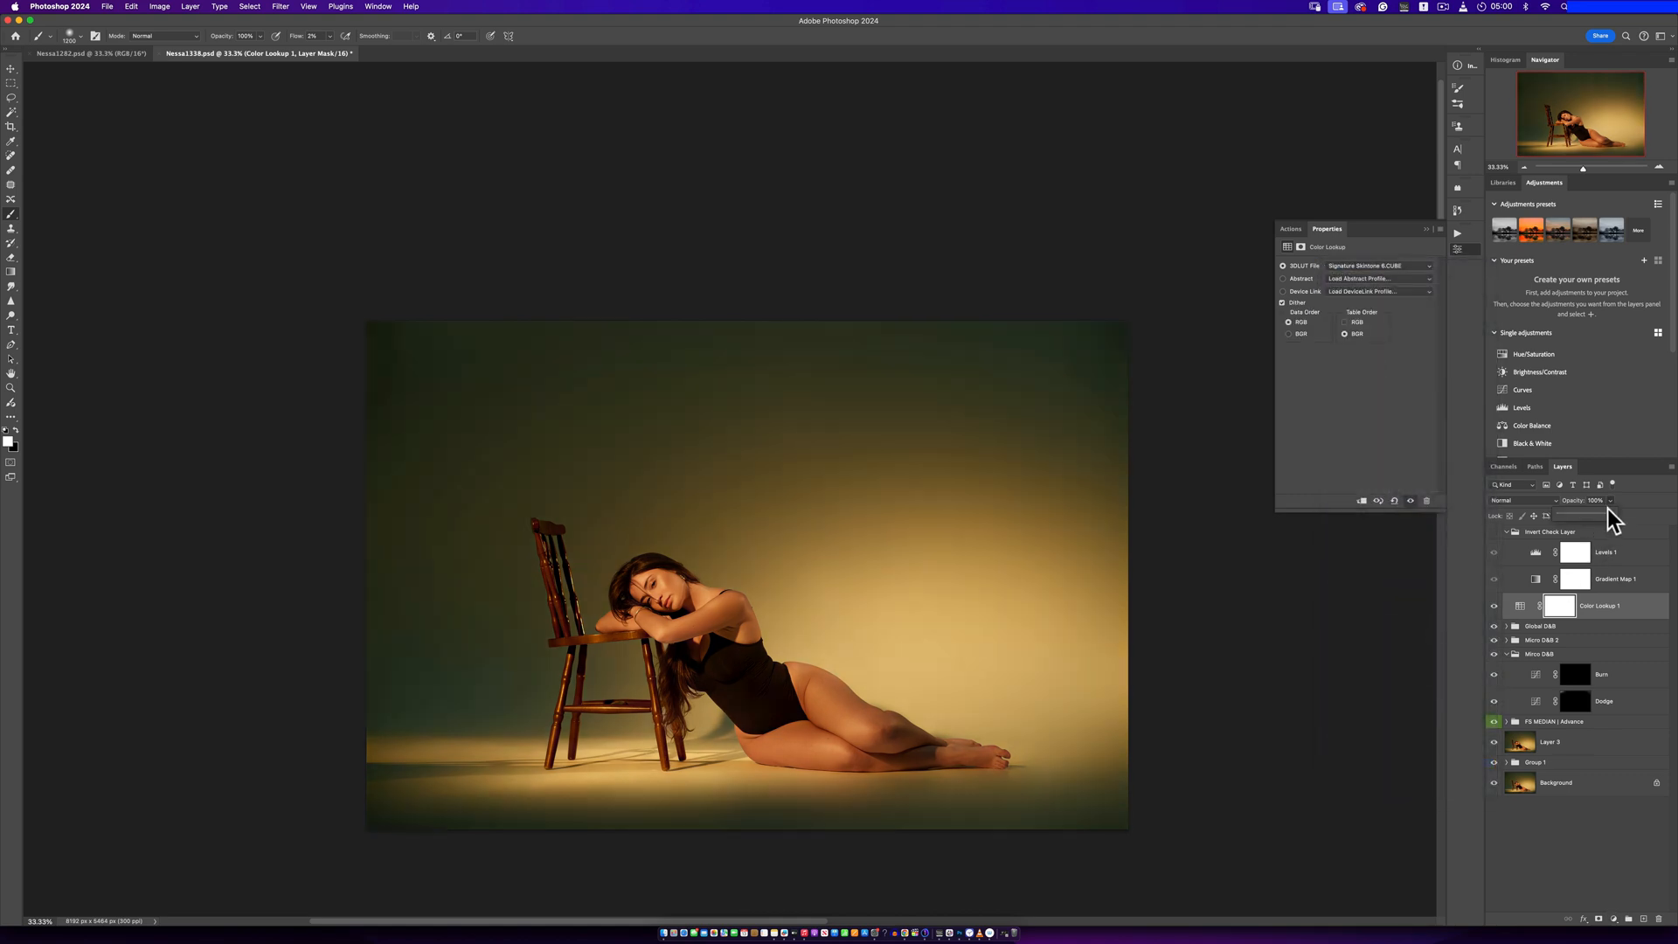
pyautogui.moveTo(1601, 512); pyautogui.dragTo(1603, 512)
pyautogui.click(1599, 609)
# Run the Eyes N Teeth Whitening action above the Color Lookup layer, with the face in close view
pyautogui.keyDown('super'); pyautogui.click(858, 621); pyautogui.keyUp('super')
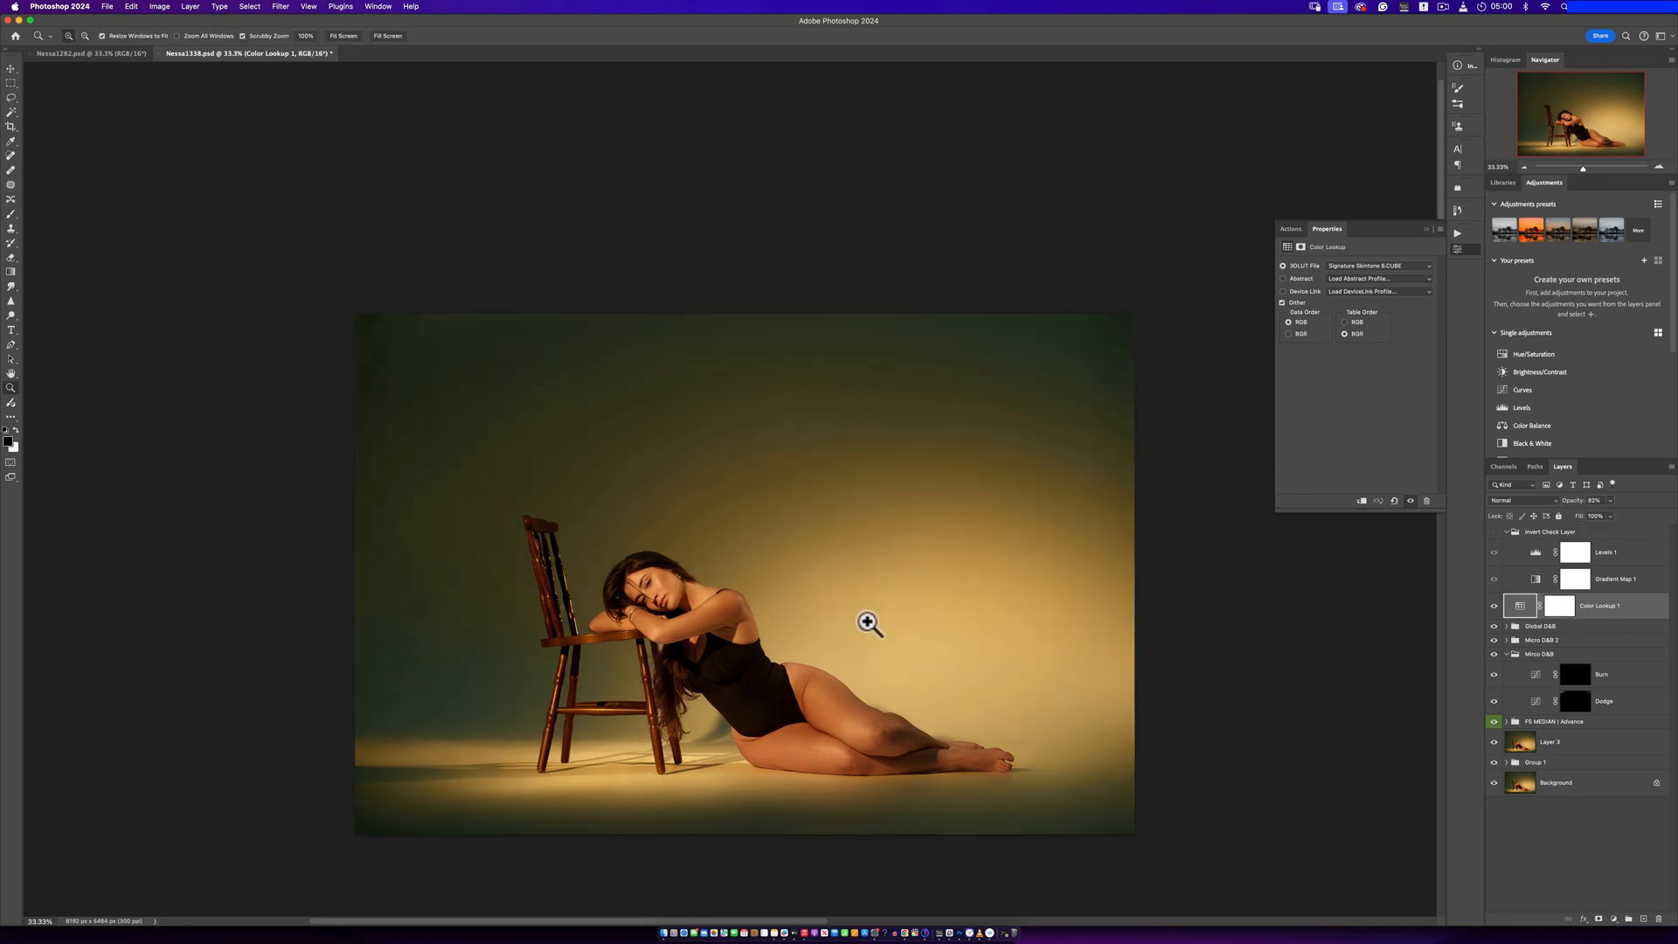
pyautogui.moveTo(908, 609); pyautogui.dragTo(898, 580)
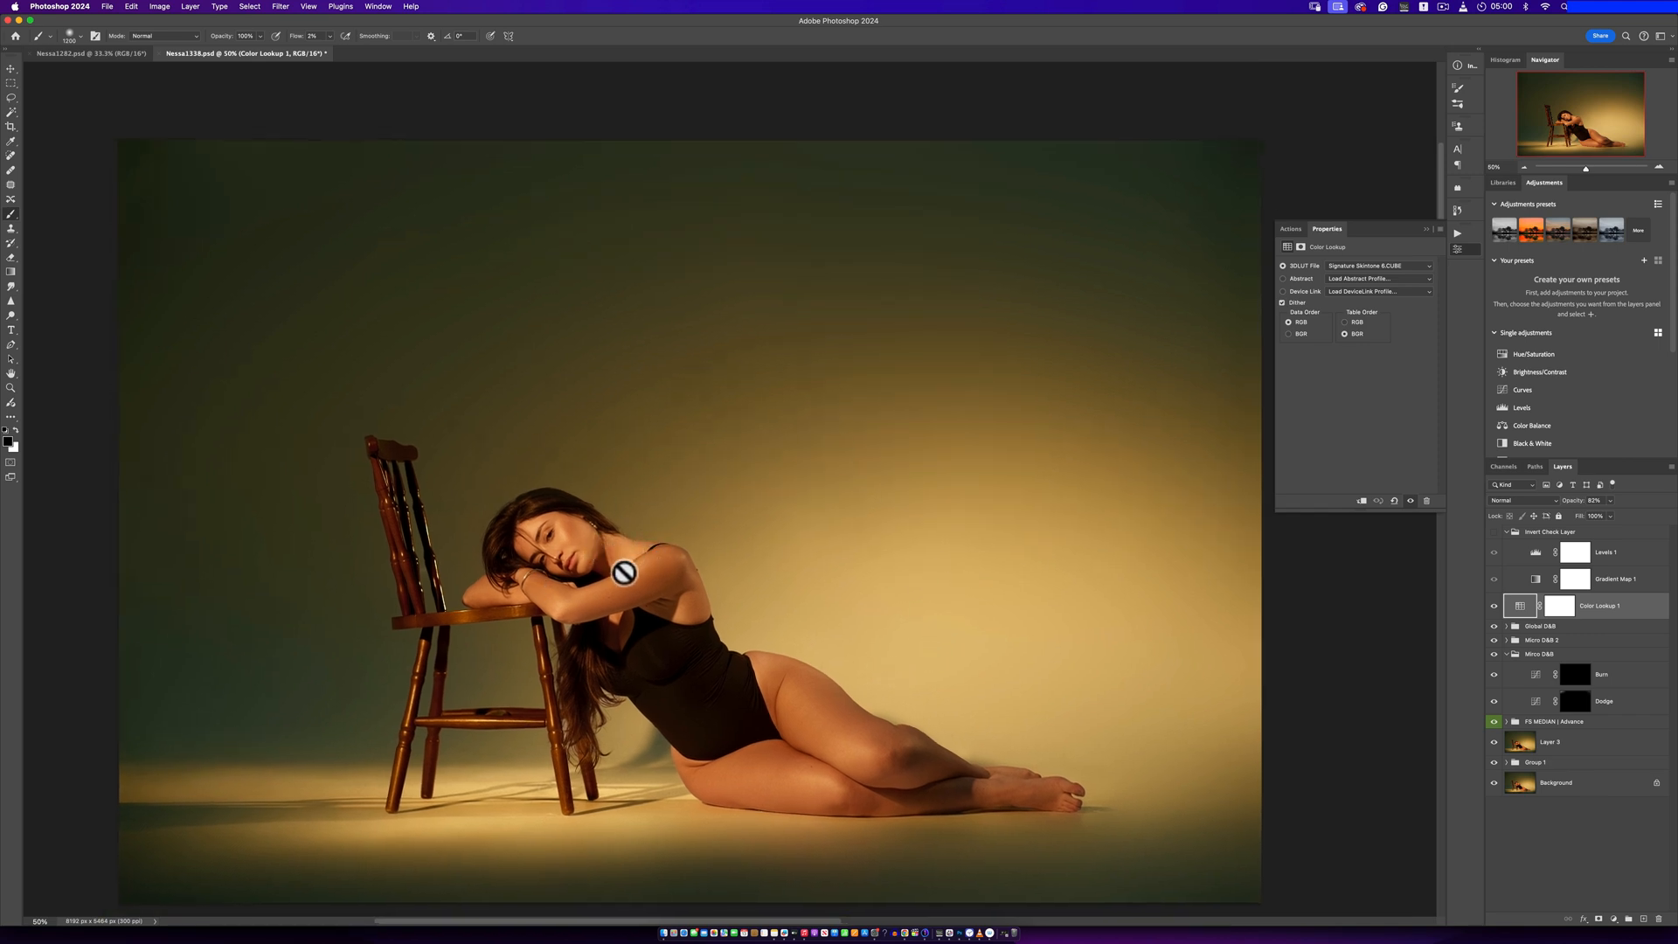
pyautogui.press('z')
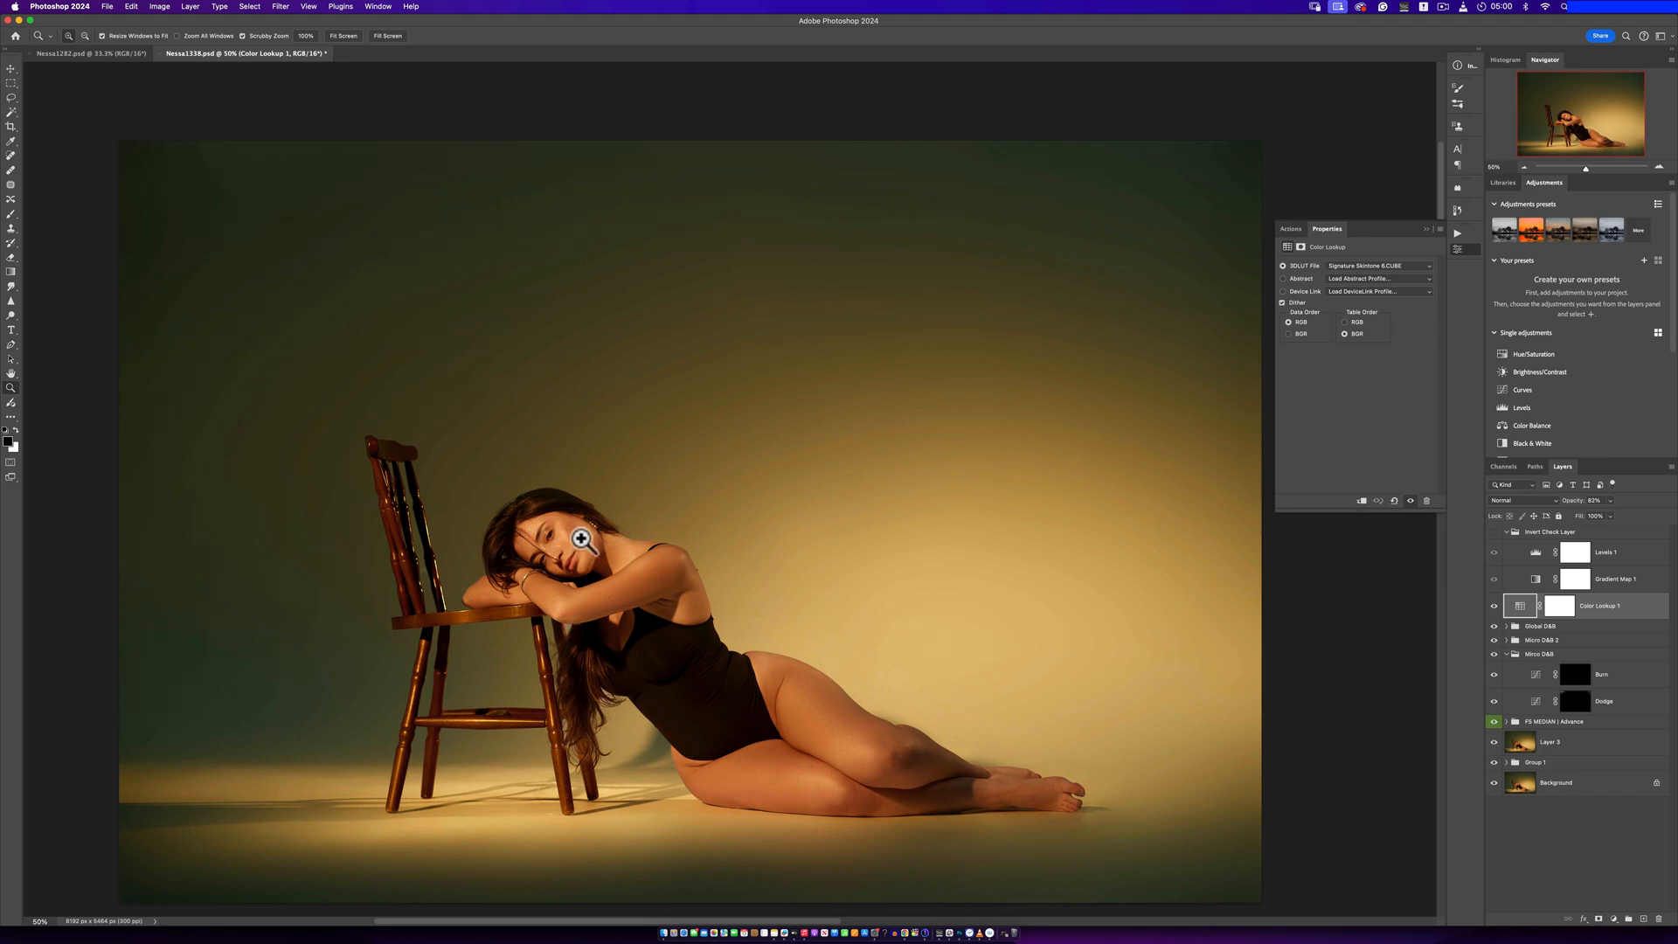
pyautogui.moveTo(480, 528); pyautogui.dragTo(554, 539)
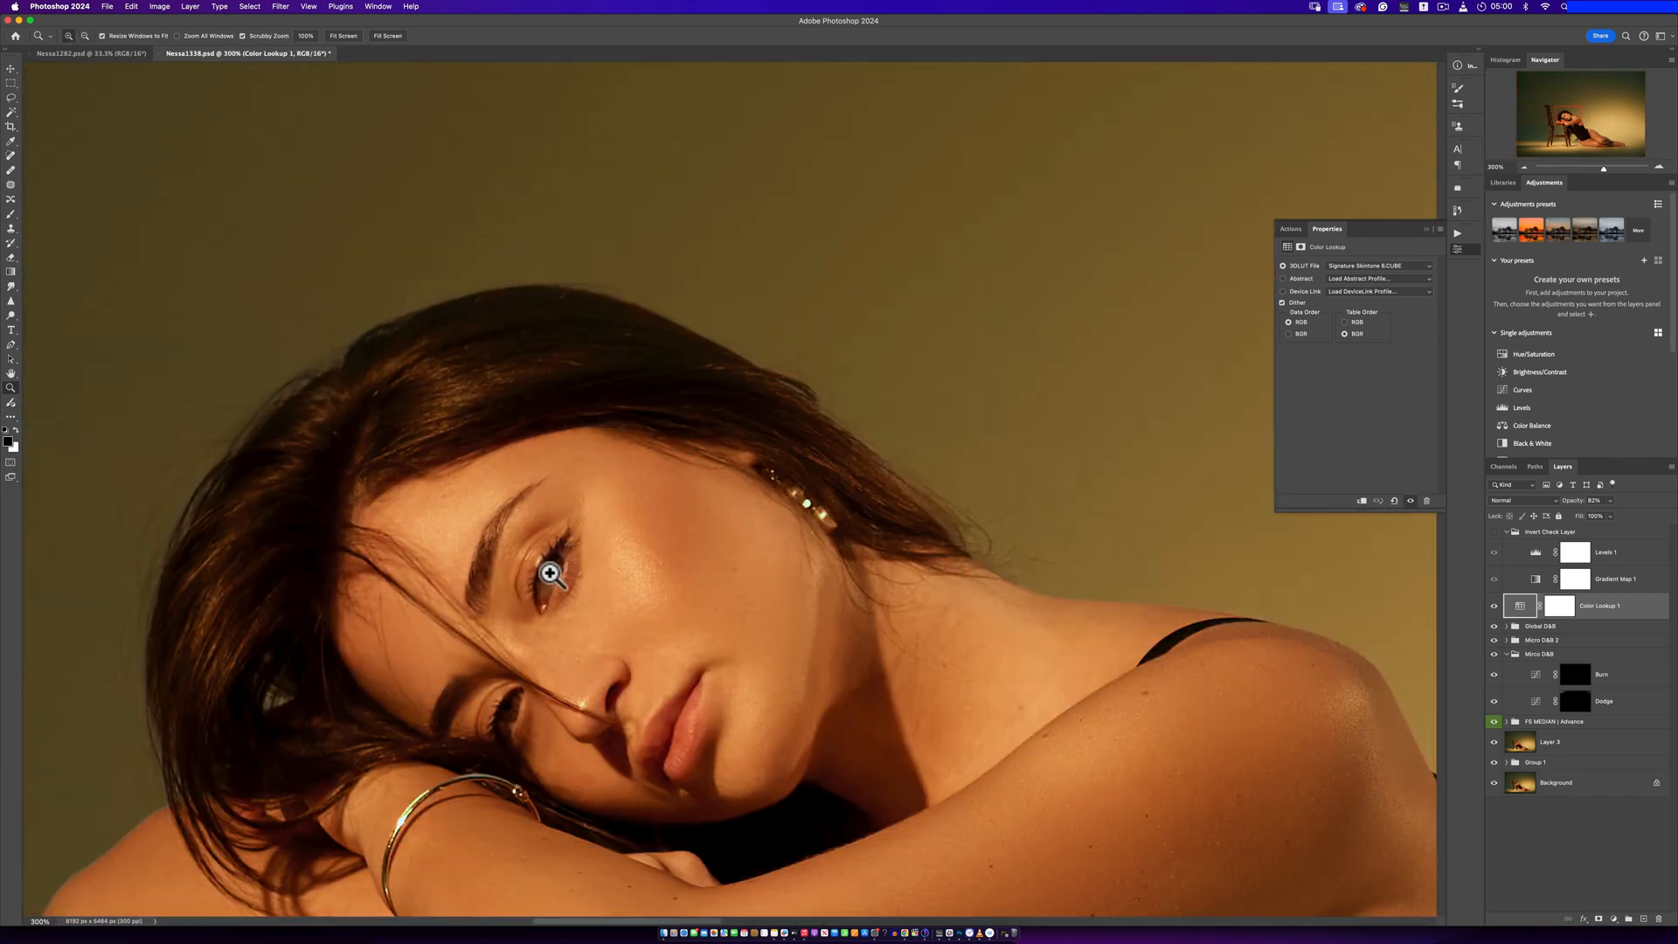
pyautogui.press('b')
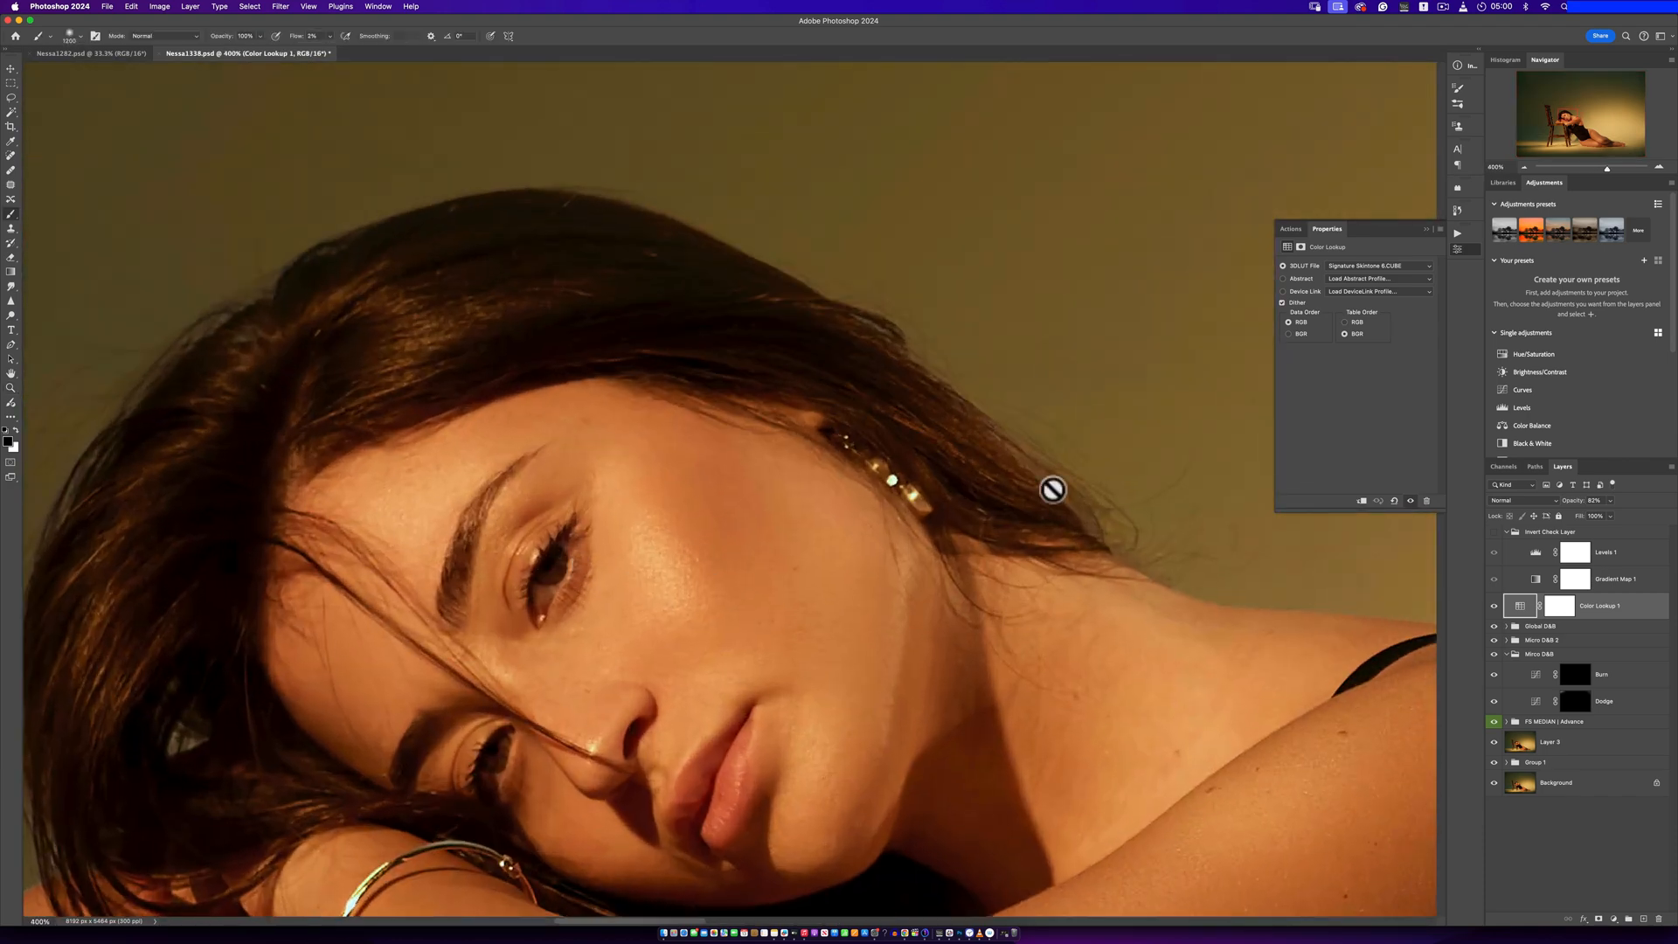
pyautogui.click(1457, 235)
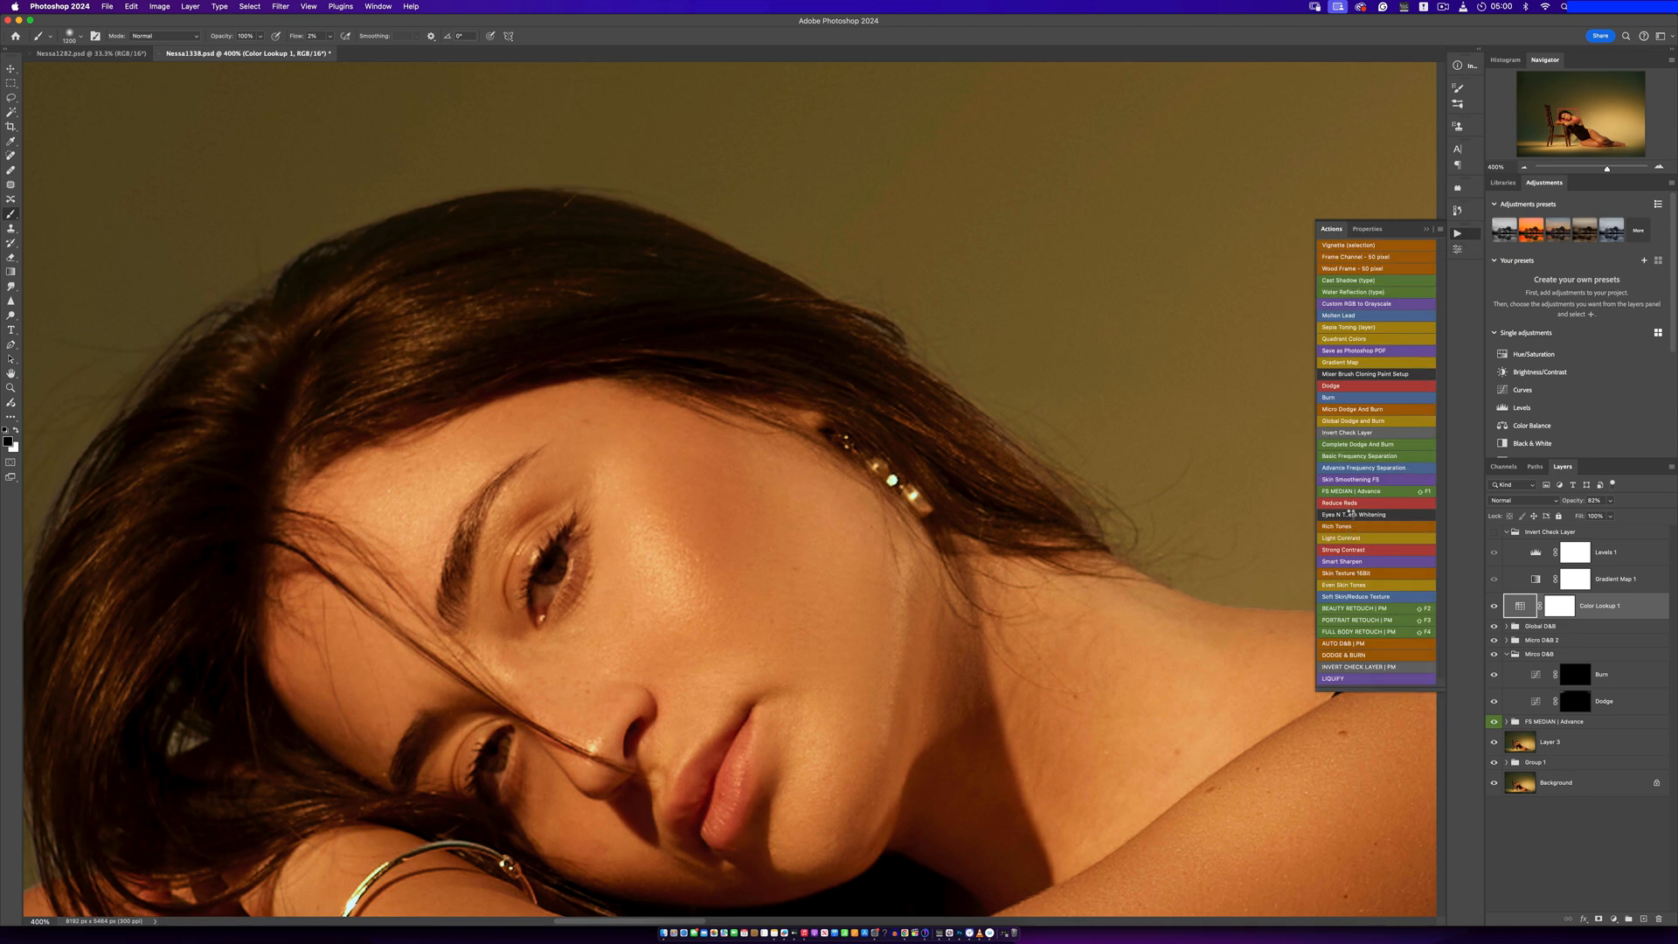
pyautogui.click(1351, 514)
# Select the Photo Filter 1 mask in the Eyes N Teeth Whitening group and make white the foreground color
pyautogui.click(1507, 600)
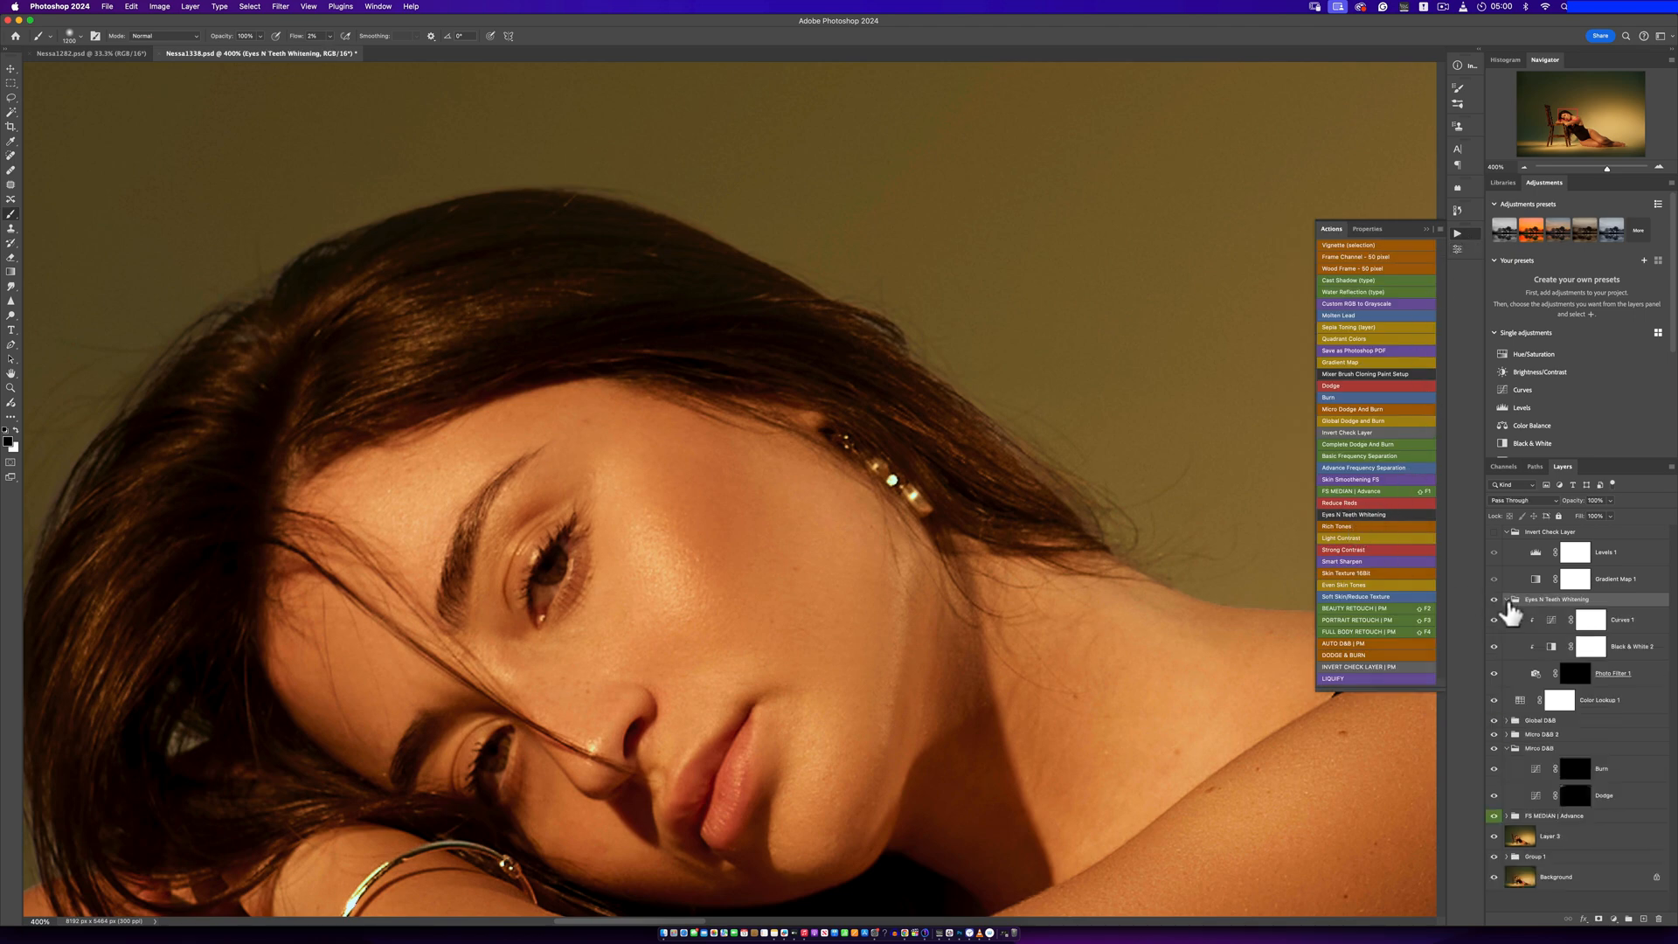
pyautogui.click(1568, 677)
pyautogui.press('x')
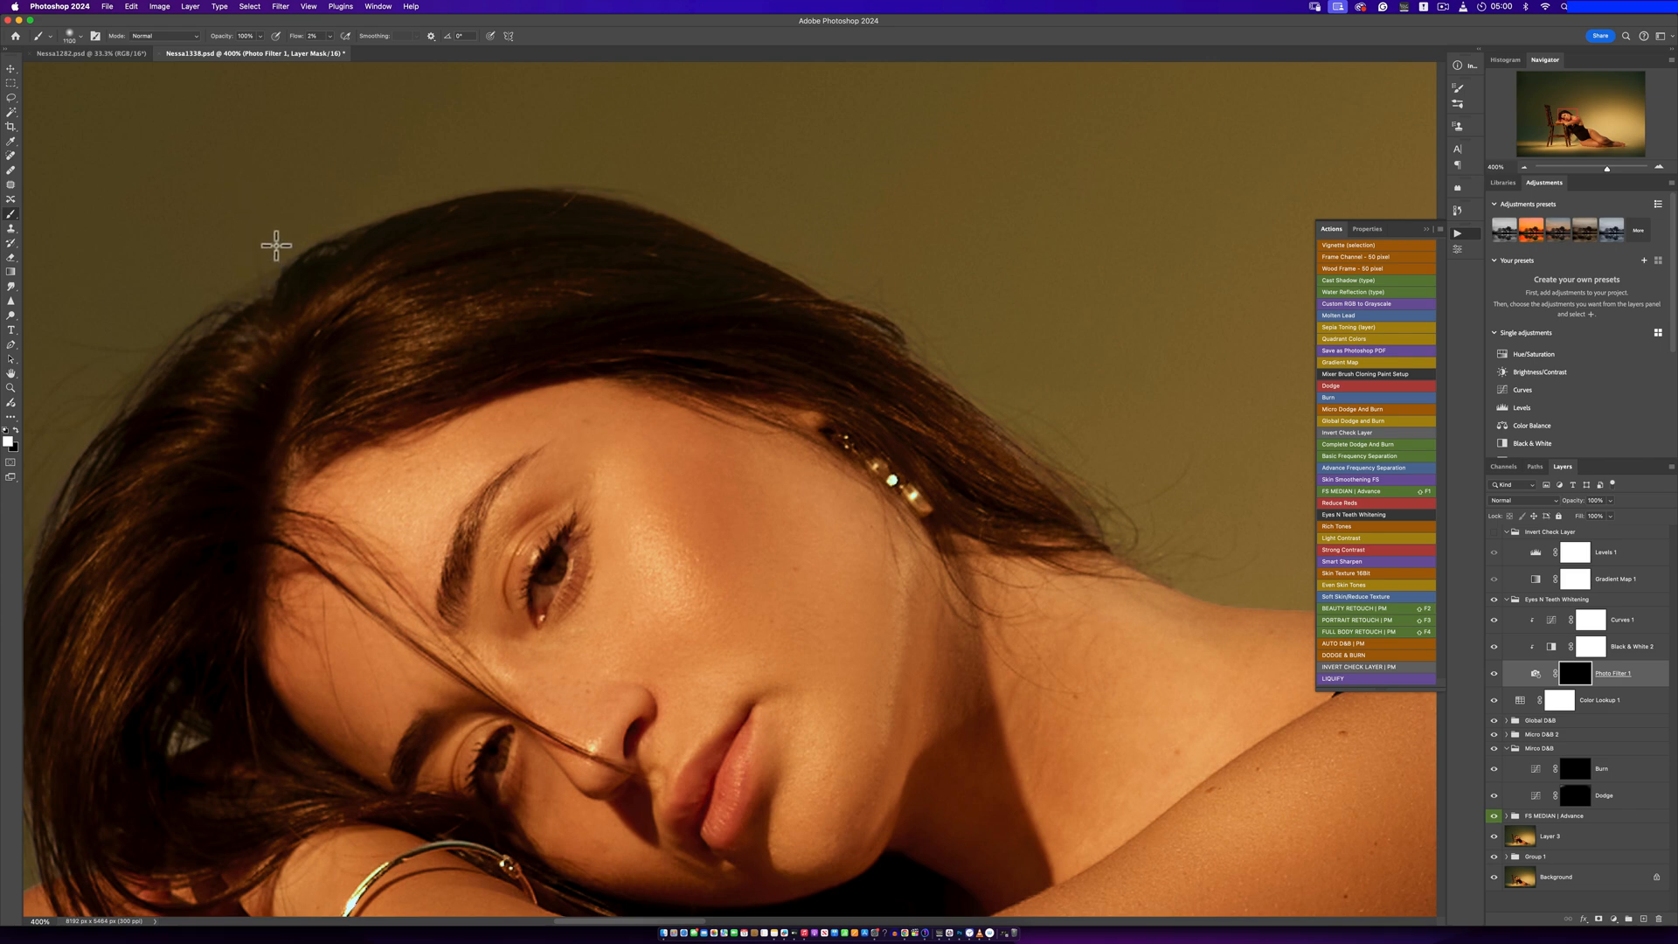
# Shrink the brush to roughly the size of the eye and set its flow to 100%
pyautogui.press('[')
pyautogui.press('[')
pyautogui.press('[')
pyautogui.press('[')
pyautogui.press('[')
pyautogui.press('[')
pyautogui.press('[')
pyautogui.press('[')
pyautogui.press('[')
pyautogui.press('[')
pyautogui.press('[')
pyautogui.press('[')
pyautogui.press('[')
pyautogui.press('[')
pyautogui.press('[')
pyautogui.click(330, 36)
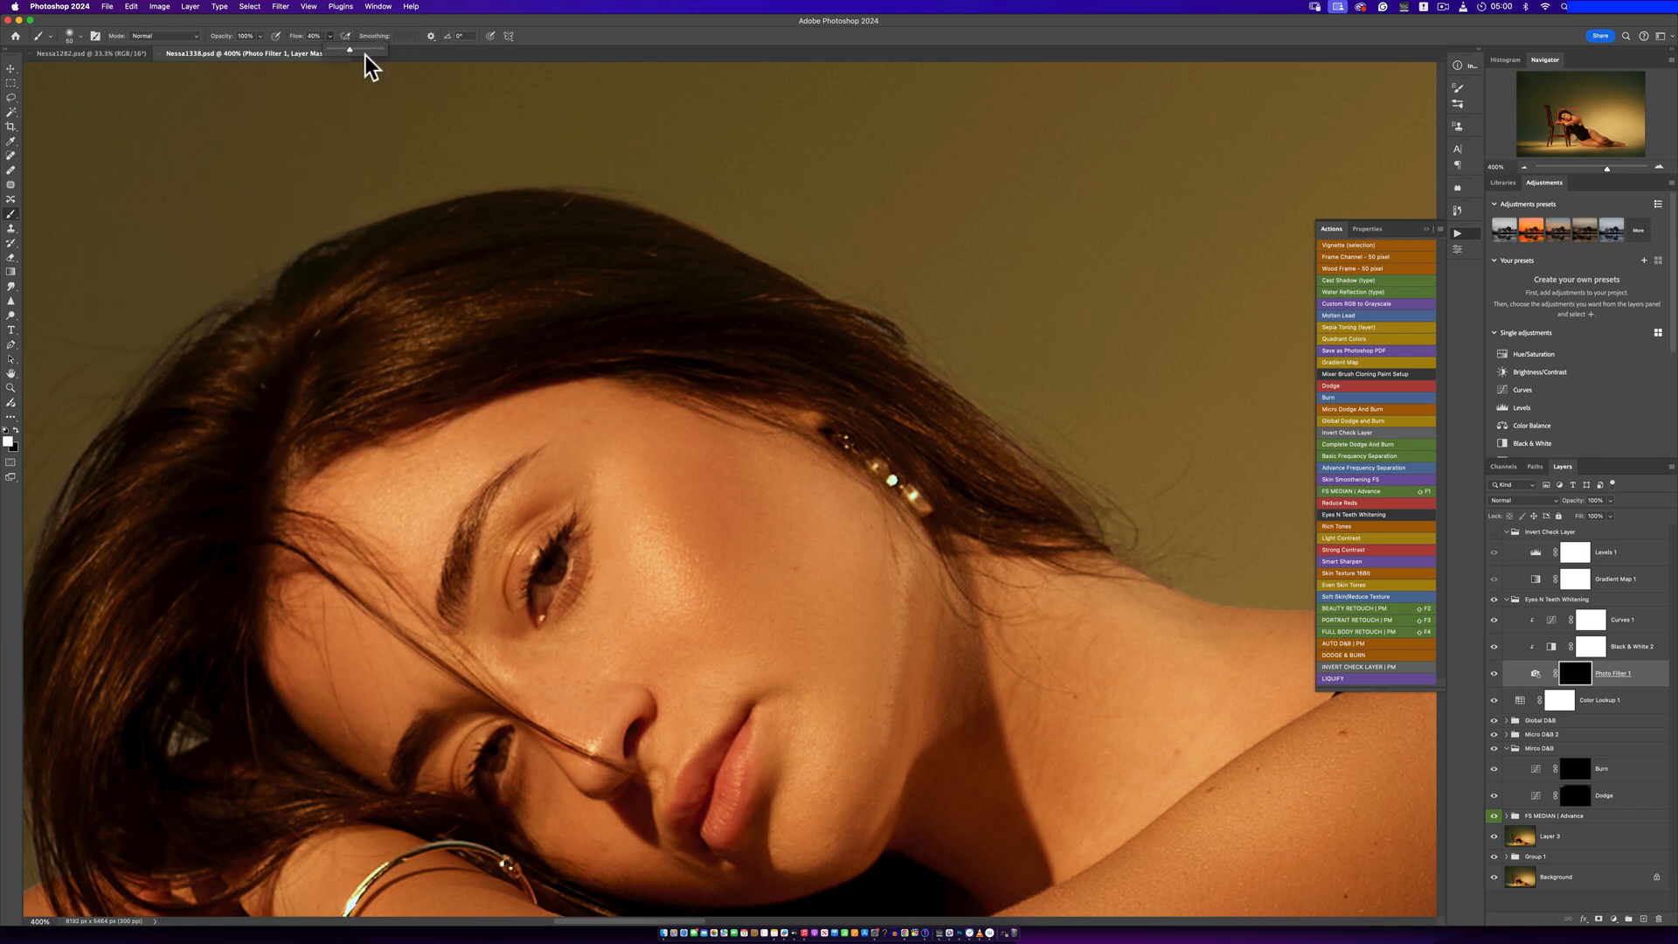
pyautogui.click(609, 37)
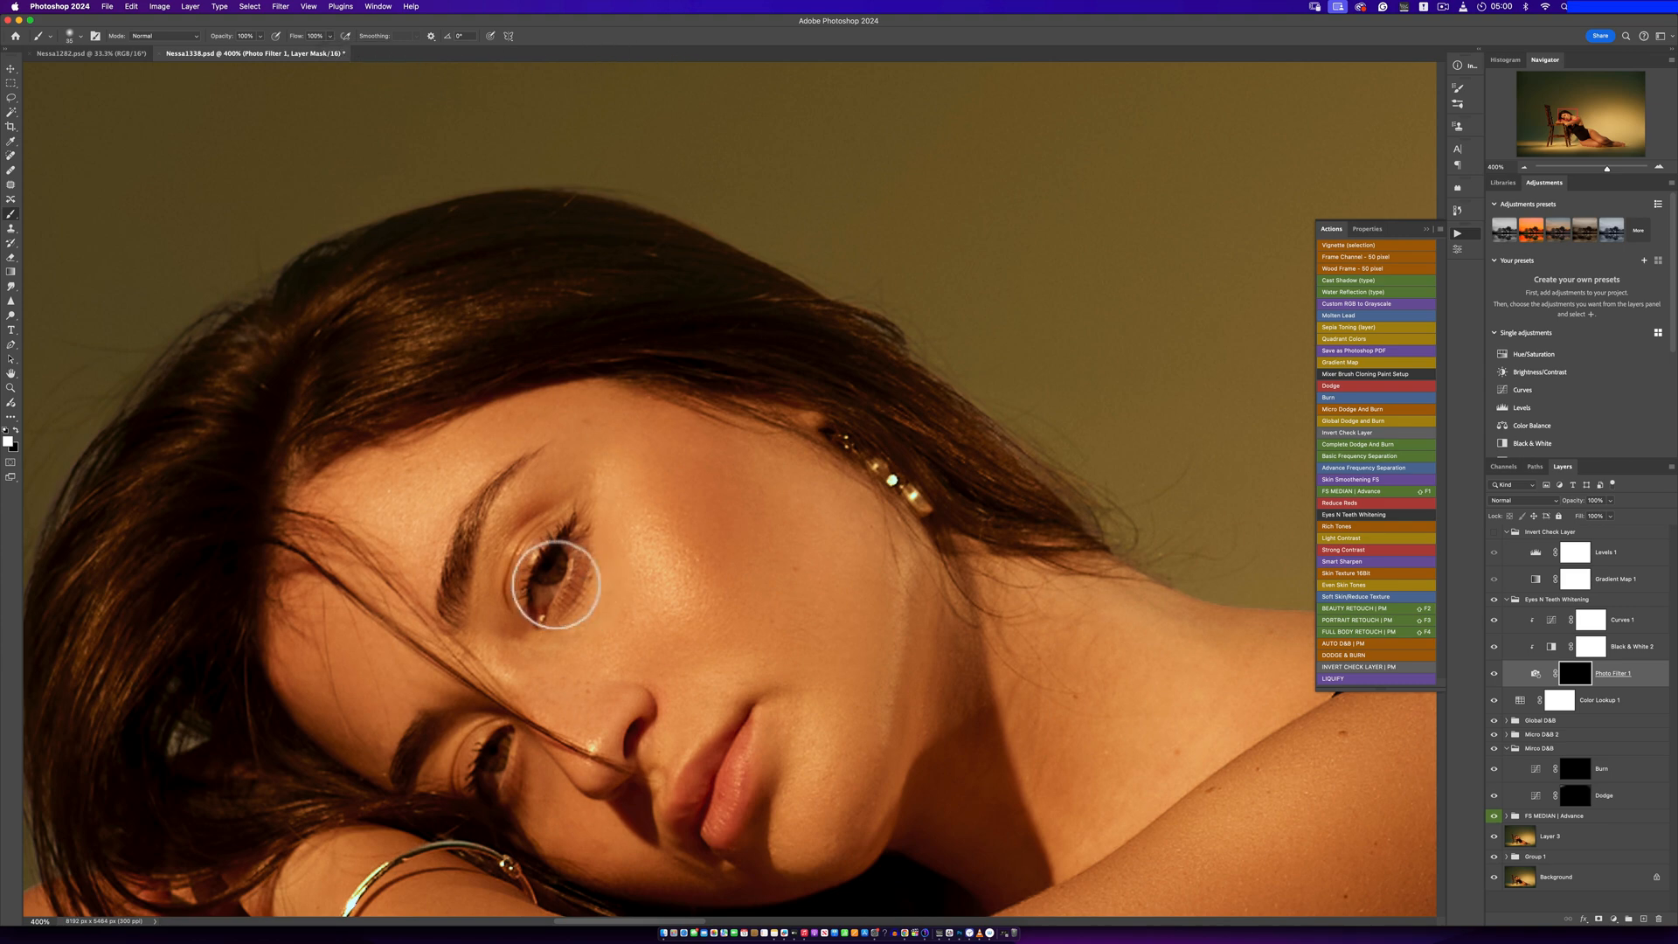
# Reduce the brush further to fit inside the white of the eye for painting on the Photo Filter 1 mask
pyautogui.press('[')
pyautogui.press('[')
pyautogui.press('[')
pyautogui.press('[')
pyautogui.press('[')
pyautogui.press('[')
pyautogui.press('[')
pyautogui.press('[')
pyautogui.press('[')
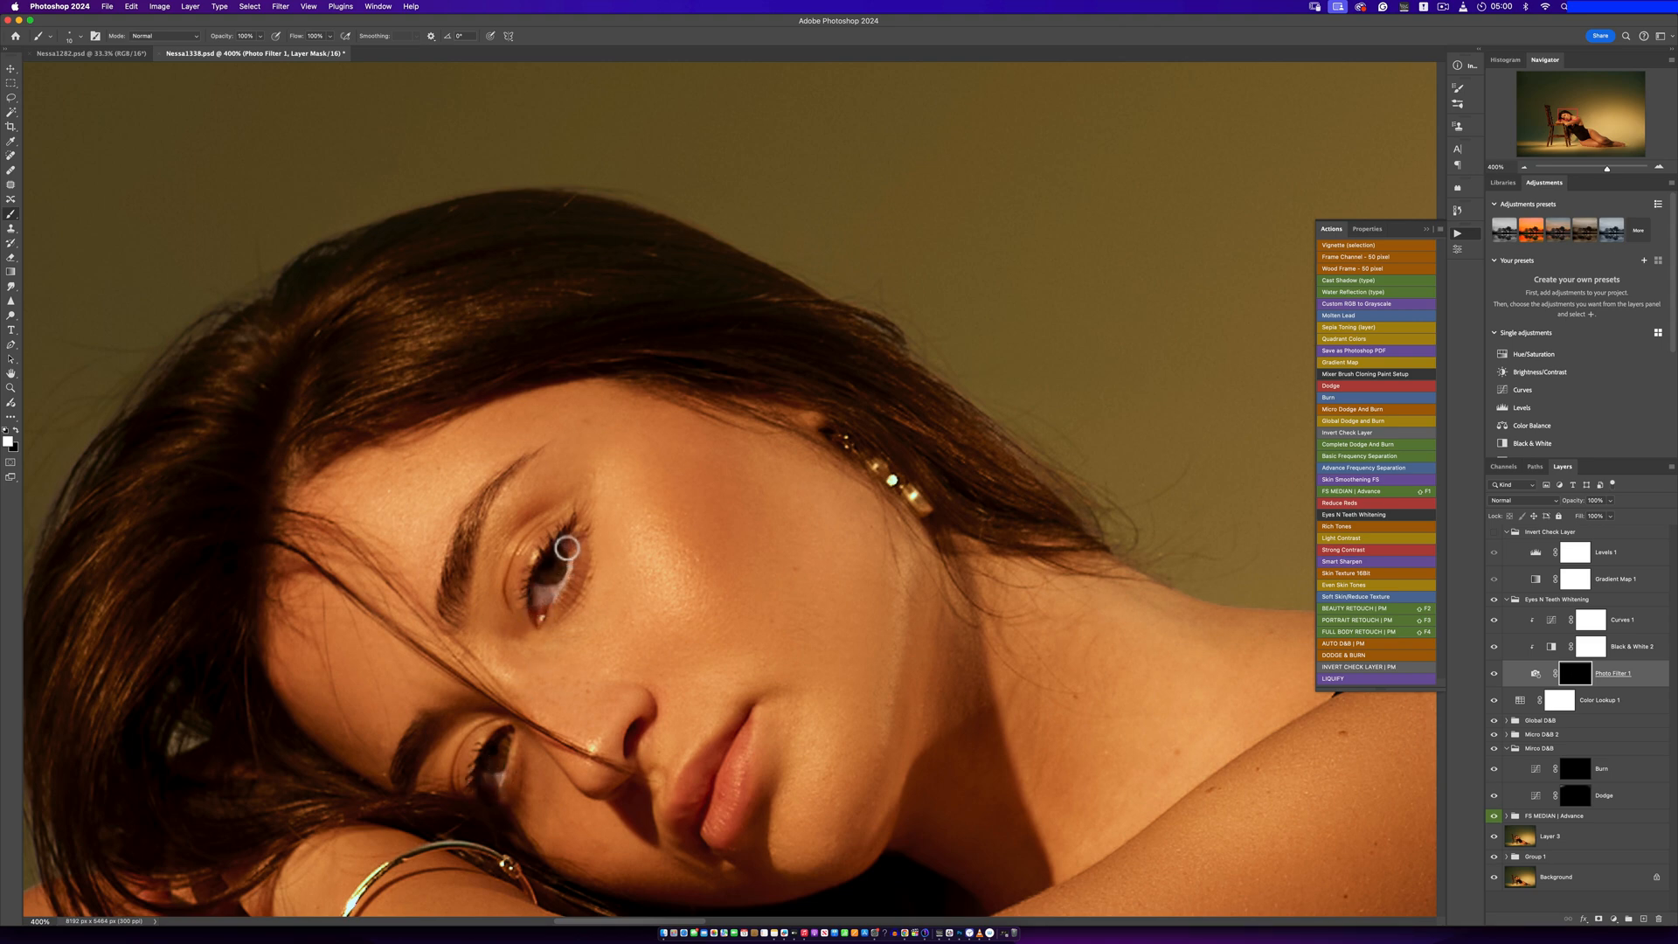
# Compare the whole retouched image with the original by isolating the Background layer and restoring the other layers
pyautogui.press('z')
pyautogui.keyDown('alt'); pyautogui.click(569, 659); pyautogui.keyUp('alt')
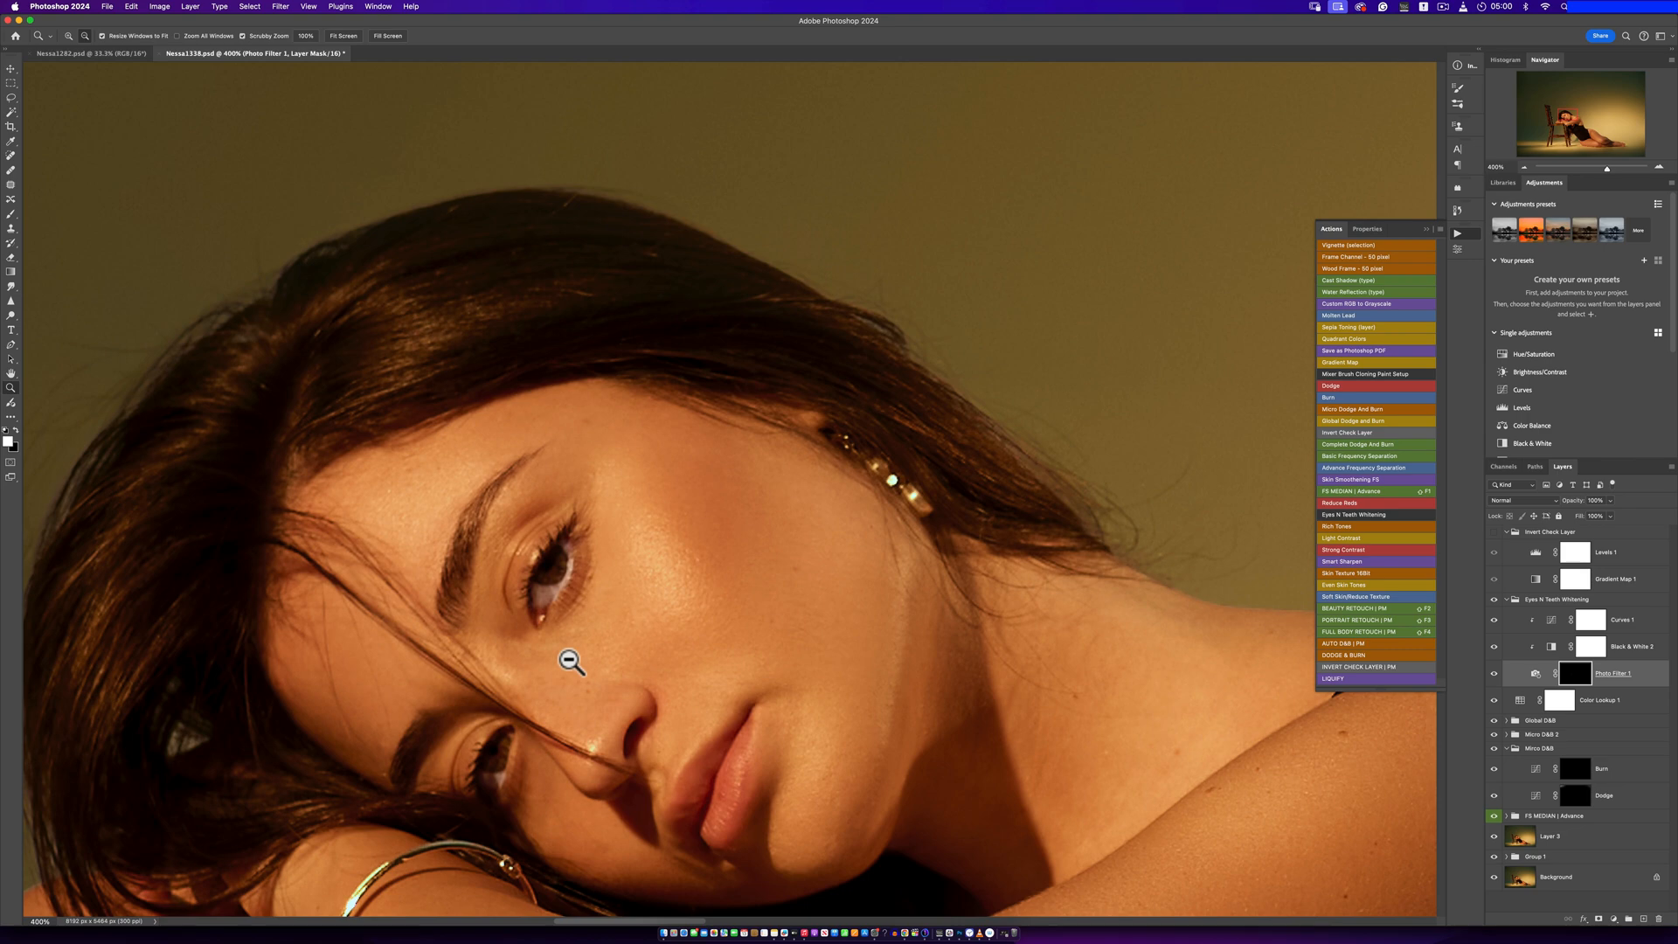
pyautogui.keyDown('alt'); pyautogui.click(588, 659); pyautogui.keyUp('alt')
pyautogui.keyDown('alt'); pyautogui.click(618, 673); pyautogui.keyUp('alt')
pyautogui.keyDown('alt'); pyautogui.click(658, 713); pyautogui.keyUp('alt')
pyautogui.keyDown('alt'); pyautogui.click(658, 713); pyautogui.keyUp('alt')
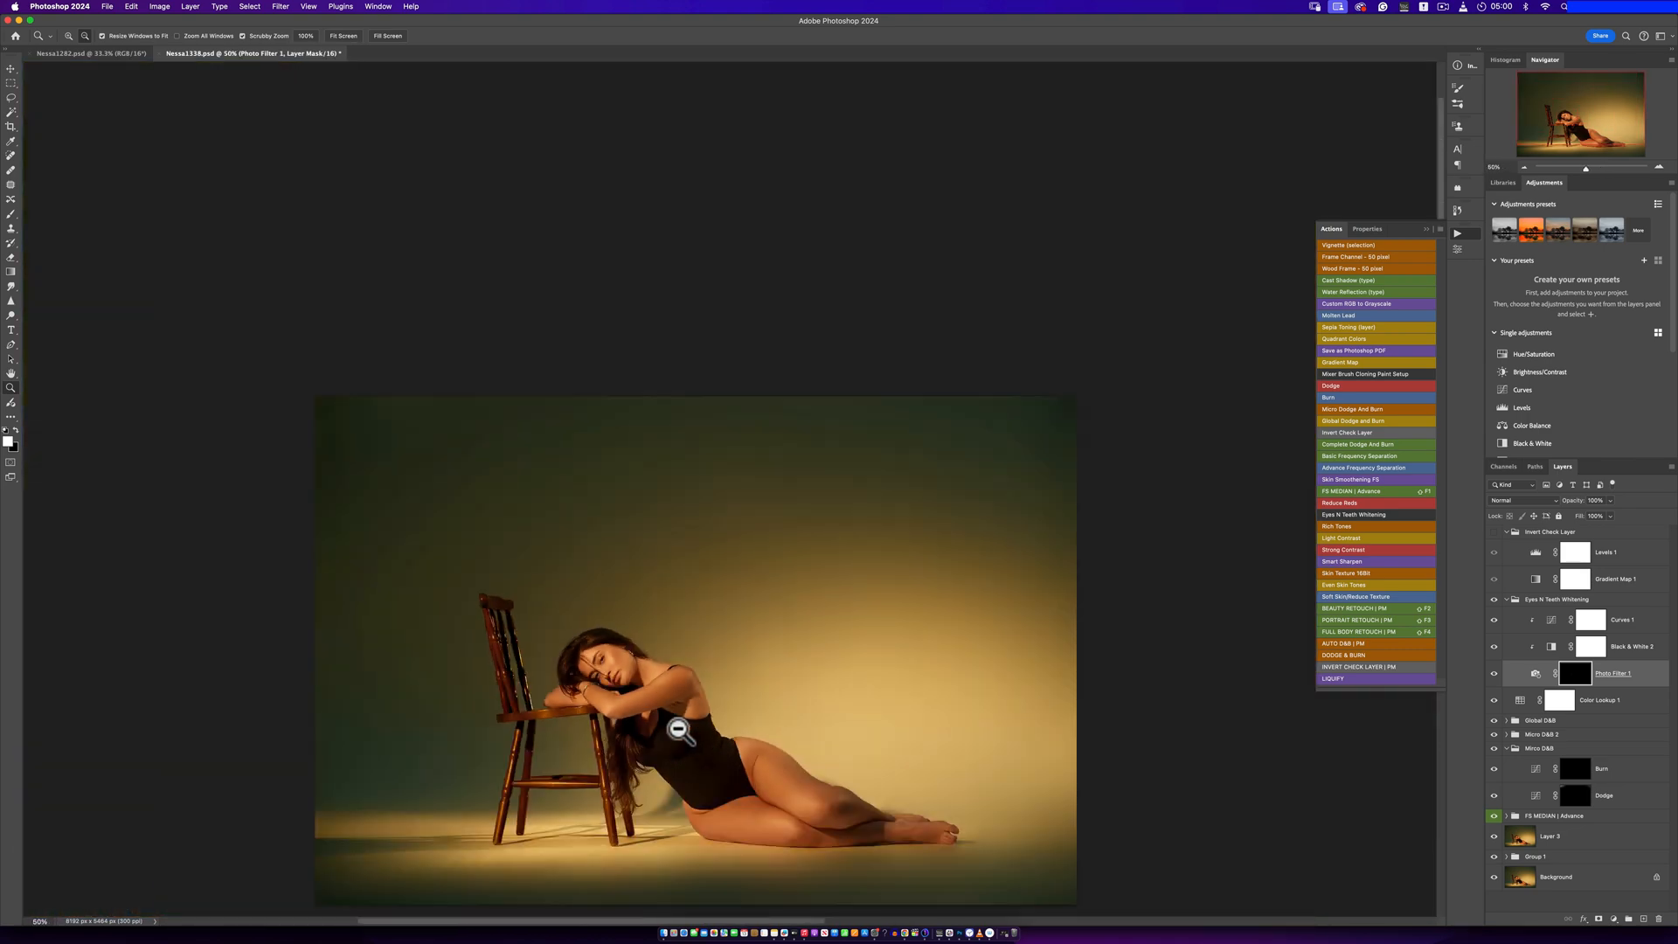
pyautogui.press('b')
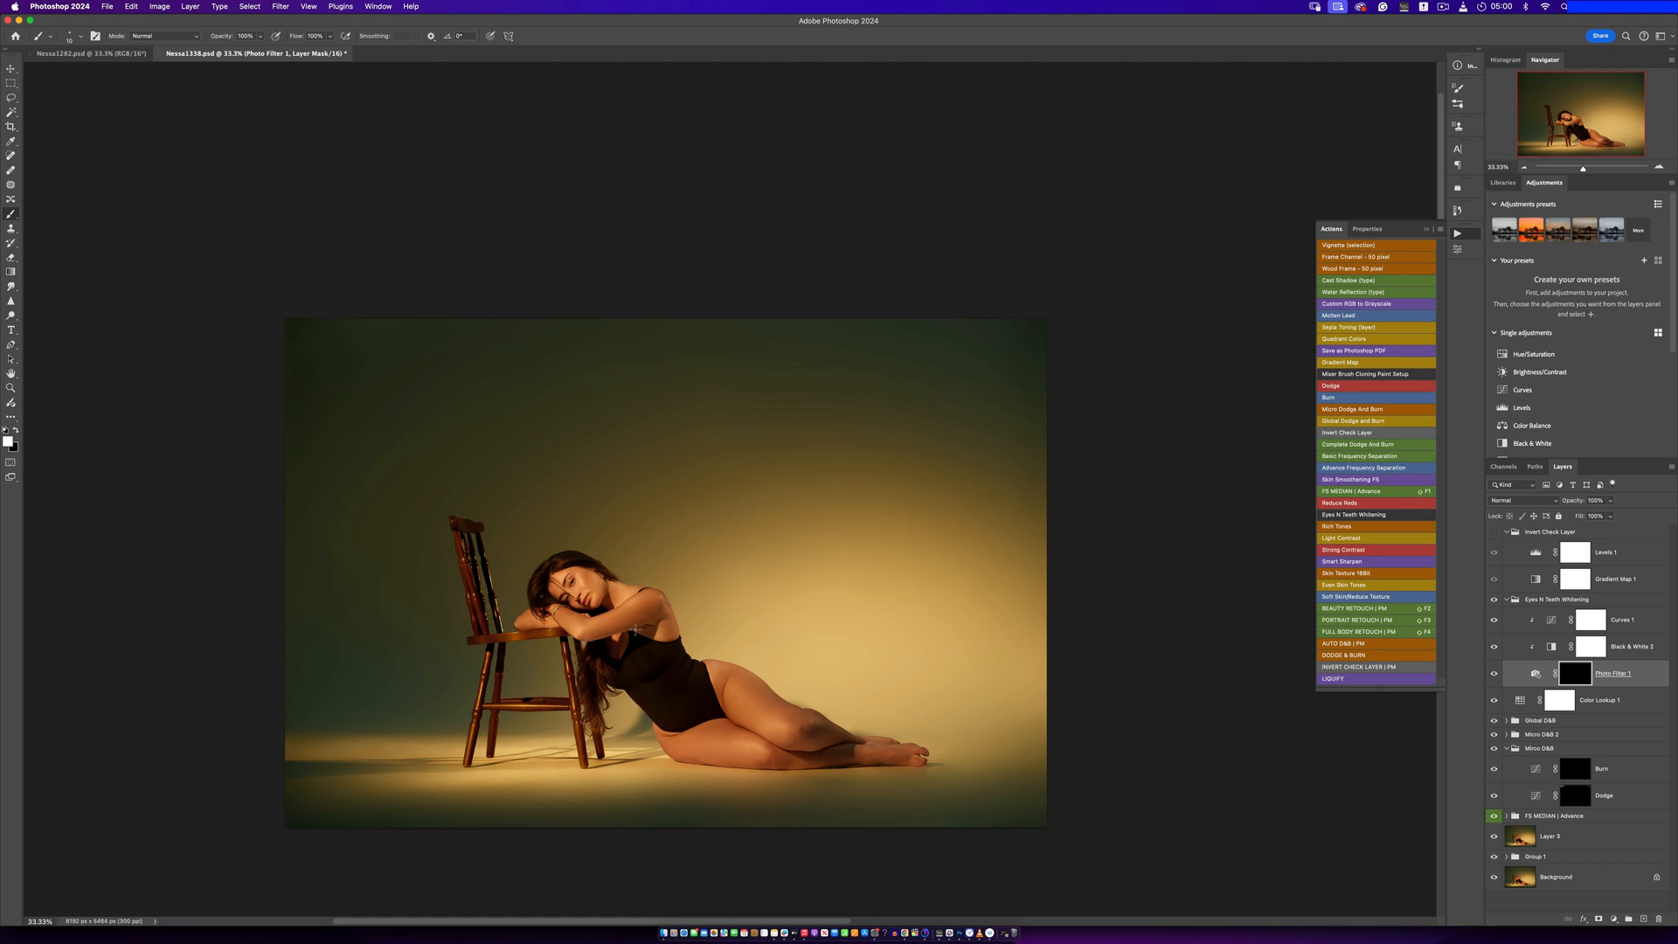
pyautogui.keyDown('alt'); pyautogui.click(1493, 877); pyautogui.keyUp('alt')
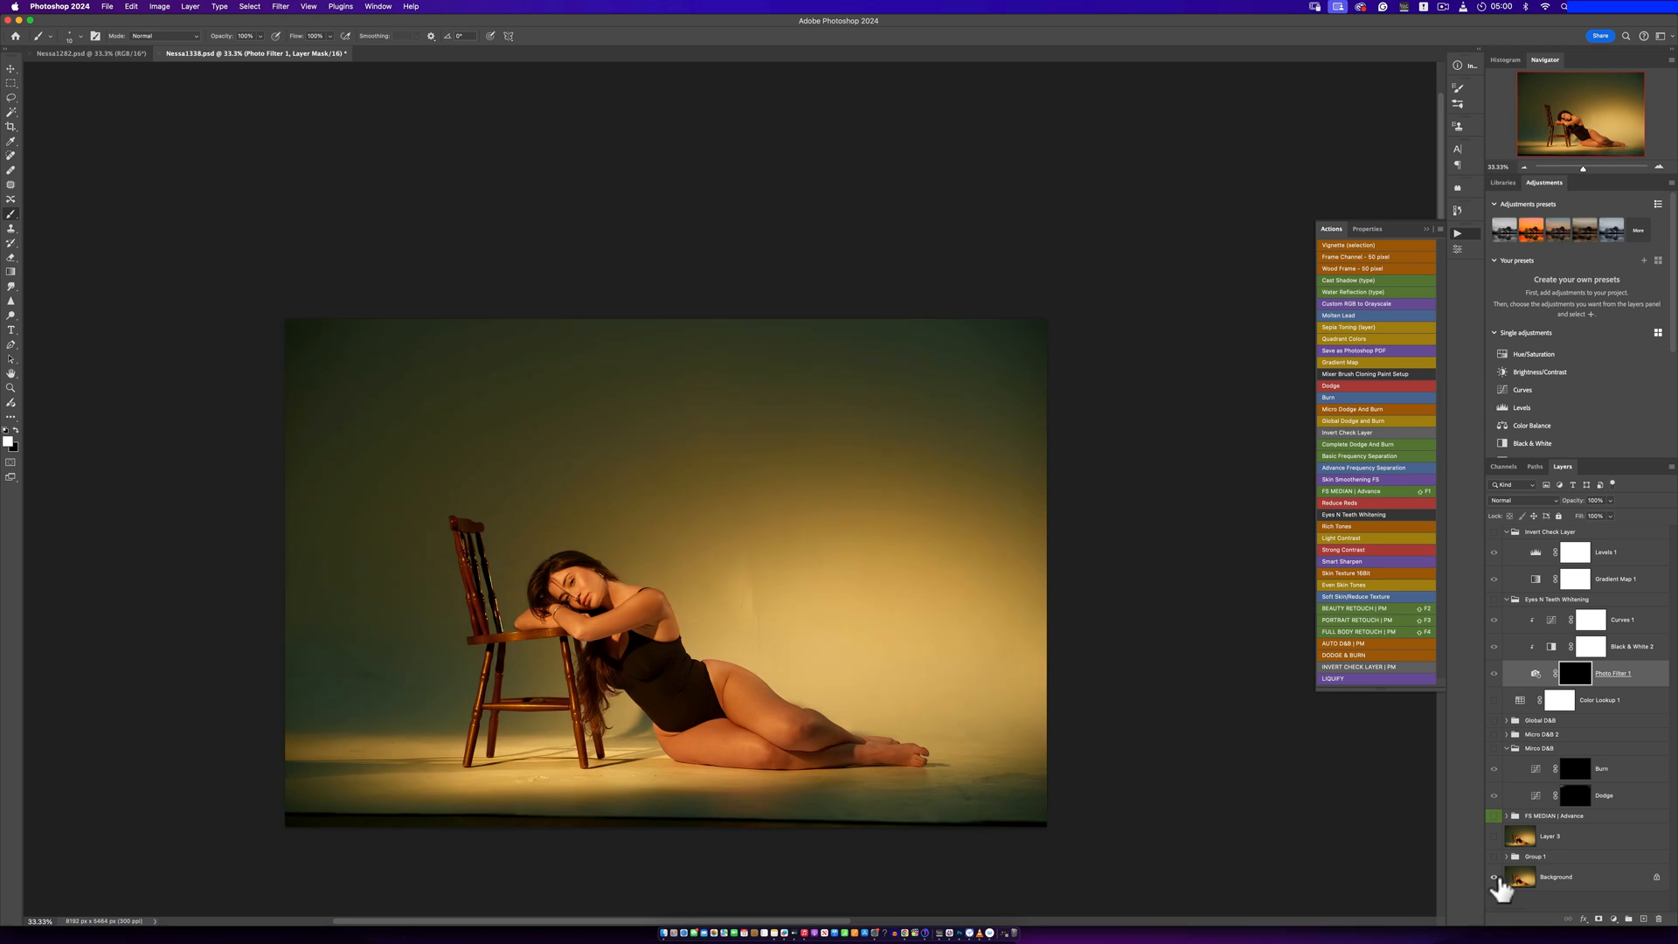
pyautogui.keyDown('alt'); pyautogui.click(1494, 876); pyautogui.keyUp('alt')
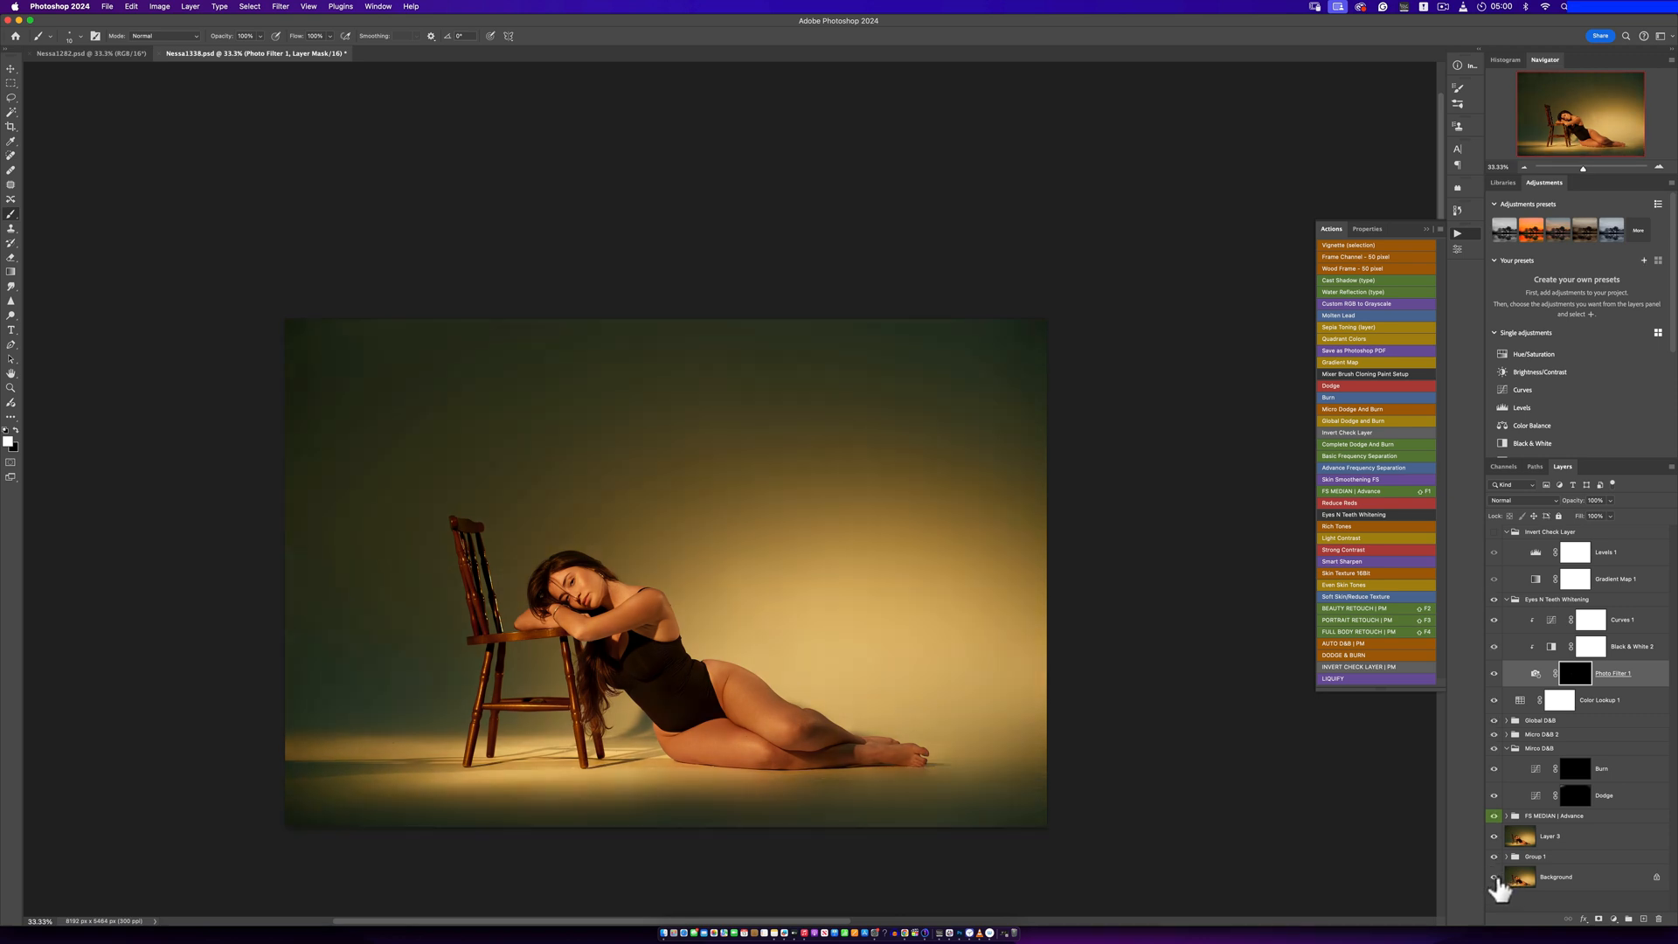
# Compare the retouch with the original Background layer again in a closer view of the model at 66.67%
pyautogui.scroll(1, 804, 752)
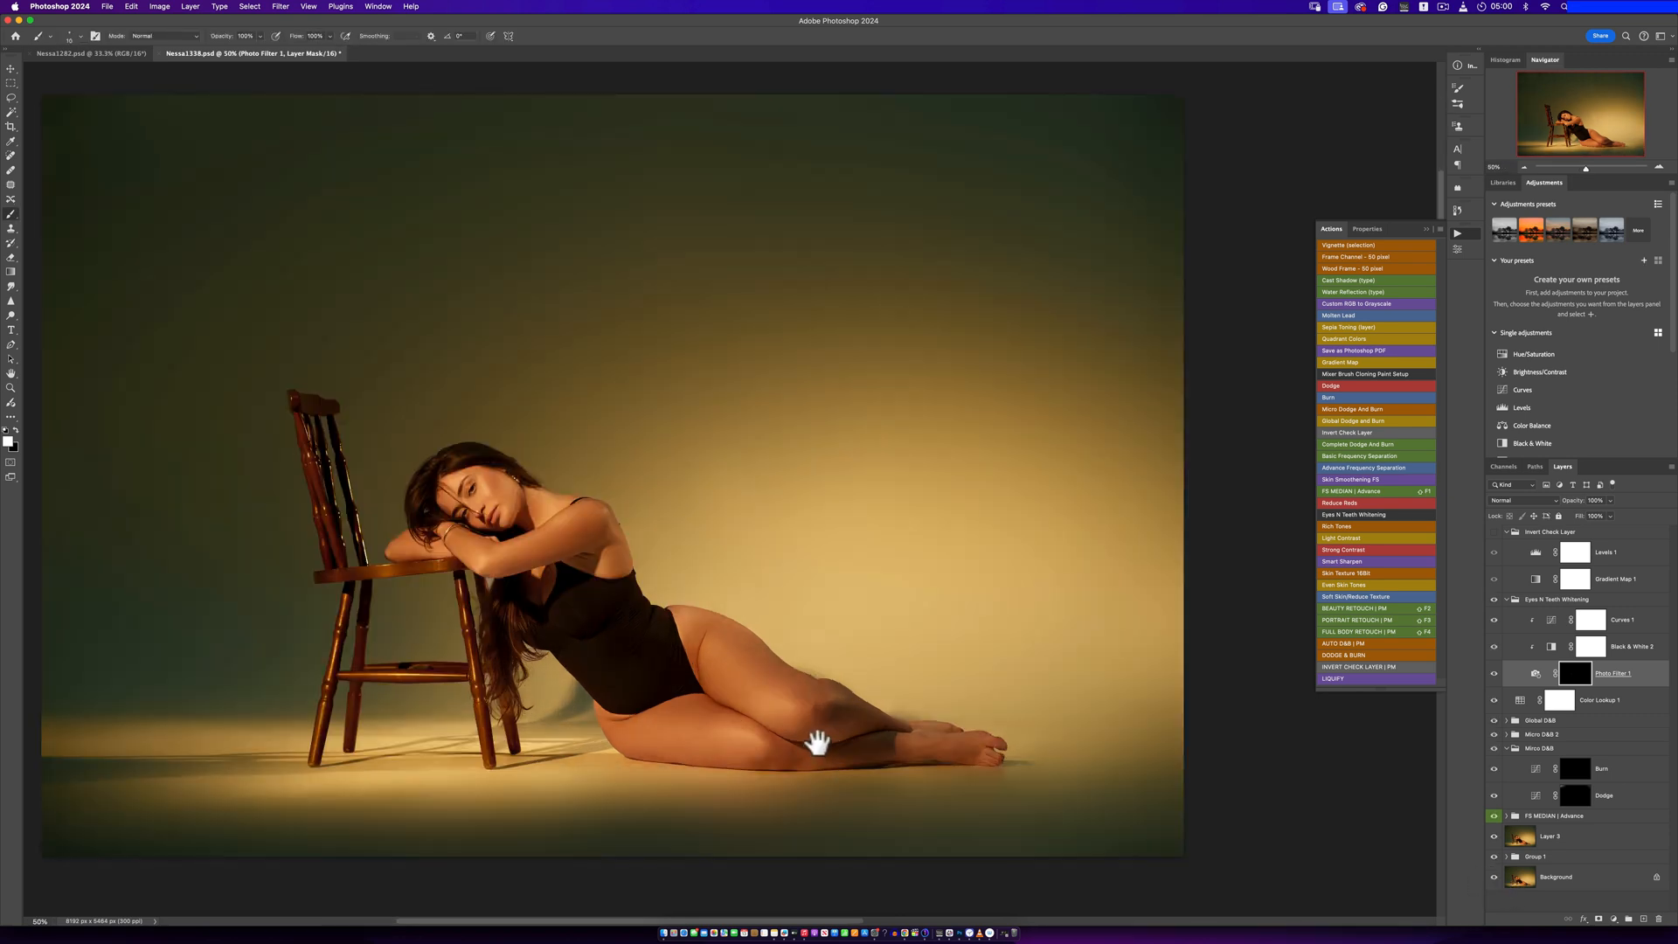
pyautogui.moveTo(816, 738); pyautogui.dragTo(934, 753)
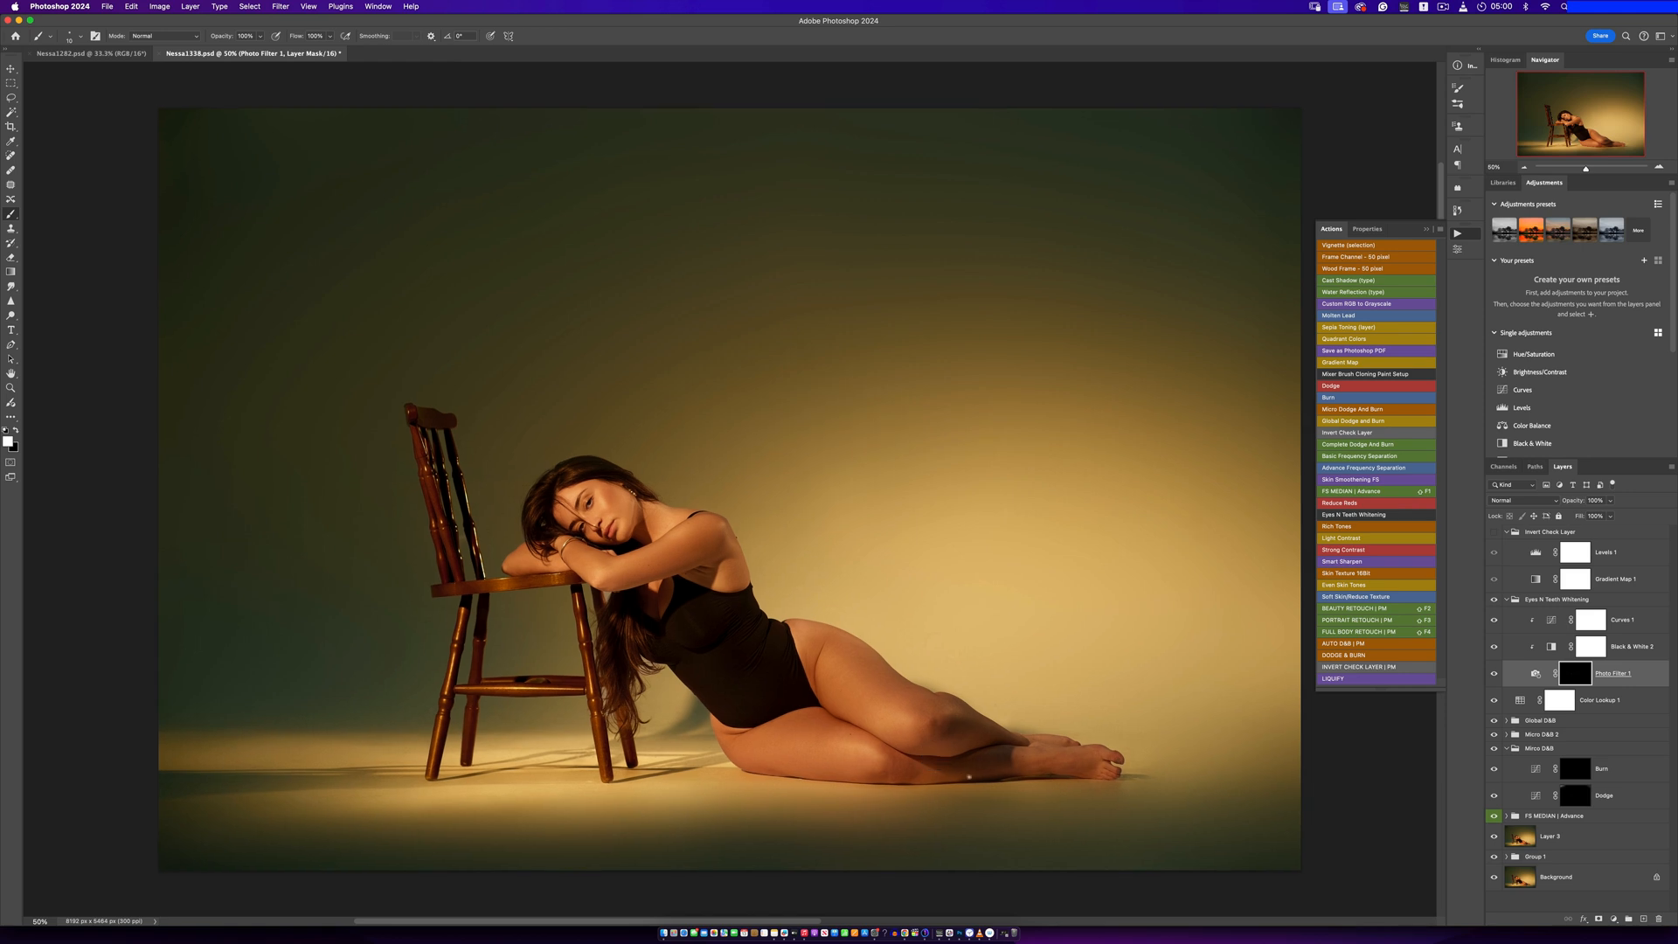
pyautogui.hotkey('alt', 'space')
pyautogui.click(943, 766)
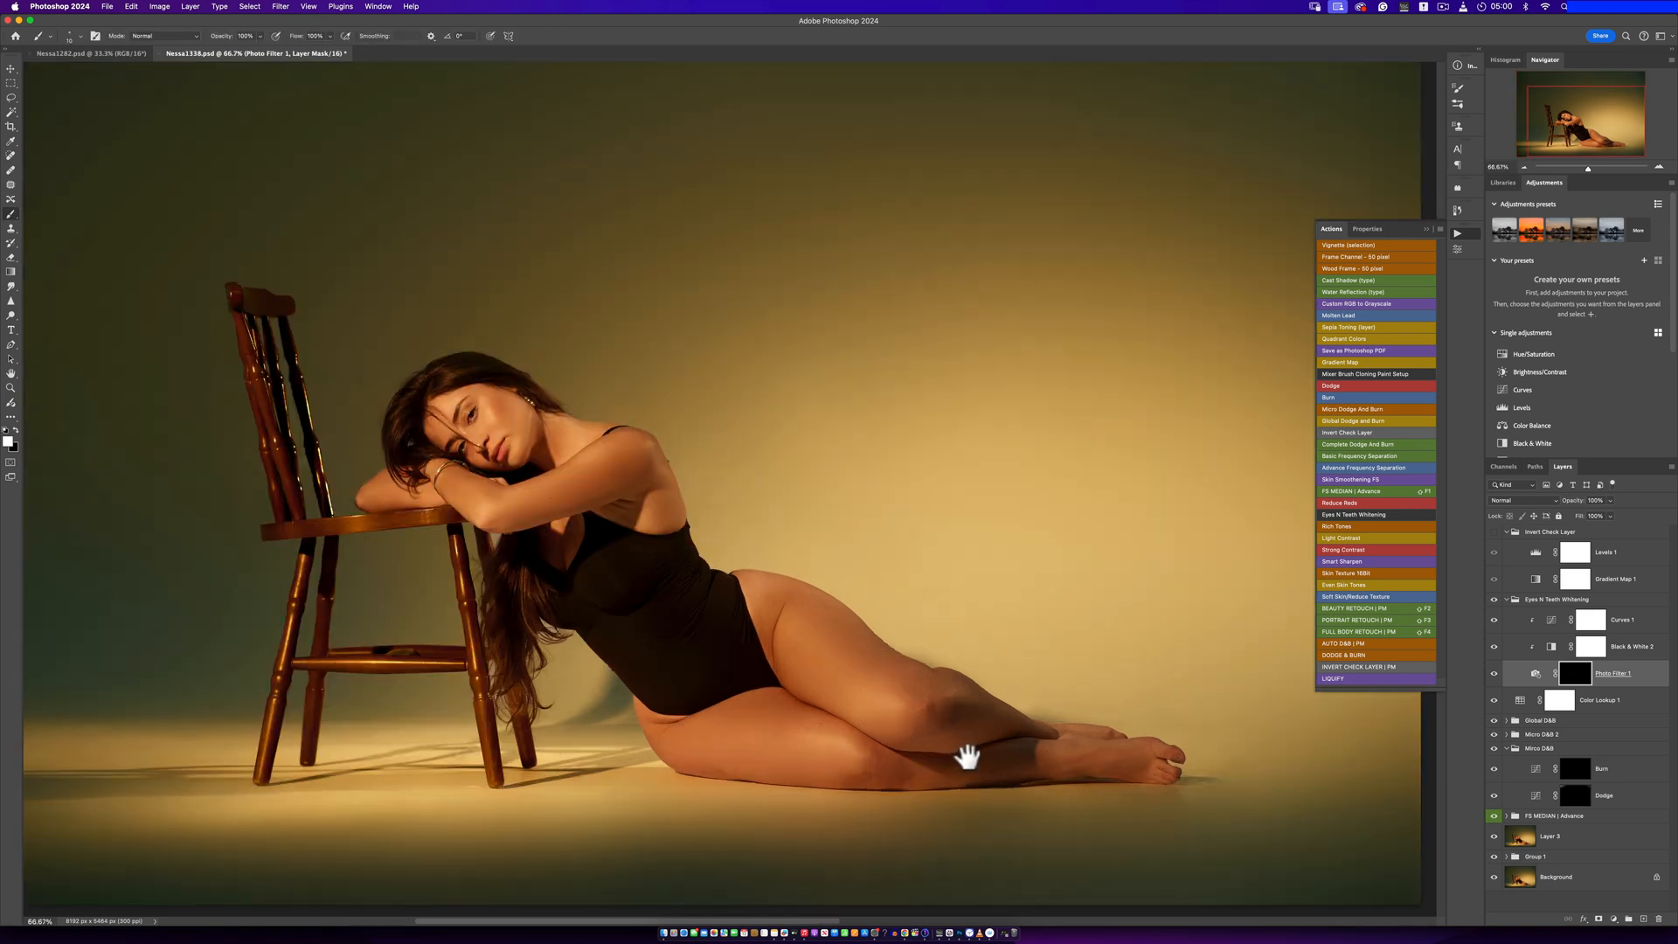
pyautogui.moveTo(966, 752); pyautogui.dragTo(1006, 752)
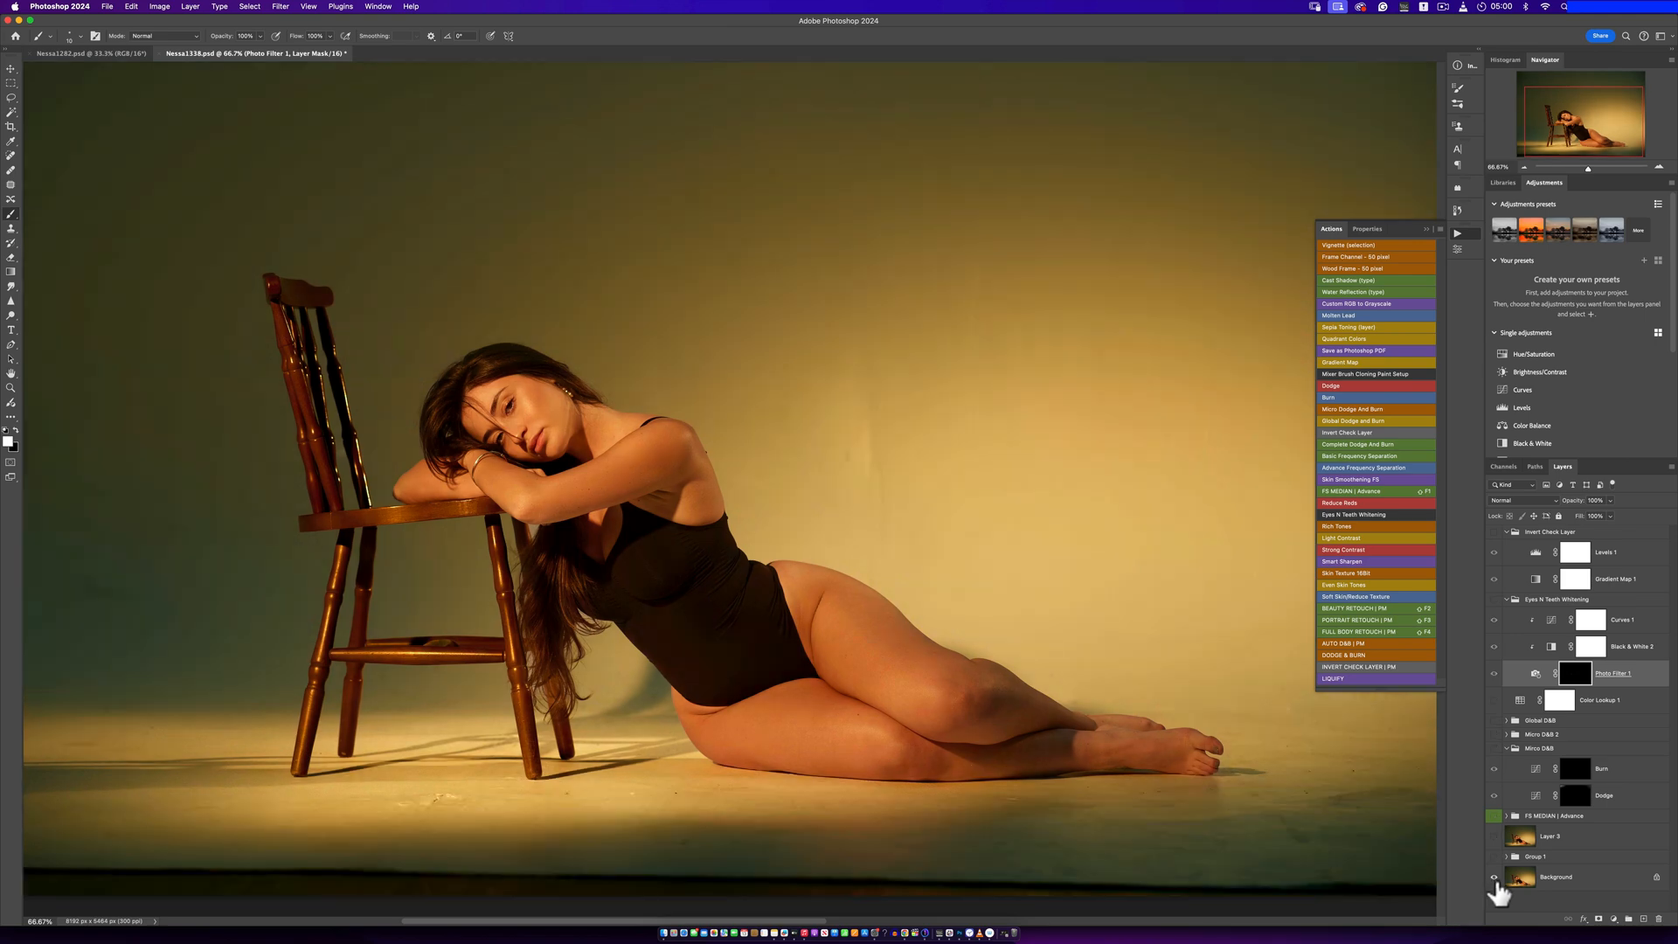
pyautogui.keyDown('alt'); pyautogui.click(1494, 877); pyautogui.keyUp('alt')
pyautogui.keyDown('alt'); pyautogui.click(1494, 877); pyautogui.keyUp('alt')
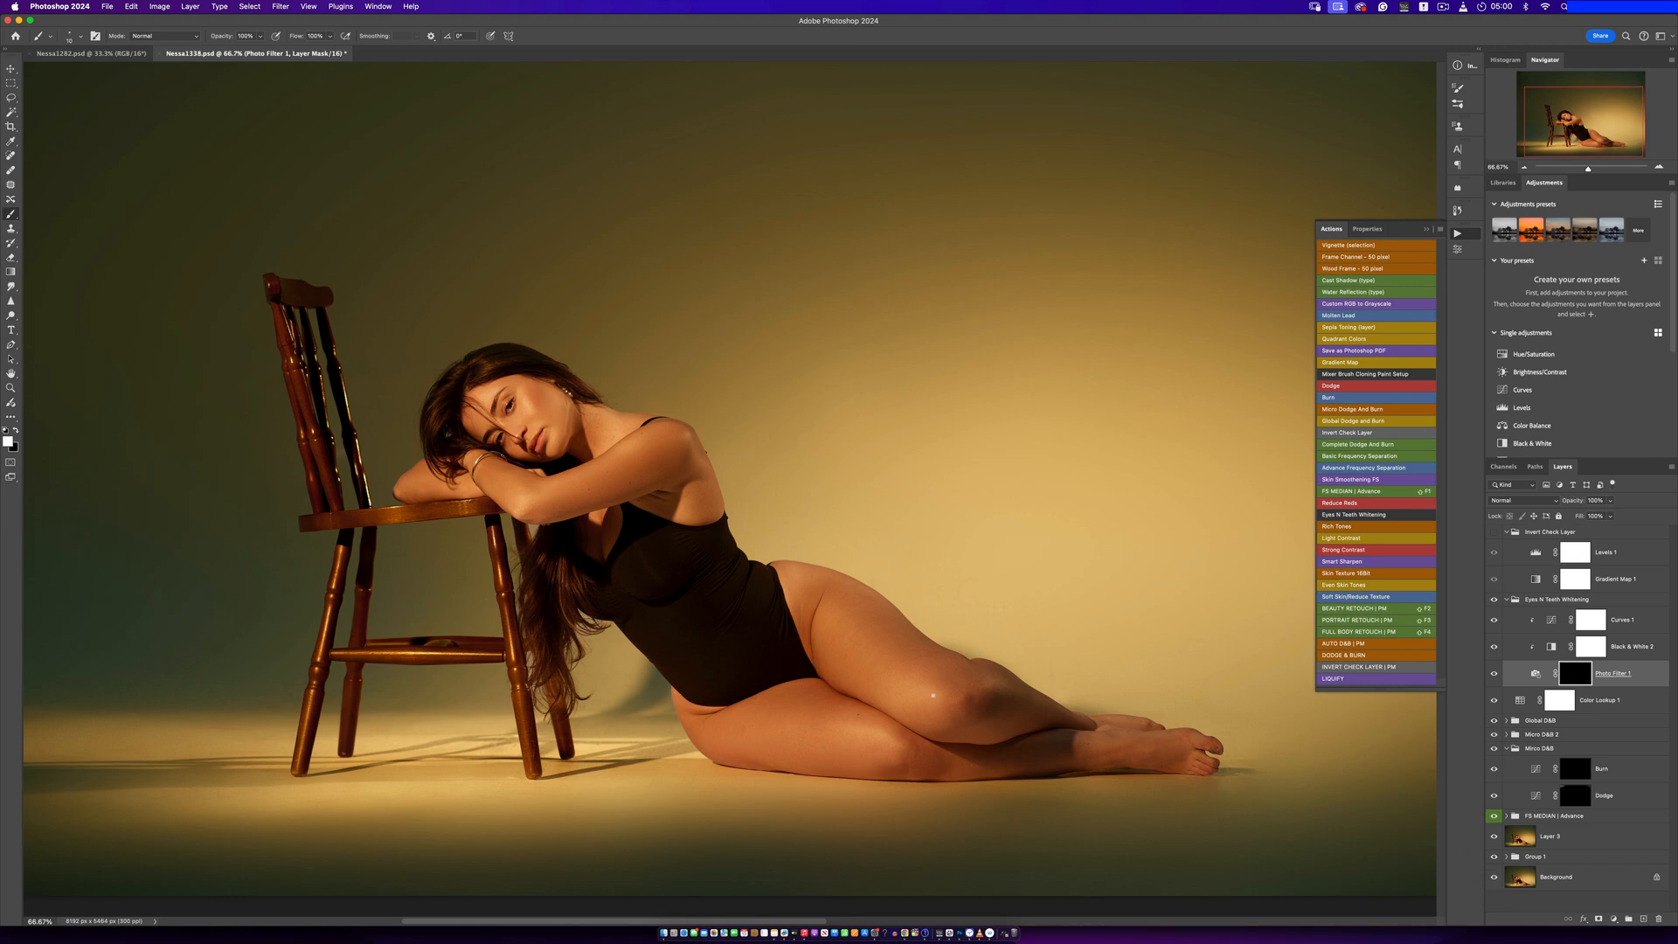
pyautogui.press('z')
pyautogui.keyDown('alt'); pyautogui.click(750, 656); pyautogui.keyUp('alt')
pyautogui.keyDown('alt'); pyautogui.click(750, 657); pyautogui.keyUp('alt')
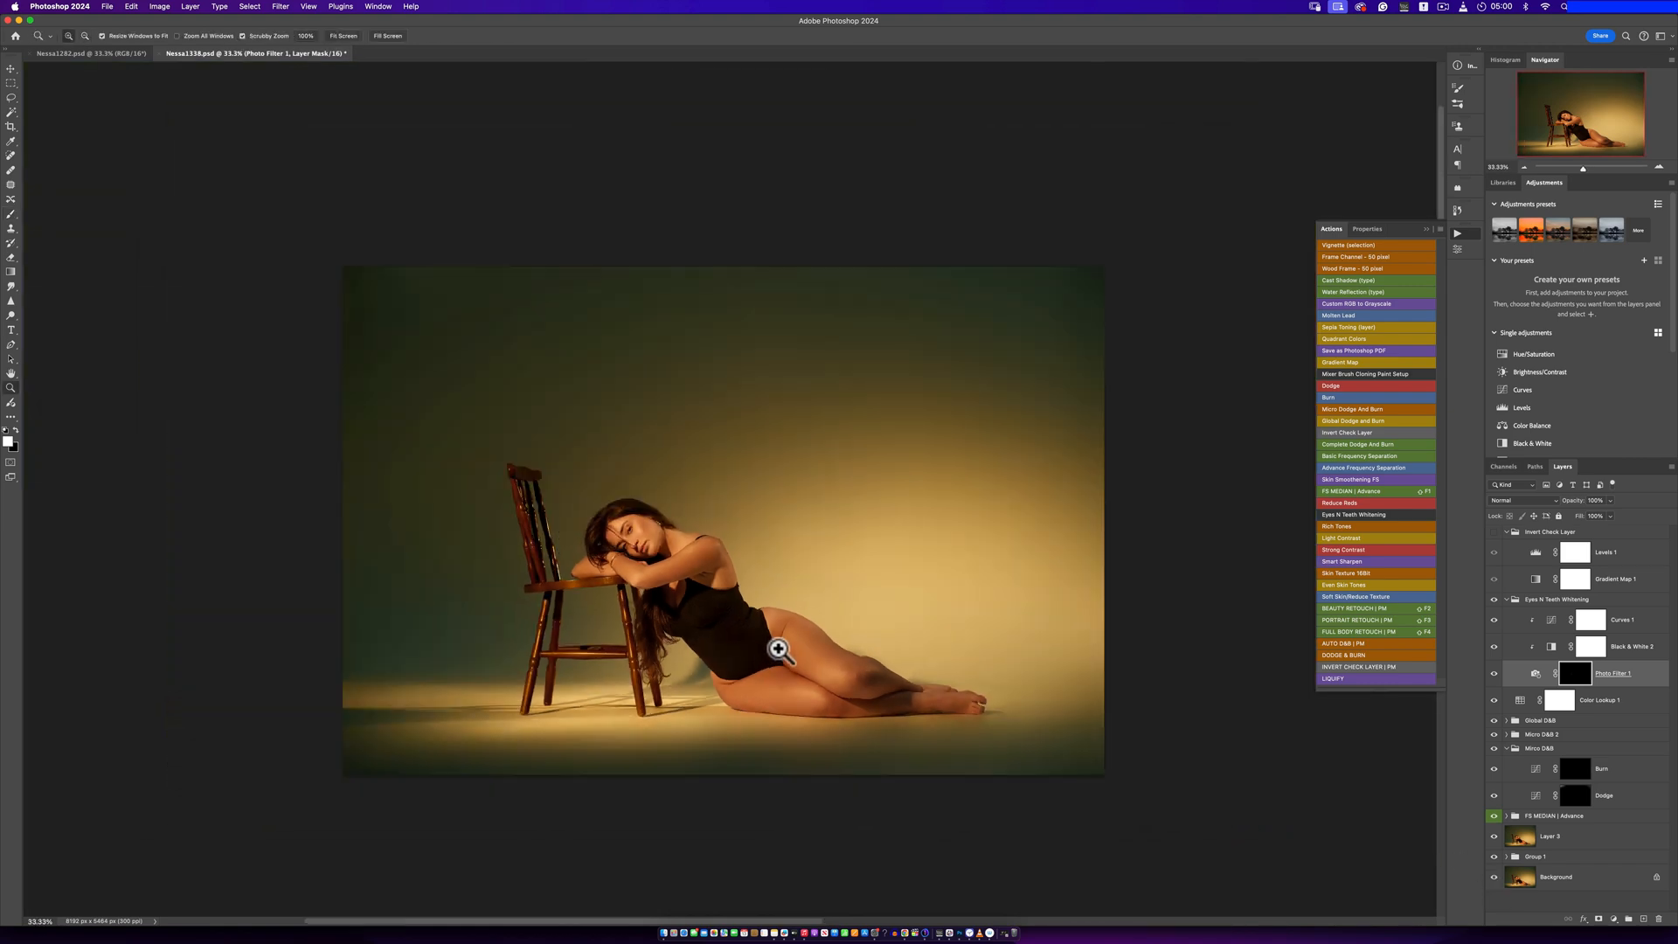
pyautogui.click(780, 653)
pyautogui.press('b')
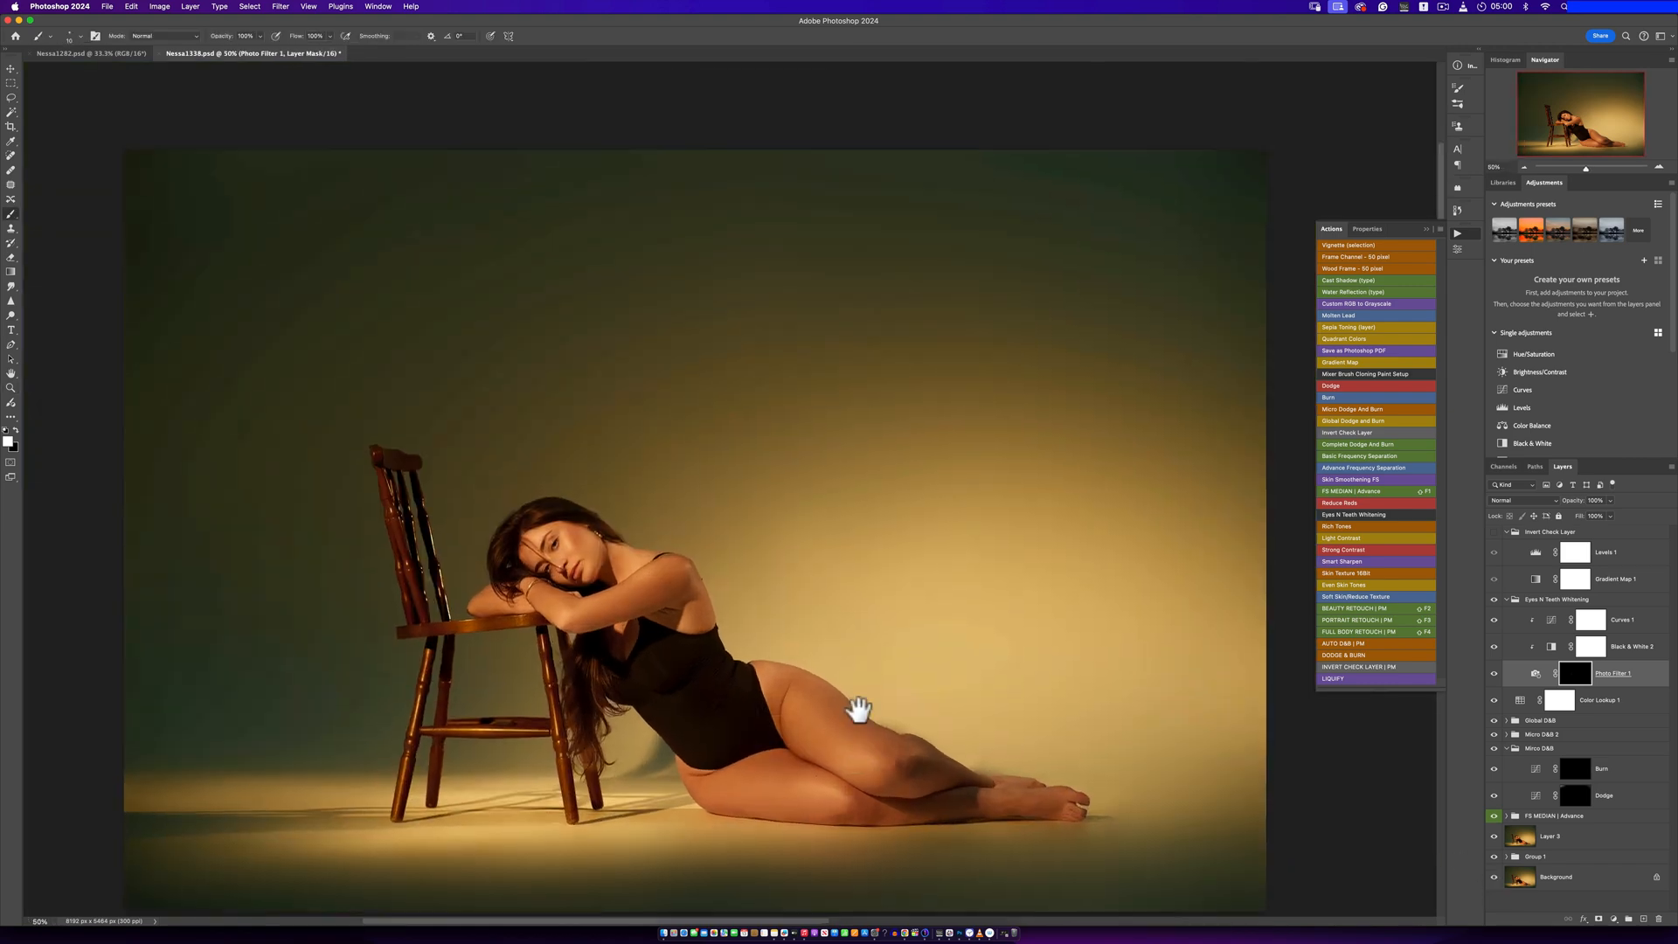